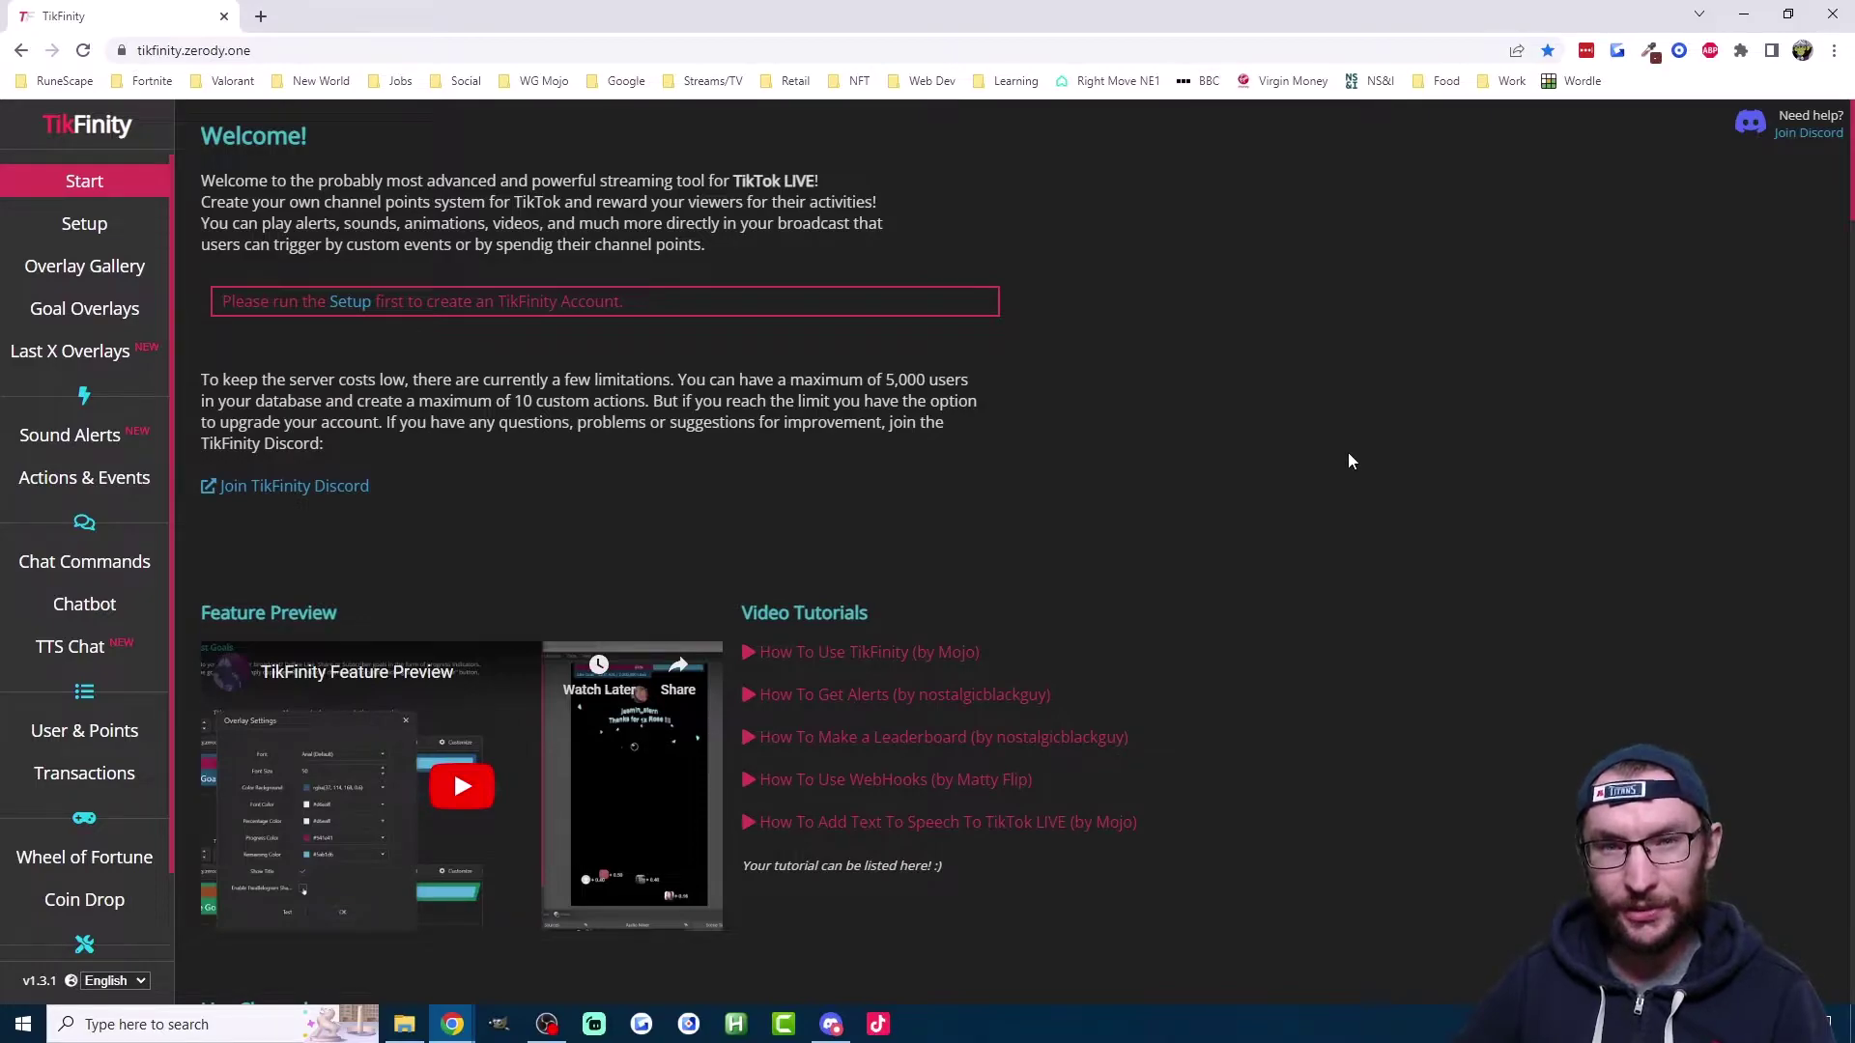
Step: Sign in to TikFinity and replace the TikTok name on Setup with 'test'
left_click(145, 235)
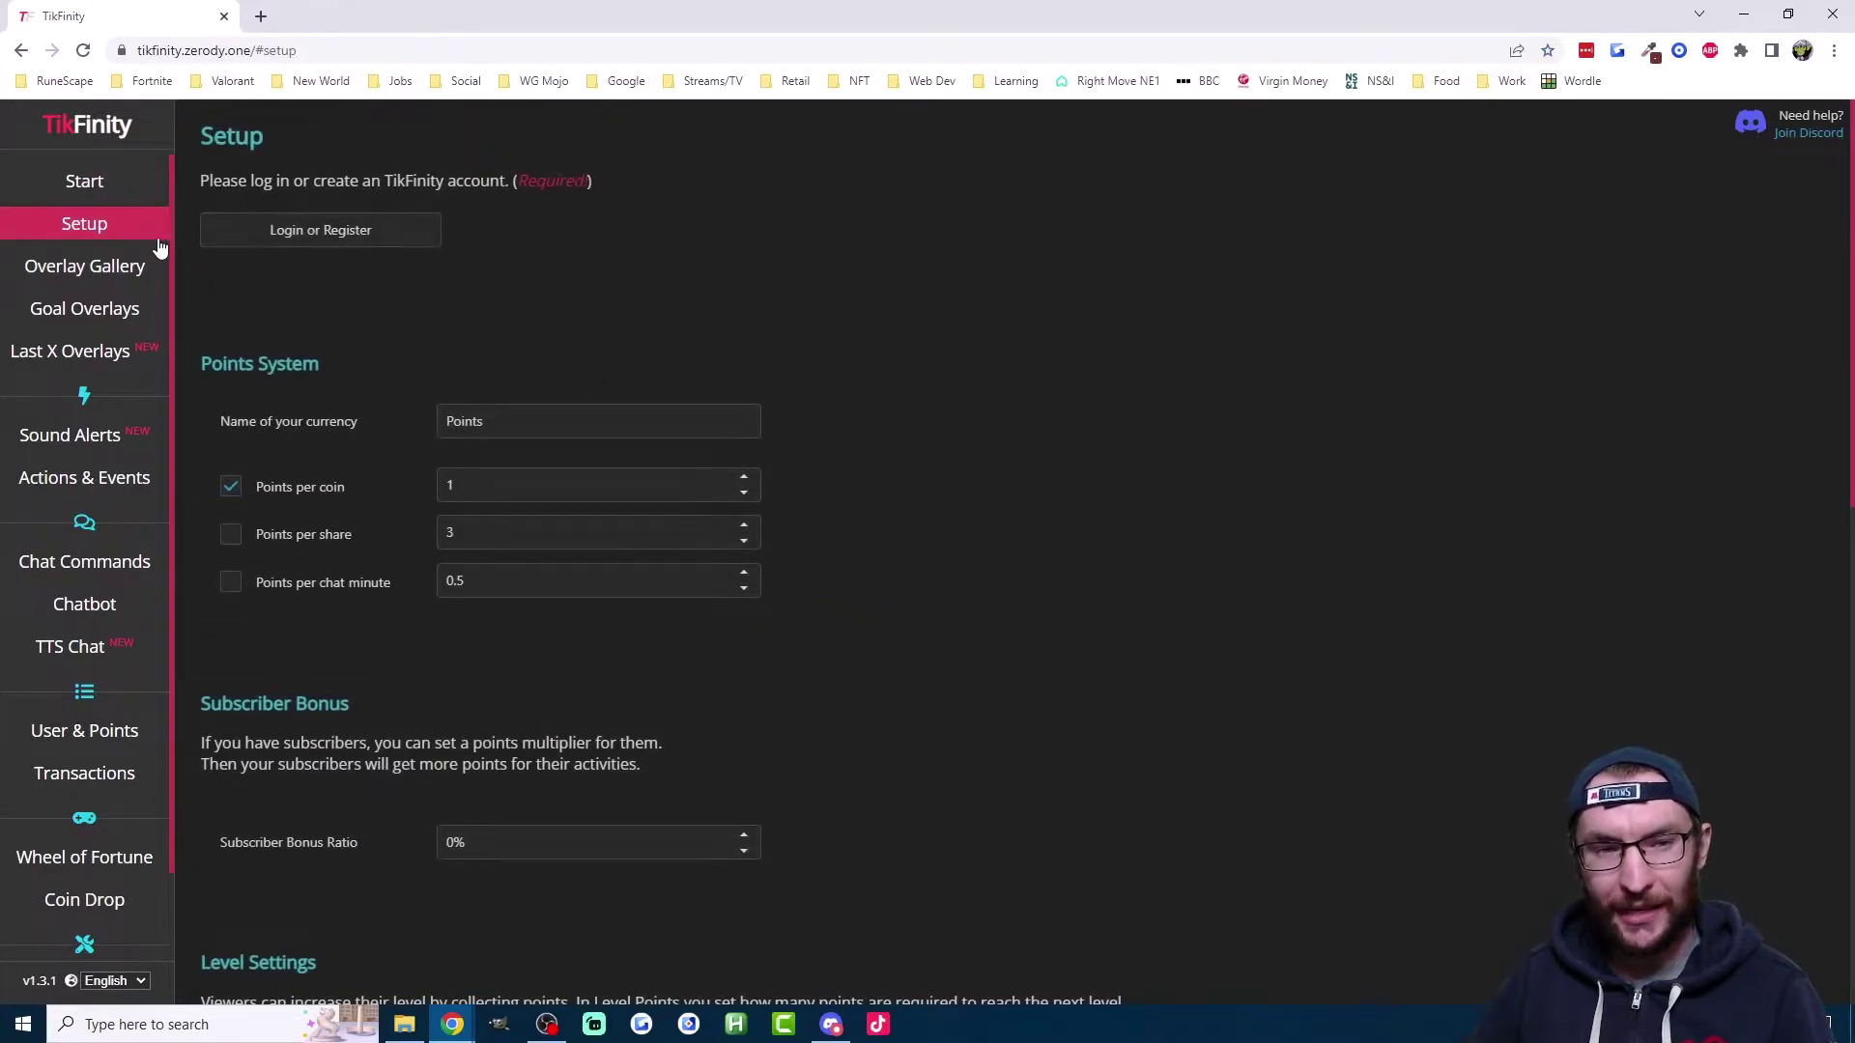
left_click(354, 240)
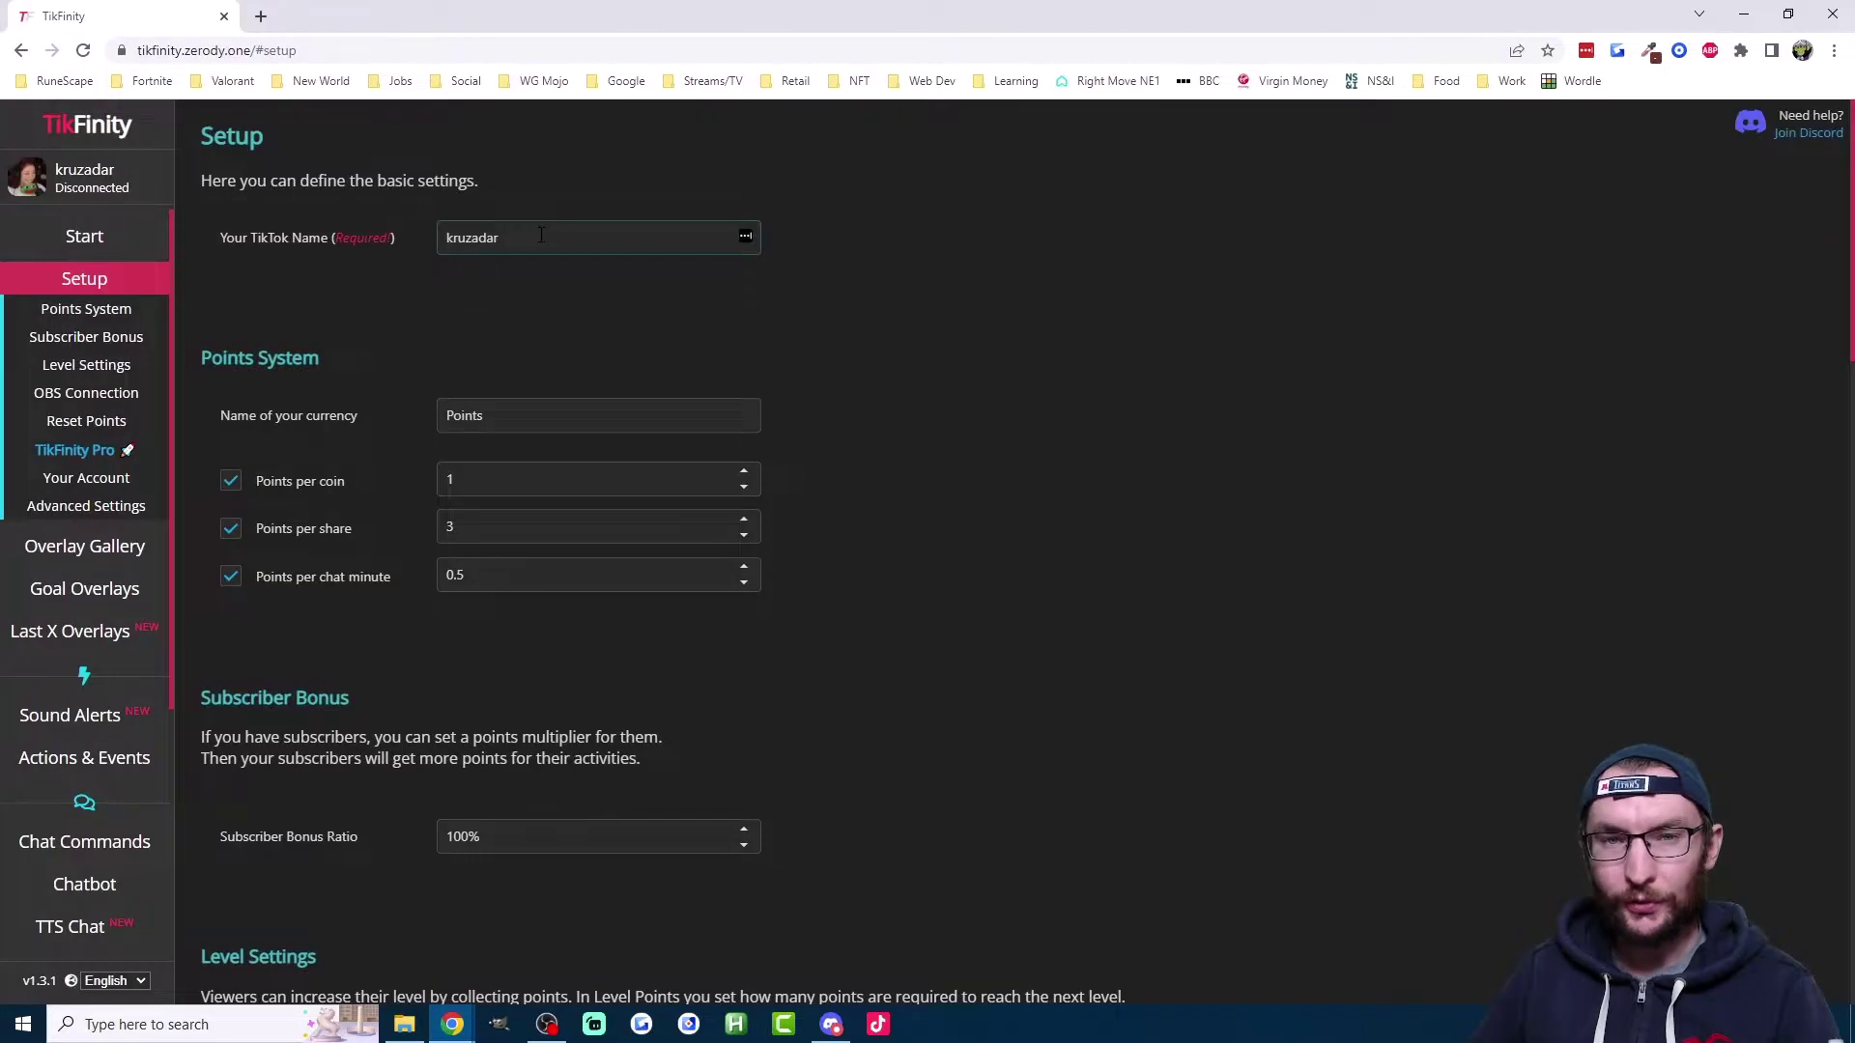
double_click(541, 234)
type("test")
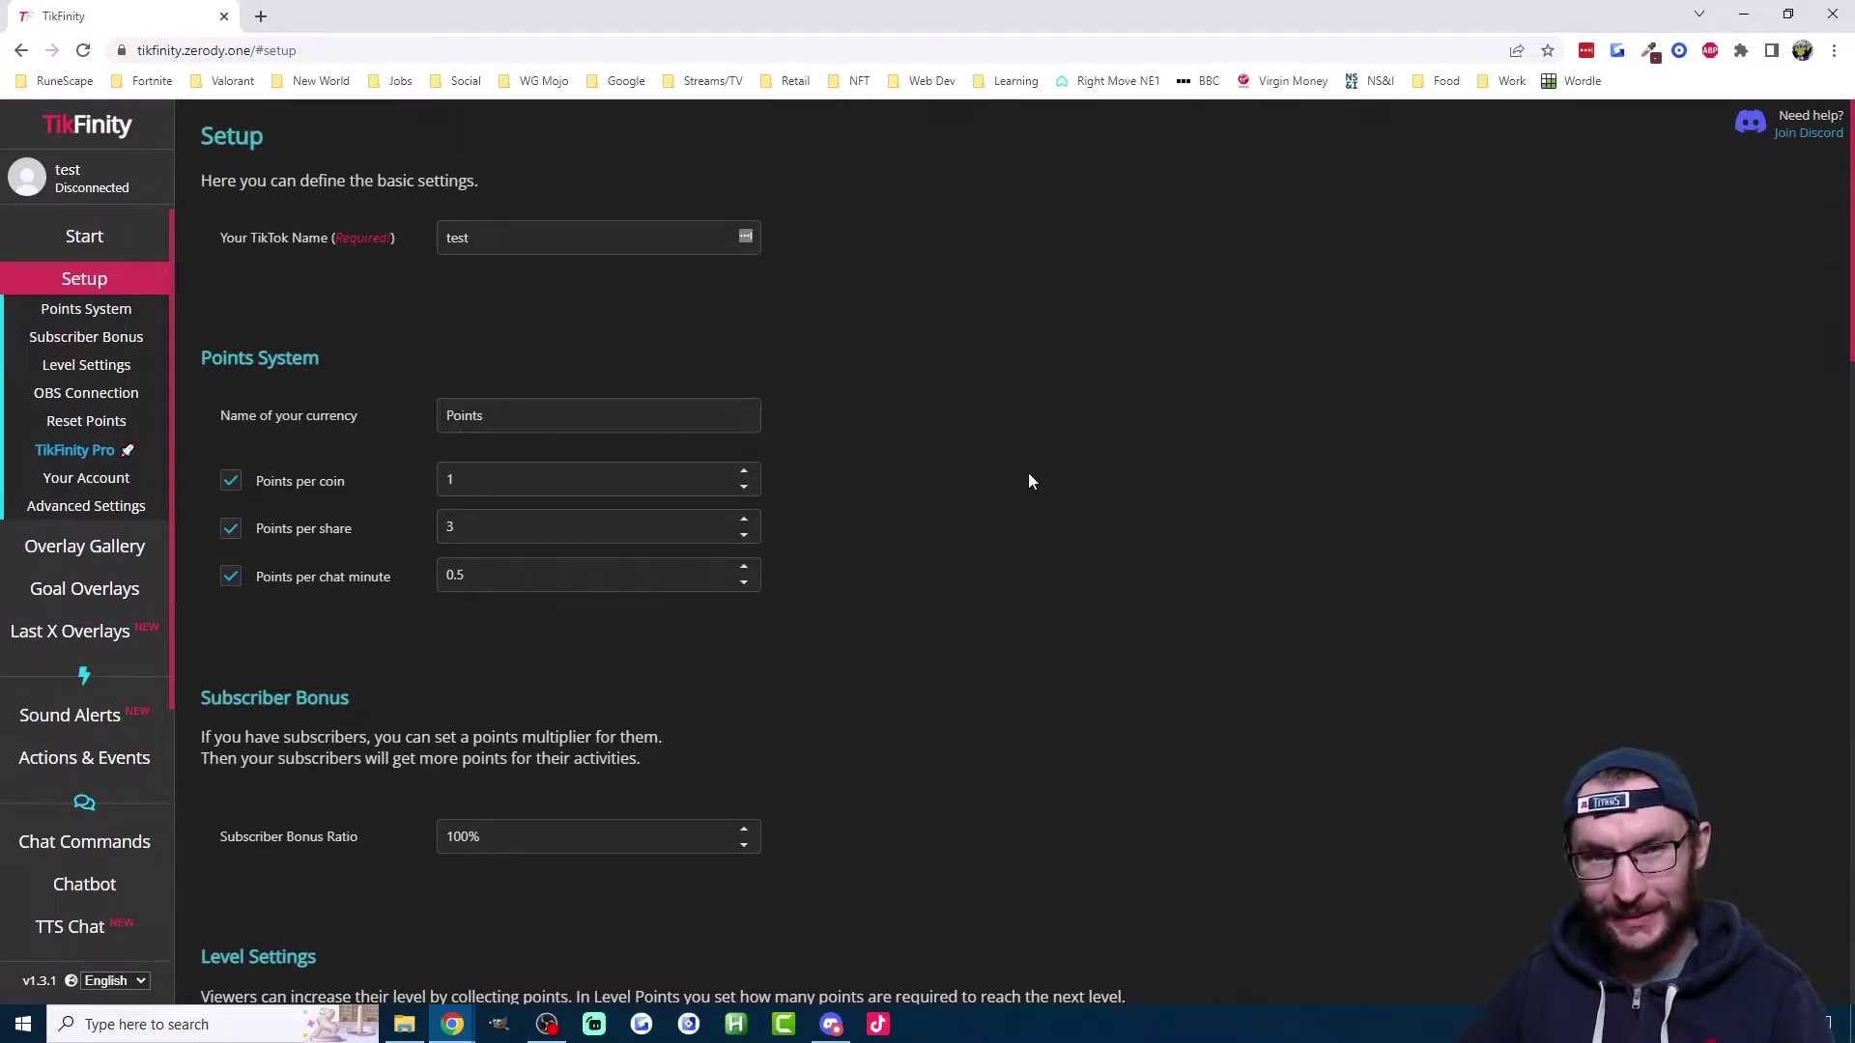
left_click(84, 758)
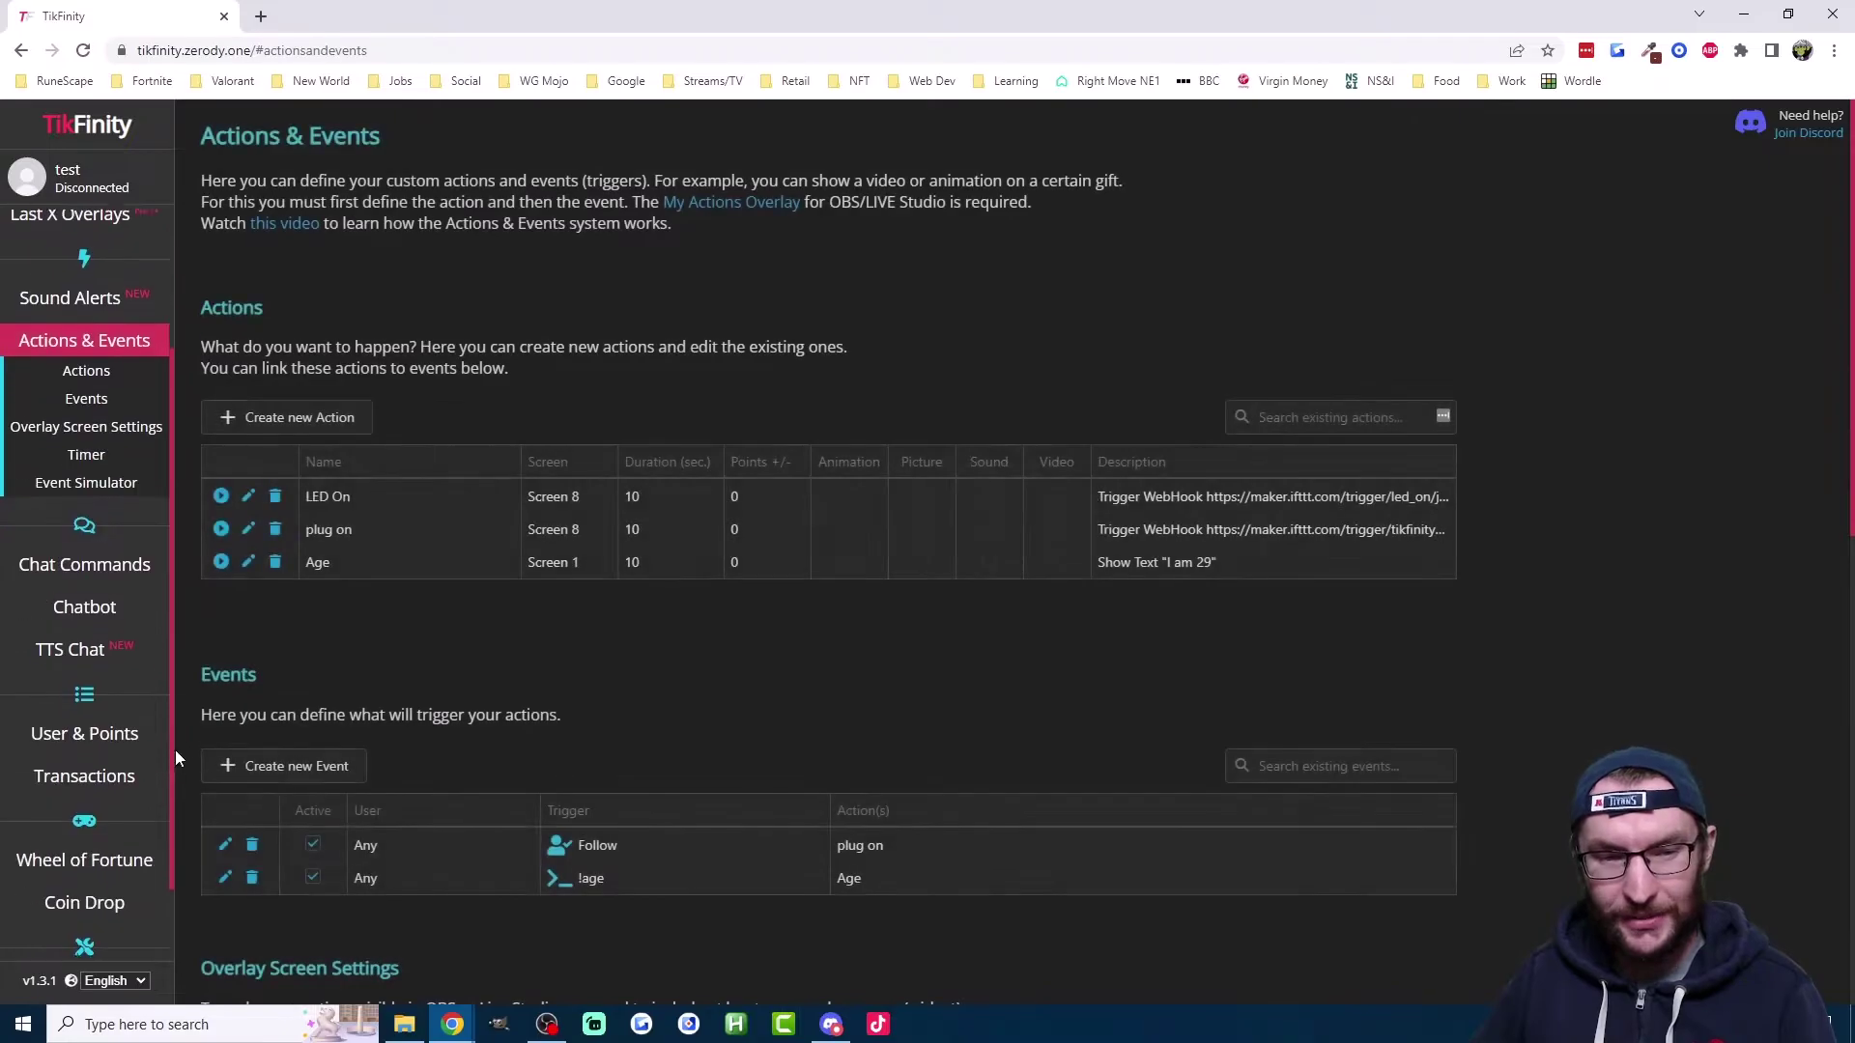
left_click(315, 426)
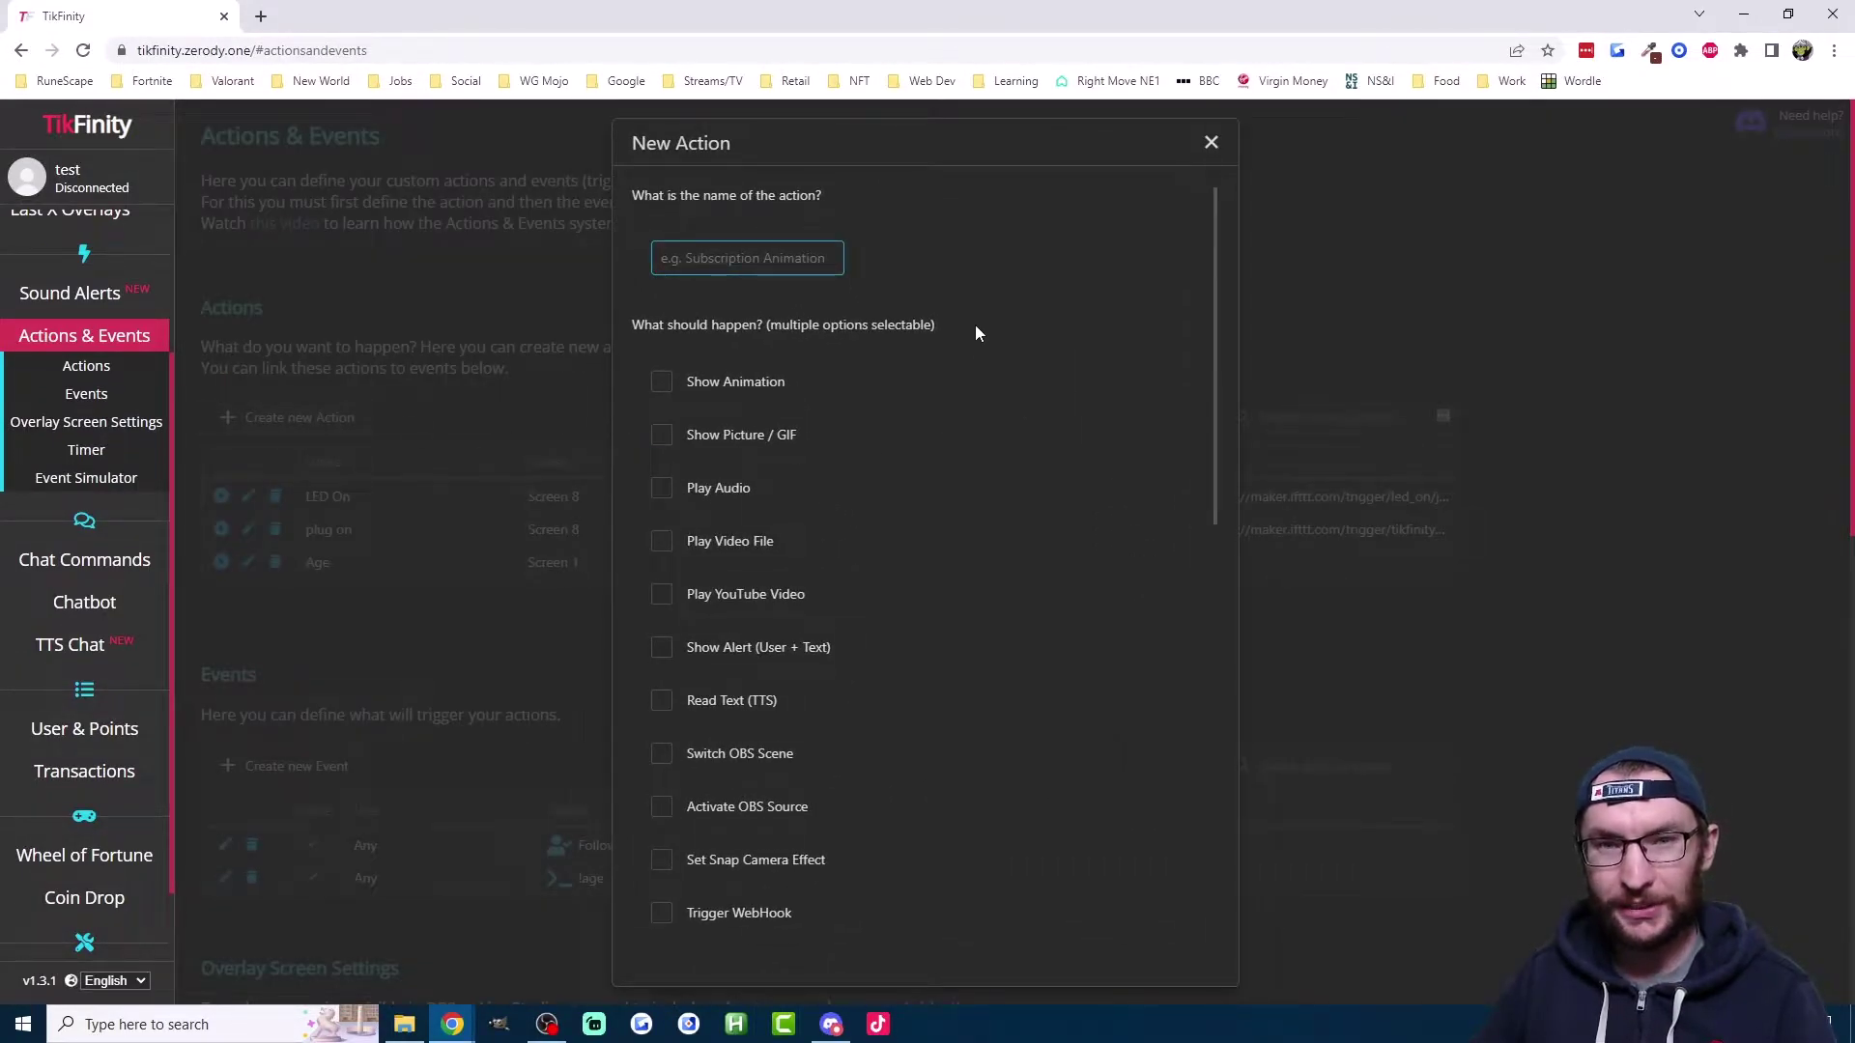
scroll(980, 328, "down", 1)
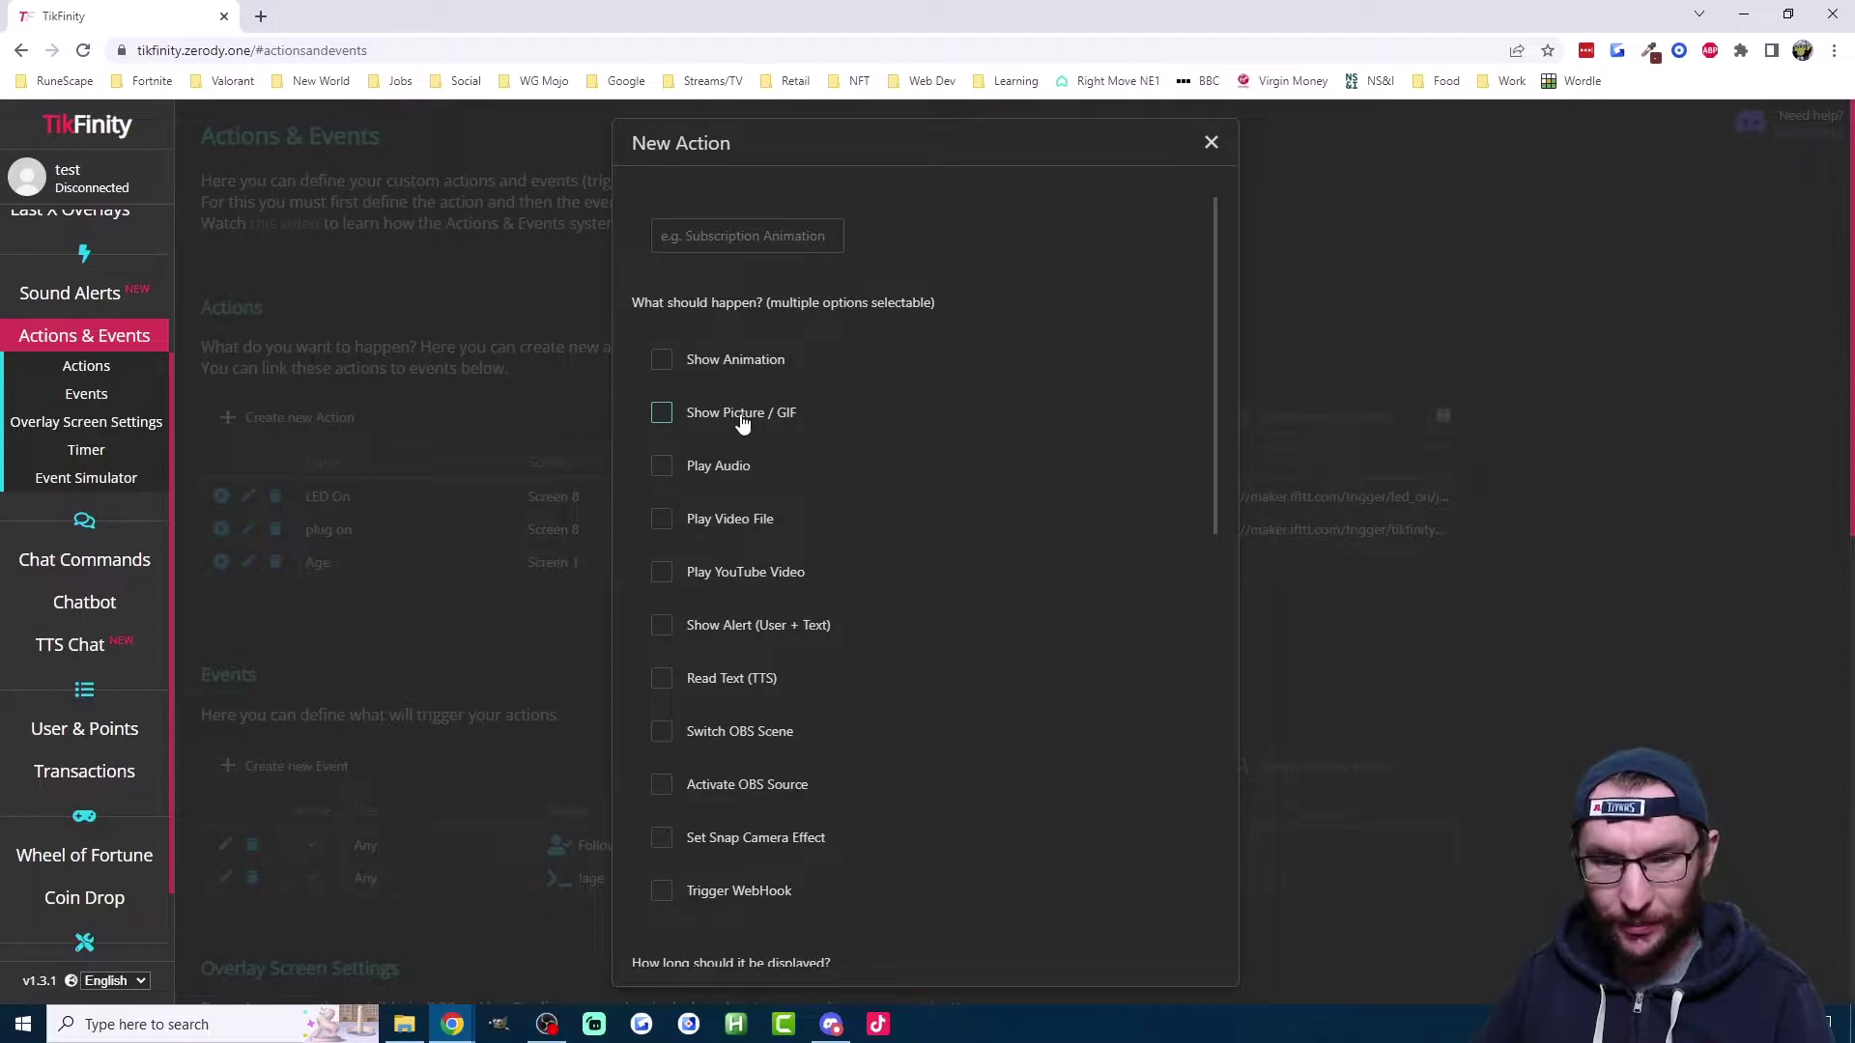
left_click(723, 473)
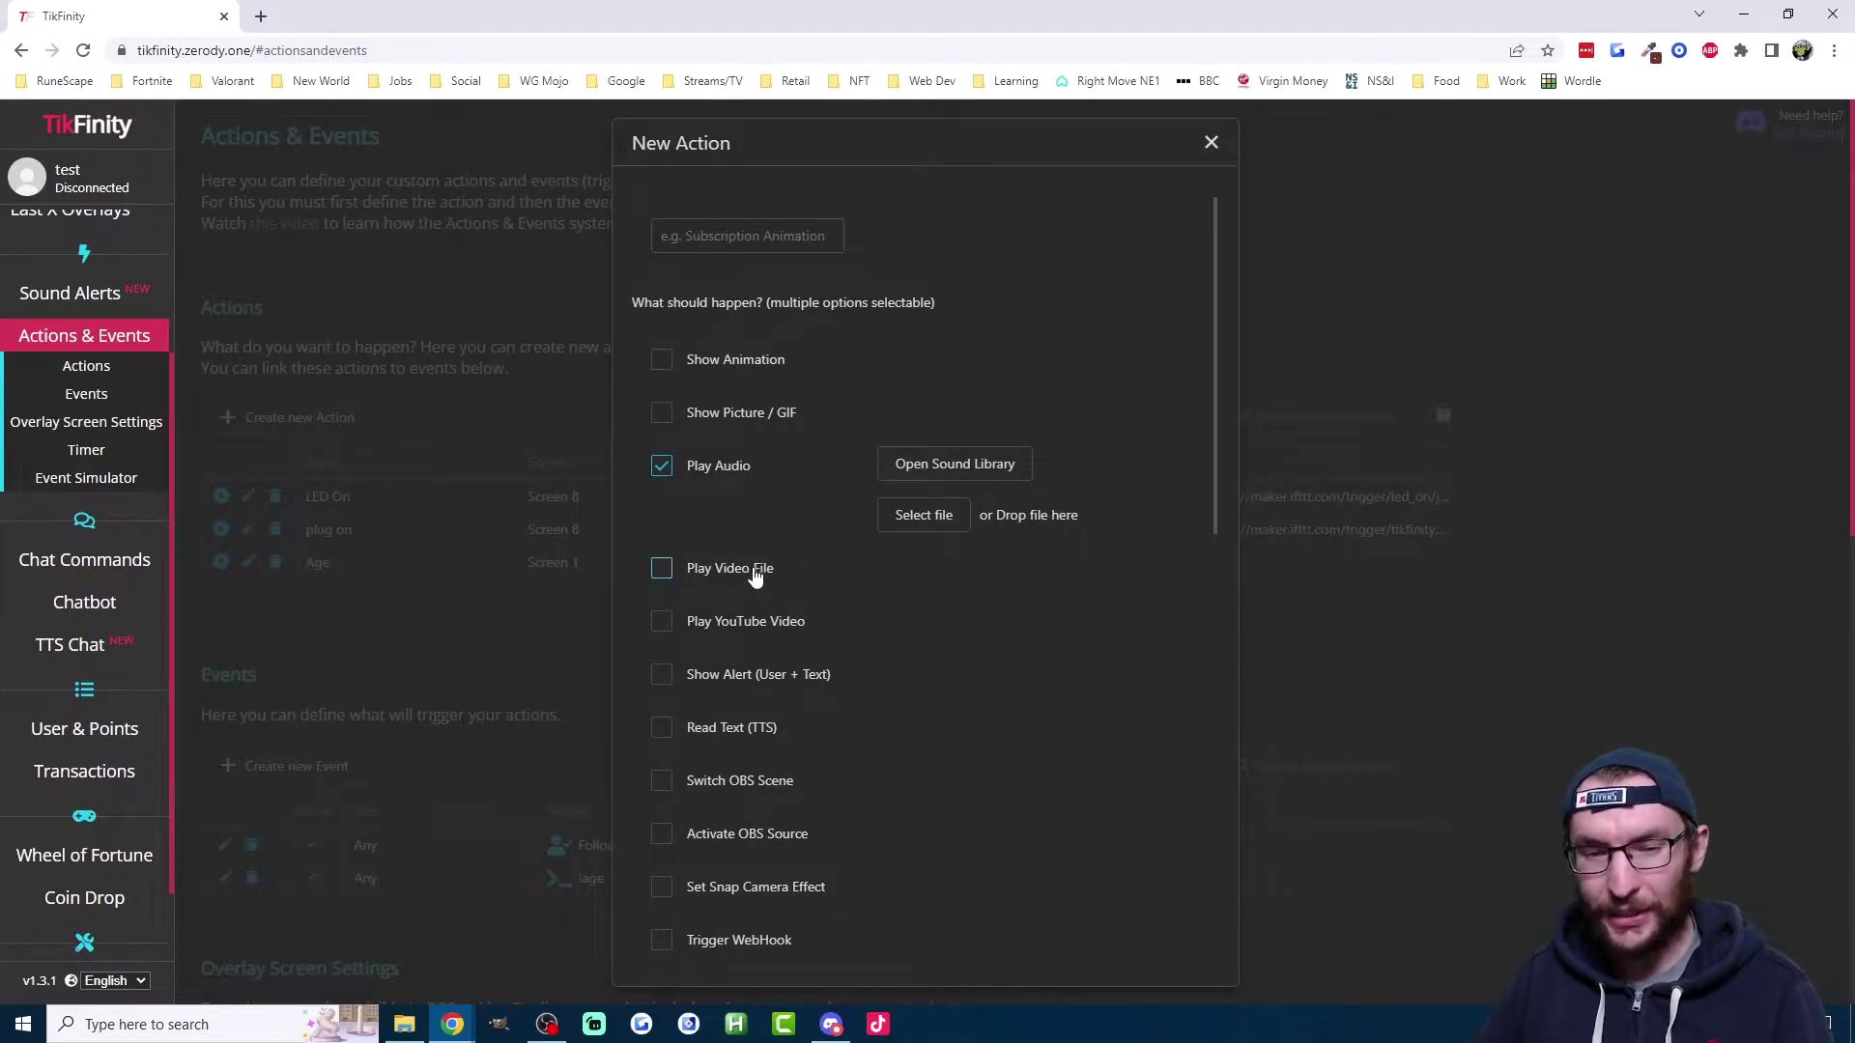
left_click(745, 675)
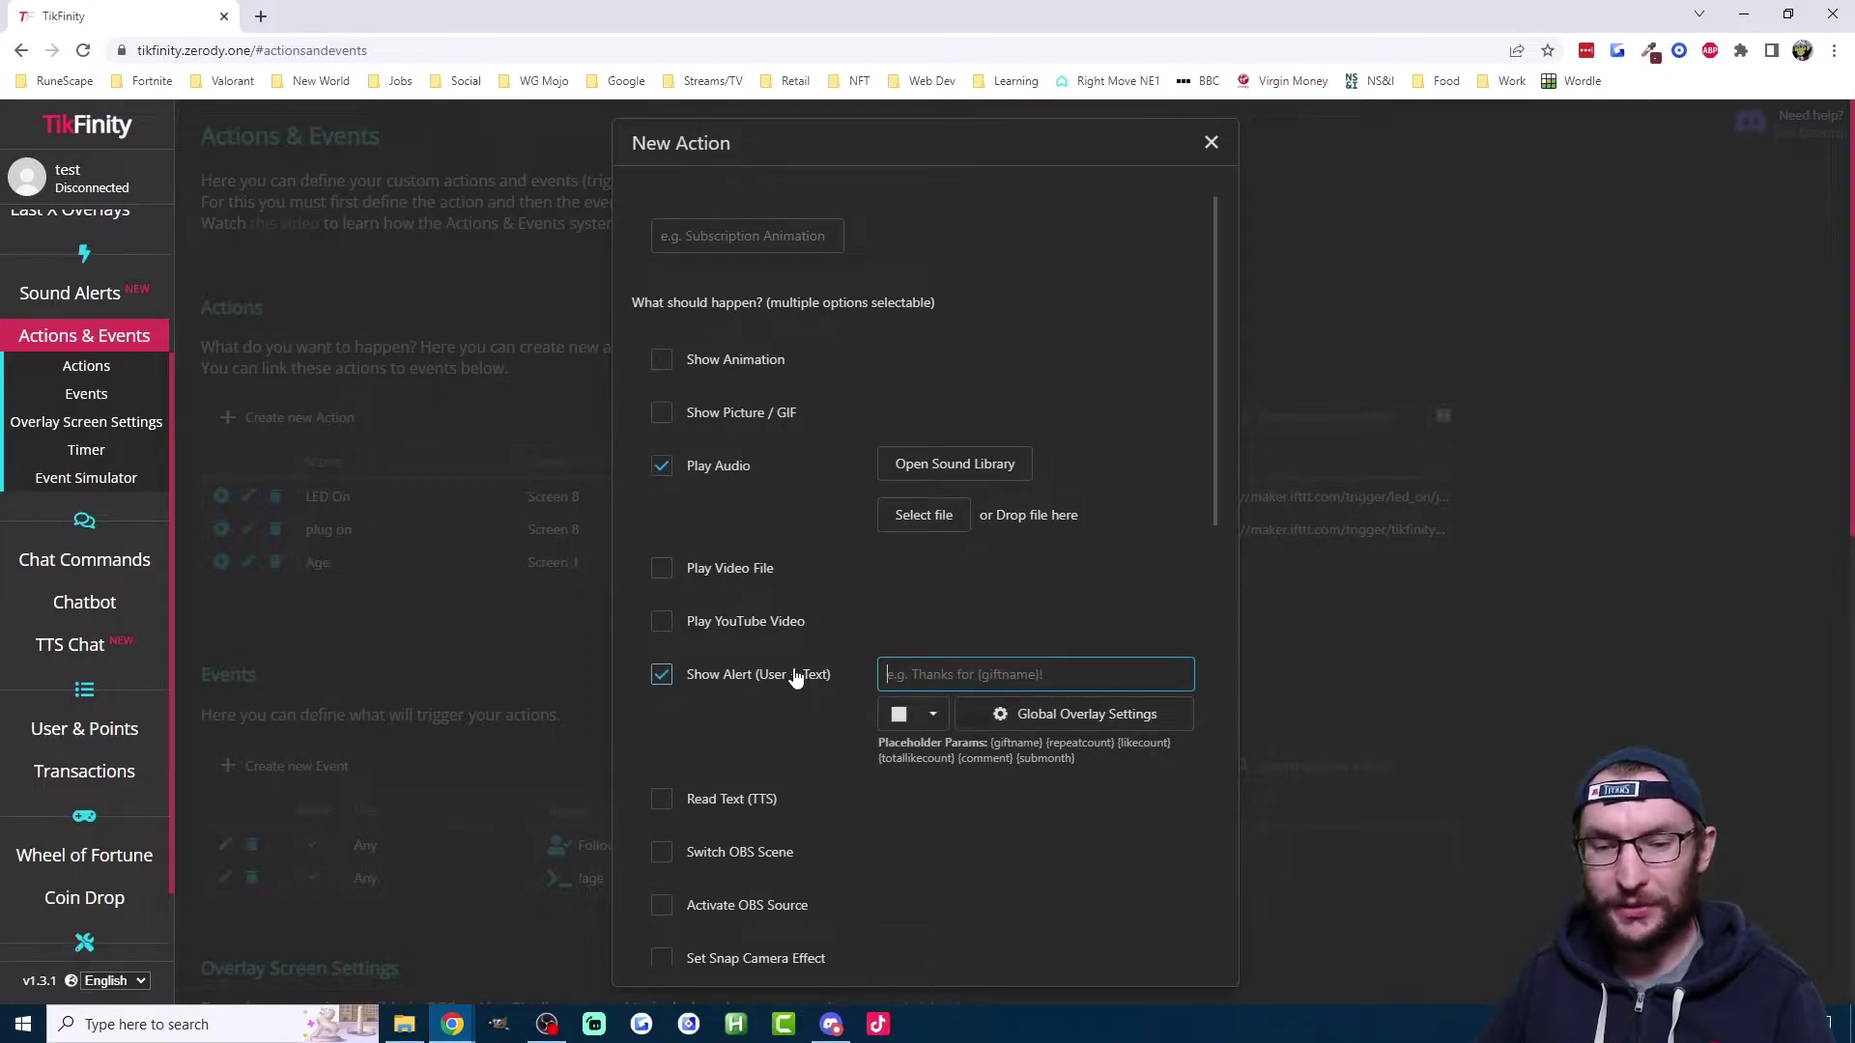
scroll(793, 668, "down", 1)
left_click(756, 703)
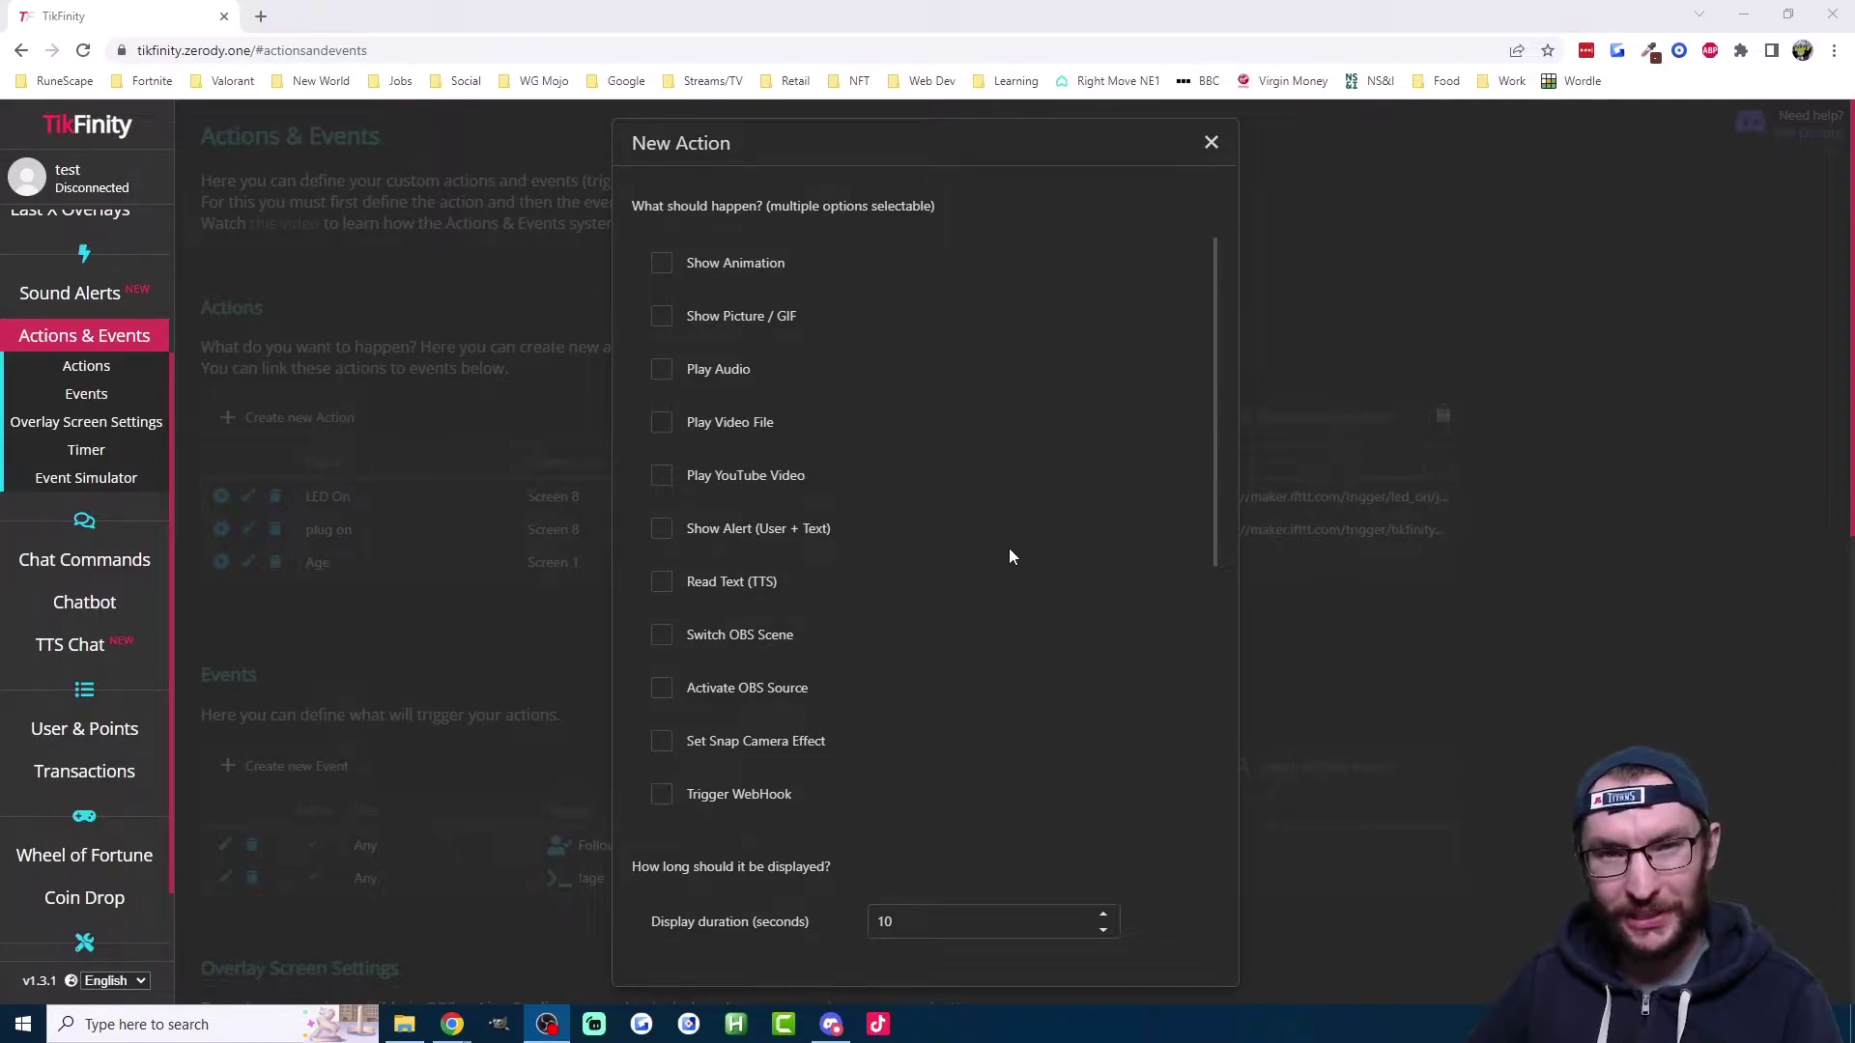
key("Escape")
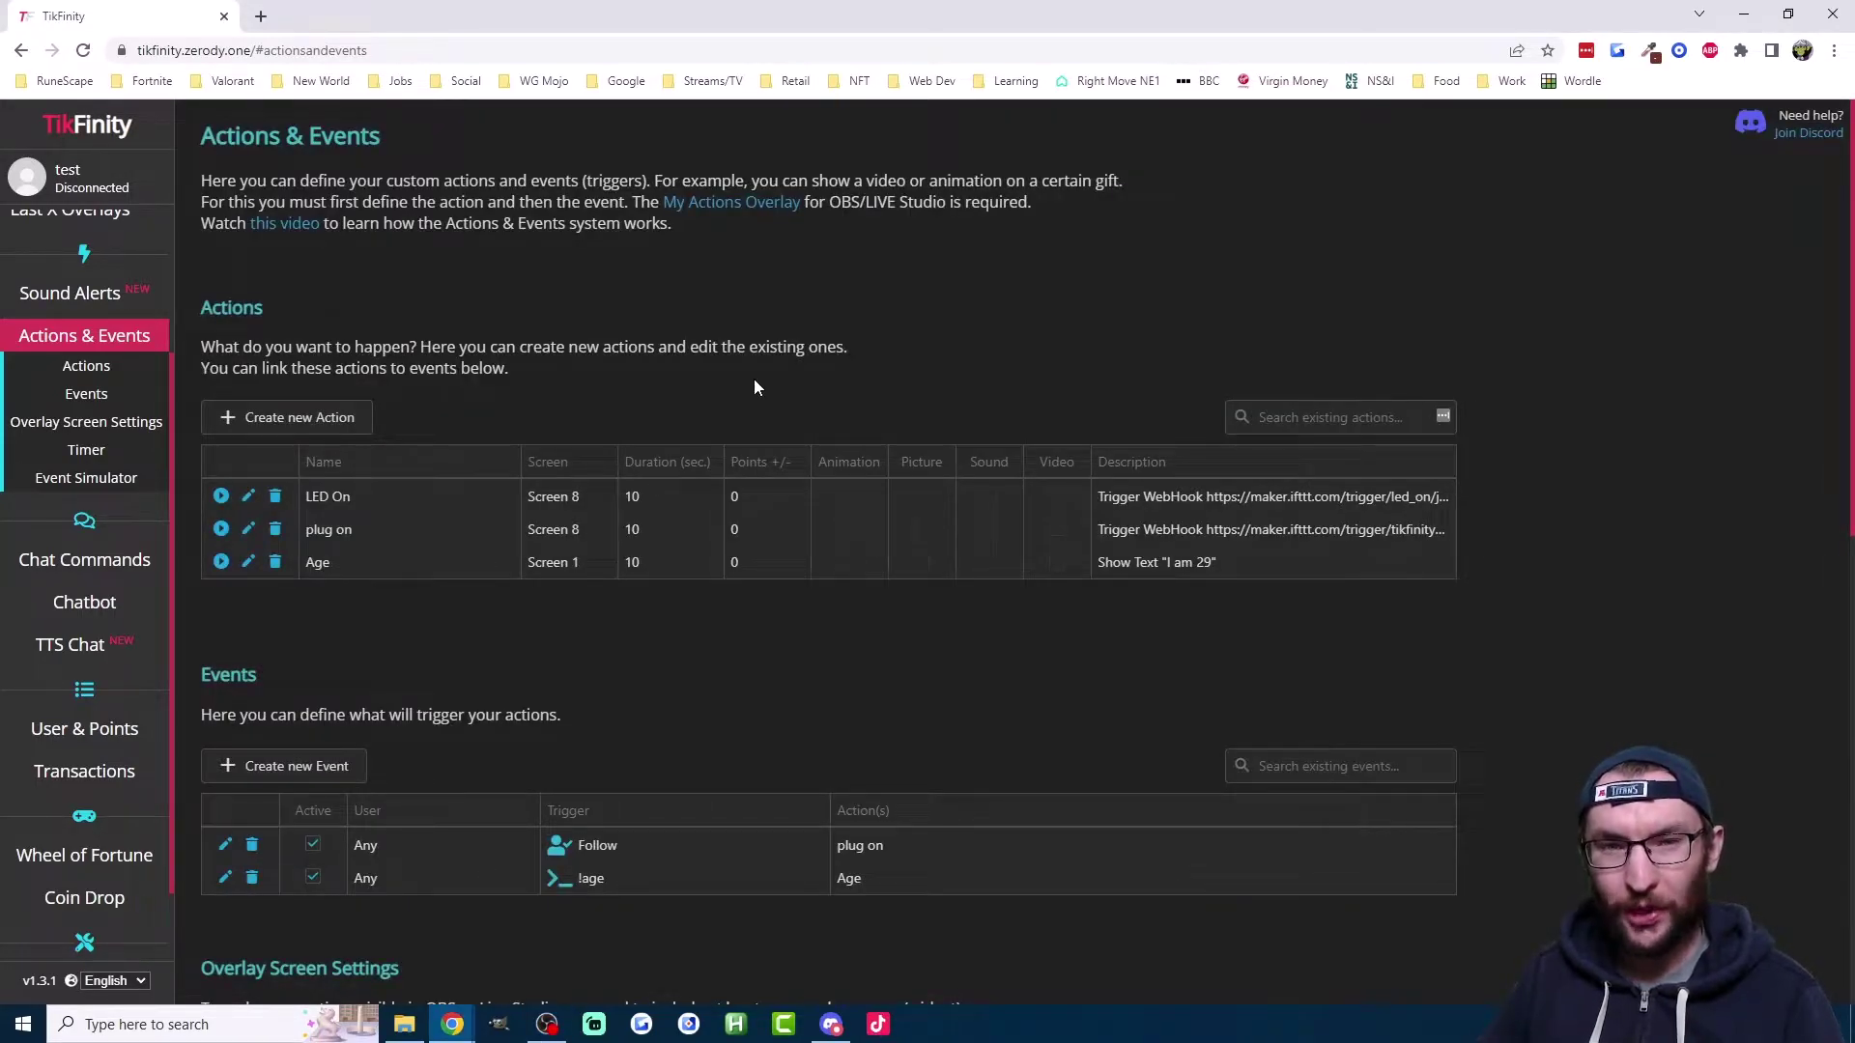
Step: Create action 'Age Command' with Play Audio, attaching the Discord Notification sound found by searching 'noti'
left_click(315, 422)
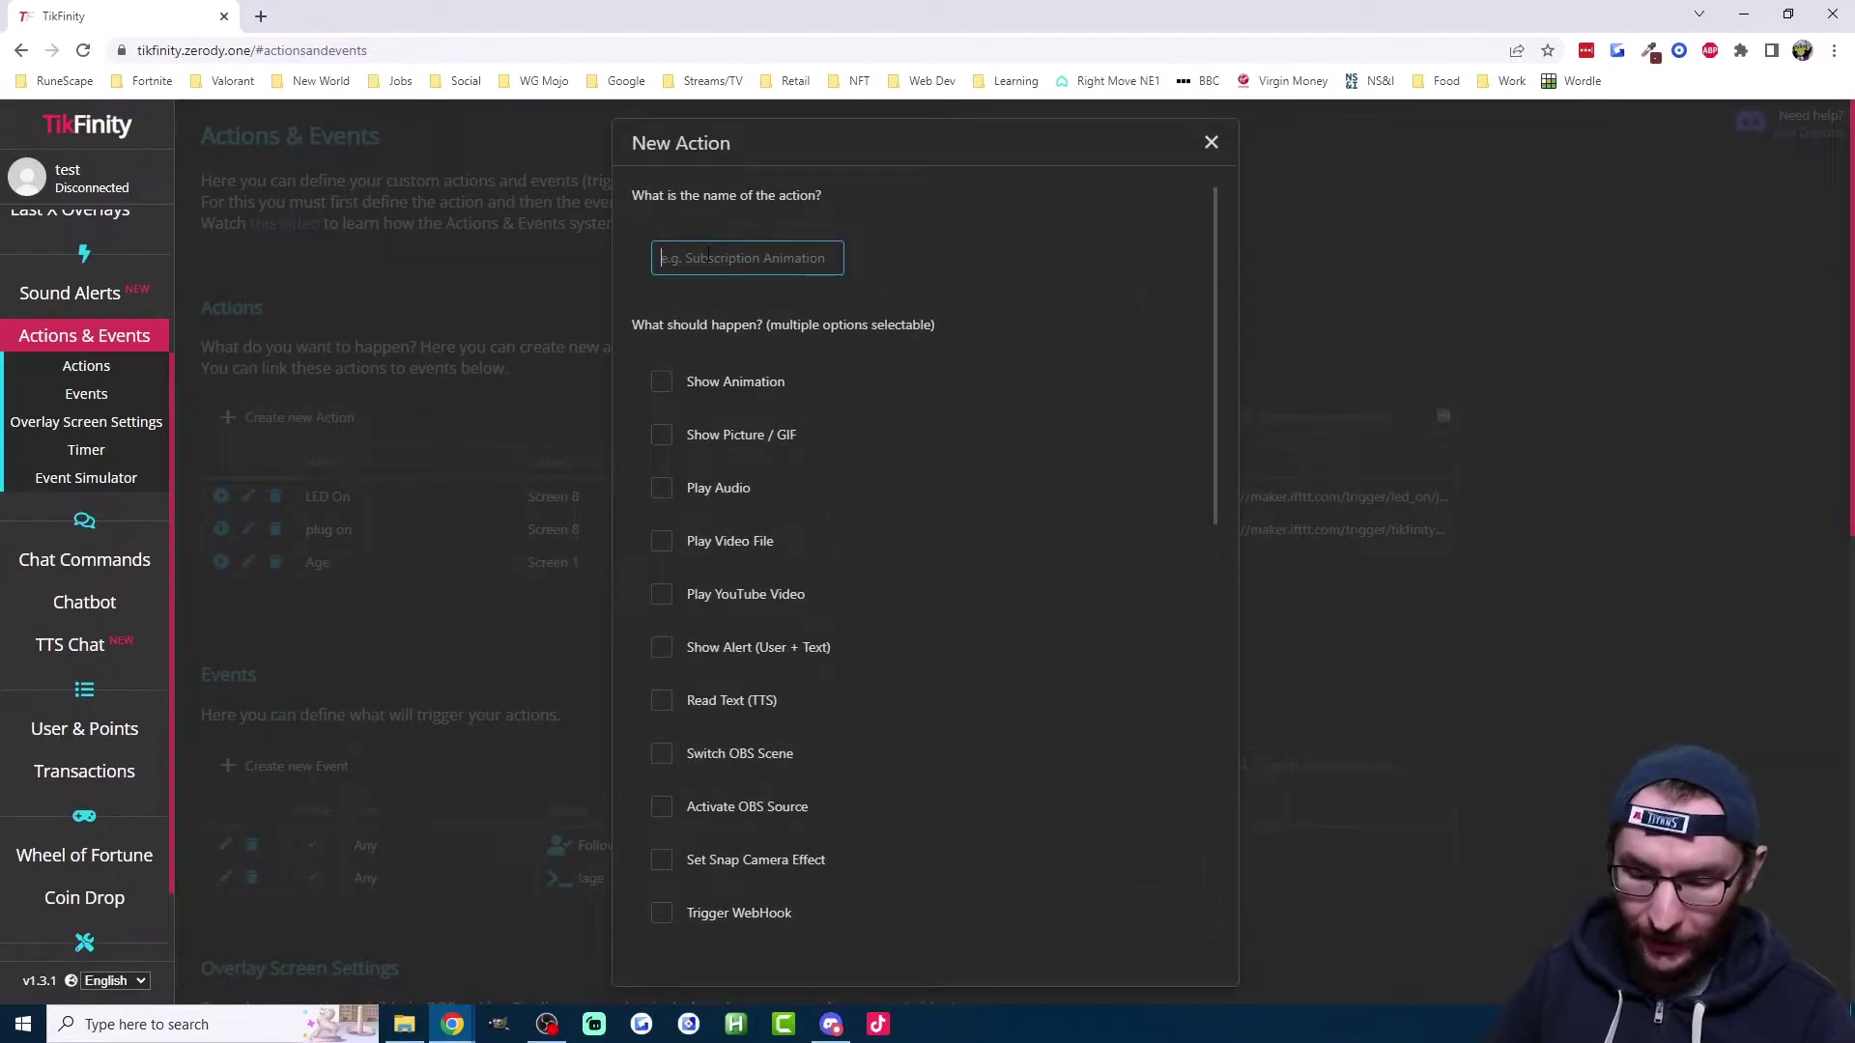
type("Age Command")
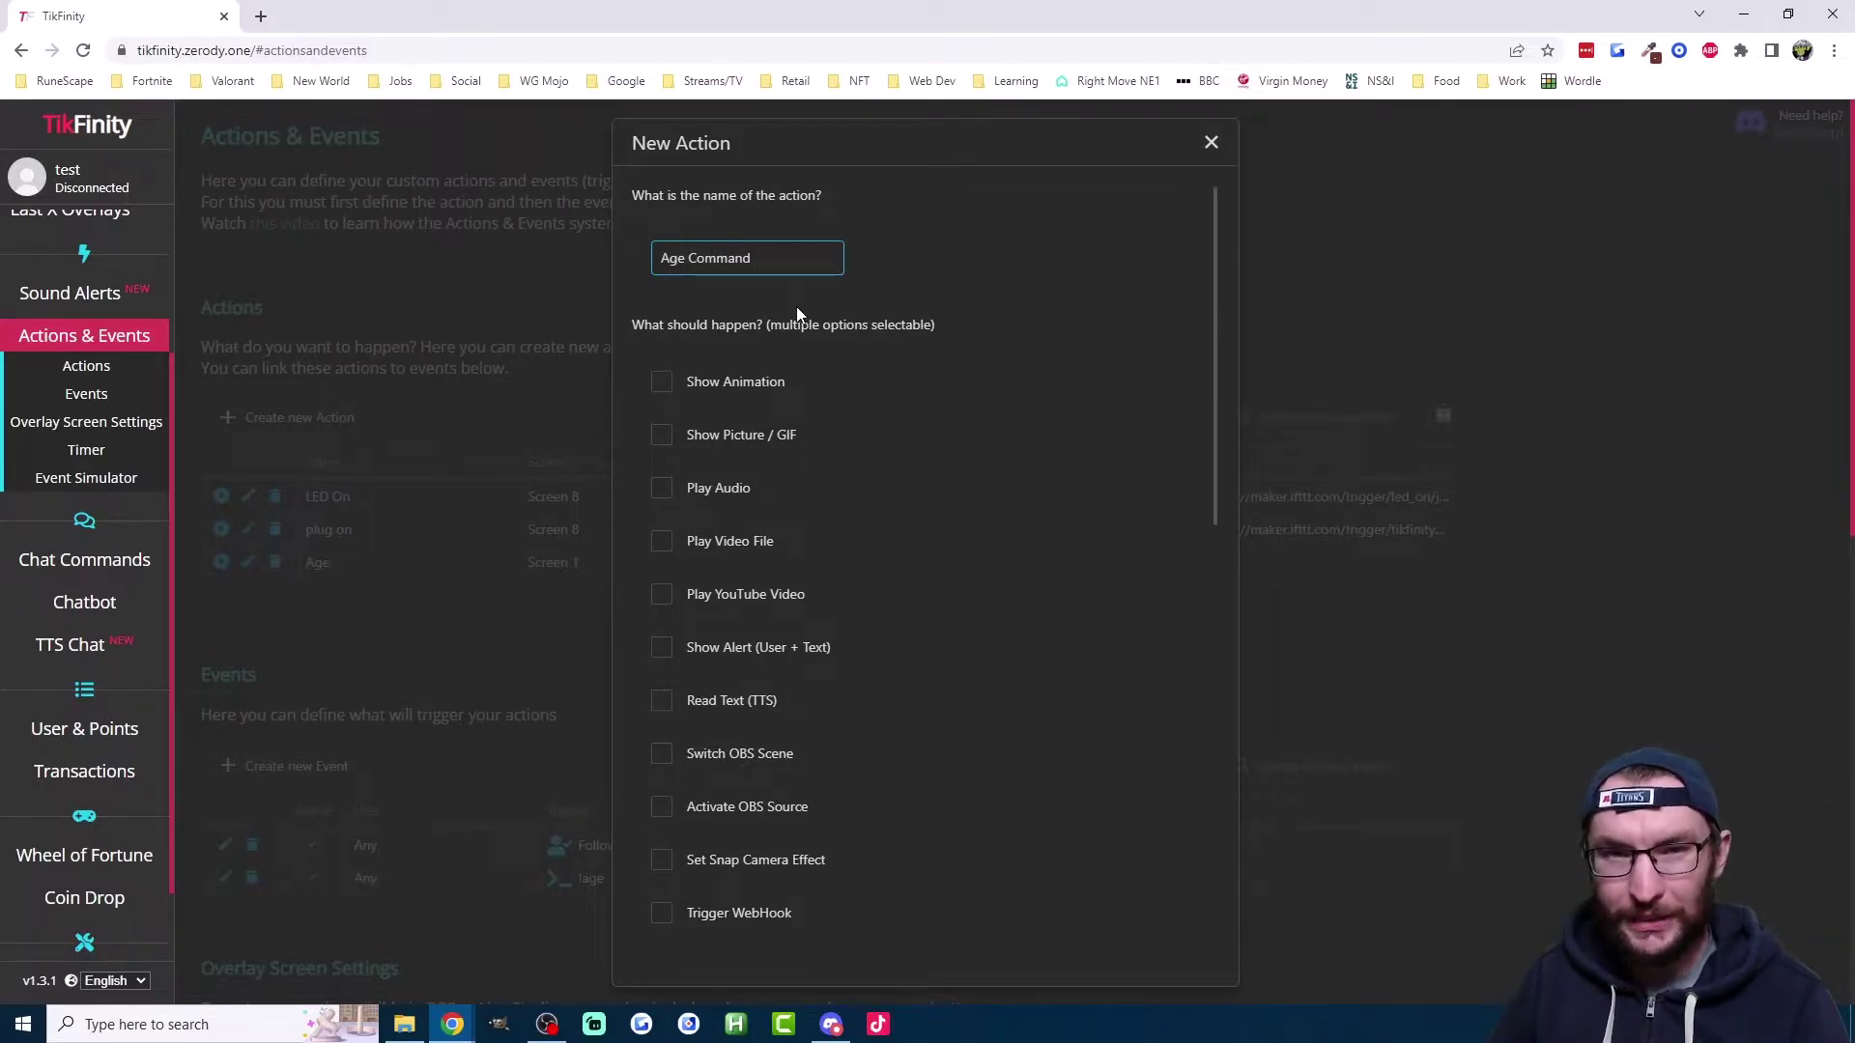
left_click(708, 492)
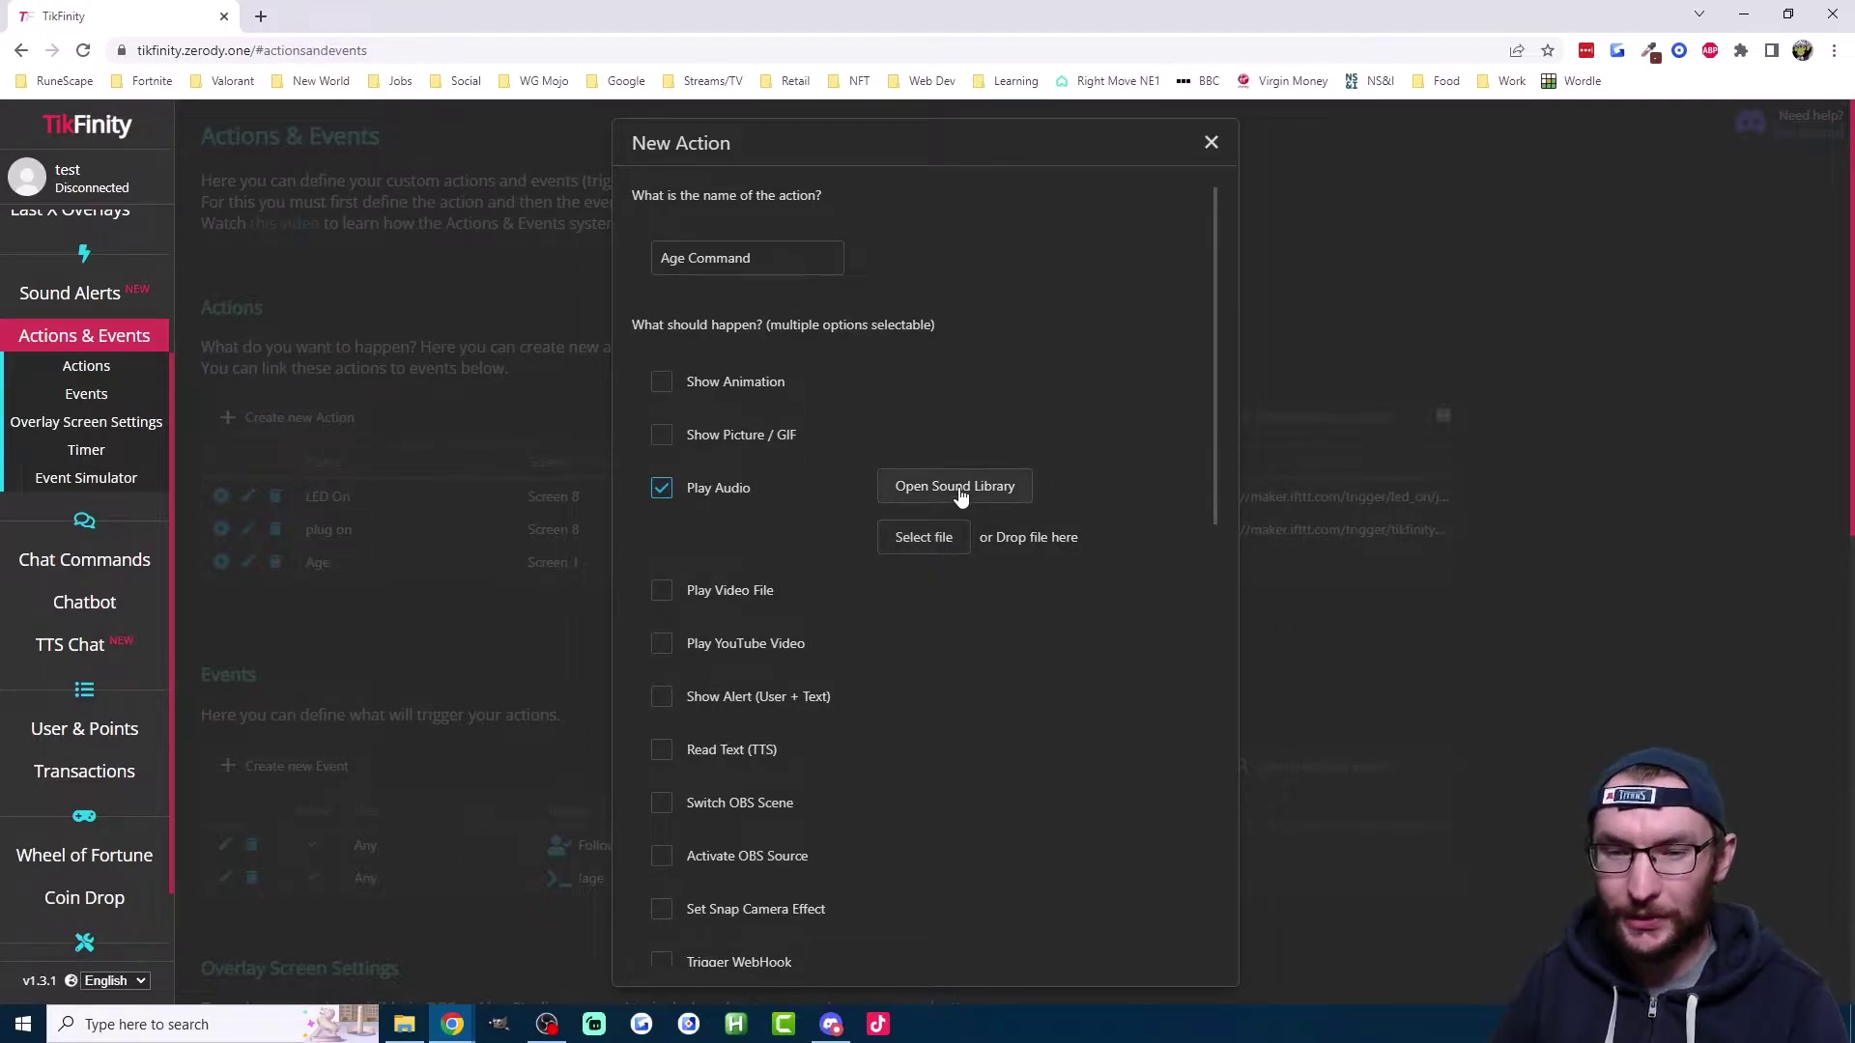
left_click(959, 490)
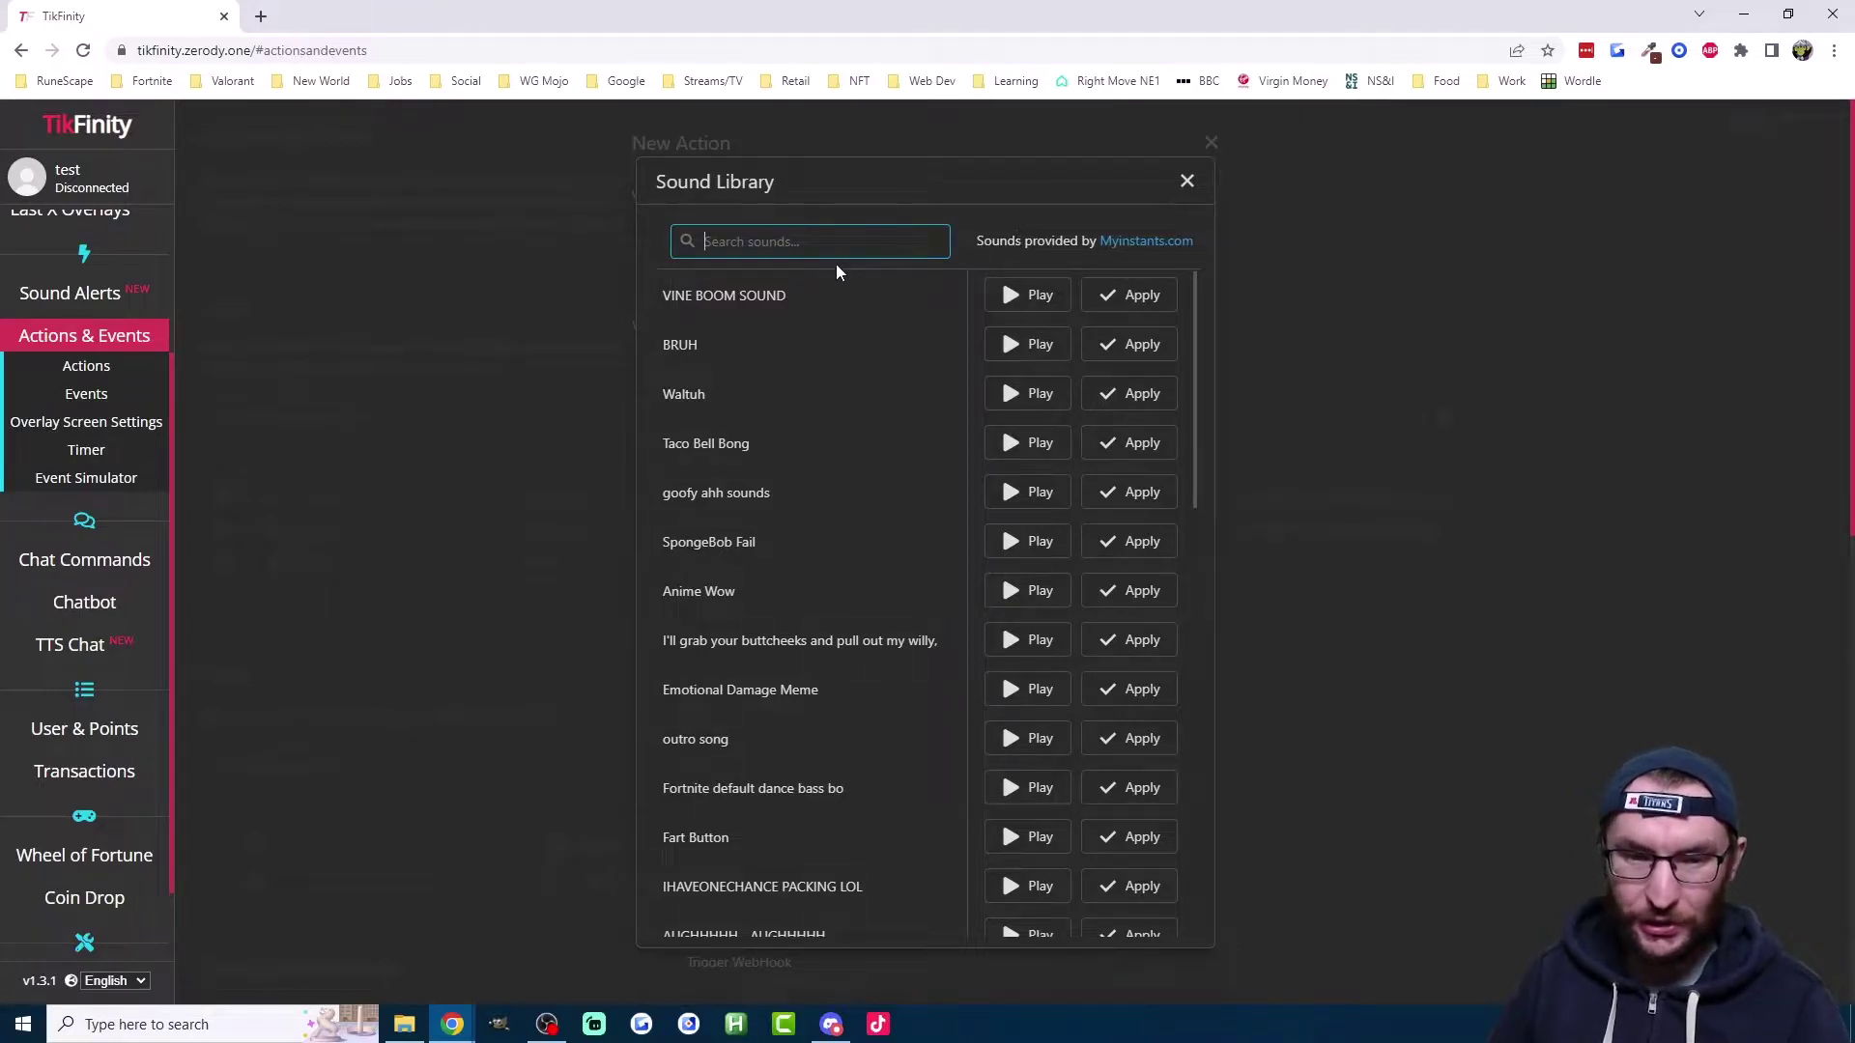
type("noti")
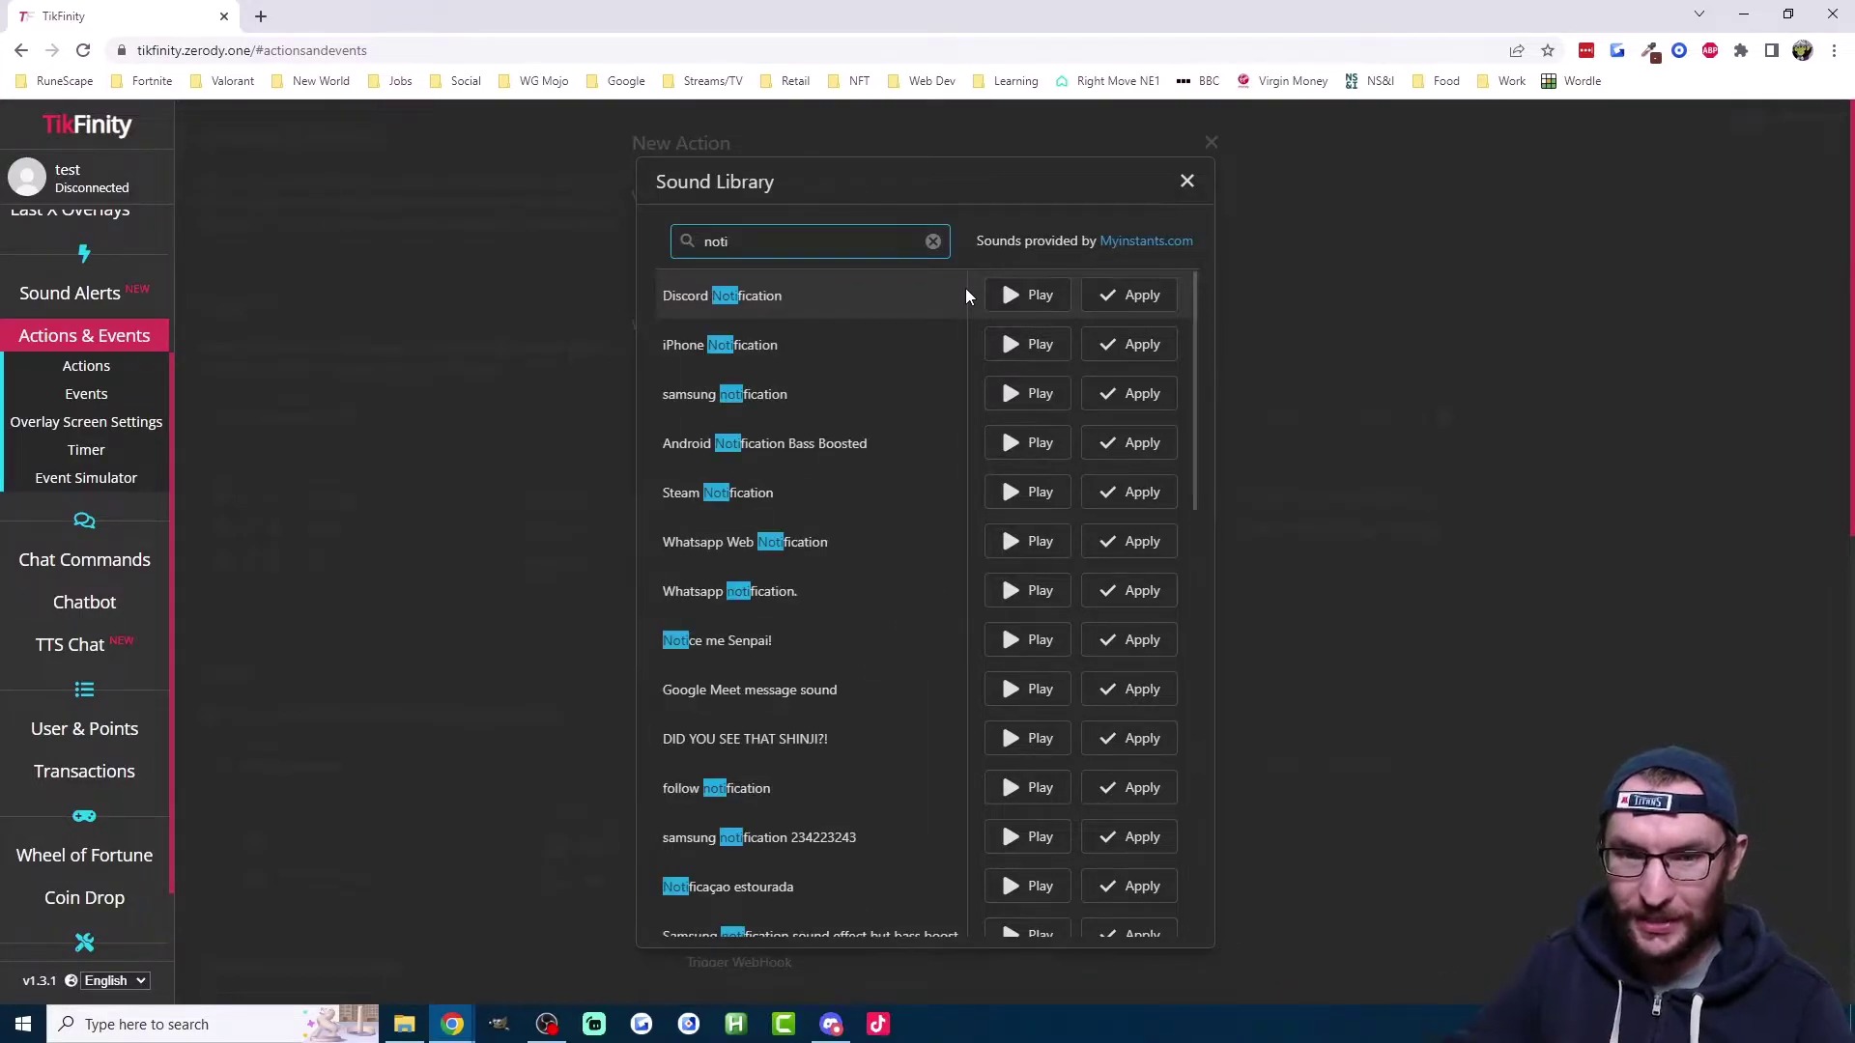
left_click(1036, 300)
left_click(1034, 300)
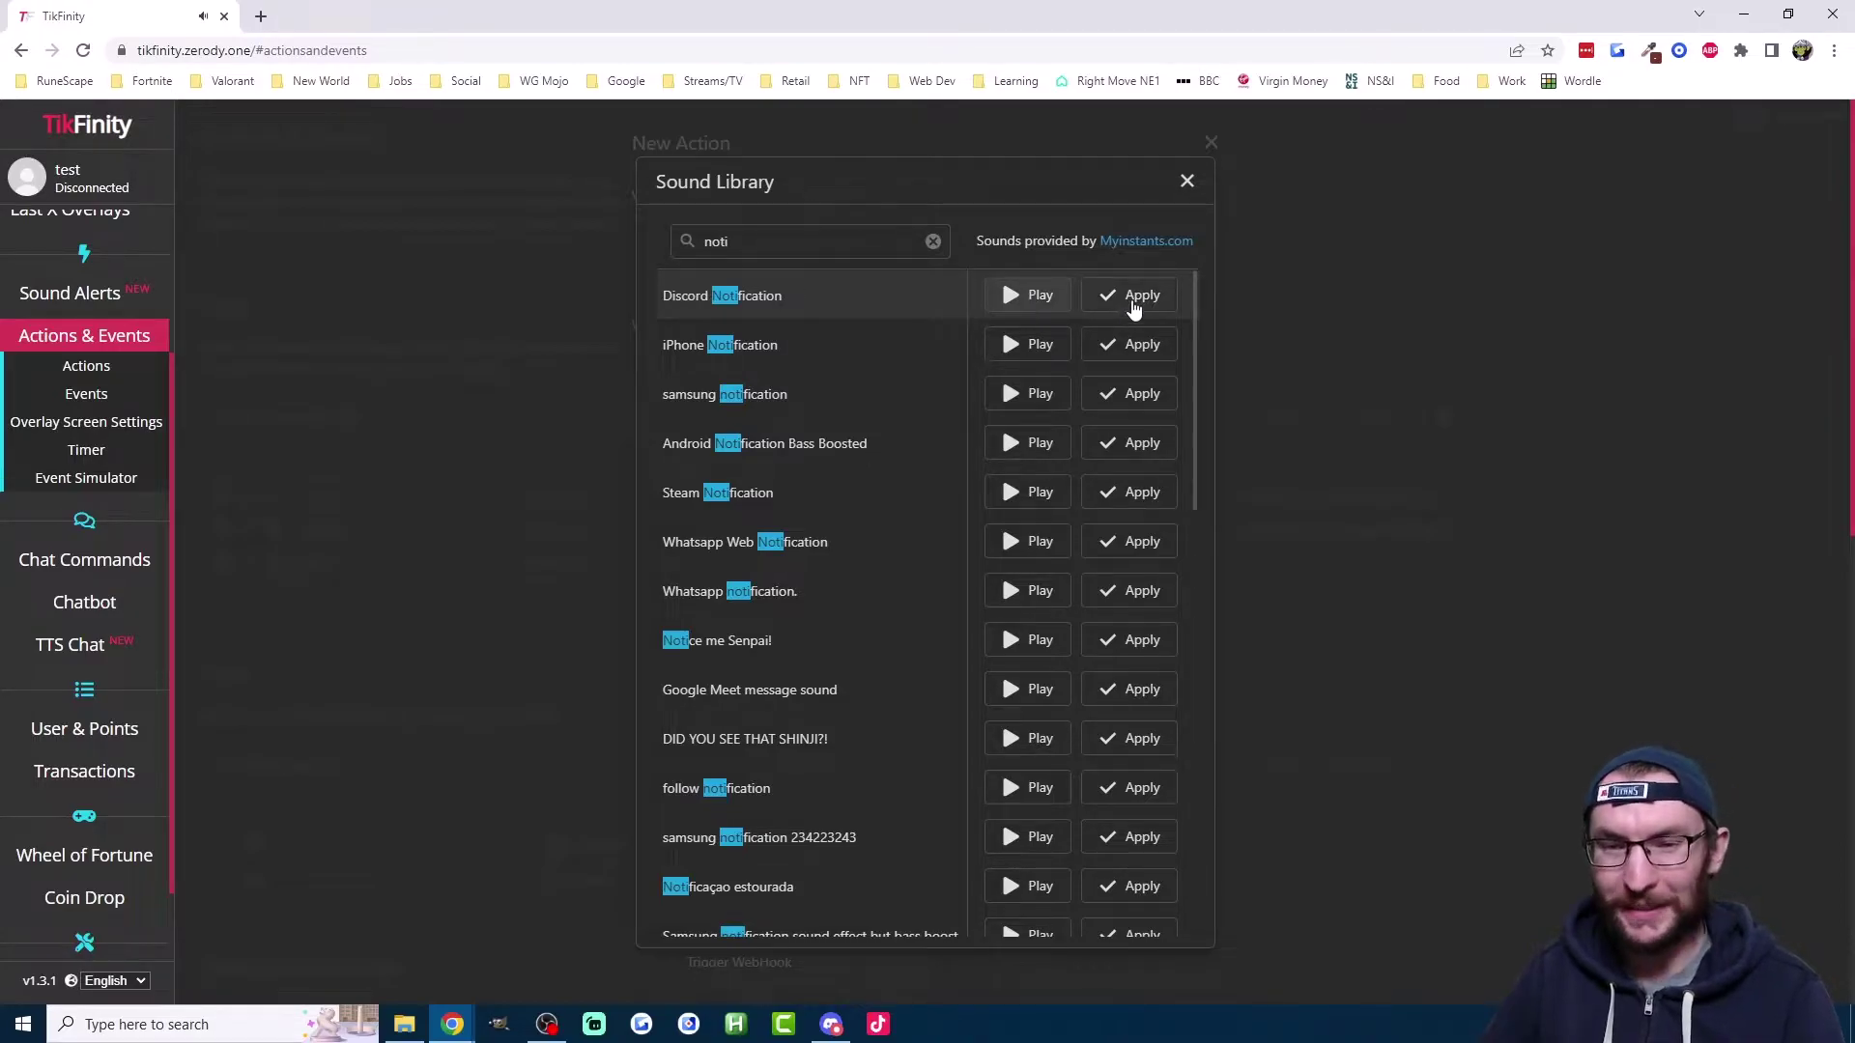
left_click(1133, 300)
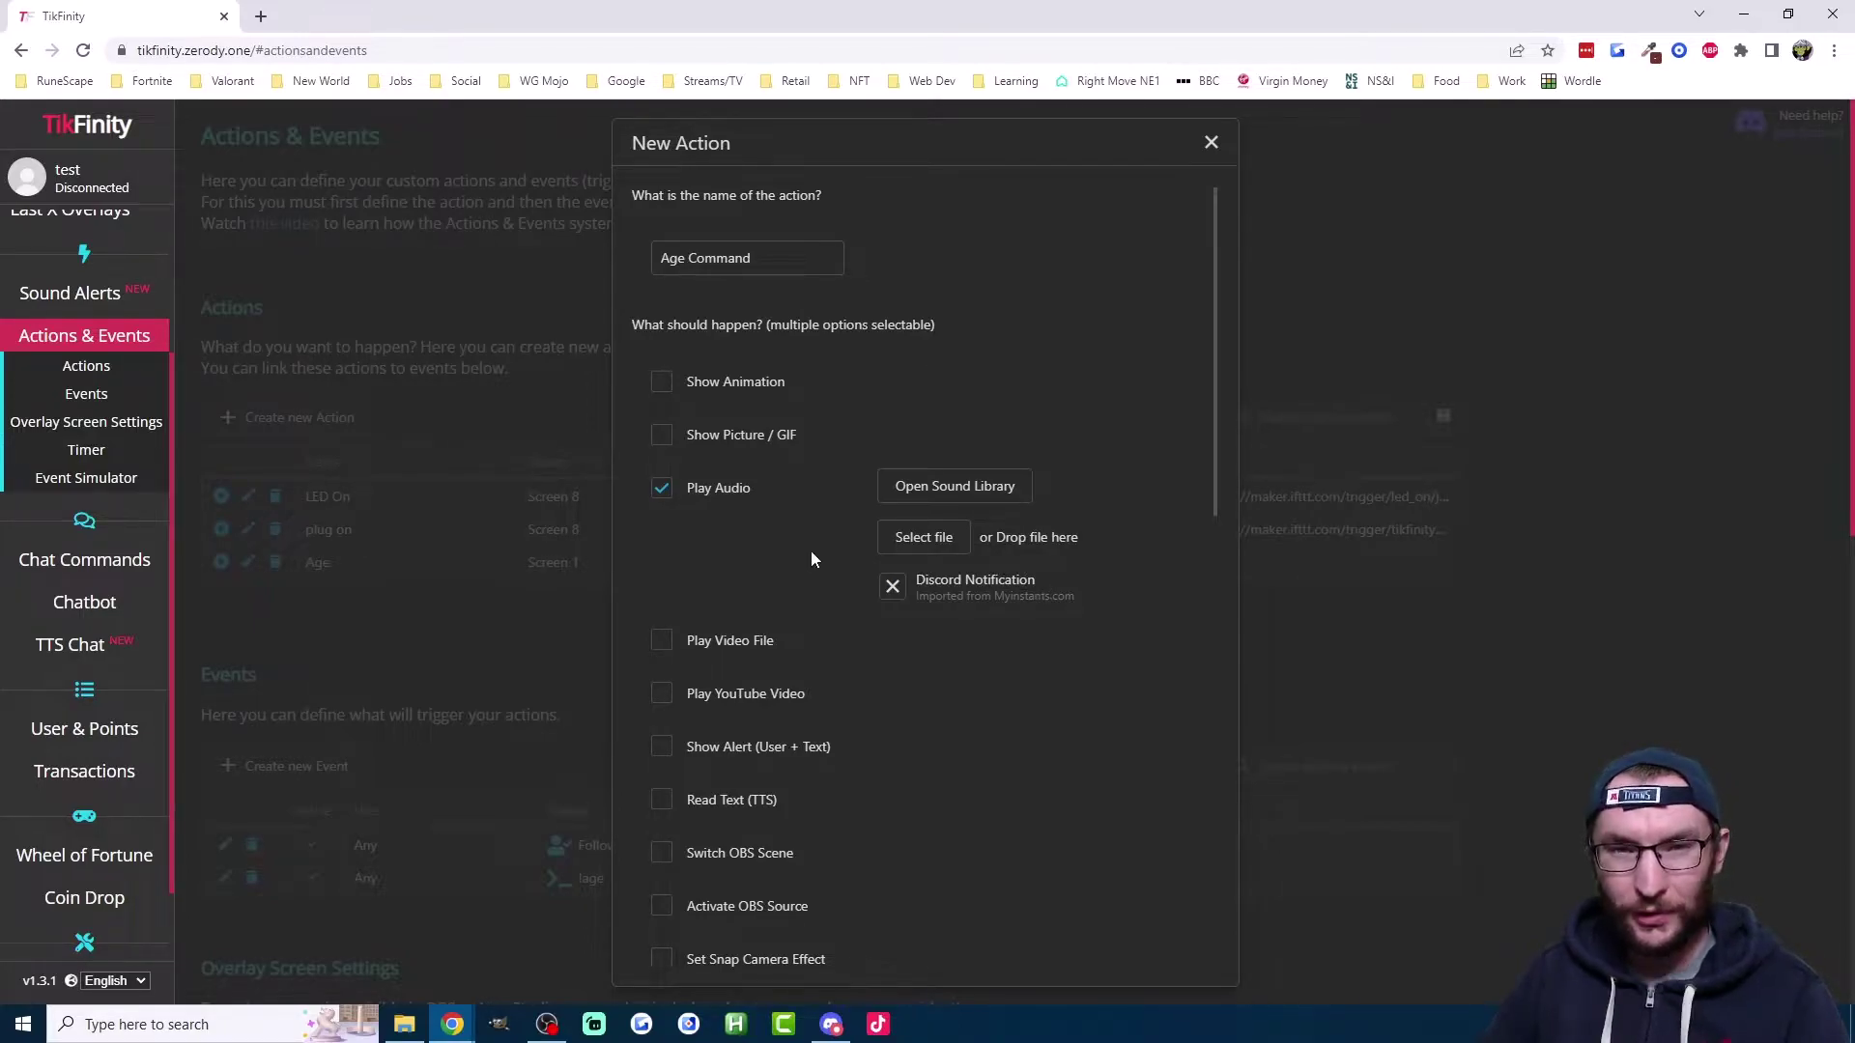
Step: Enable Show Alert with the text 'I am 29', leaving the colour unchanged
scroll(819, 555, "down", 1)
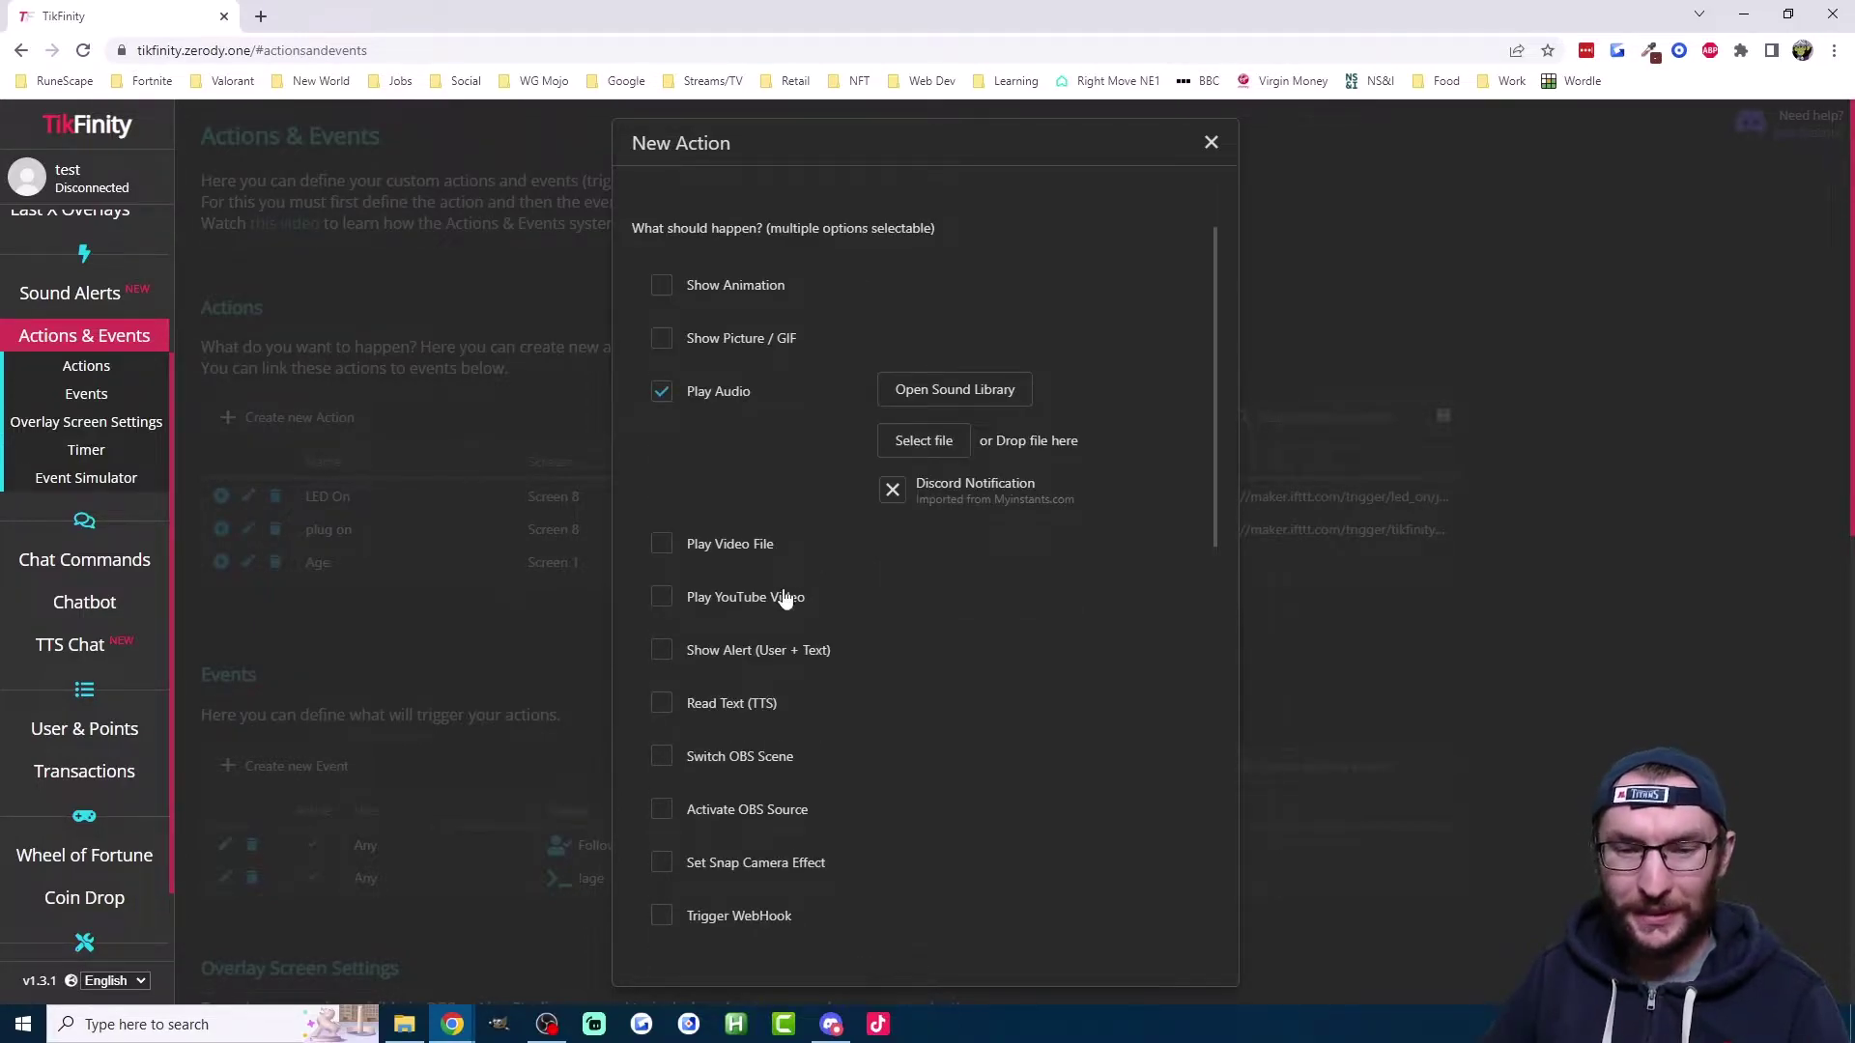
left_click(745, 656)
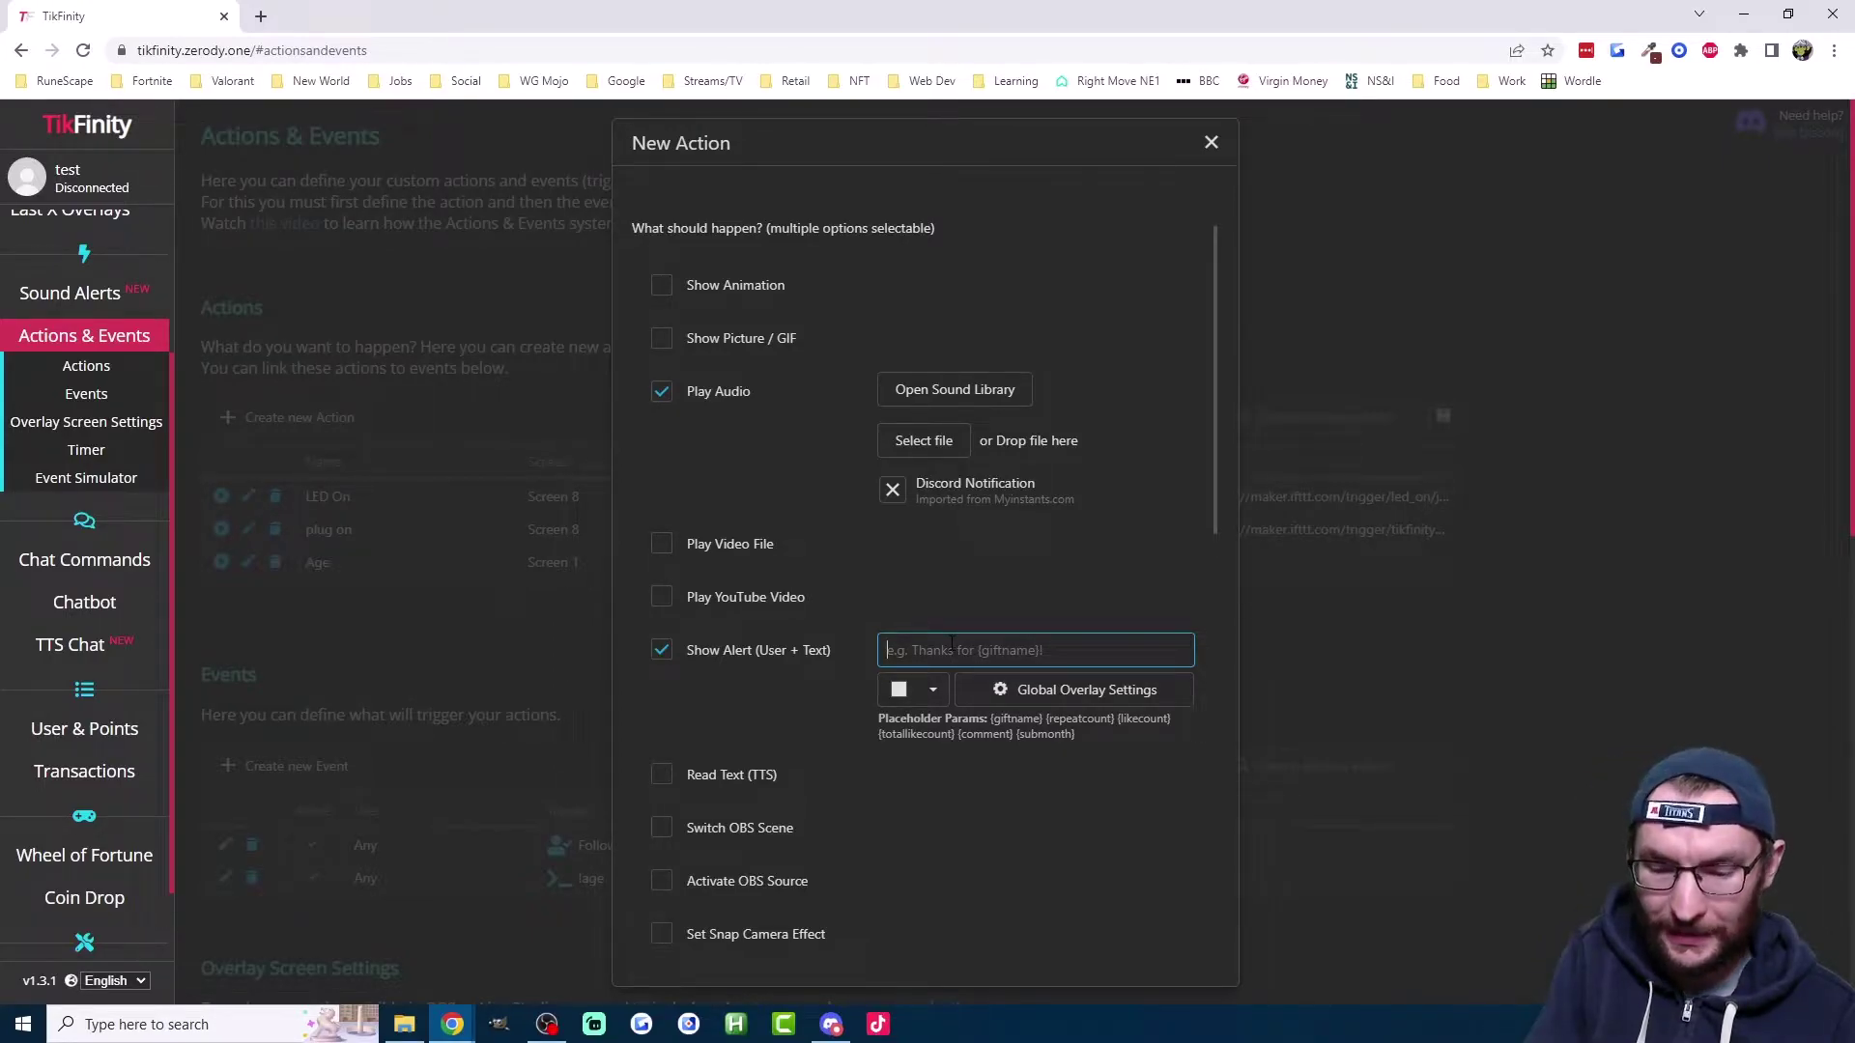
type("I am 29.")
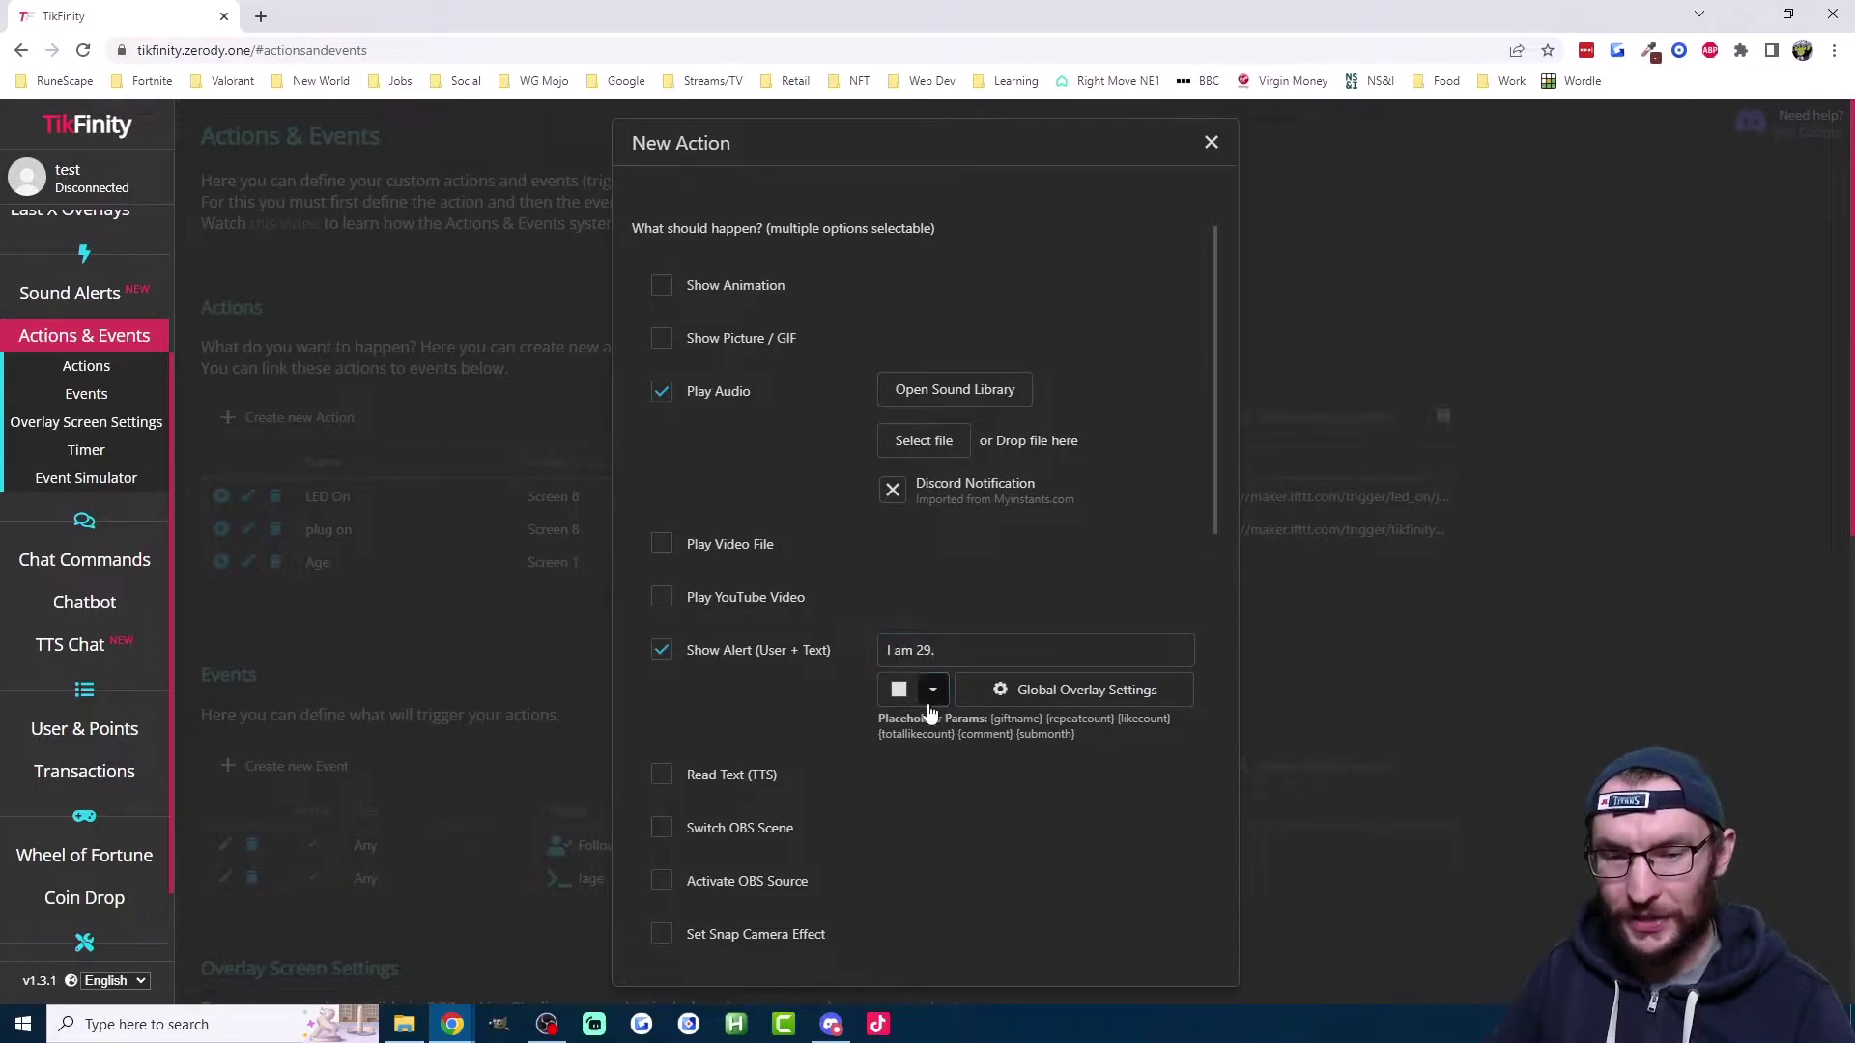
left_click(931, 691)
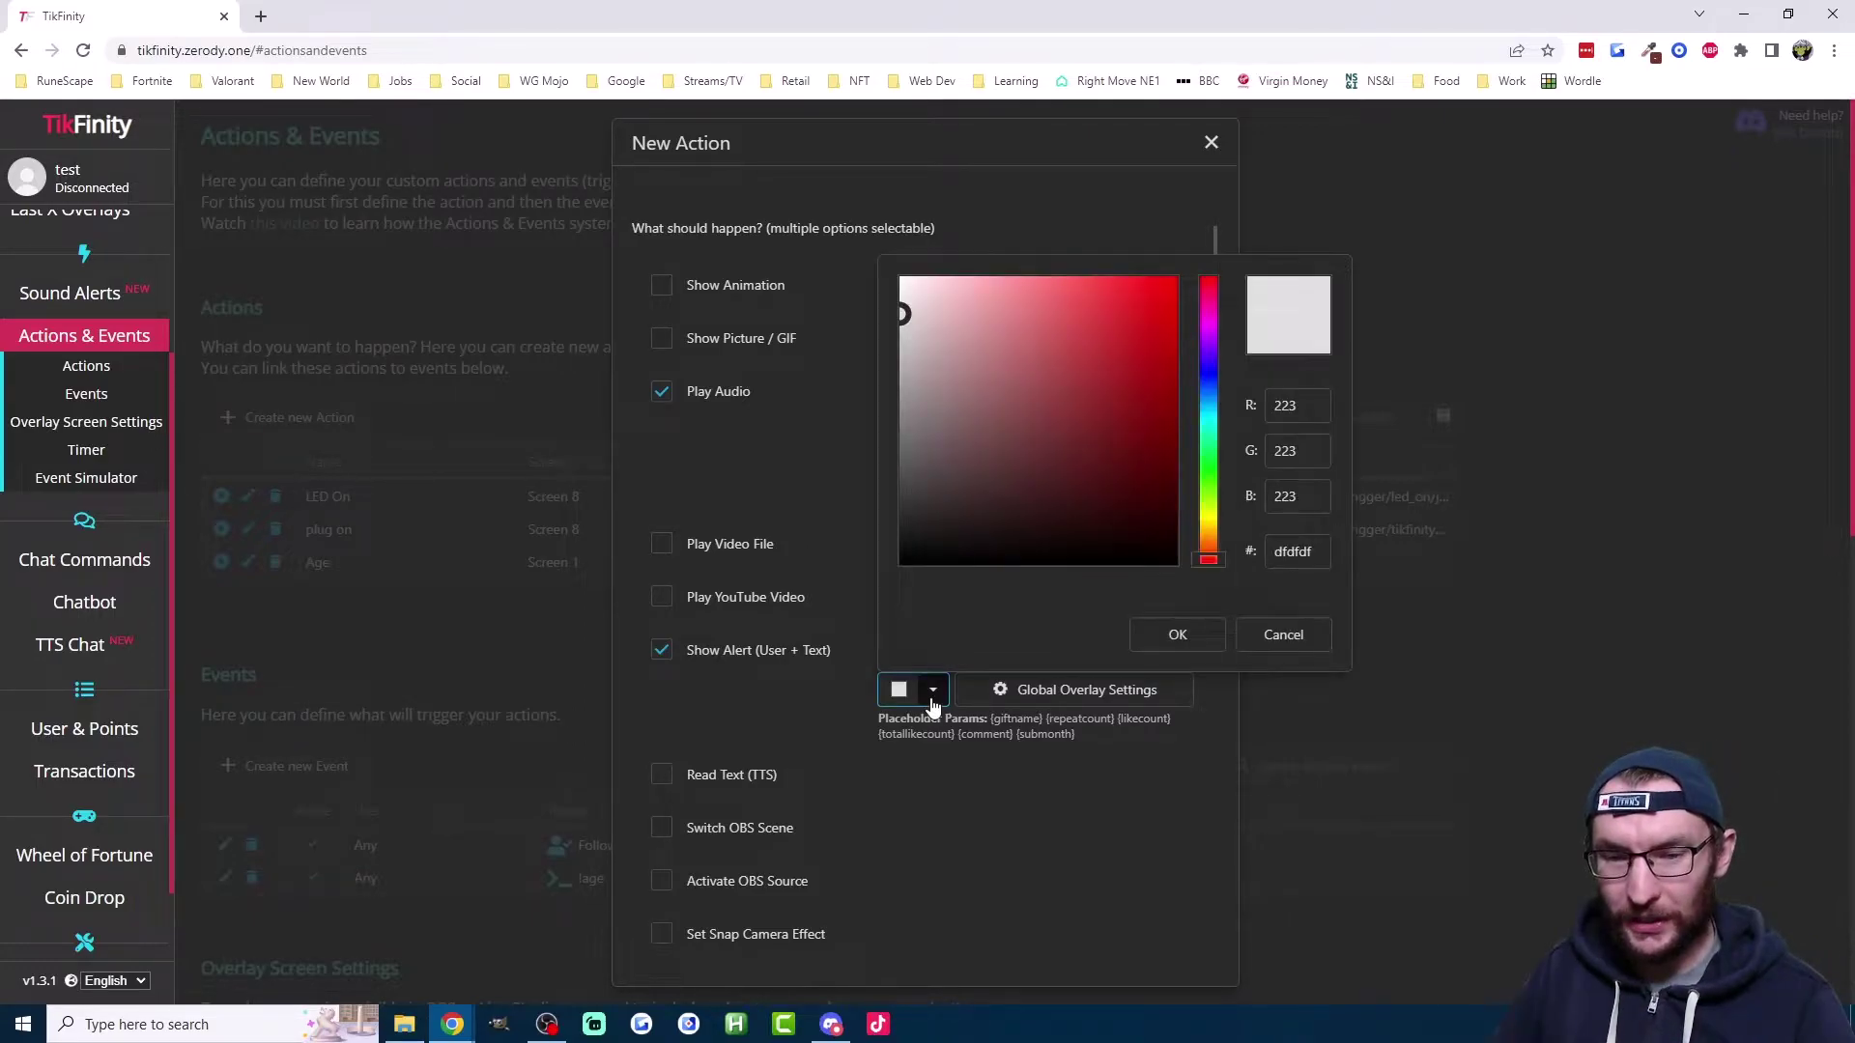
left_click(836, 701)
Step: In Global Overlay Settings, hide the profile picture and turn on Single Text Line
left_click(1080, 698)
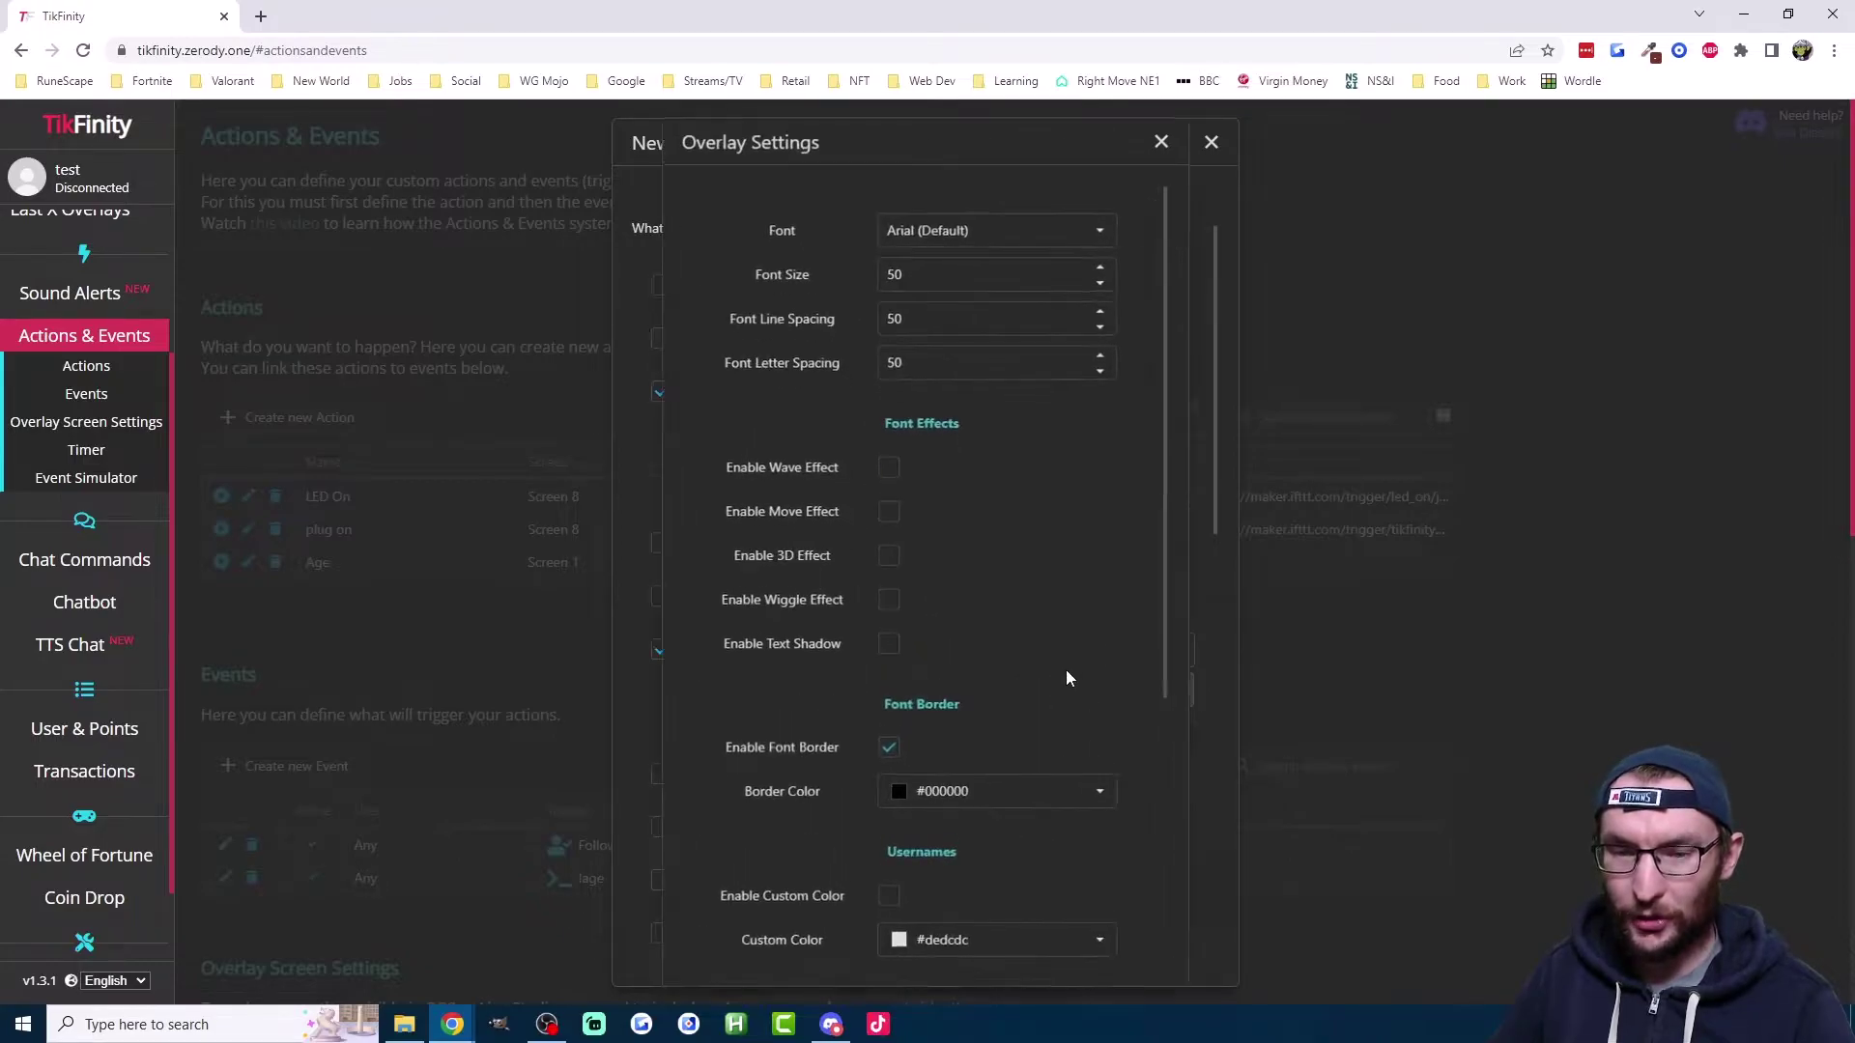
scroll(1052, 659, "down", 4)
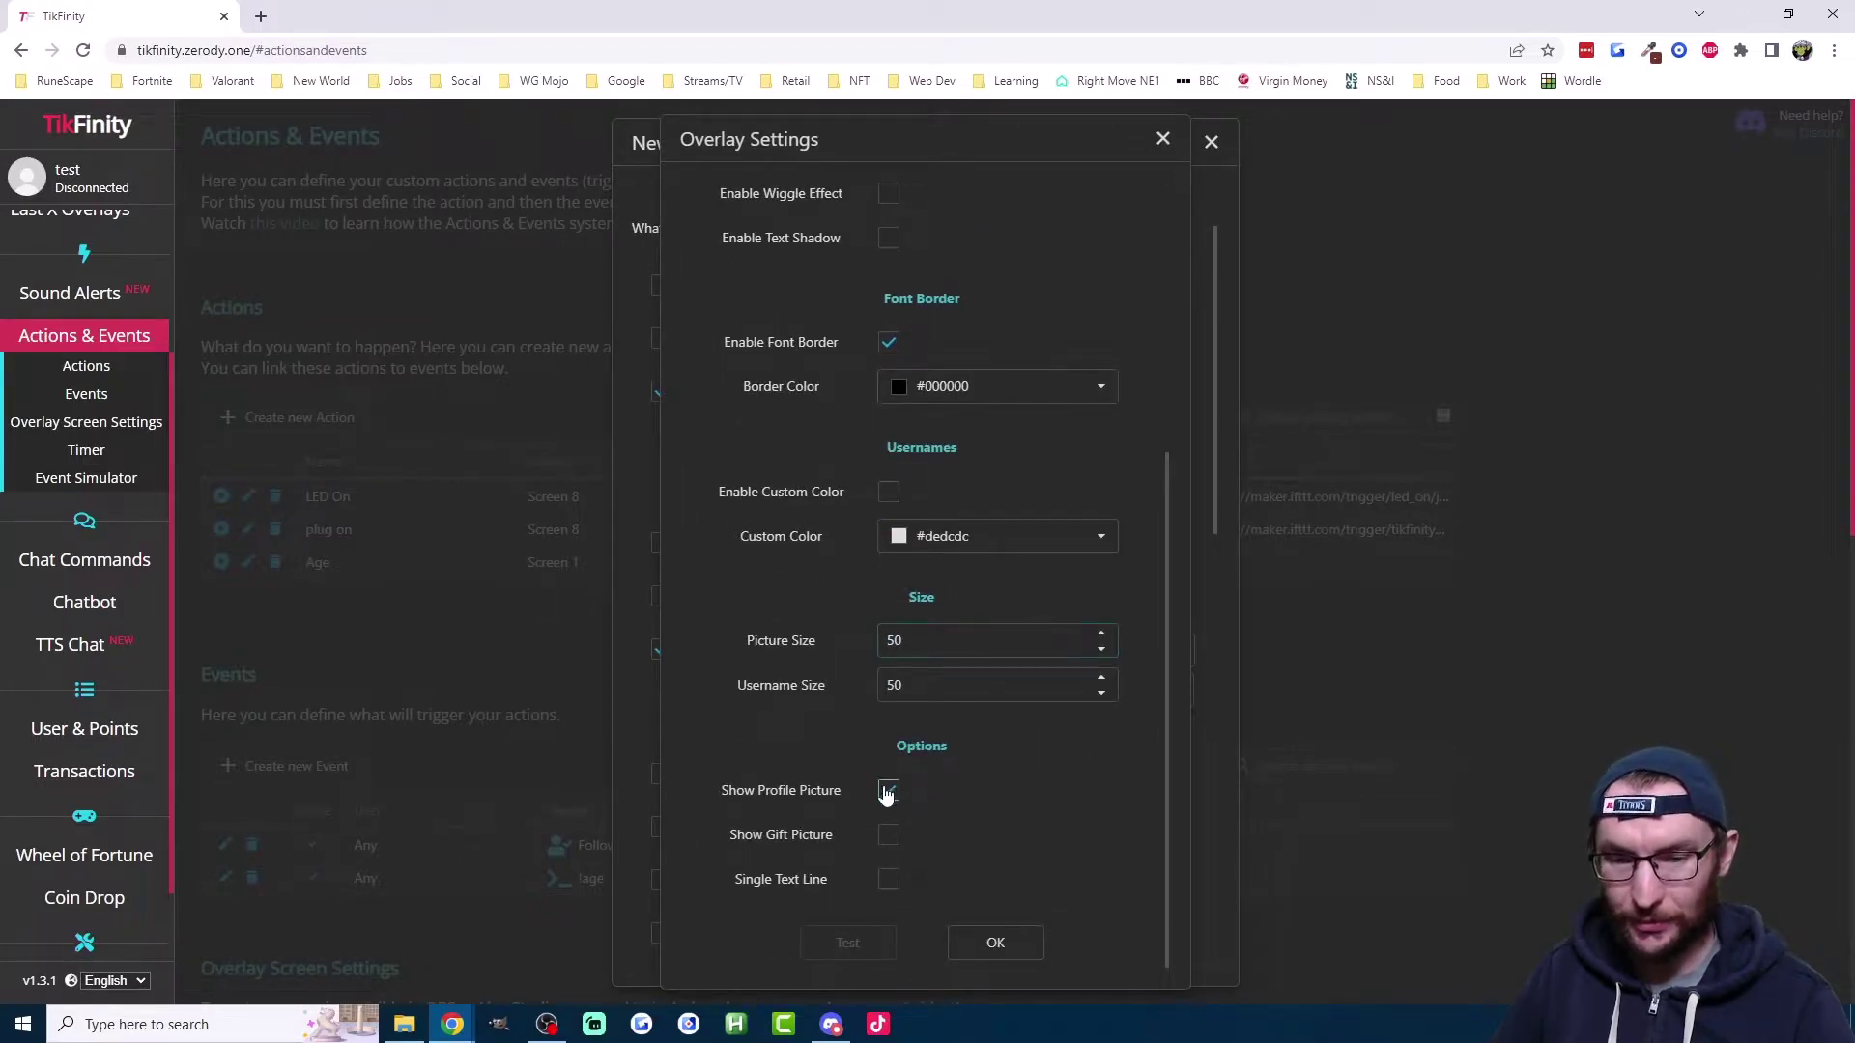
left_click(886, 793)
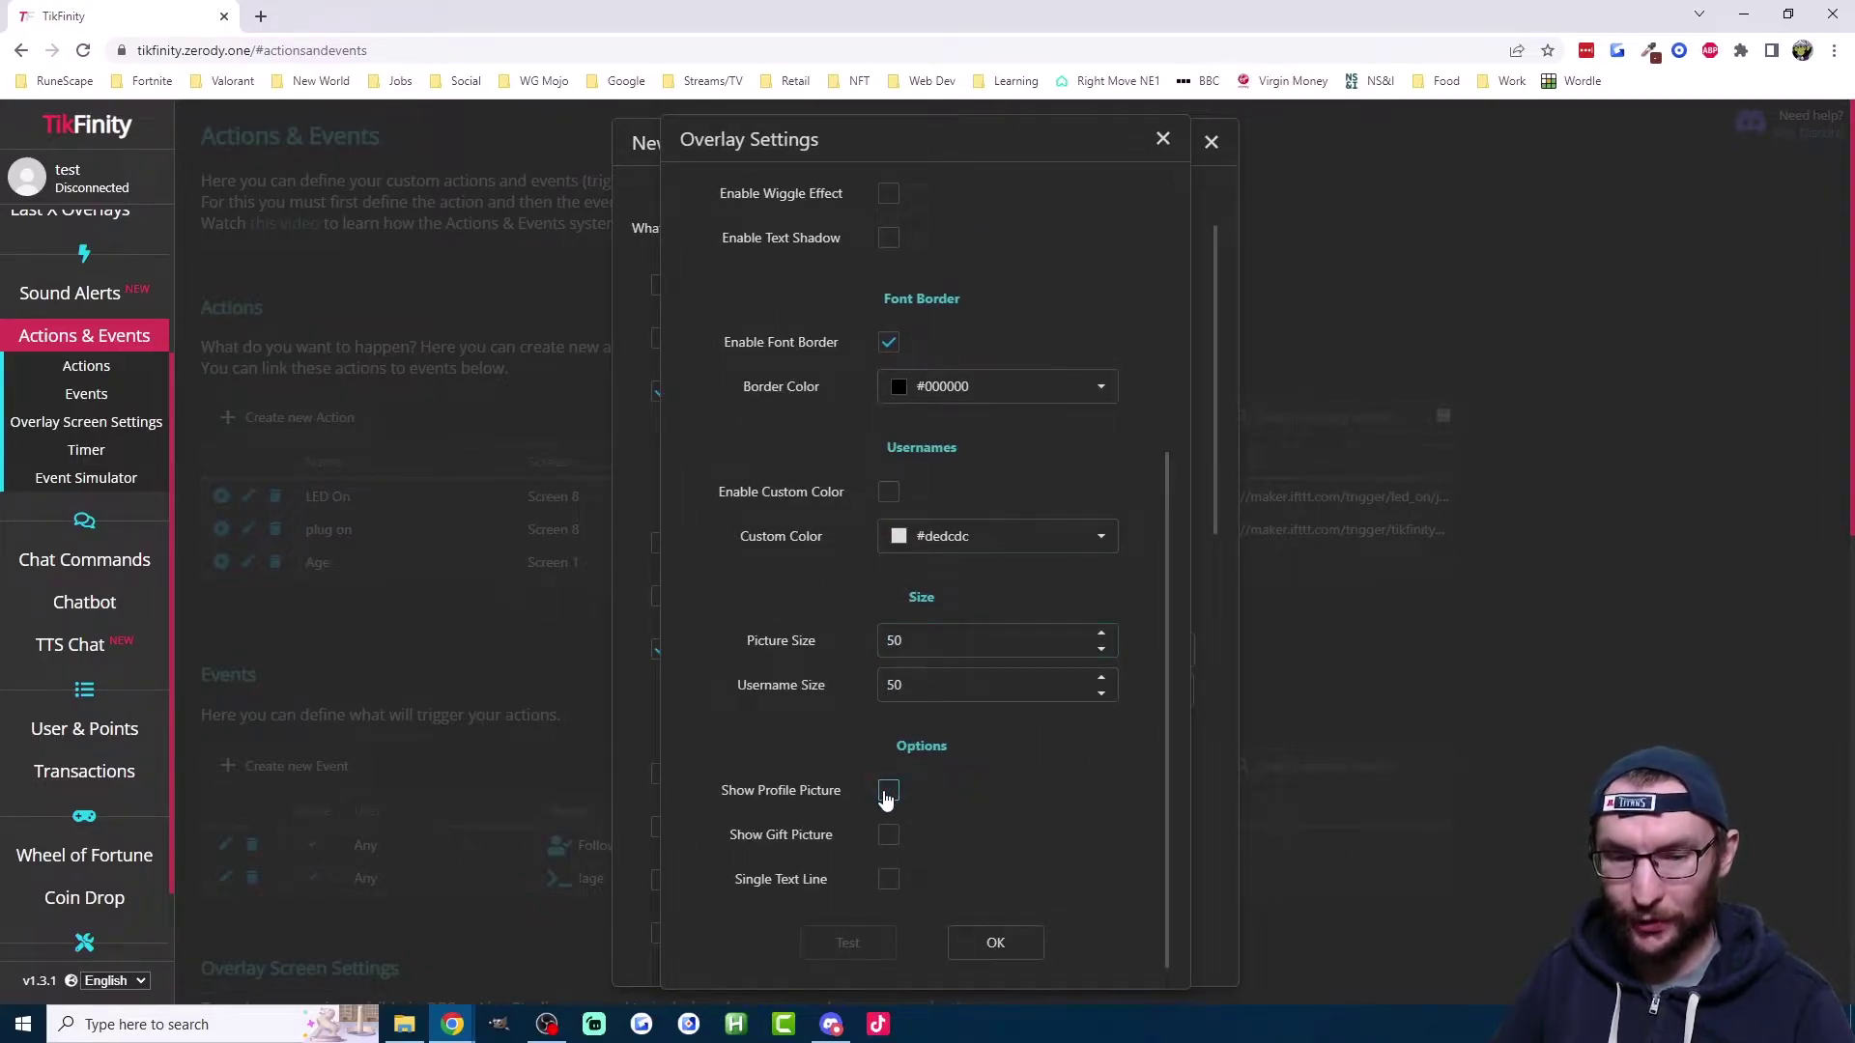
left_click(887, 881)
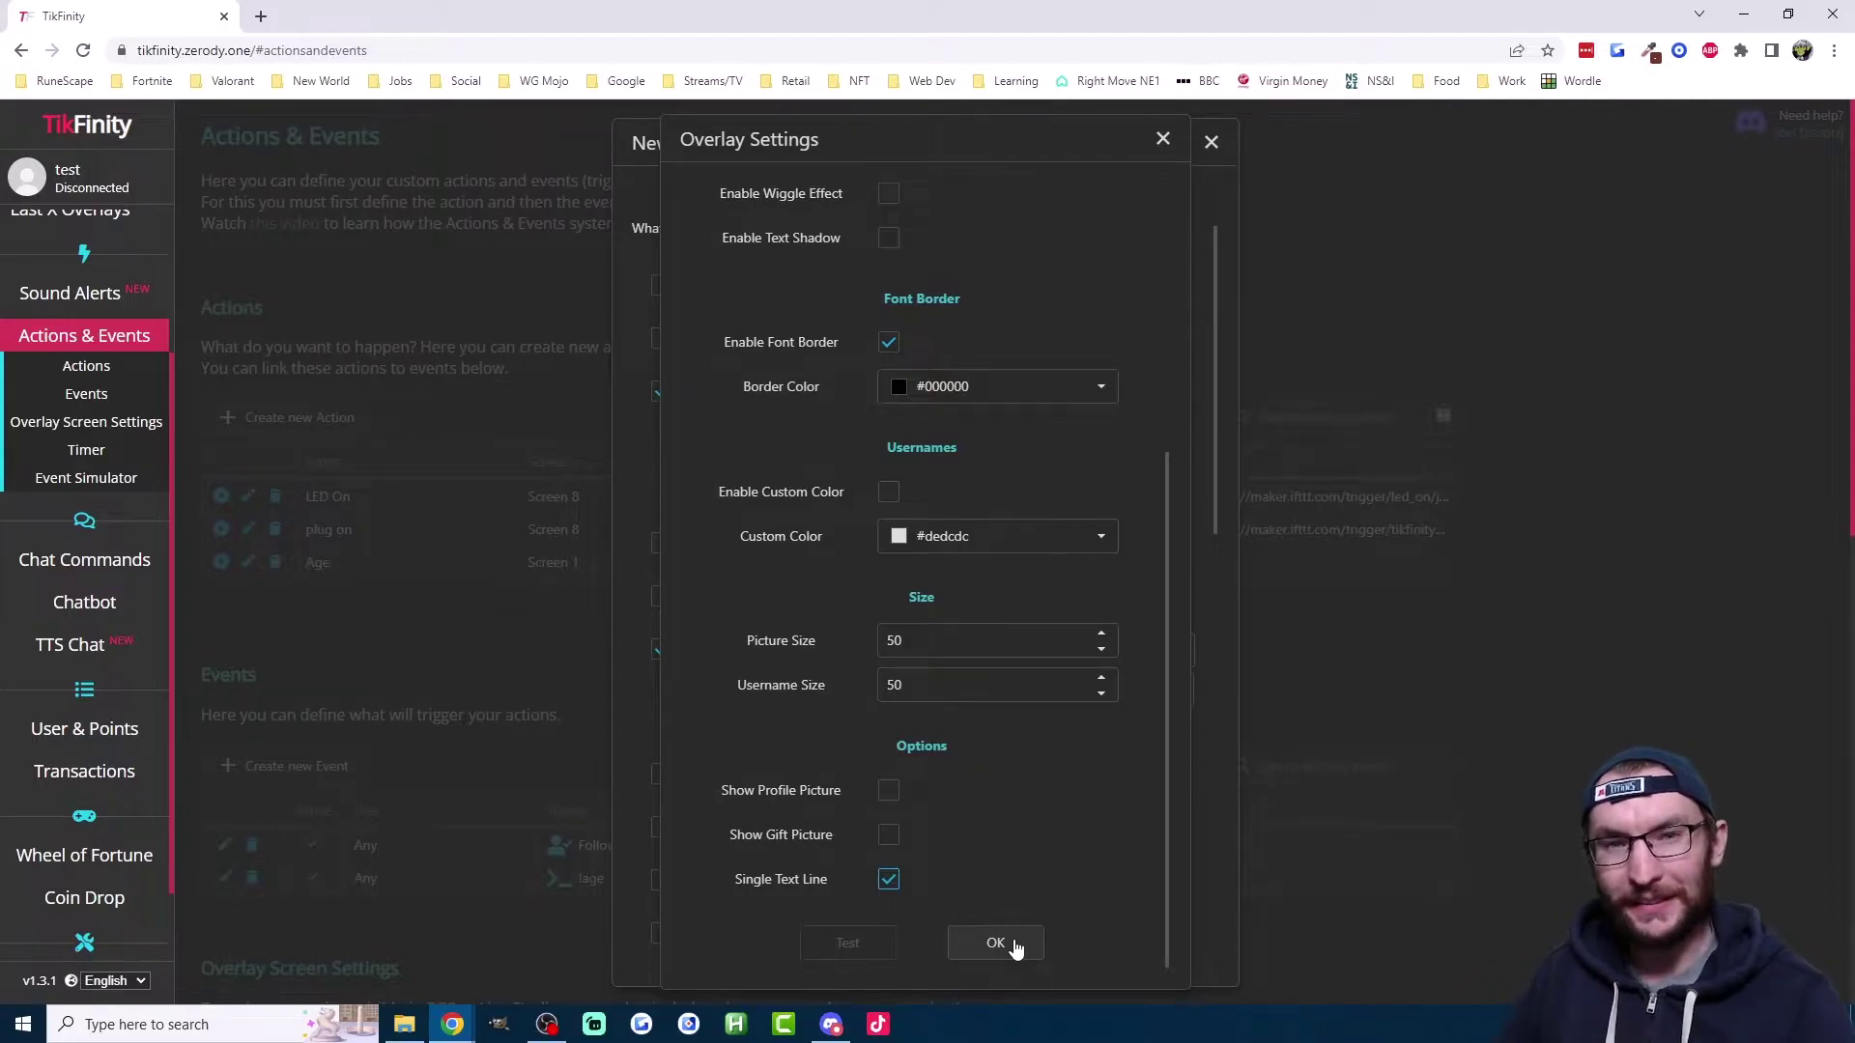
Step: Confirm the overlay settings and set the 10-second display duration
left_click(996, 944)
left_click_drag(1210, 479, 1207, 769)
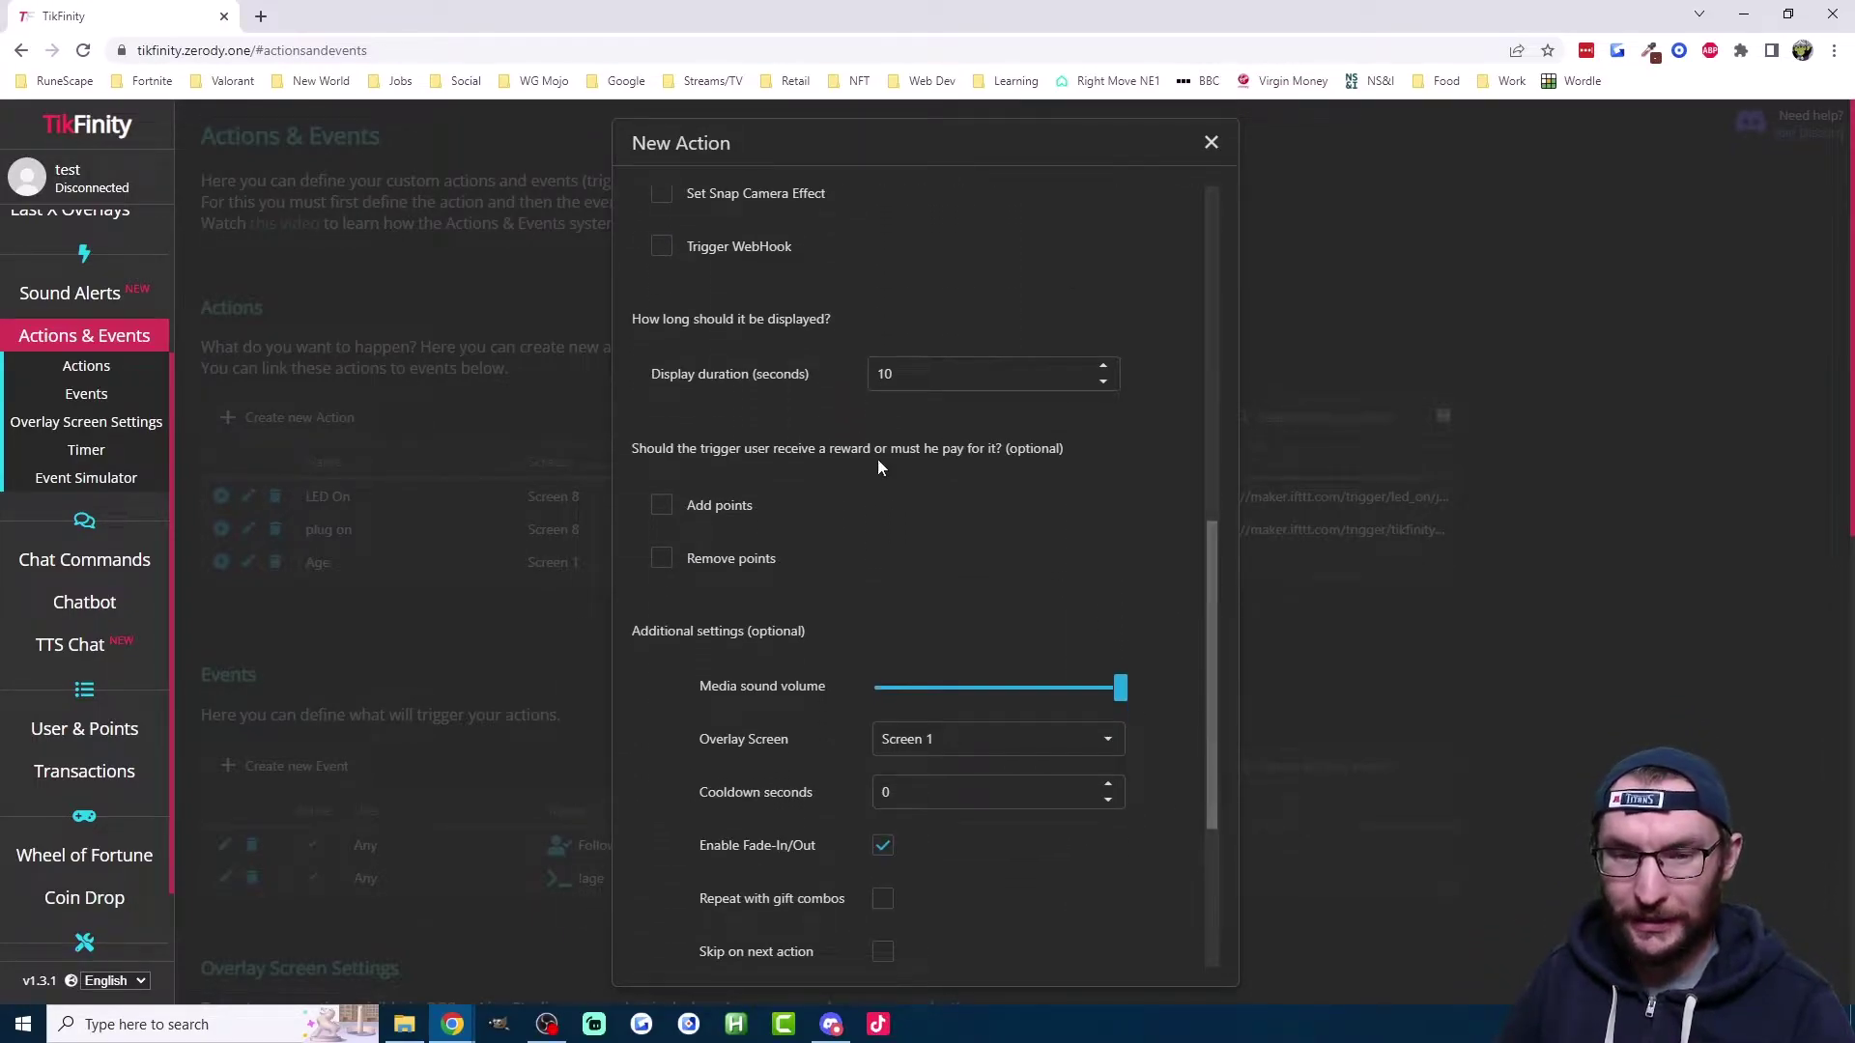
left_click(910, 377)
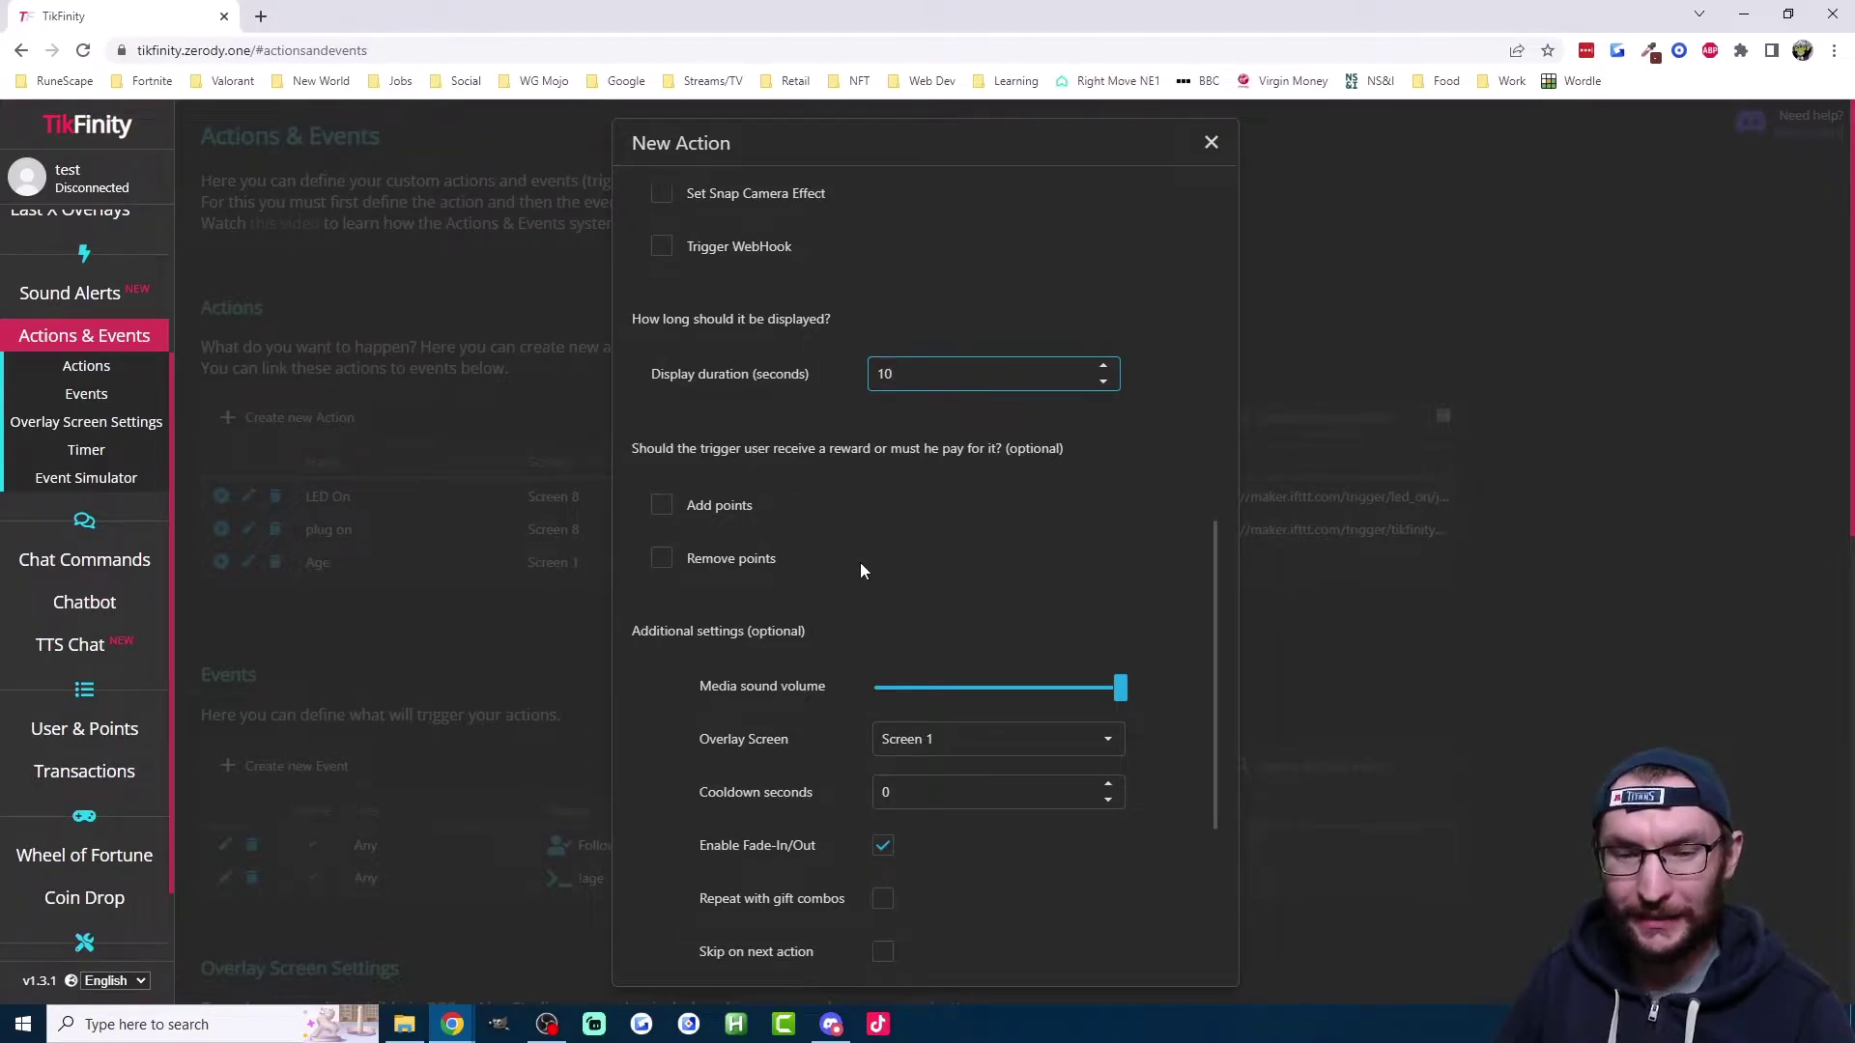
Step: Copy the overlay widget link for OBS and save the Age Command action
scroll(868, 532, "down", 2)
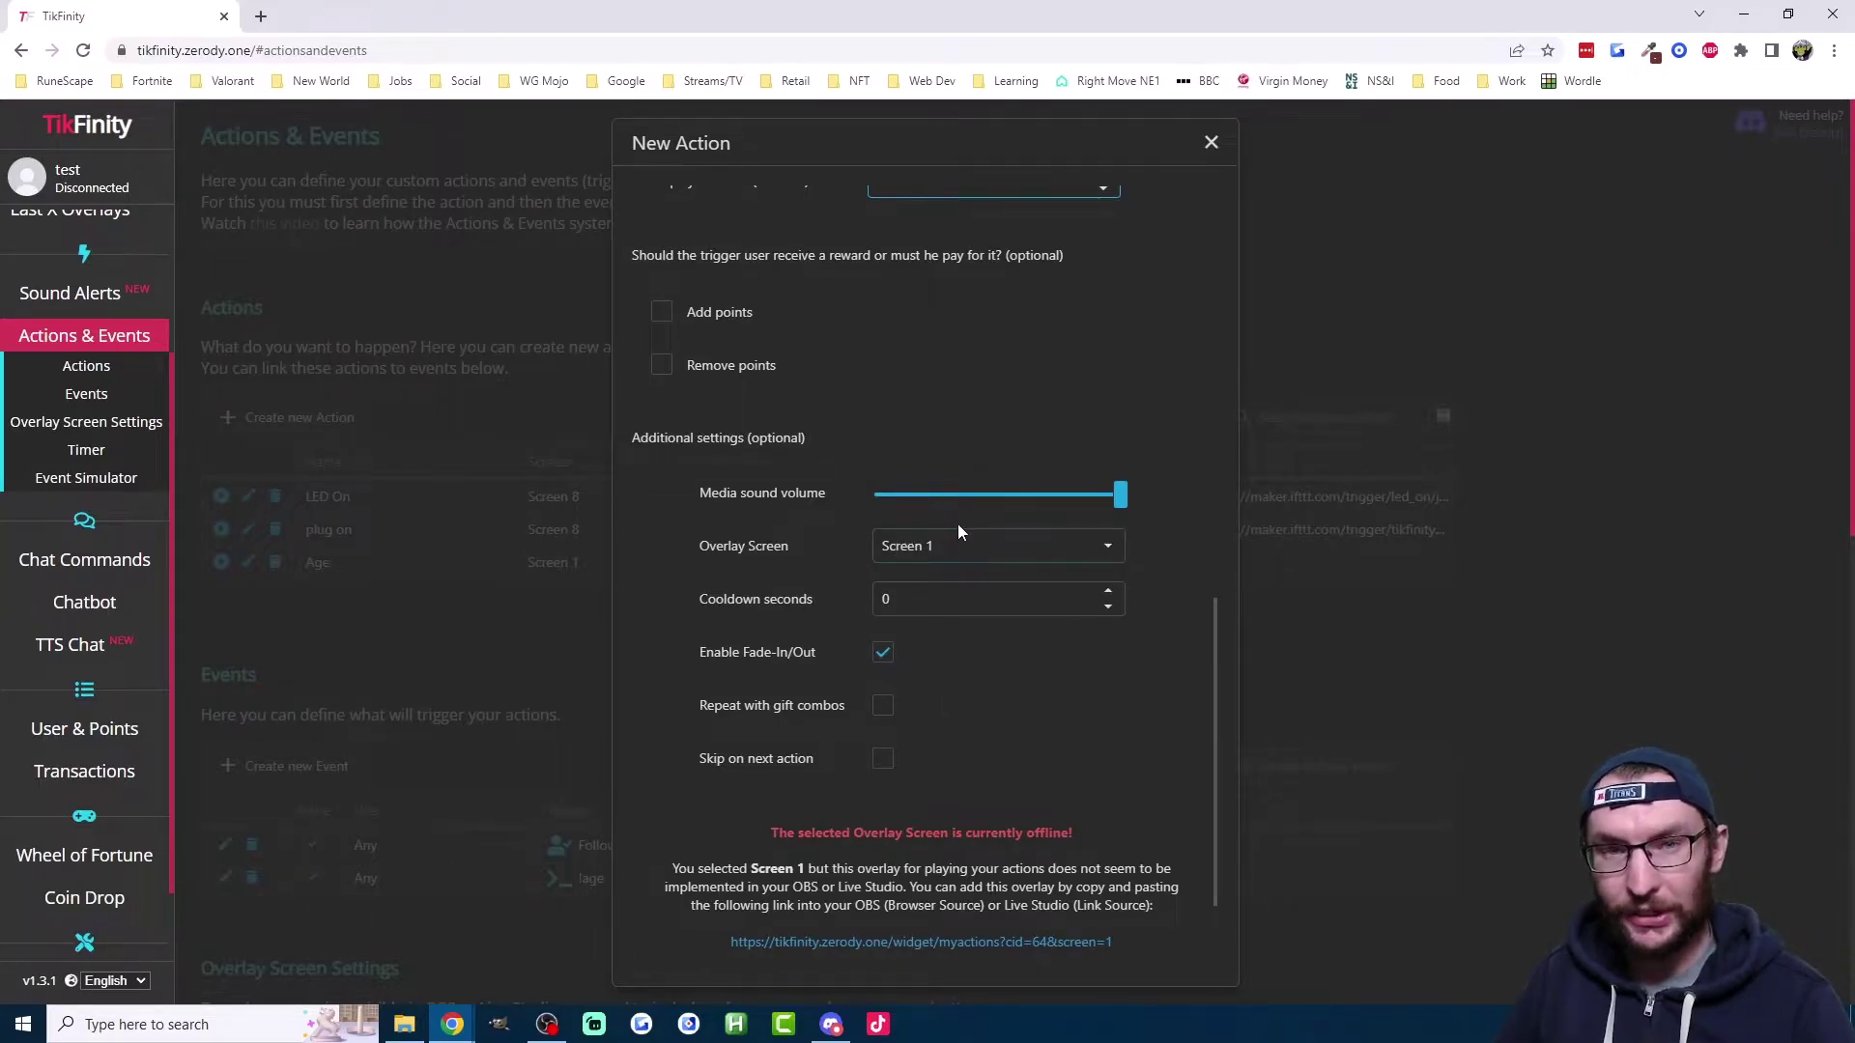
scroll(1018, 660, "down", 2)
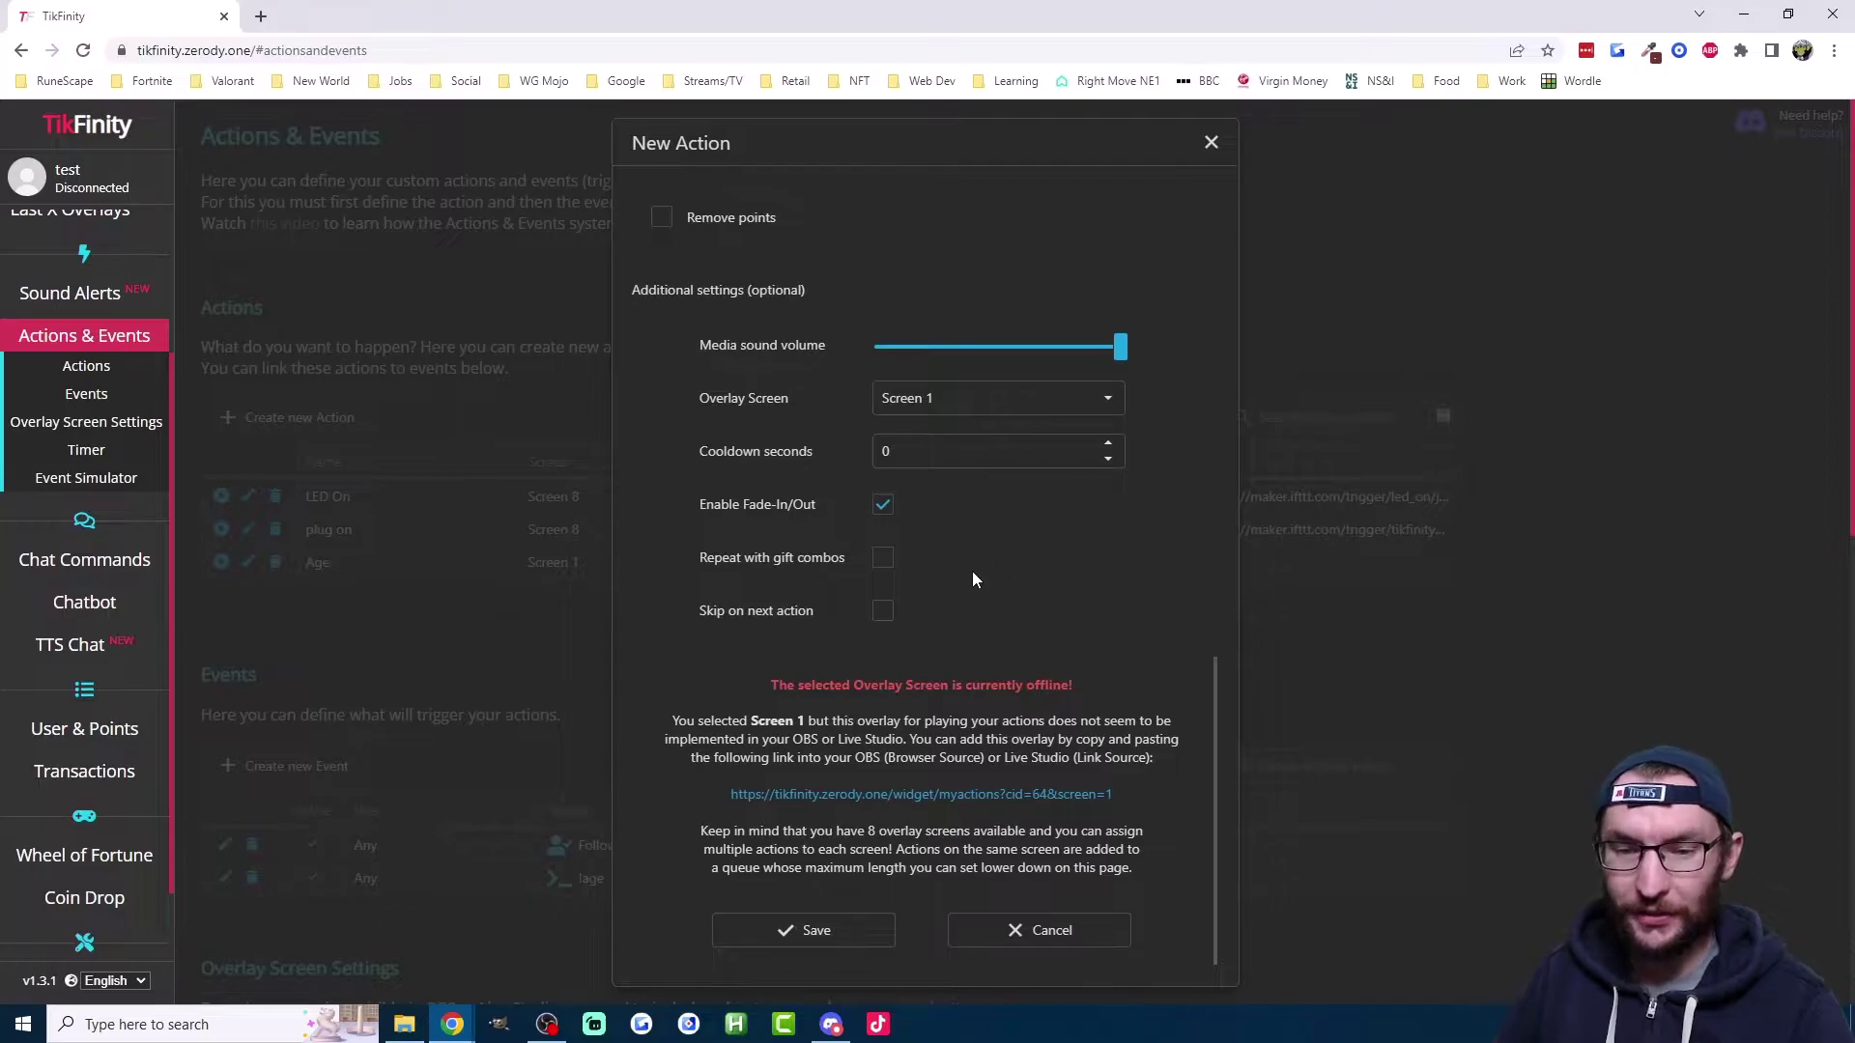
left_click(925, 795)
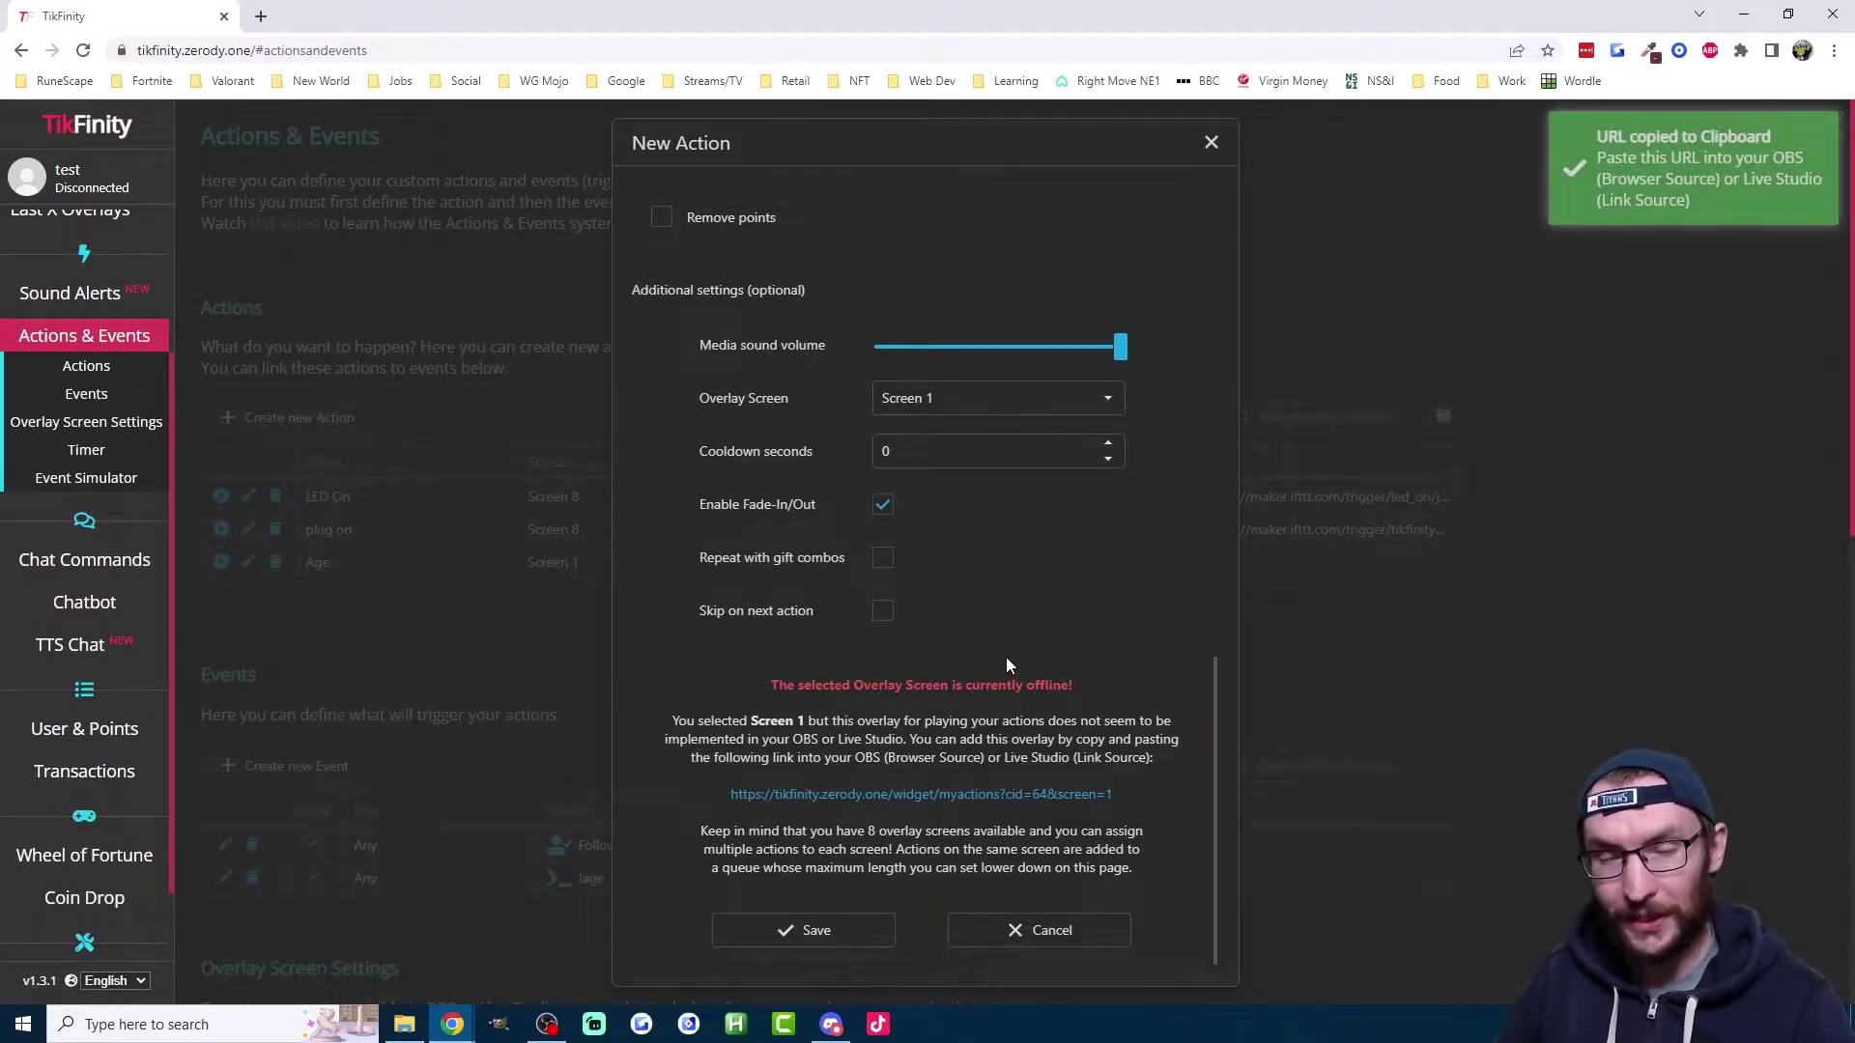
left_click(831, 931)
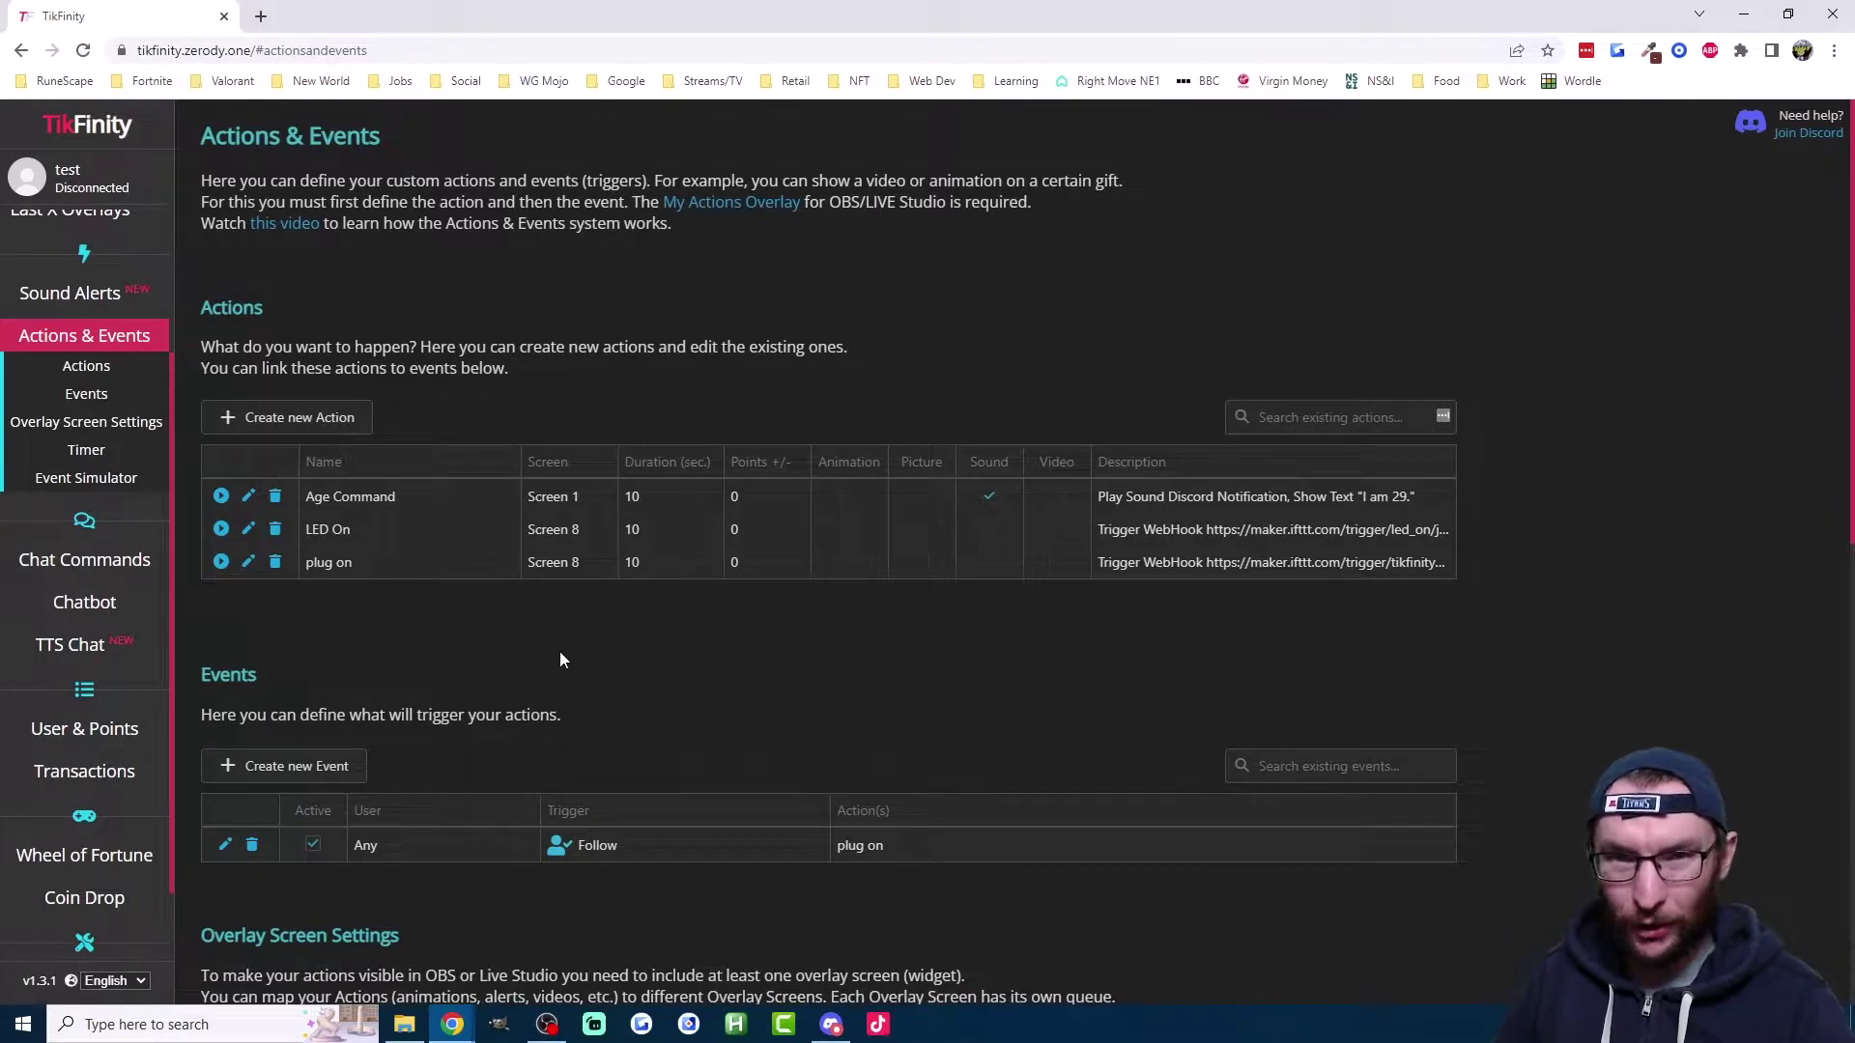
Step: Create an event triggered by the chat command !age at minimum level 0 that runs Age Command
left_click(322, 779)
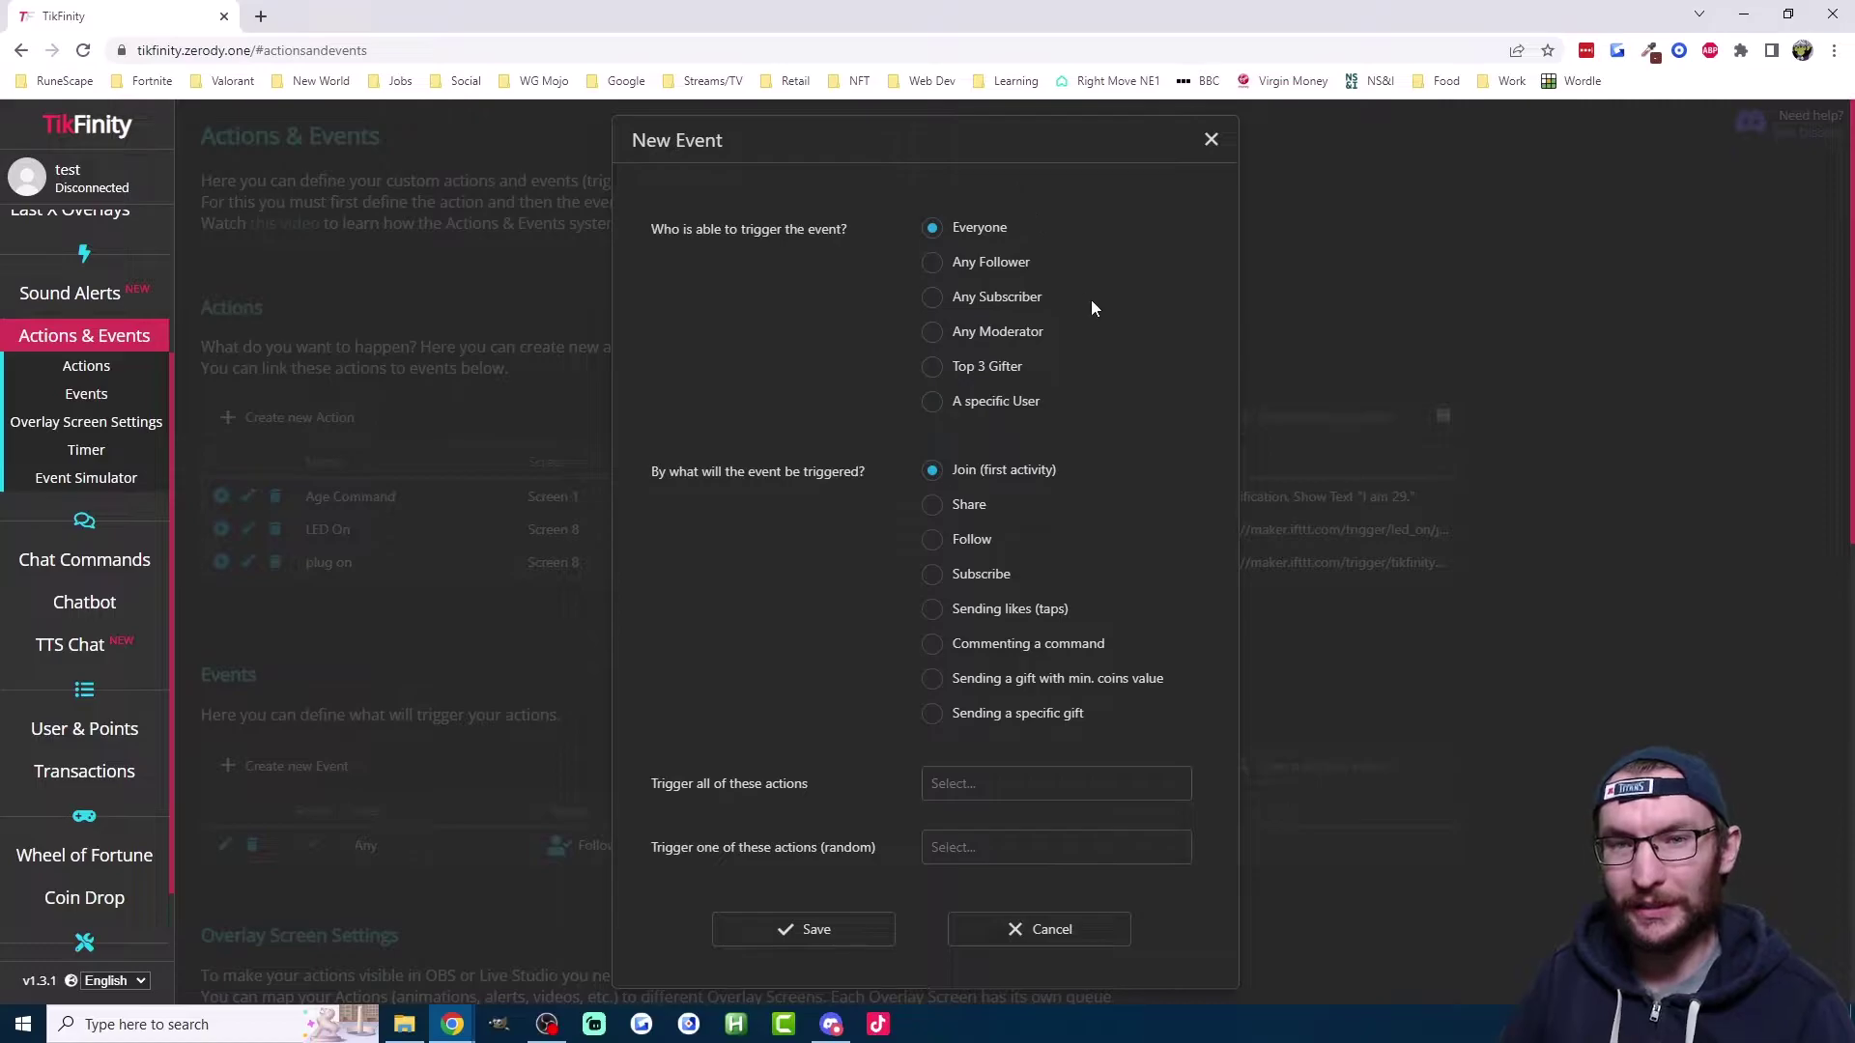
left_click(1018, 652)
left_click(970, 786)
type("!age")
scroll(972, 787, "down", 1)
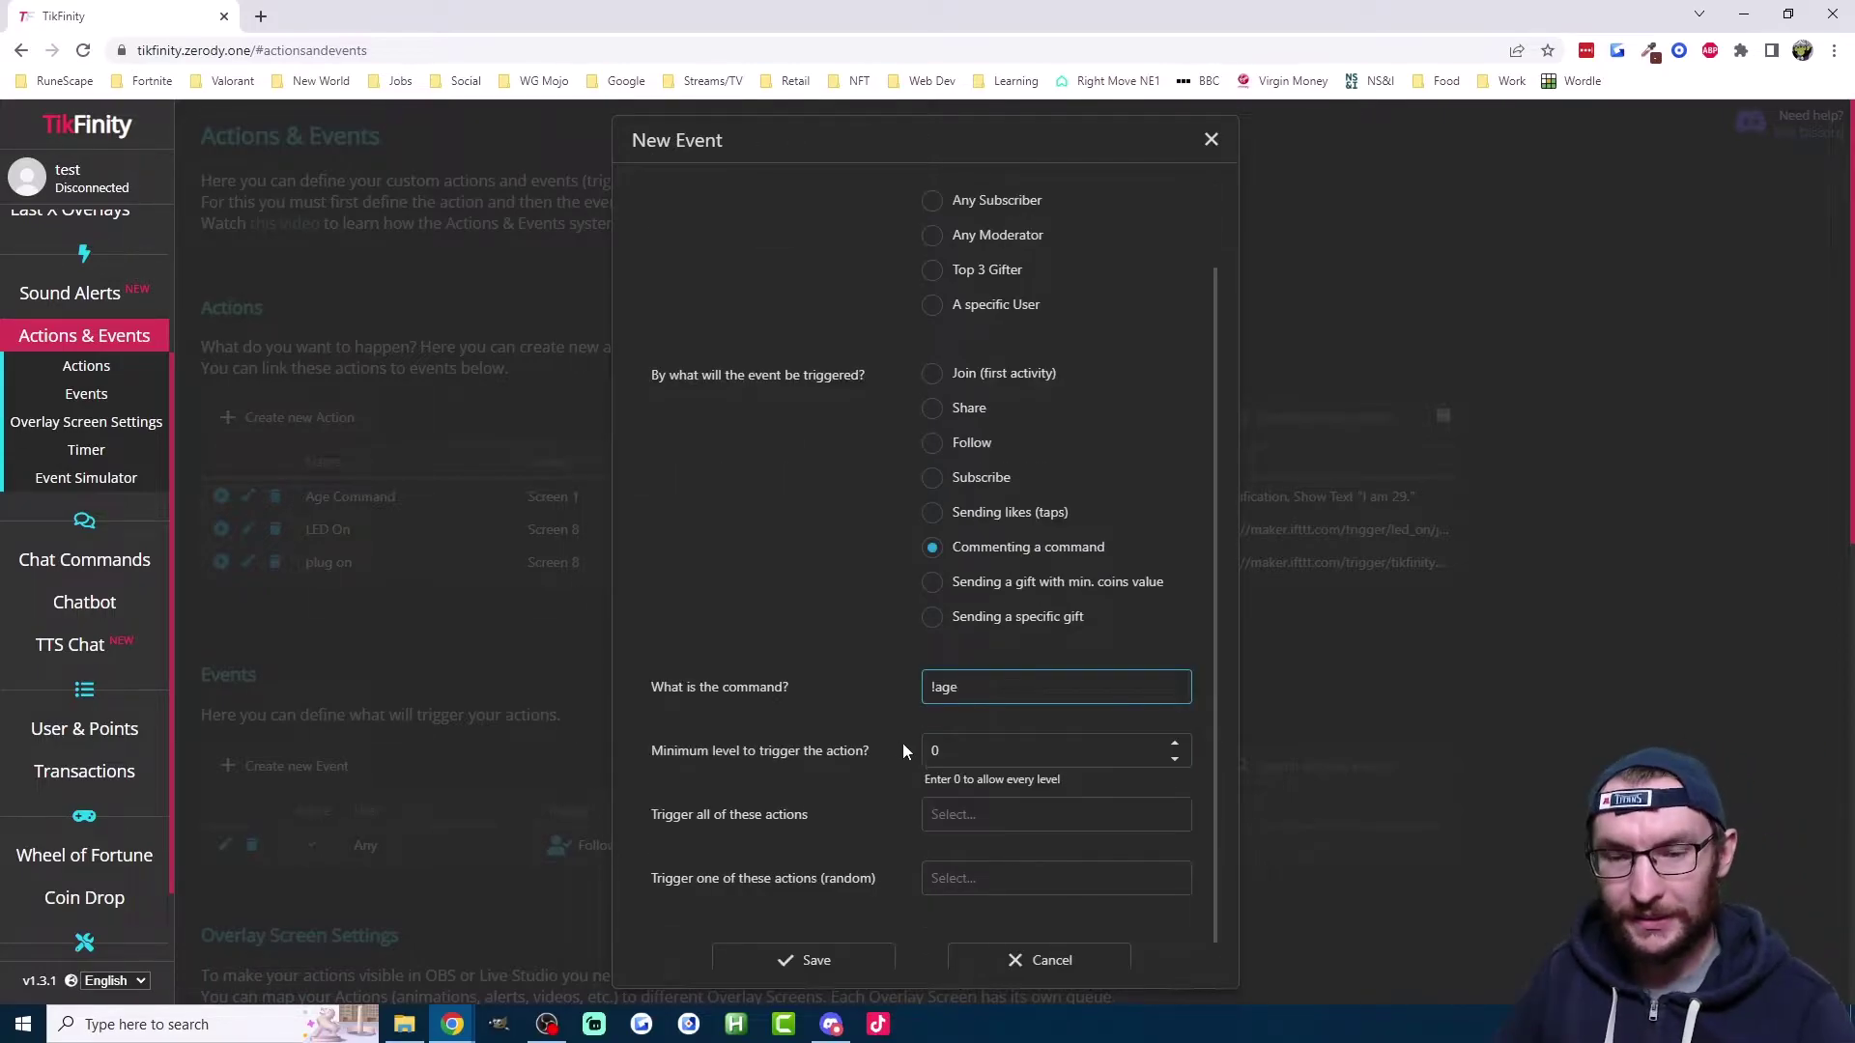
left_click(965, 754)
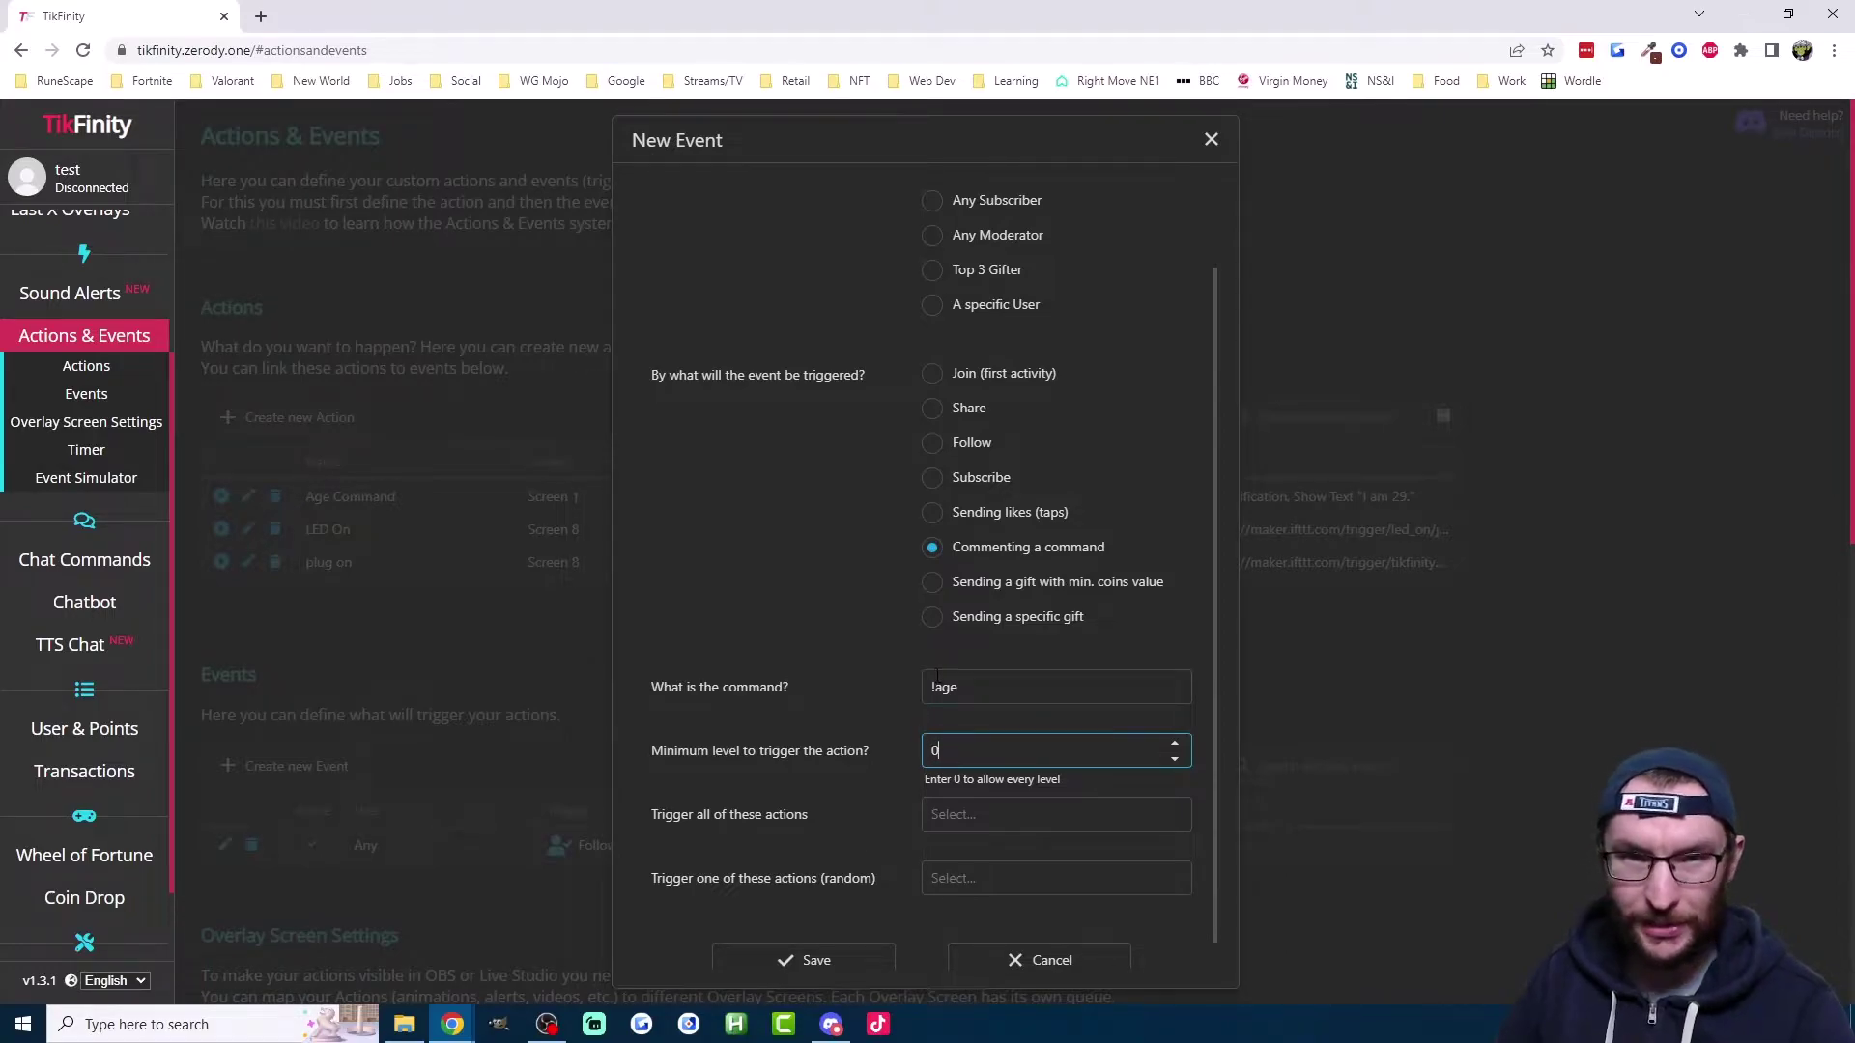
scroll(869, 687, "down", 1)
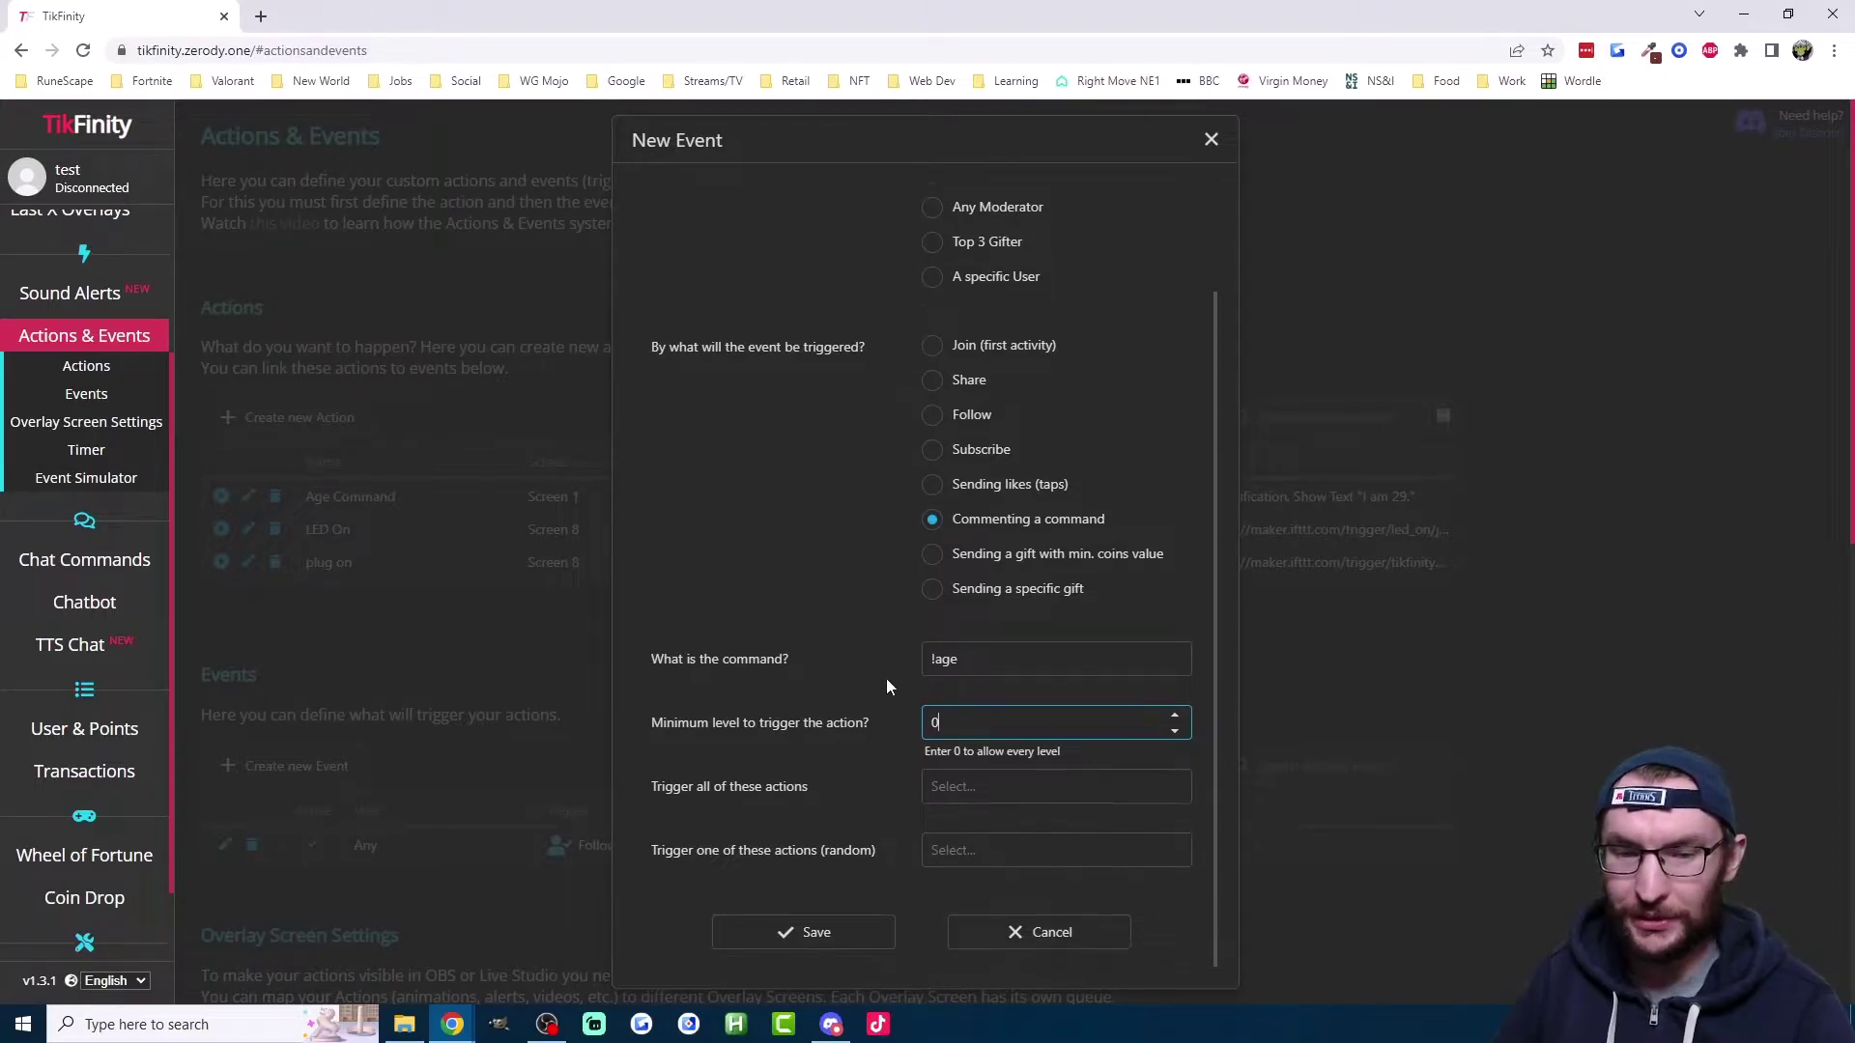
left_click(957, 794)
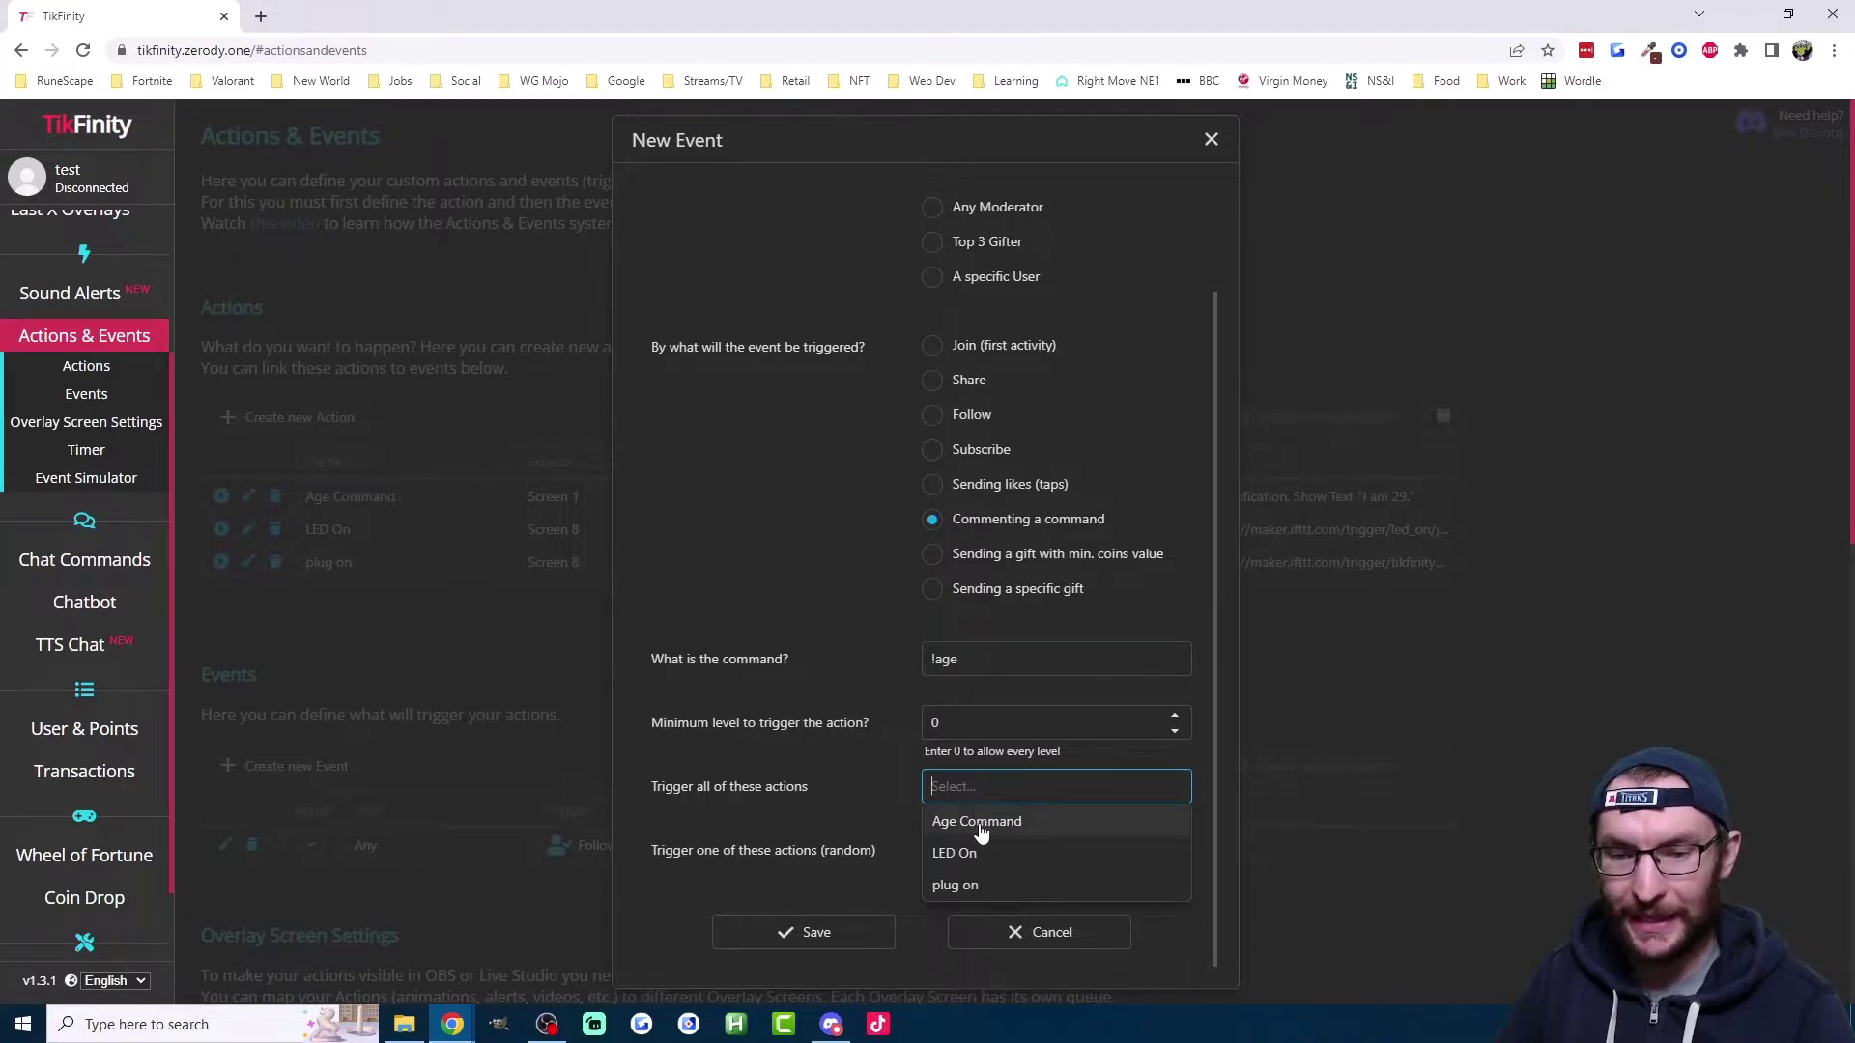
left_click(977, 823)
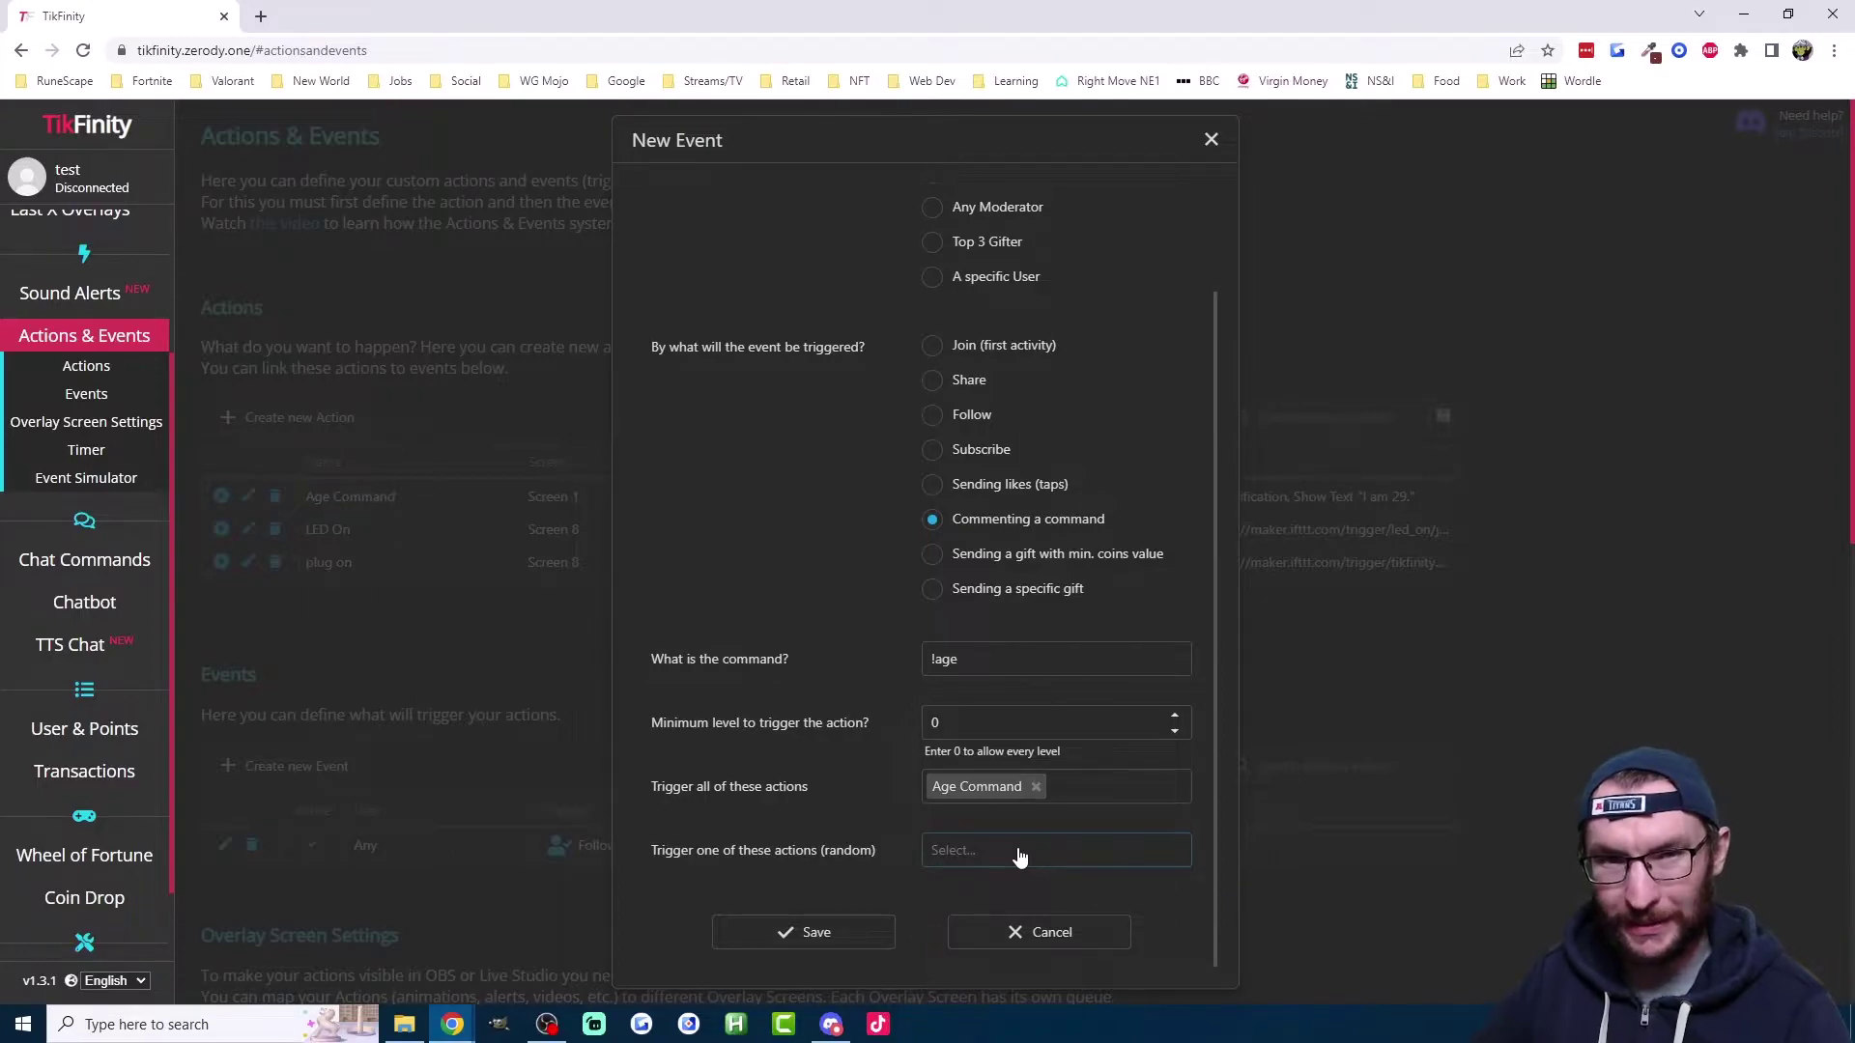
Step: Save the !age event, then create and save an action named '28' showing the alert 'im 28'
left_click(788, 932)
left_click(299, 416)
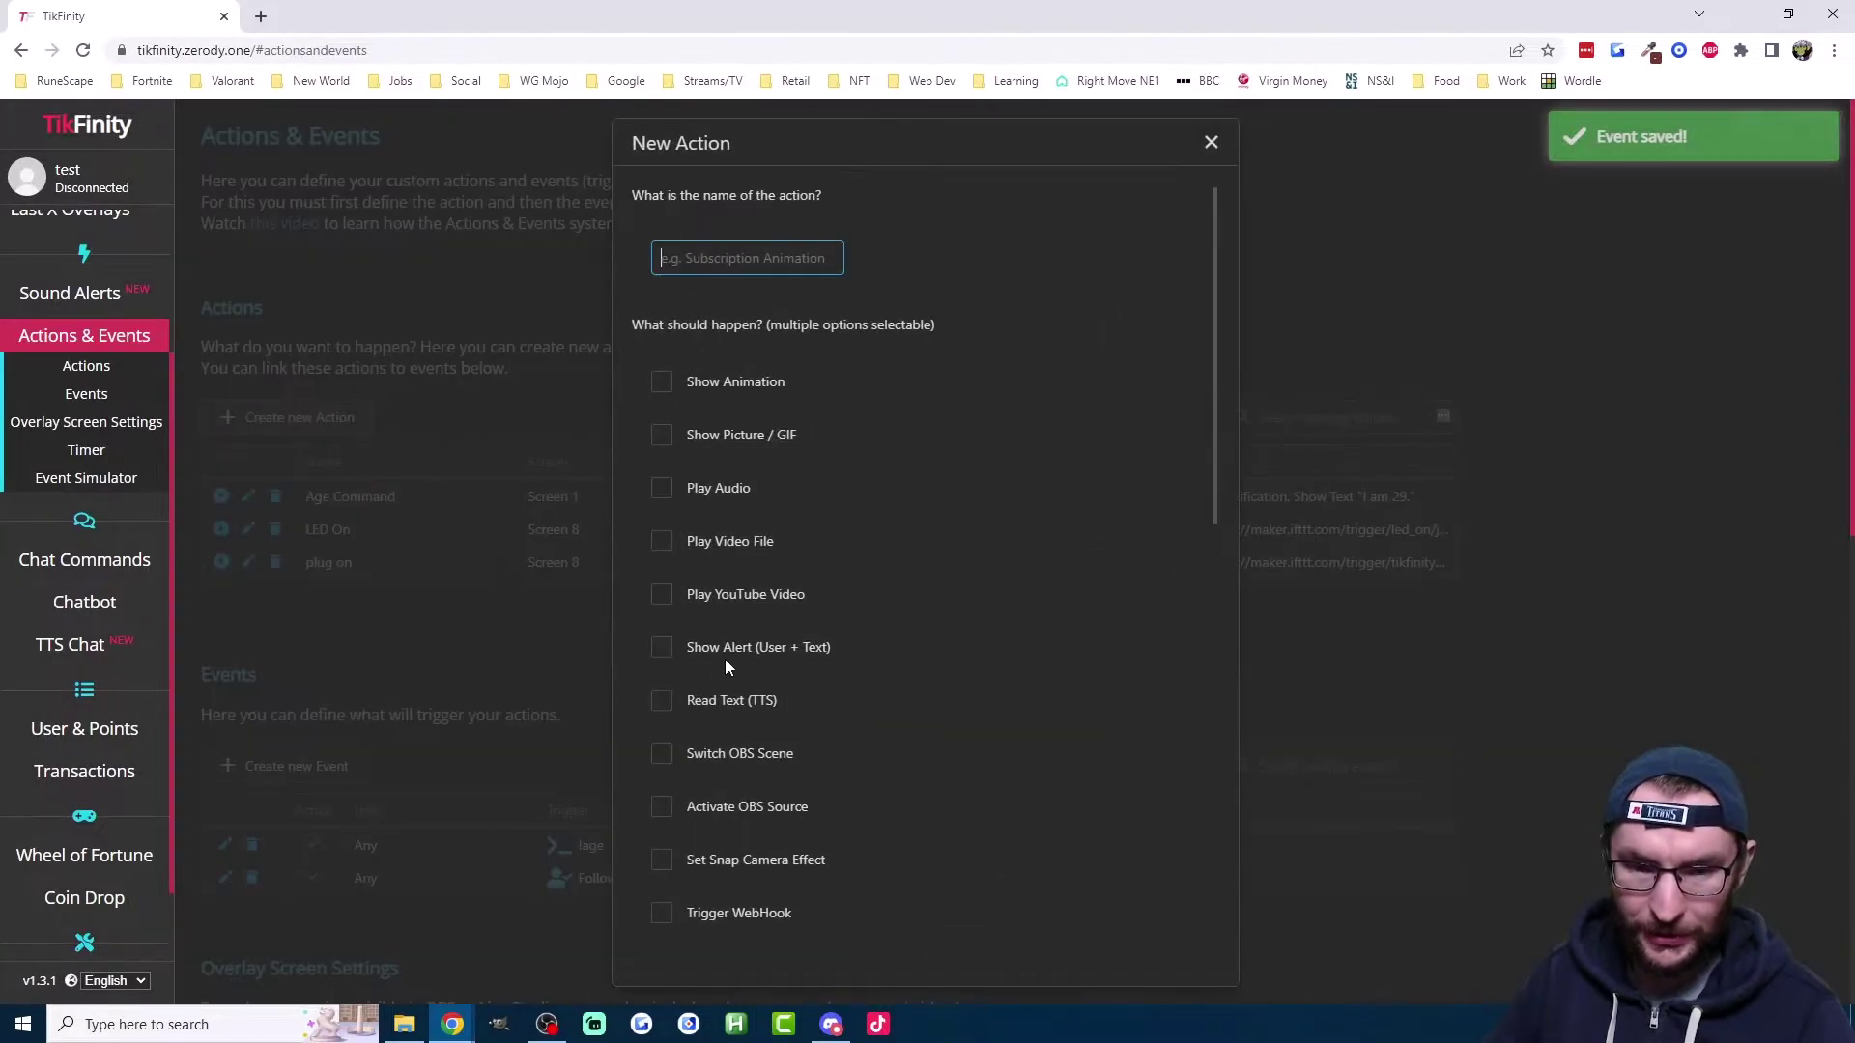
left_click(725, 647)
scroll(959, 682, "down", 1)
scroll(959, 681, "down", 1)
left_click(971, 454)
type("im")
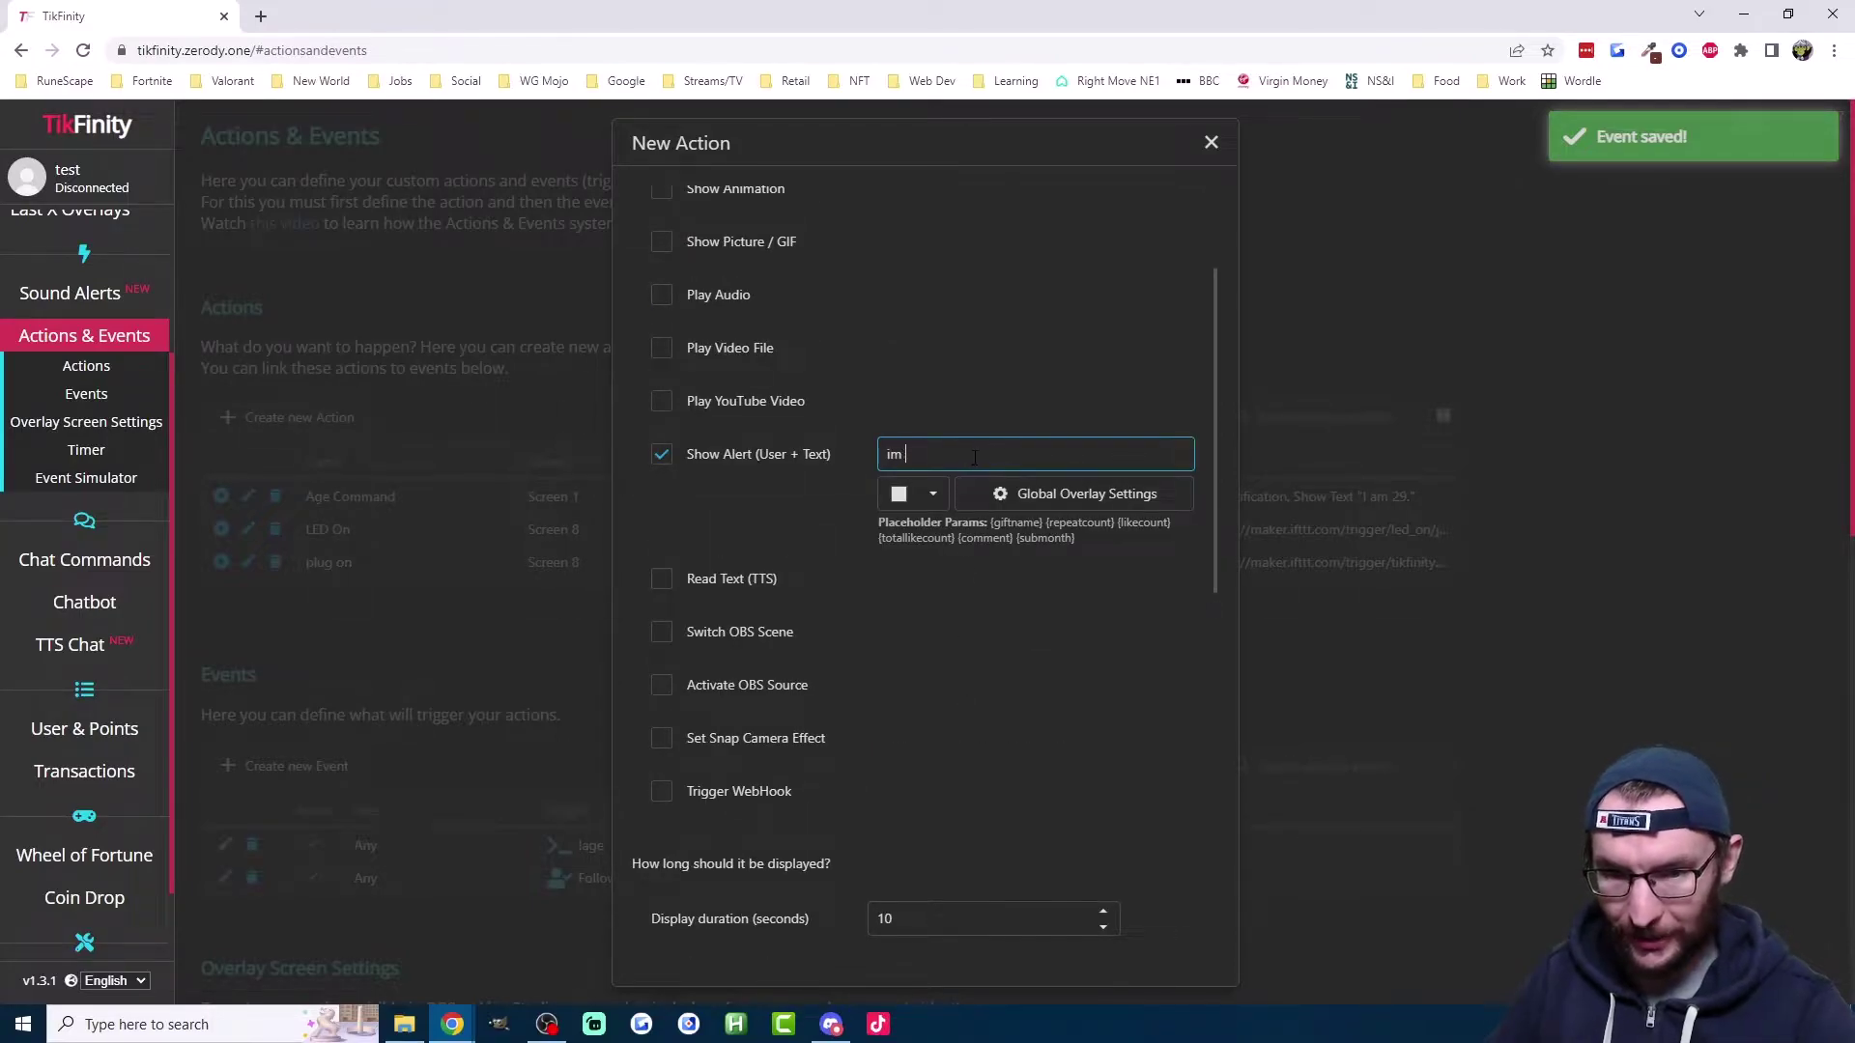
type(" 28")
scroll(867, 450, "up", 2)
left_click(746, 258)
type("28")
scroll(758, 555, "down", 10)
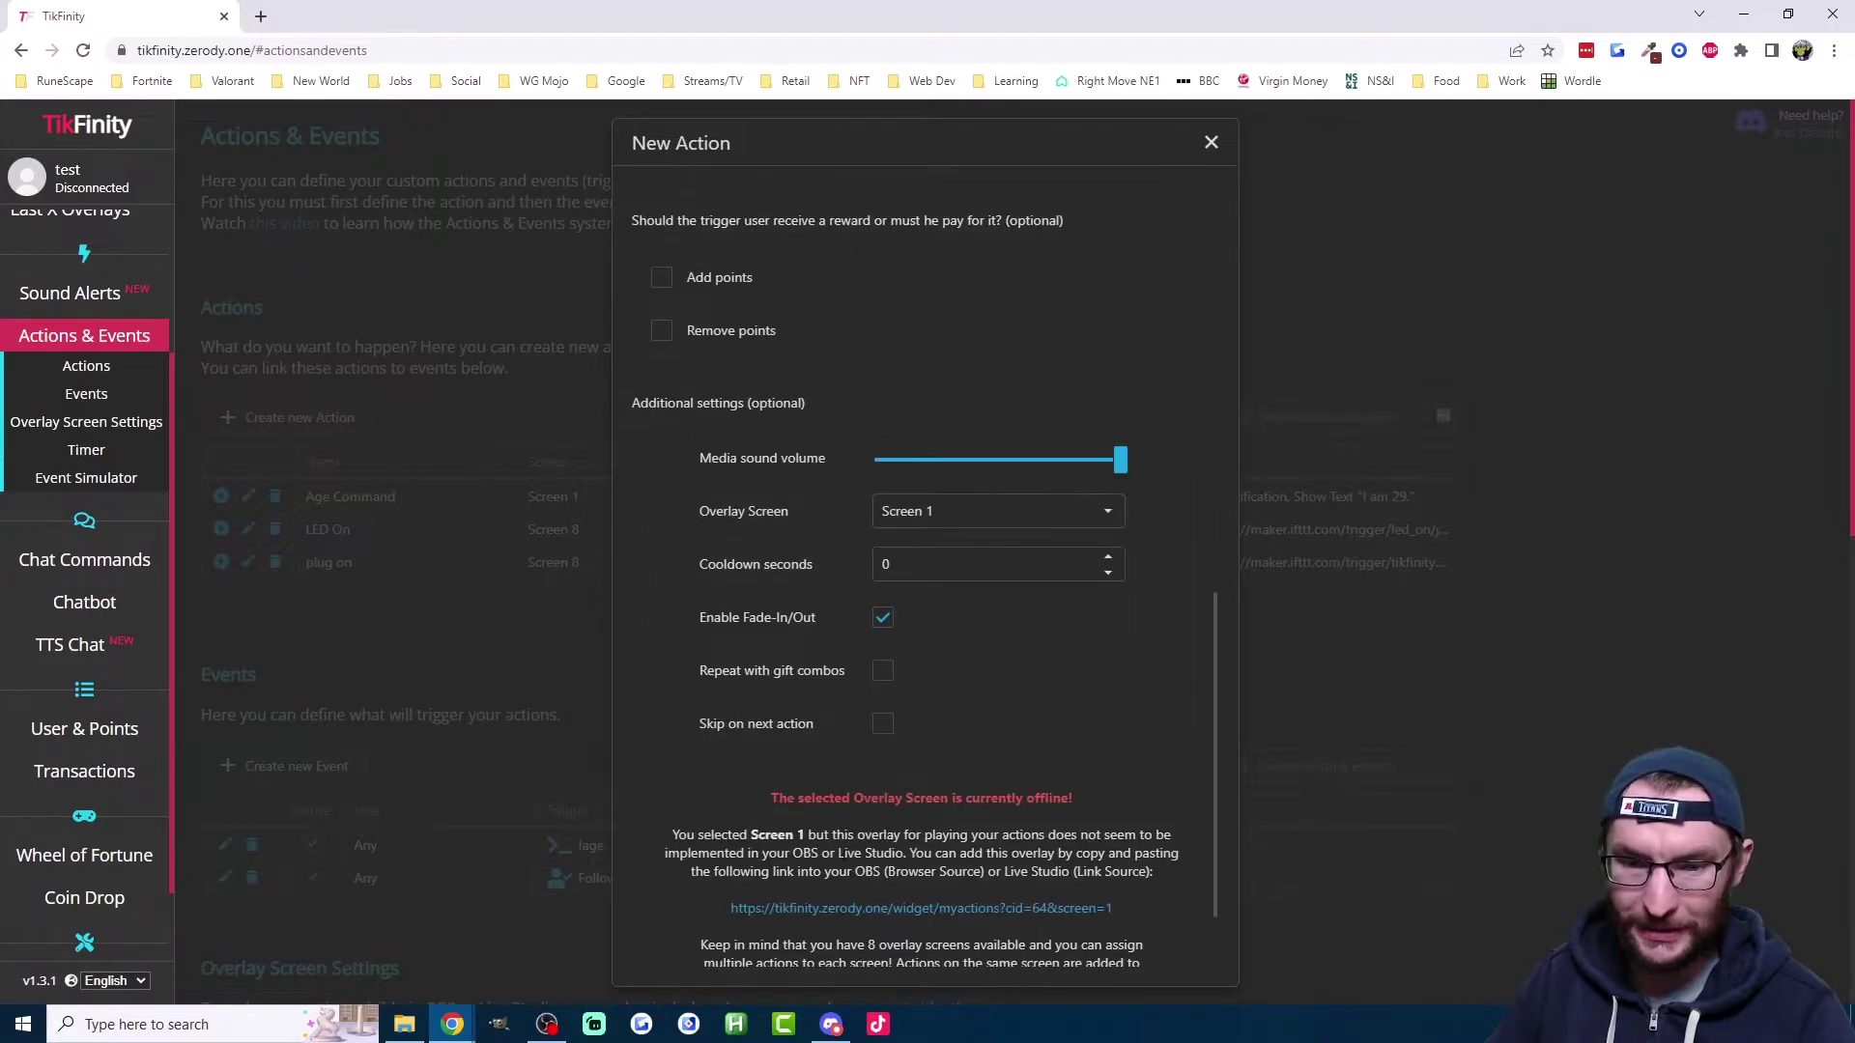
left_click(822, 925)
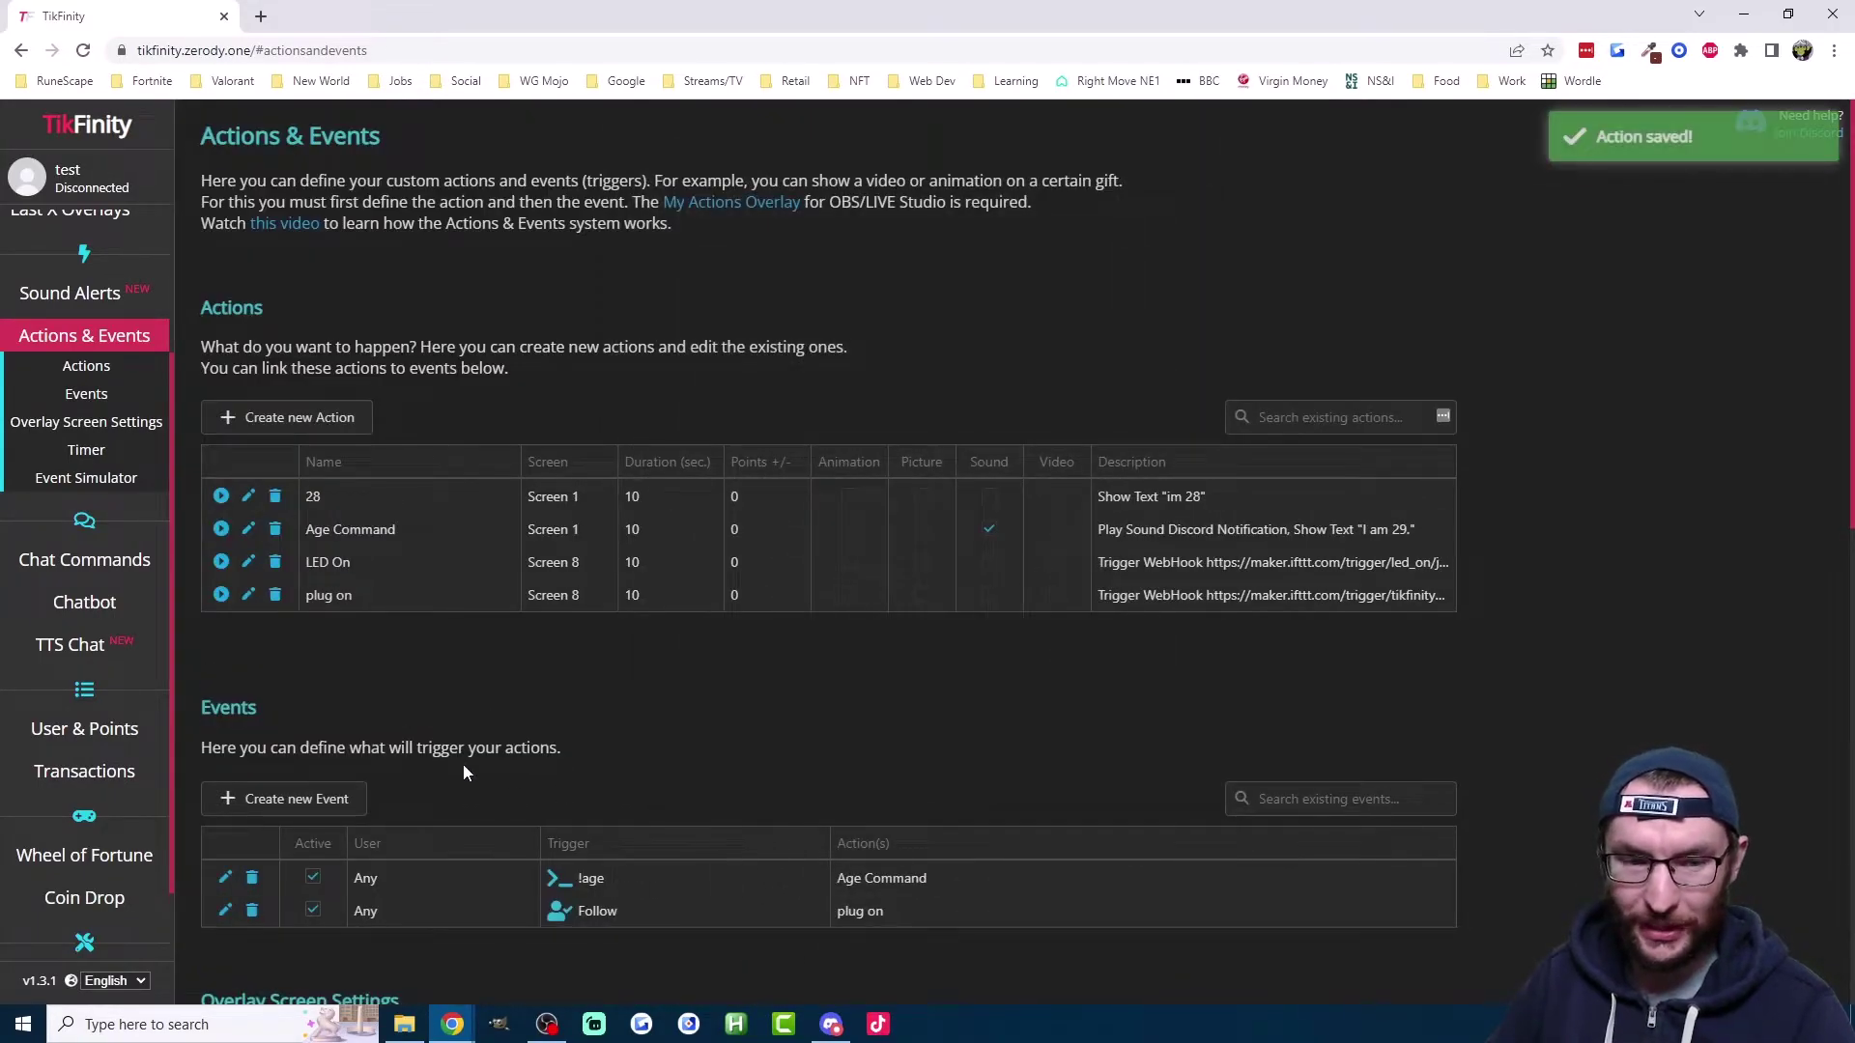
Step: Edit the !age event to randomly run either 28 or Age Command, and save it
left_click(224, 878)
scroll(1044, 751, "down", 2)
left_click(1036, 788)
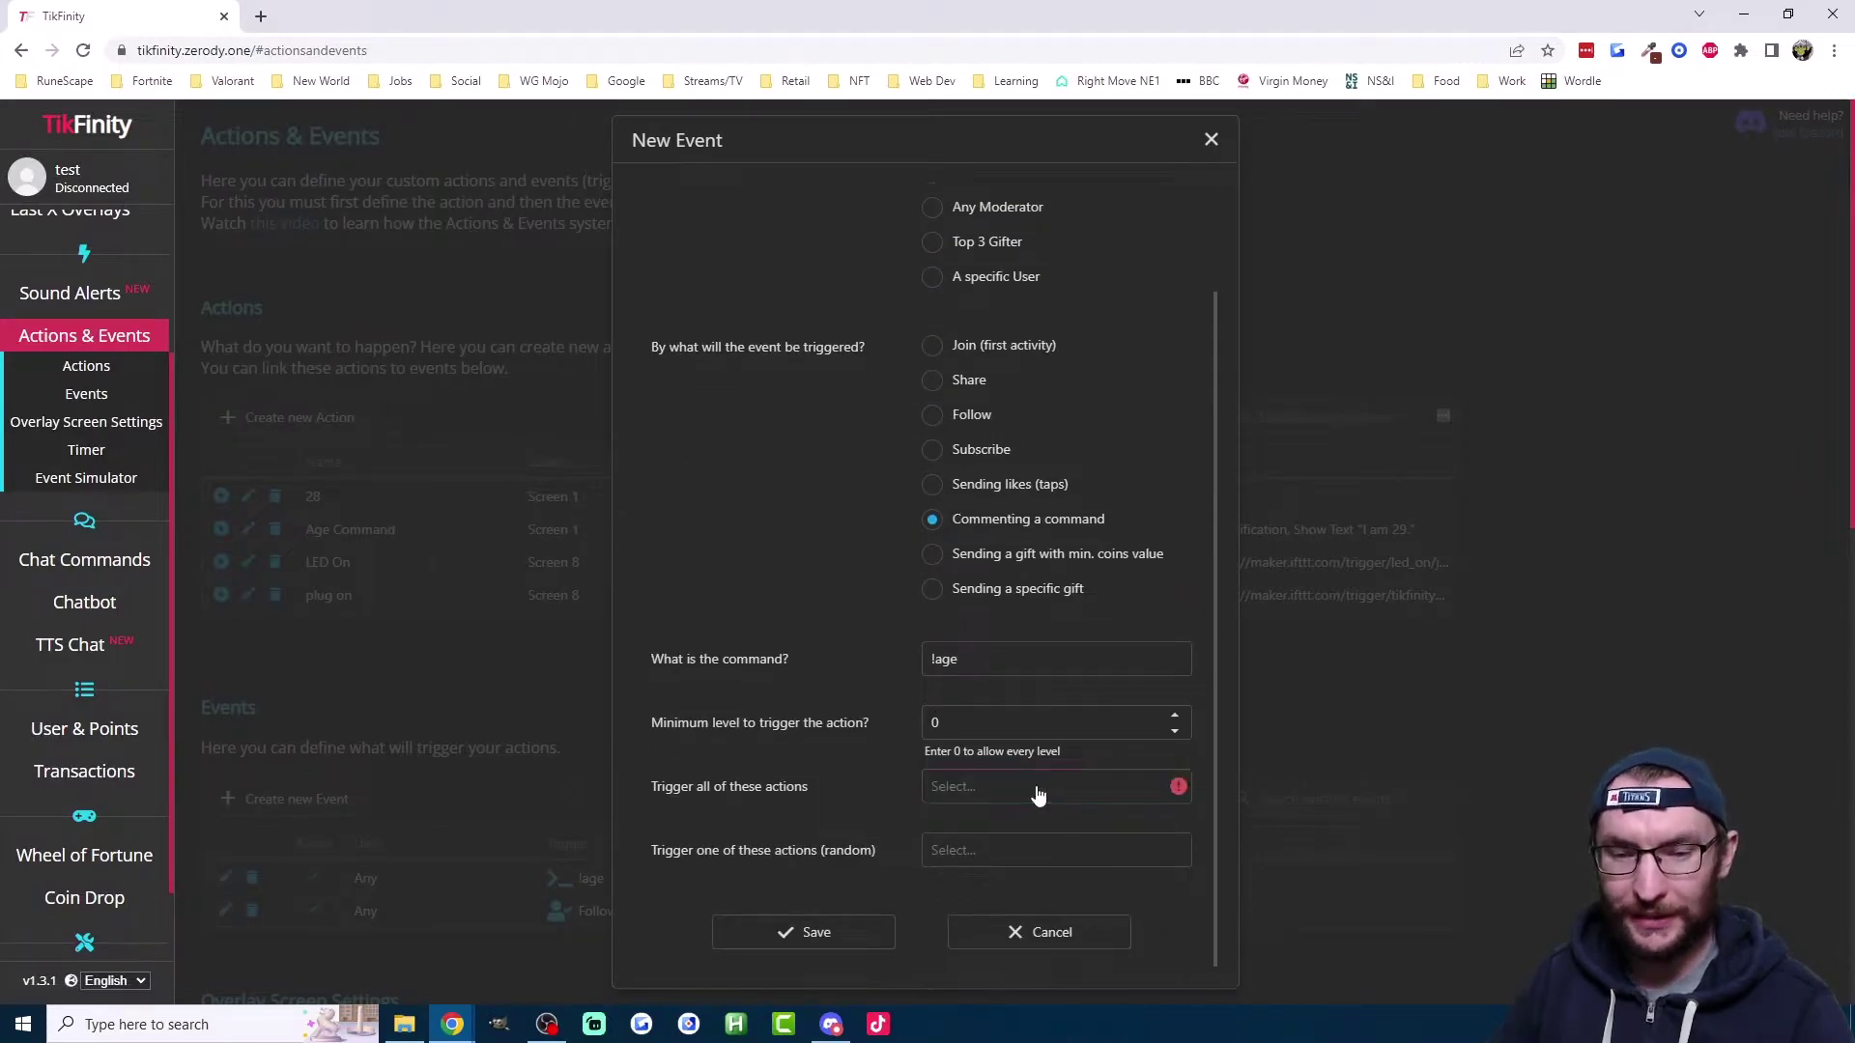
left_click(979, 858)
left_click(957, 887)
left_click(1004, 863)
left_click(994, 918)
left_click(835, 854)
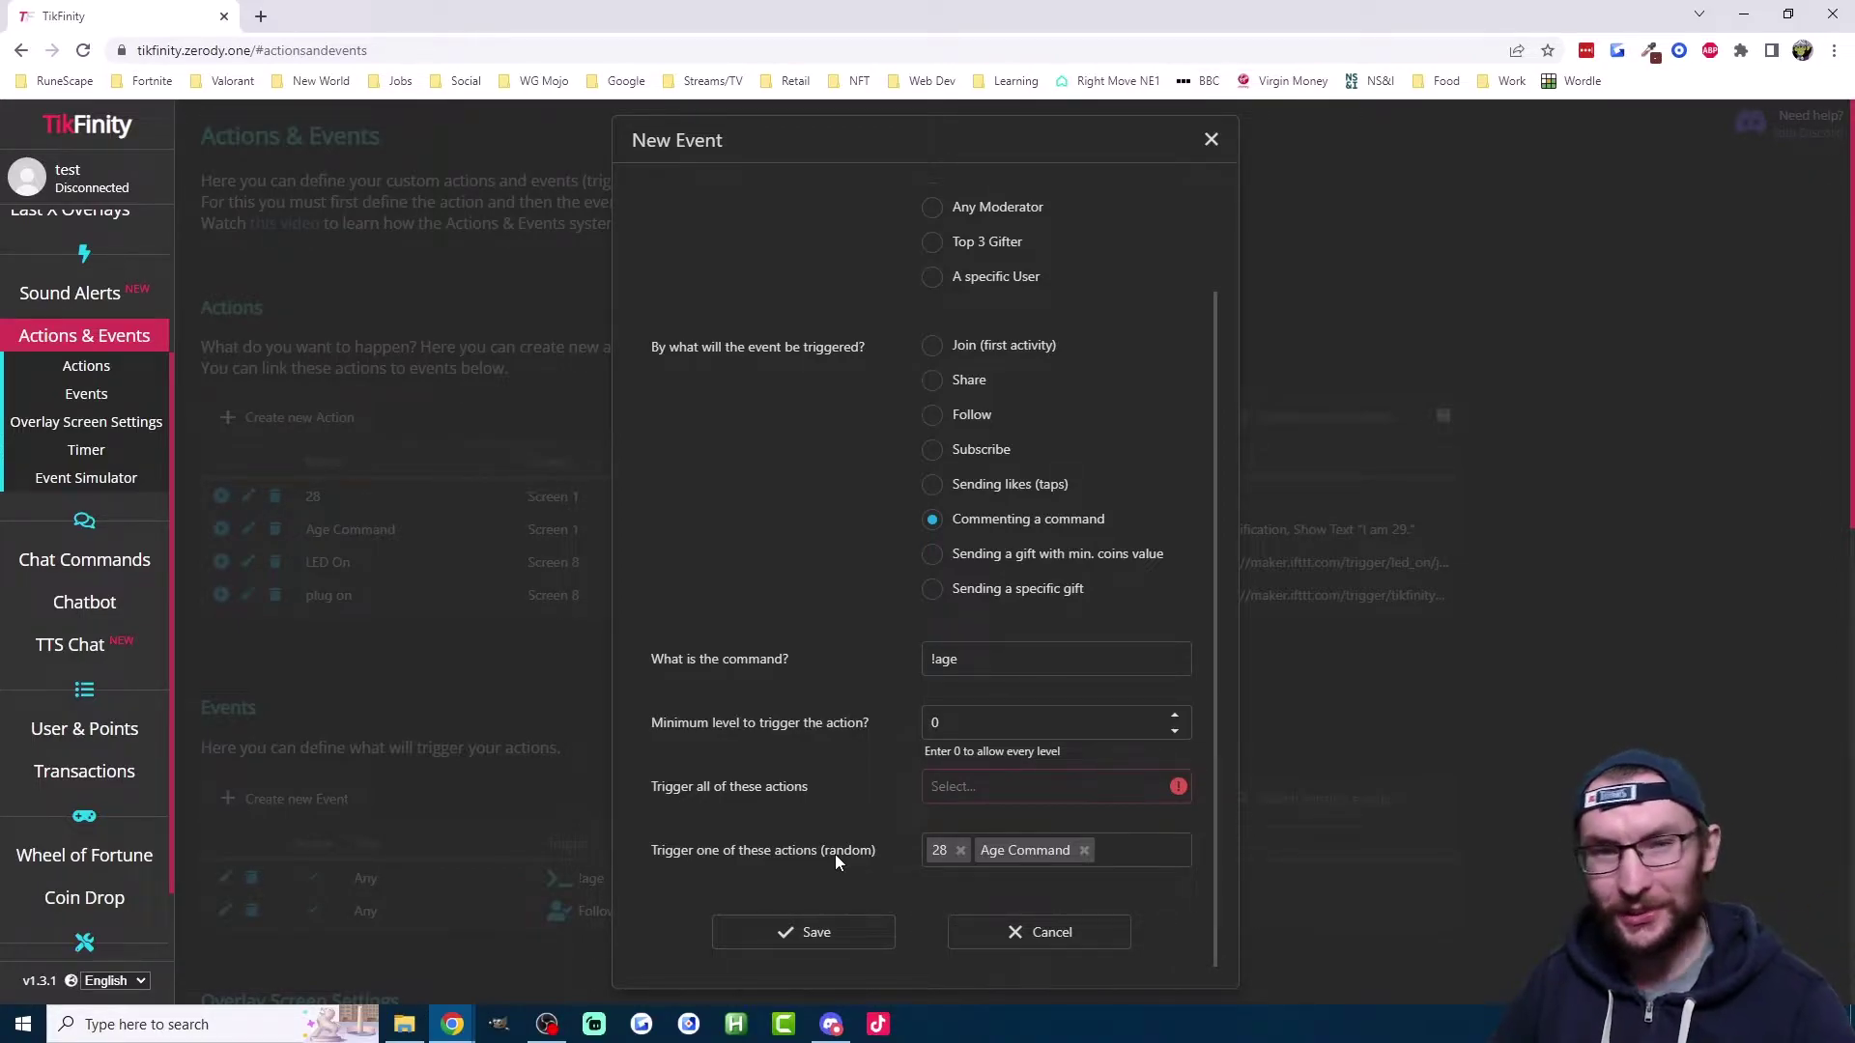
left_click(803, 932)
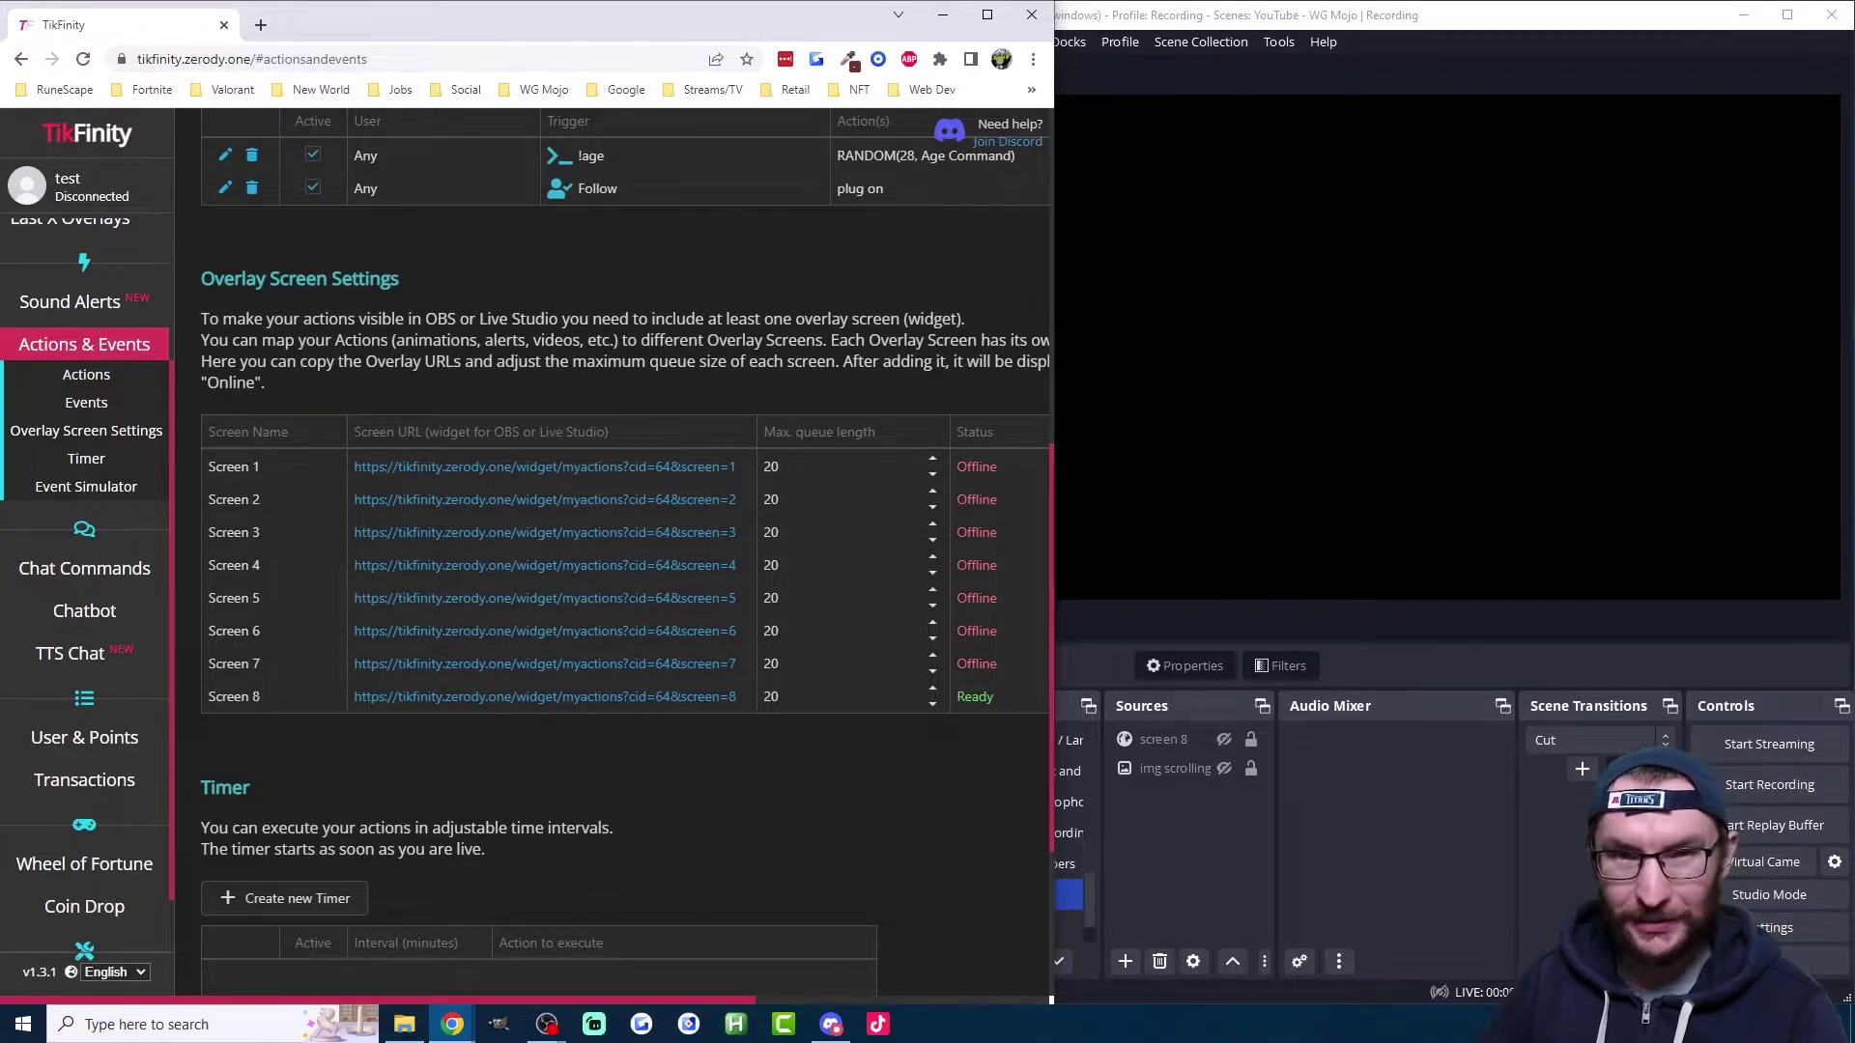
Step: Copy the Screen 1 overlay URL from Overlay Screen Settings to the clipboard
scroll(547, 356, "up", 6)
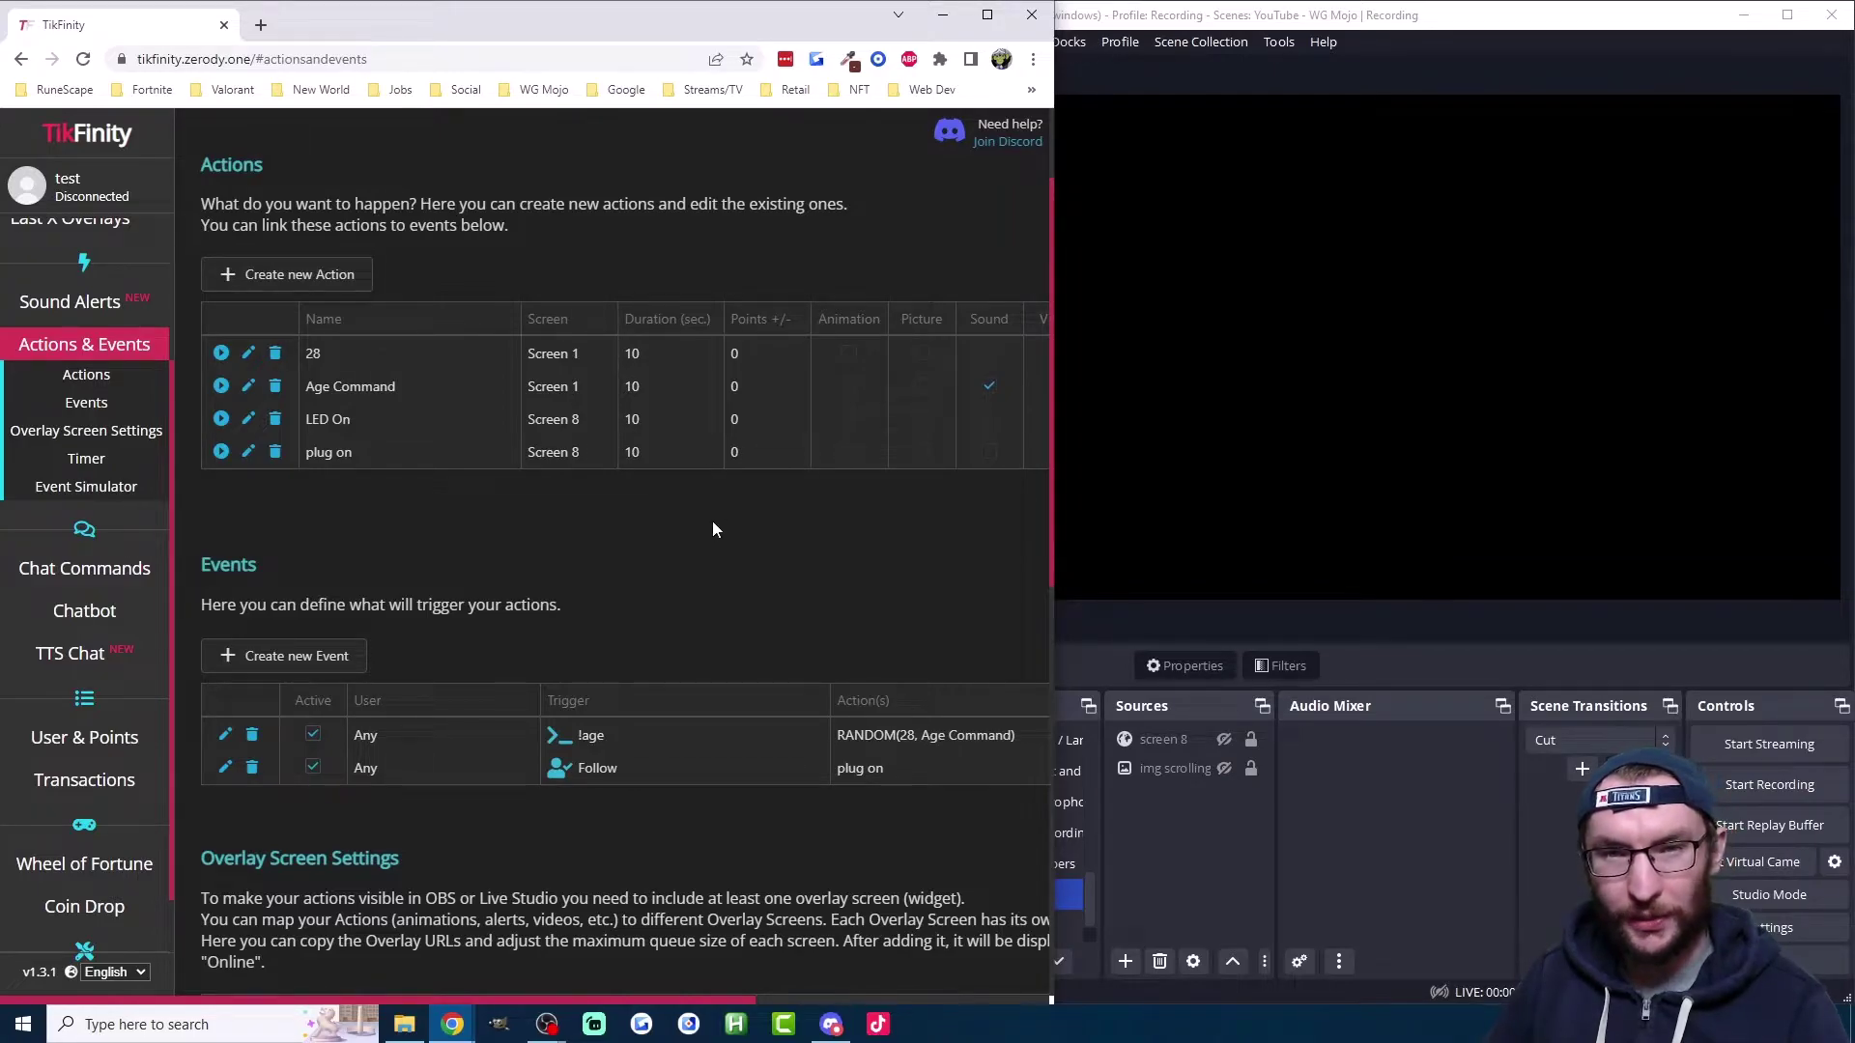
scroll(676, 483, "down", 9)
scroll(605, 443, "up", 2)
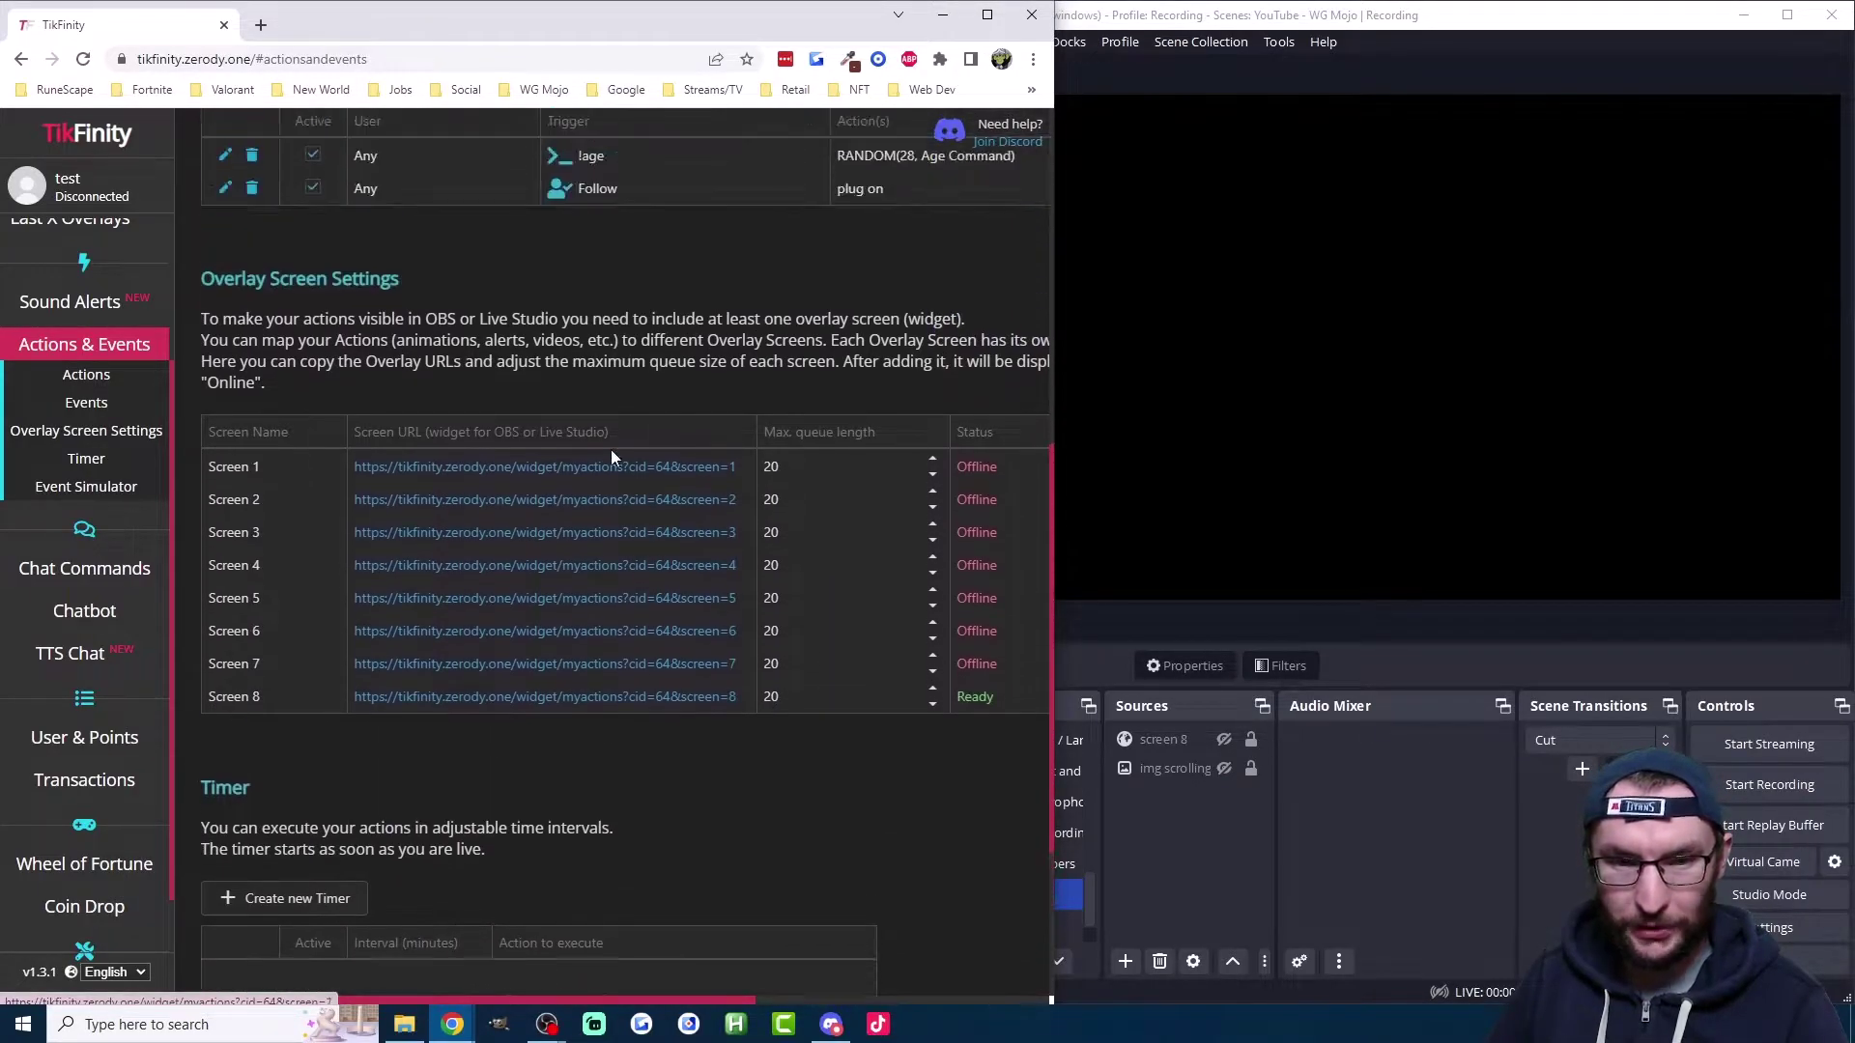
left_click(513, 467)
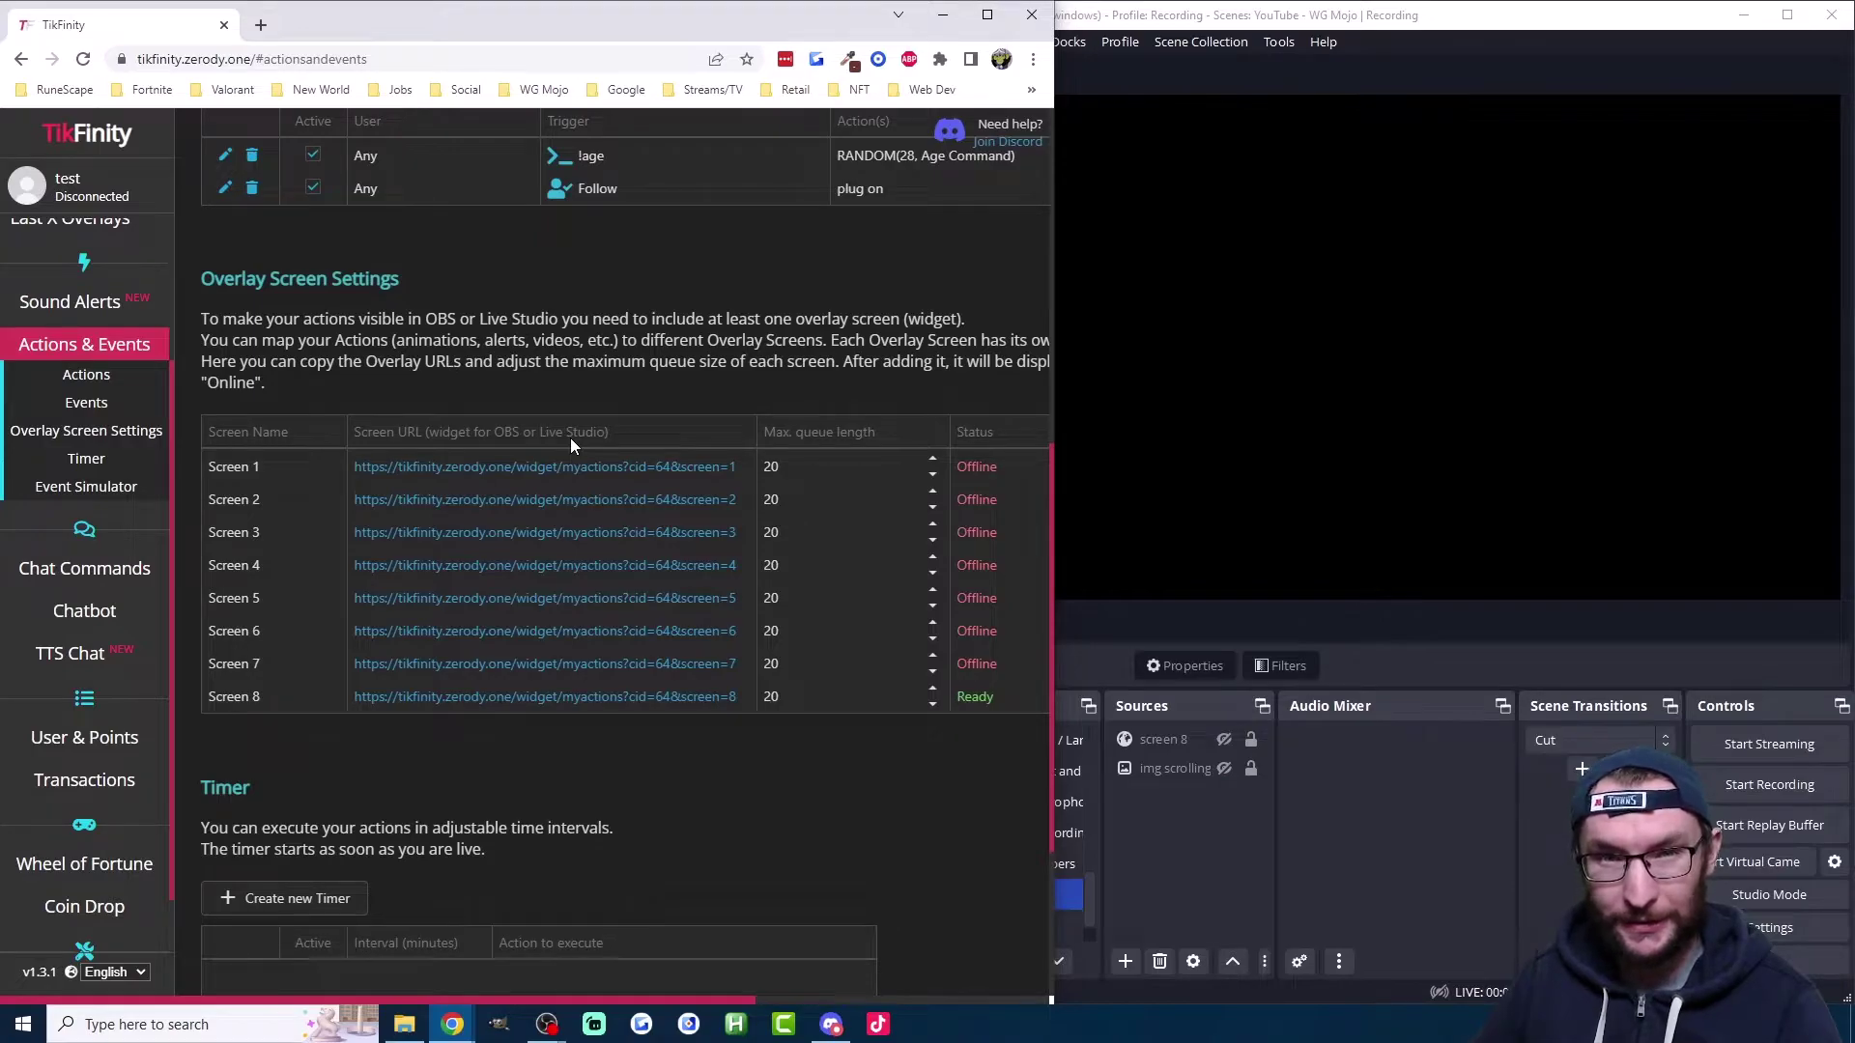
Step: In OBS Studio, add a Browser source named 'tikfinity screen one'
left_click(1192, 868)
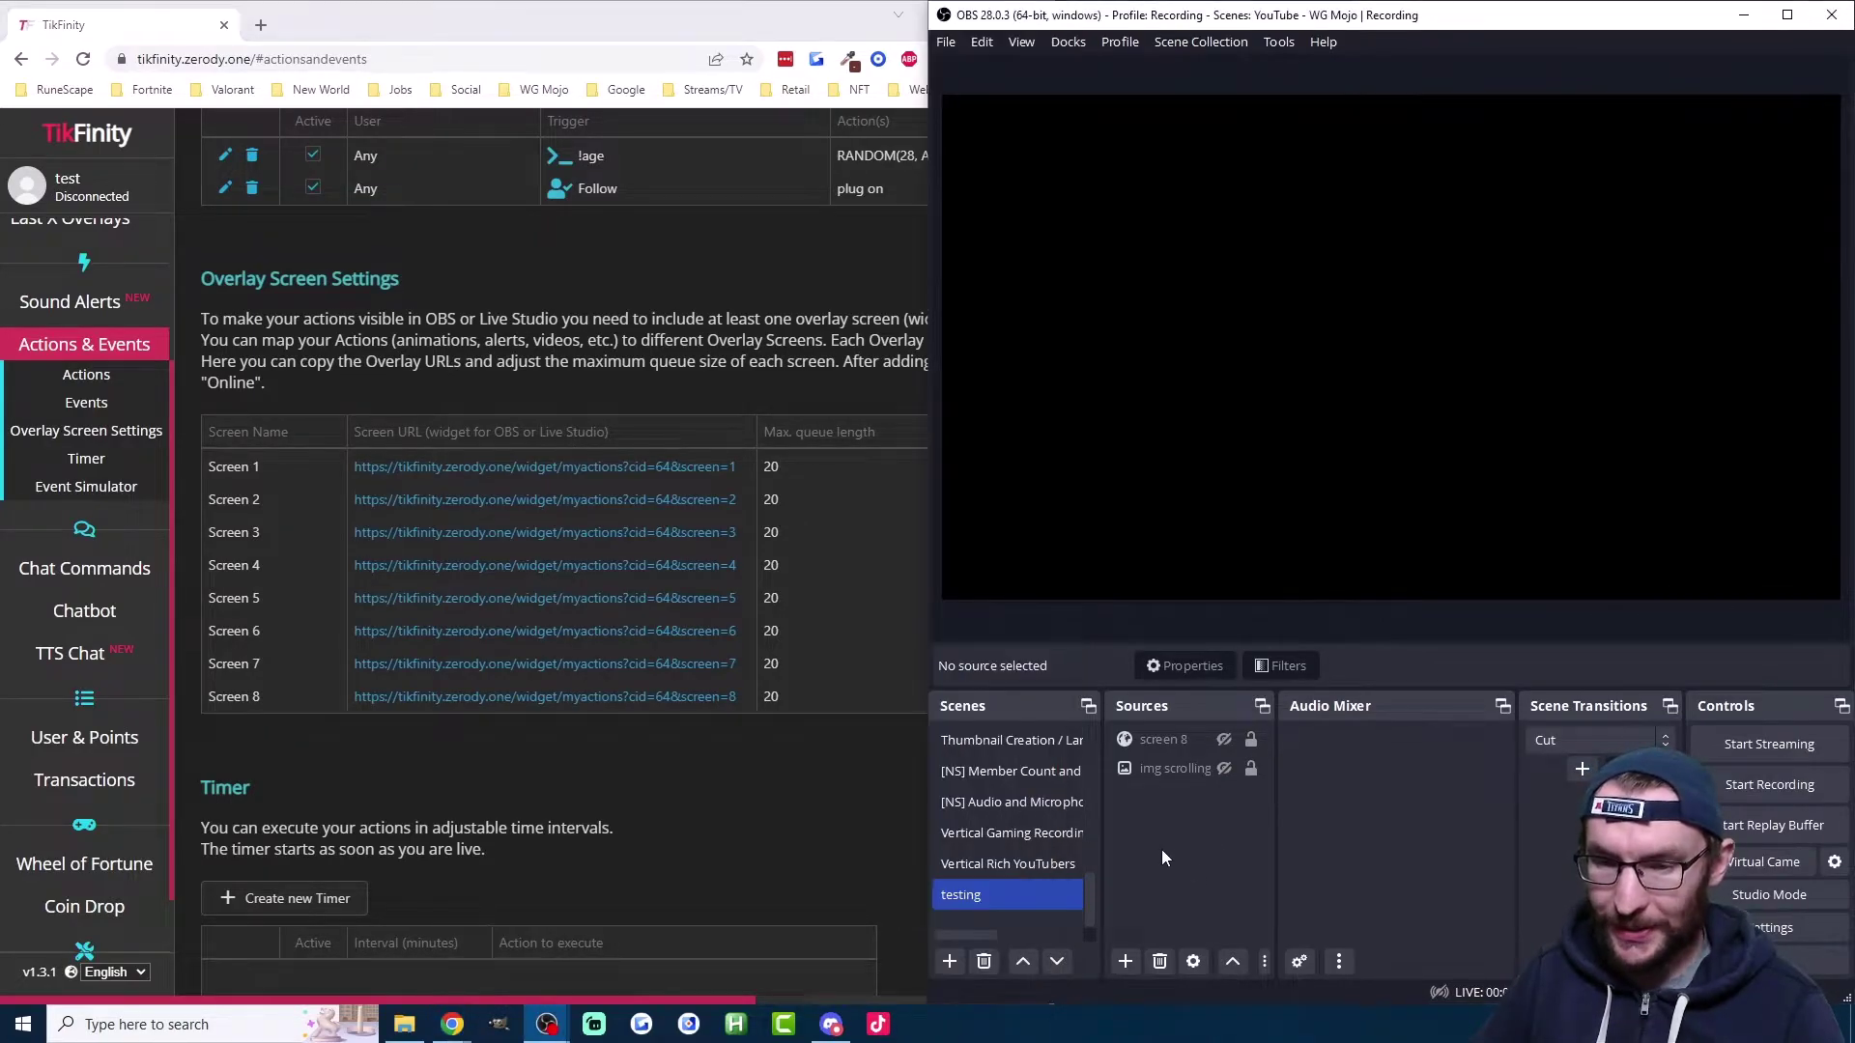
left_click(1124, 961)
left_click(1174, 550)
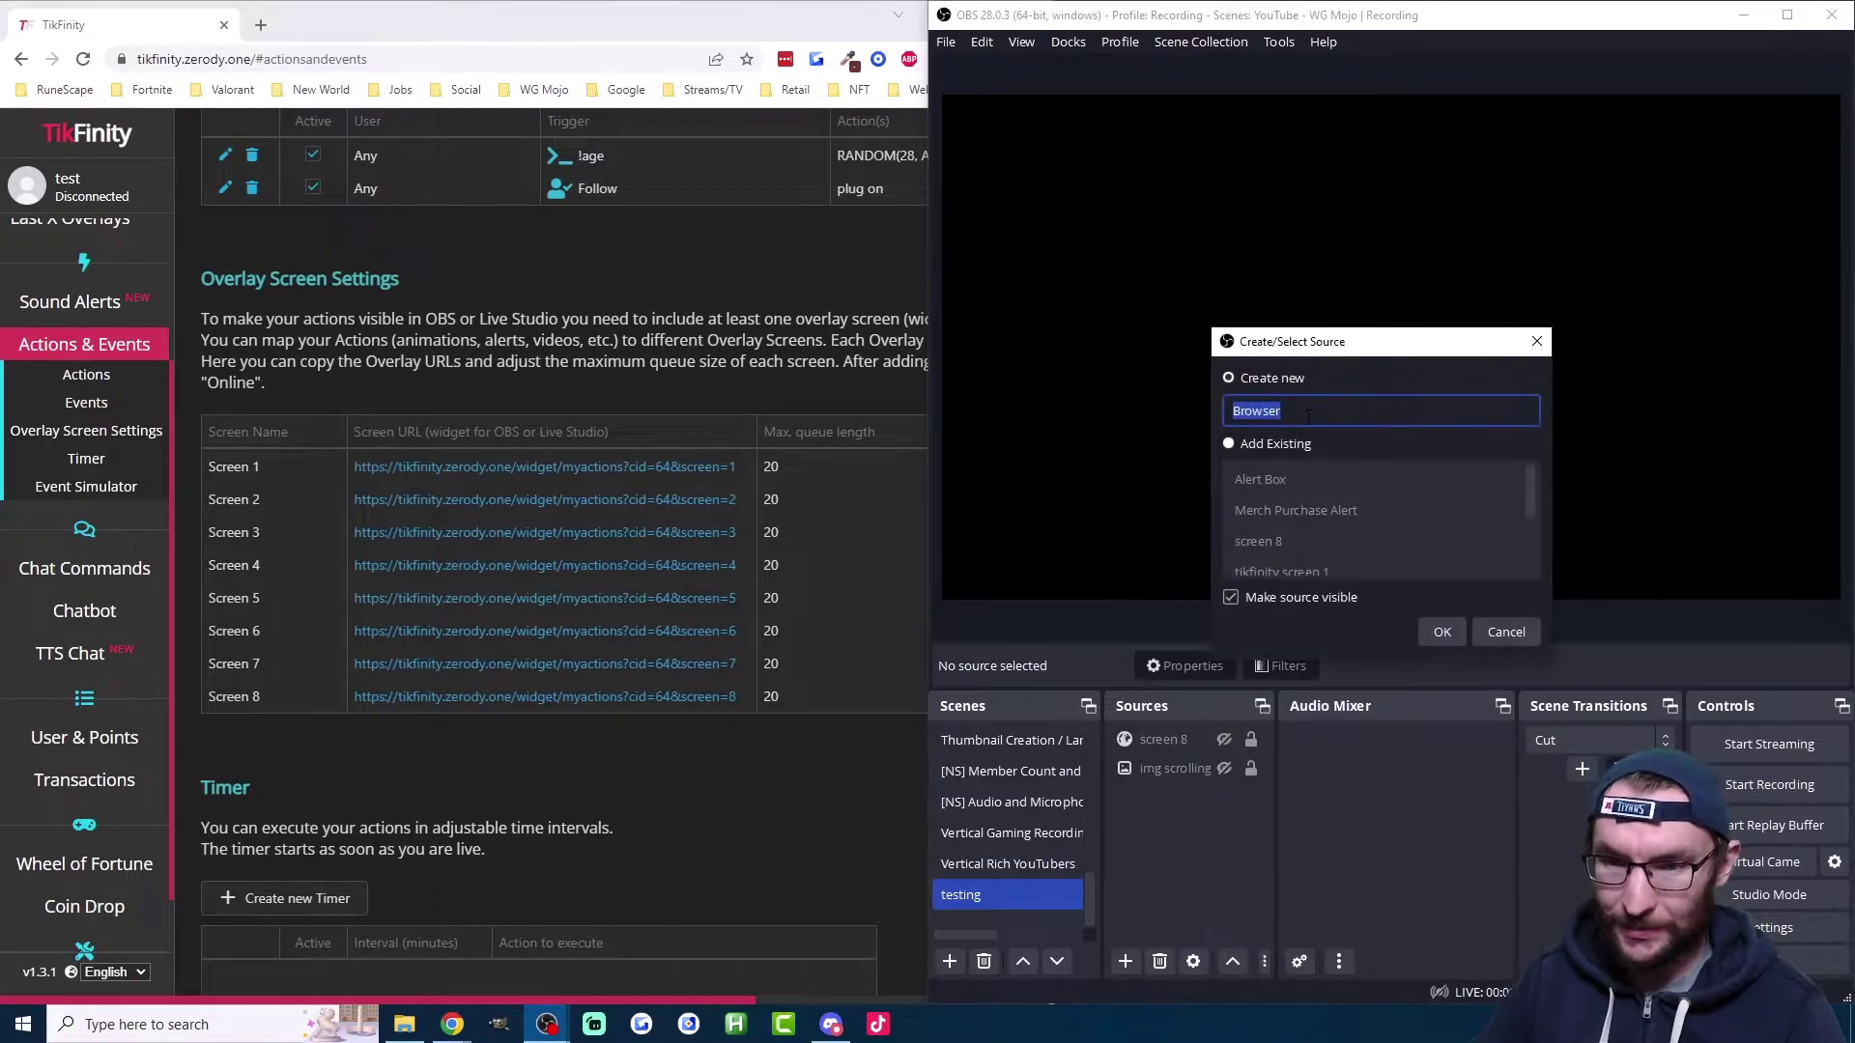
type("tik")
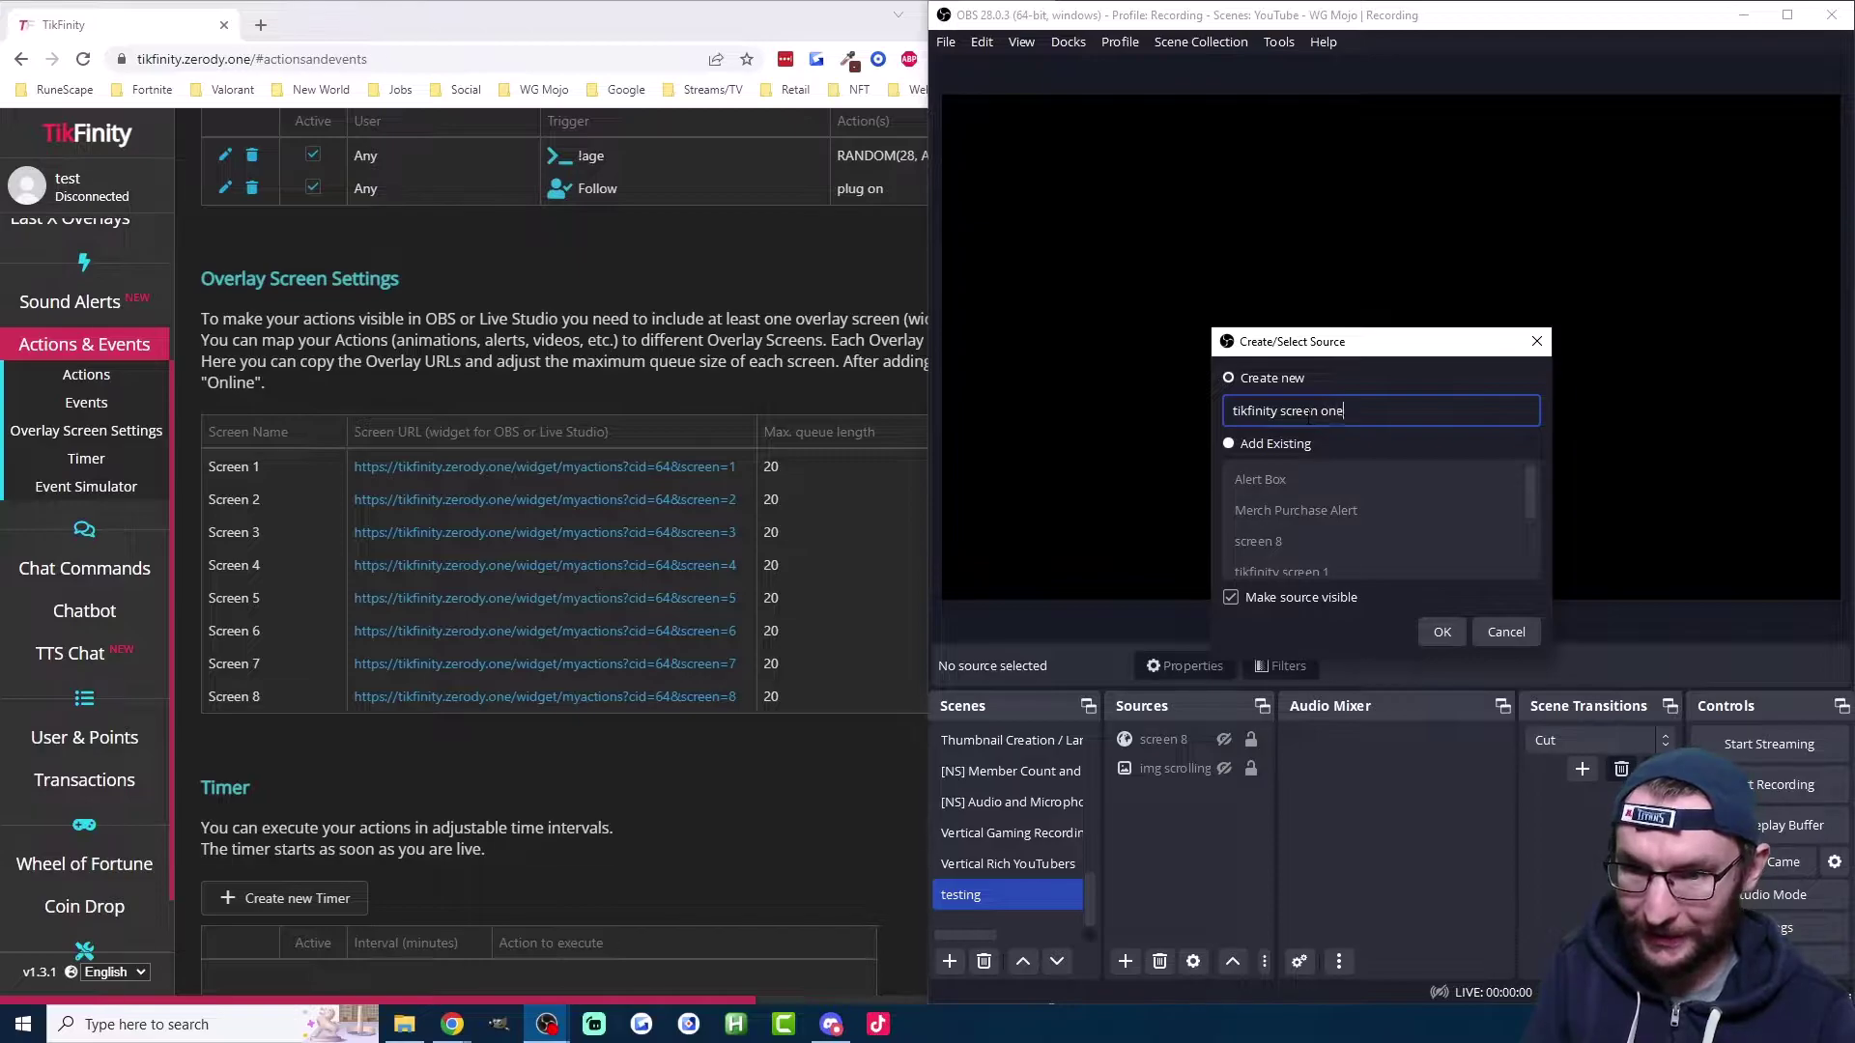
type("finity screen one")
left_click(1445, 631)
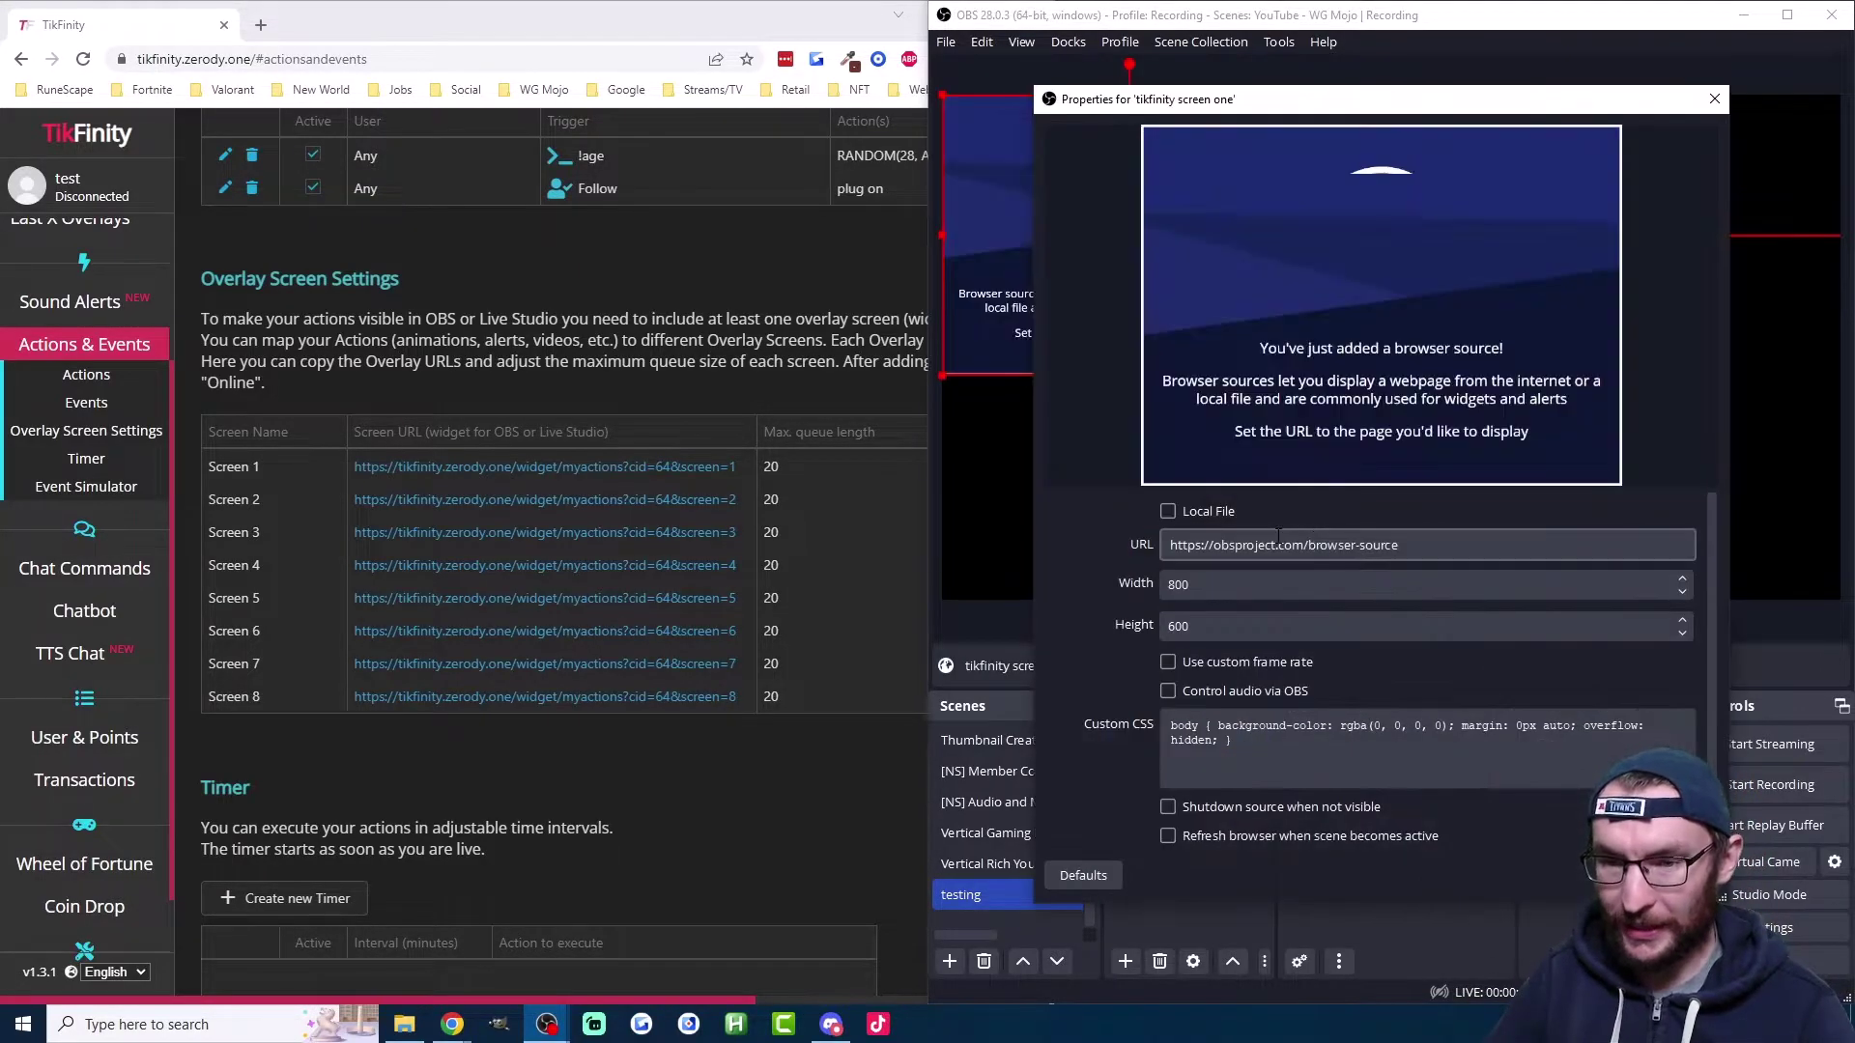
Step: Paste the TikFinity overlay URL, enable 'Shutdown source when not visible', and confirm the properties
left_click(1278, 541)
triple_click(1278, 541)
right_click(1285, 543)
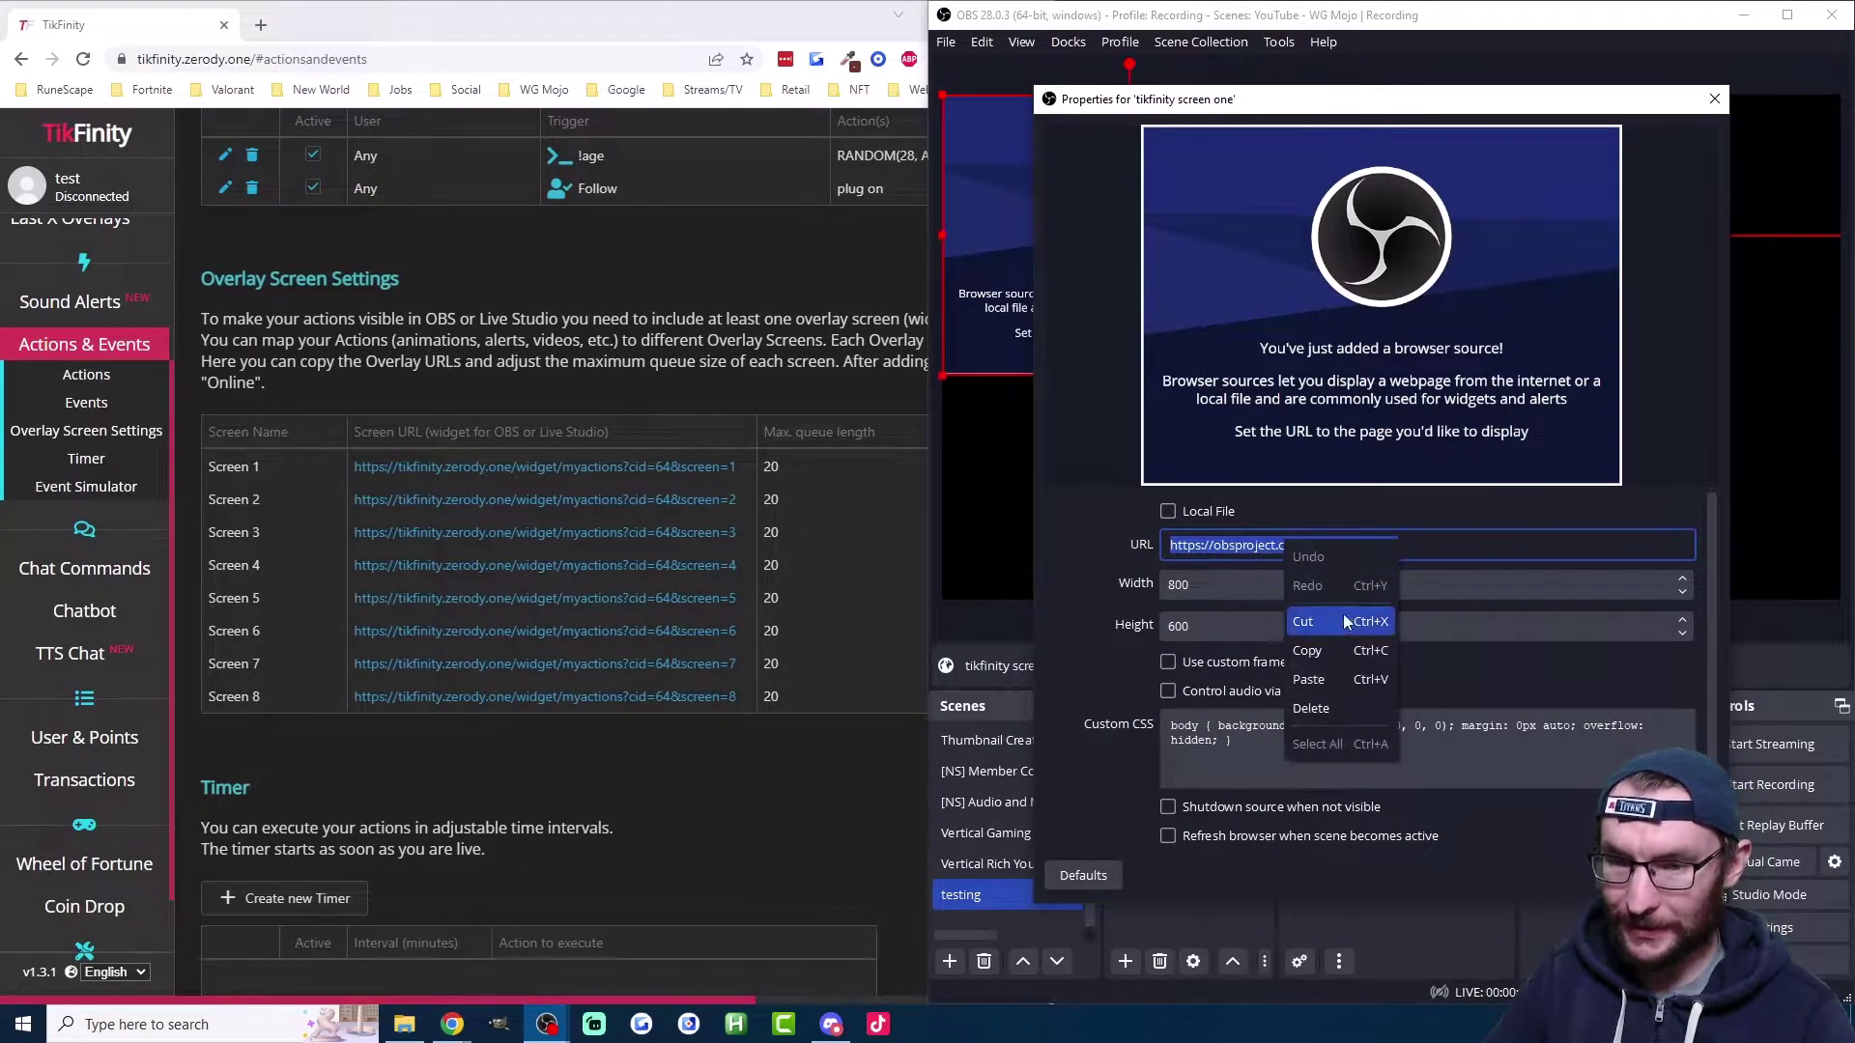
left_click(1333, 679)
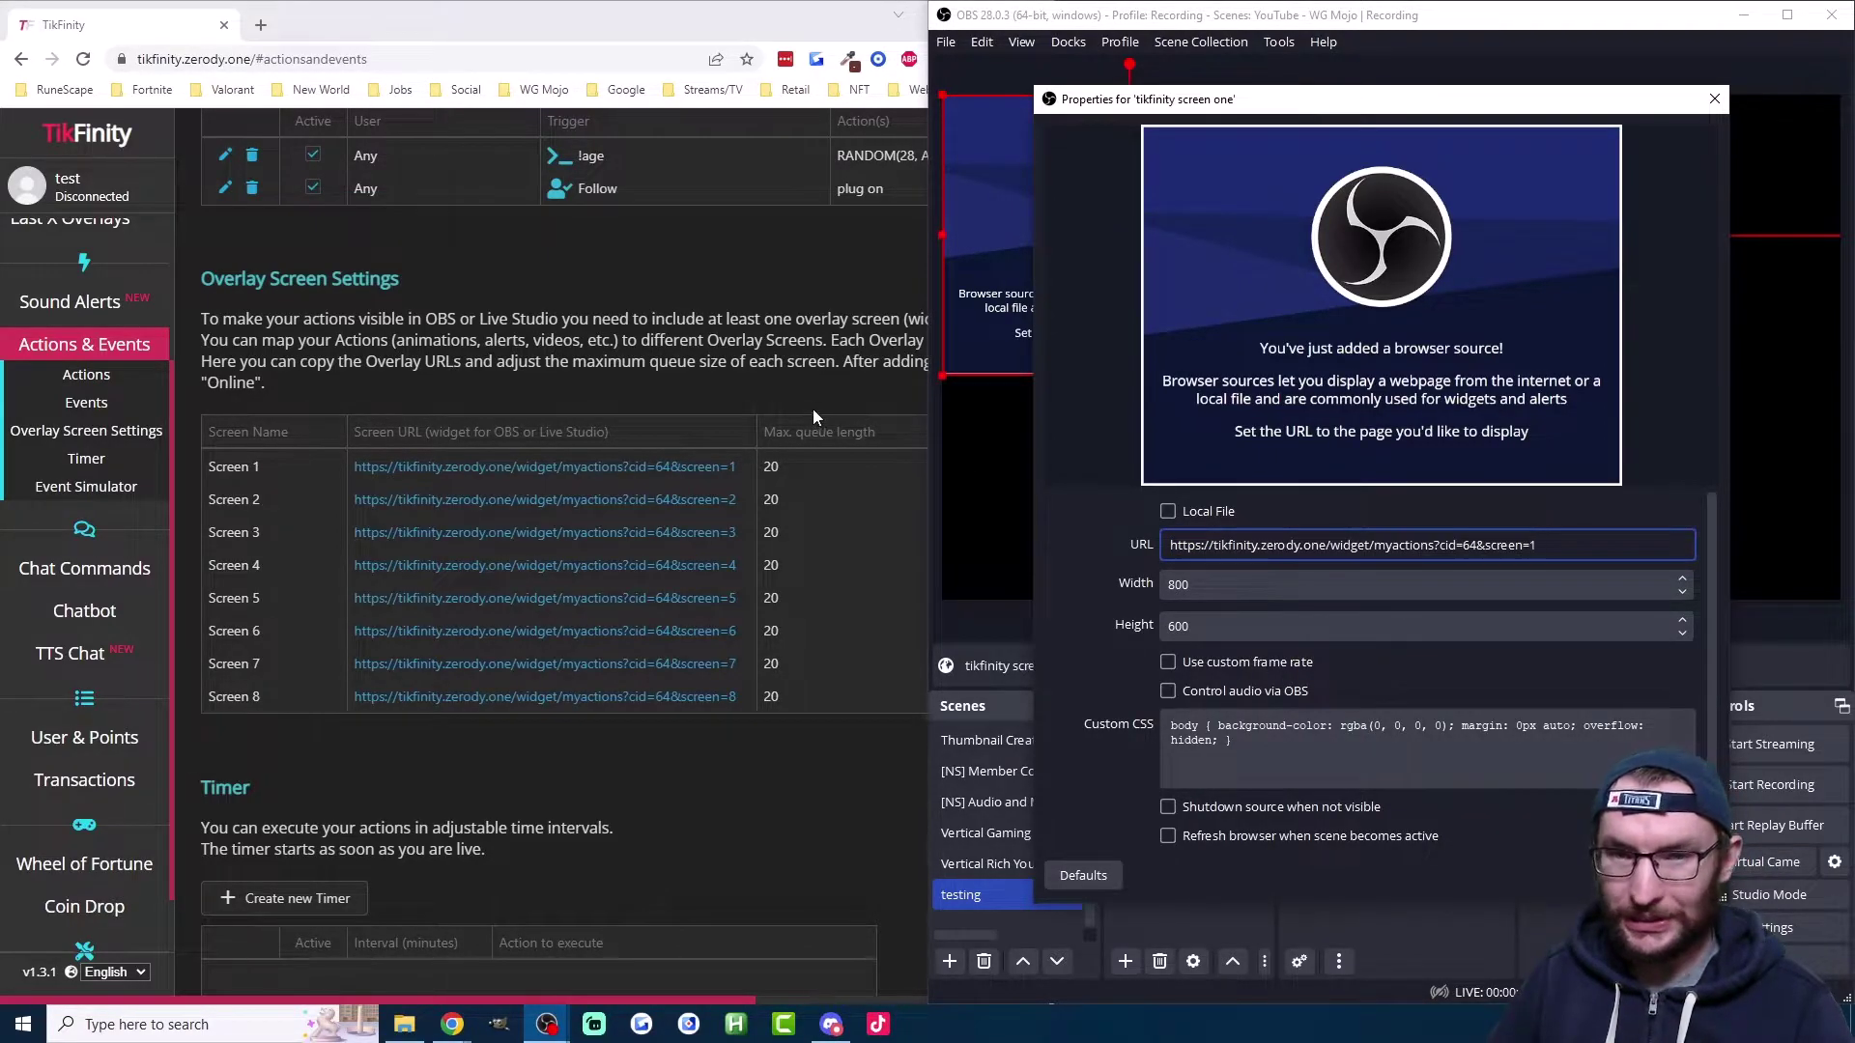
scroll(785, 389, "up", 6)
scroll(788, 388, "down", 3)
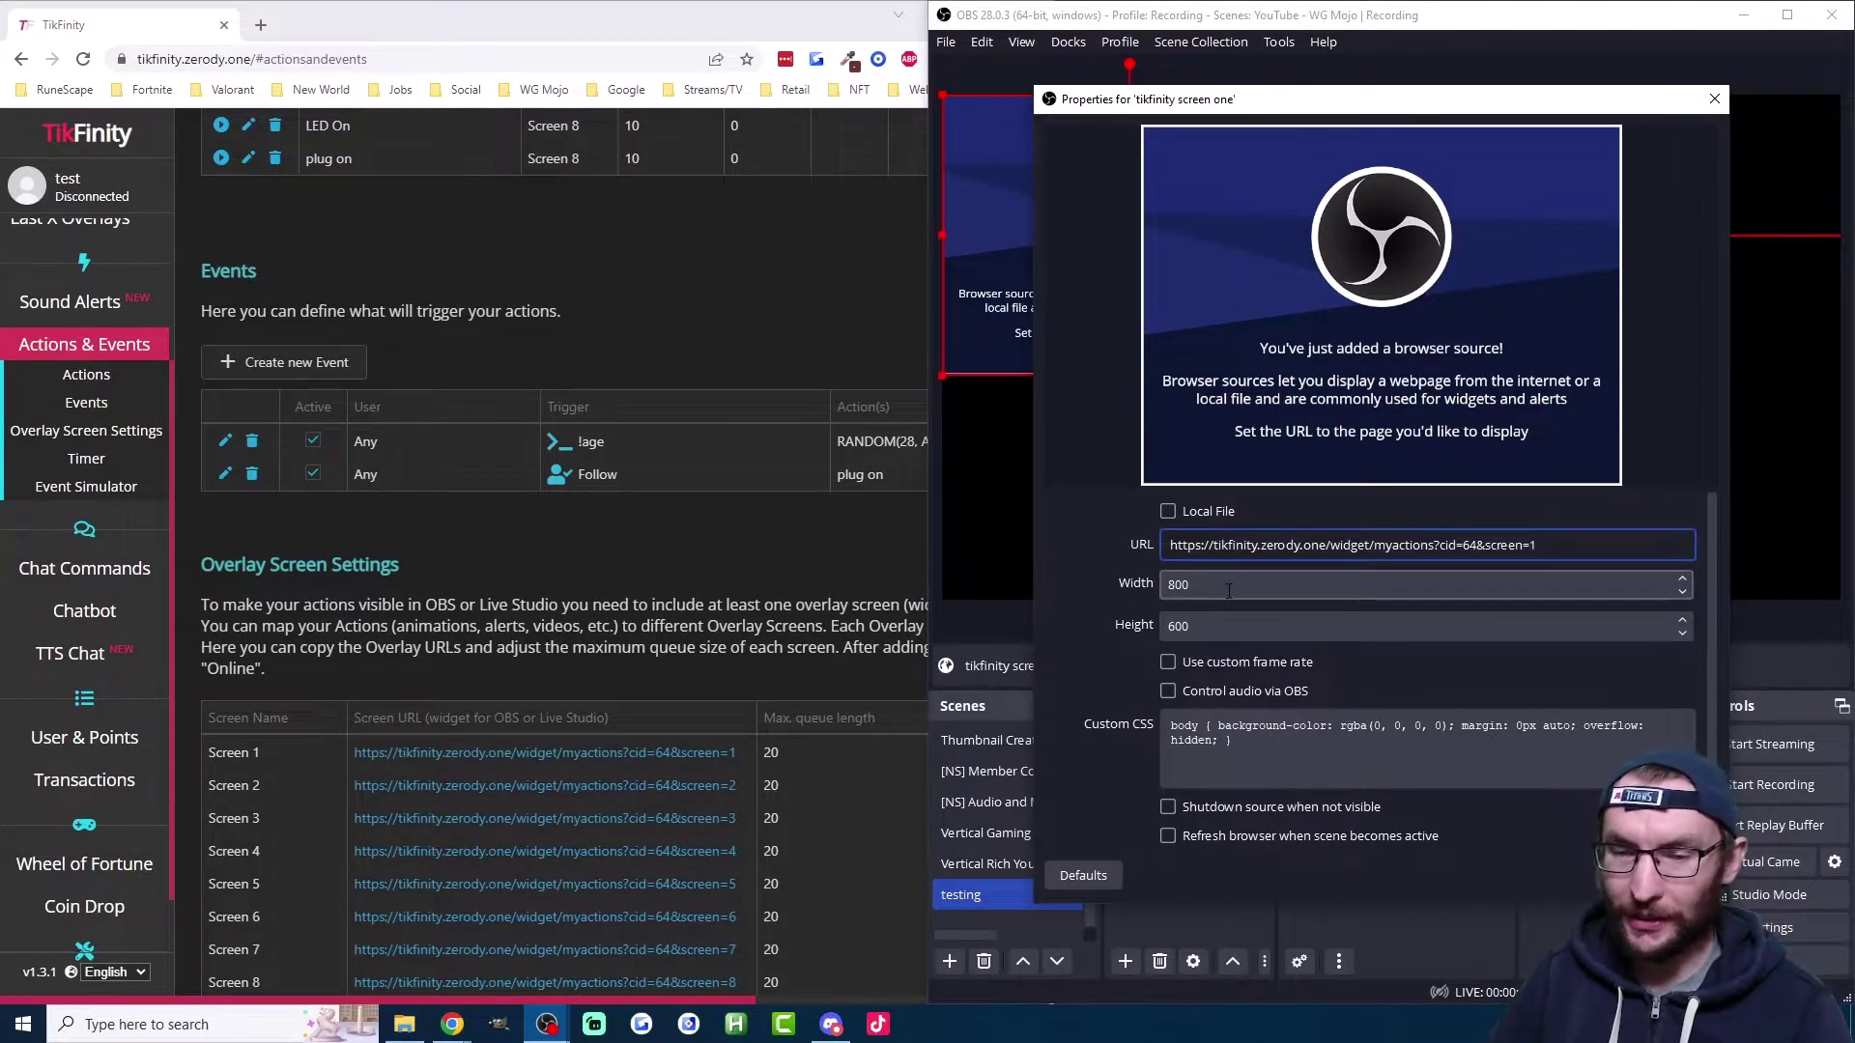
scroll(1266, 628, "down", 1)
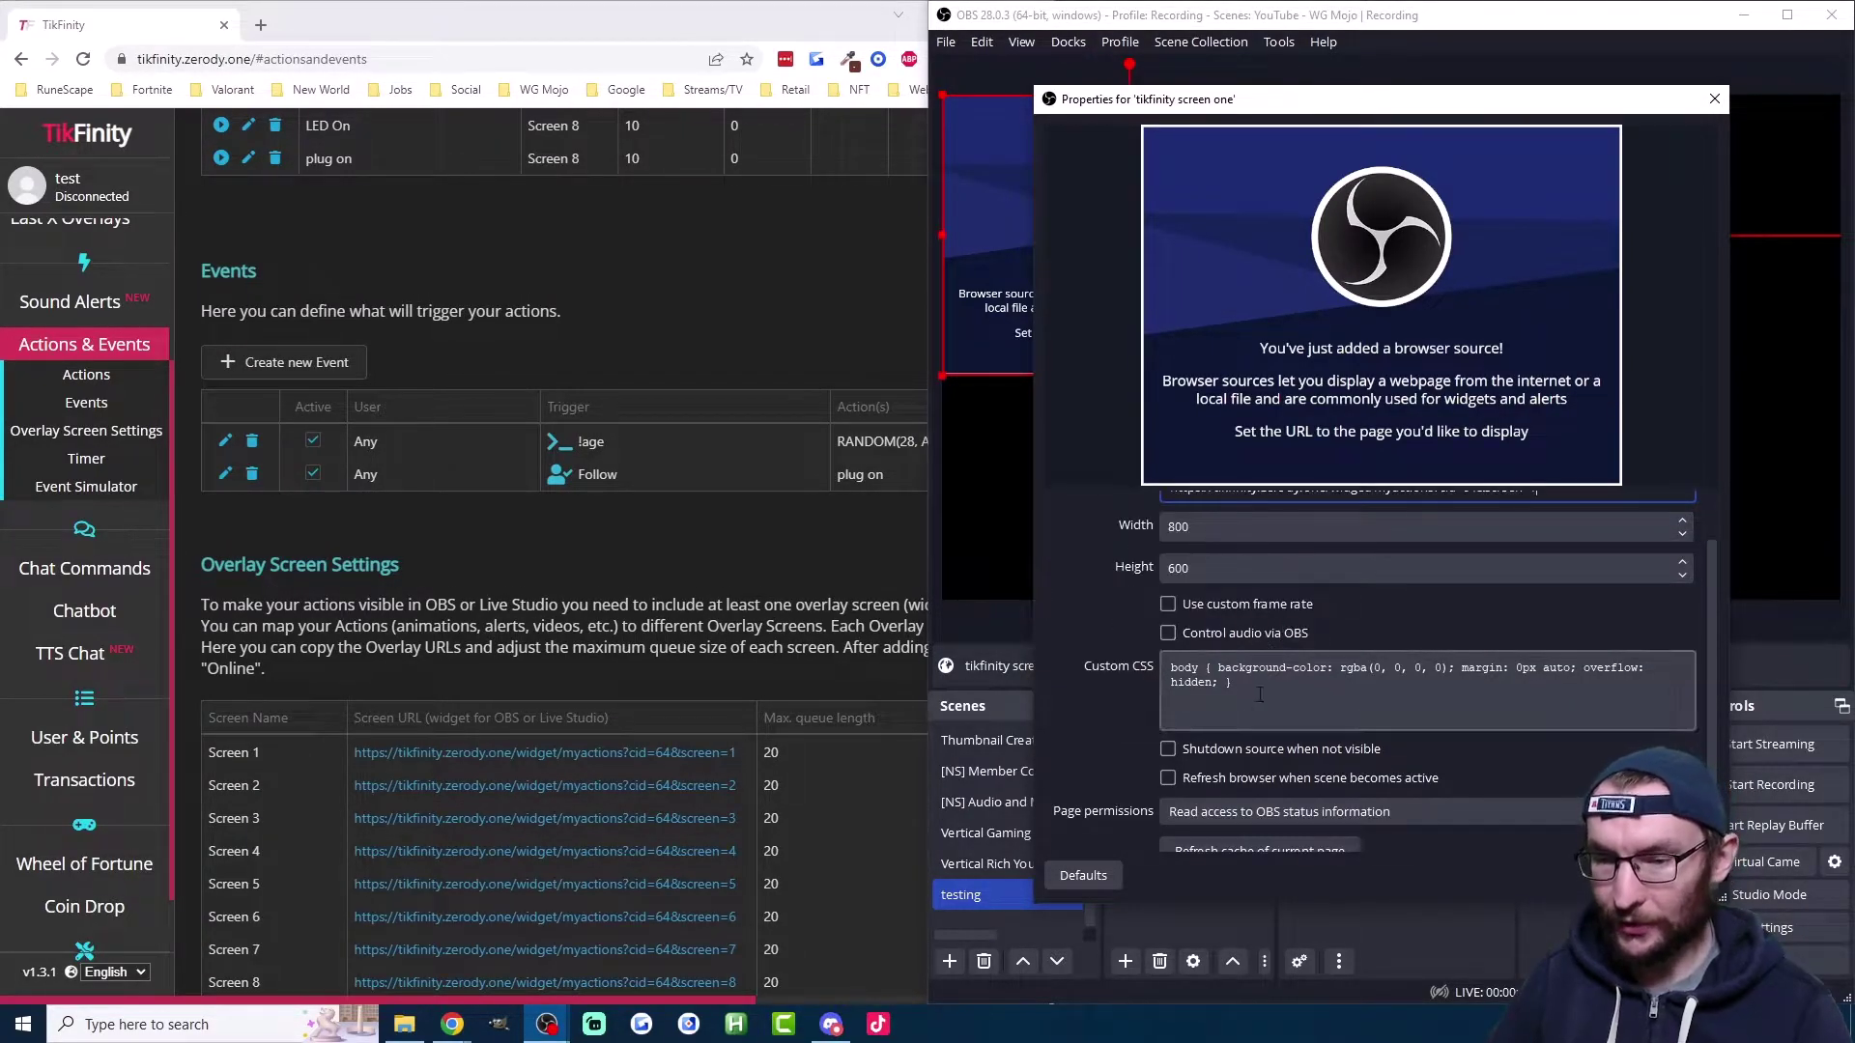
left_click(1248, 749)
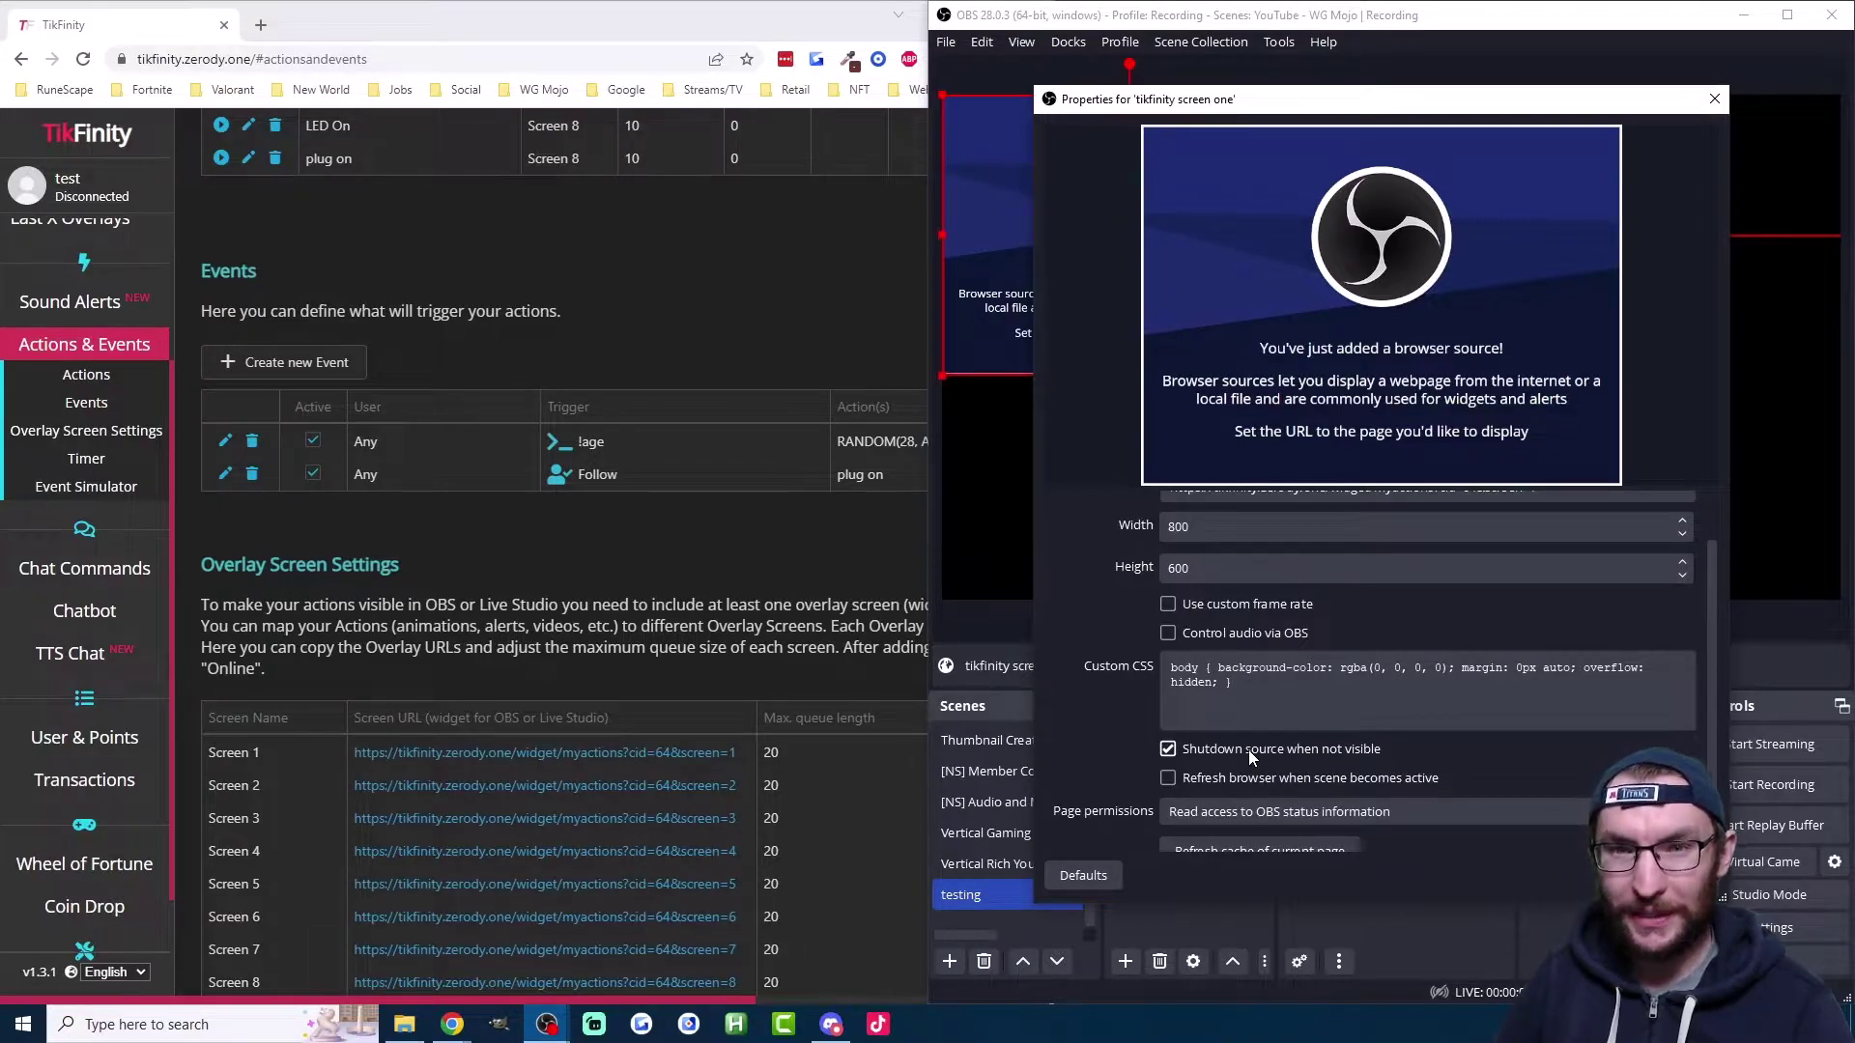
scroll(1249, 750, "down", 1)
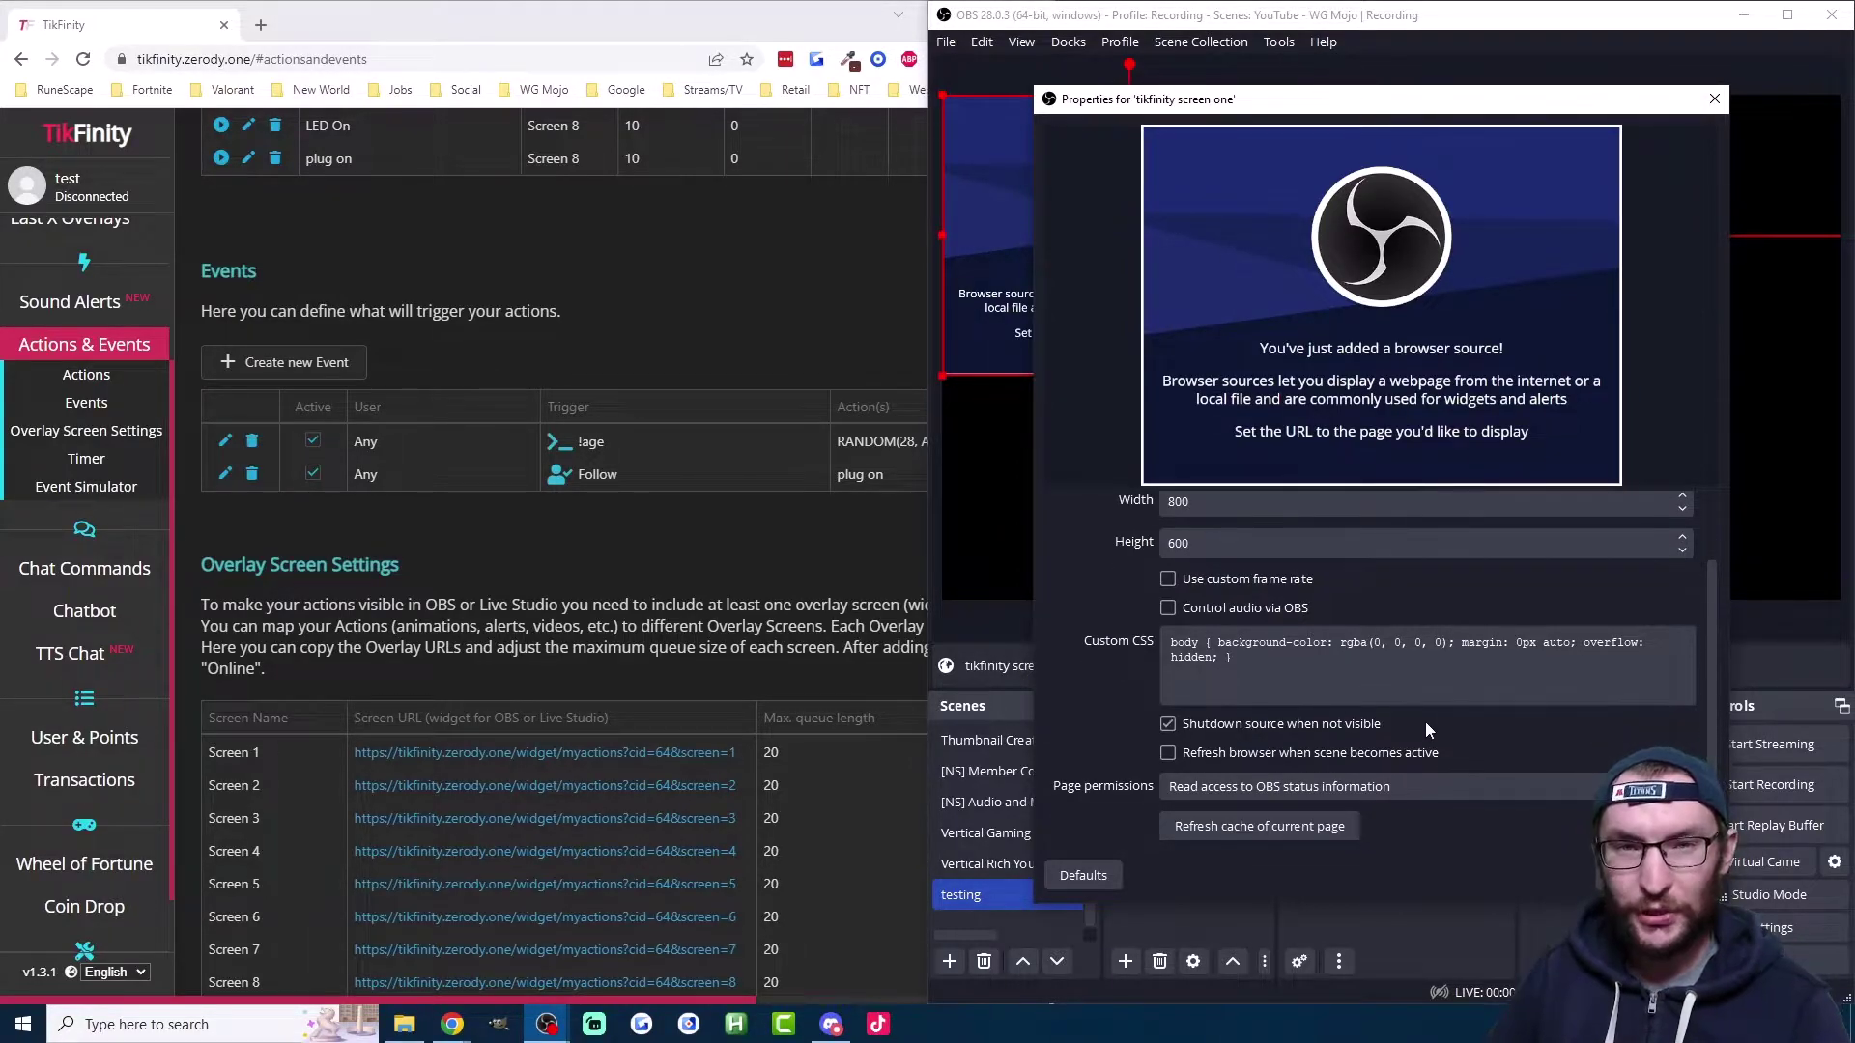
left_click(1604, 875)
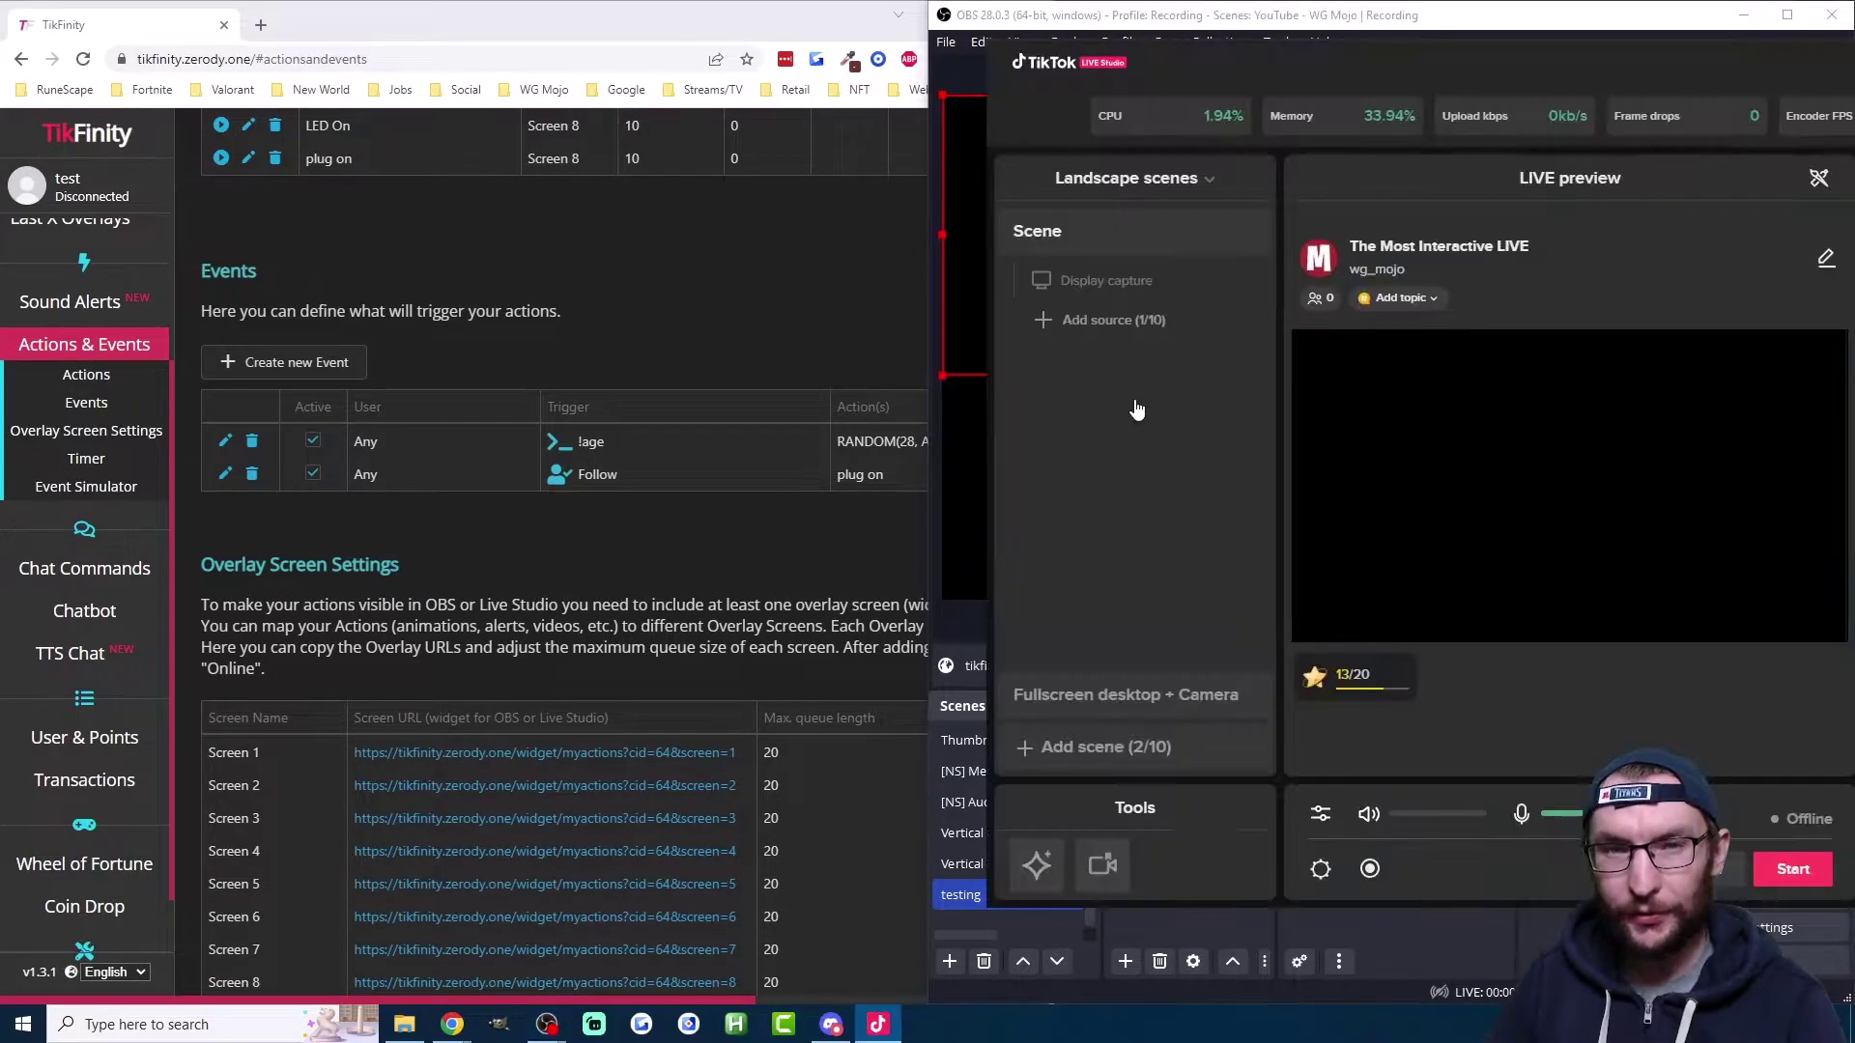
Step: Add a Link source with the pasted TikFinity widget URL at a custom 800 x 600 resolution
left_click(1110, 325)
left_click(1330, 642)
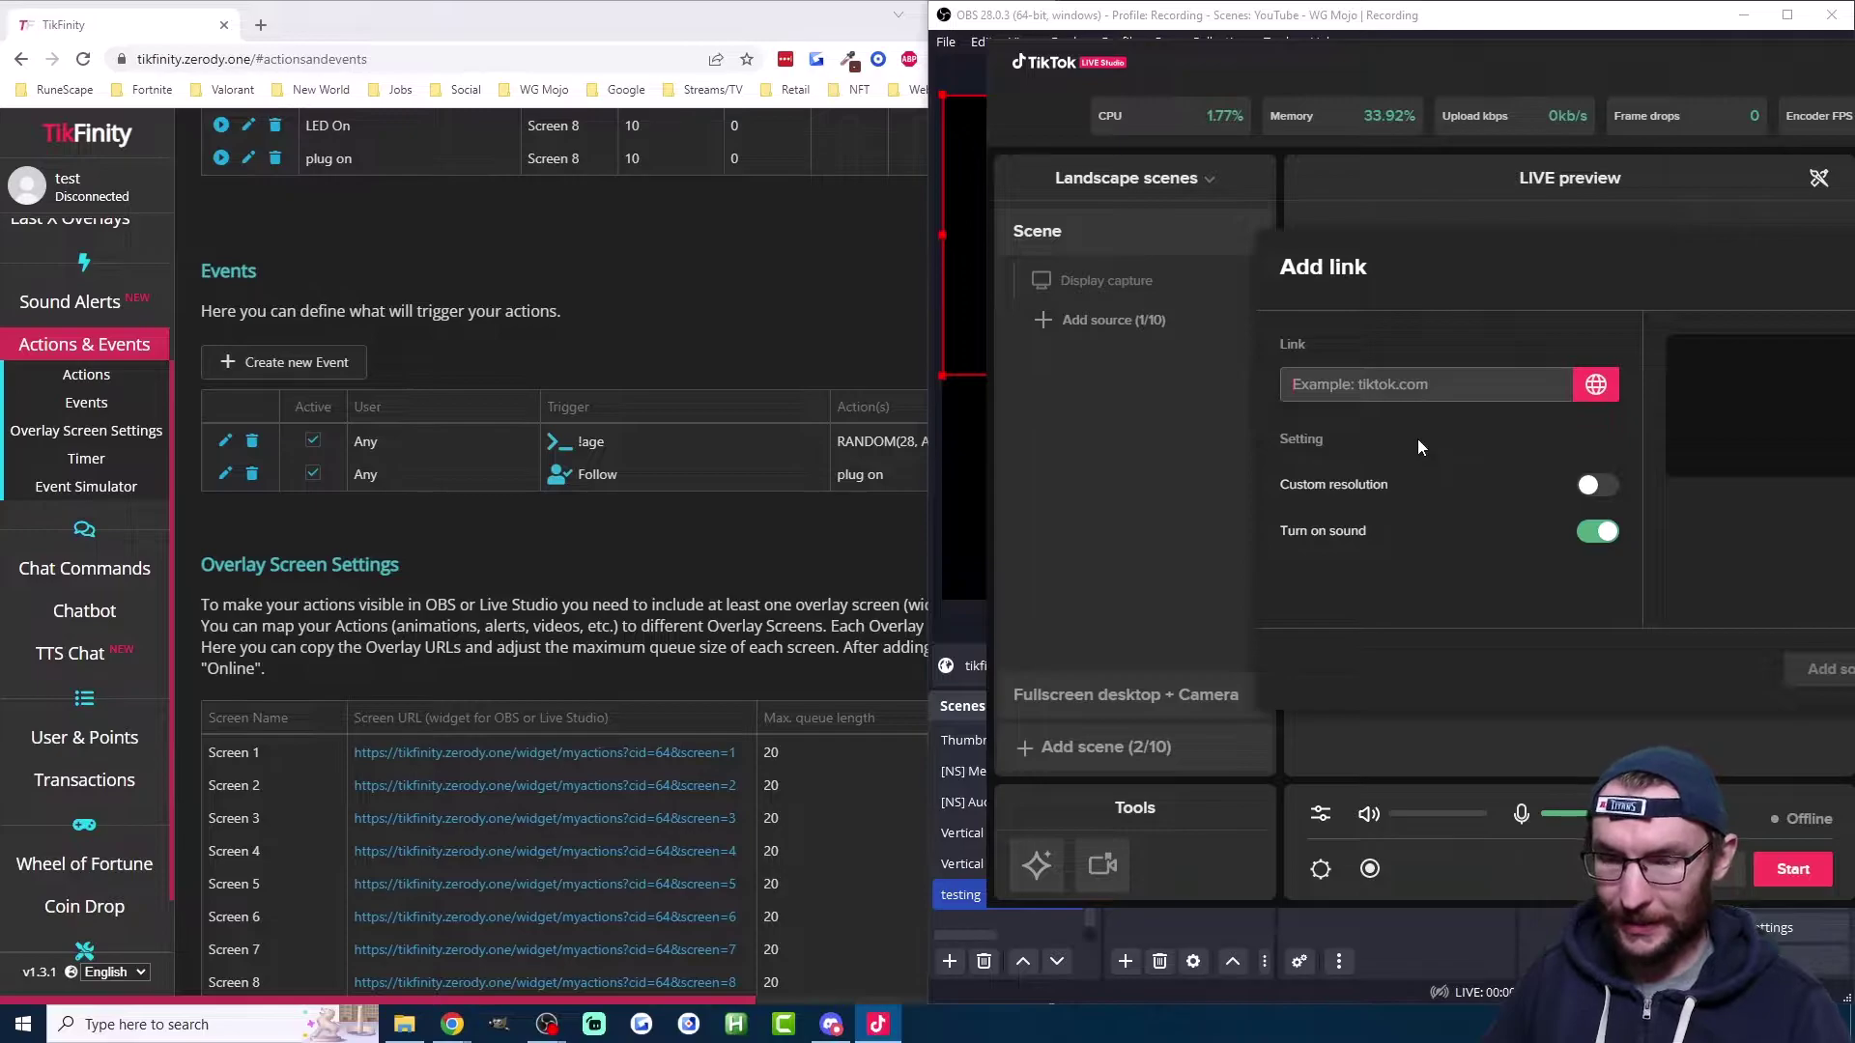
type("https://tikfinity.zerody.one/widget/myactions?cid=64&screen=1")
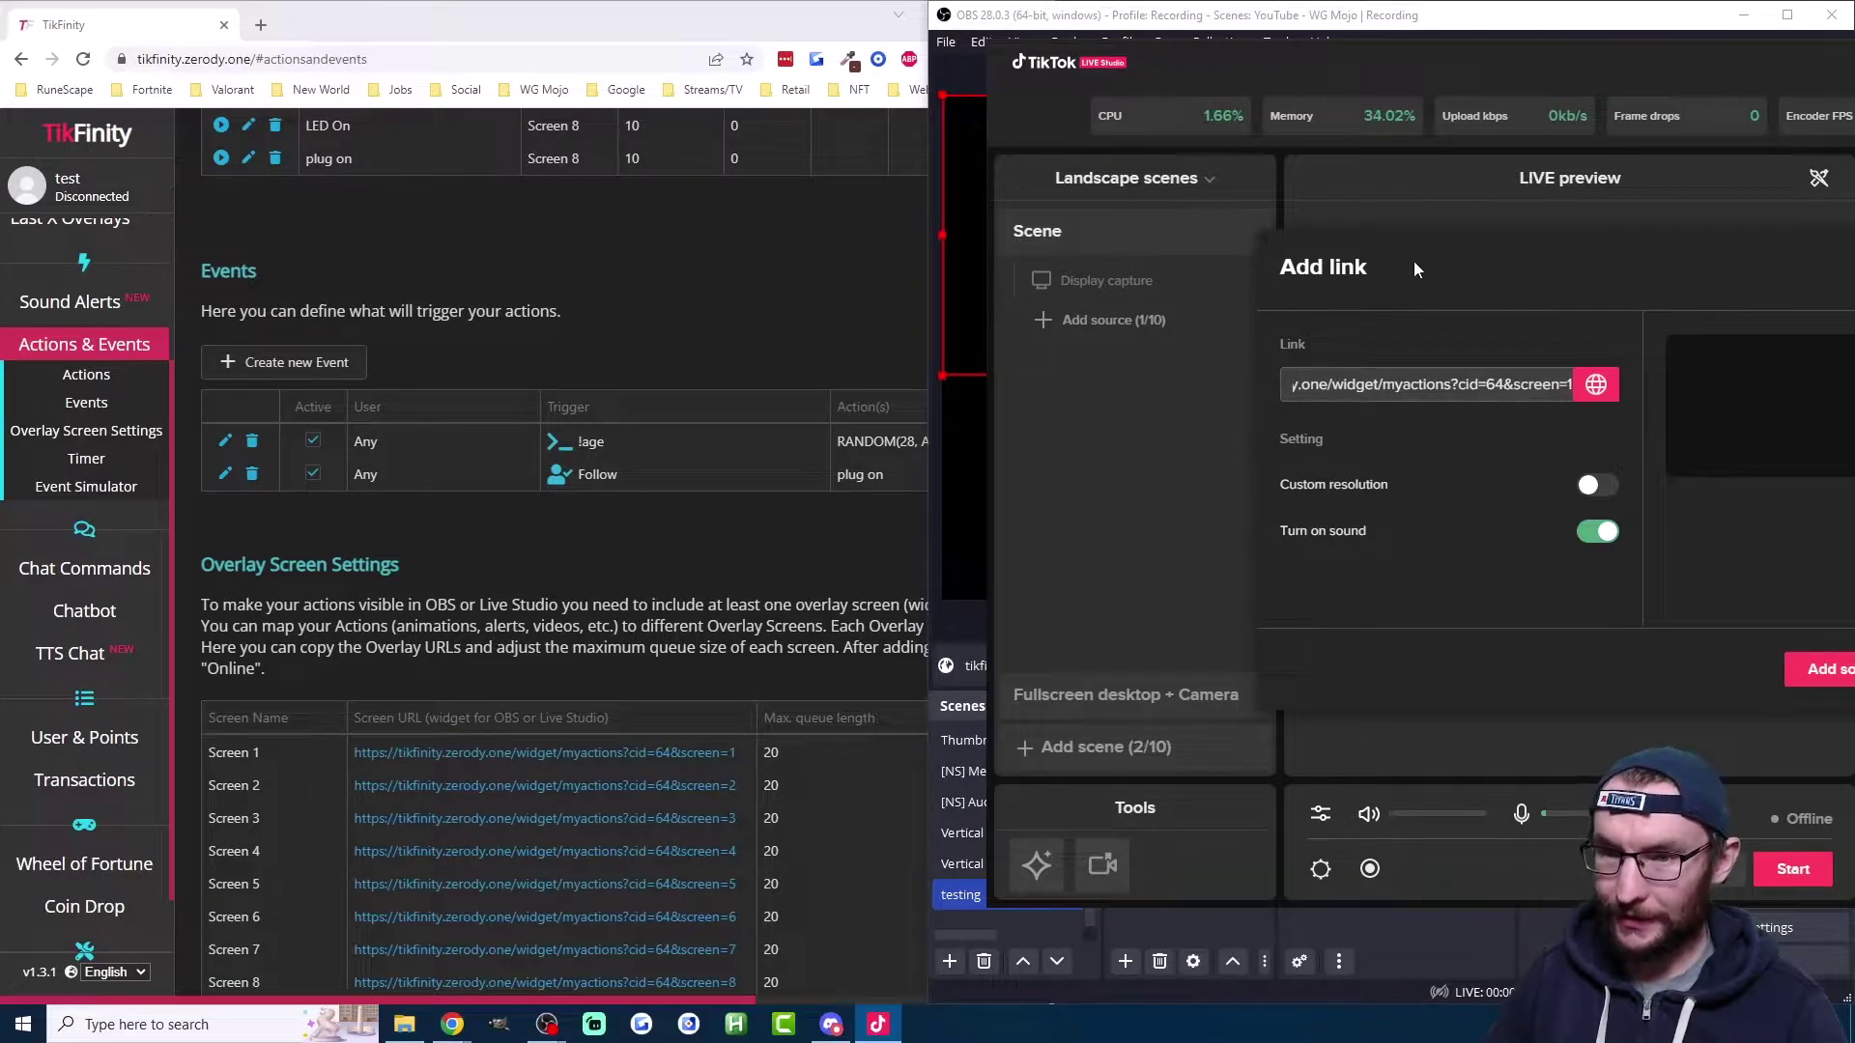
left_click_drag(1402, 265, 1214, 245)
left_click(1384, 464)
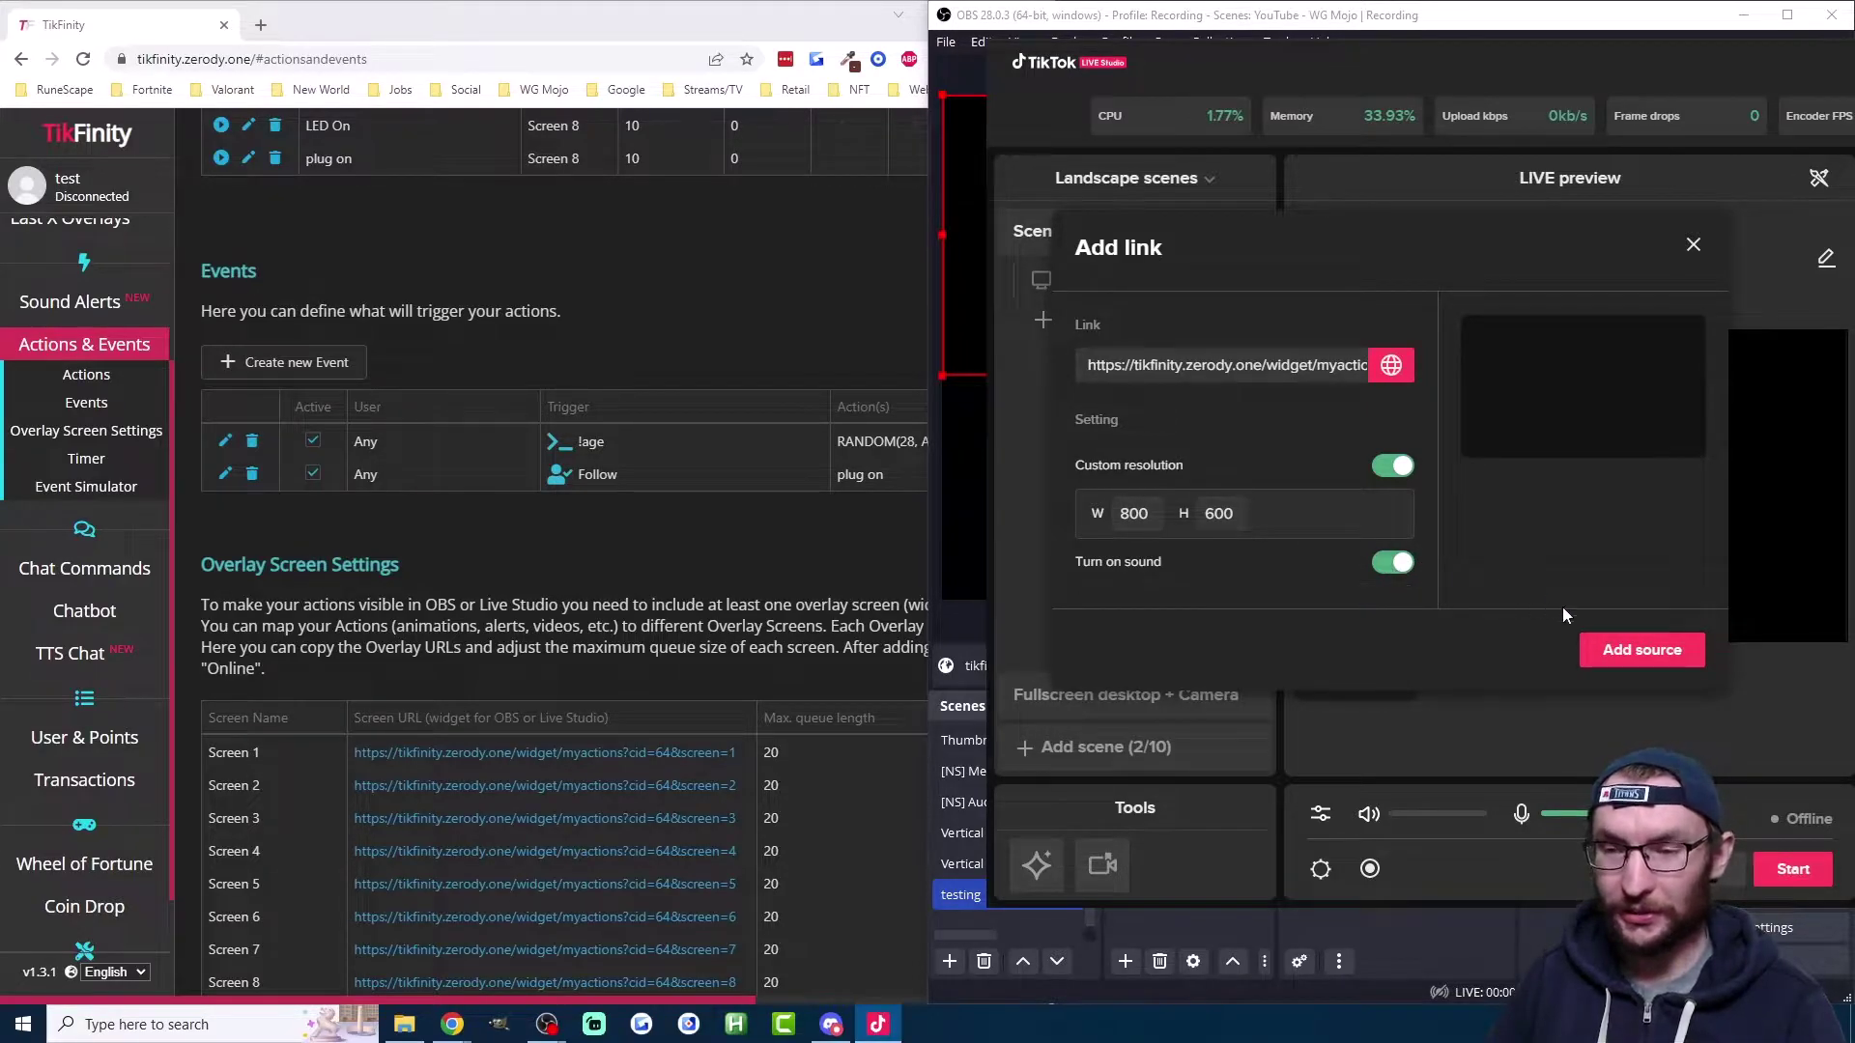
left_click(1623, 654)
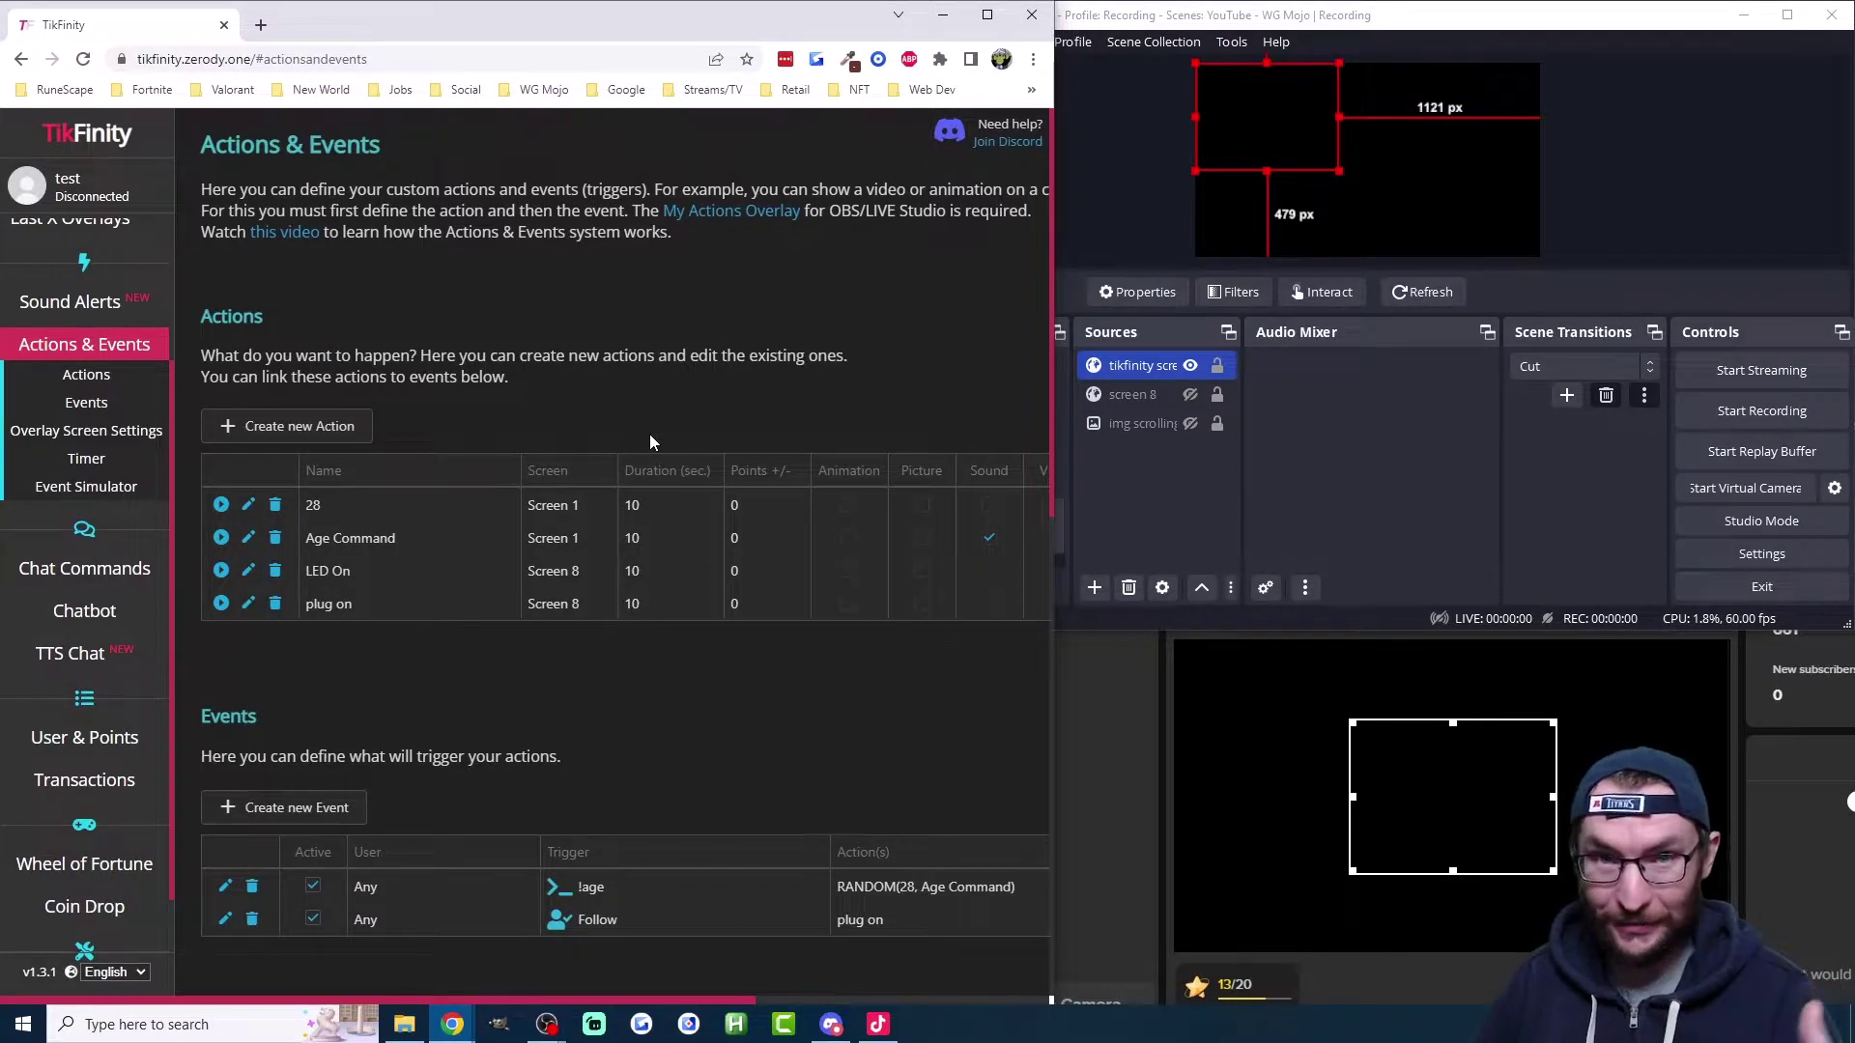
Step: Run the Age Command action from the Actions table to test its 'I am 29' alert
left_click(221, 538)
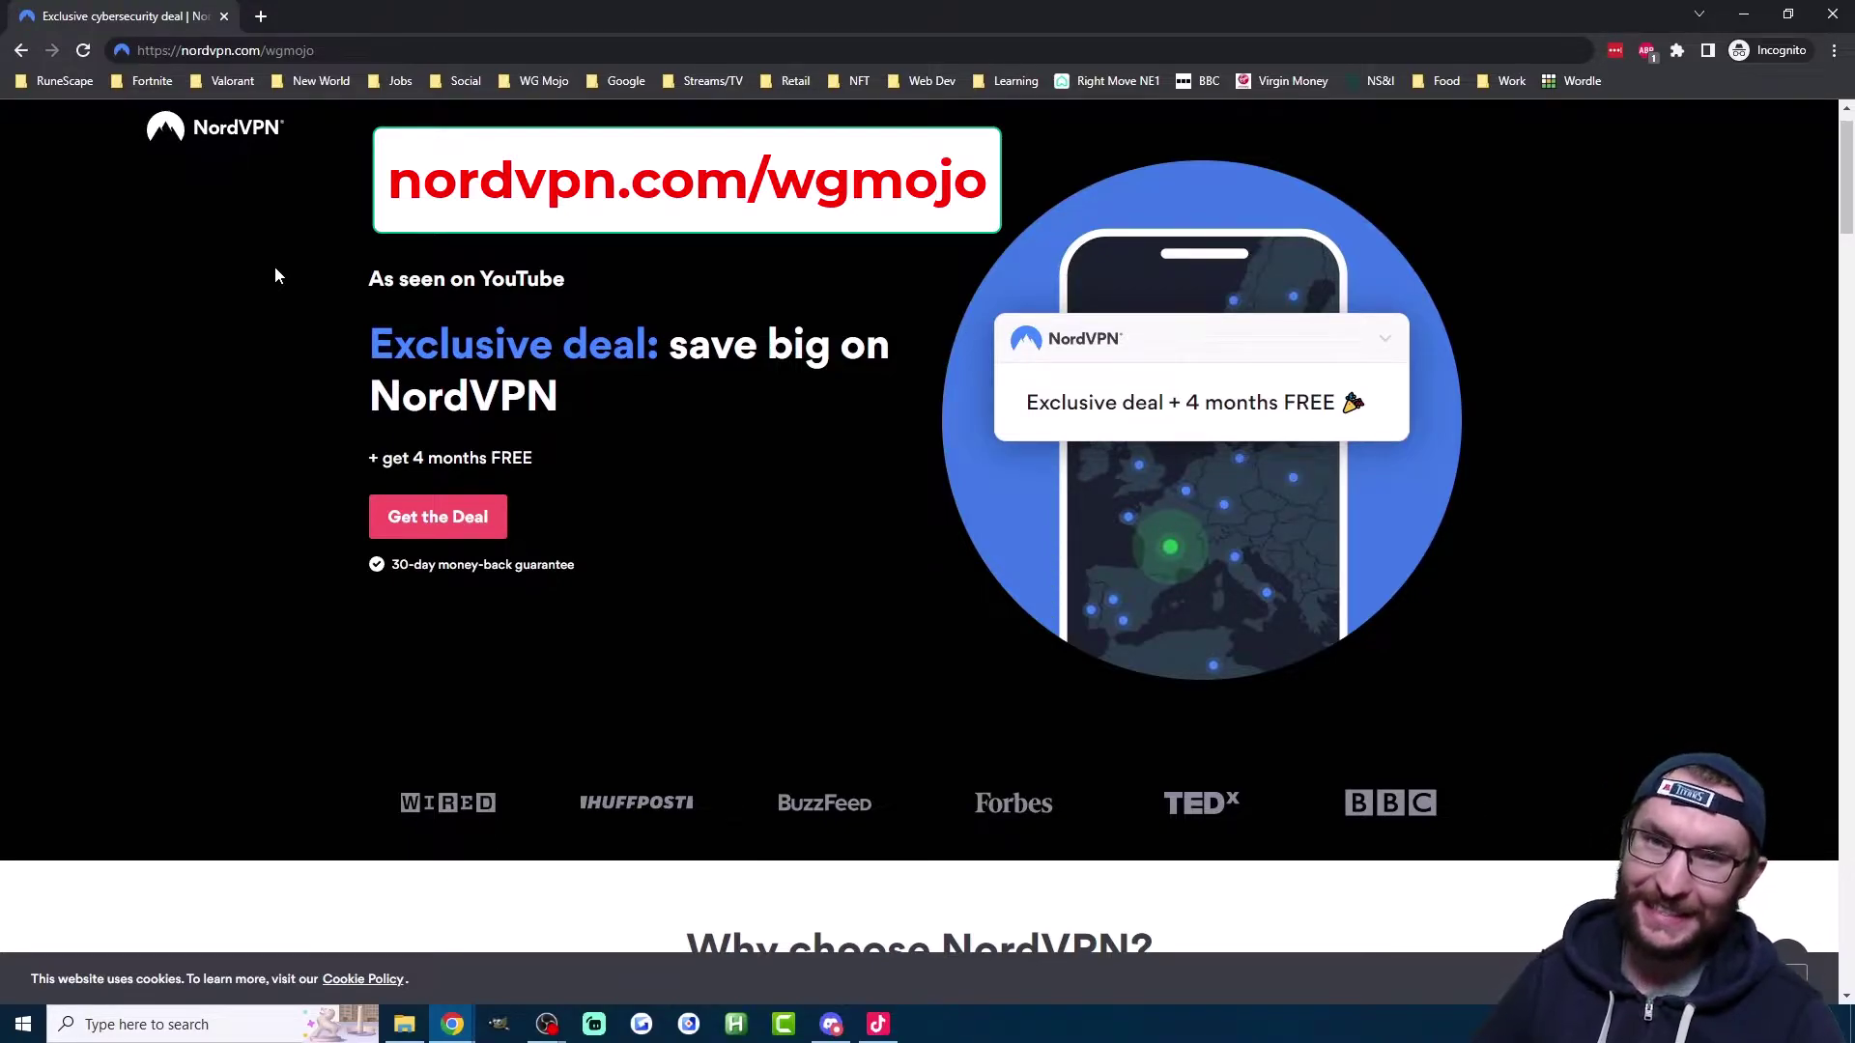
Step: Scroll down through the NordVPN exclusive deal page
scroll(1686, 321, "down", 8)
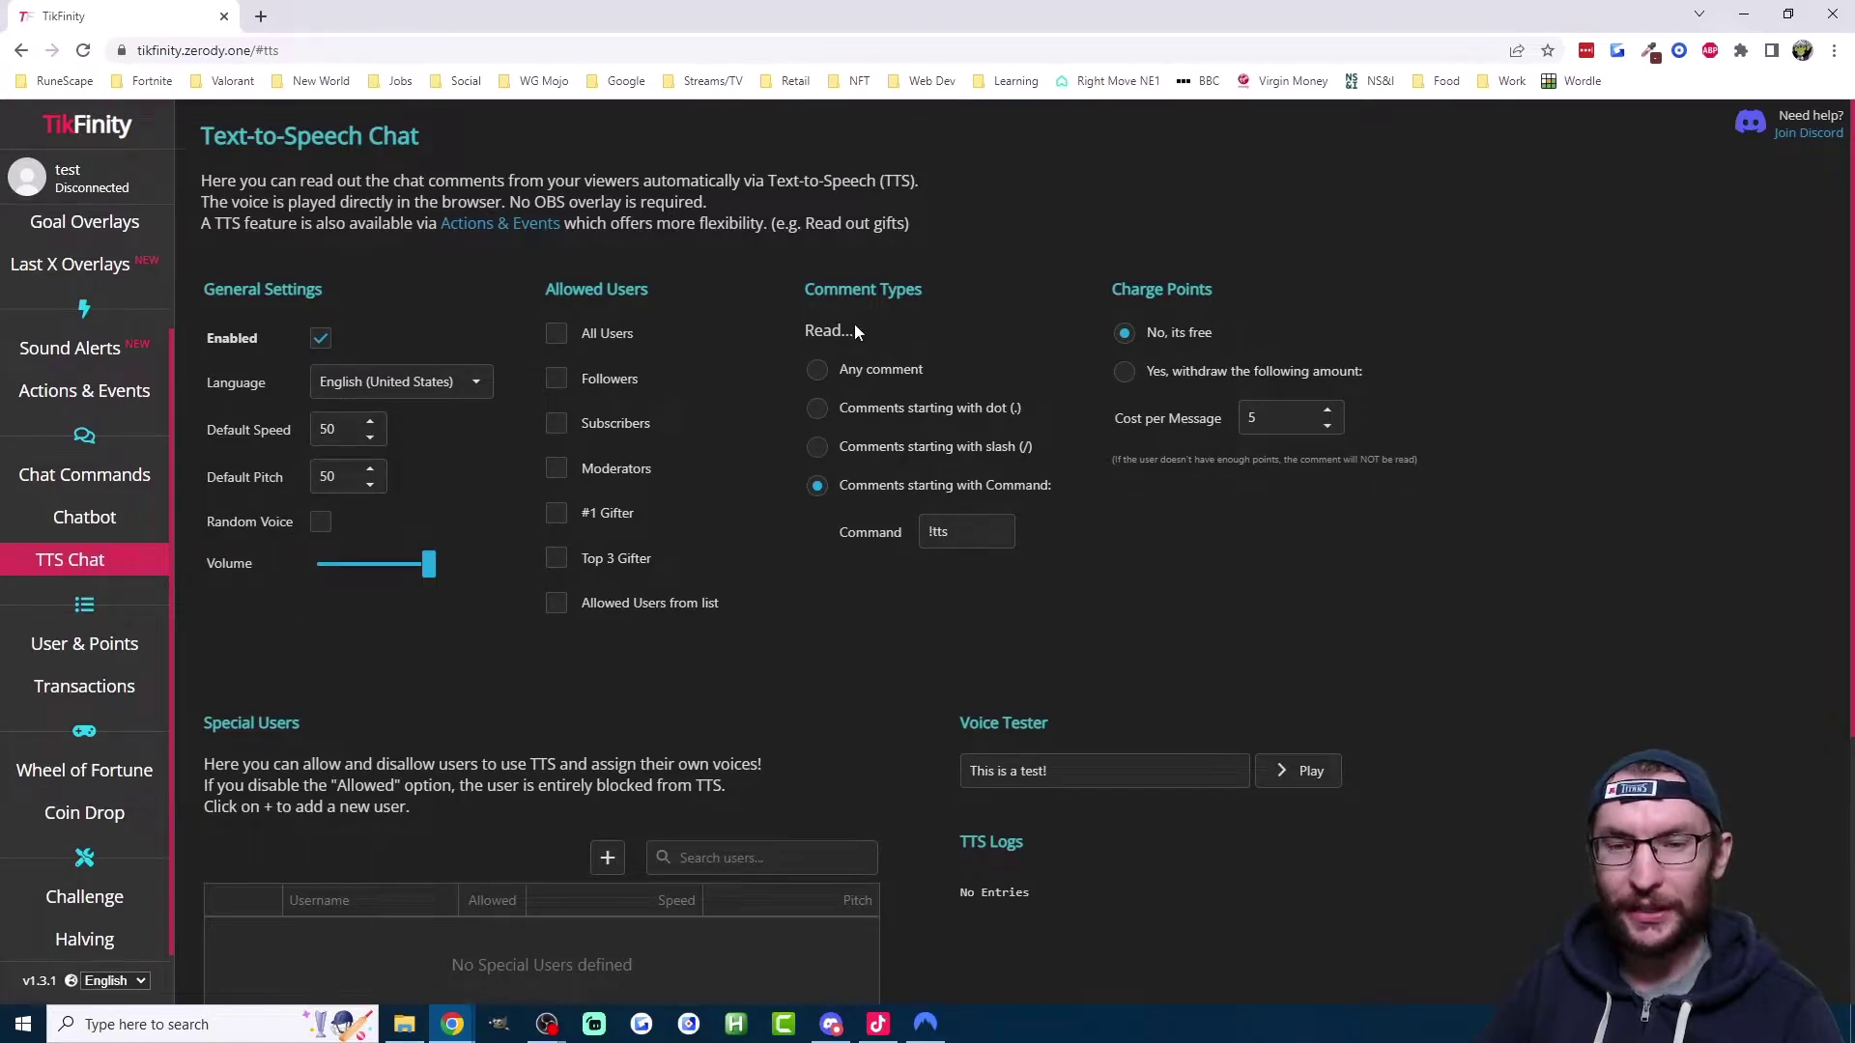
Step: Play the 'This is a test!' sample in the TTS Voice Tester
left_click_drag(809, 276, 1063, 531)
left_click(1053, 539)
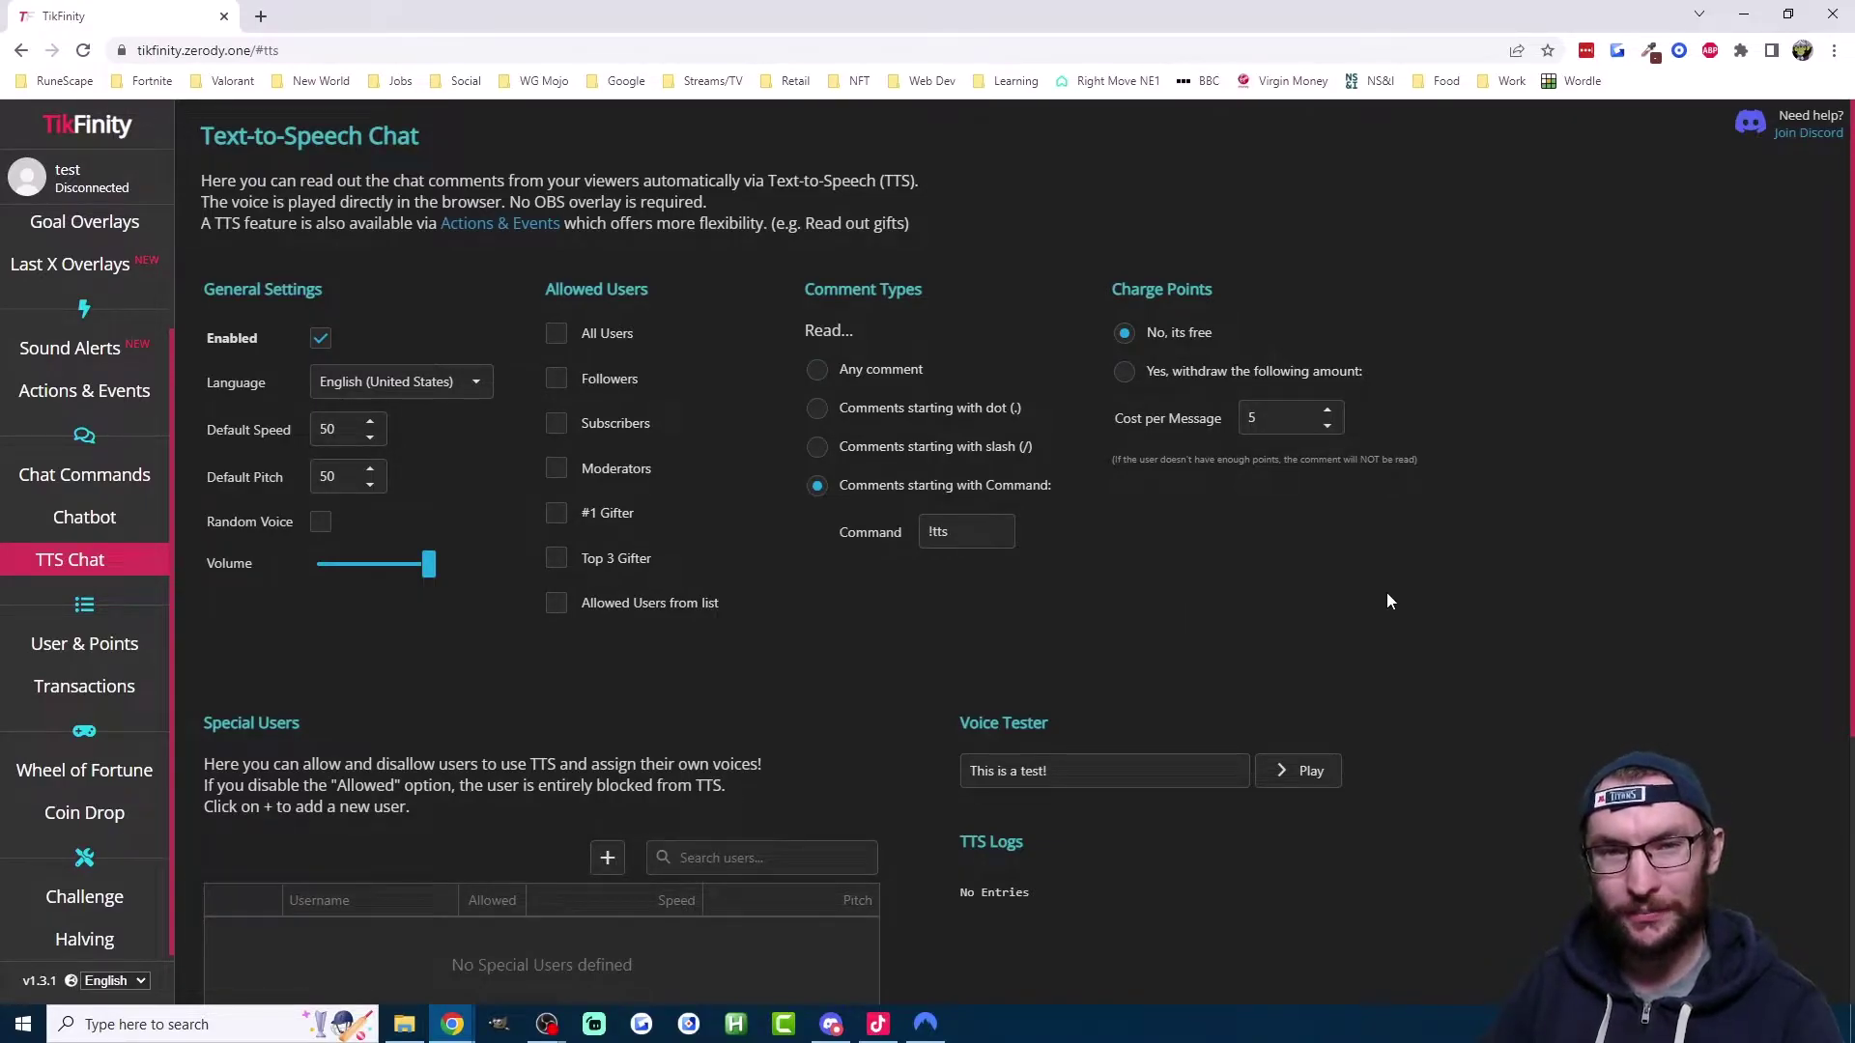
left_click(1312, 779)
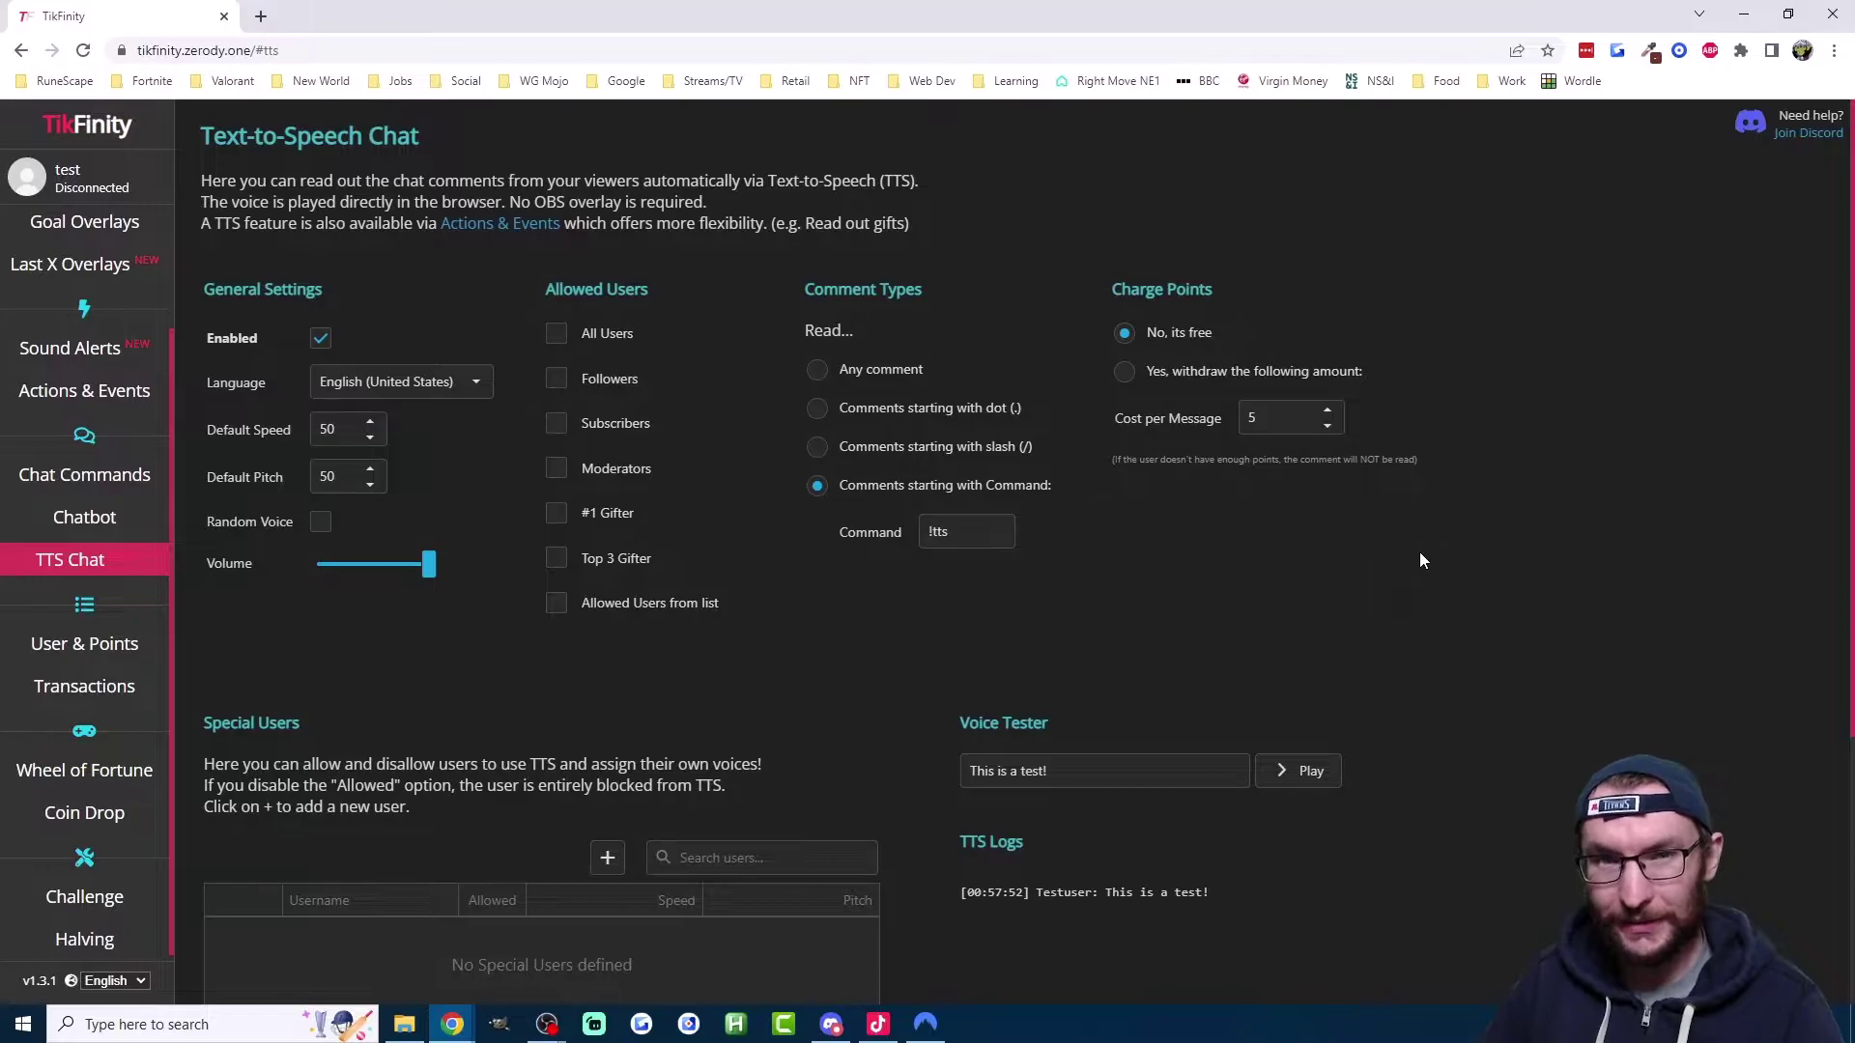
scroll(86, 387, "up", 3)
Step: In Setup, go over the points per coin, points per chat minute and subscriber bonus ratio values
left_click(97, 279)
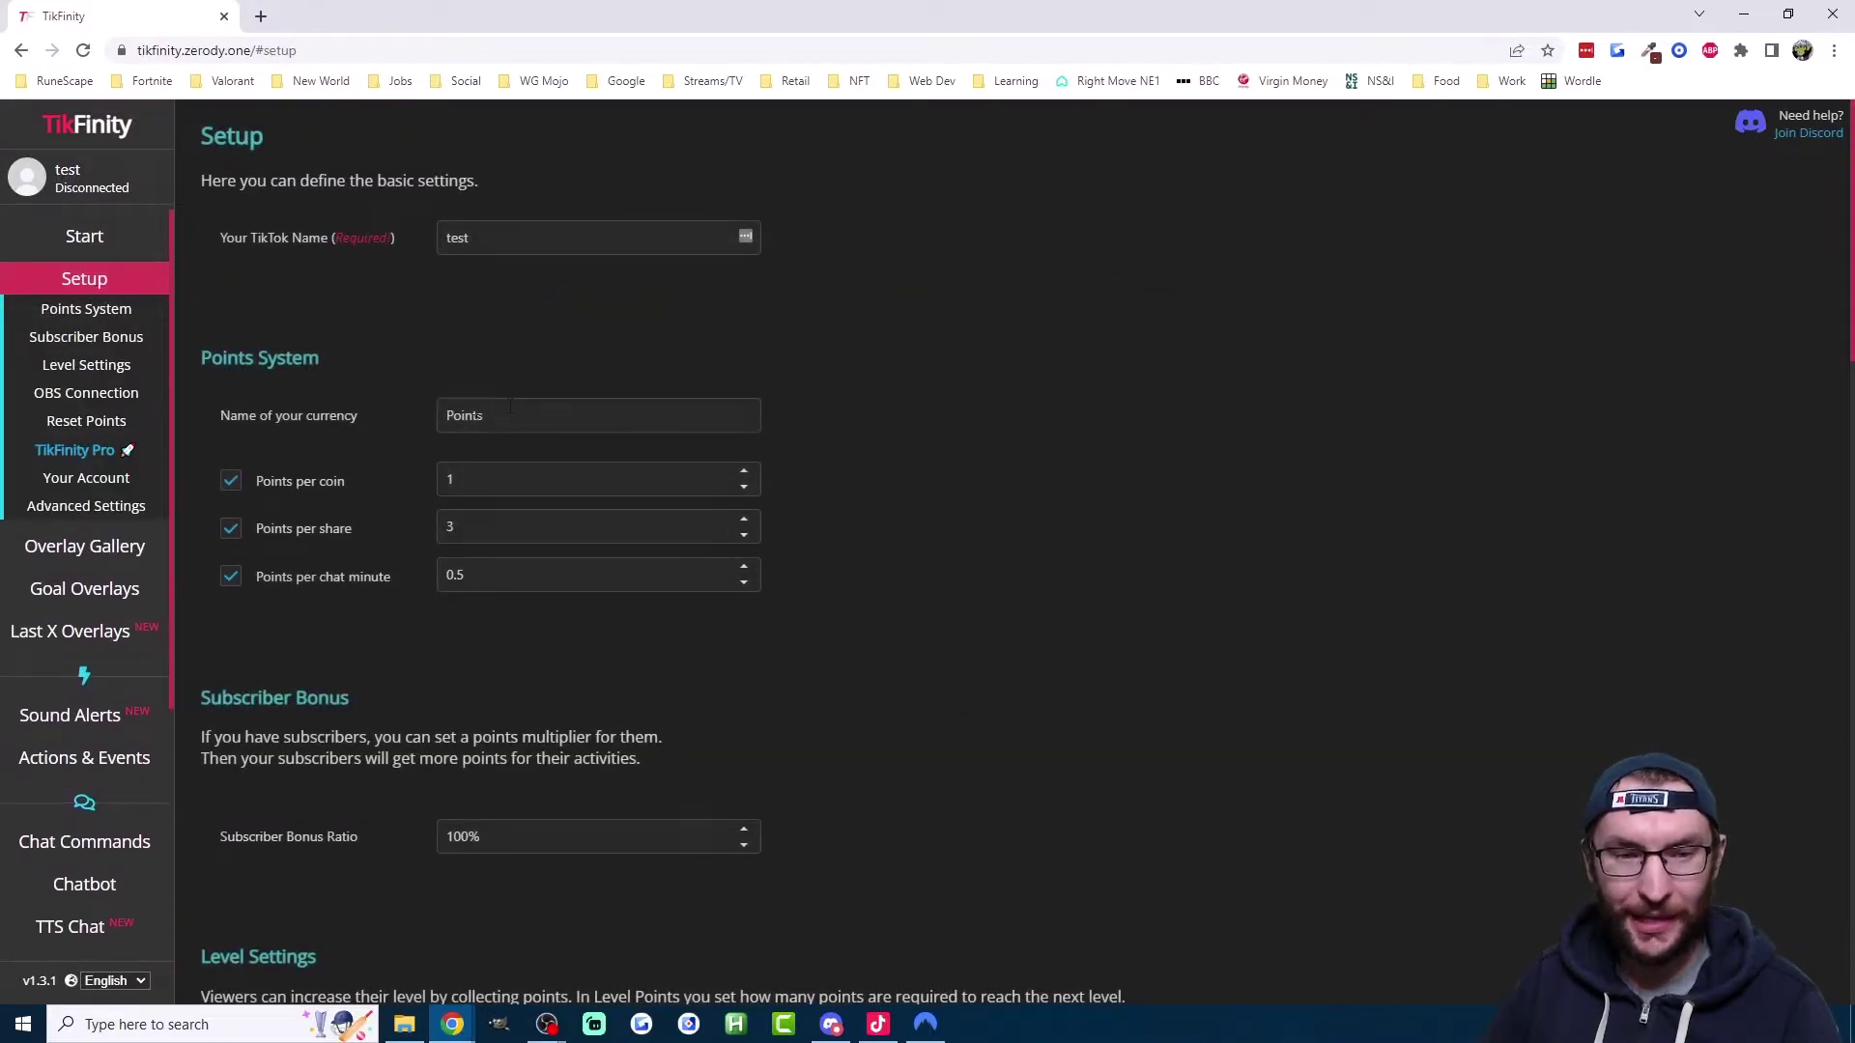
left_click(470, 481)
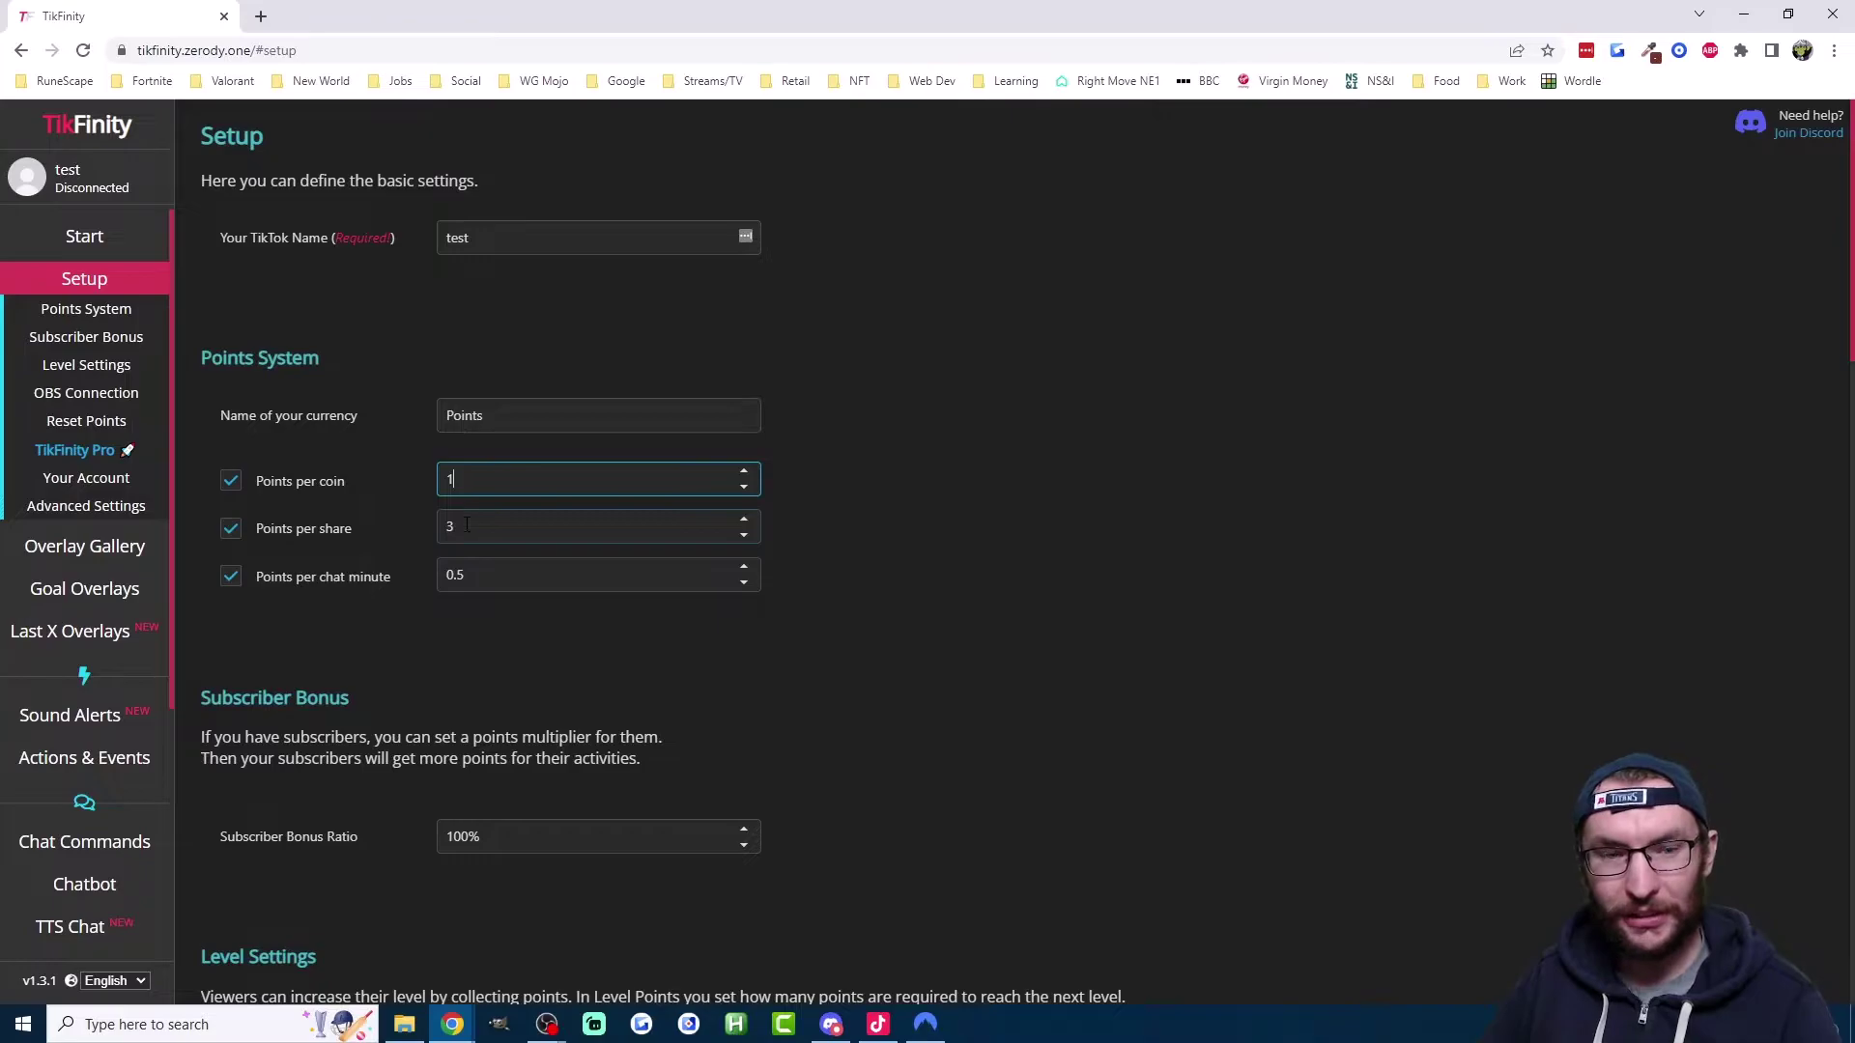
double_click(470, 580)
left_click(476, 580)
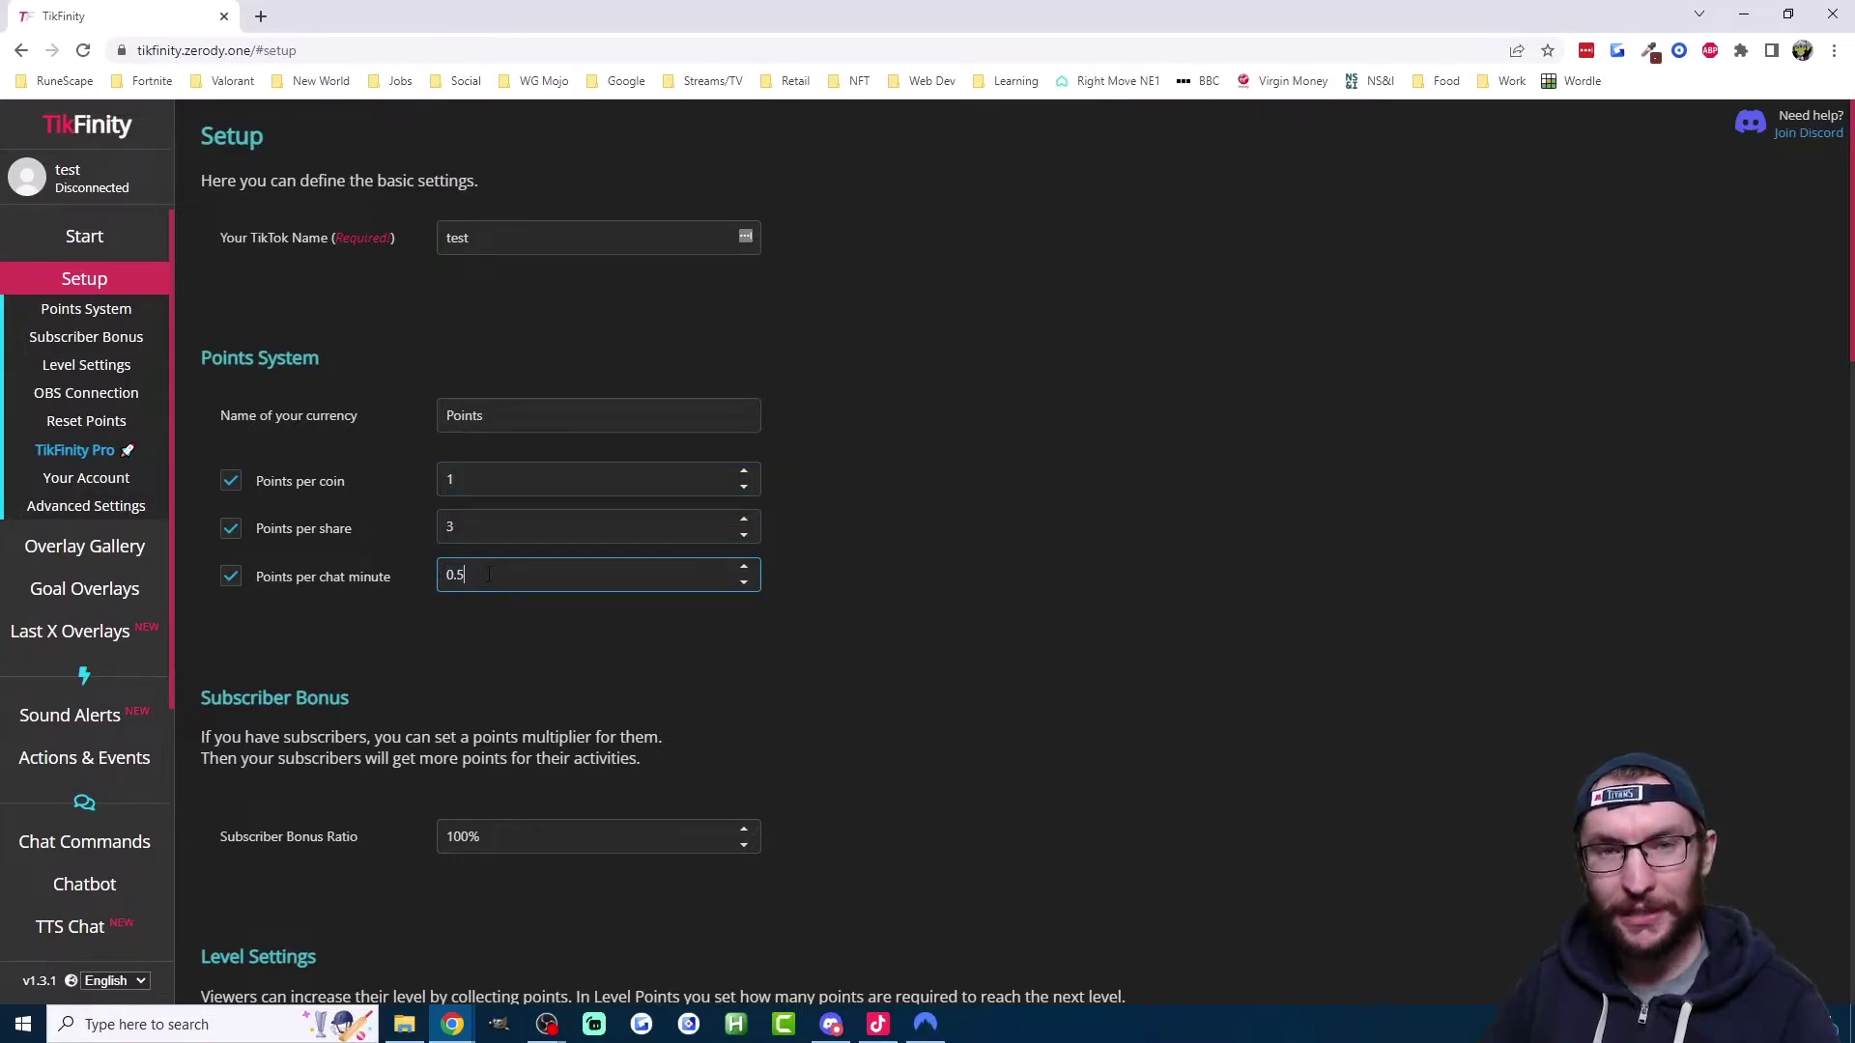
scroll(512, 574, "down", 3)
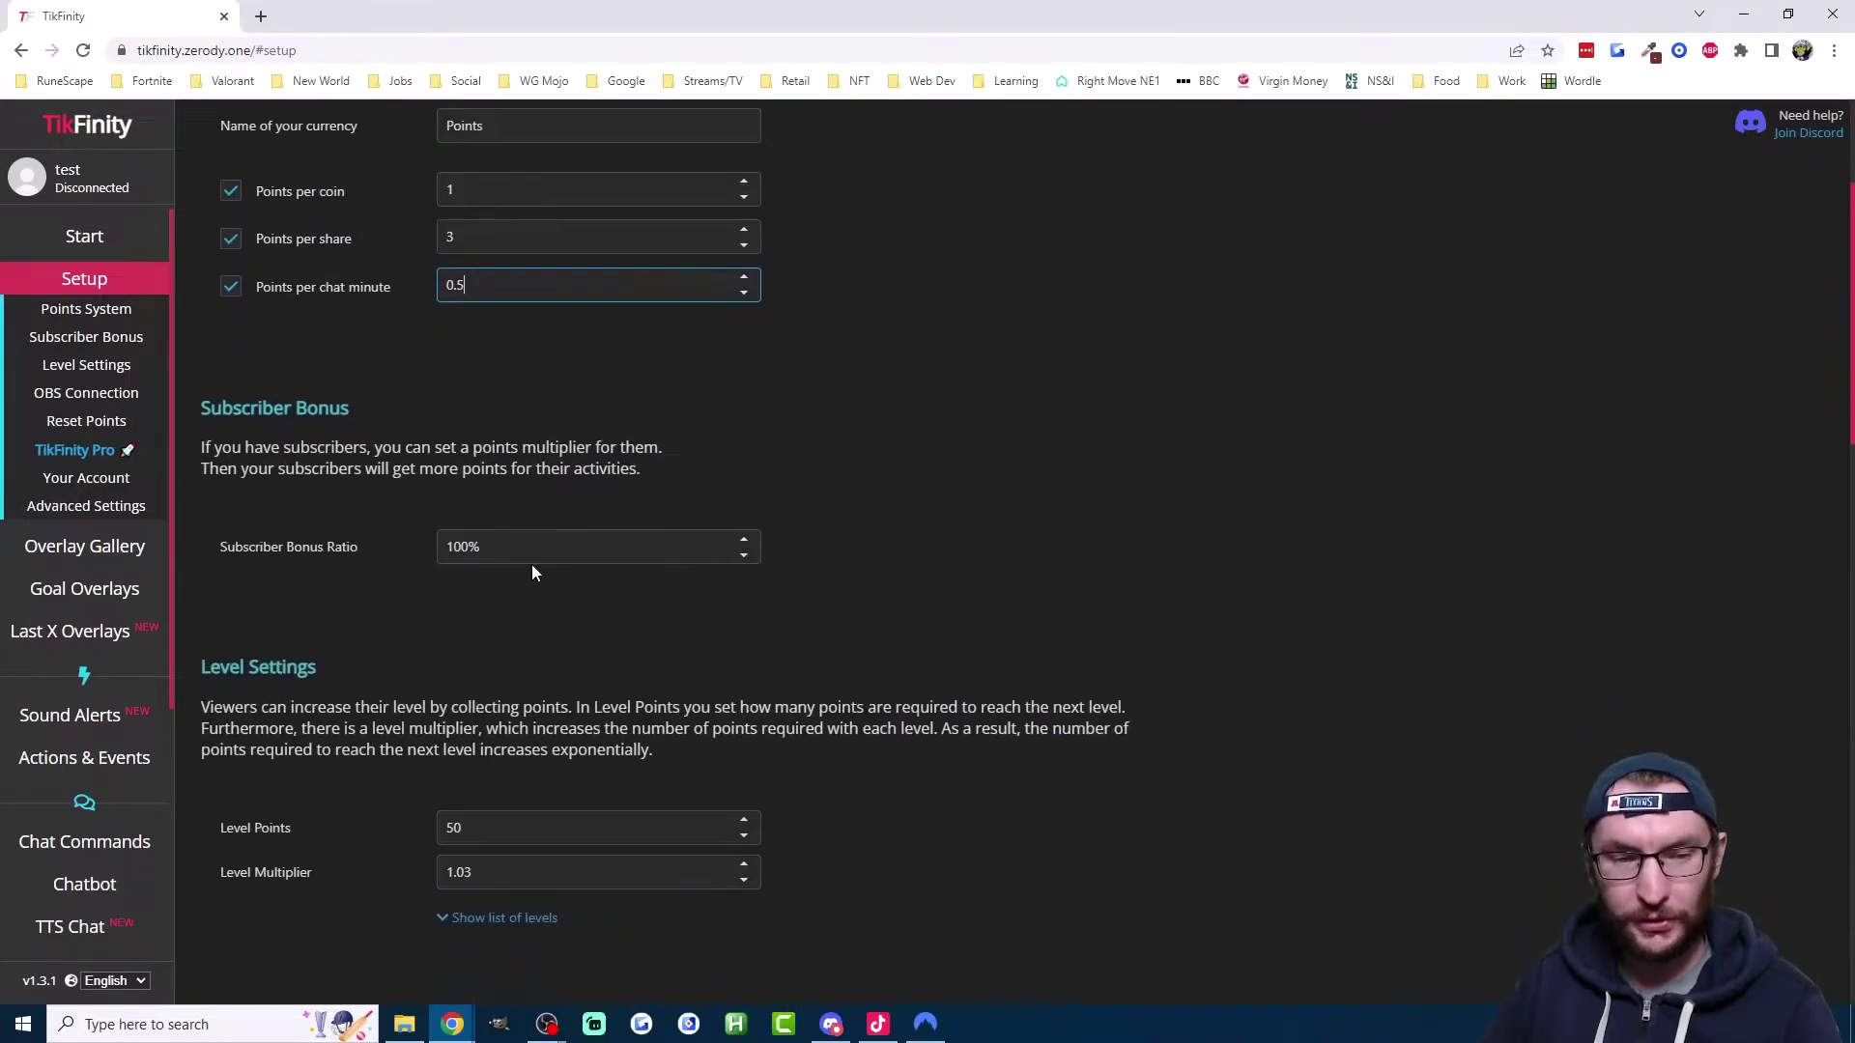
left_click(503, 546)
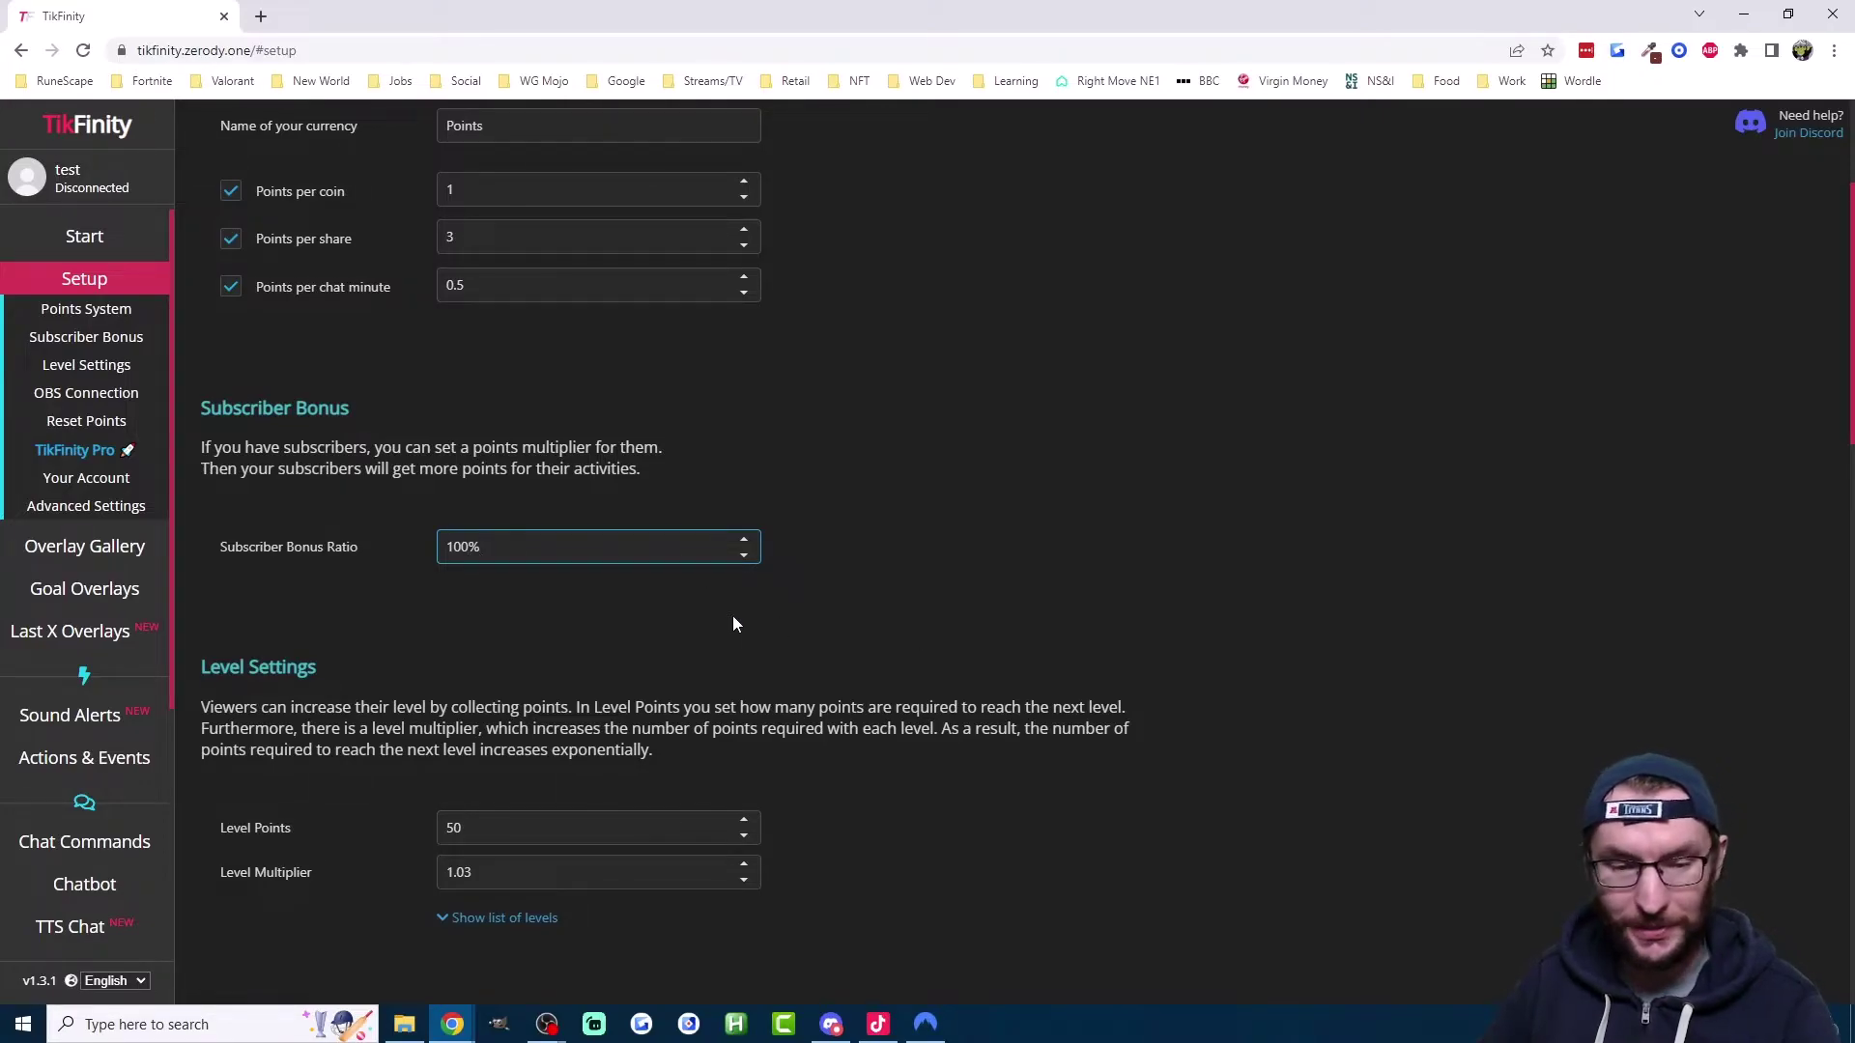
scroll(677, 676, "down", 2)
Step: Show the list of levels and set the Level Multiplier to 1.04
left_click(531, 726)
scroll(729, 663, "down", 2)
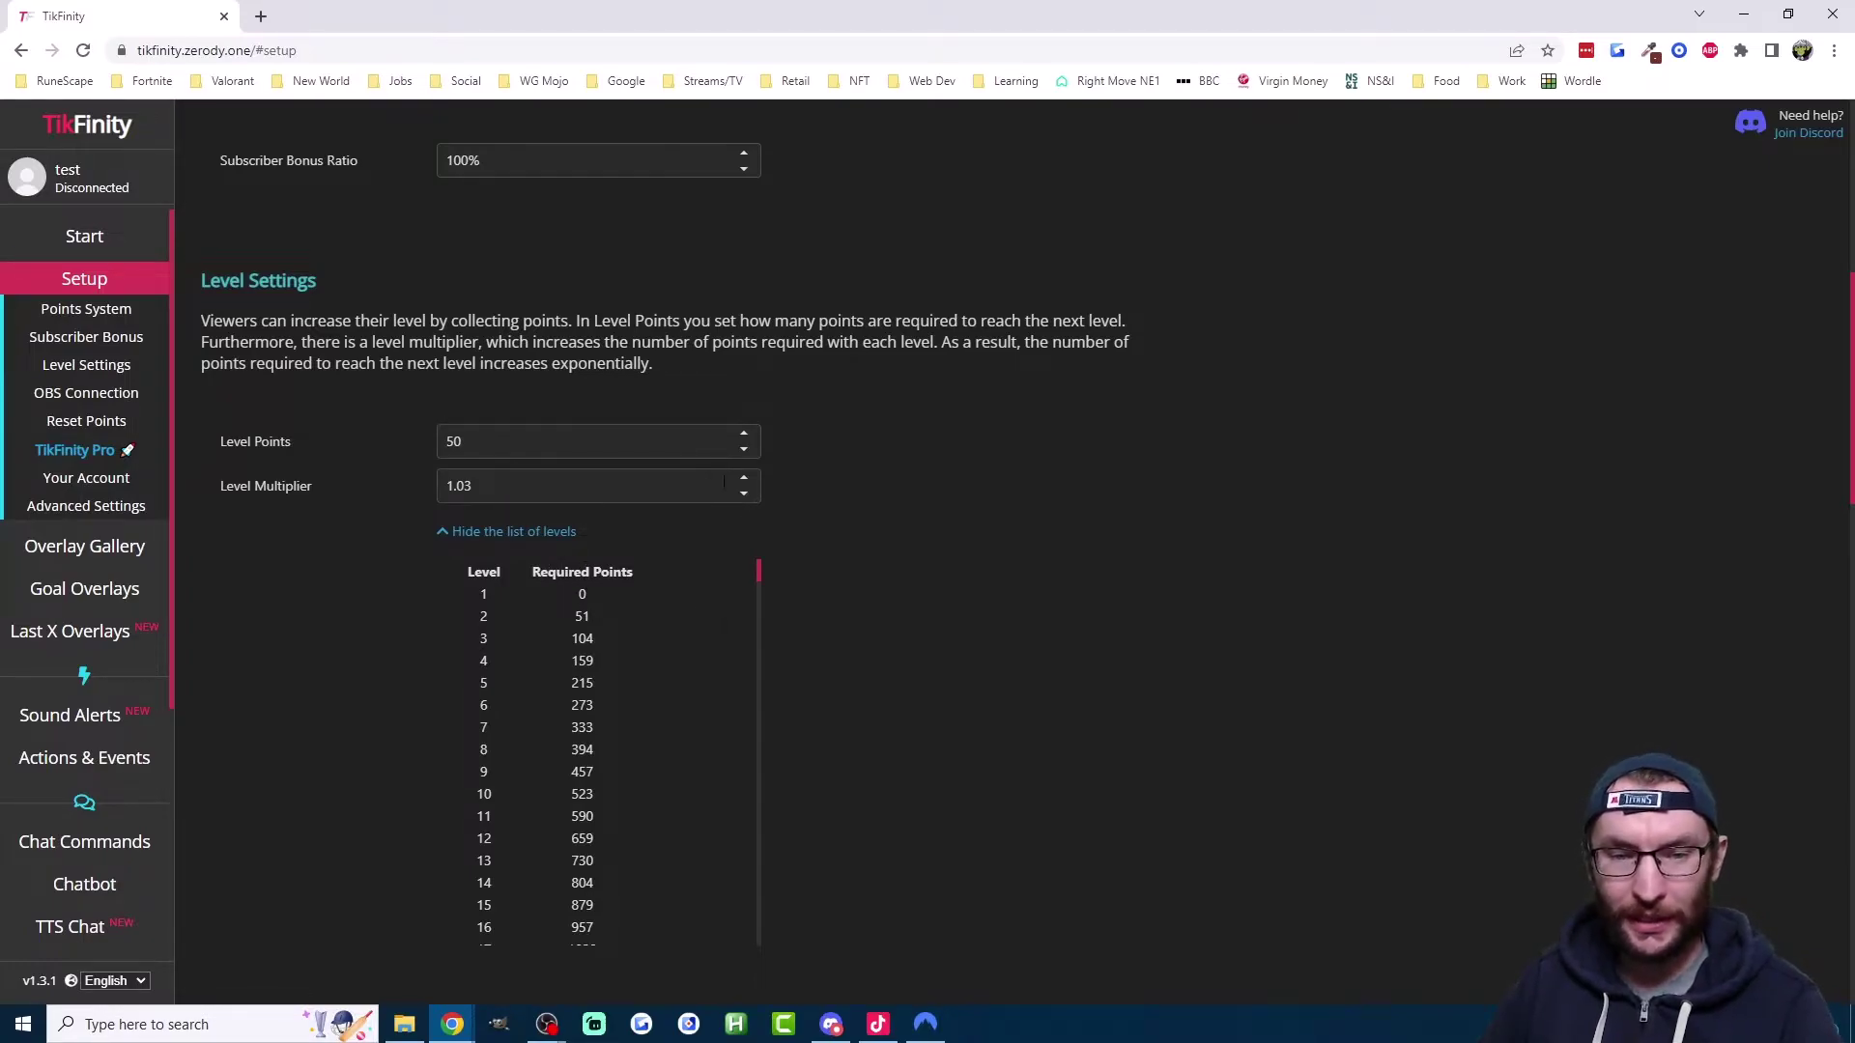
left_click(742, 494)
left_click(745, 480)
left_click(744, 478)
left_click(744, 478)
left_click(743, 496)
left_click(548, 442)
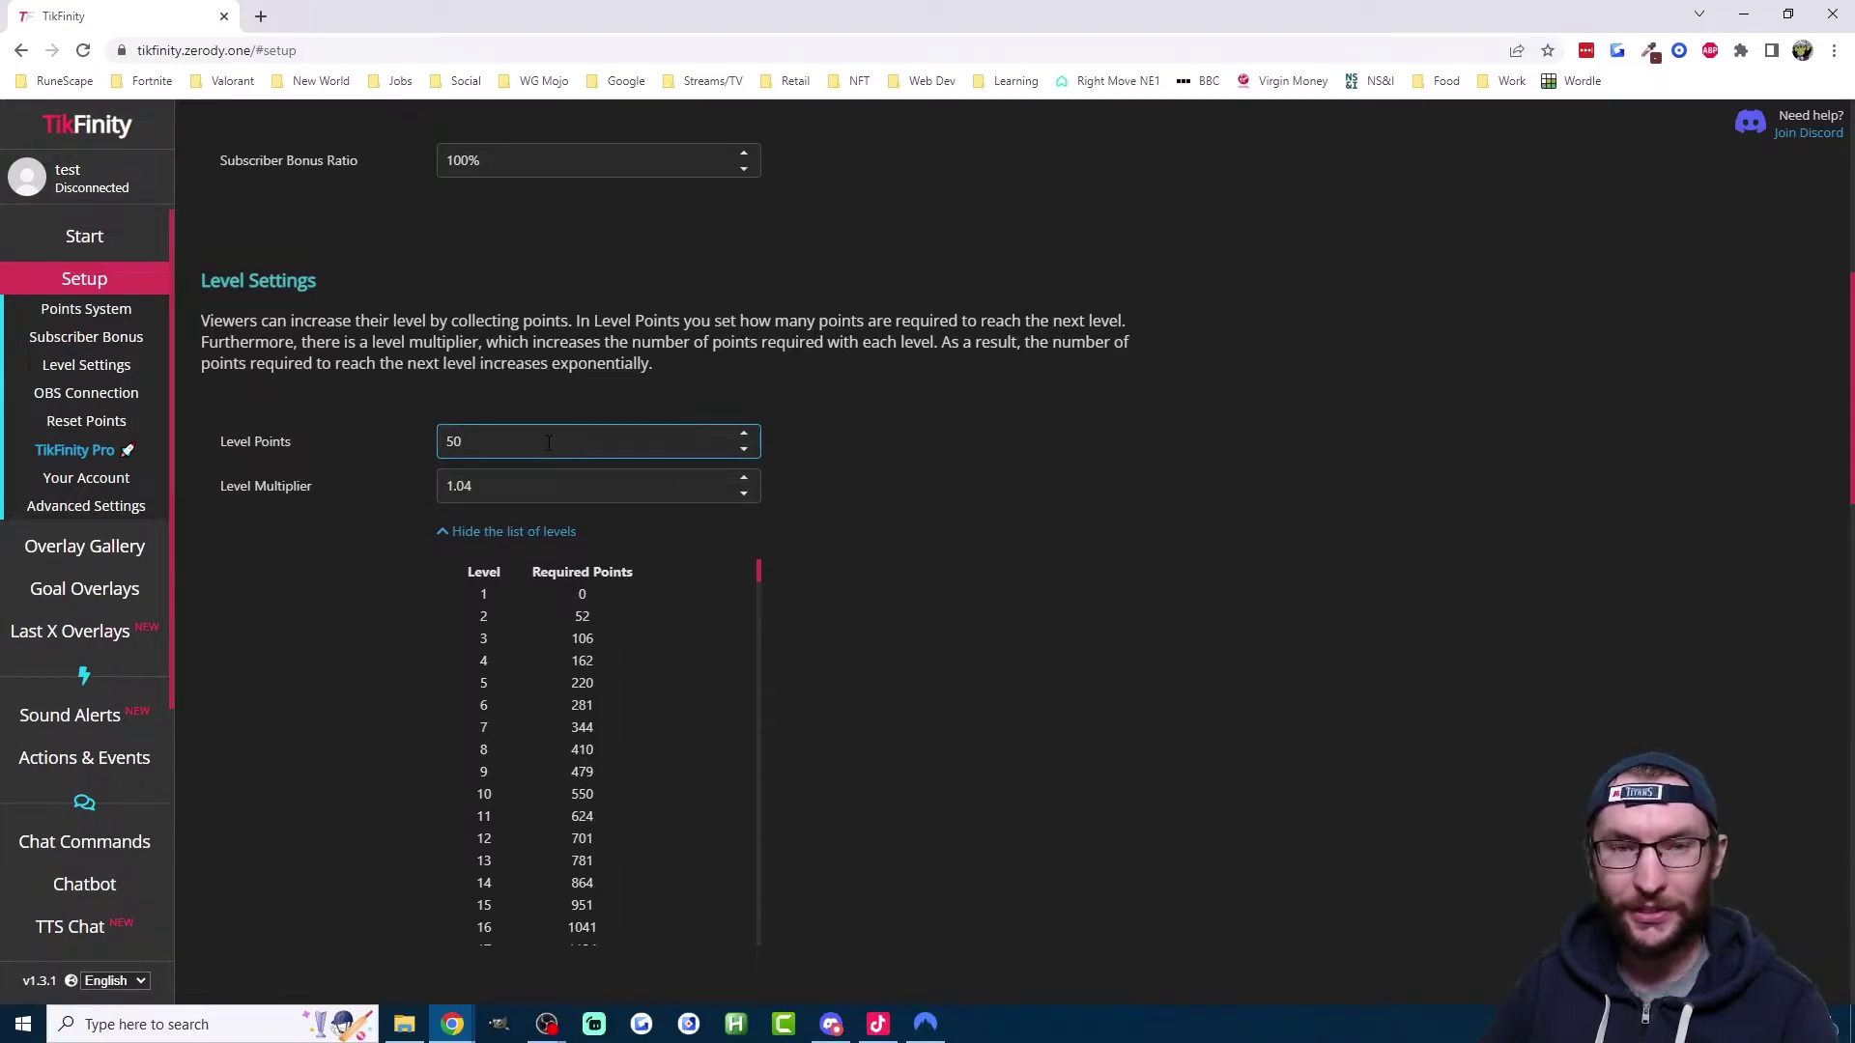
left_click(973, 479)
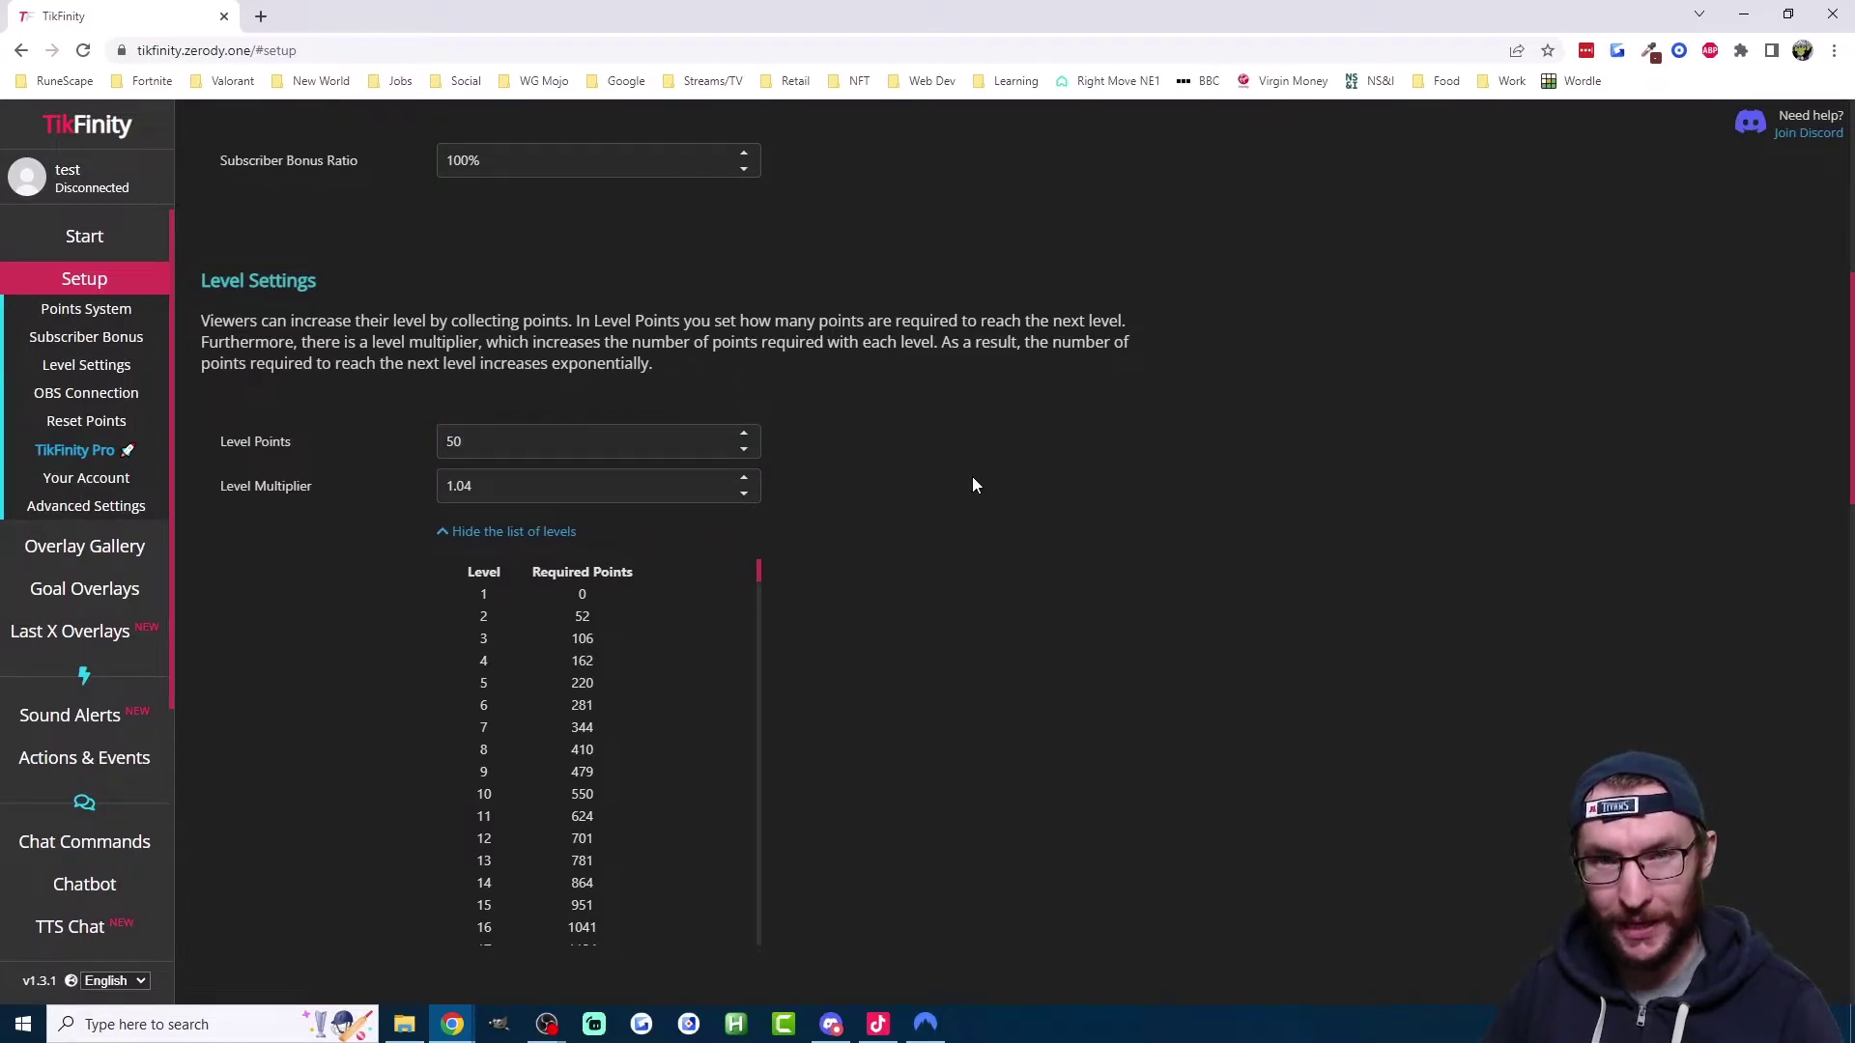
Step: Give the Age Command action a 5-point cost with Remove points, and save it
left_click(121, 759)
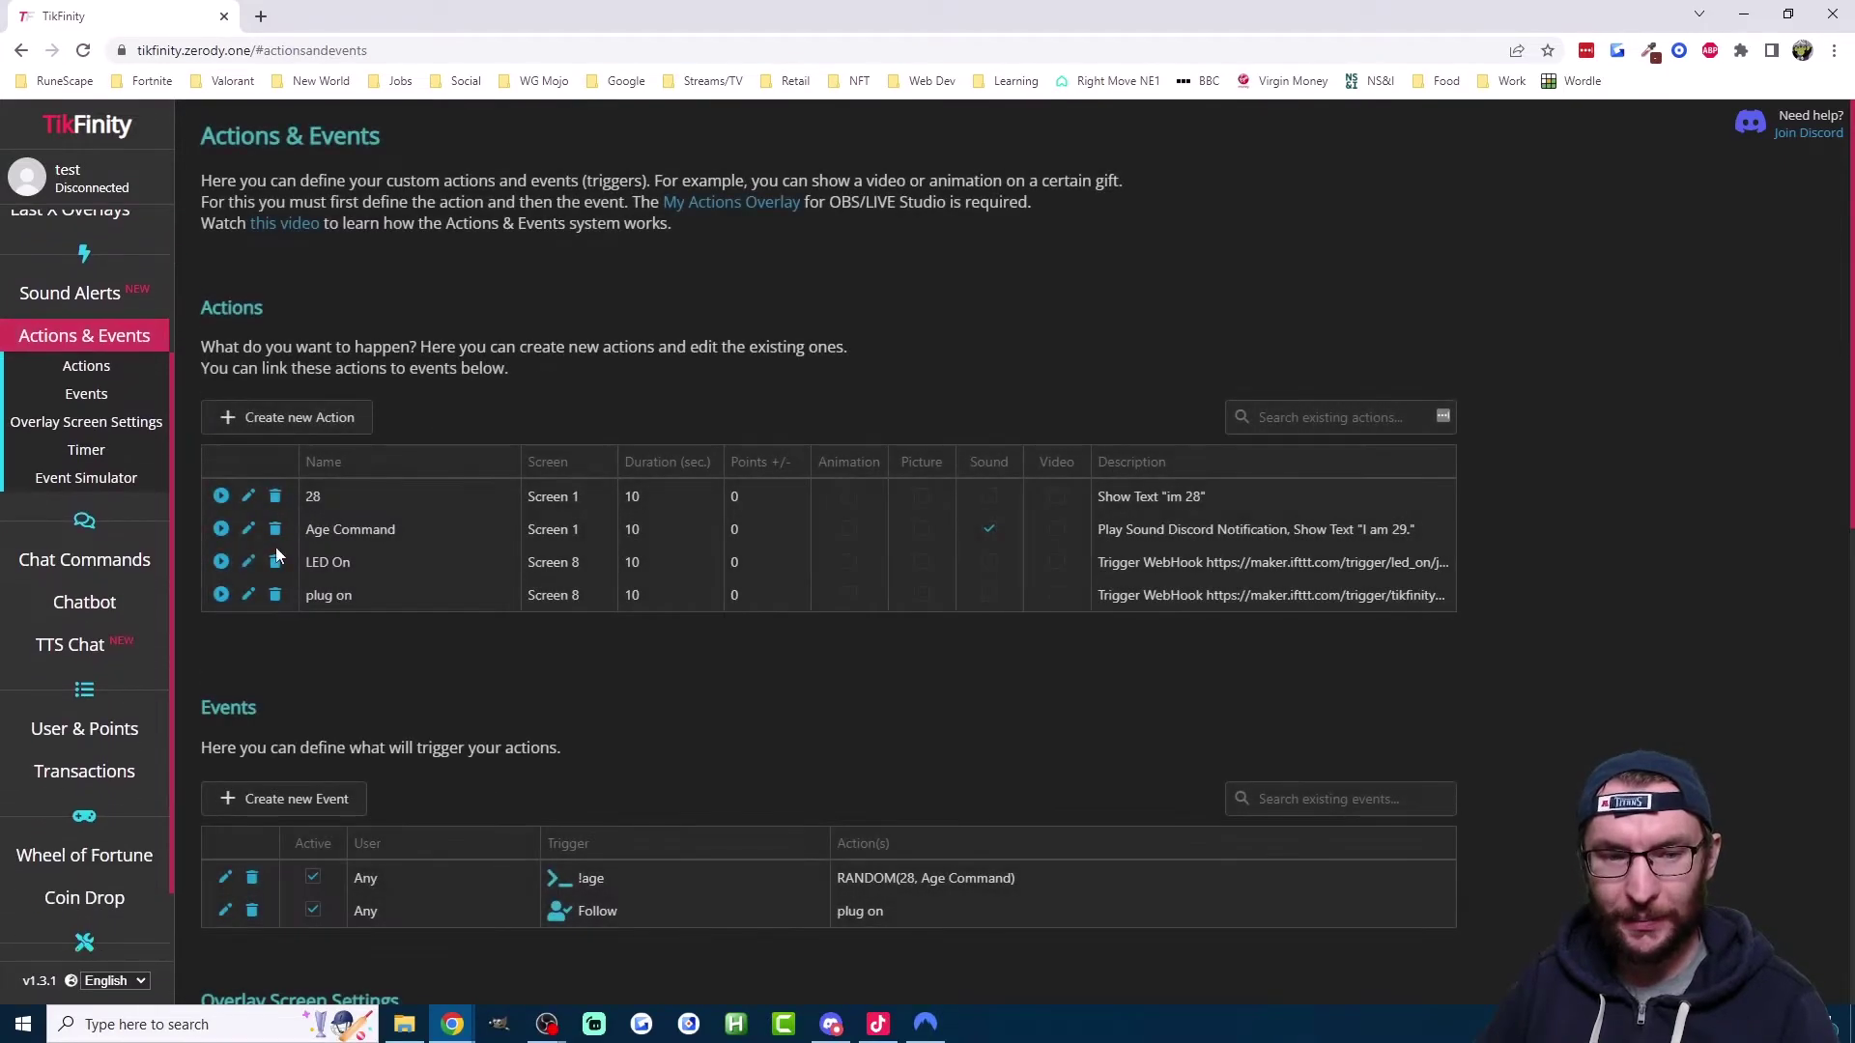
left_click(247, 537)
scroll(769, 589, "down", 10)
left_click(724, 465)
left_click(726, 519)
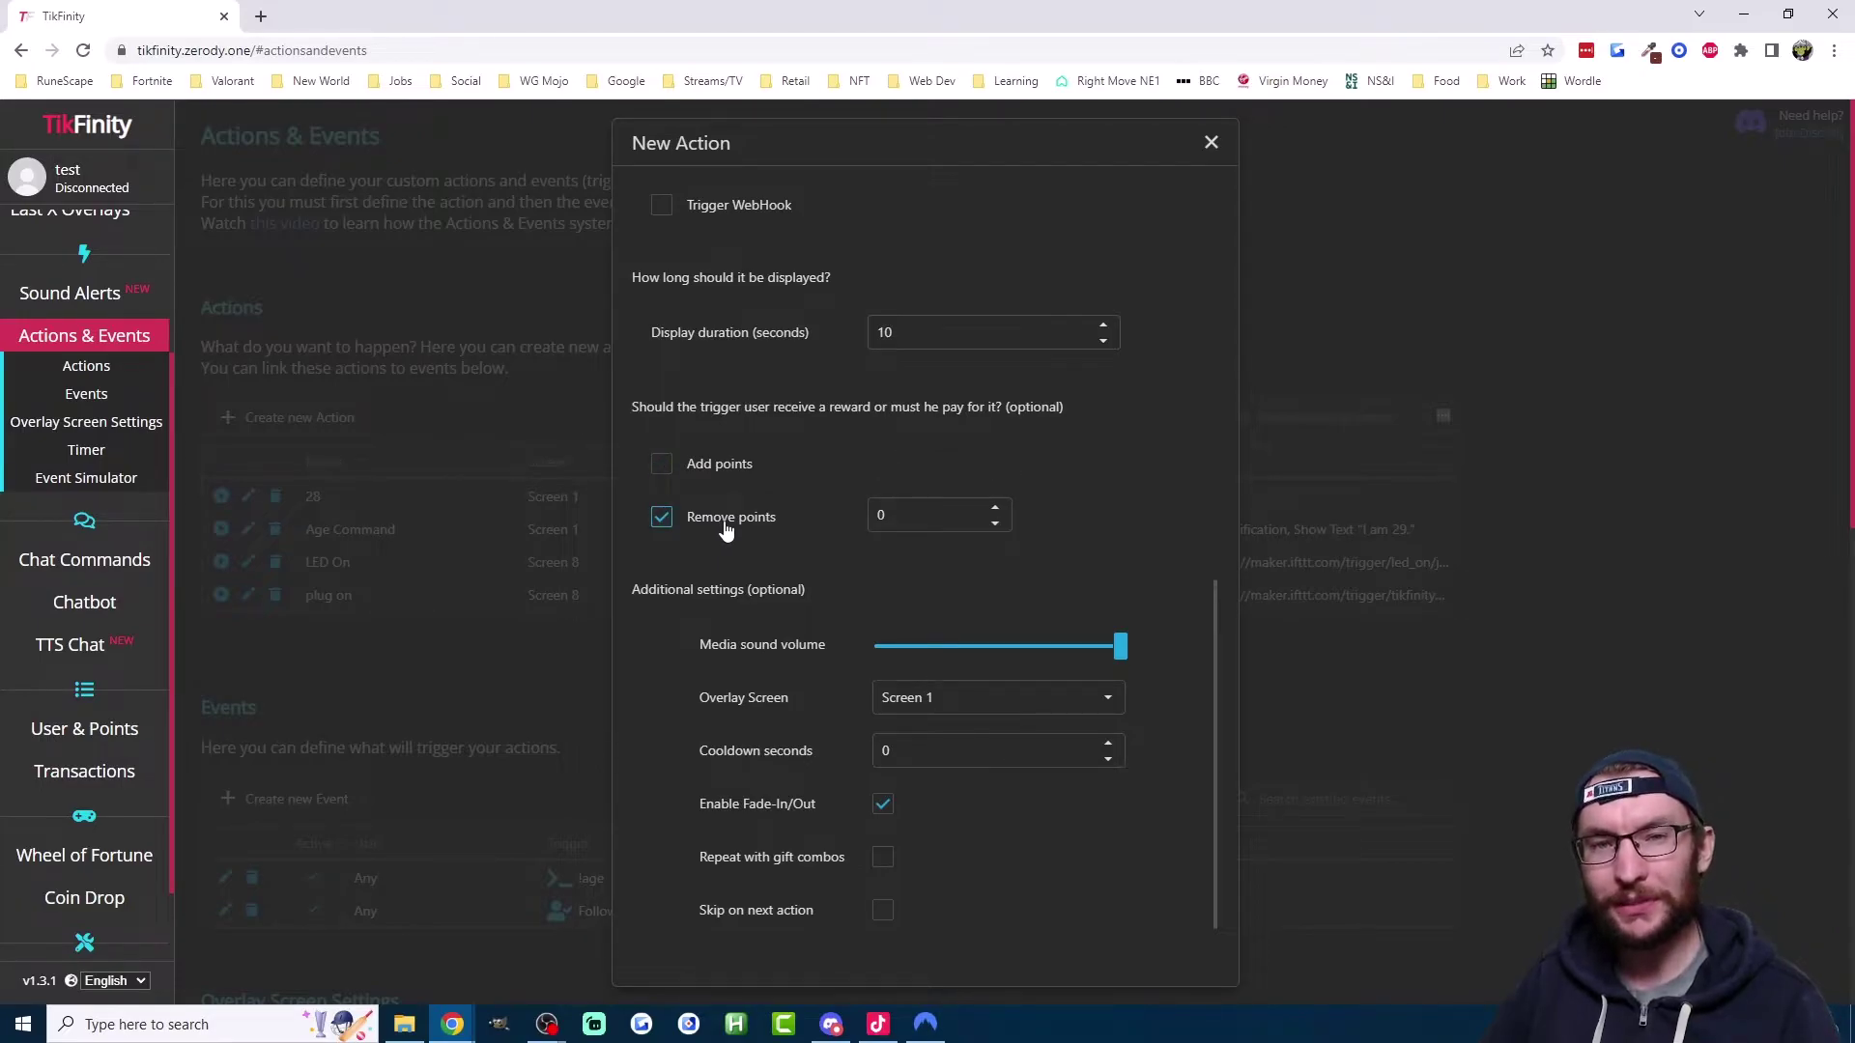
left_click(990, 514)
type("5")
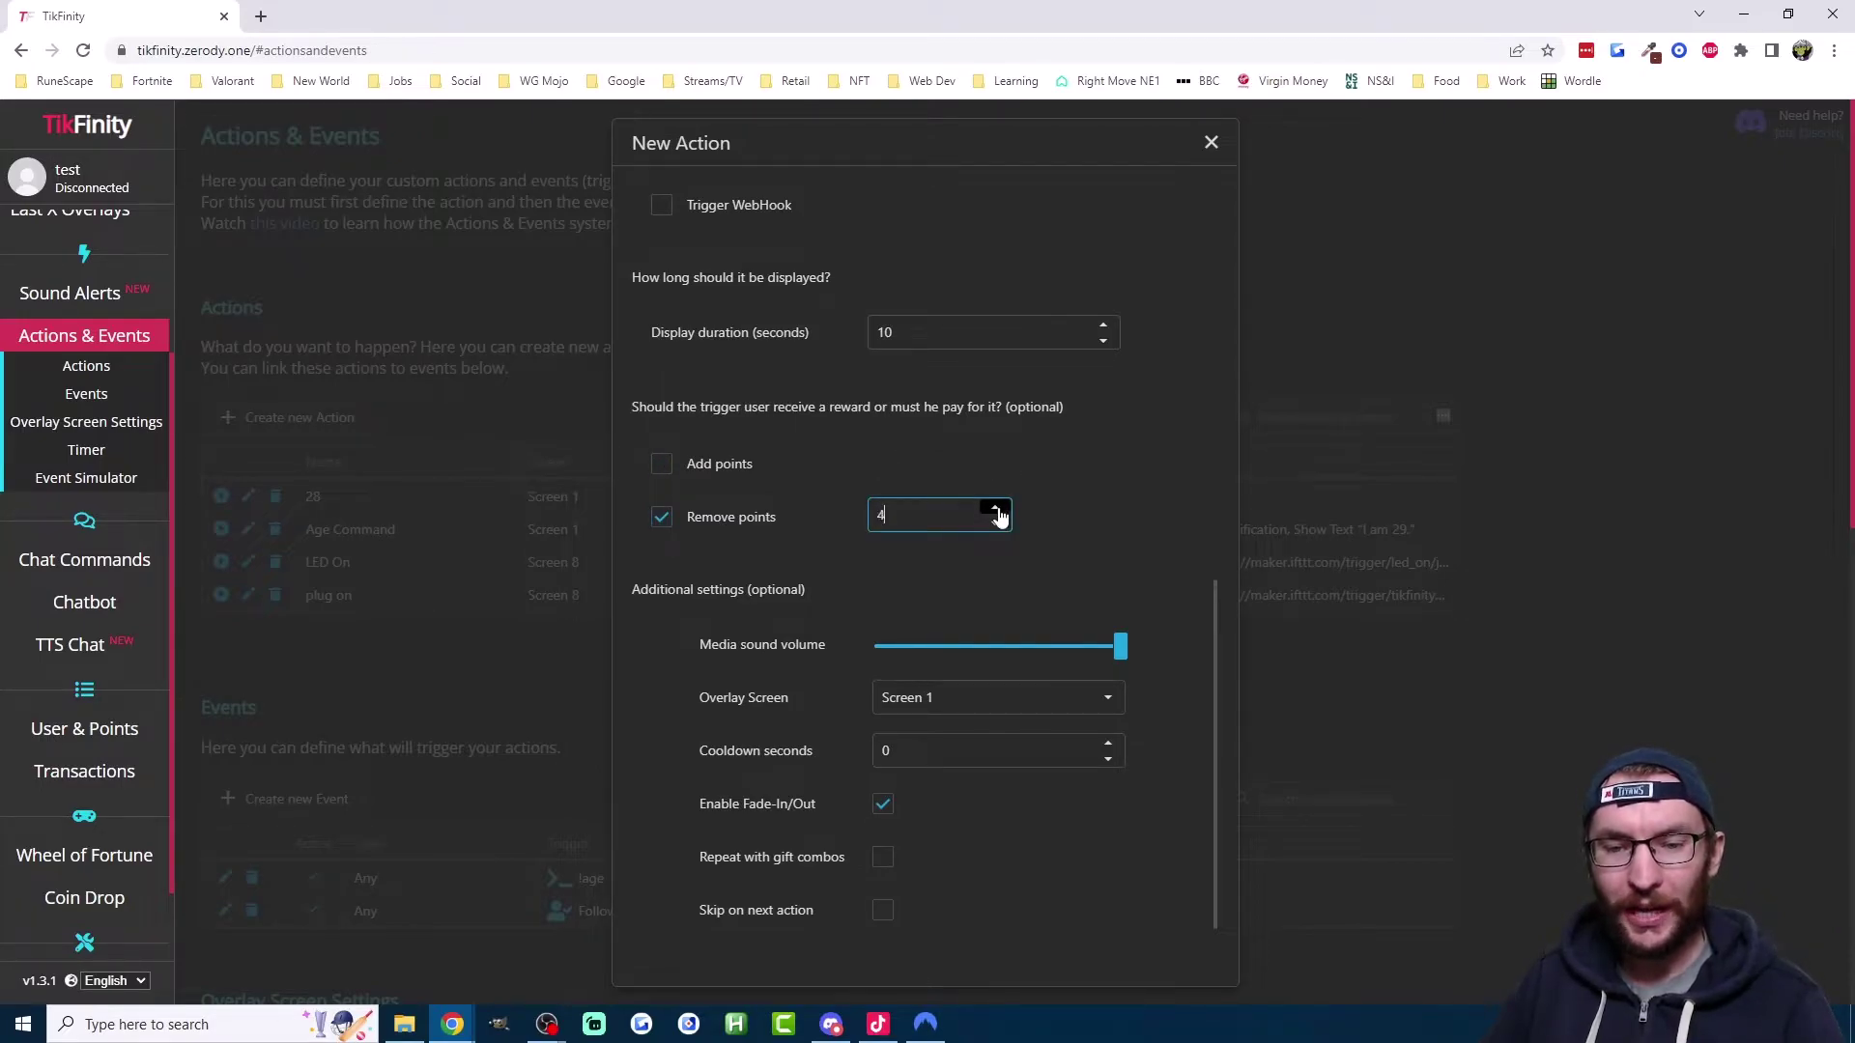
left_click(1068, 545)
scroll(916, 542, "down", 1)
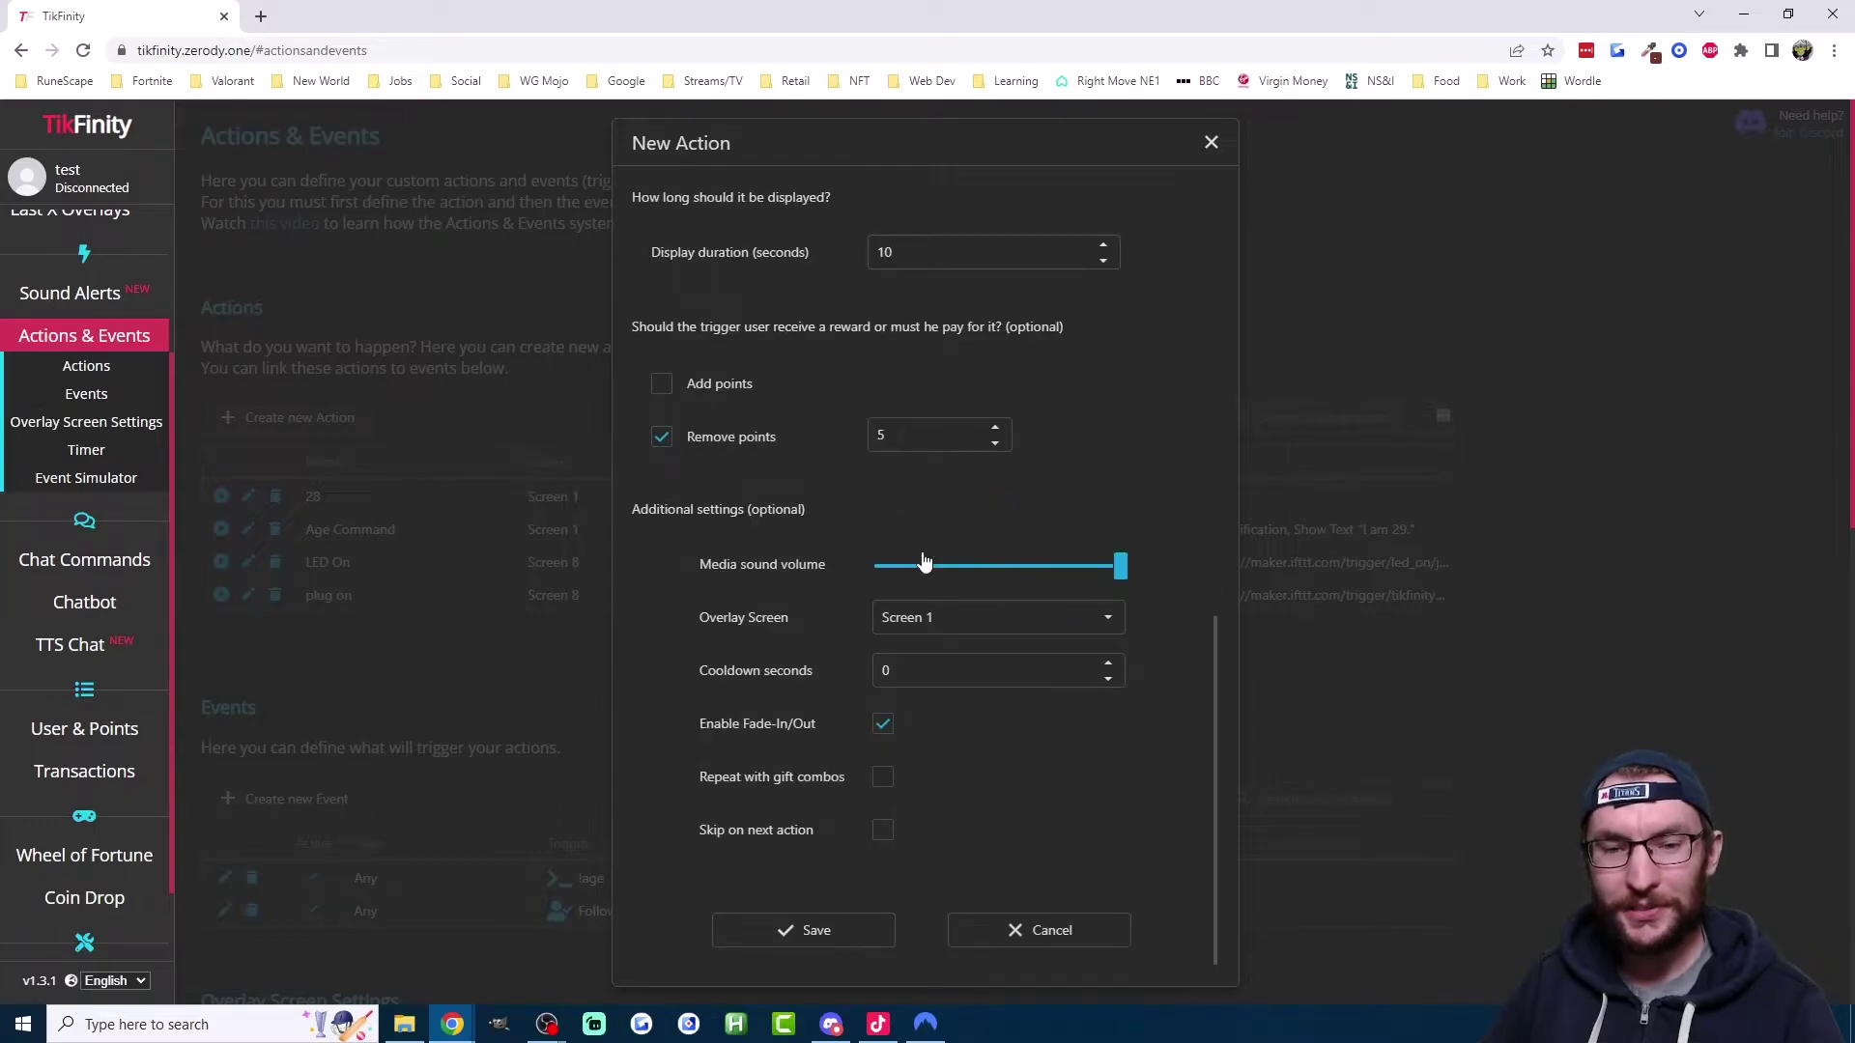
left_click(815, 918)
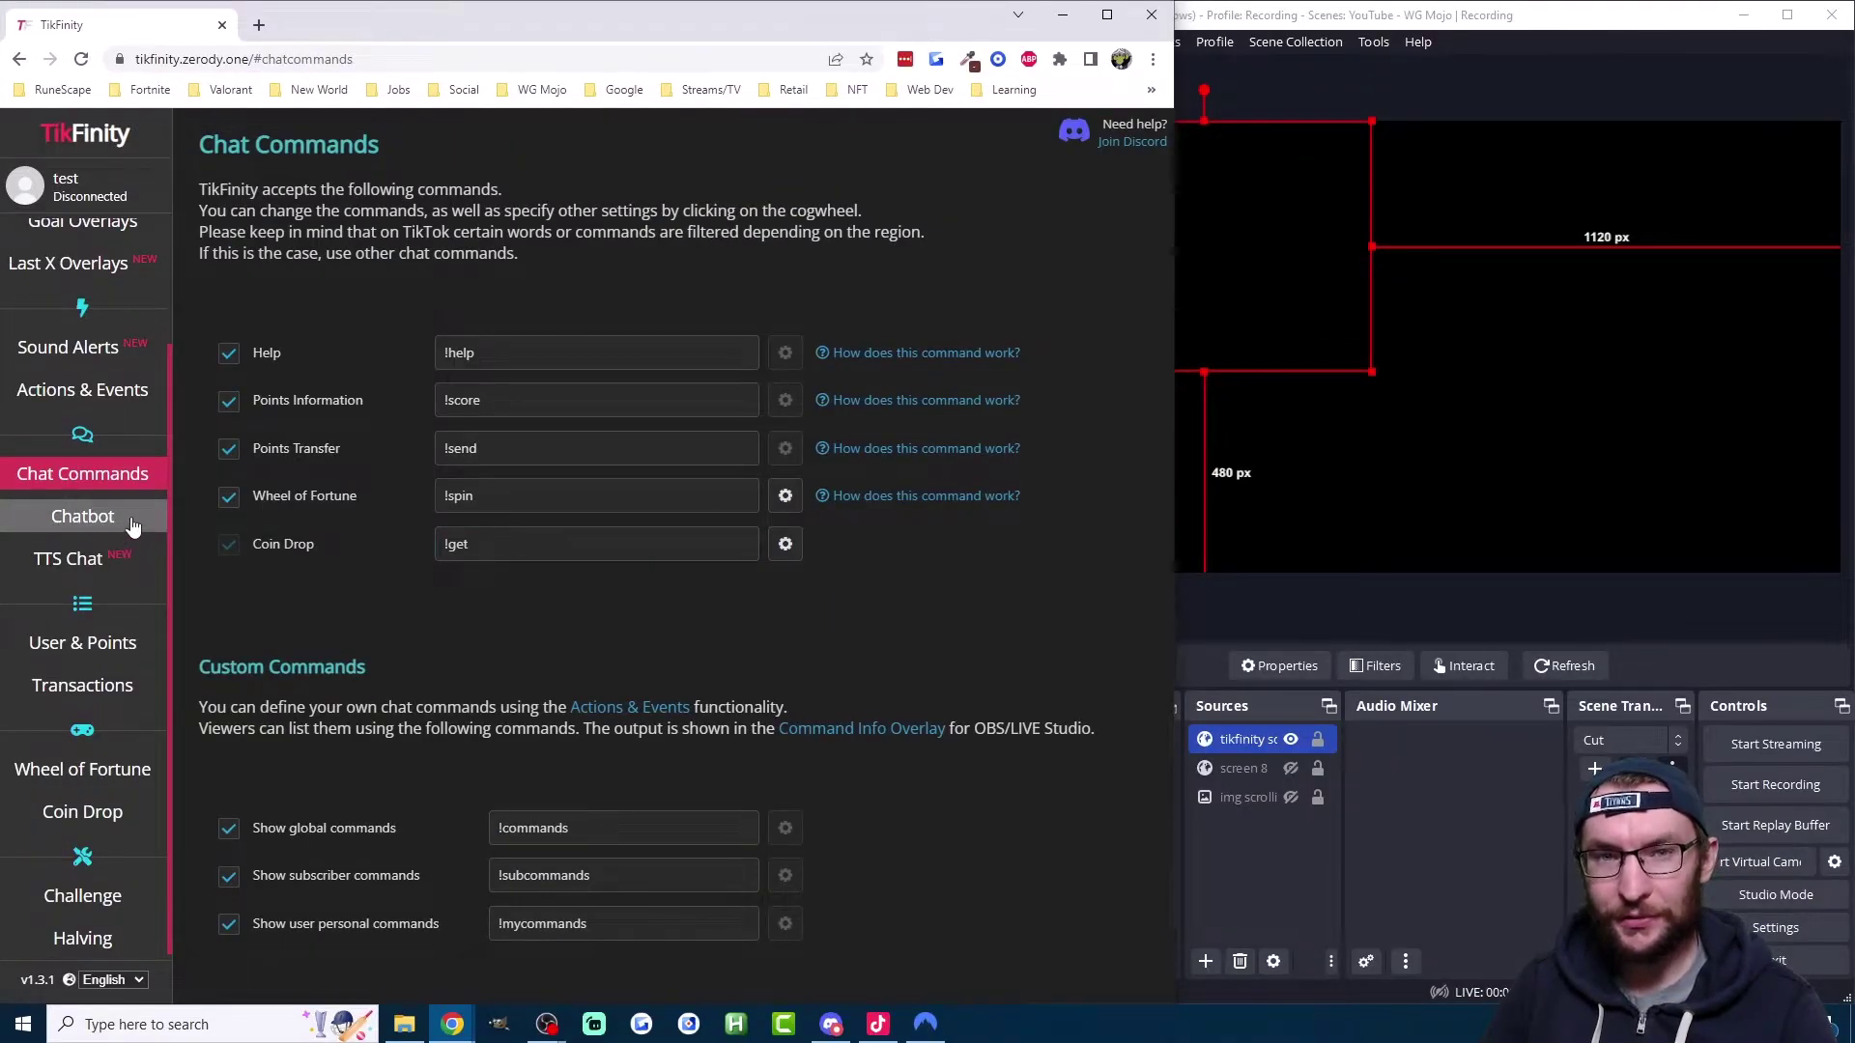
Step: Jump to the User Info Screen entry in the Overlay Gallery and copy its URL
scroll(123, 518, "up", 2)
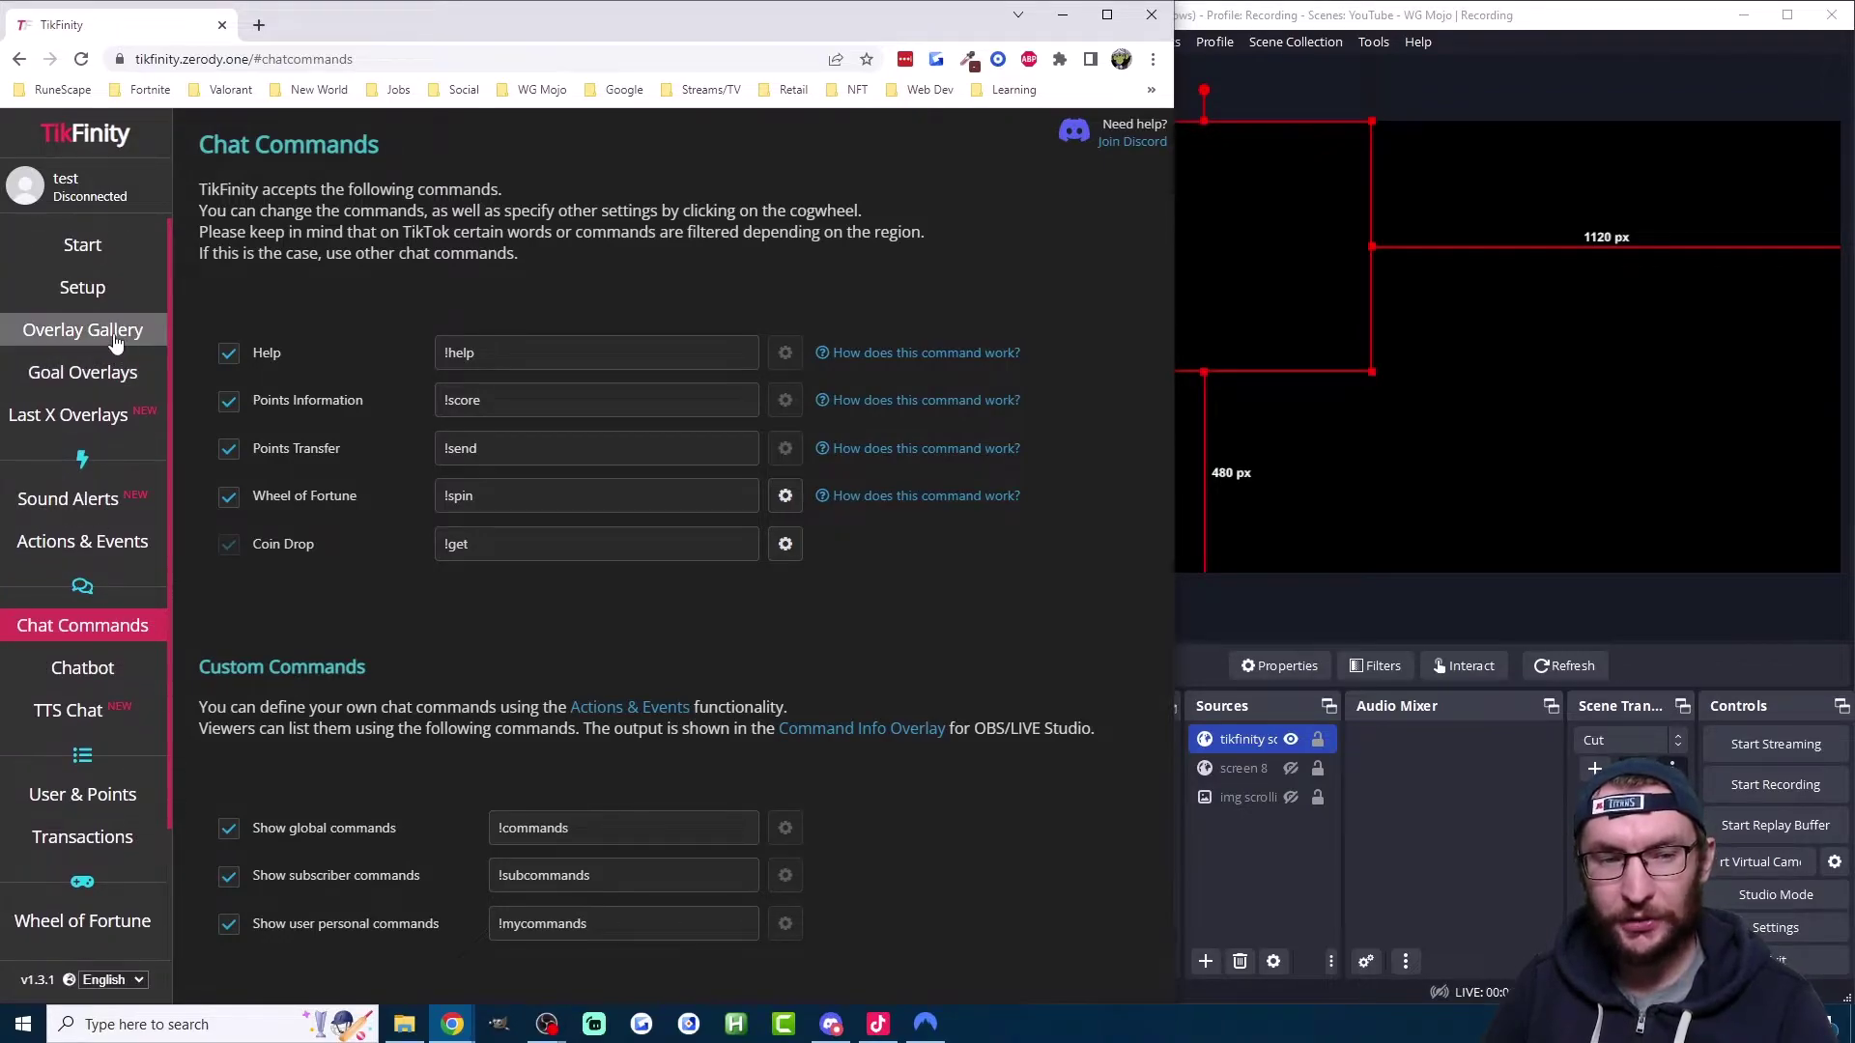
left_click(115, 335)
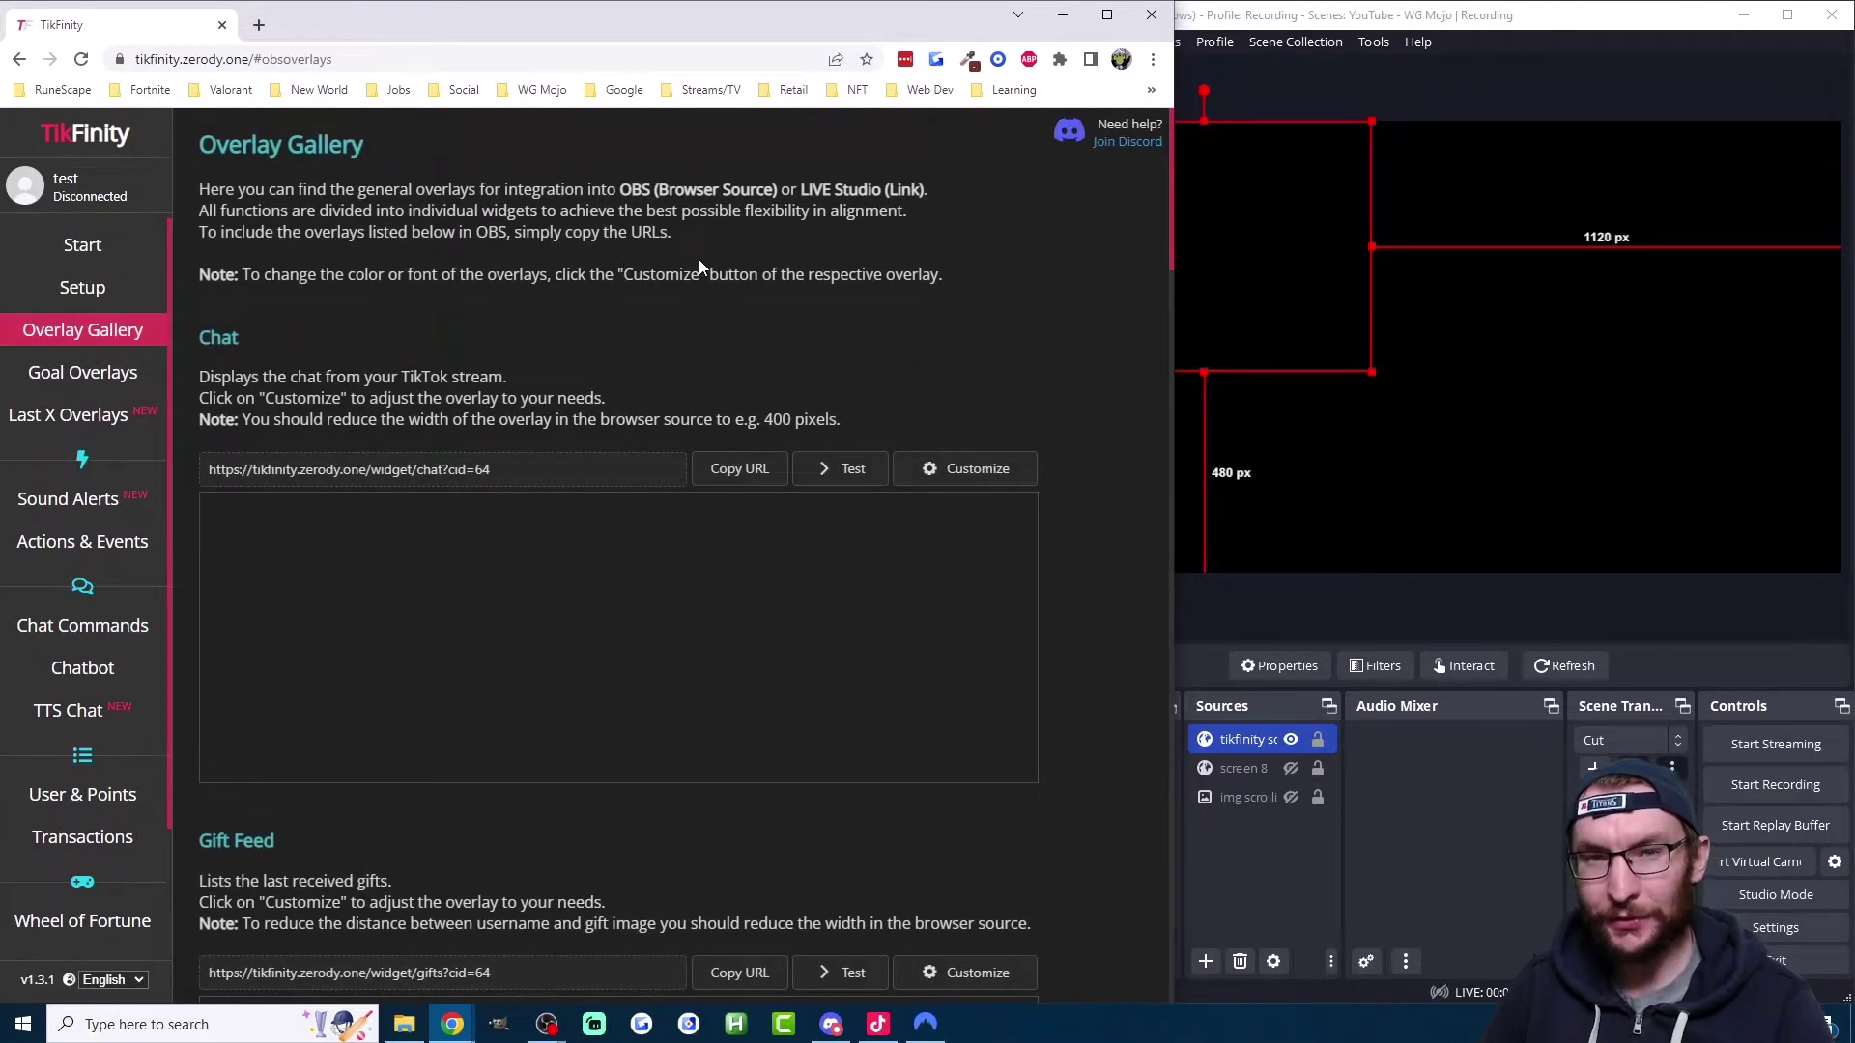
mouse_move(121, 333)
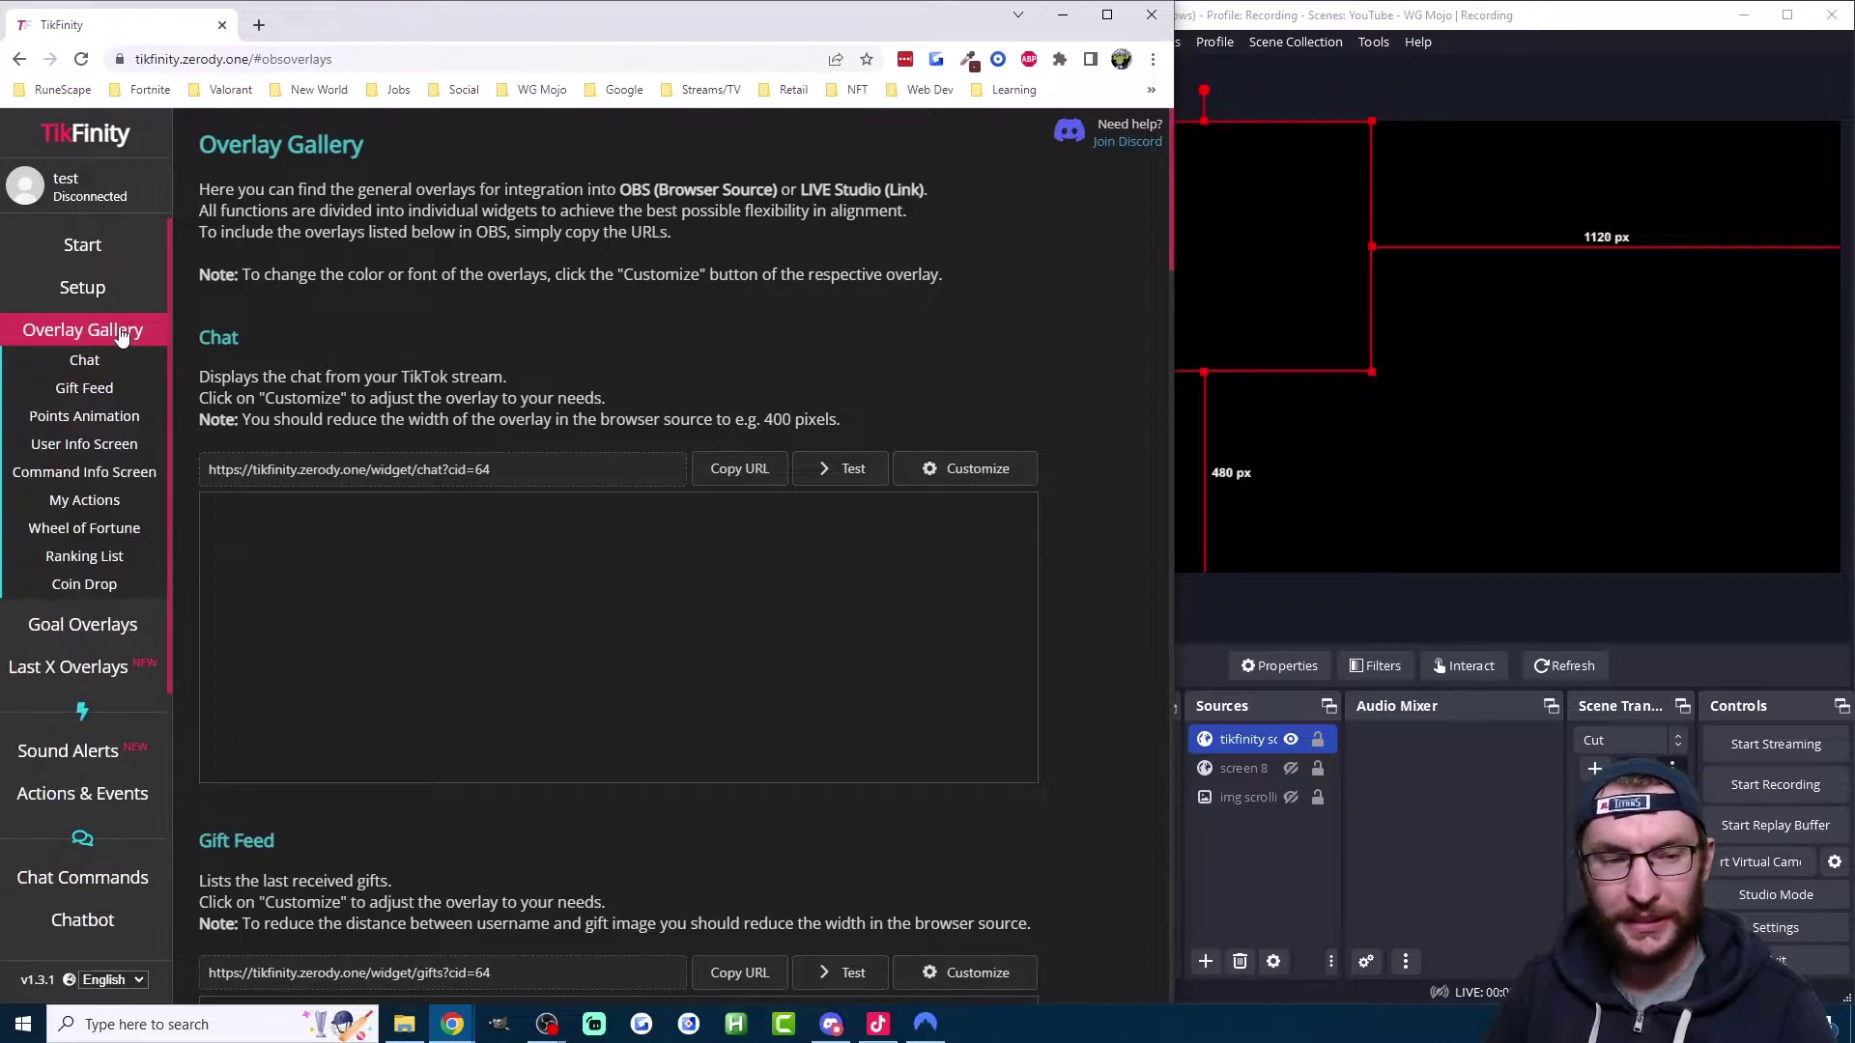
left_click(90, 448)
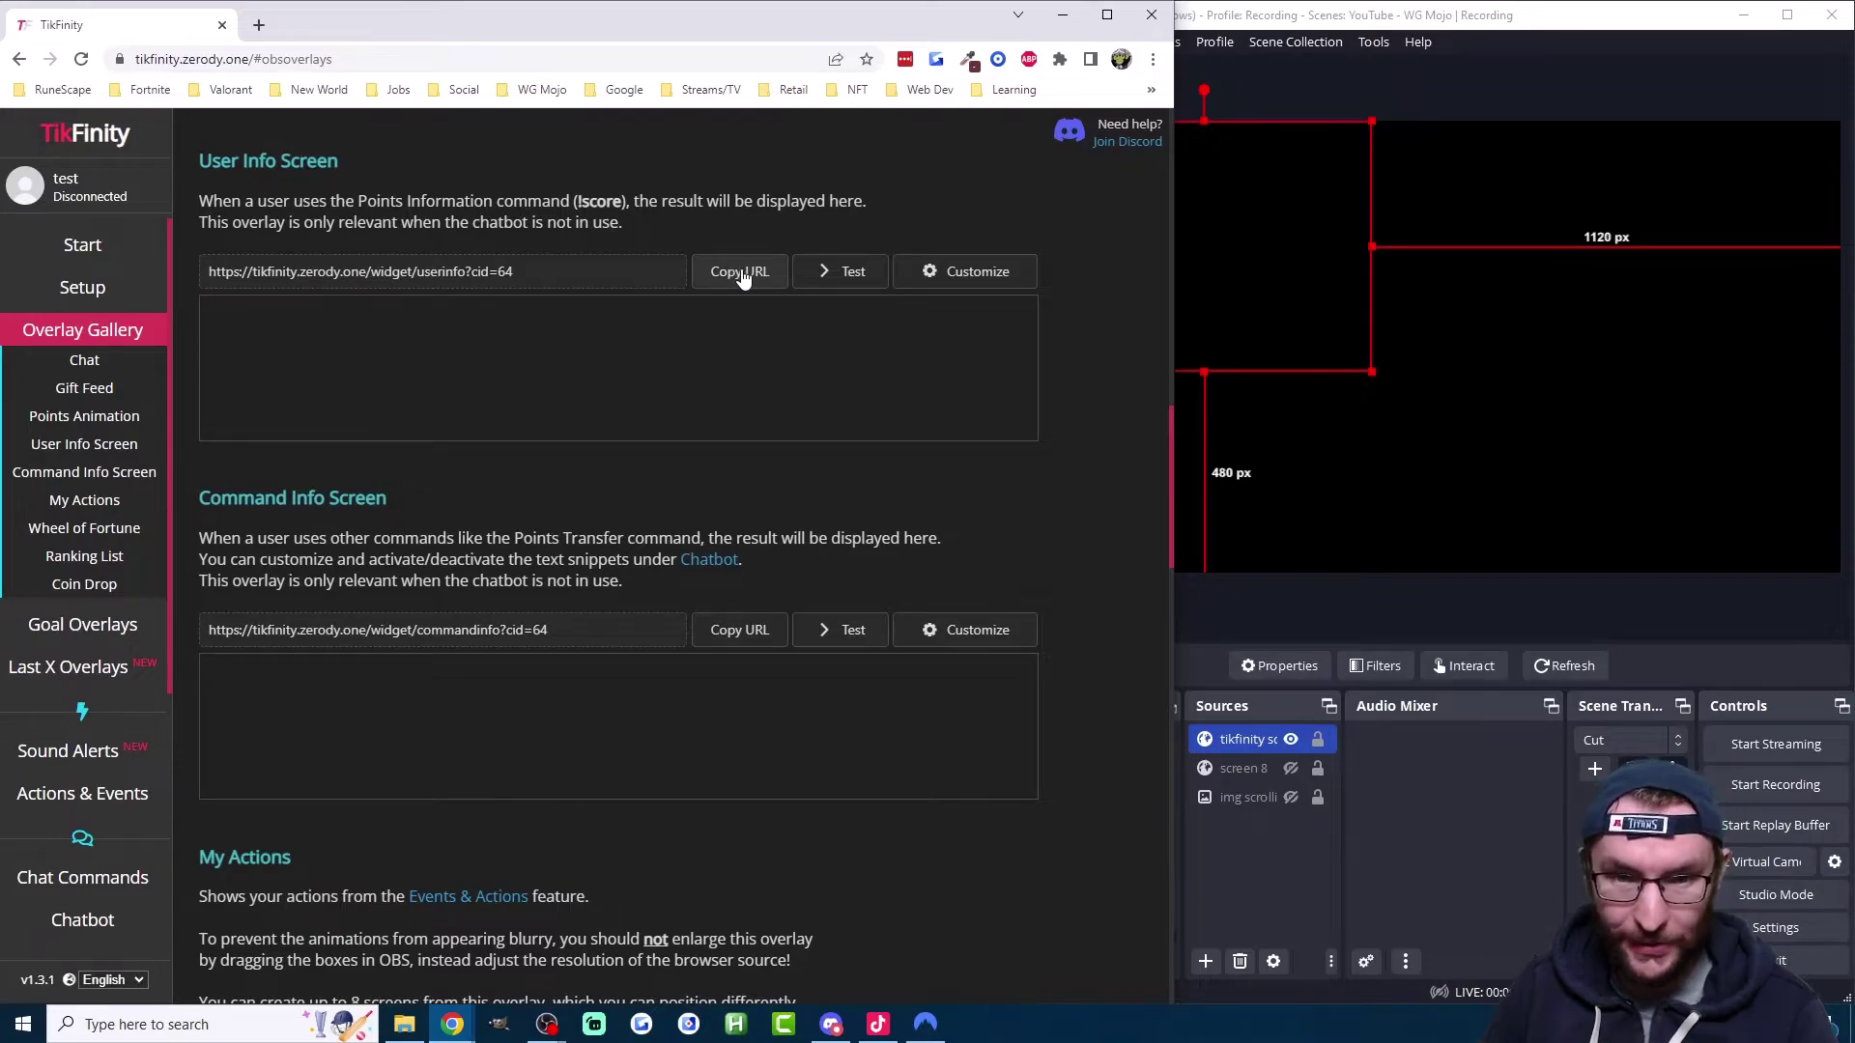
left_click(741, 278)
Step: Add a Browser source named 'user info screen' to the OBS scene
left_click(1204, 970)
left_click(1205, 965)
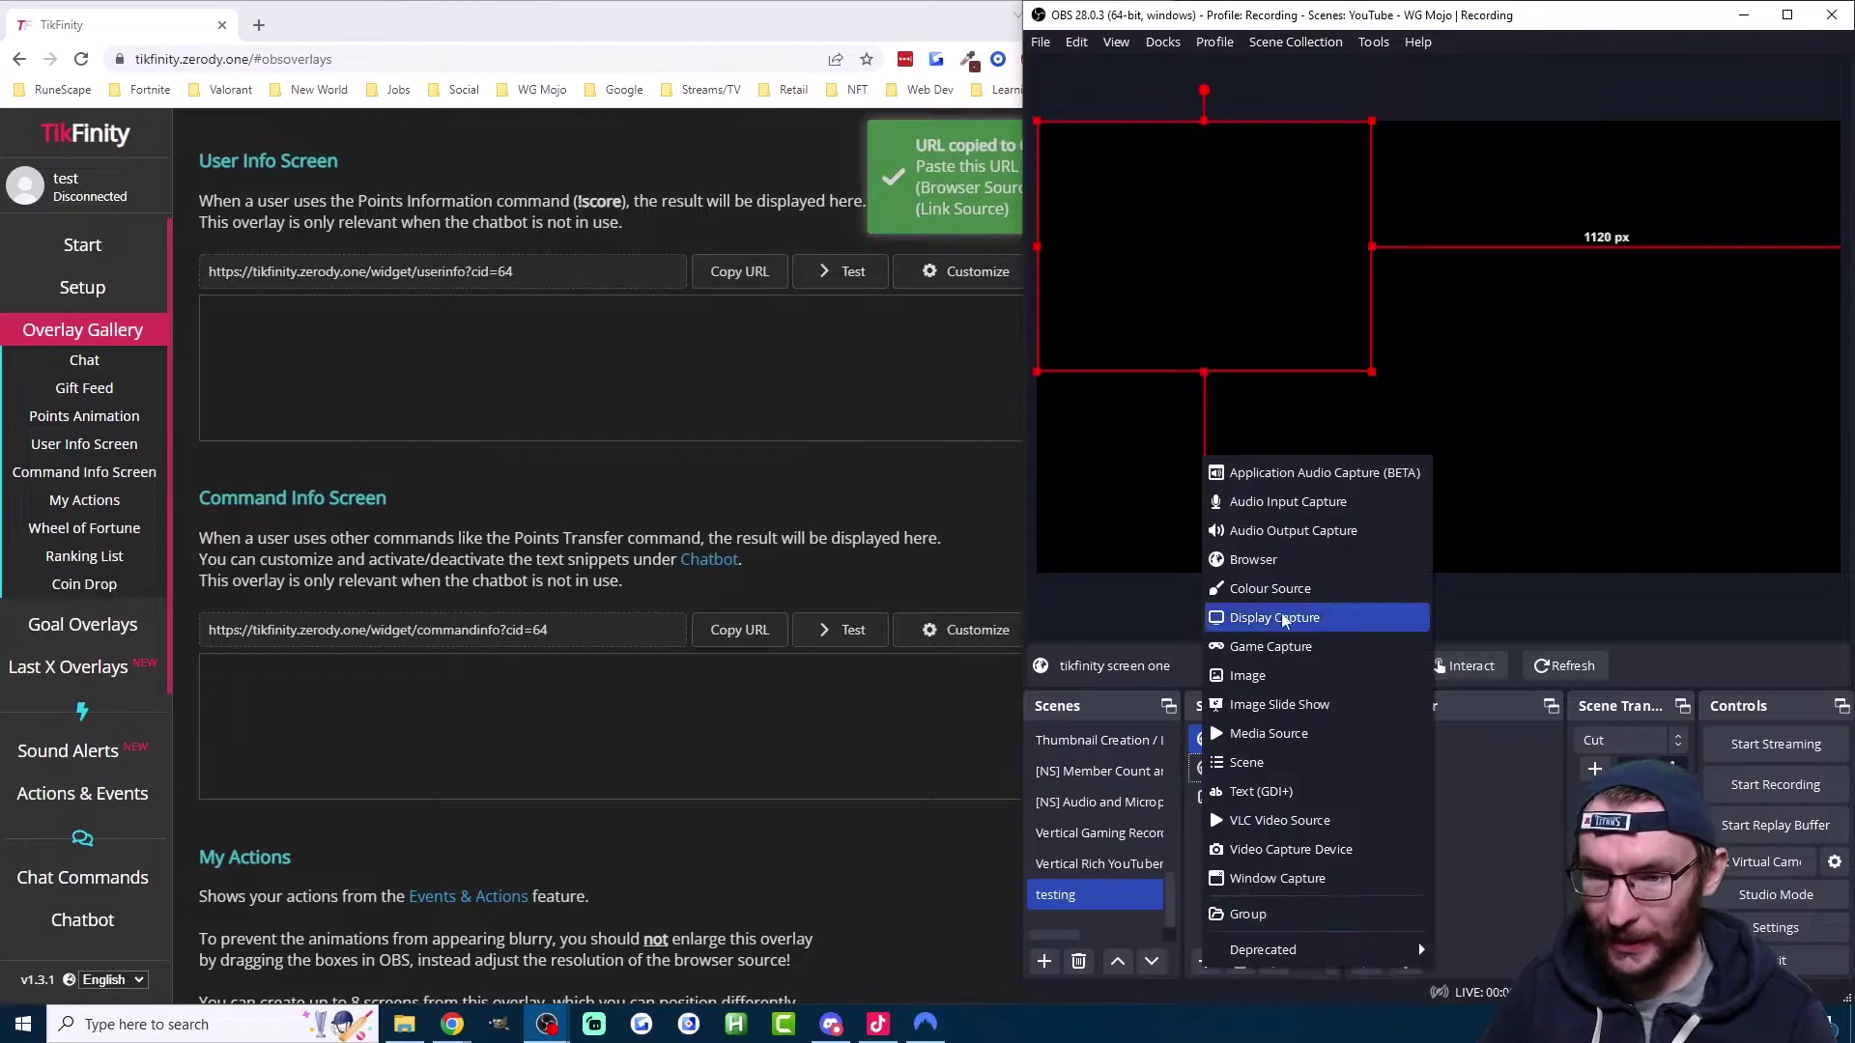
left_click(1275, 561)
type("user info screen")
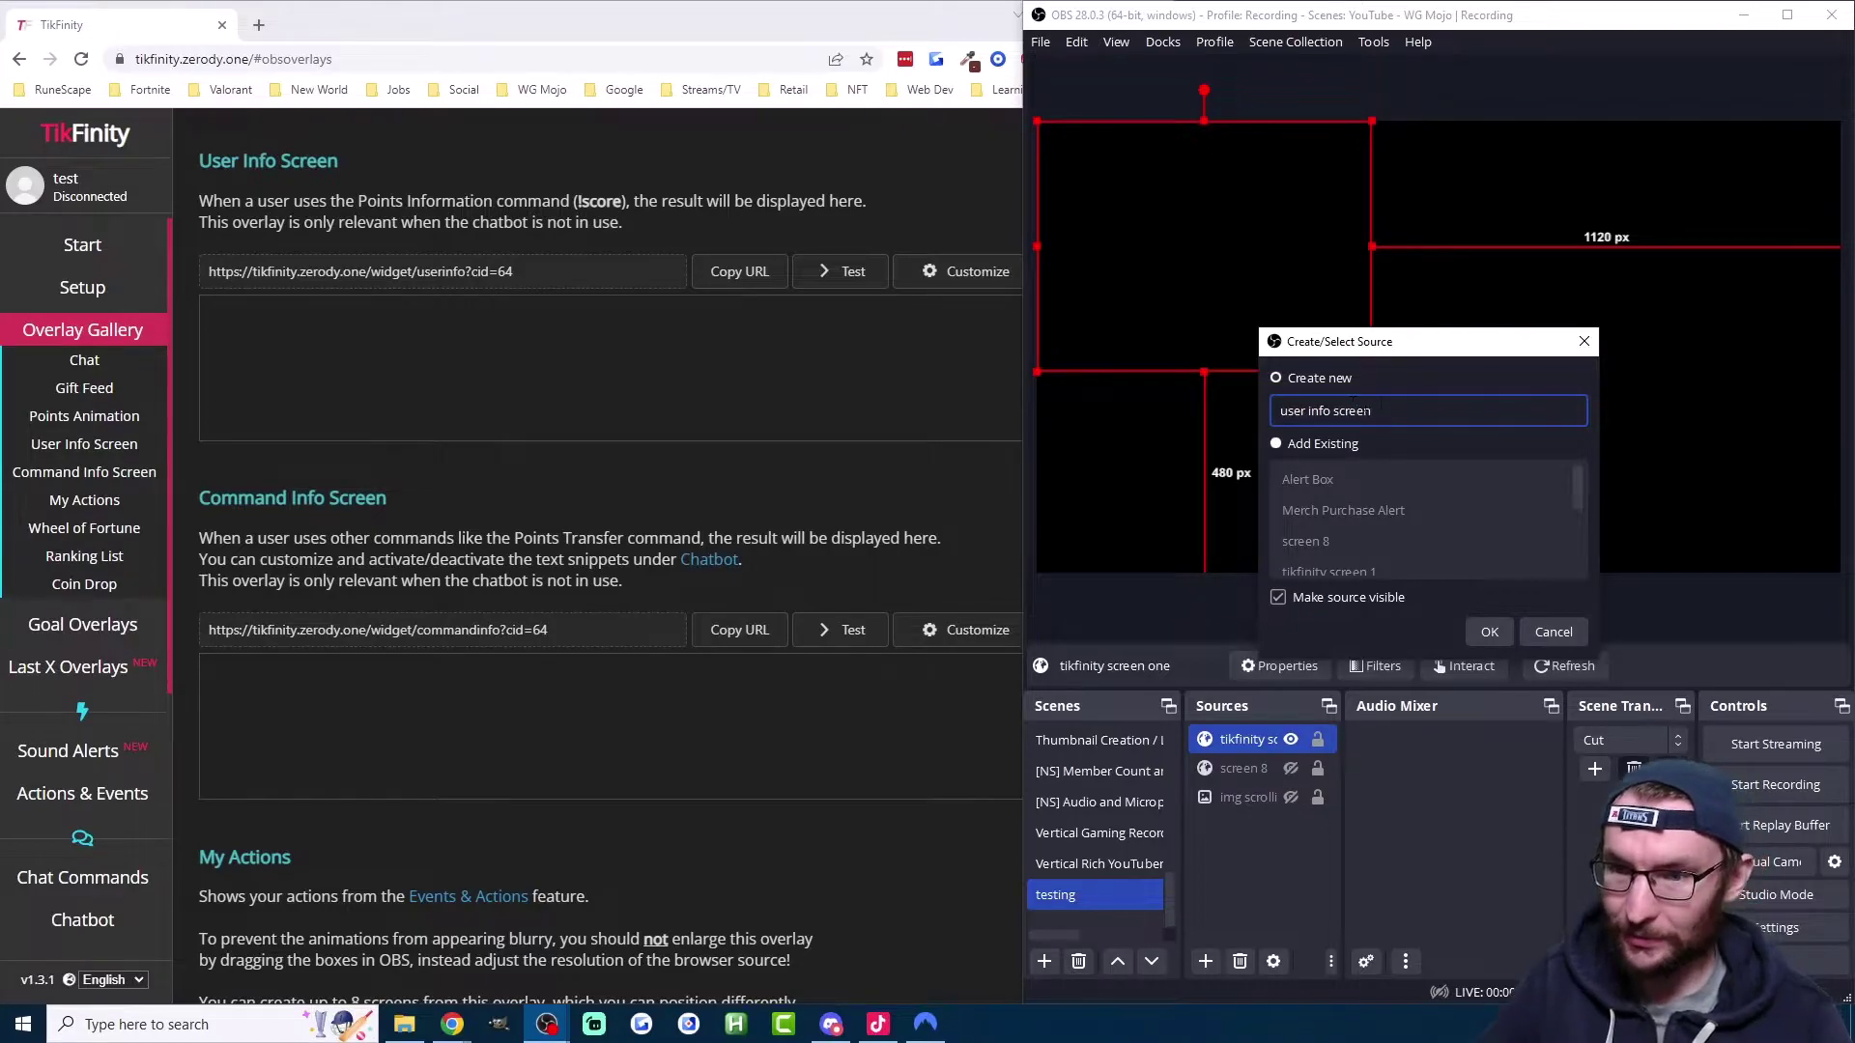
left_click(1489, 632)
Step: Paste the TikFinity userinfo widget URL into the source's URL field and accept
triple_click(1333, 544)
right_click(1333, 544)
left_click(1361, 679)
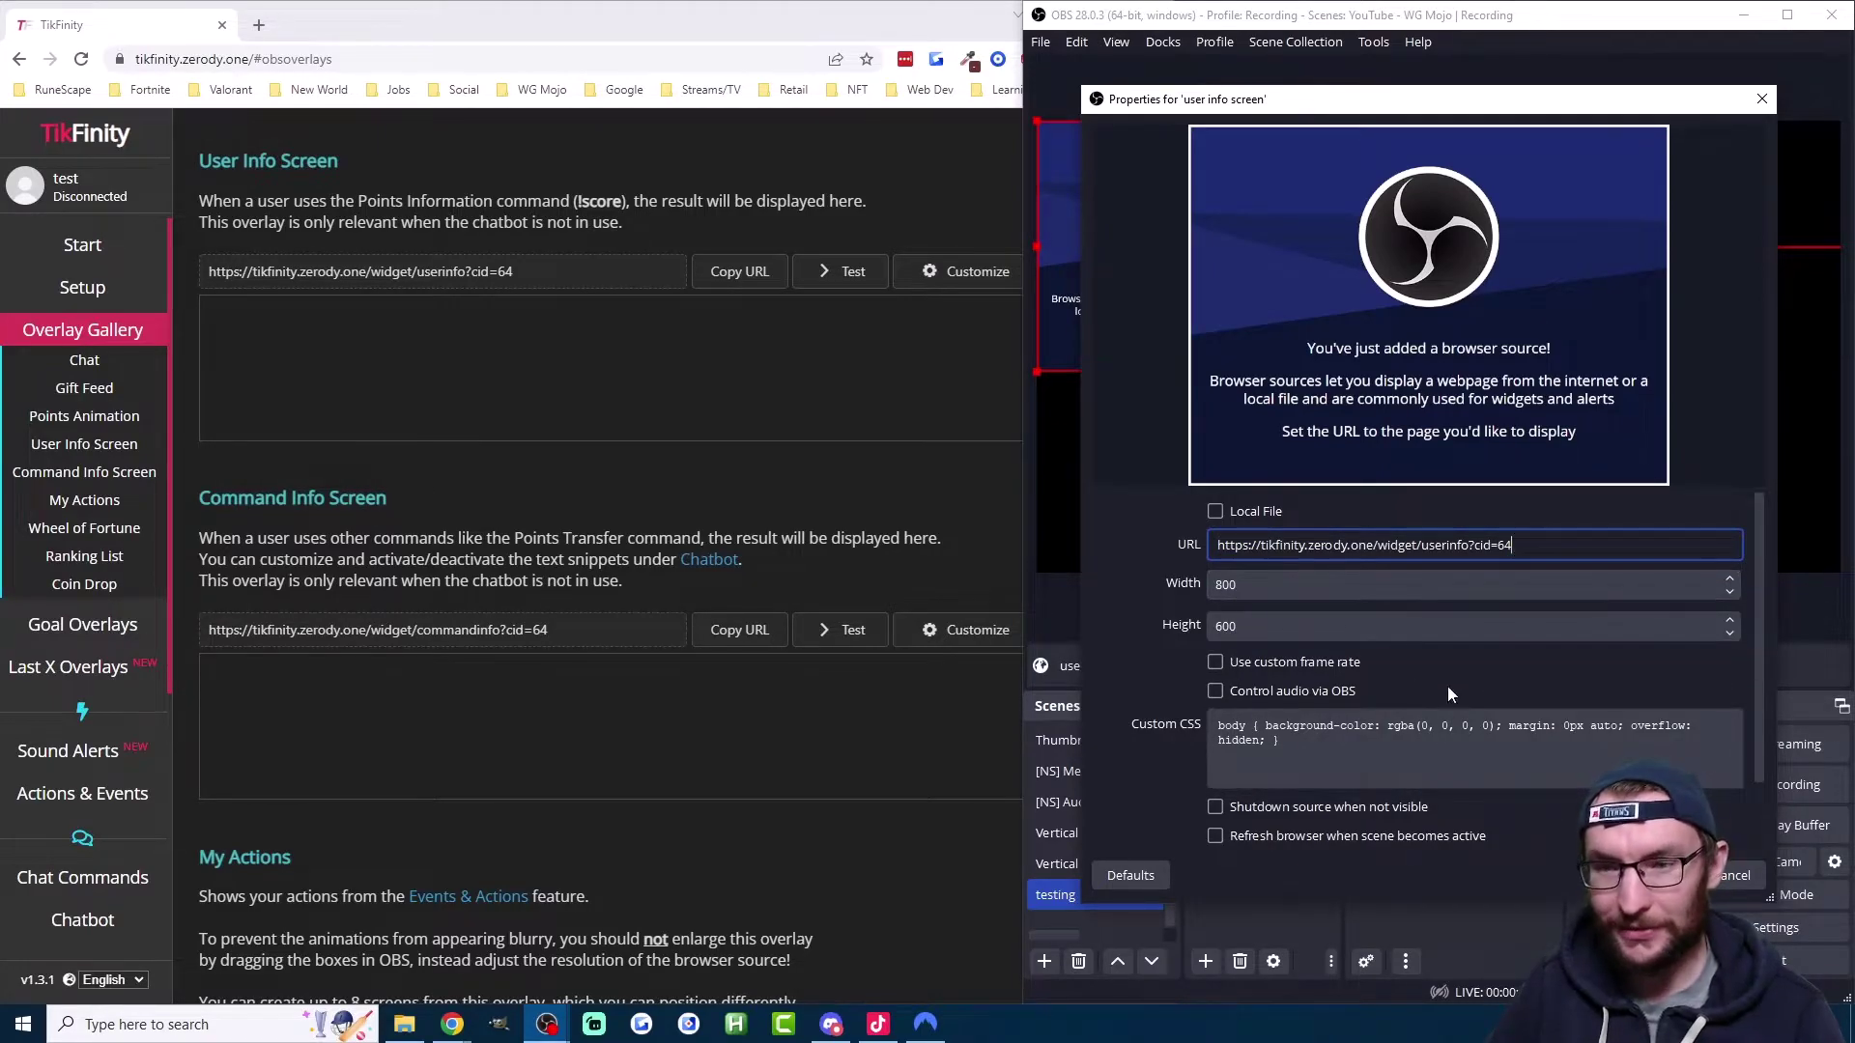
key("Return")
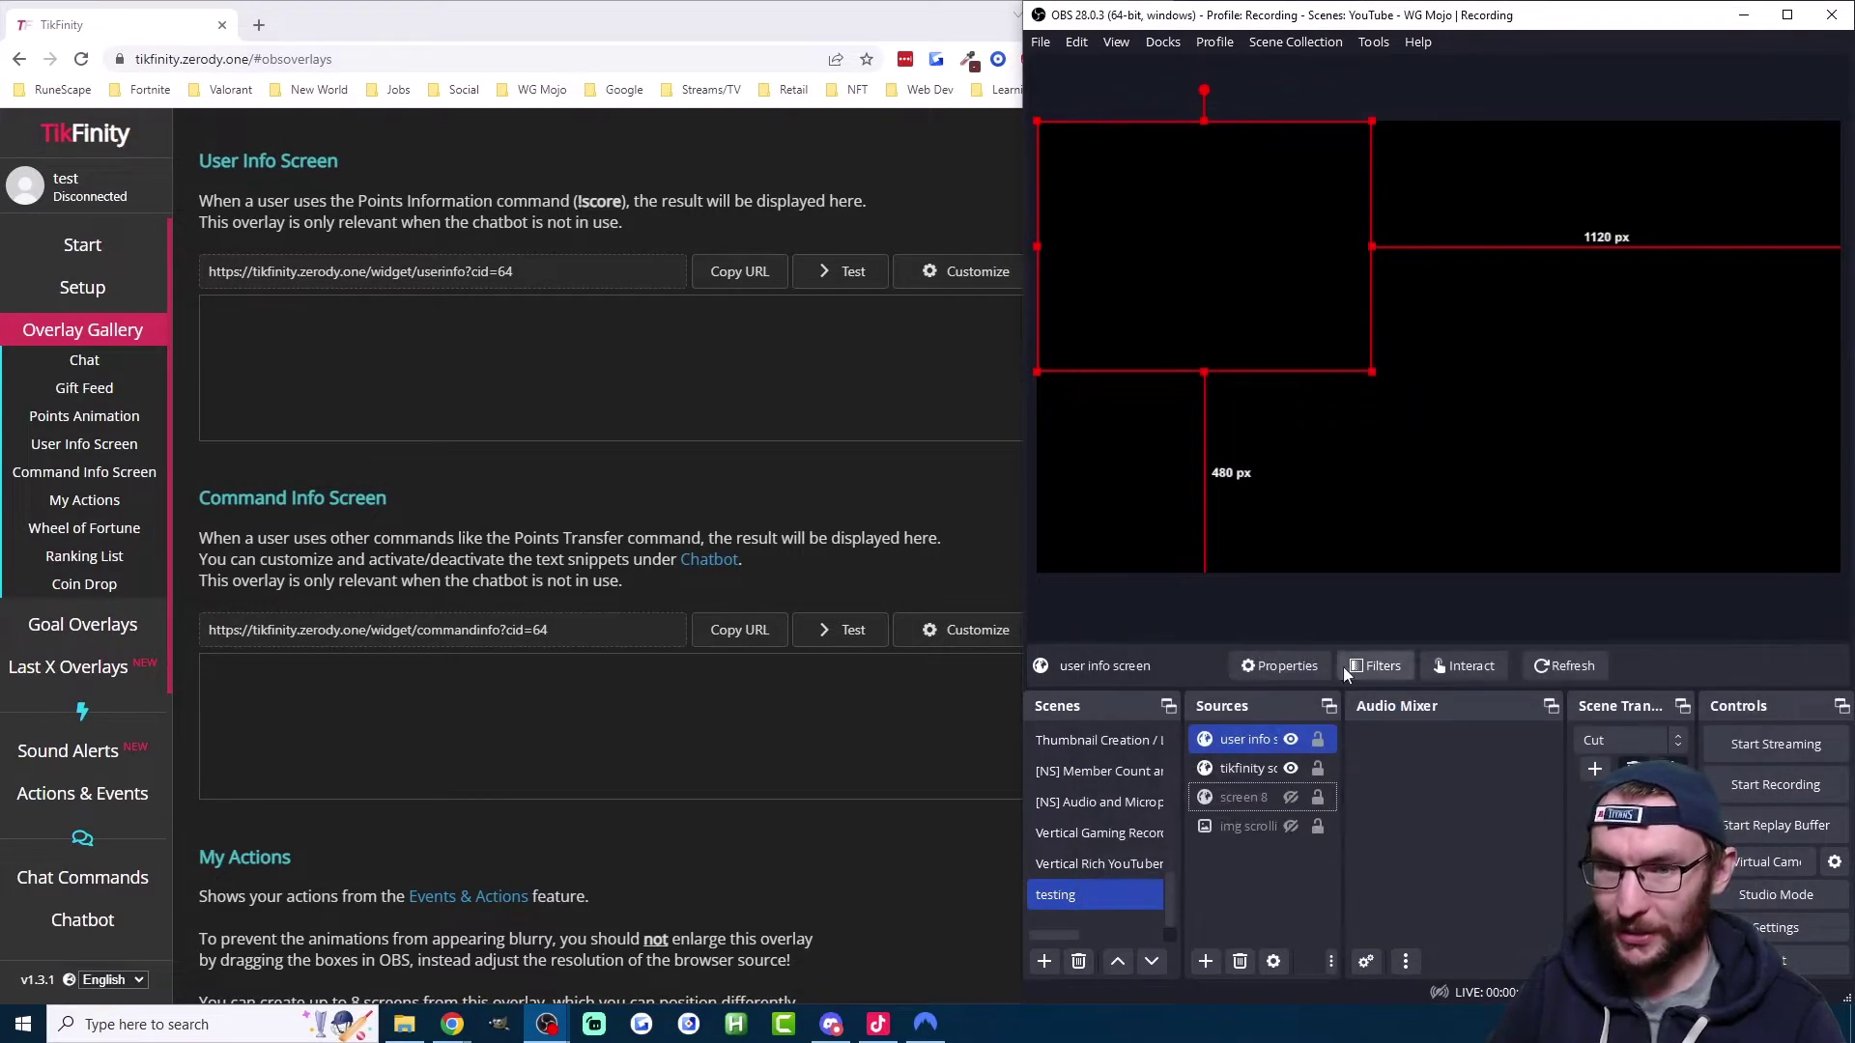
Step: Copy the Command Info Screen URL and add an OBS Browser source named 'command info screen'
left_click(1006, 375)
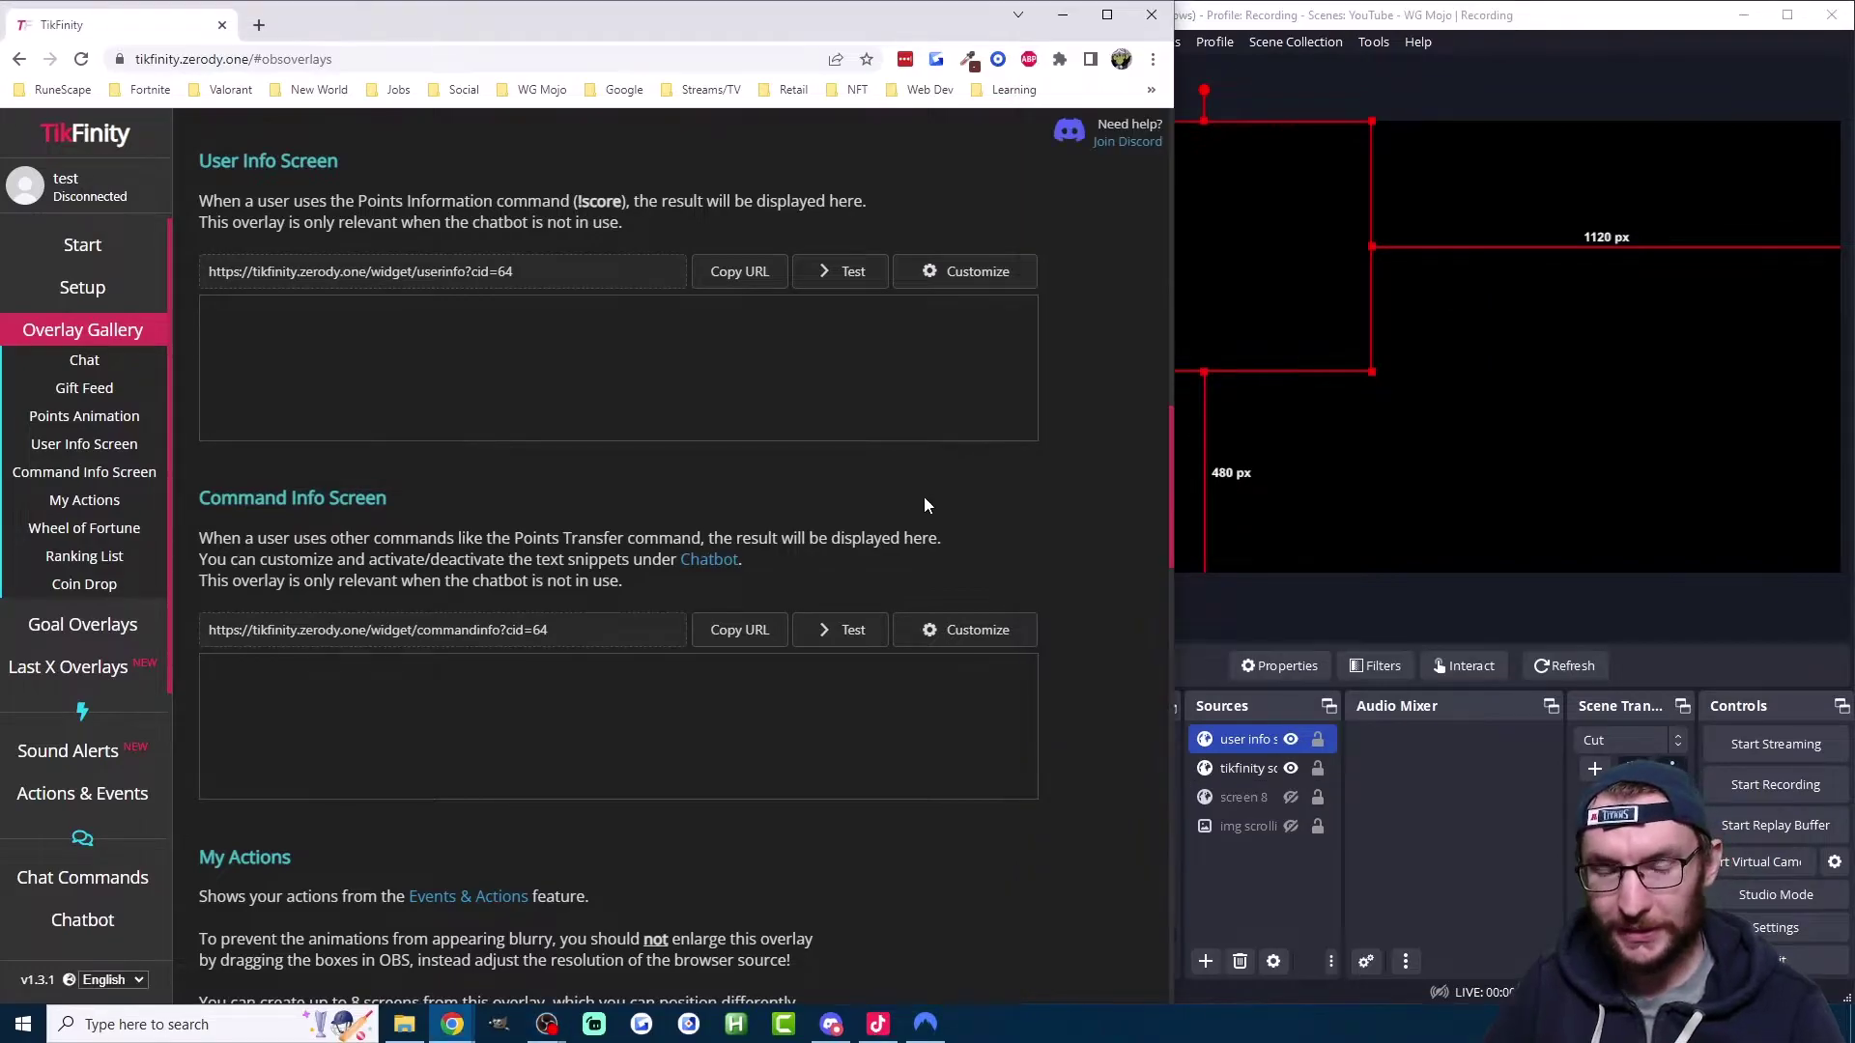
left_click(749, 640)
left_click(1304, 901)
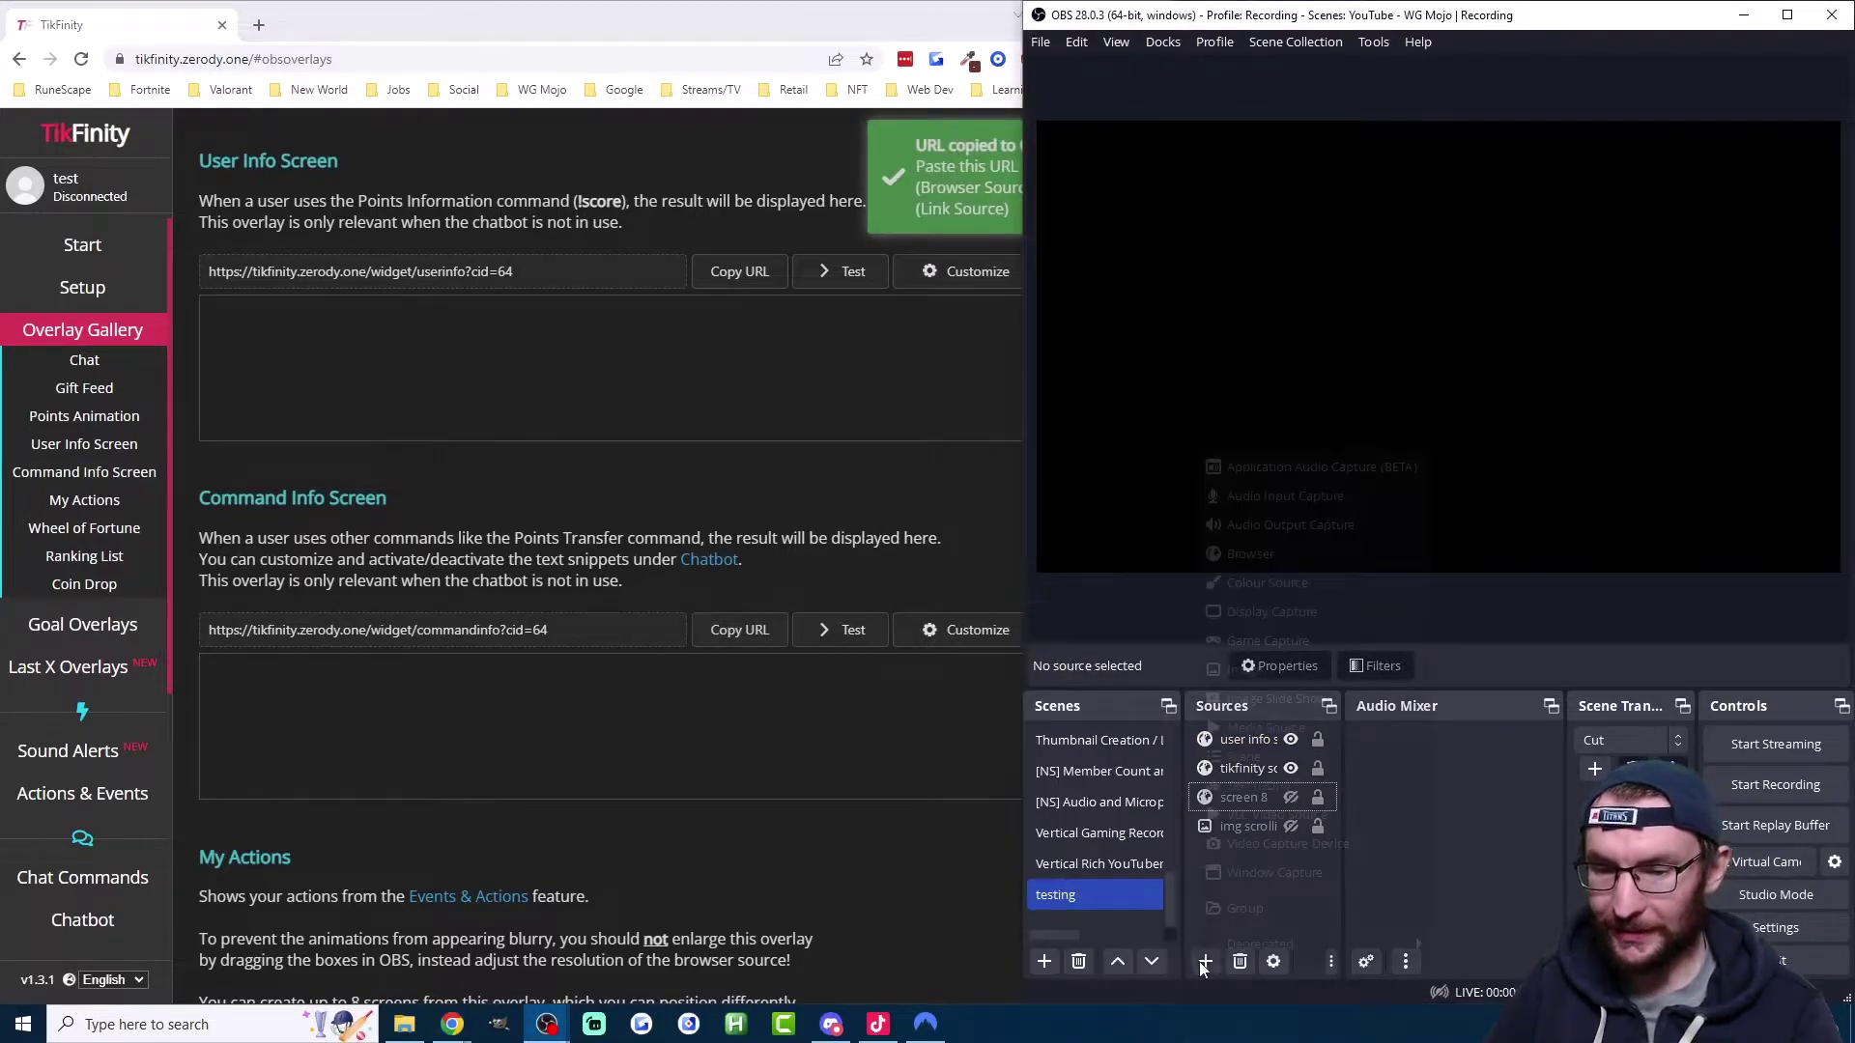
left_click(1203, 962)
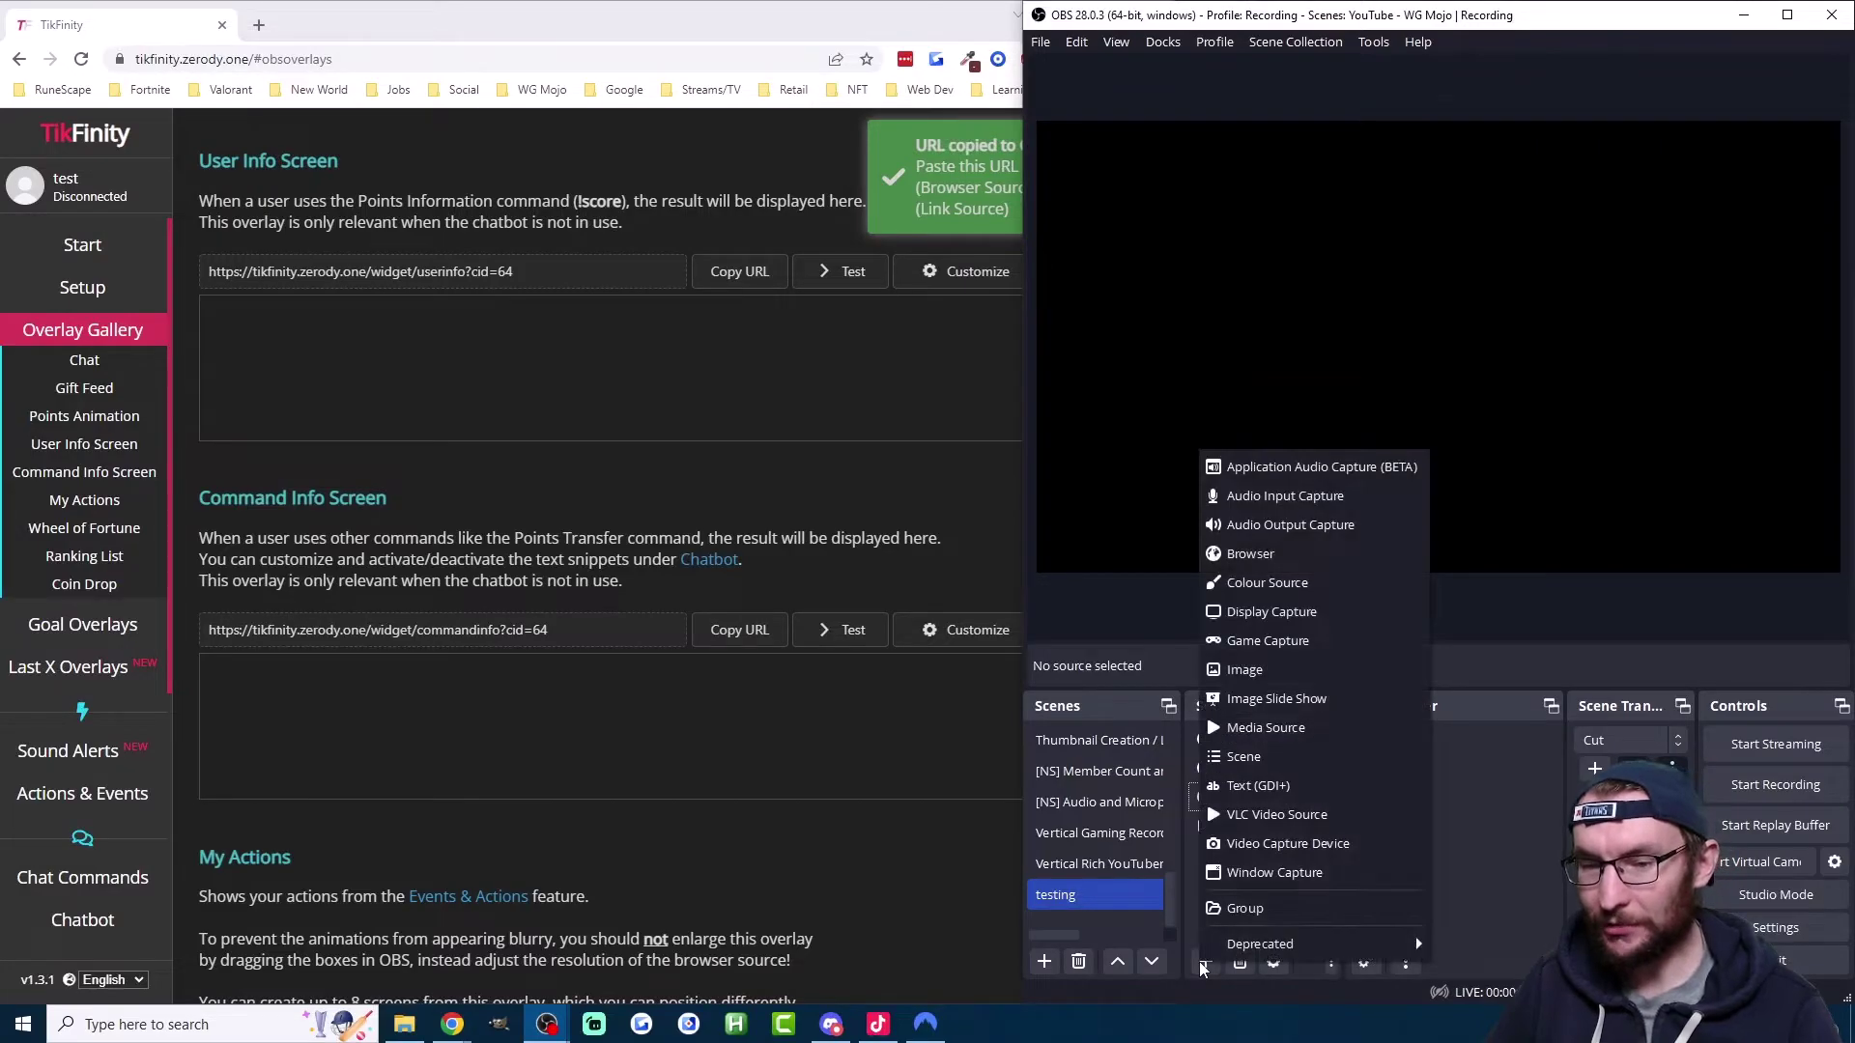
left_click(1257, 555)
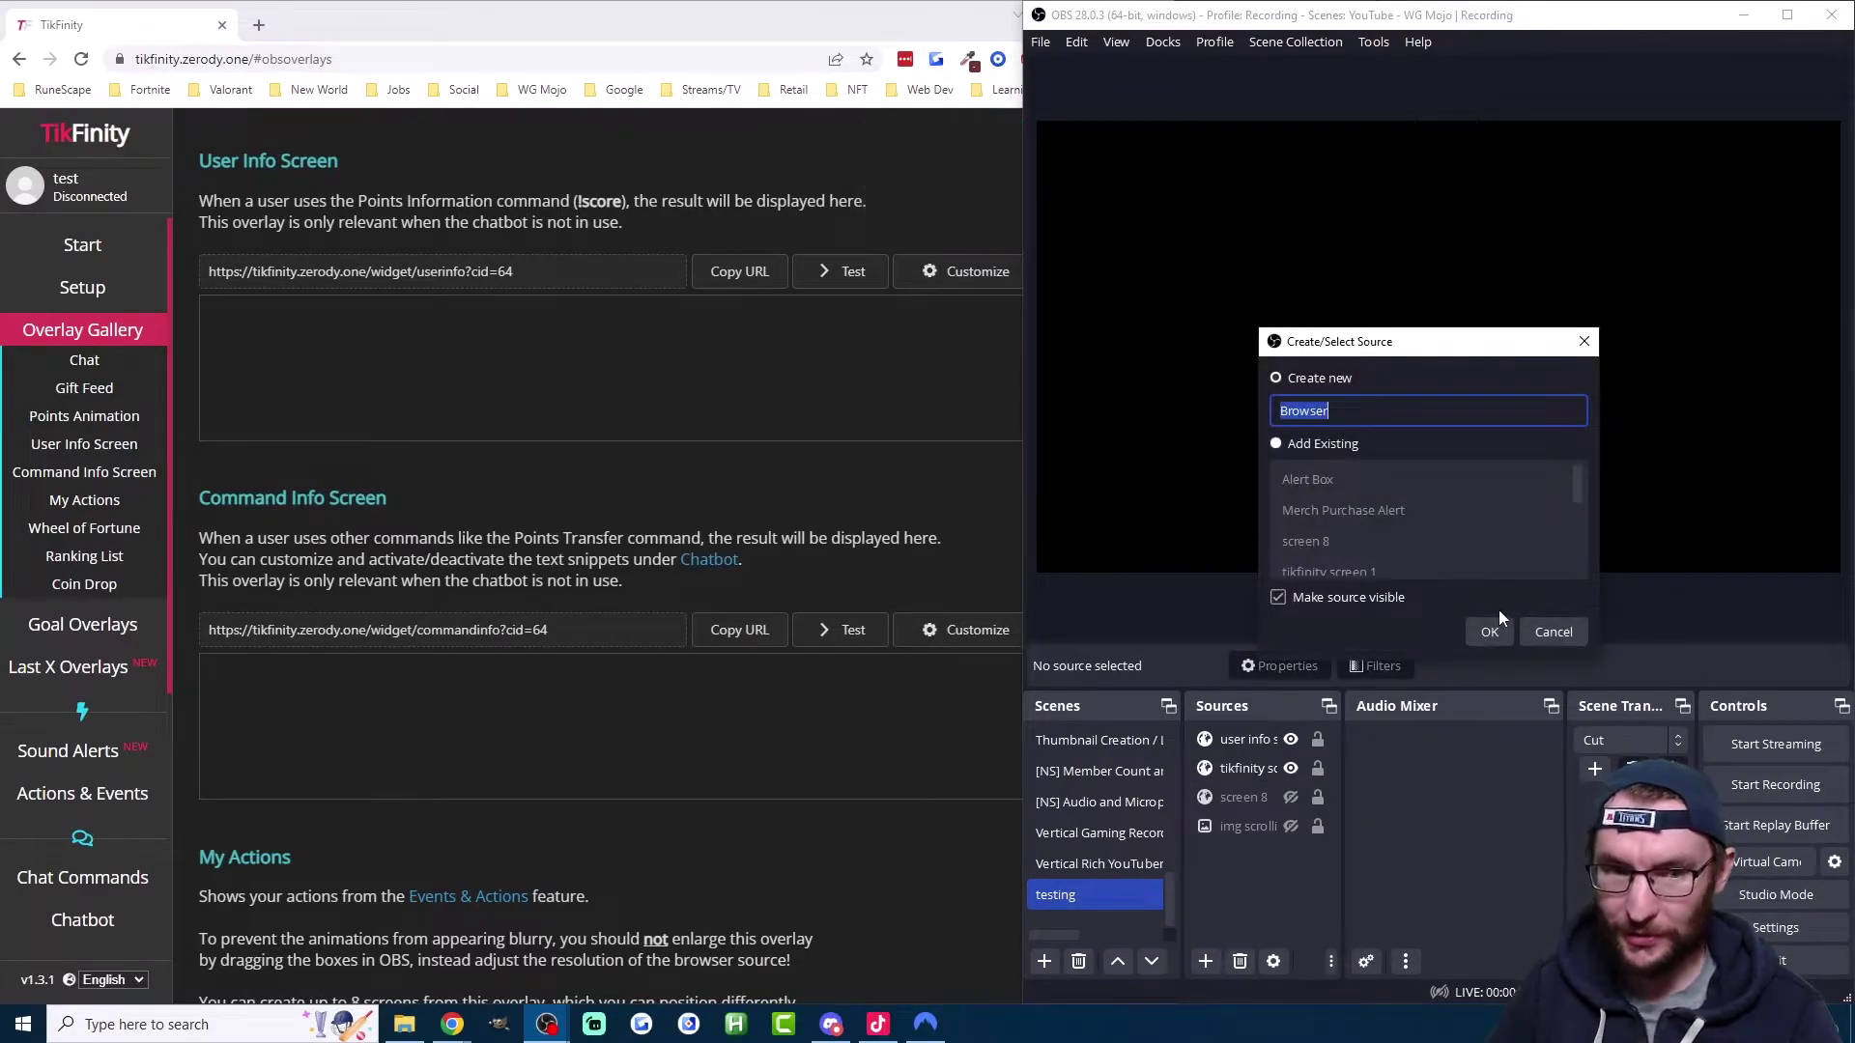
type("command")
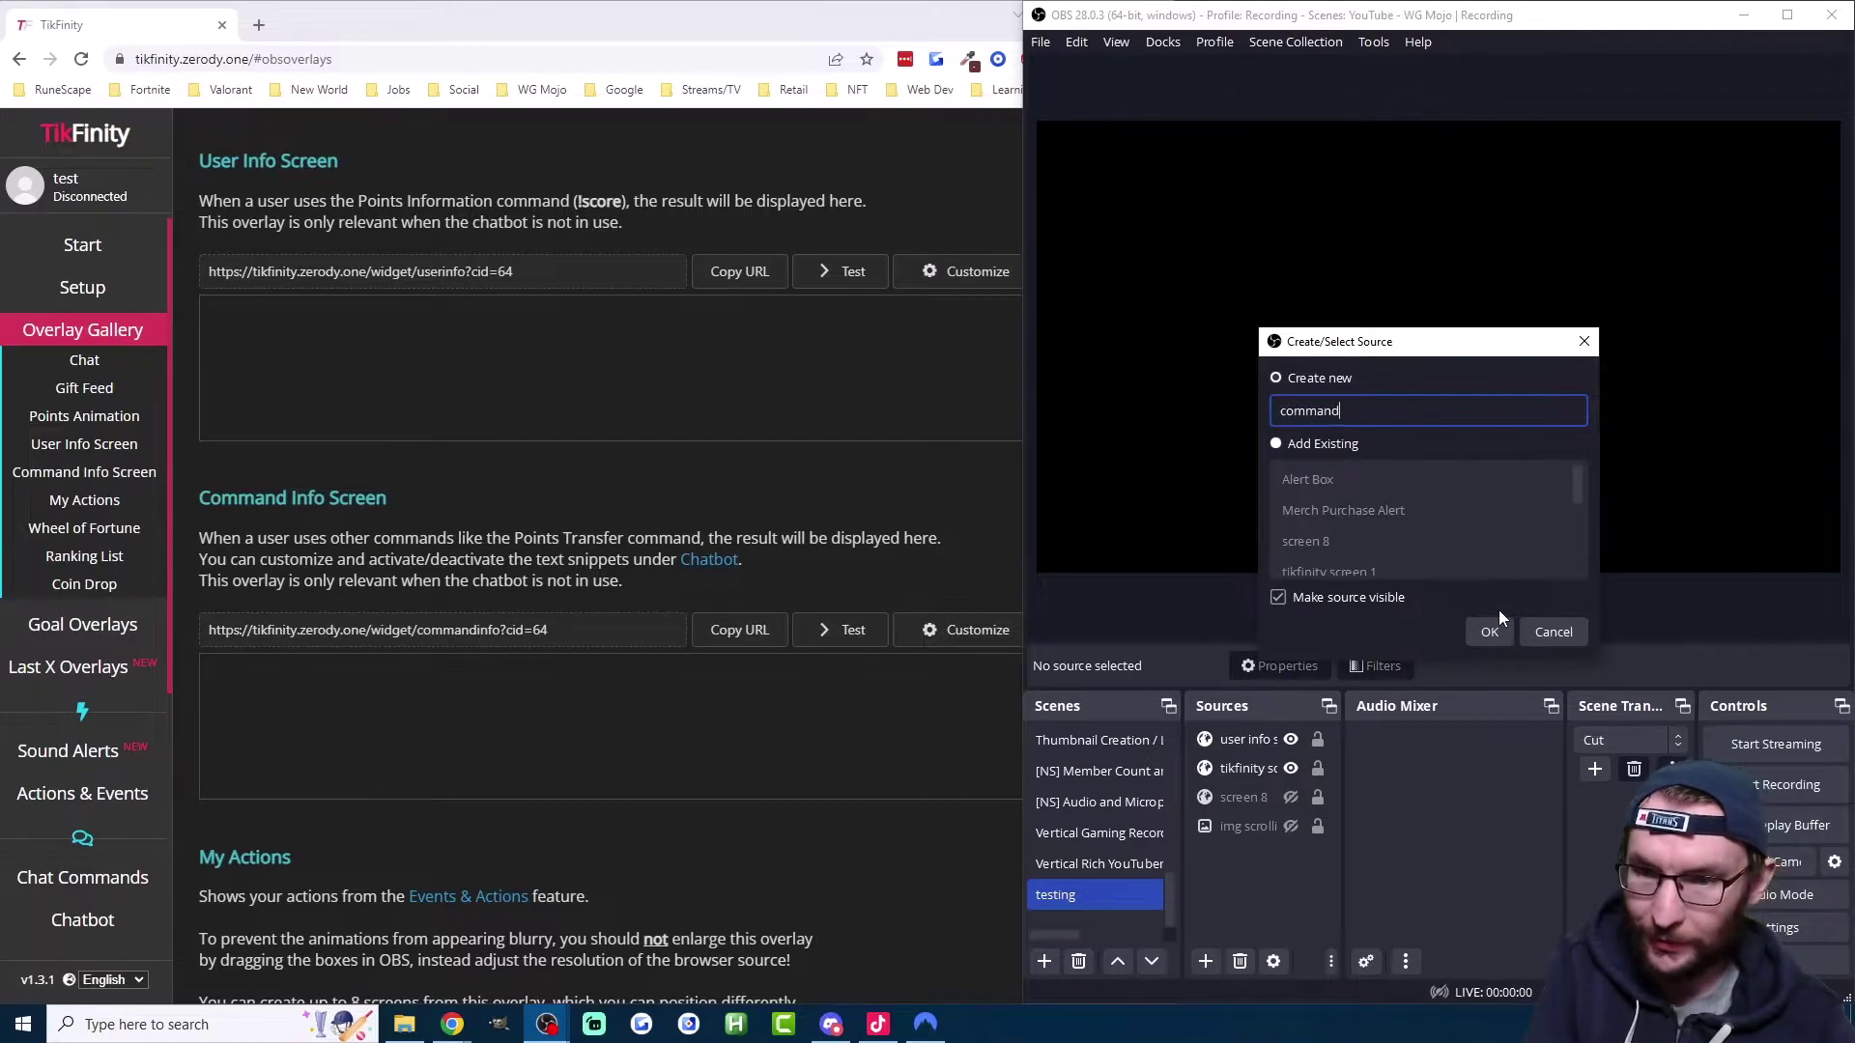
type(" info screen")
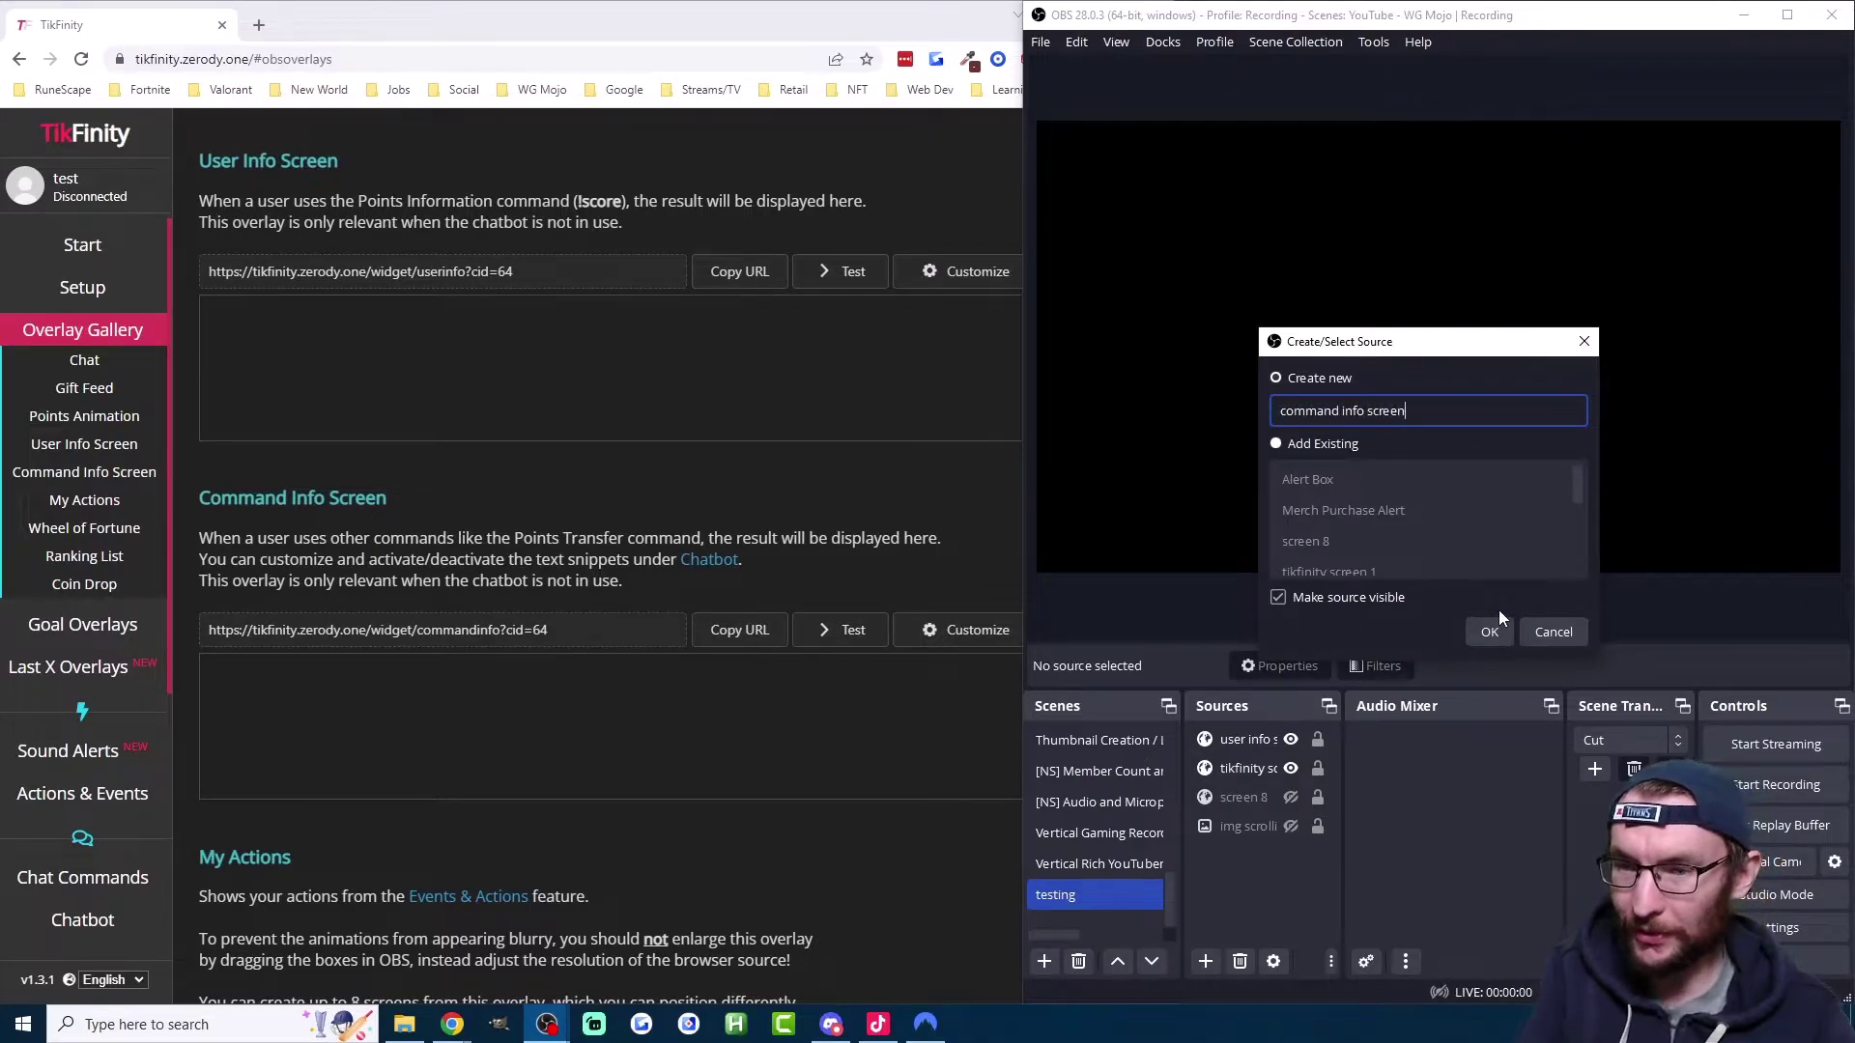
left_click(1500, 630)
Step: Paste the TikFinity commandinfo widget URL into the source and confirm
triple_click(1340, 545)
right_click(1340, 547)
left_click(1396, 651)
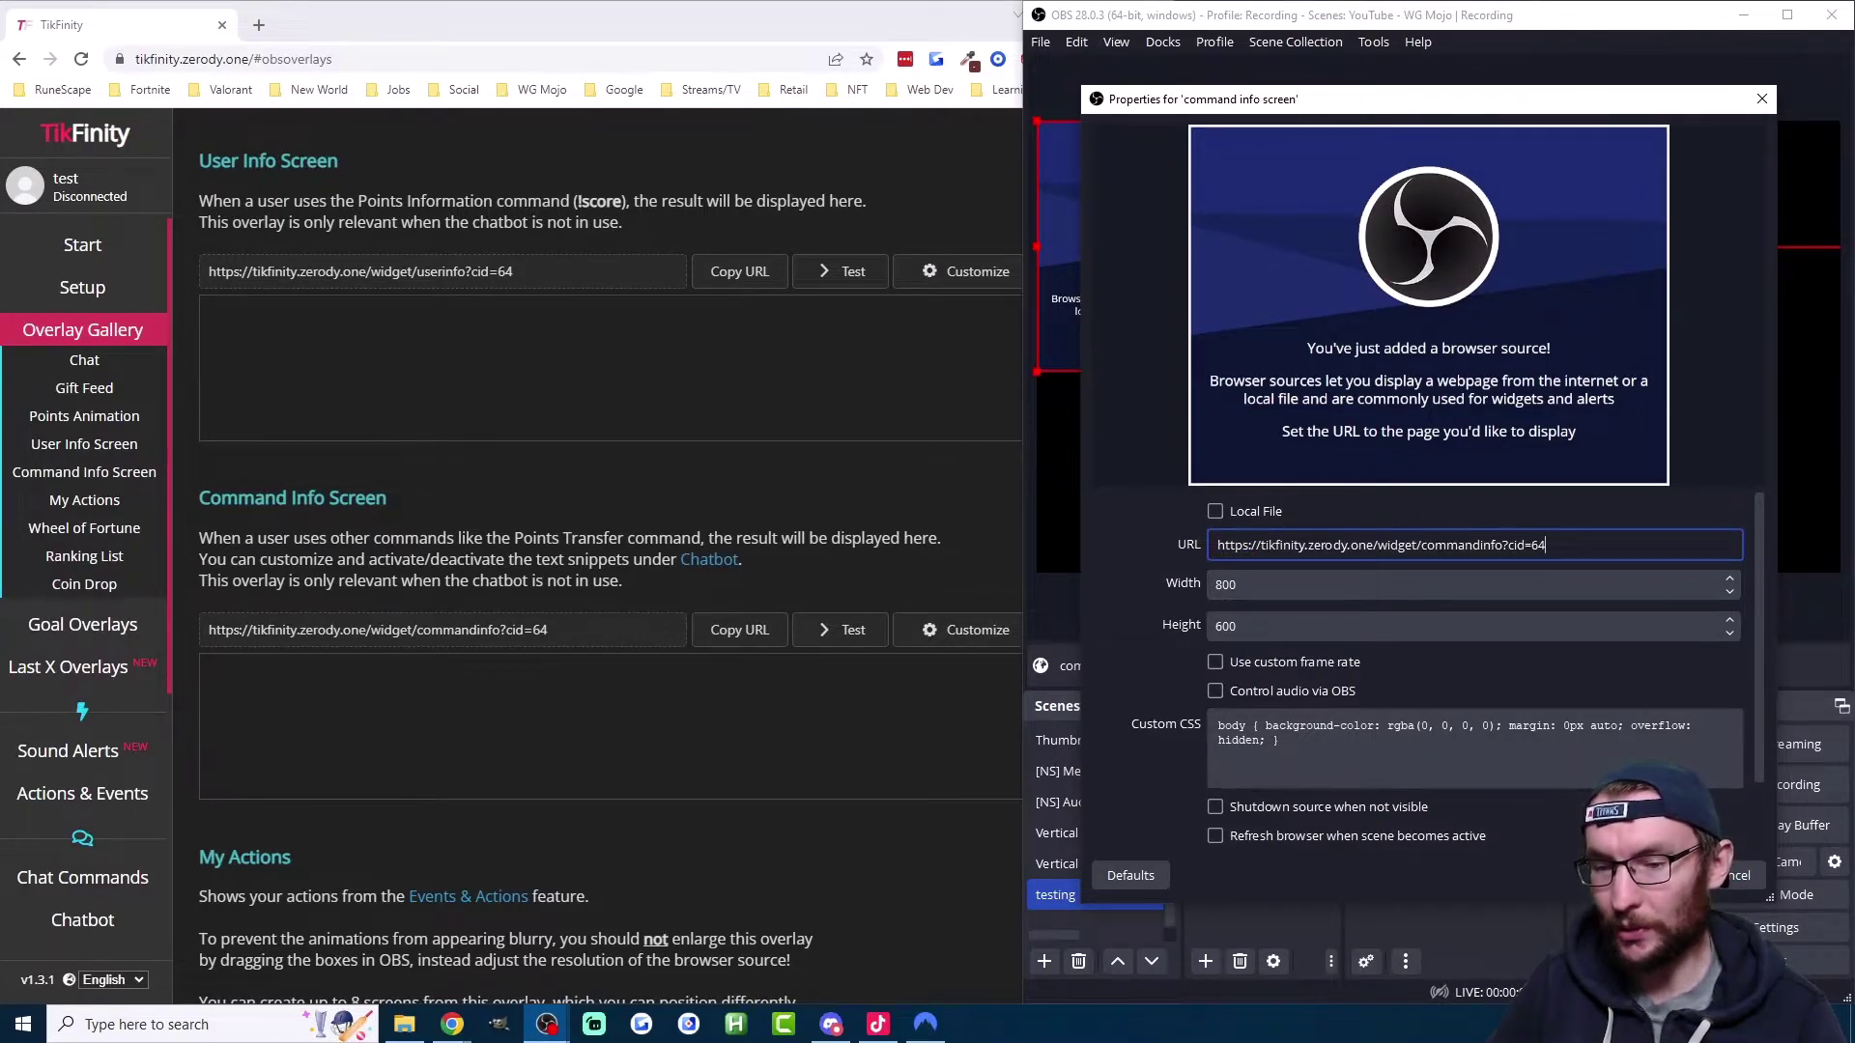
left_click(1679, 875)
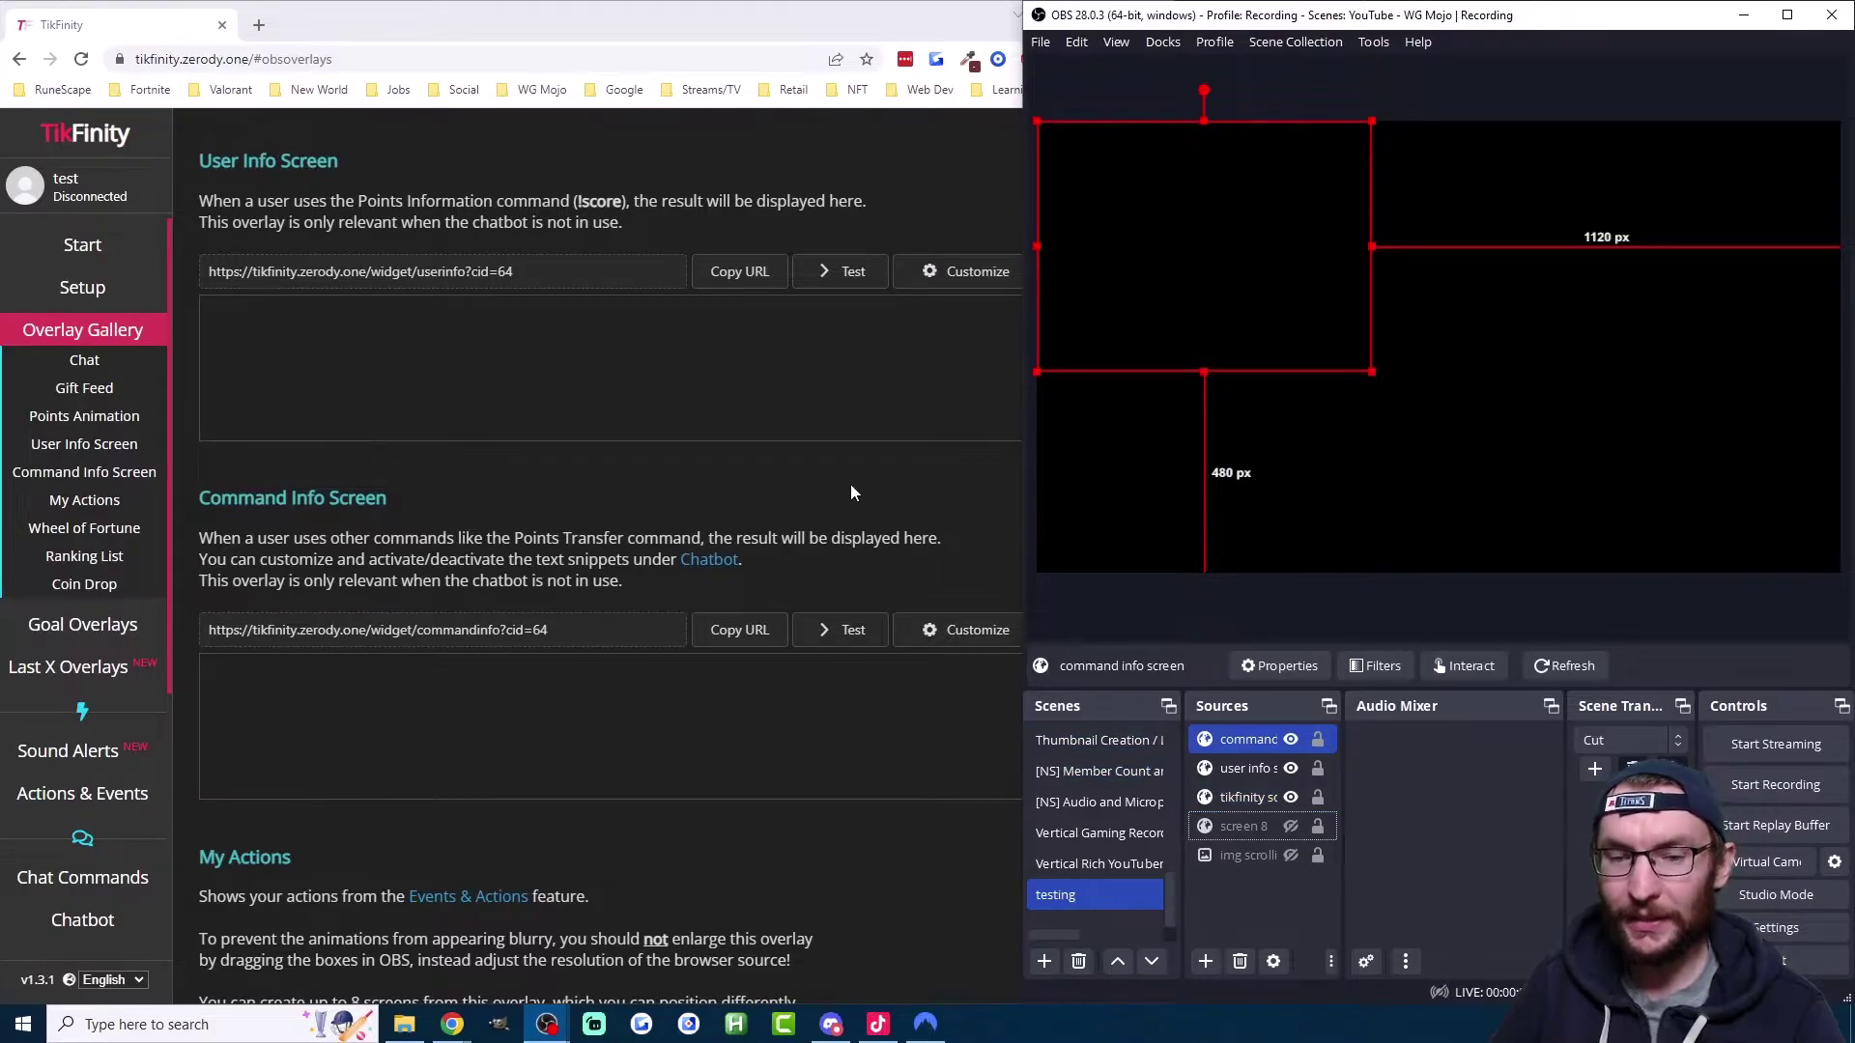
Step: Test the Command Info and User Info overlays, dragging the command info source further right in OBS
left_click(841, 630)
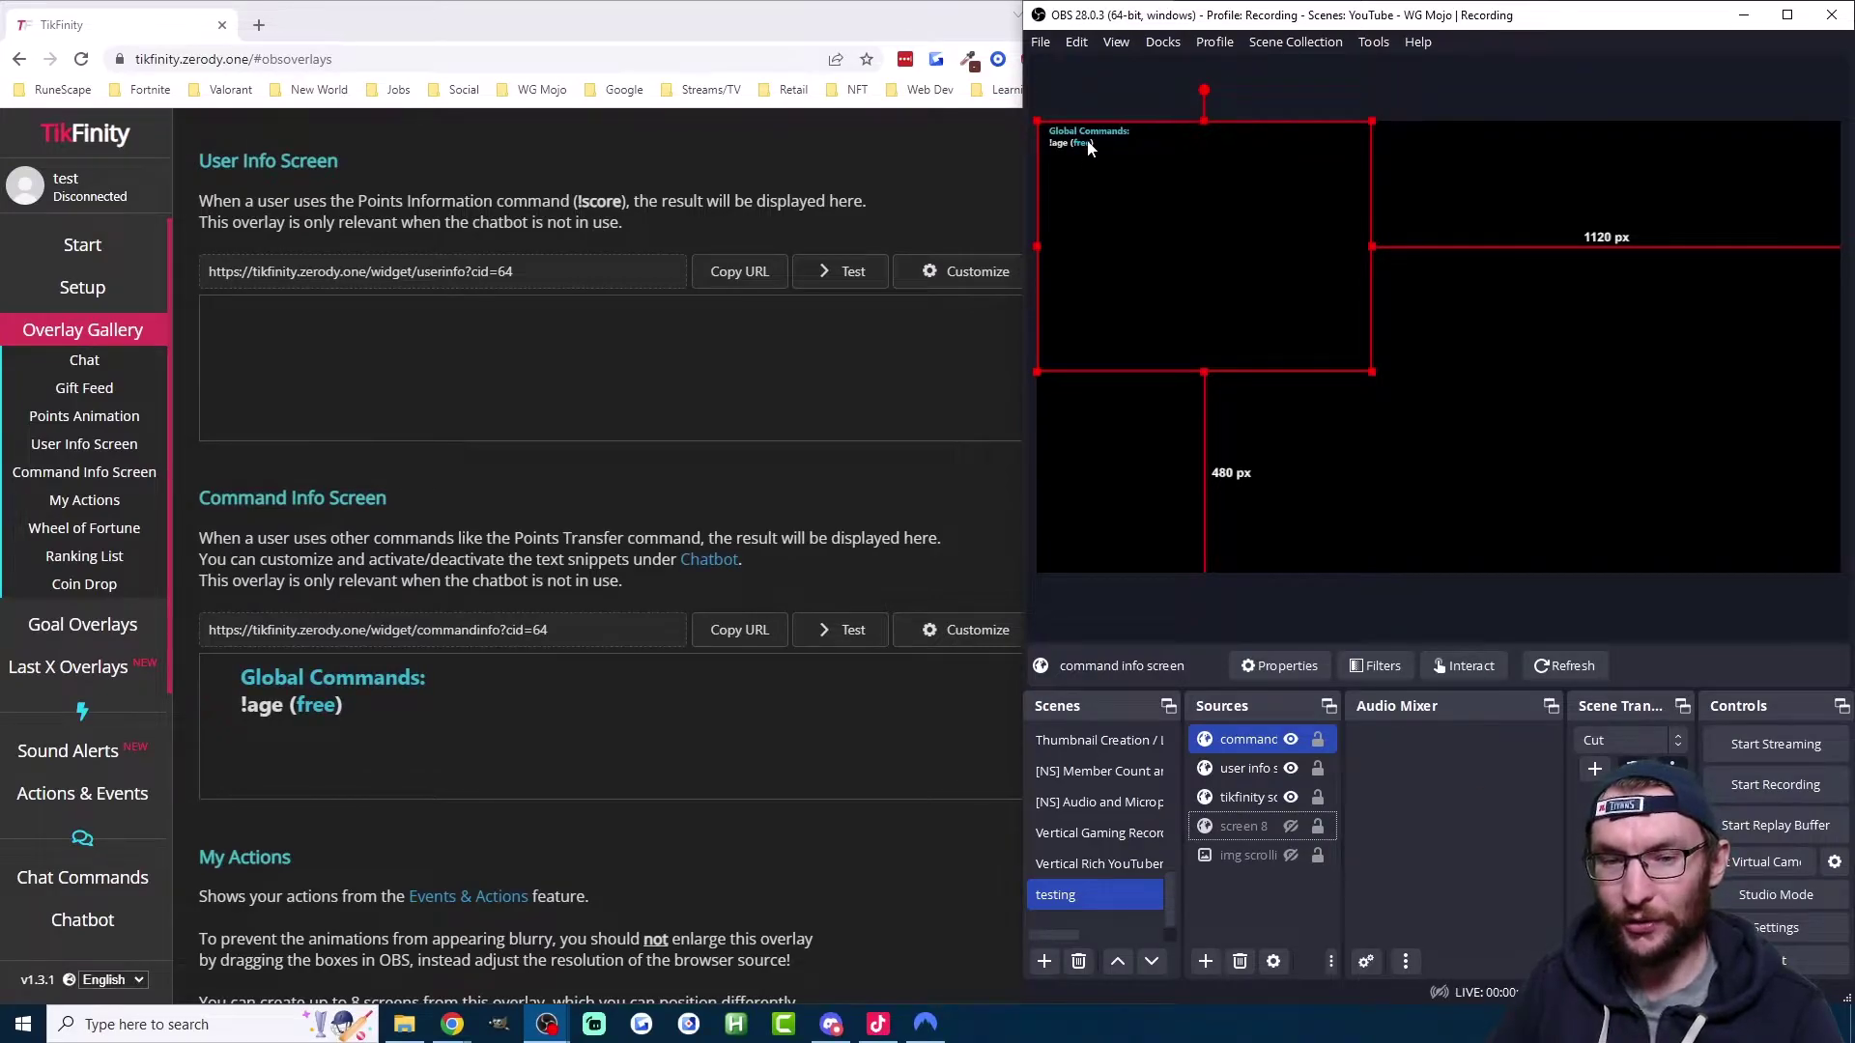
left_click_drag(1165, 224, 1572, 245)
left_click(847, 275)
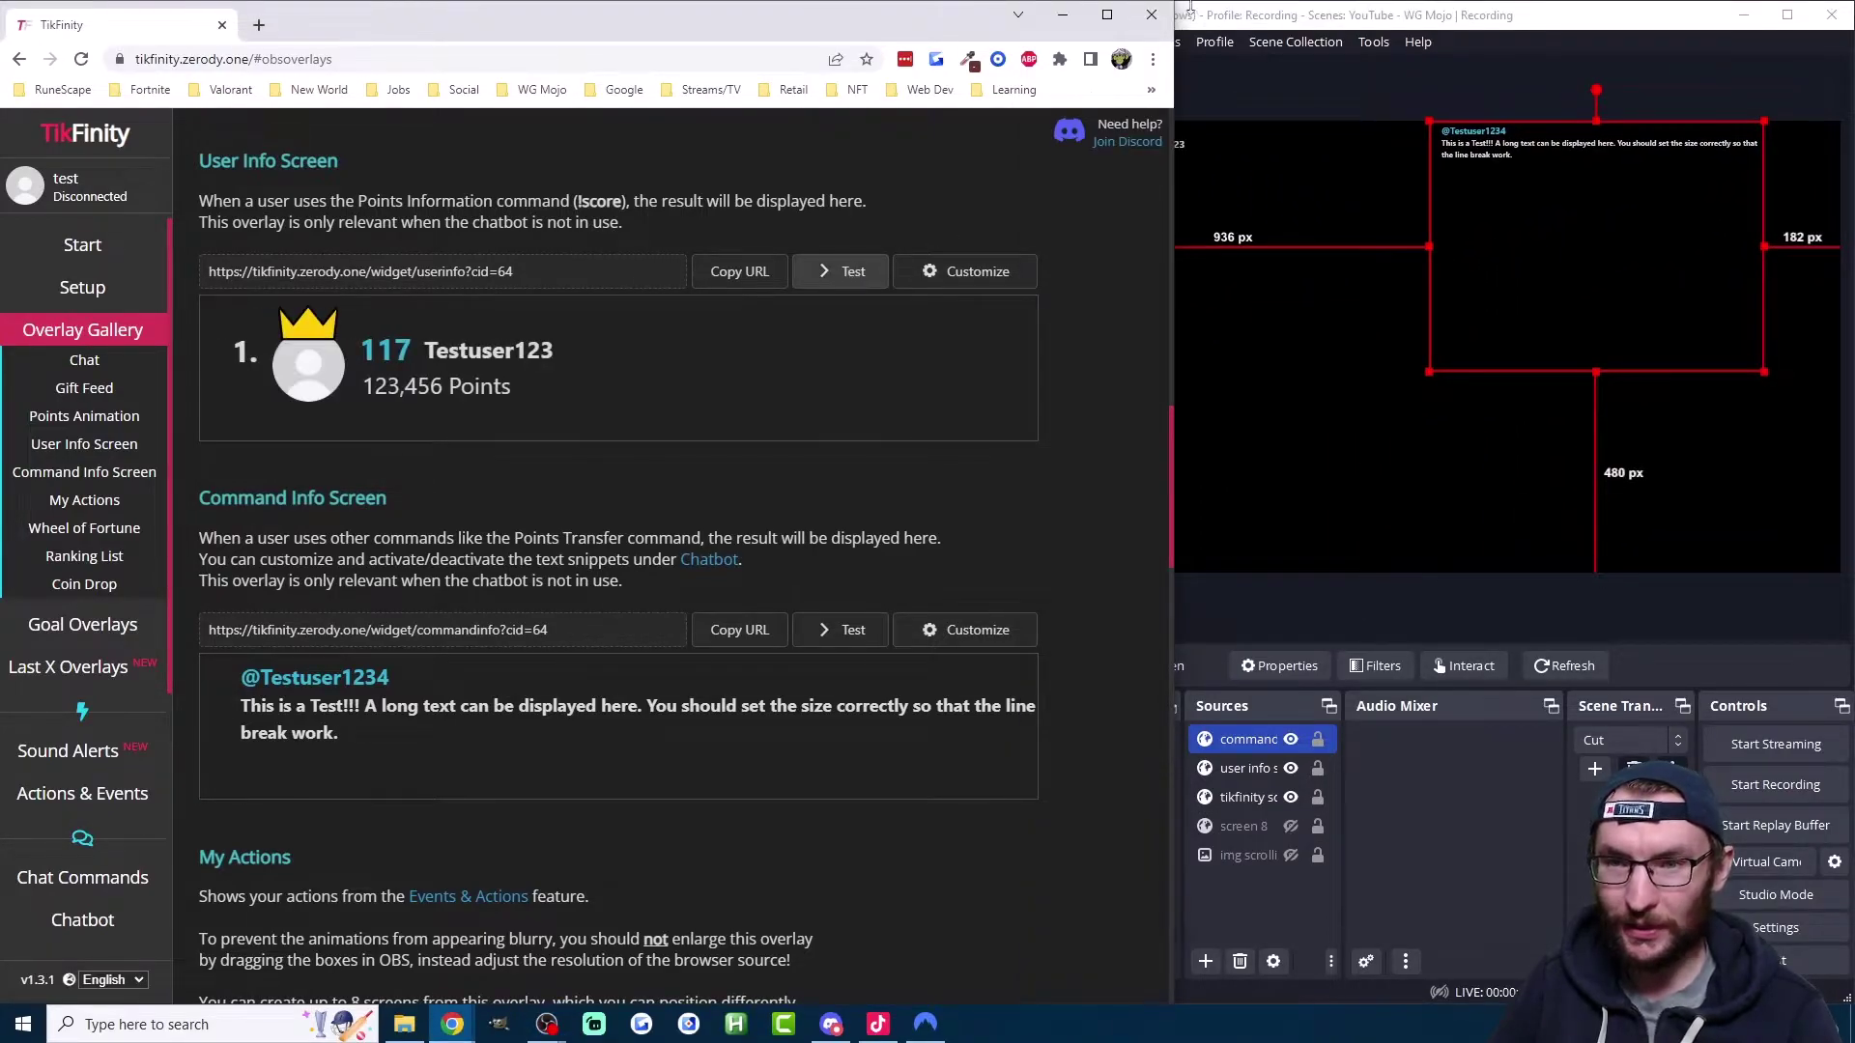
left_click(1293, 16)
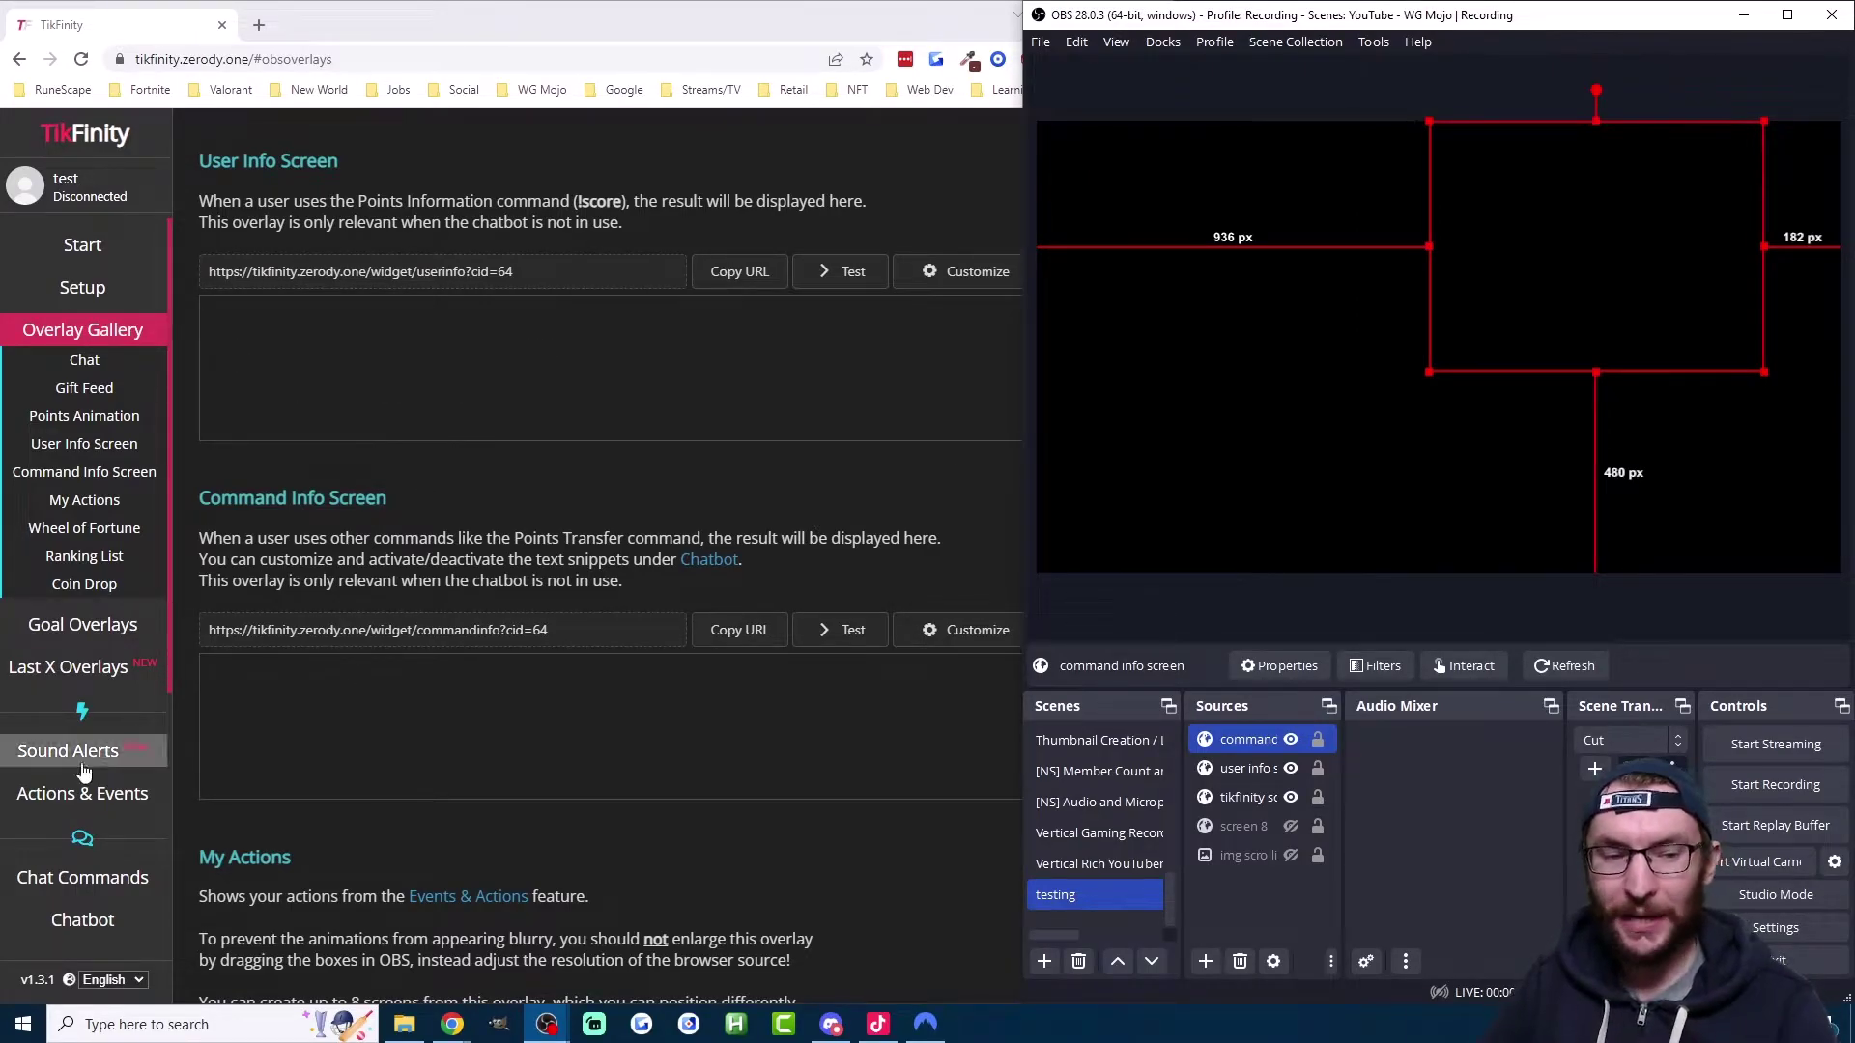
Step: Review the !score and !send commands and read the Points Transfer explanation with its example
left_click(82, 877)
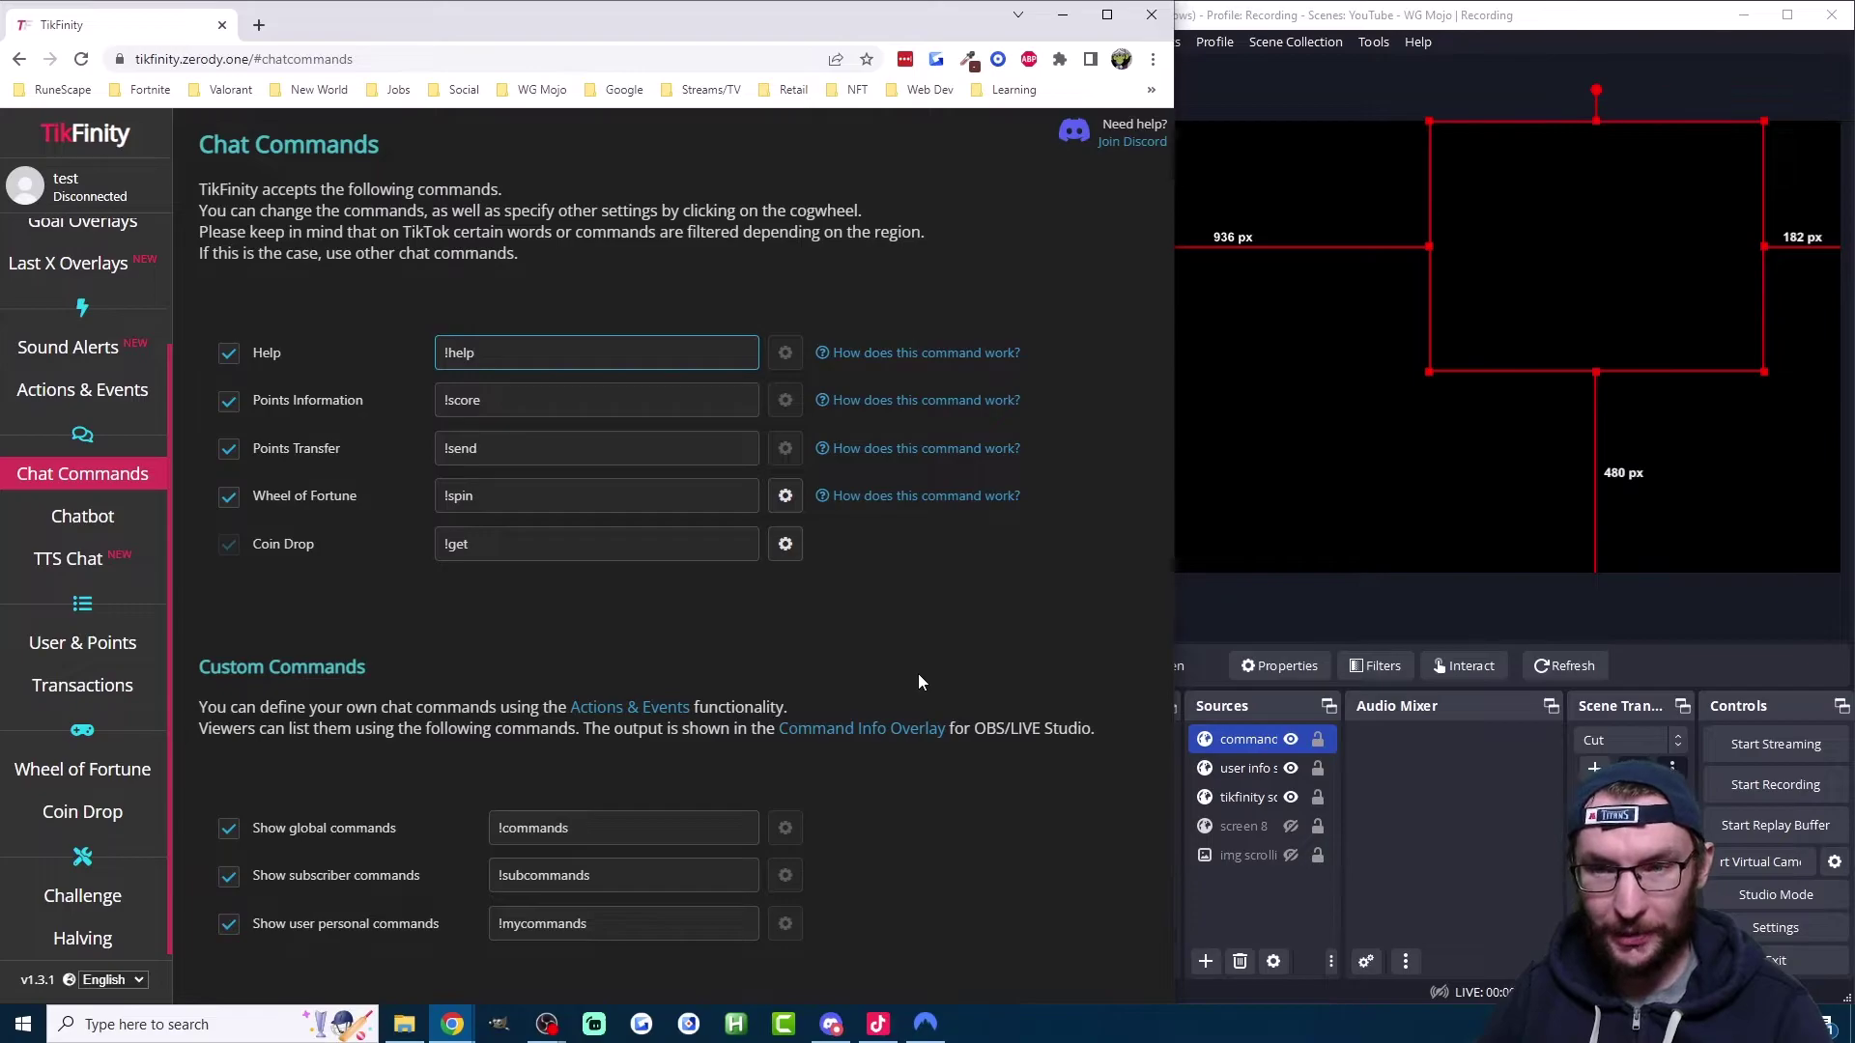
left_click(1414, 29)
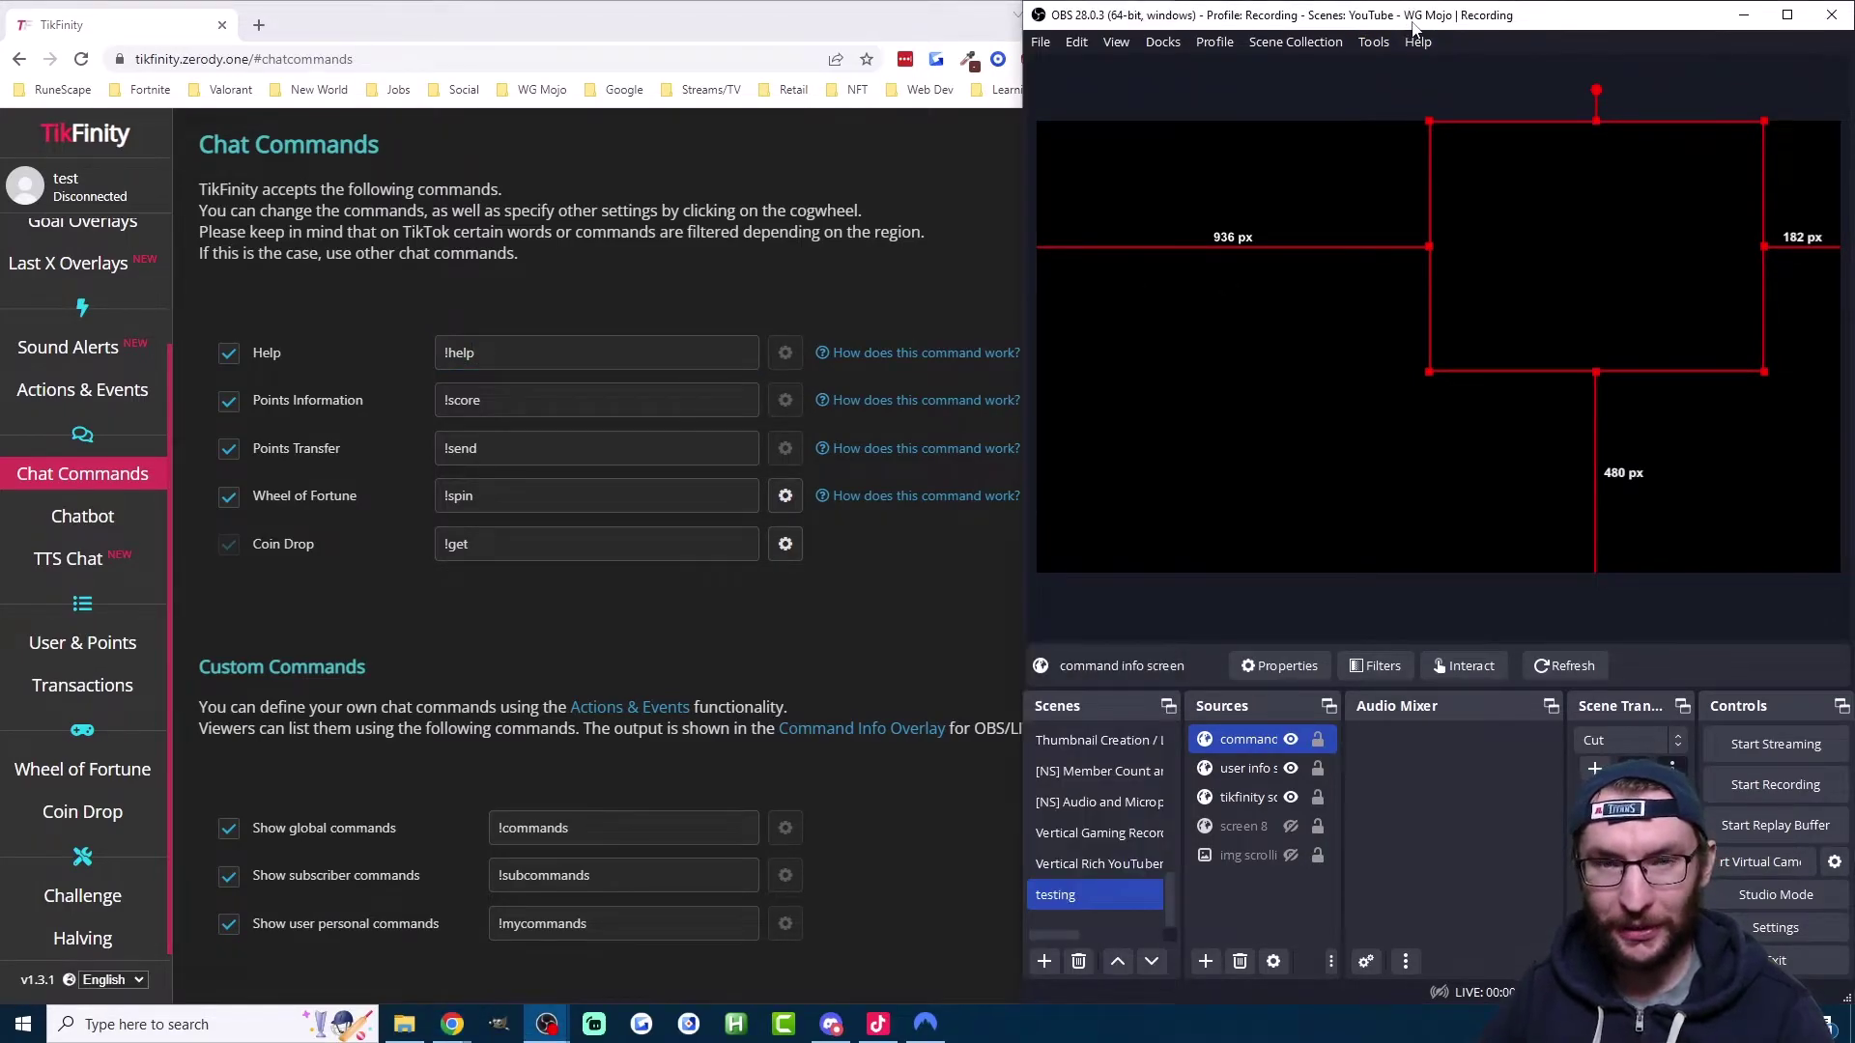
left_click(551, 399)
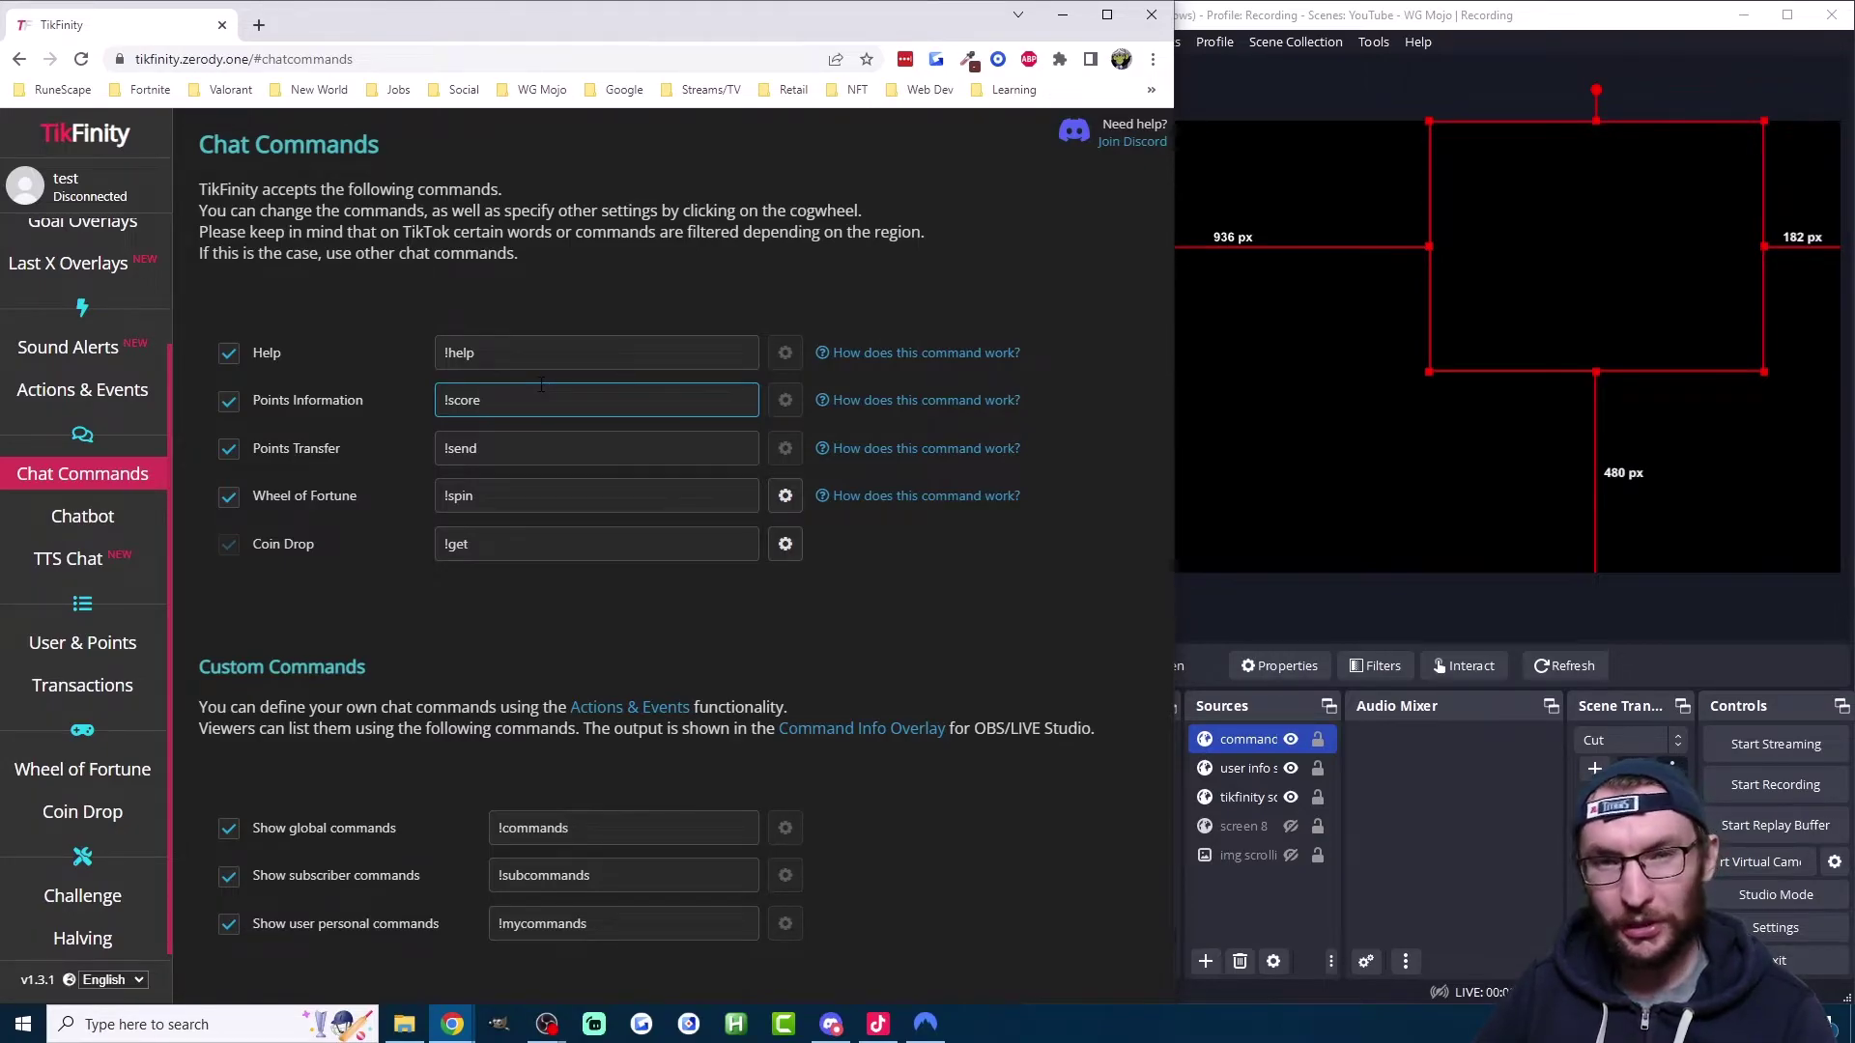
left_click(739, 448)
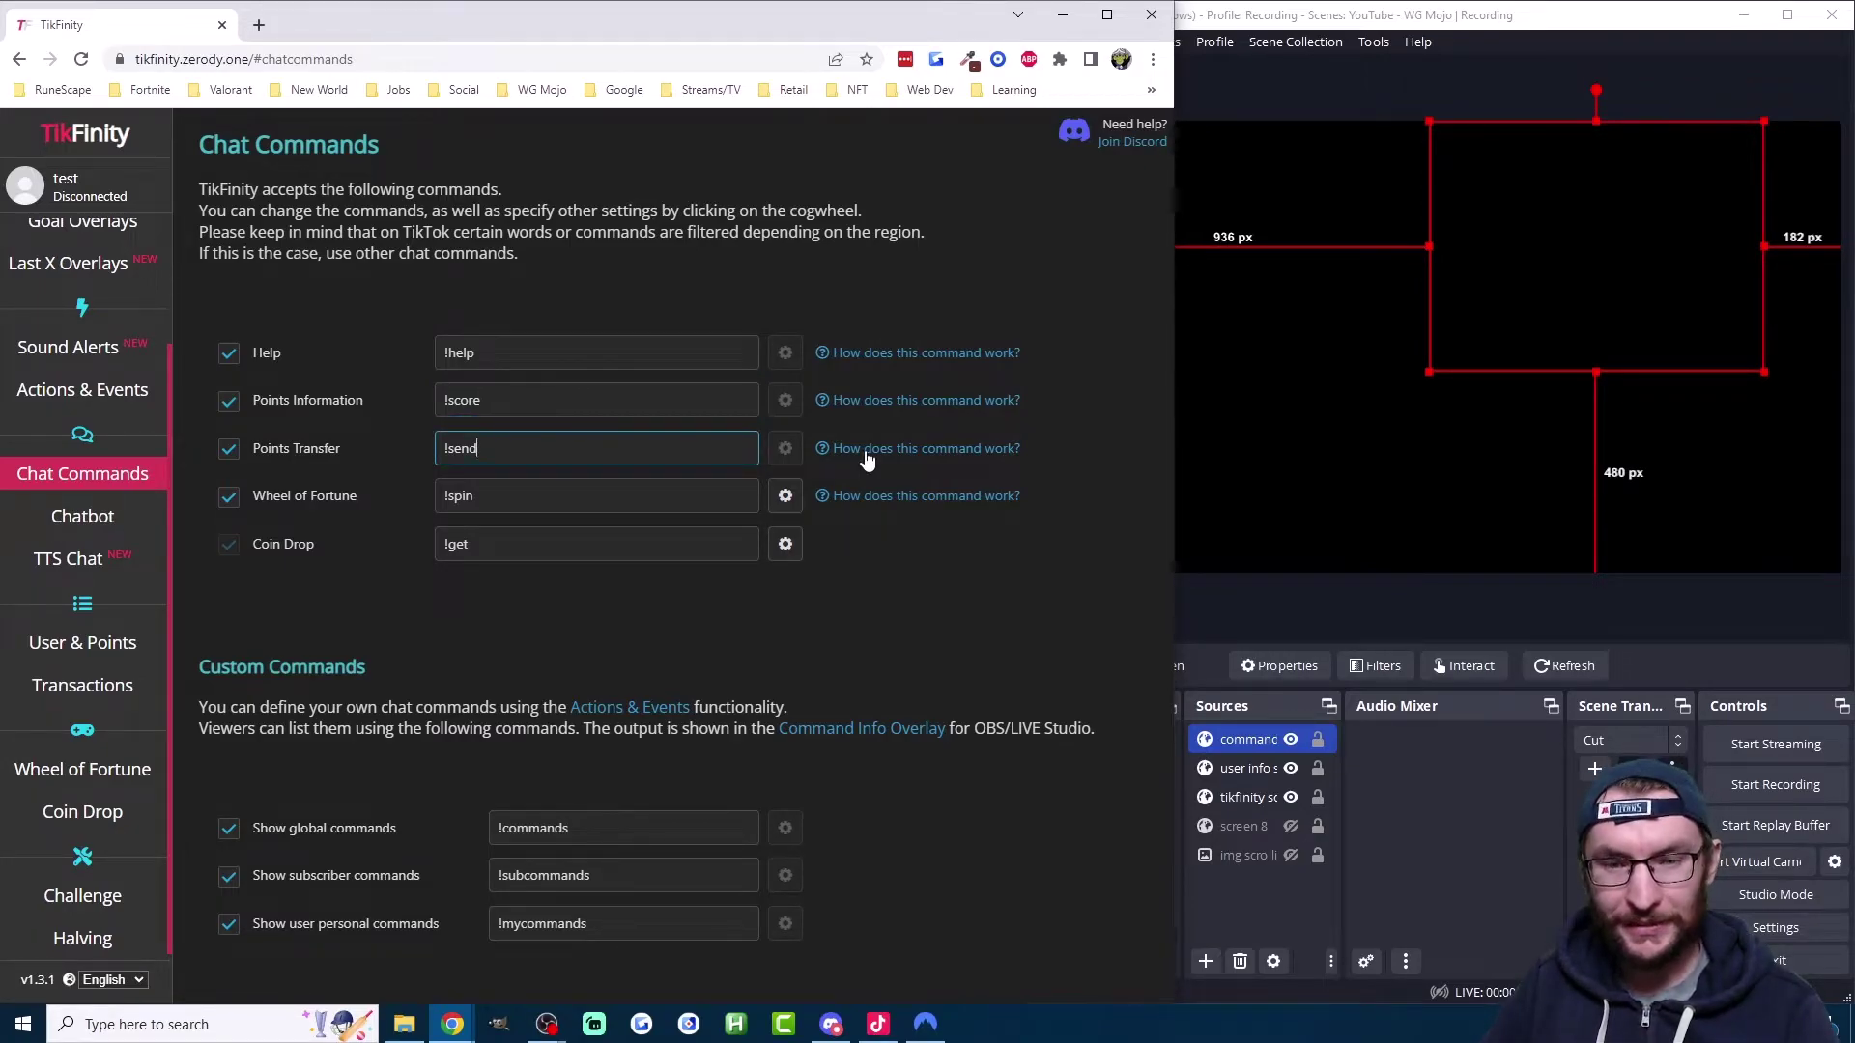
left_click(866, 454)
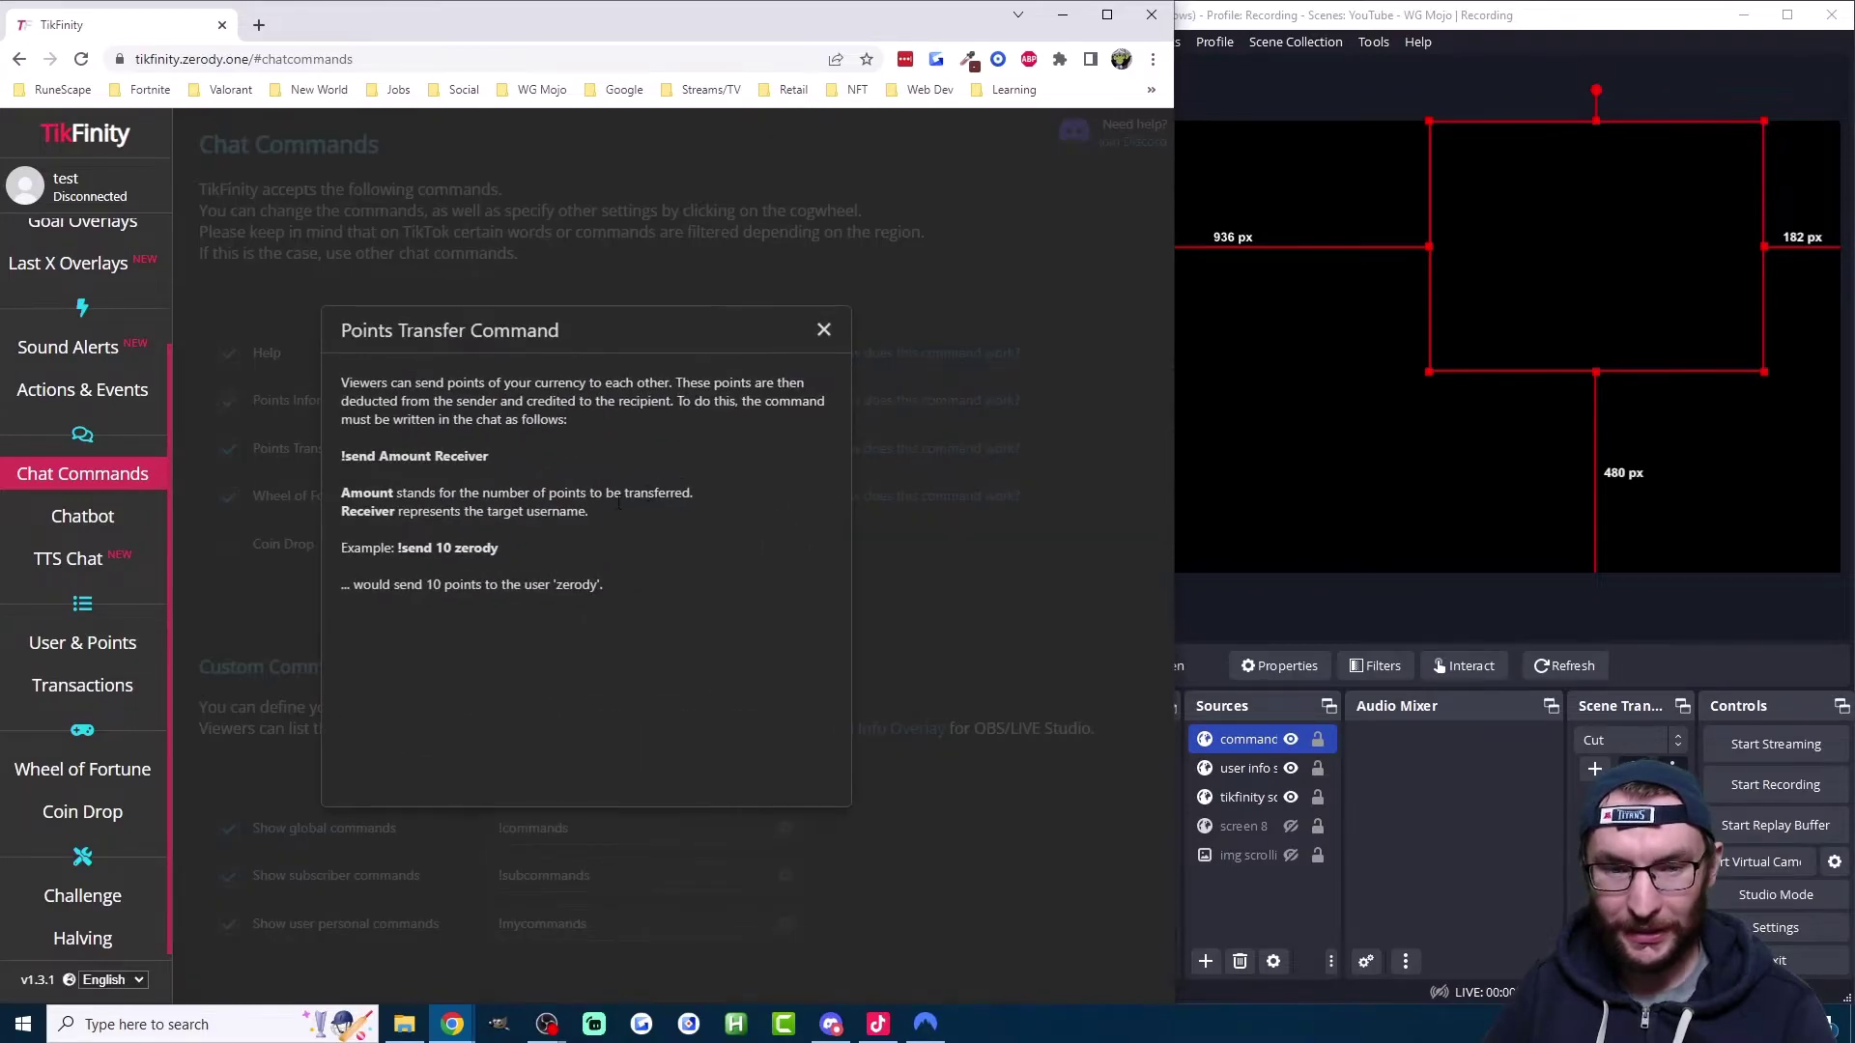
left_click_drag(457, 557, 396, 550)
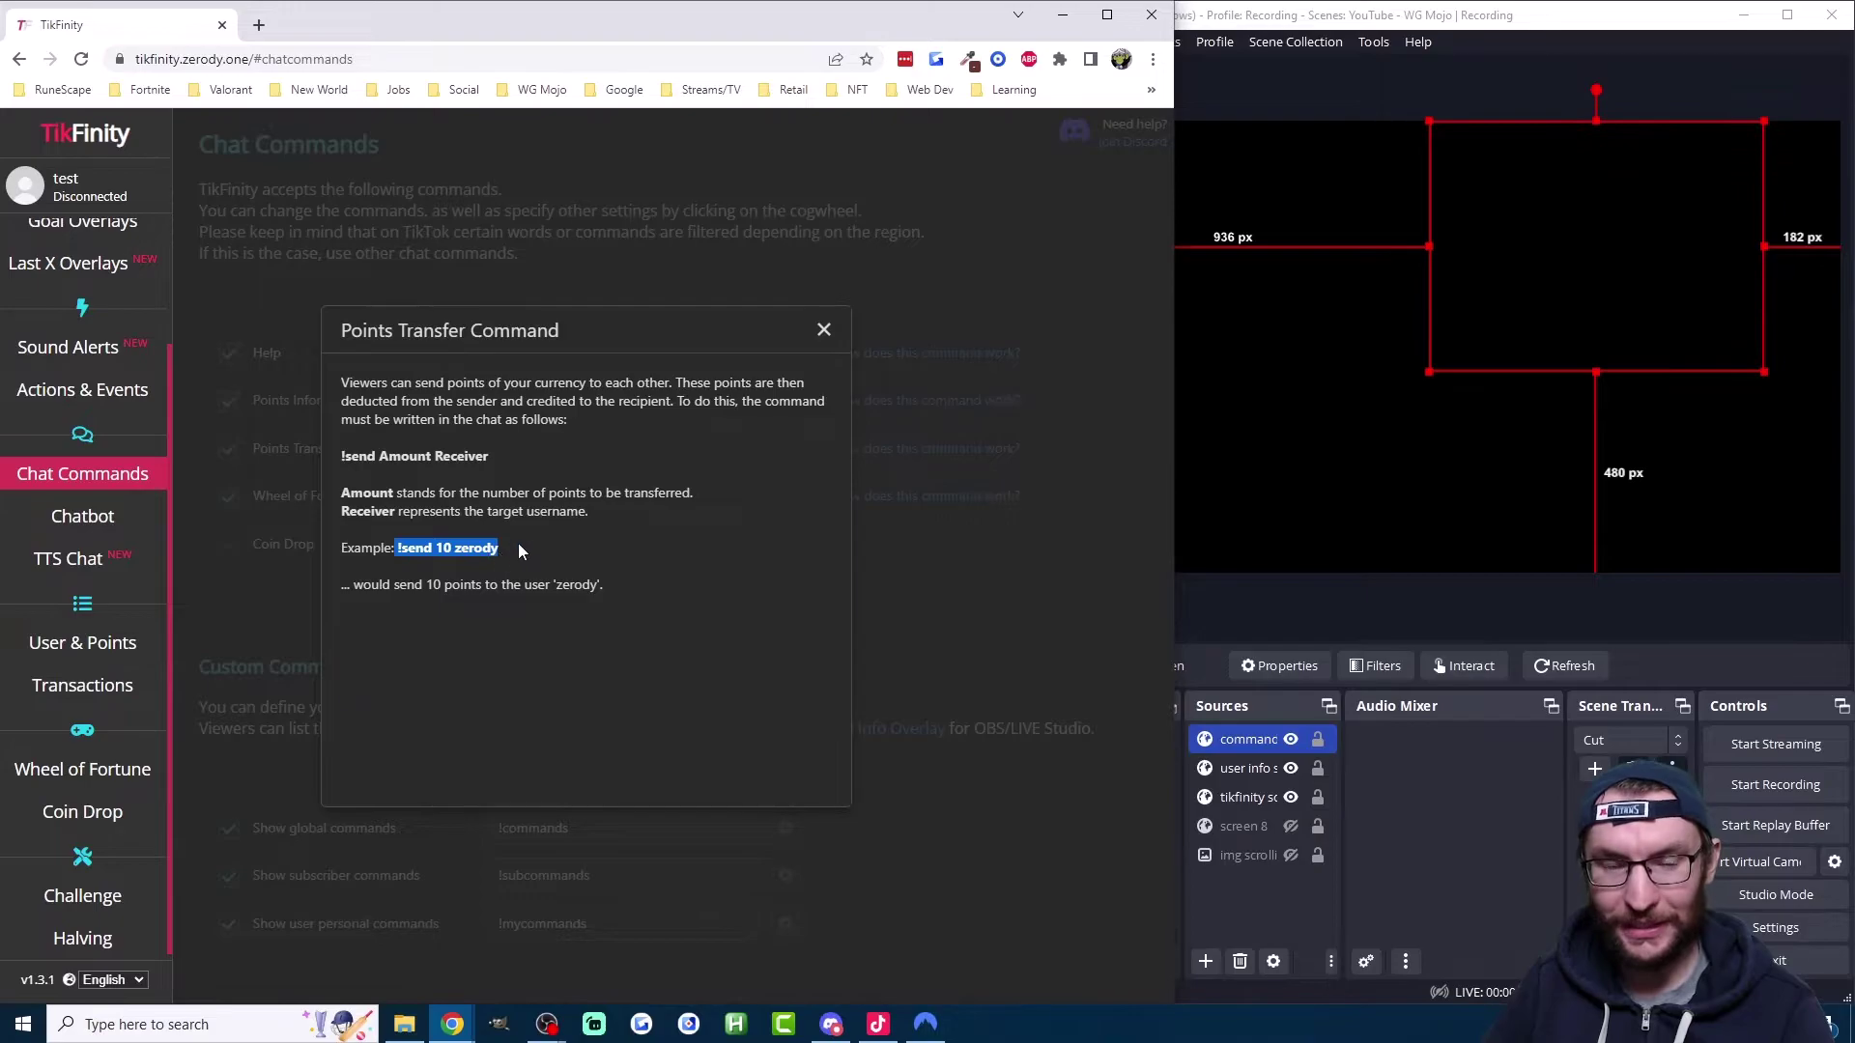
left_click(553, 555)
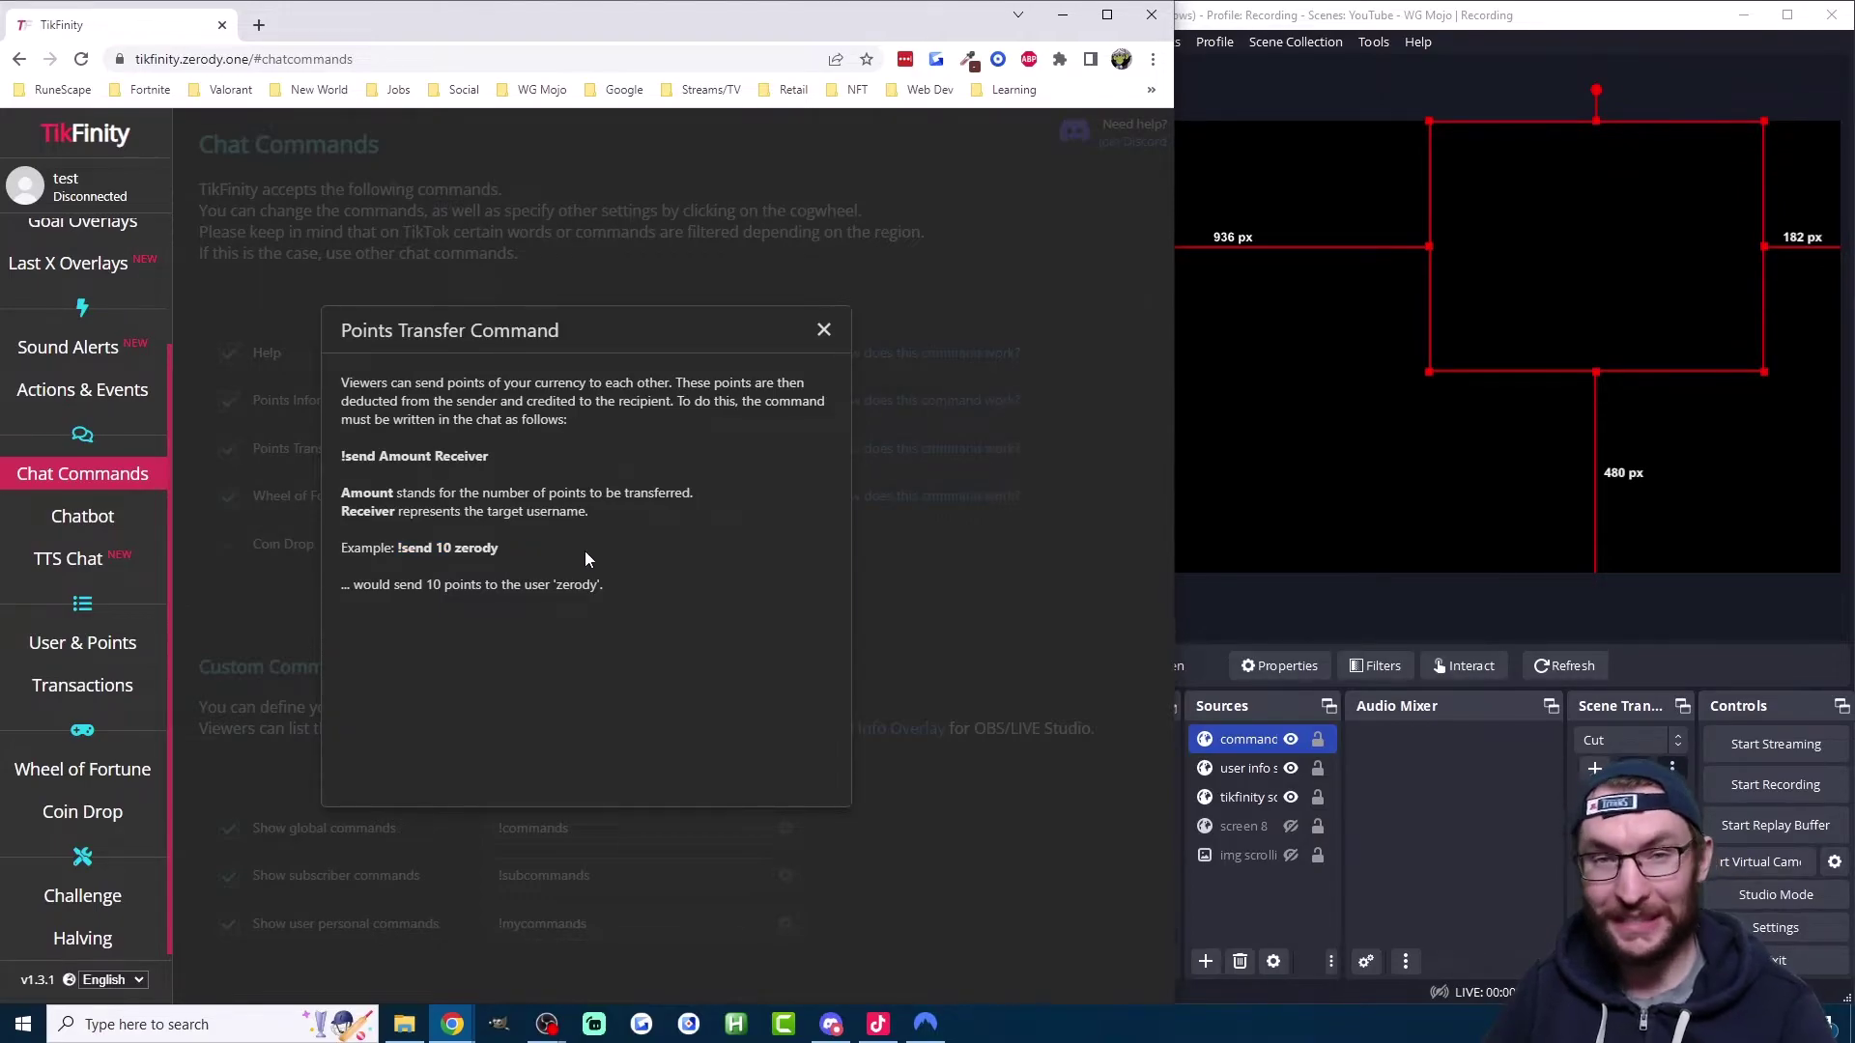
key("Escape")
Step: Look over the !spin, !get, !subcommands and !commands entries
left_click_drag(478, 496, 403, 549)
left_click(597, 632)
left_click_drag(565, 833, 530, 874)
left_click(613, 868)
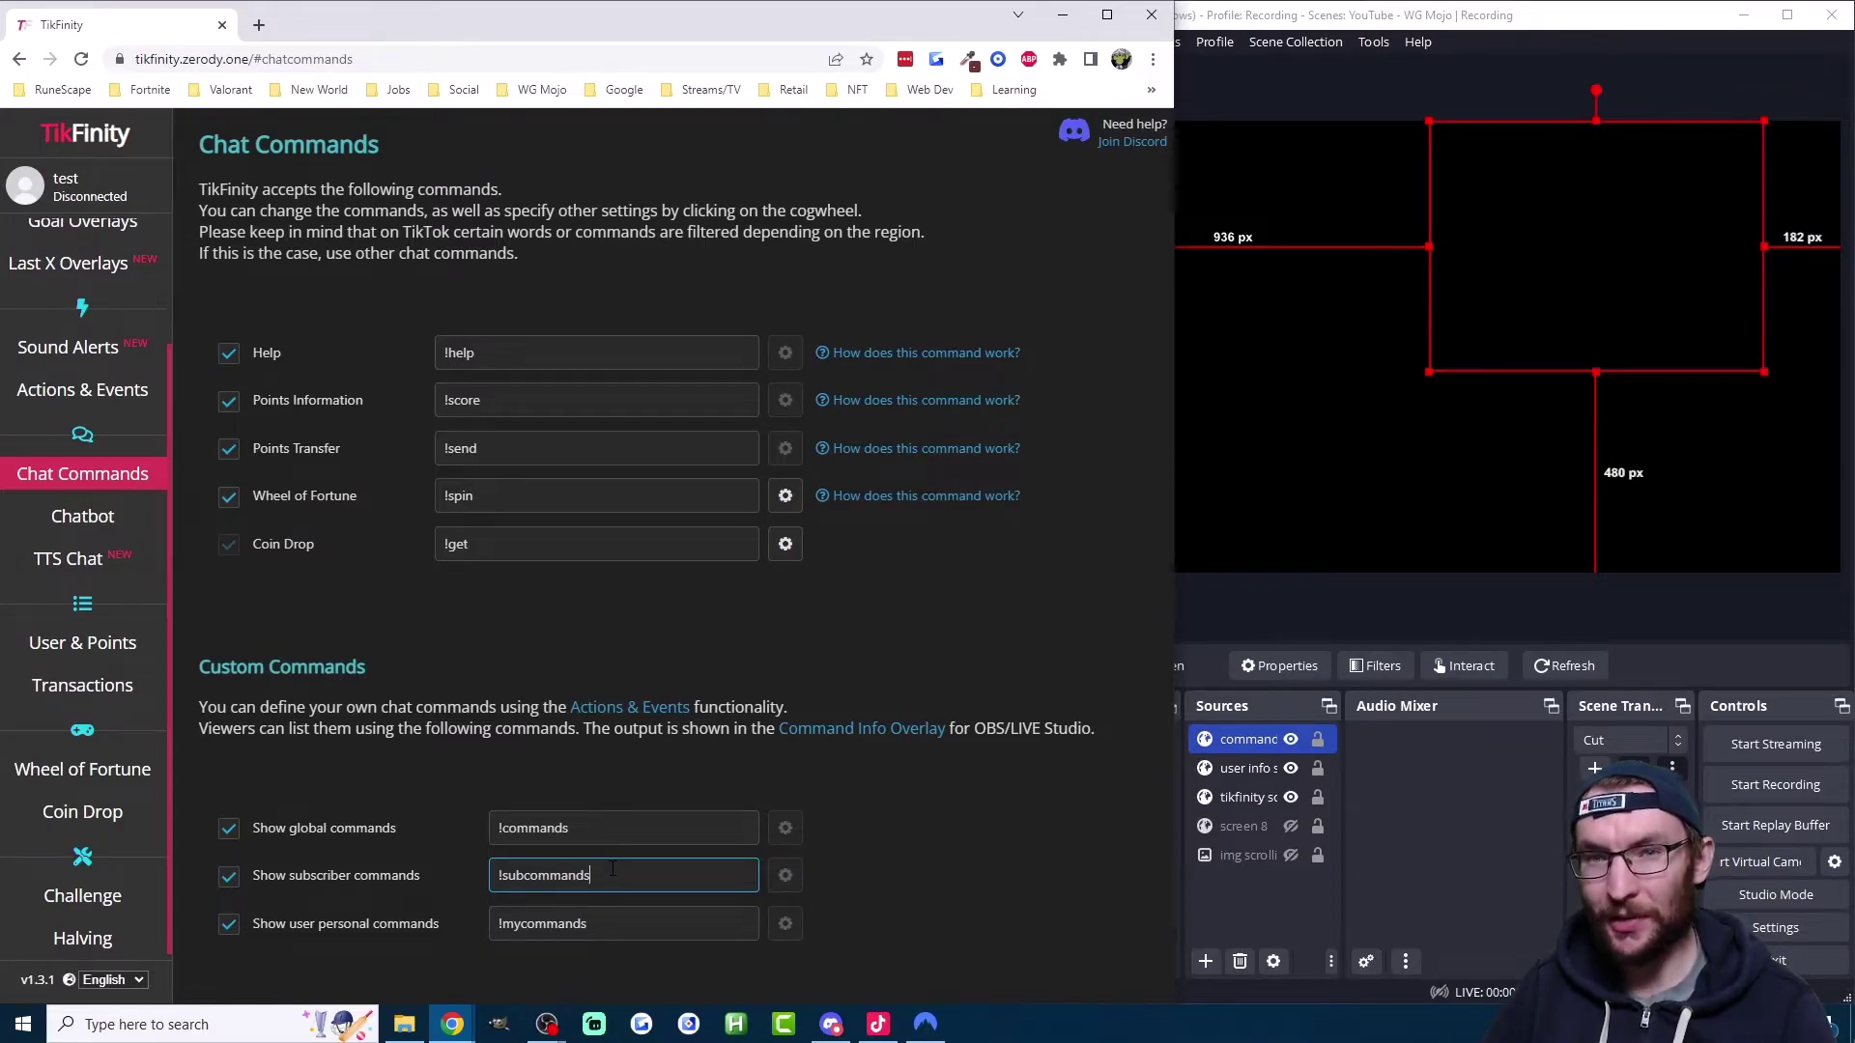
left_click(754, 814)
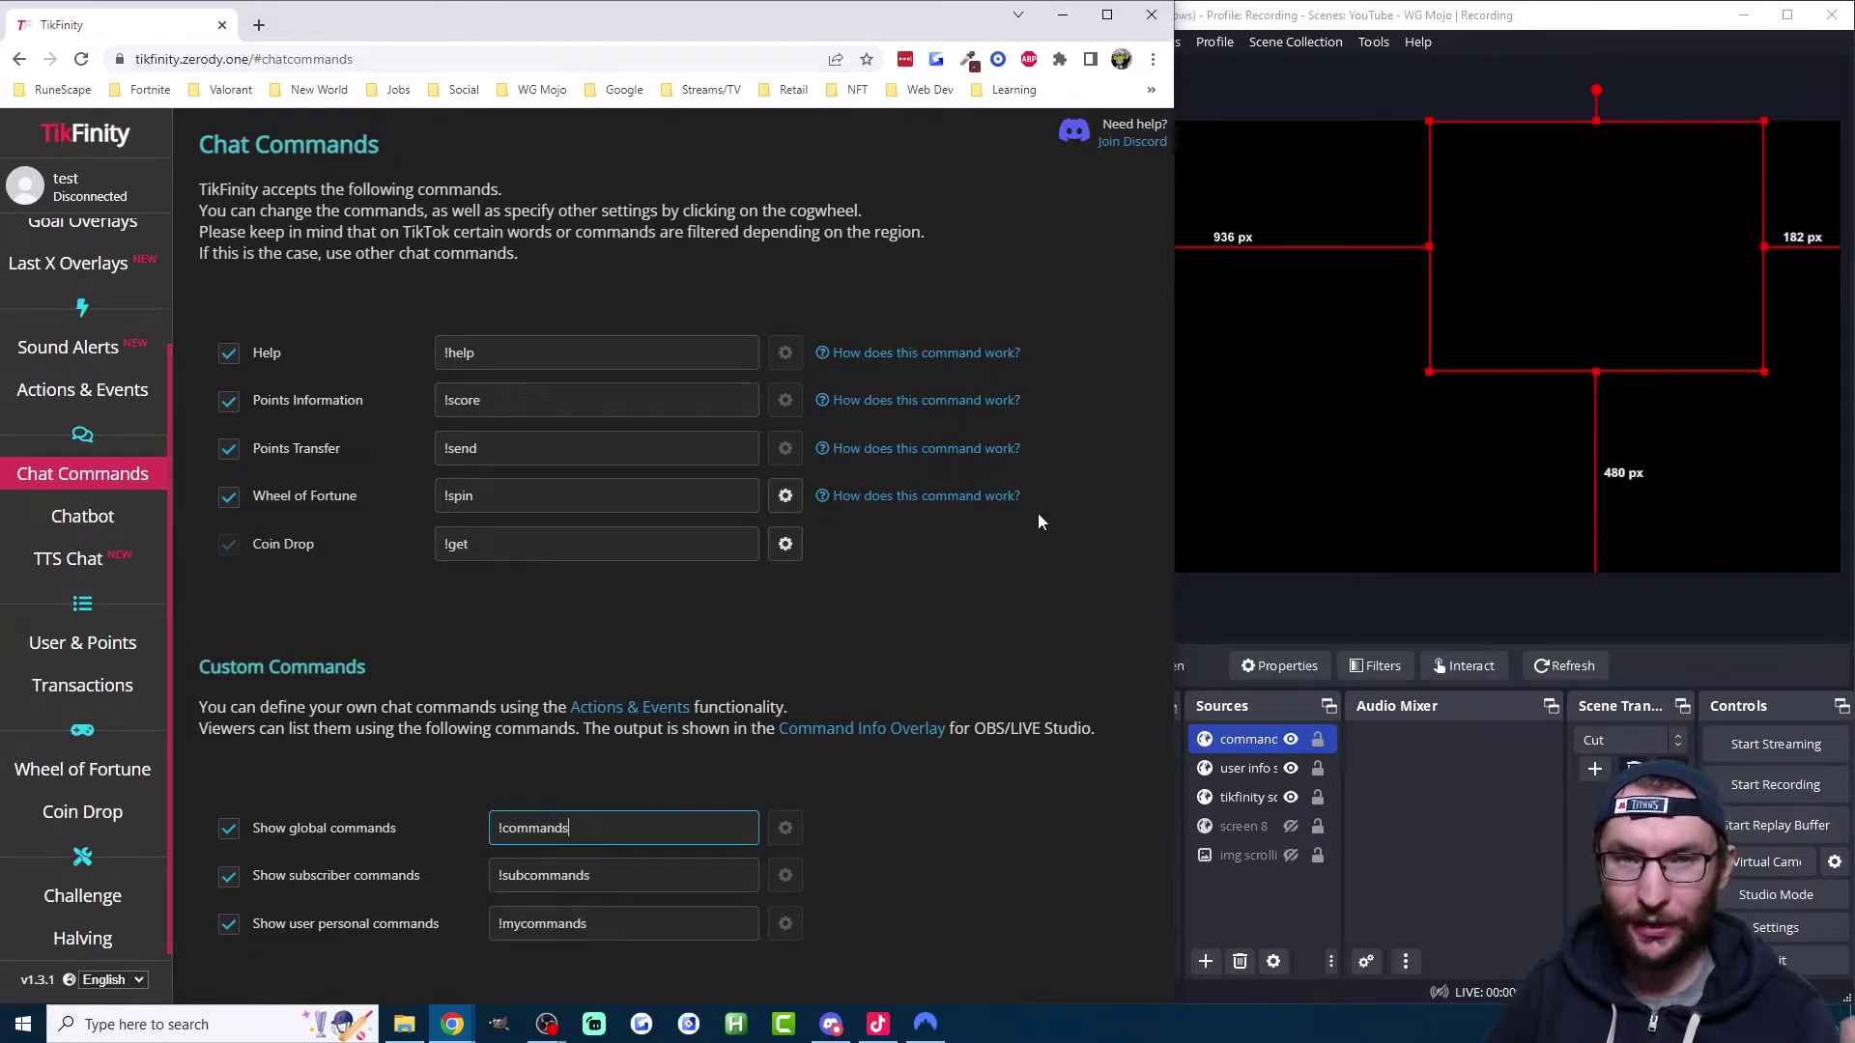
scroll(149, 535, "up", 1)
Step: Run the User Info Screen and Command Info Screen overlay tests, checking the OBS preview
scroll(102, 458, "up", 2)
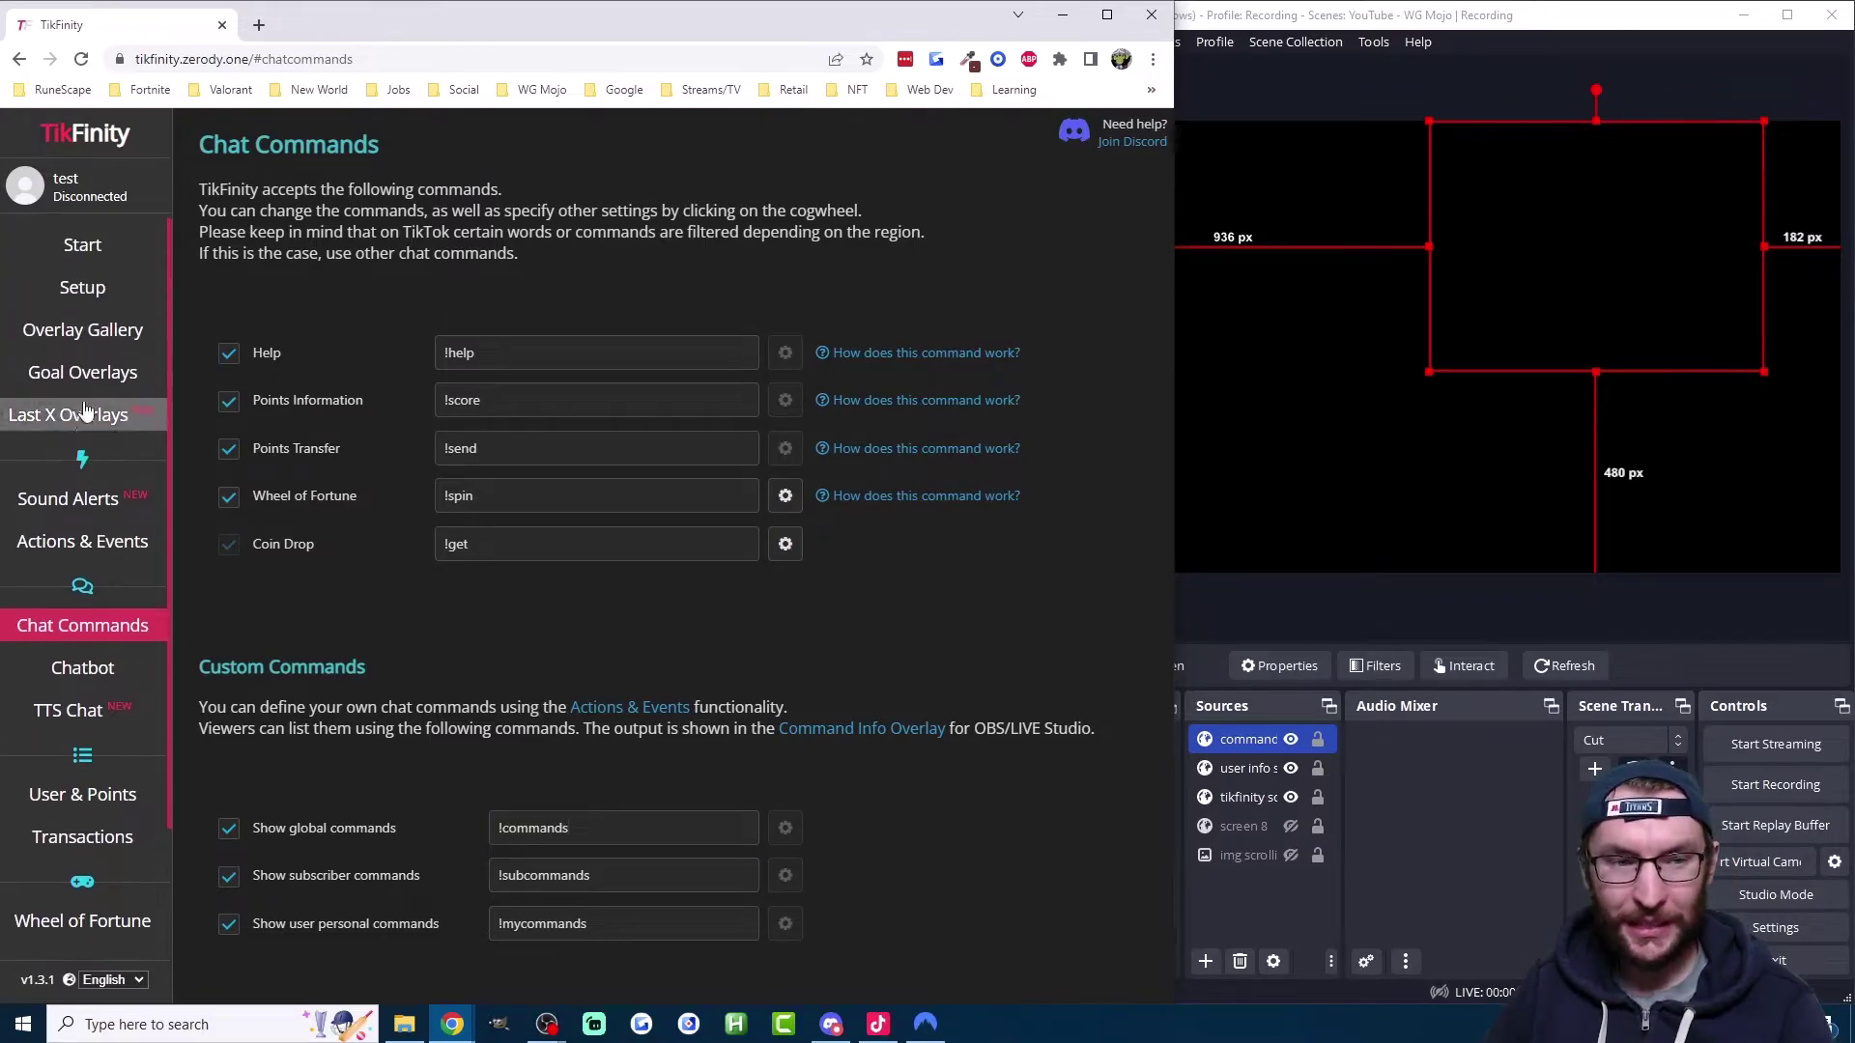
left_click(93, 329)
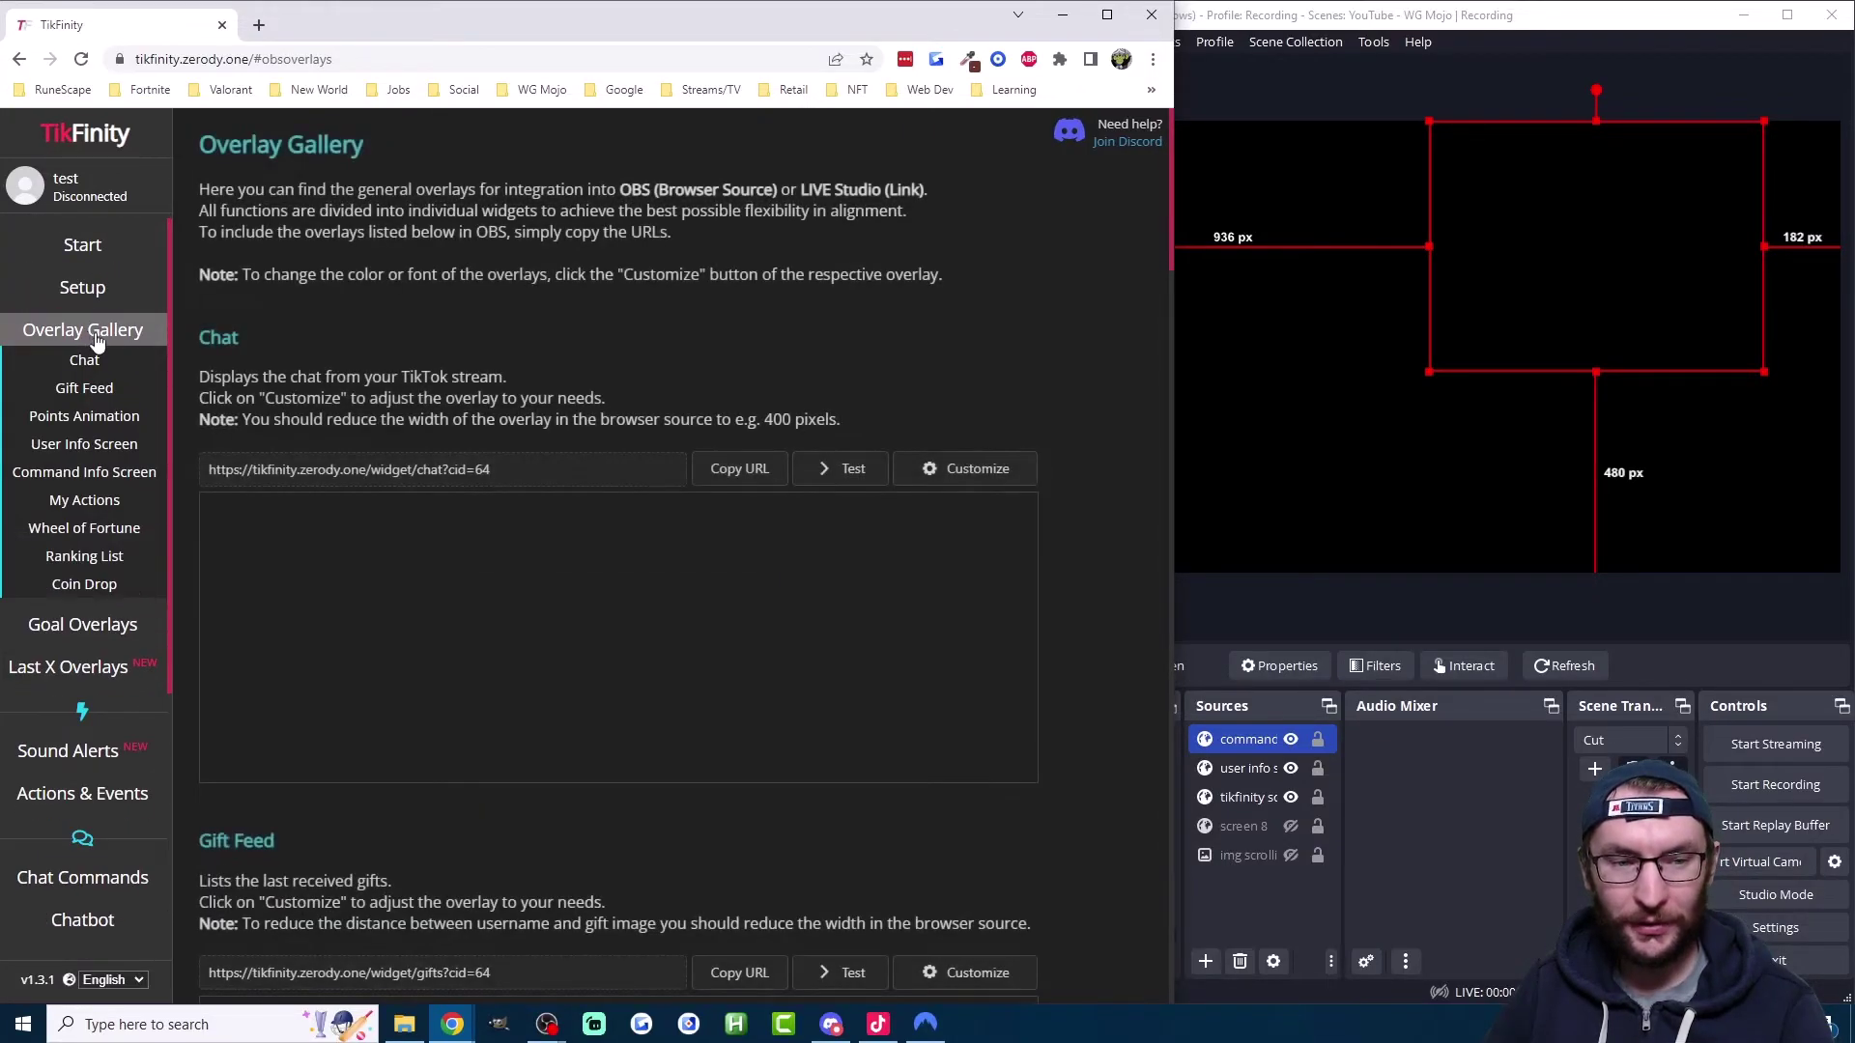
left_click(96, 444)
left_click(828, 276)
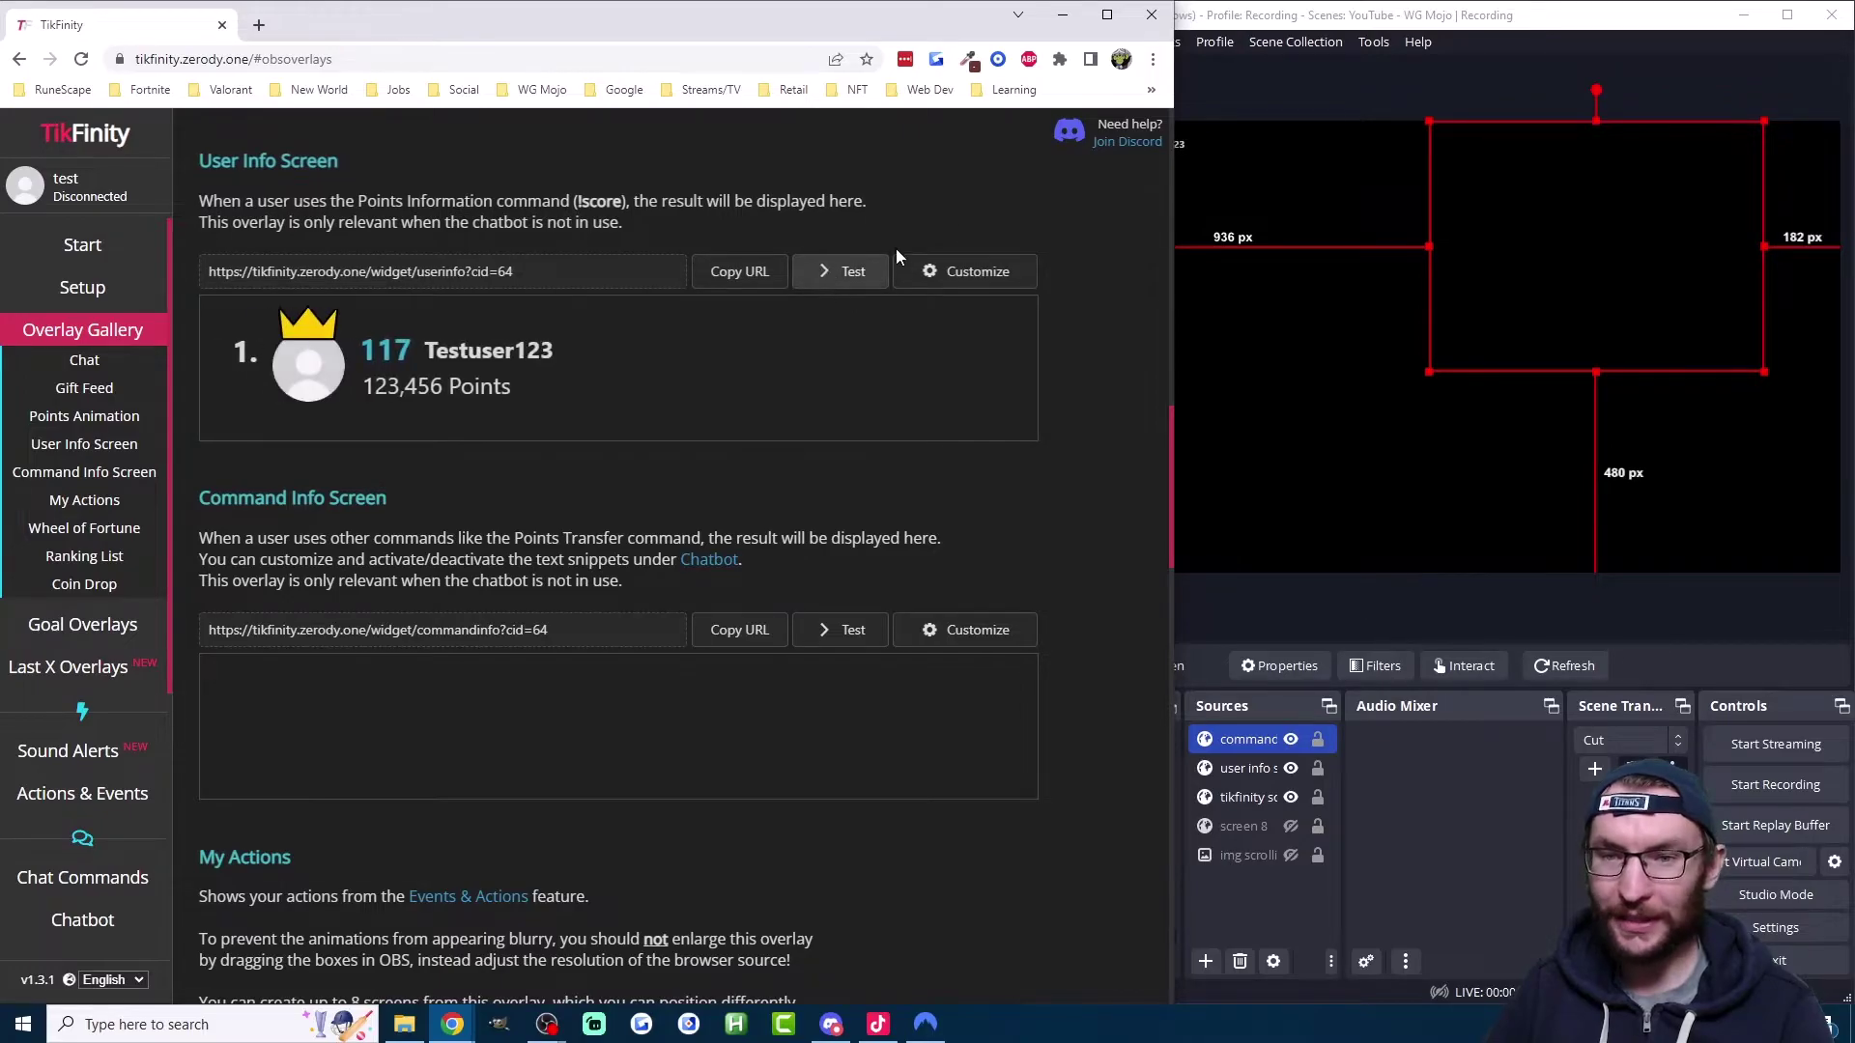
key("alt+Tab")
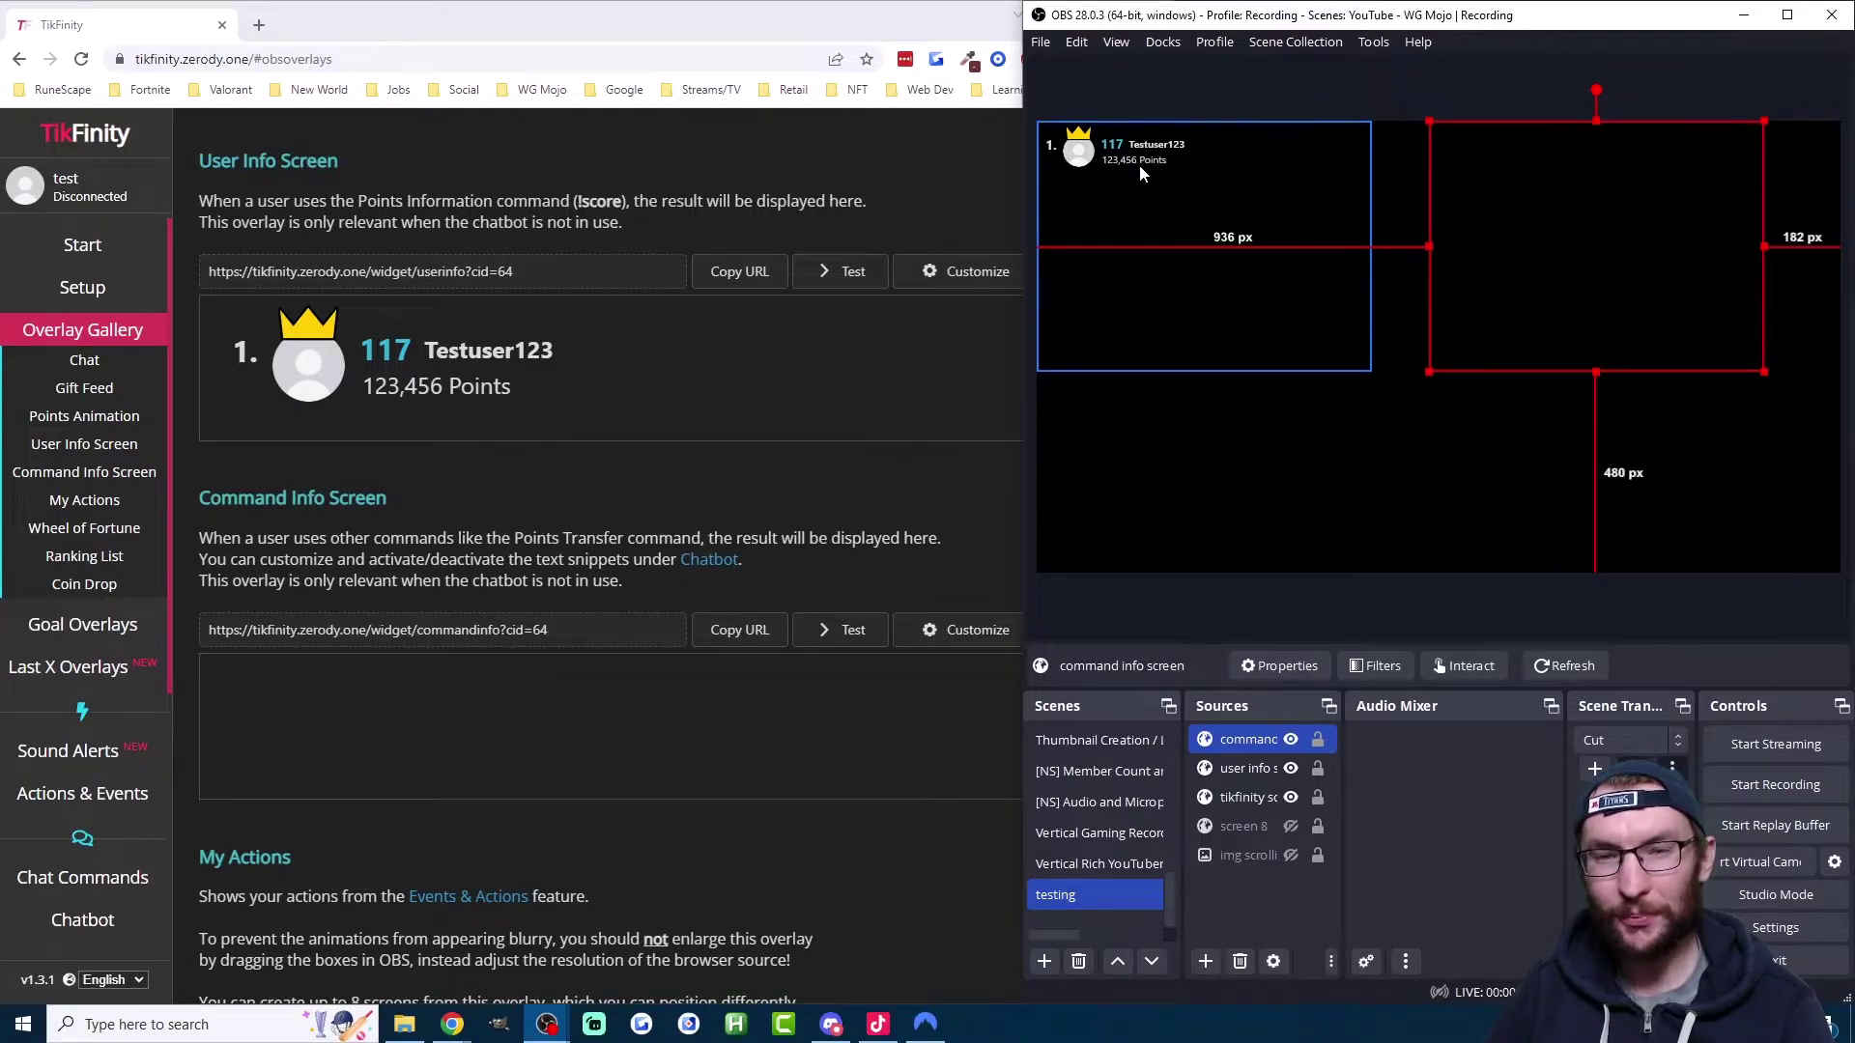
left_click(908, 370)
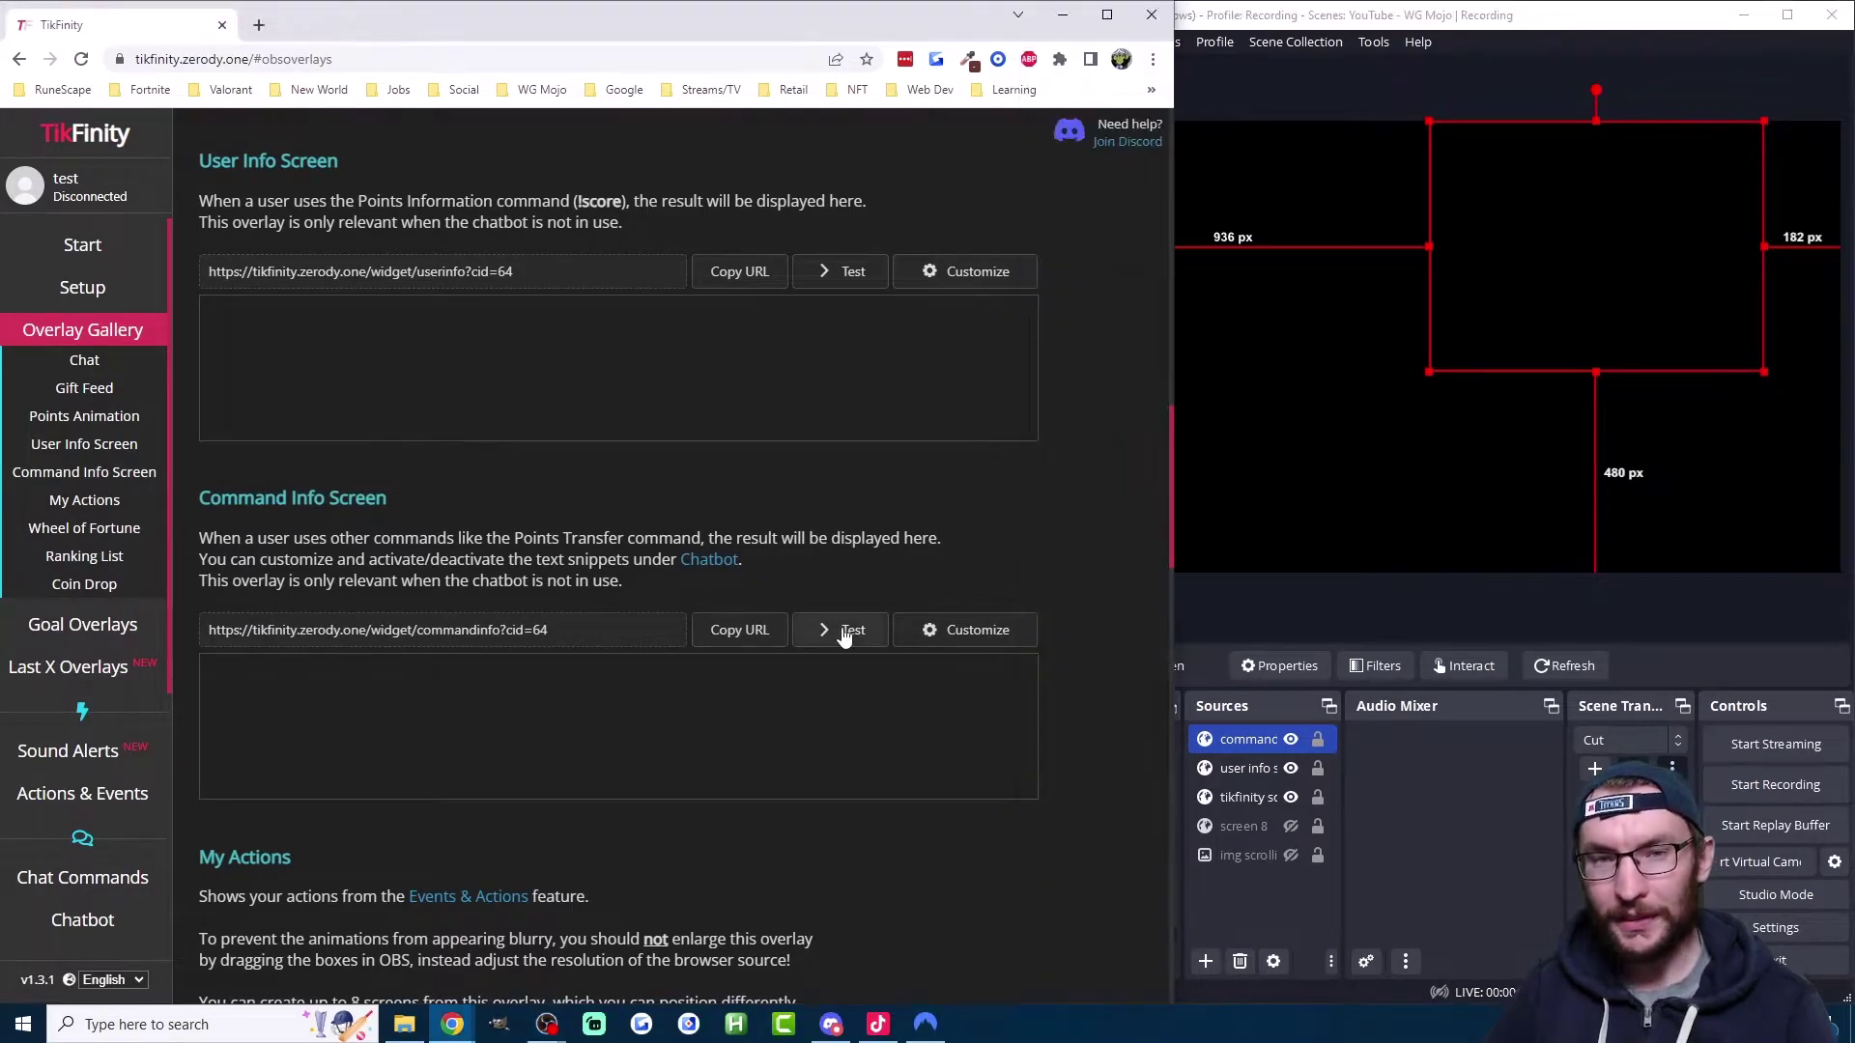
left_click(845, 629)
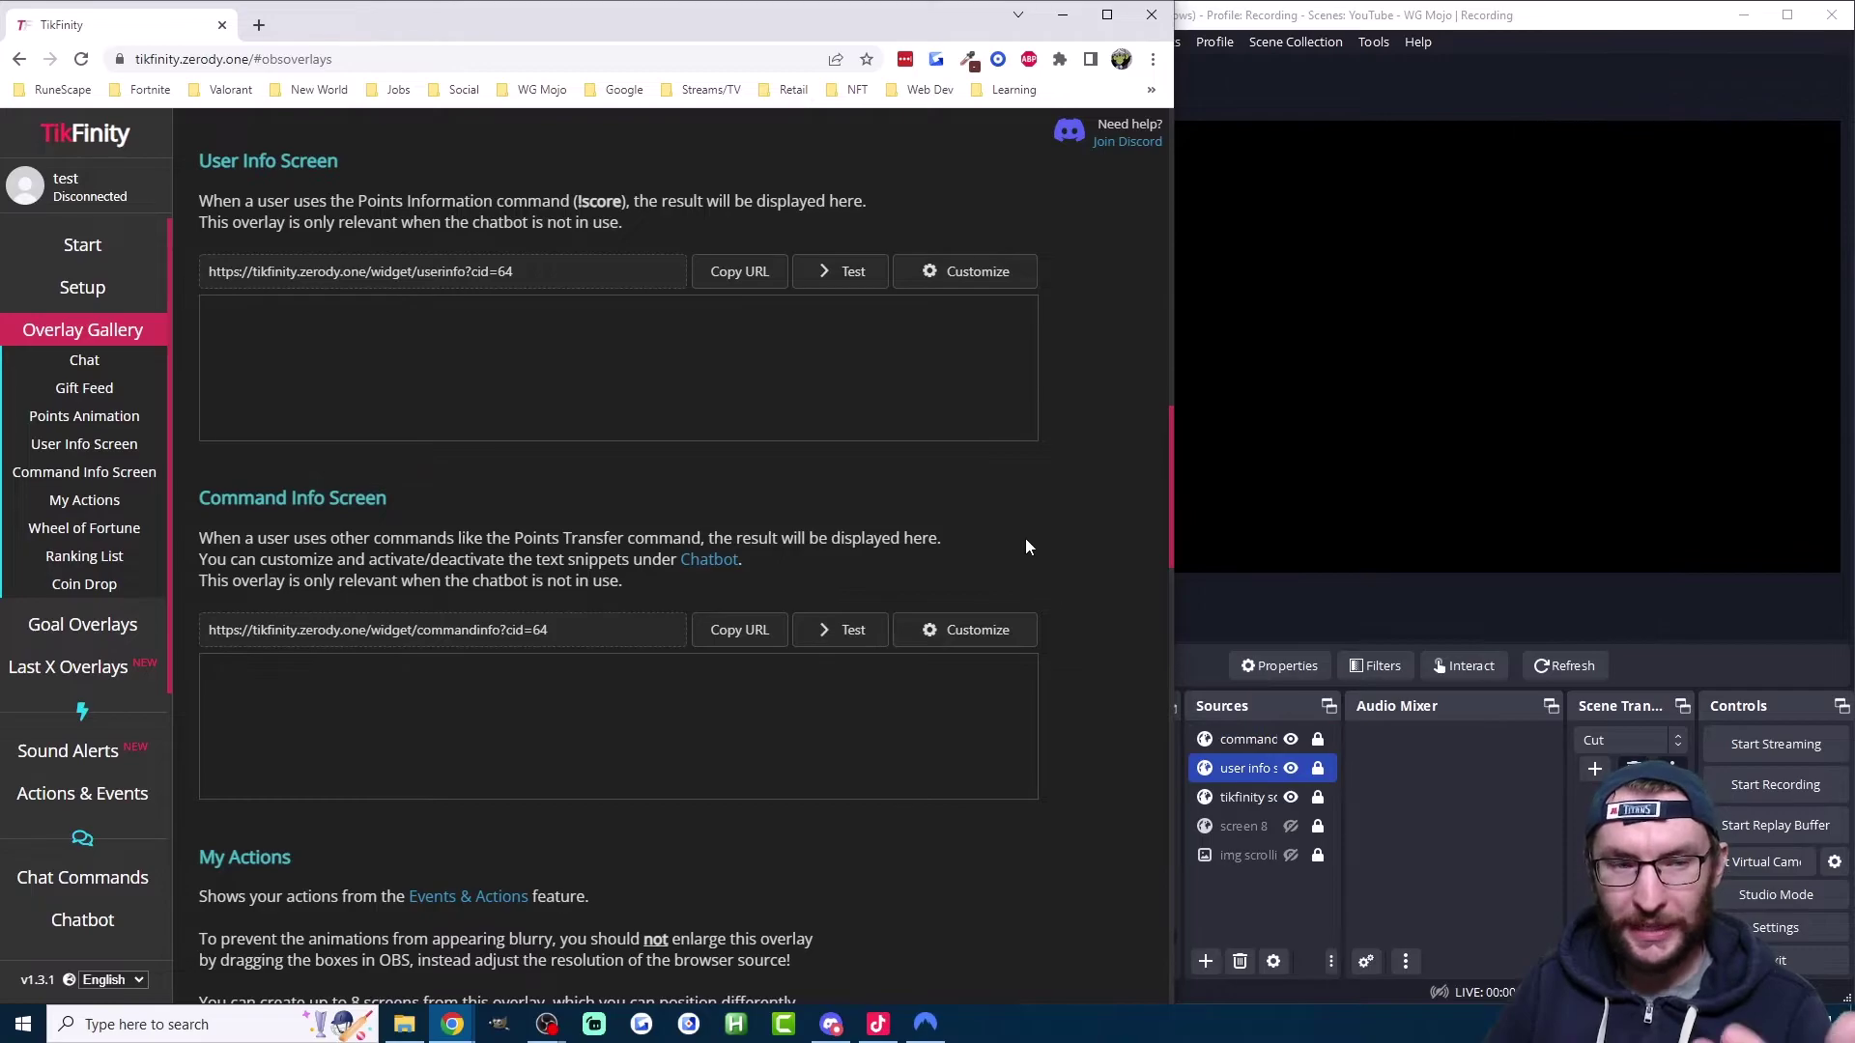
Step: Copy the Wheel of Fortune overlay URL into a new OBS browser source 'wheel of fortune' that shuts down when hidden
left_click(129, 531)
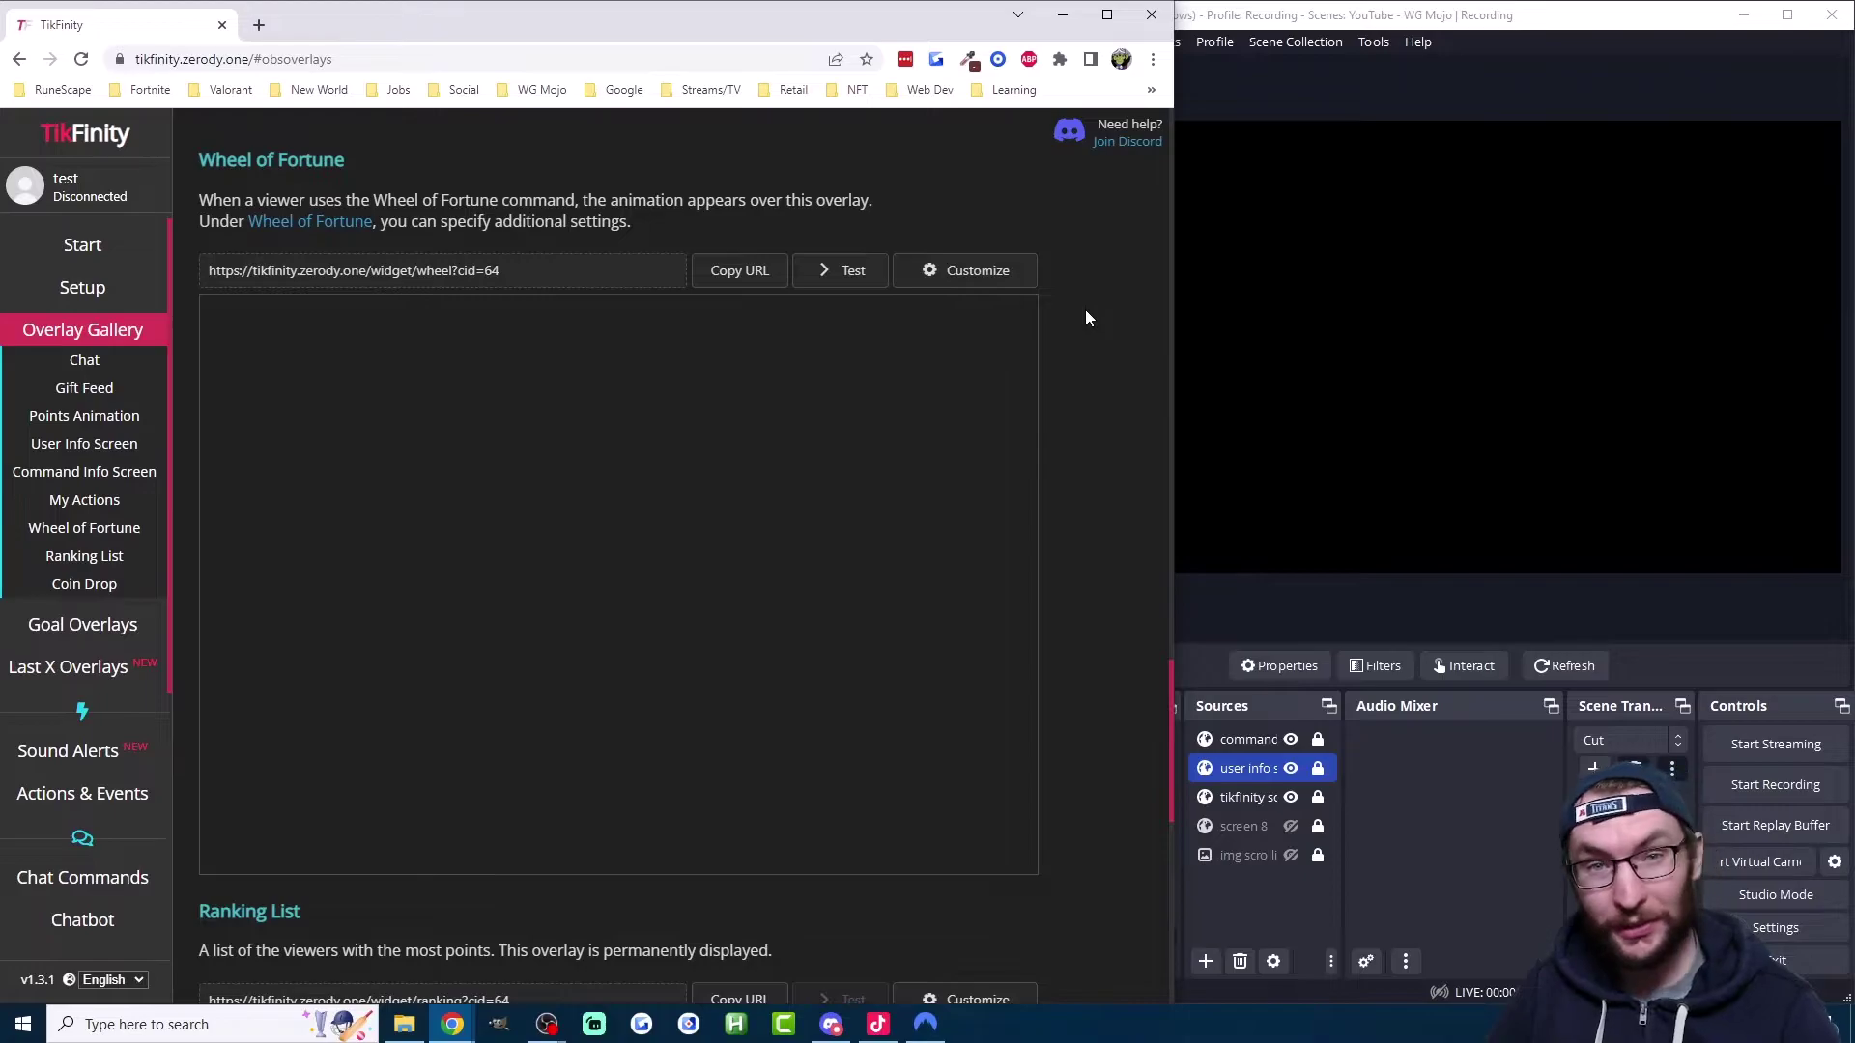
left_click(734, 283)
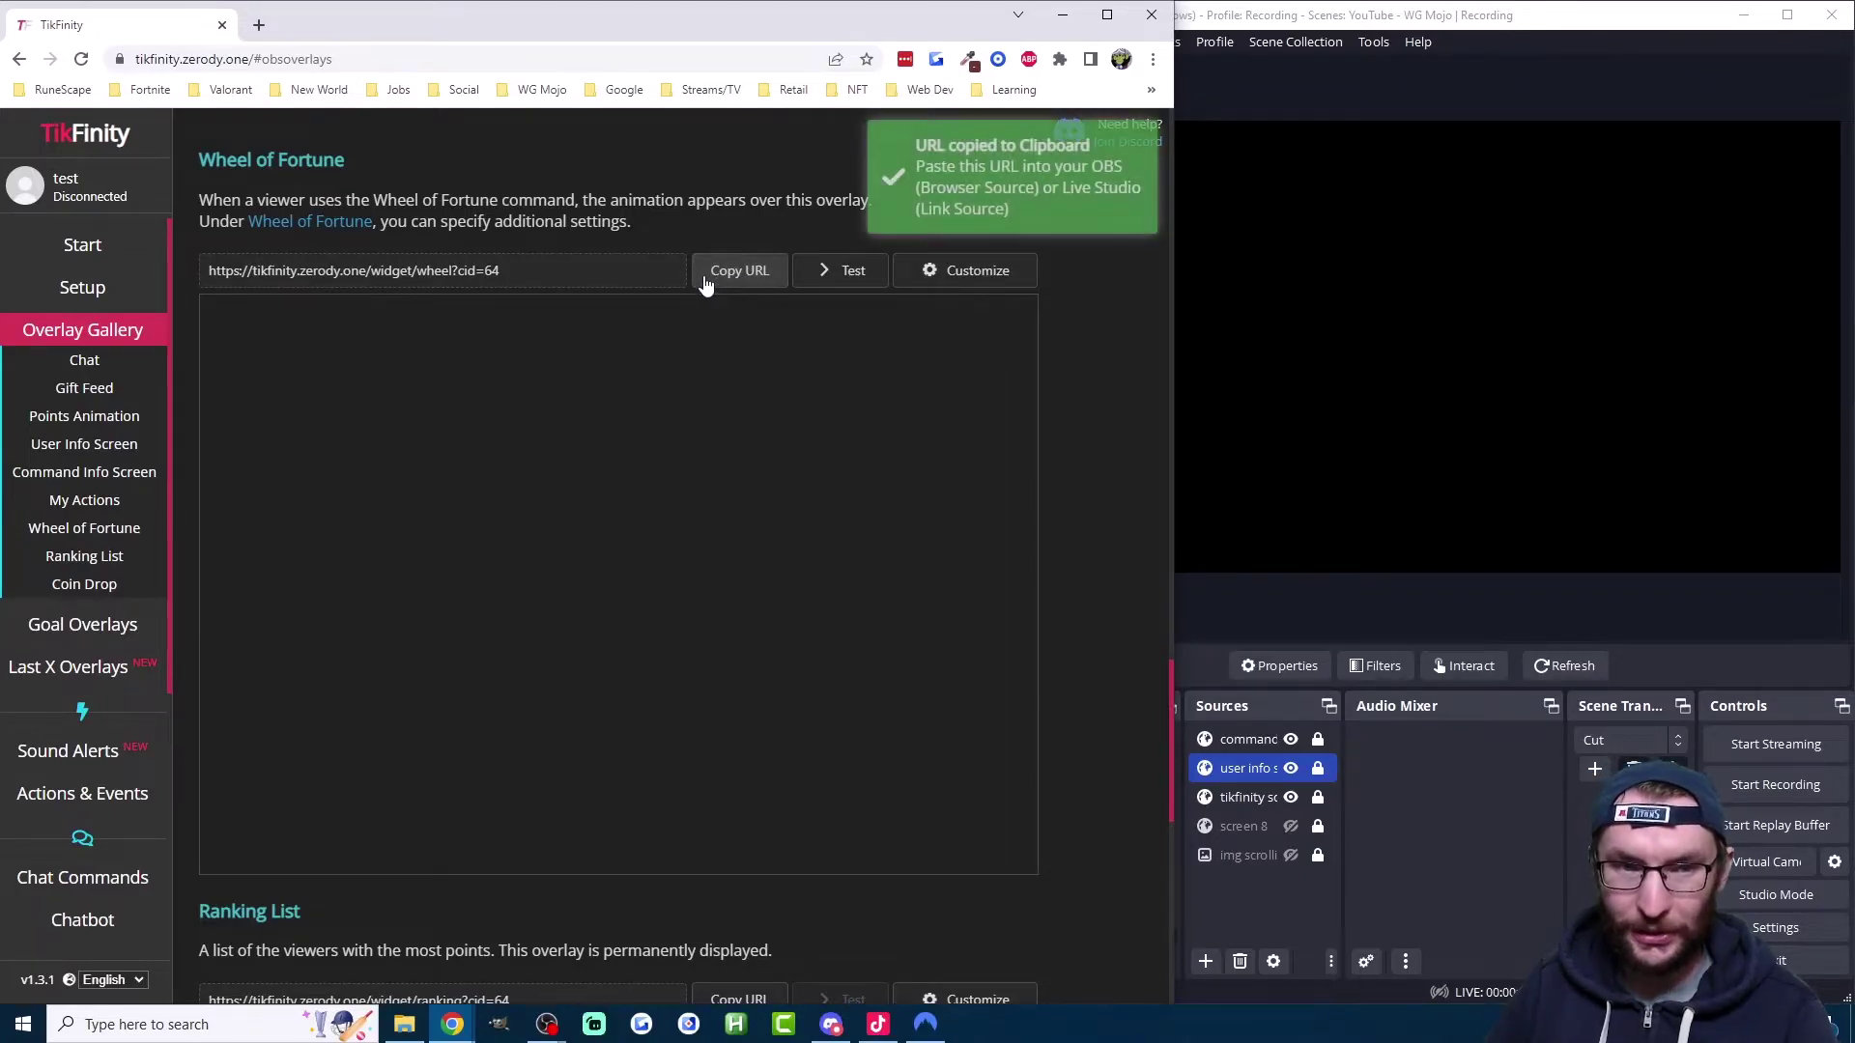
left_click(1251, 912)
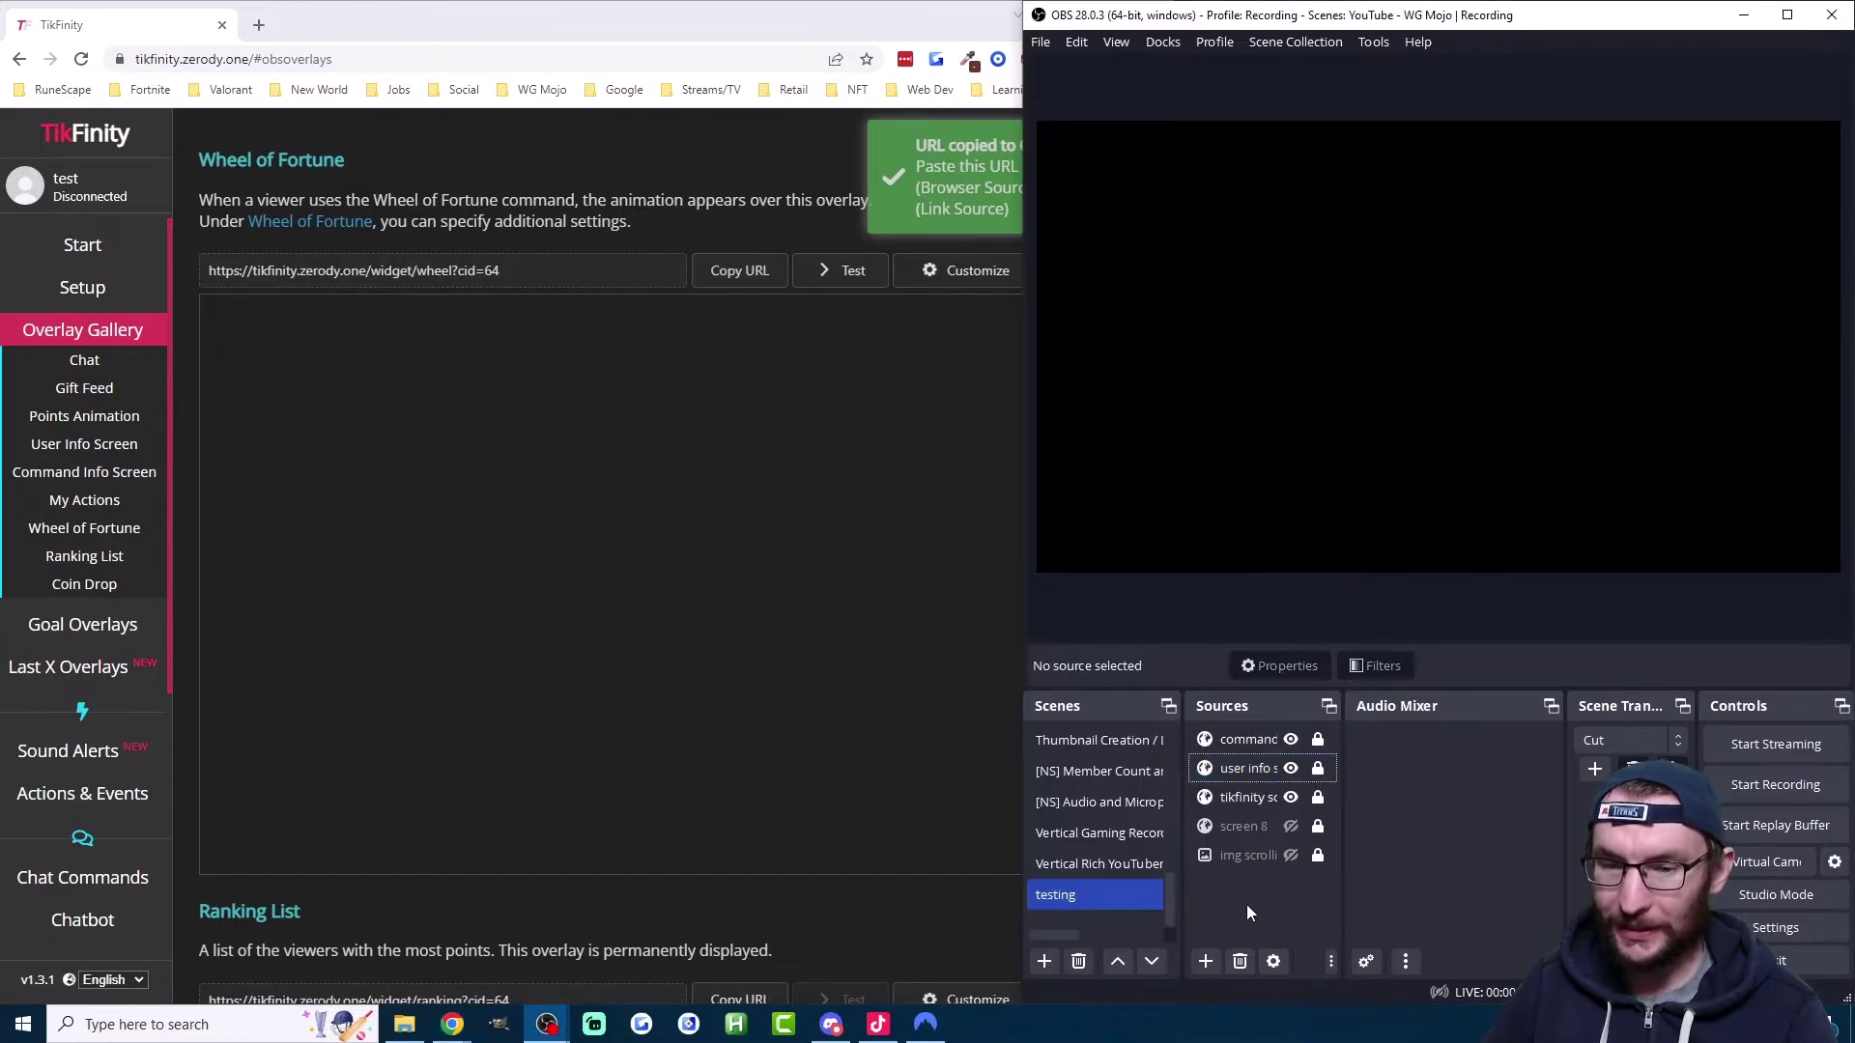
left_click(1206, 962)
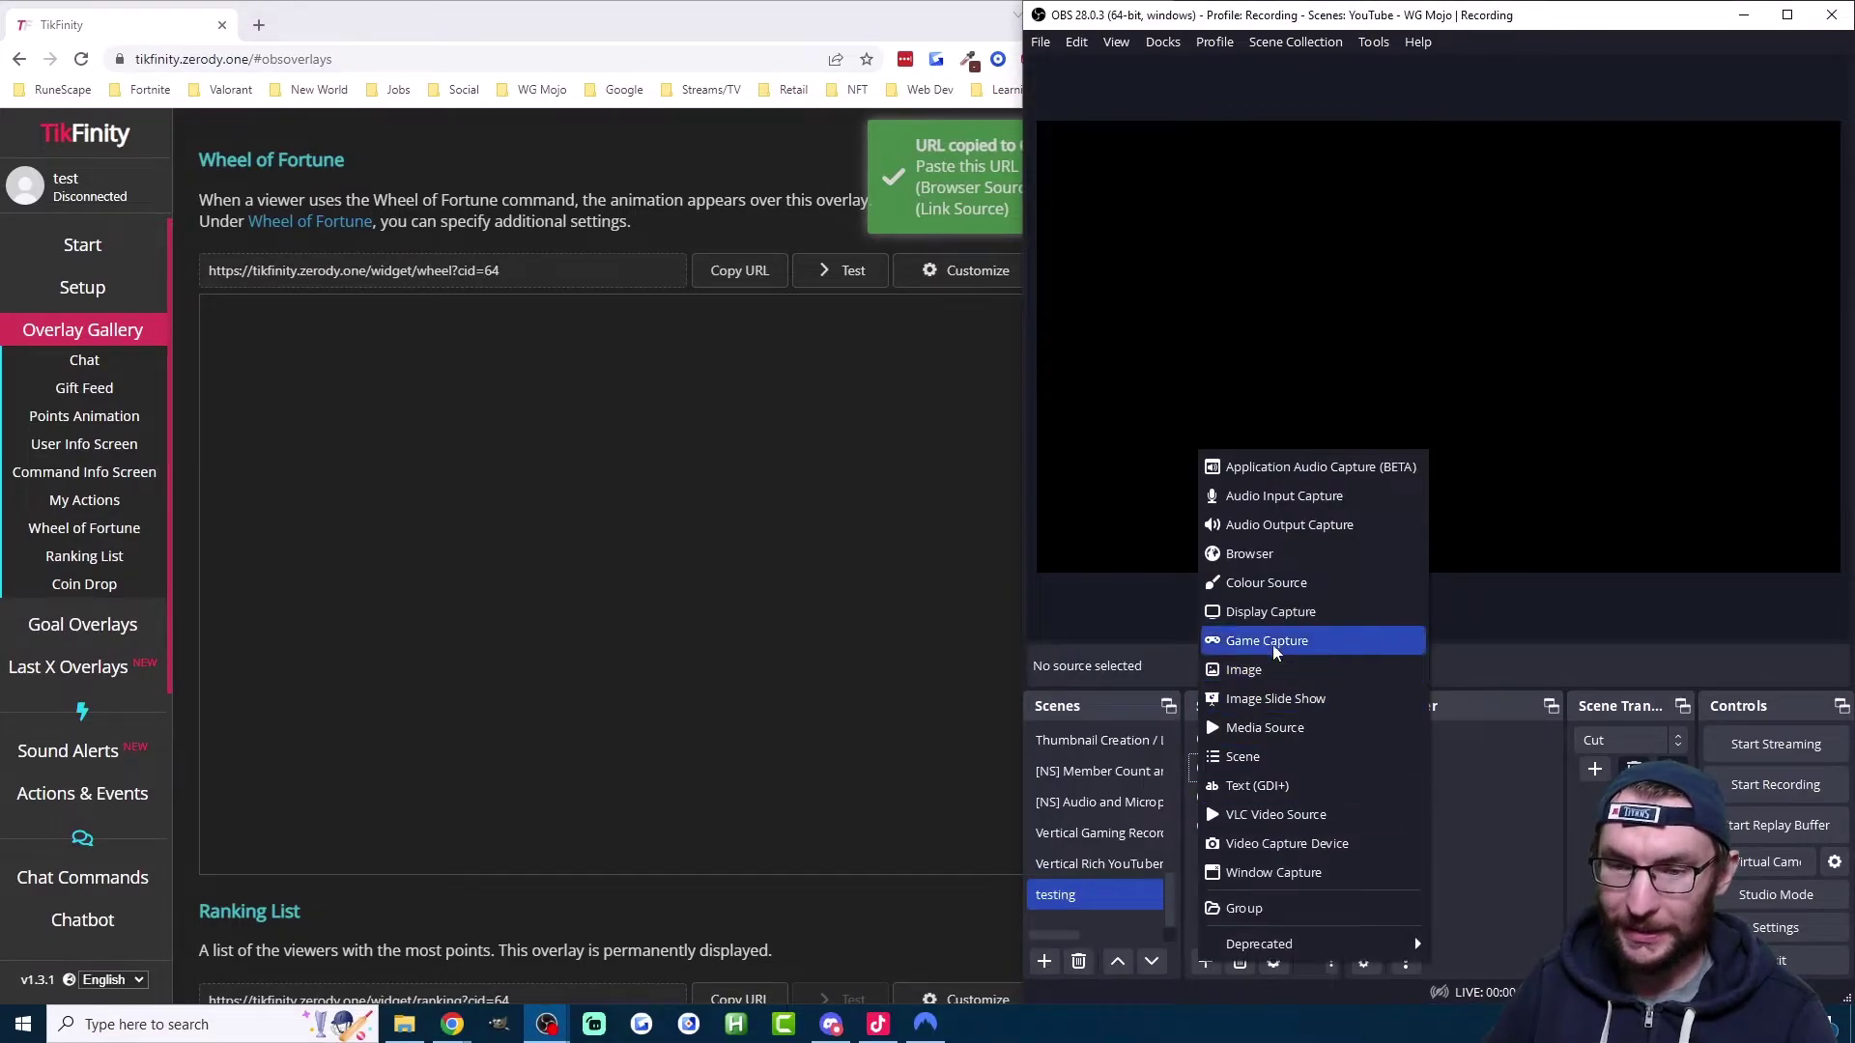
left_click(1248, 553)
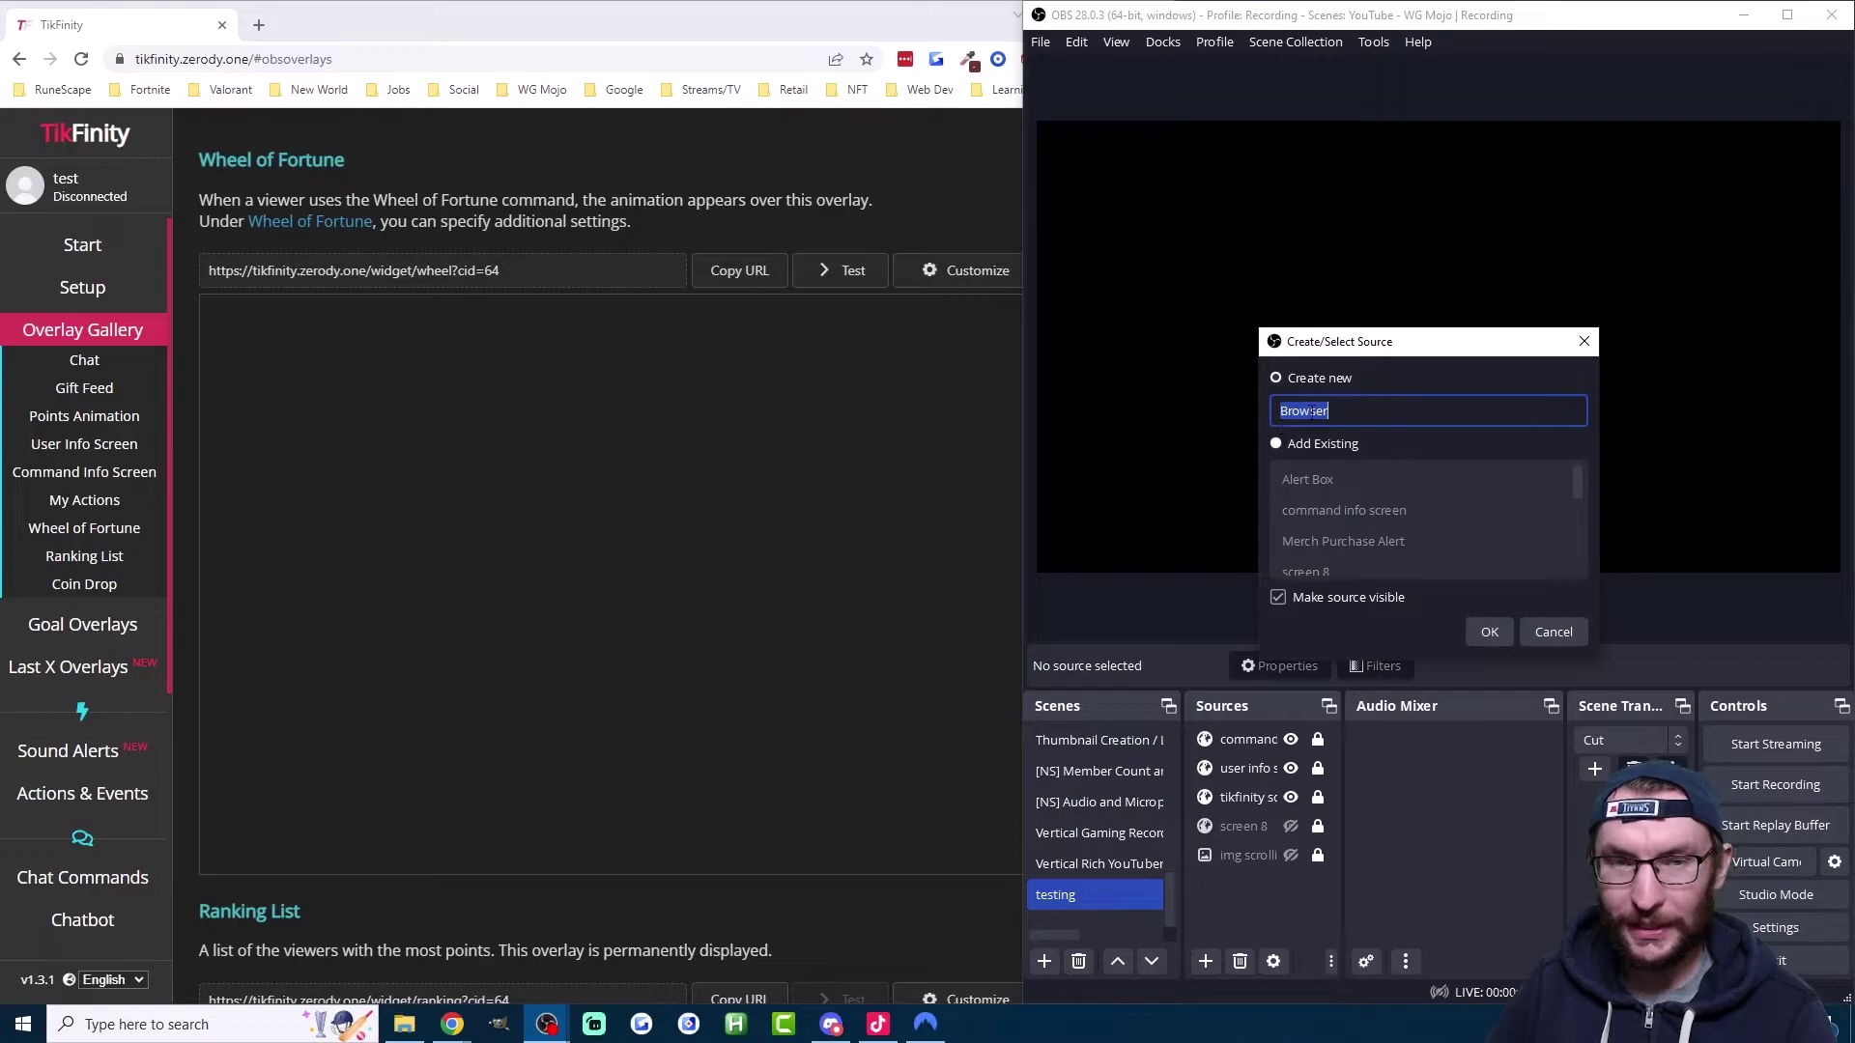
type("wheel")
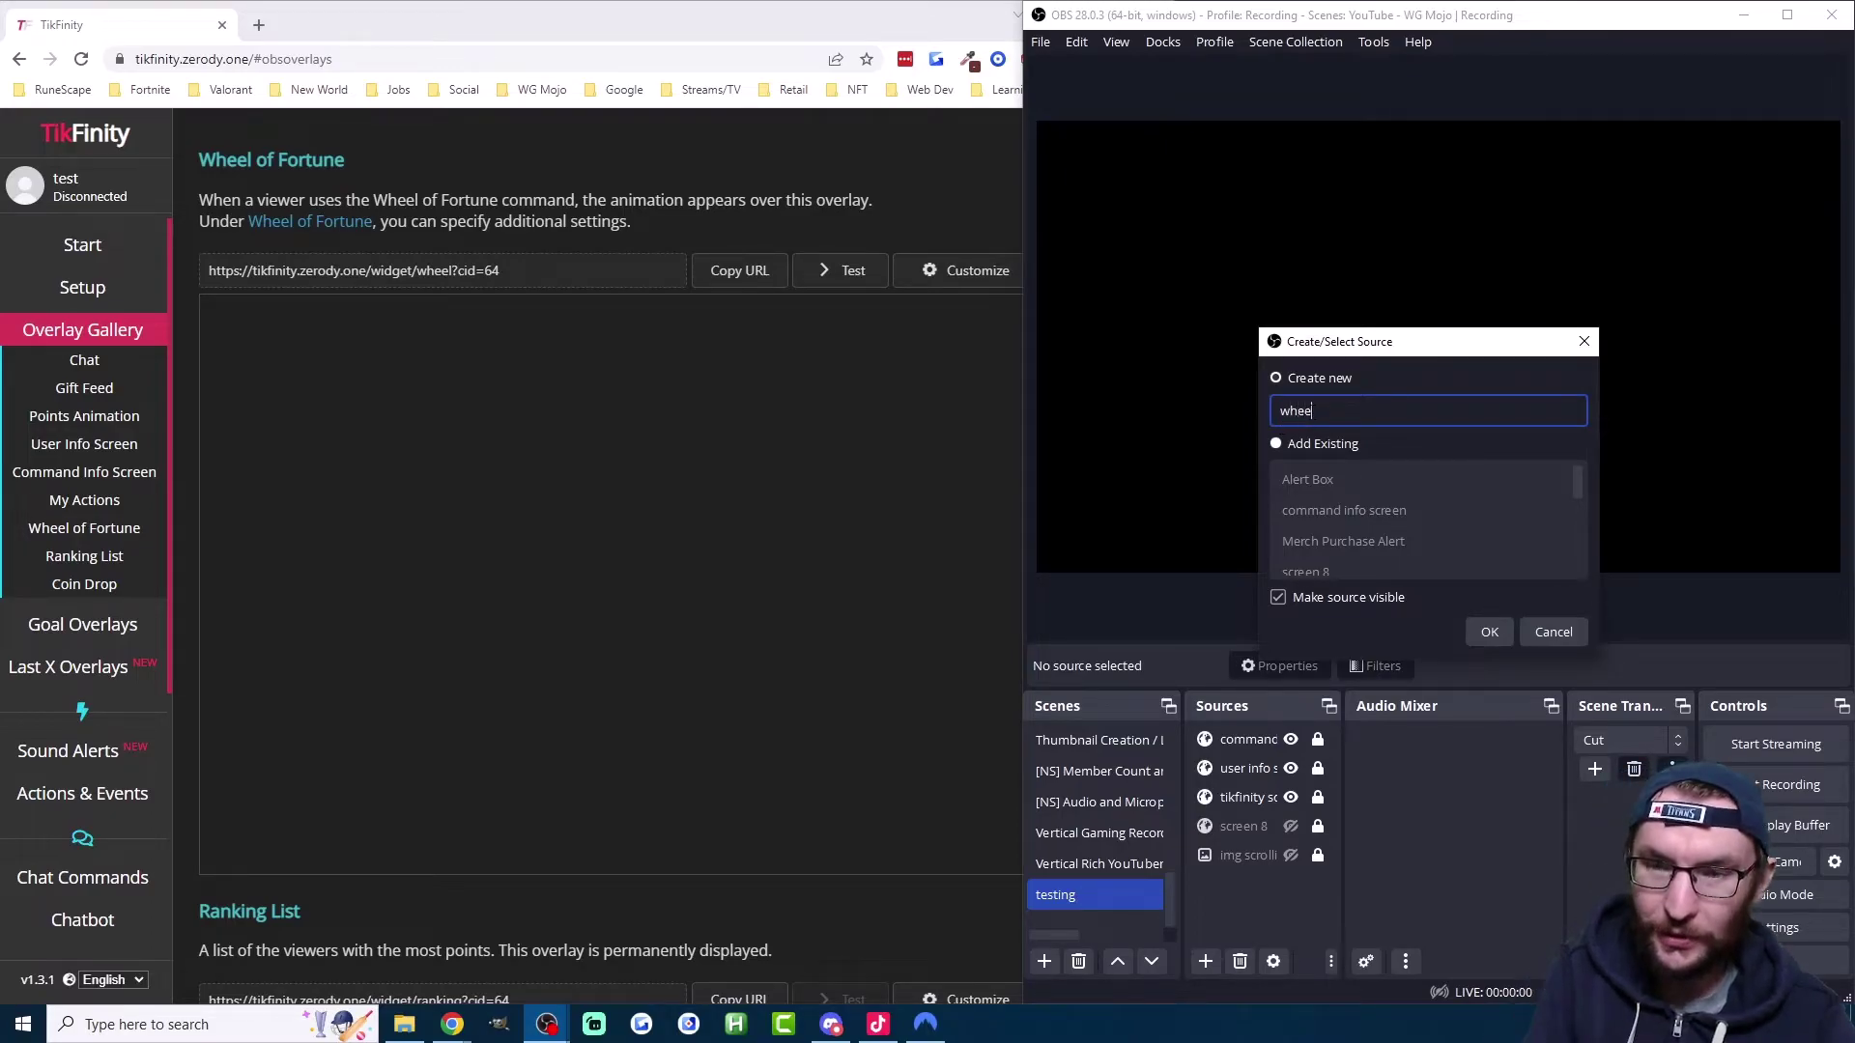
type(" of")
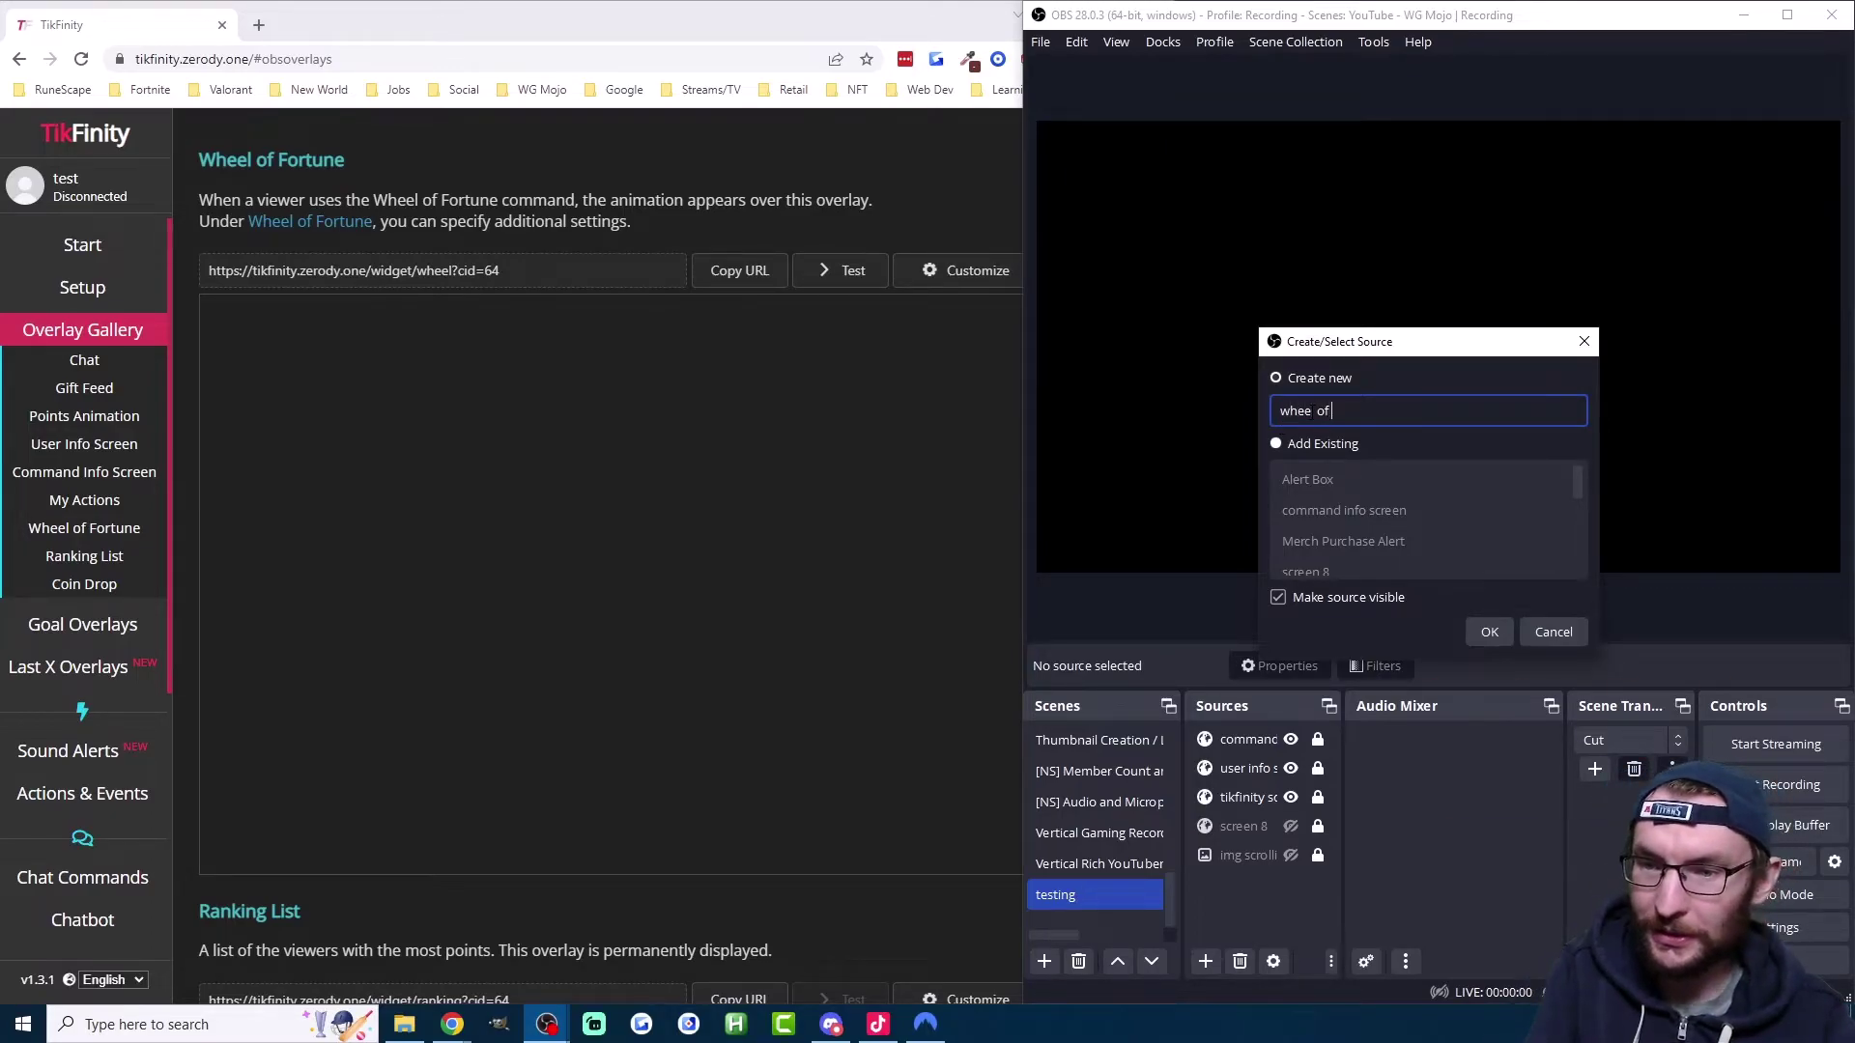
type(" fortune")
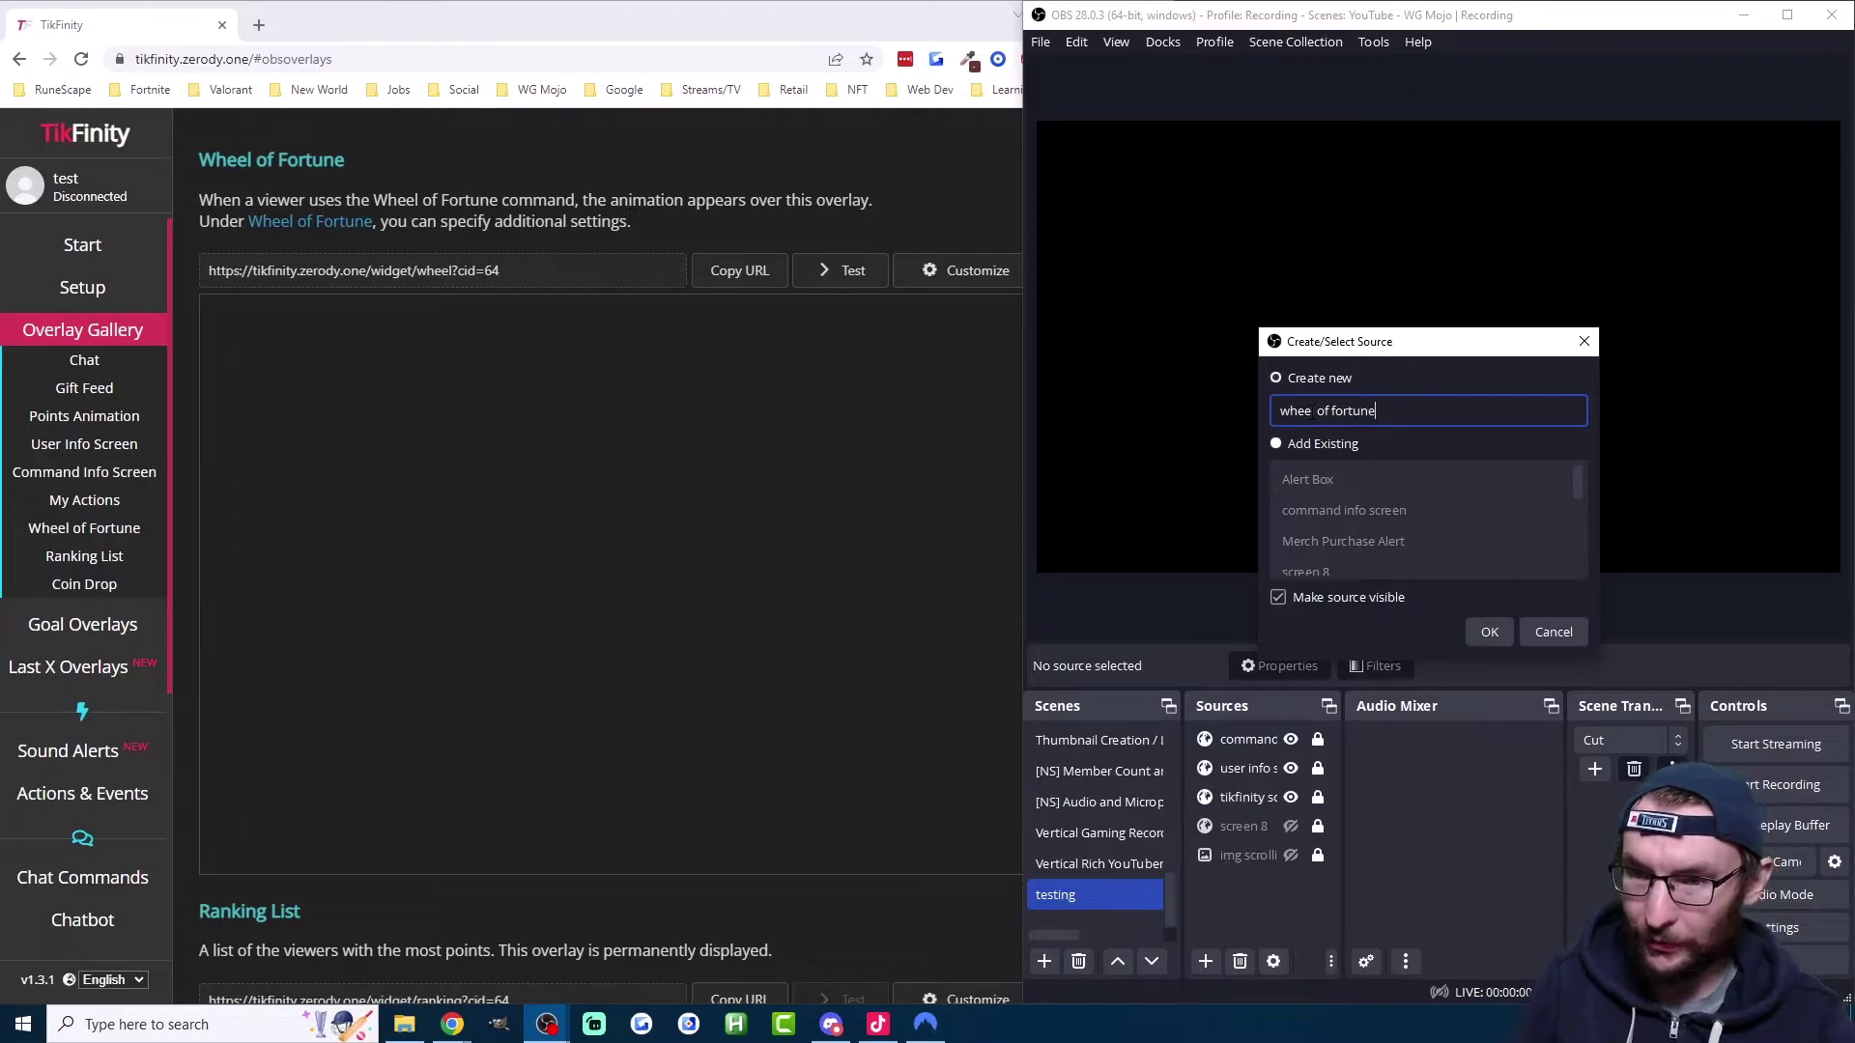
left_click(1488, 632)
triple_click(1338, 546)
right_click(1339, 555)
left_click(1362, 681)
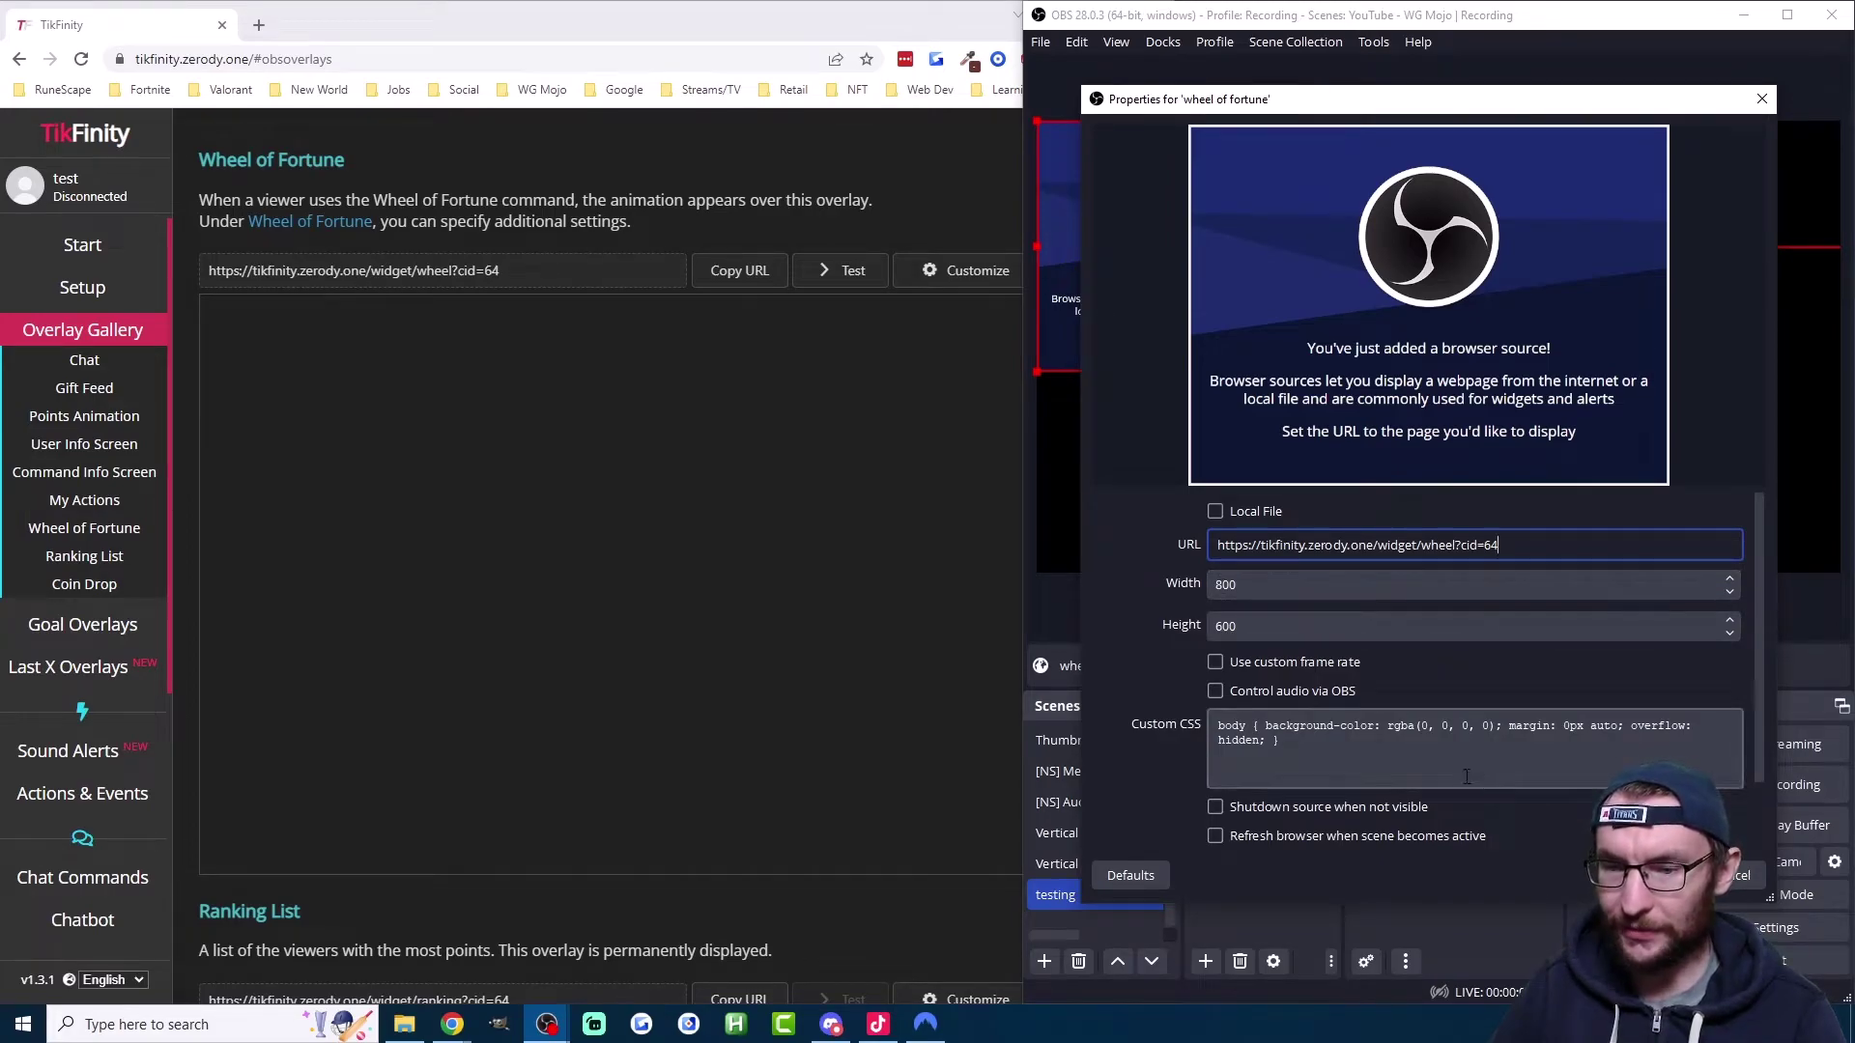
left_click(1323, 809)
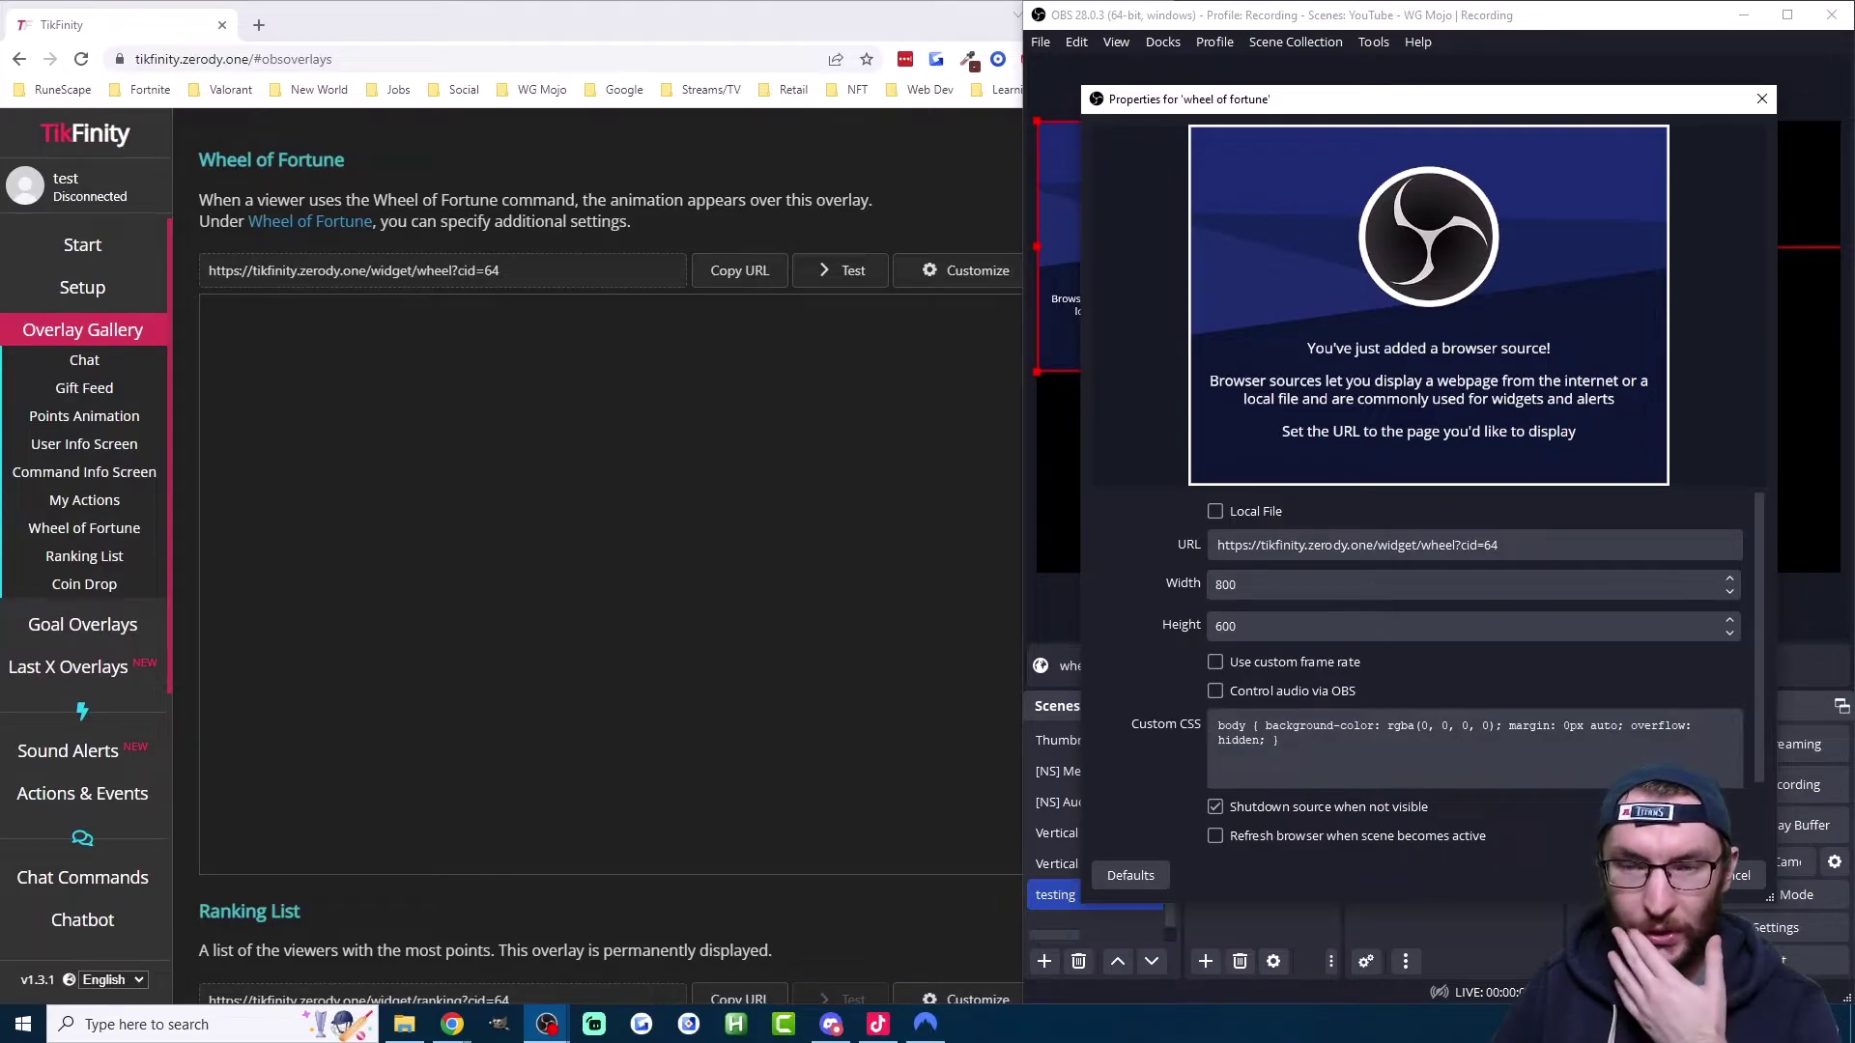
left_click(1594, 873)
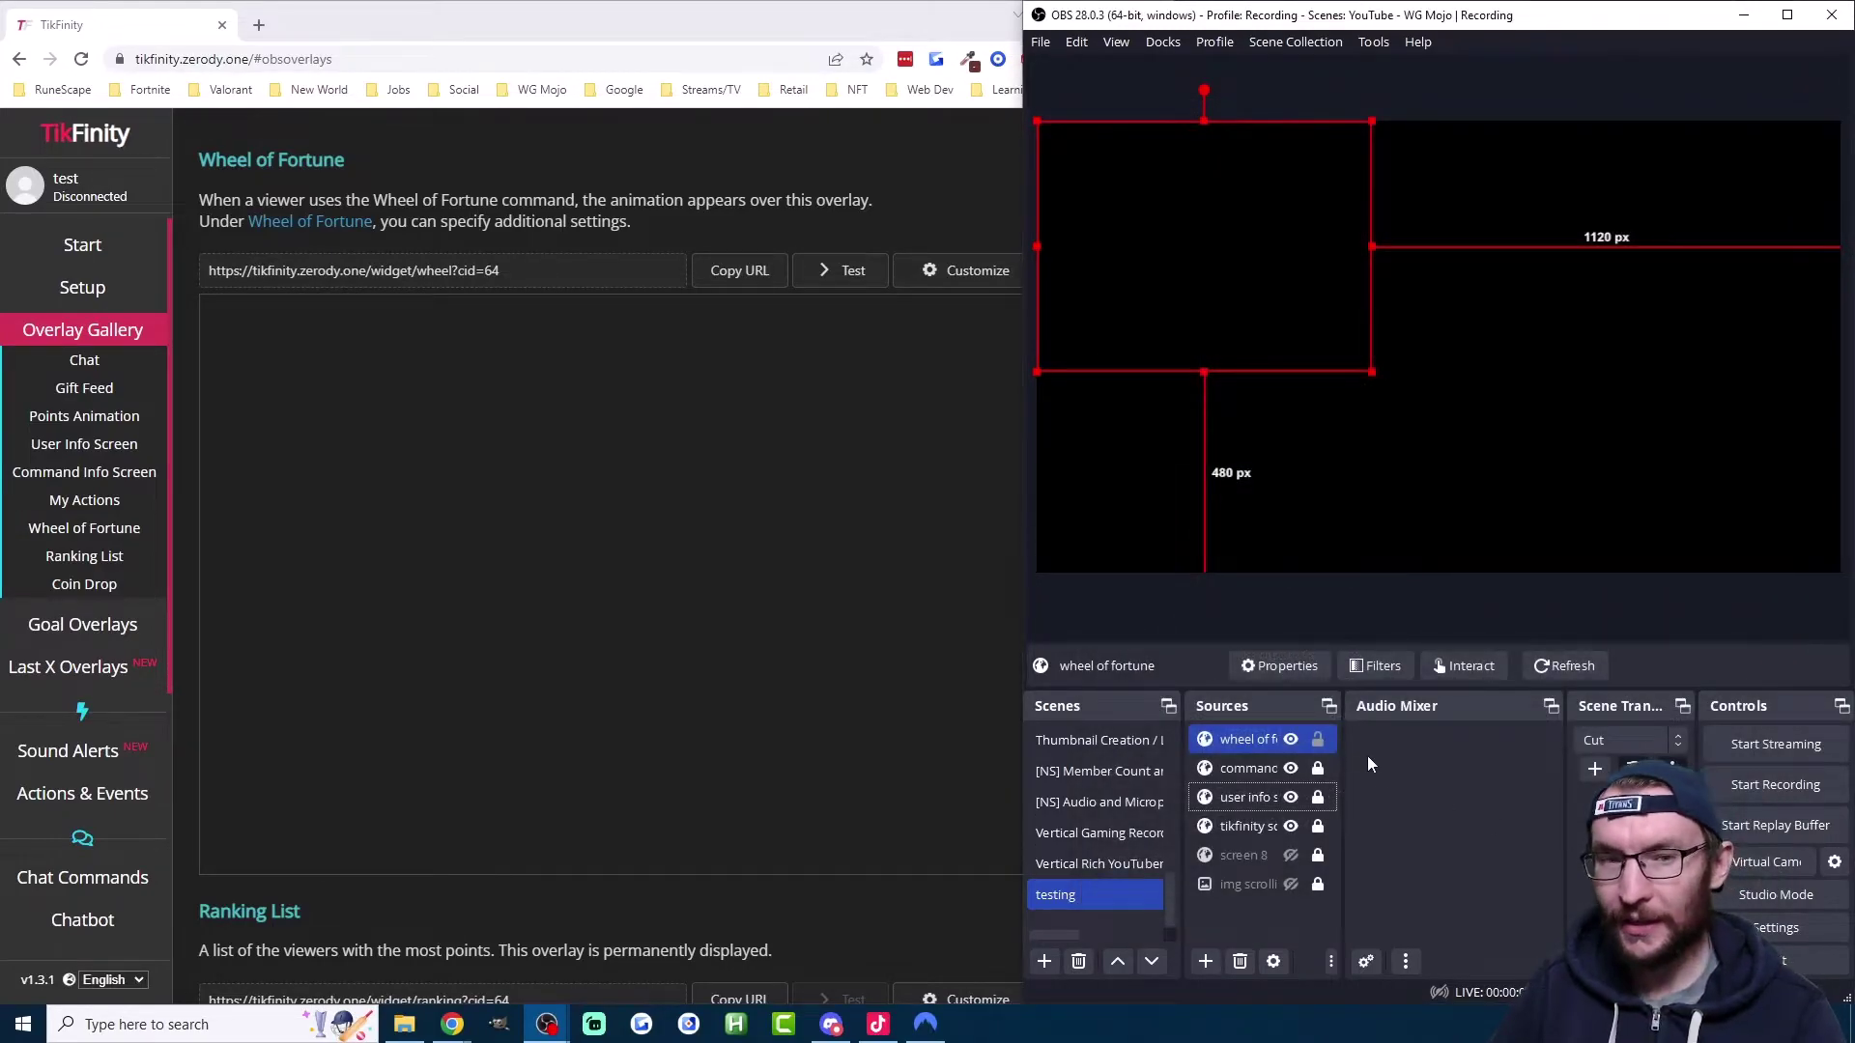
Step: Centre the wheel overlay in the OBS scene, test it, and open the Wheel of Fortune settings
left_click_drag(1203, 261, 1391, 336)
left_click(821, 273)
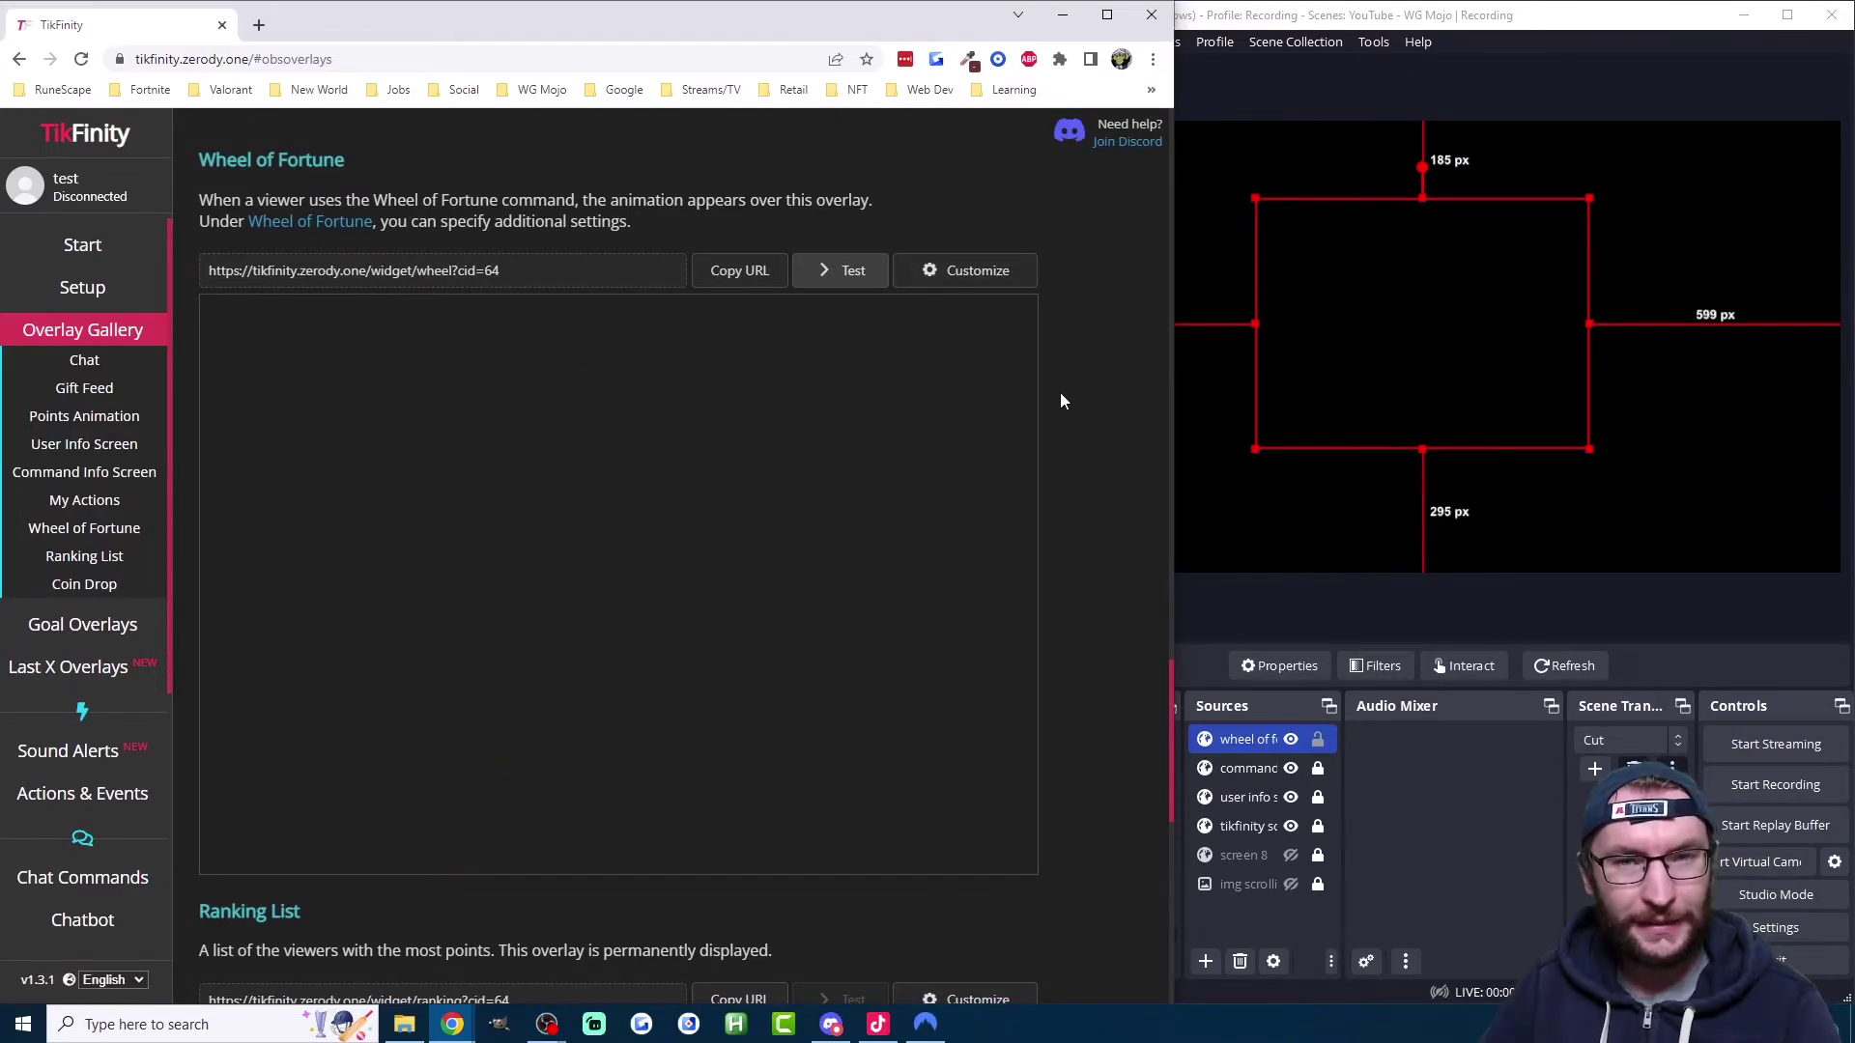
scroll(87, 628, "down", 4)
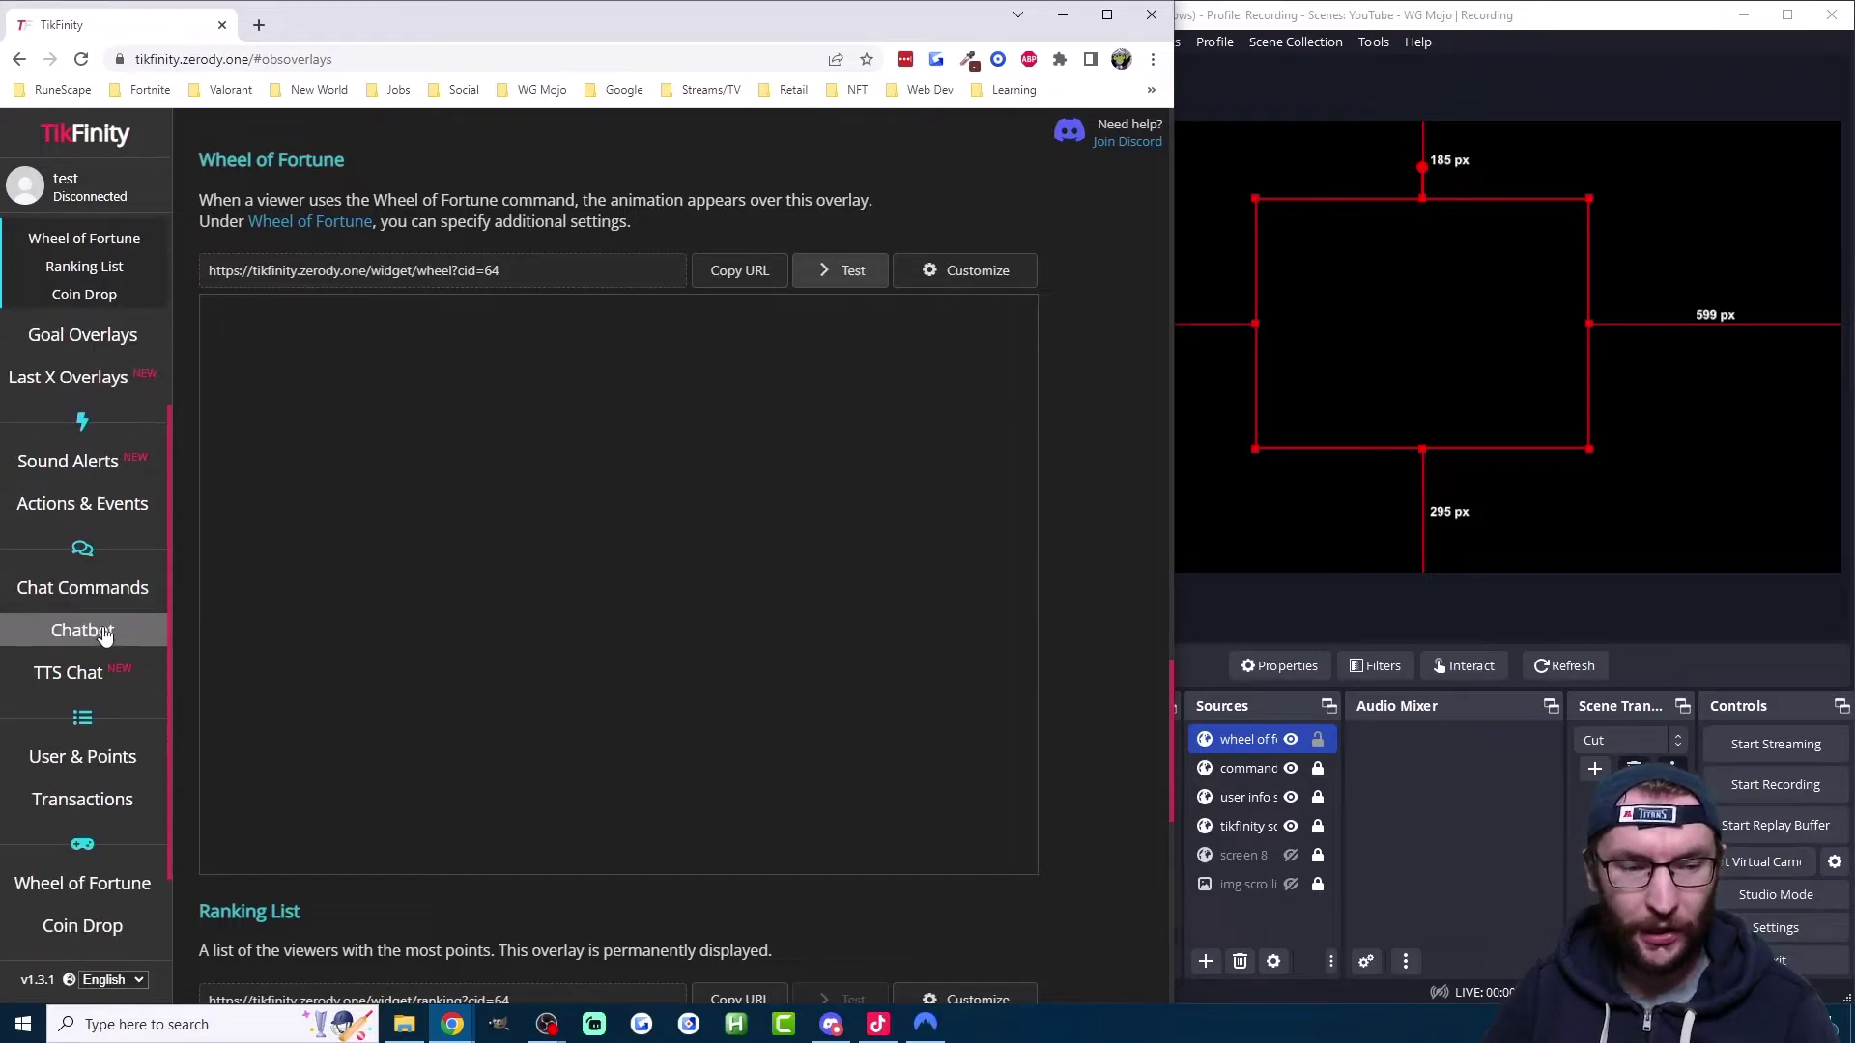
left_click(99, 767)
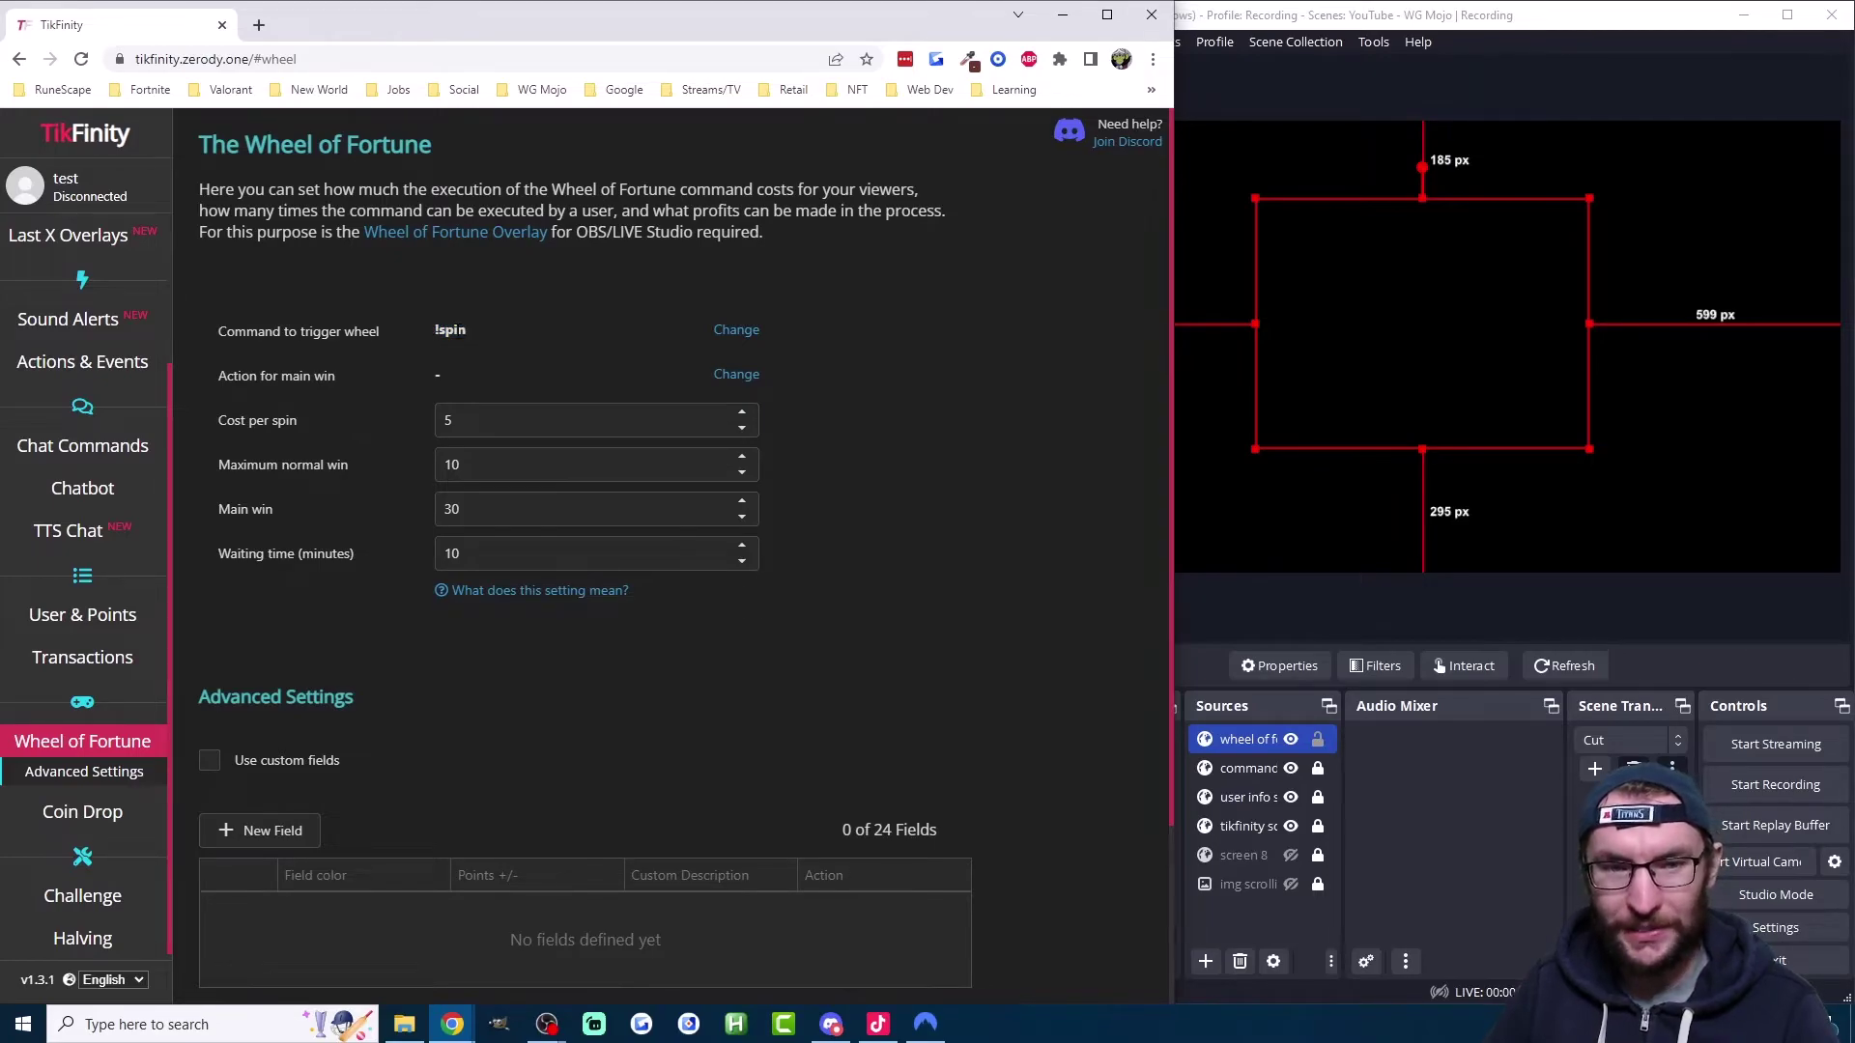
left_click(739, 328)
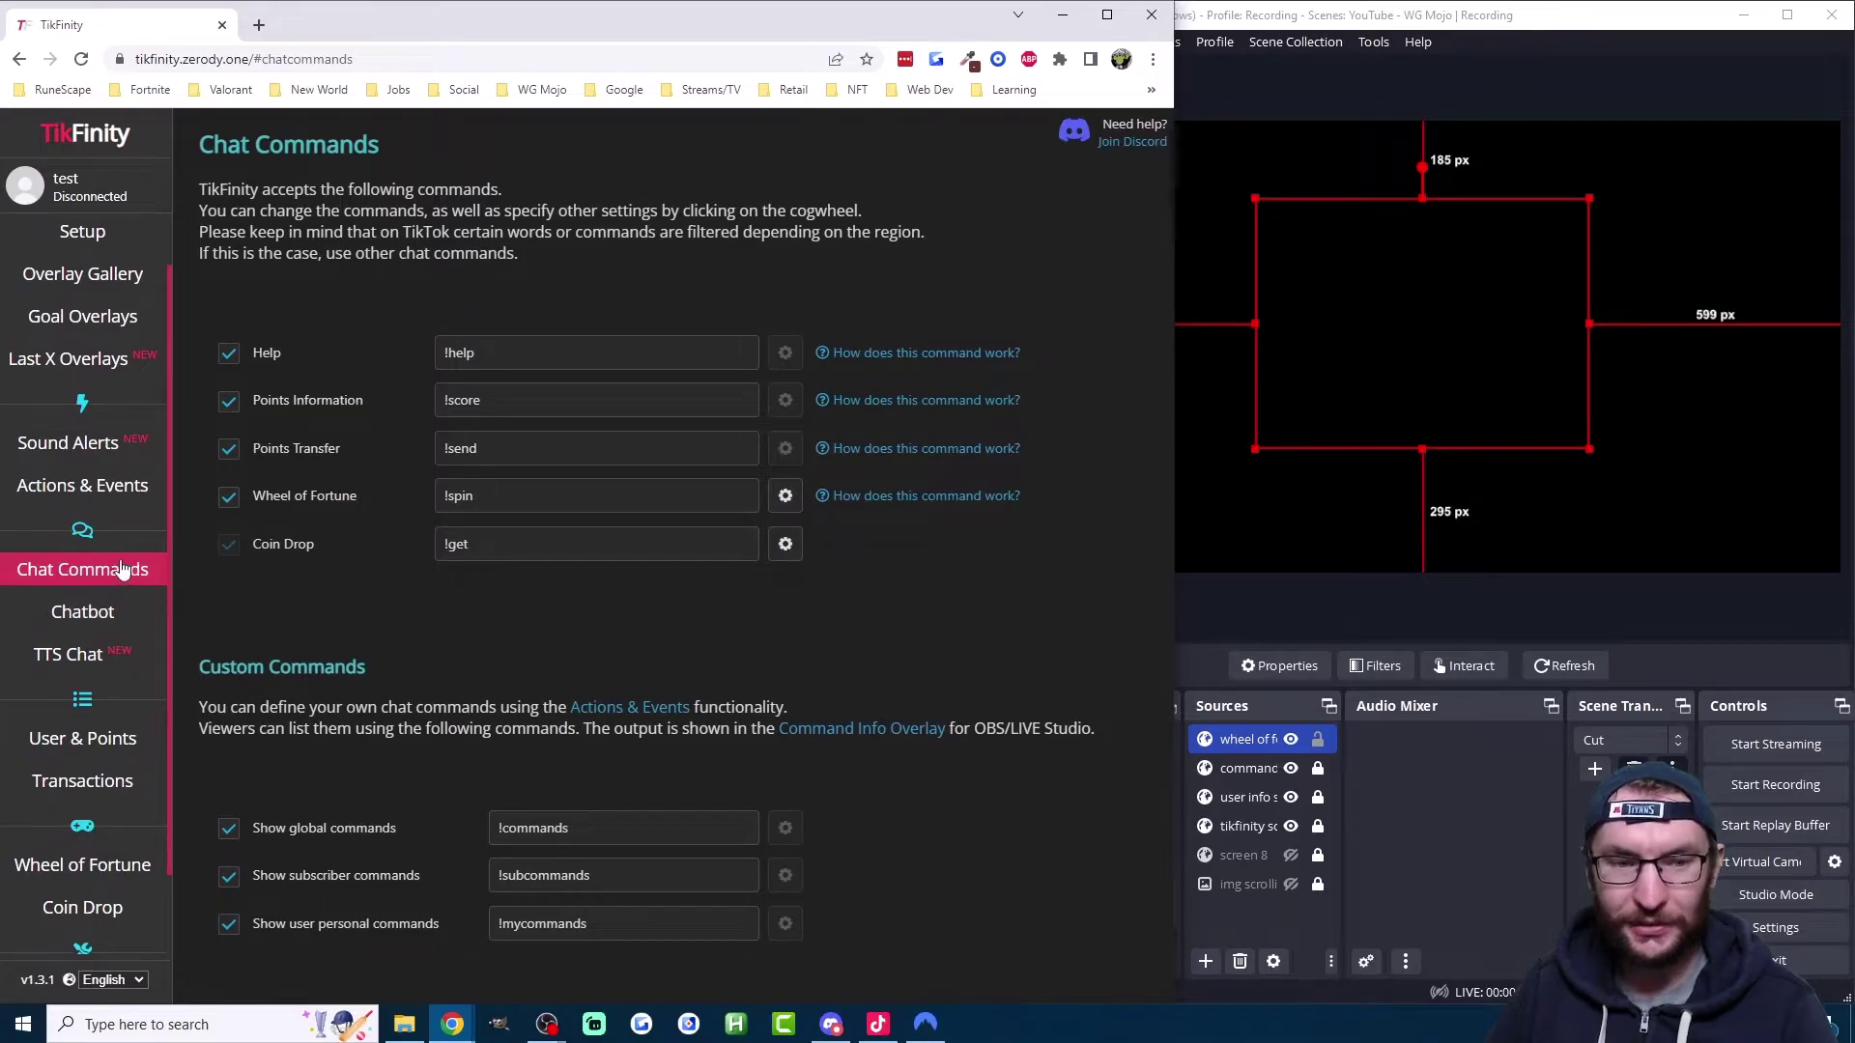
scroll(113, 565, "down", 1)
left_click(121, 773)
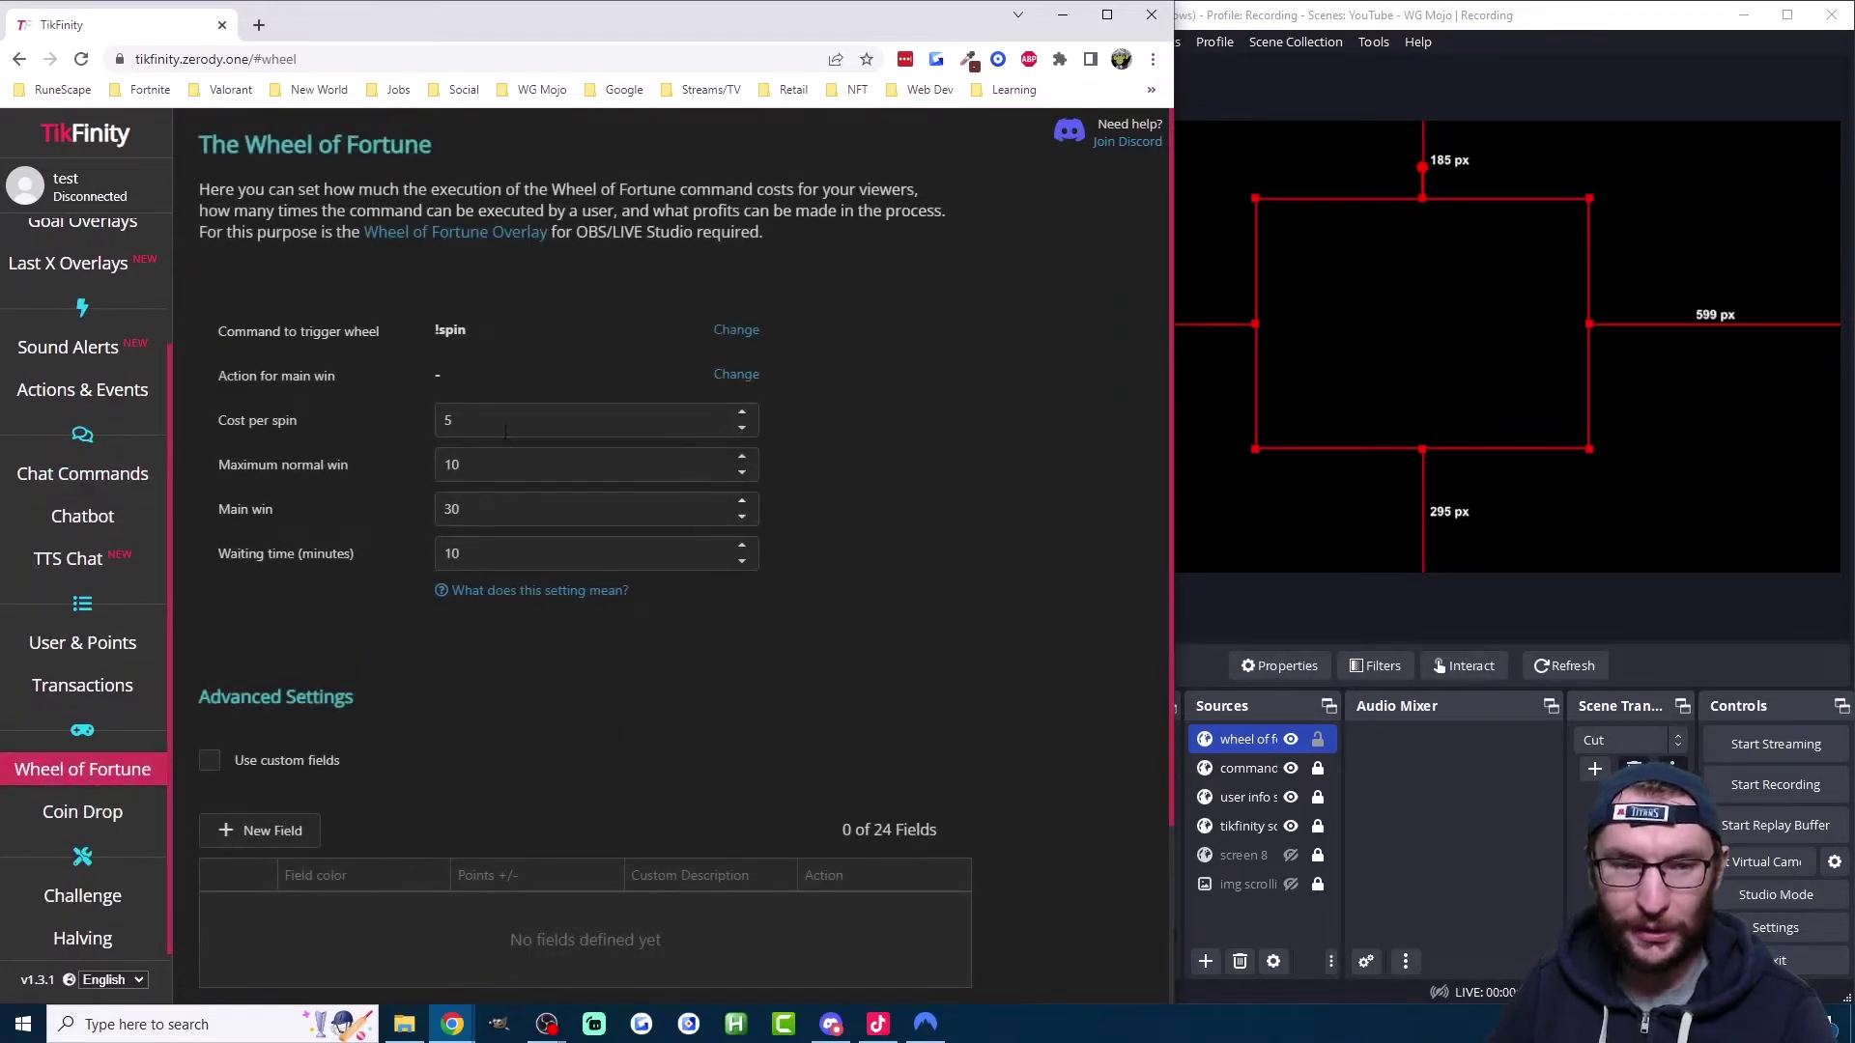
Step: Inspect the spin cost of 5, main win of 30 and maximum normal win of 10, unchanged
left_click(470, 421)
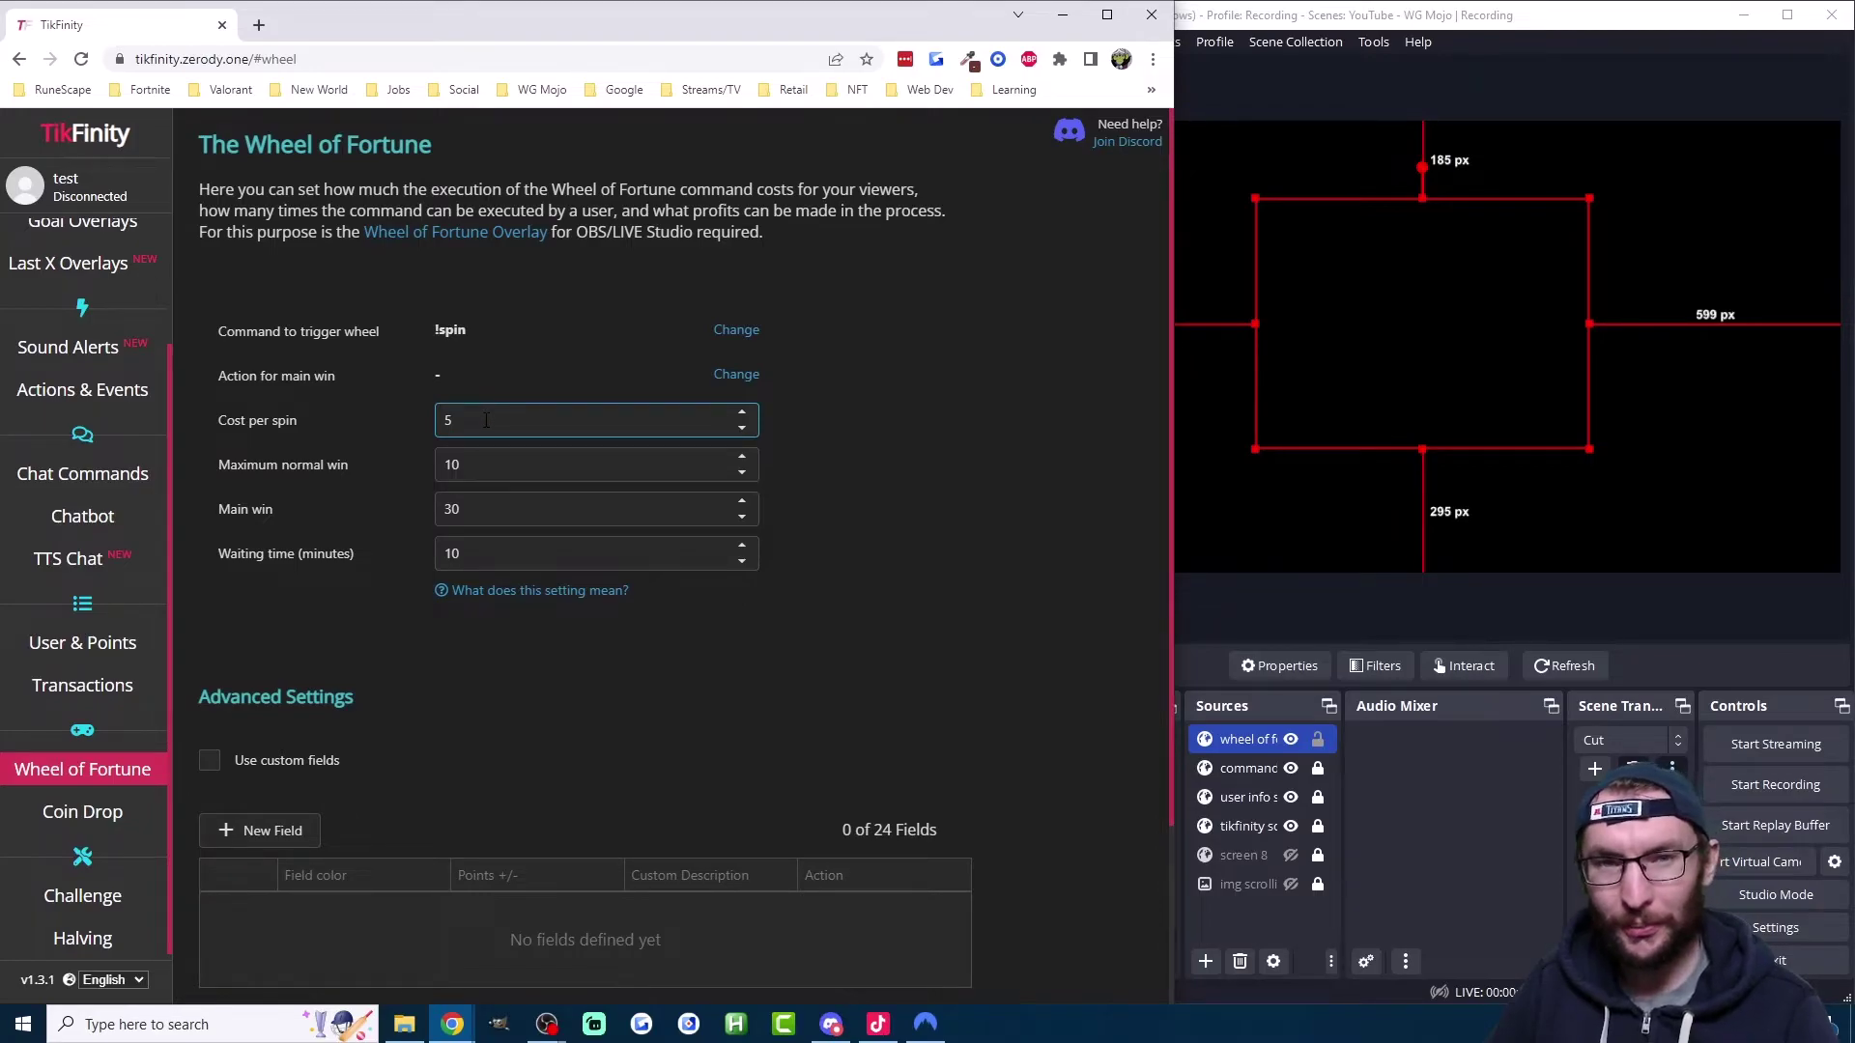
double_click(473, 510)
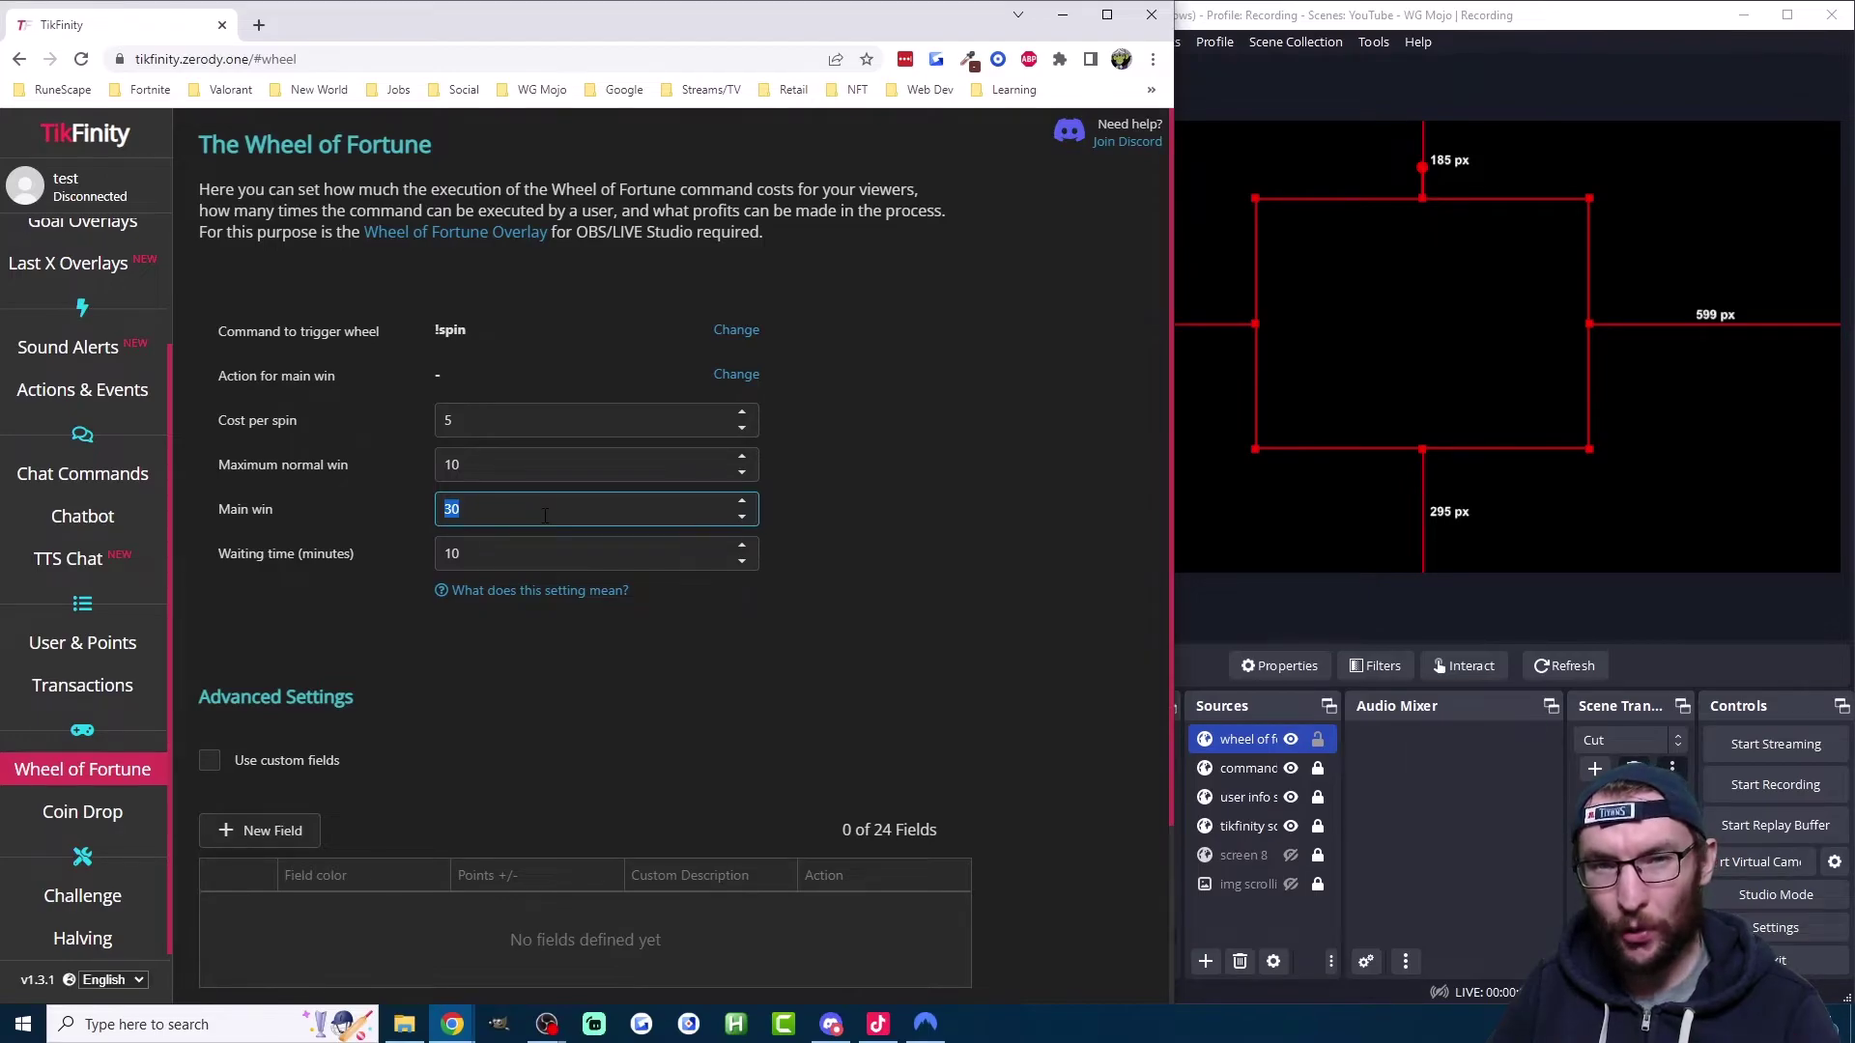
left_click(480, 512)
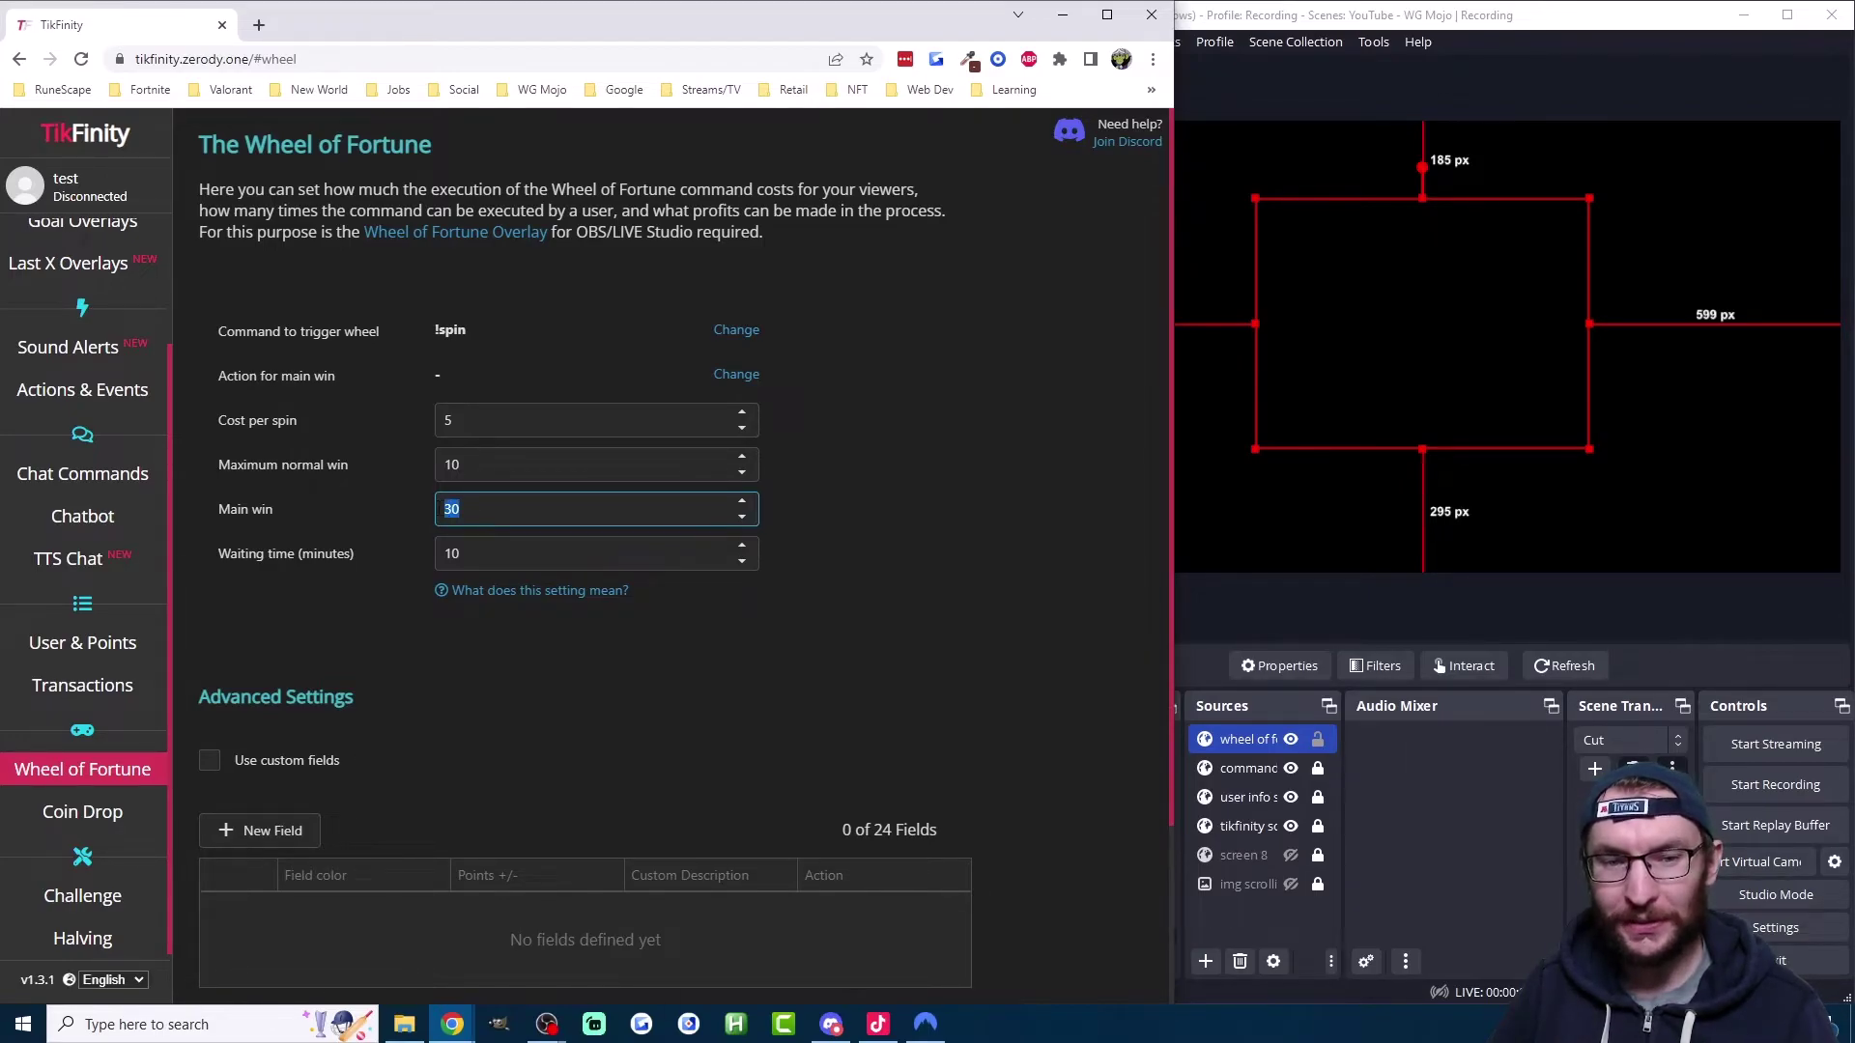
double_click(480, 512)
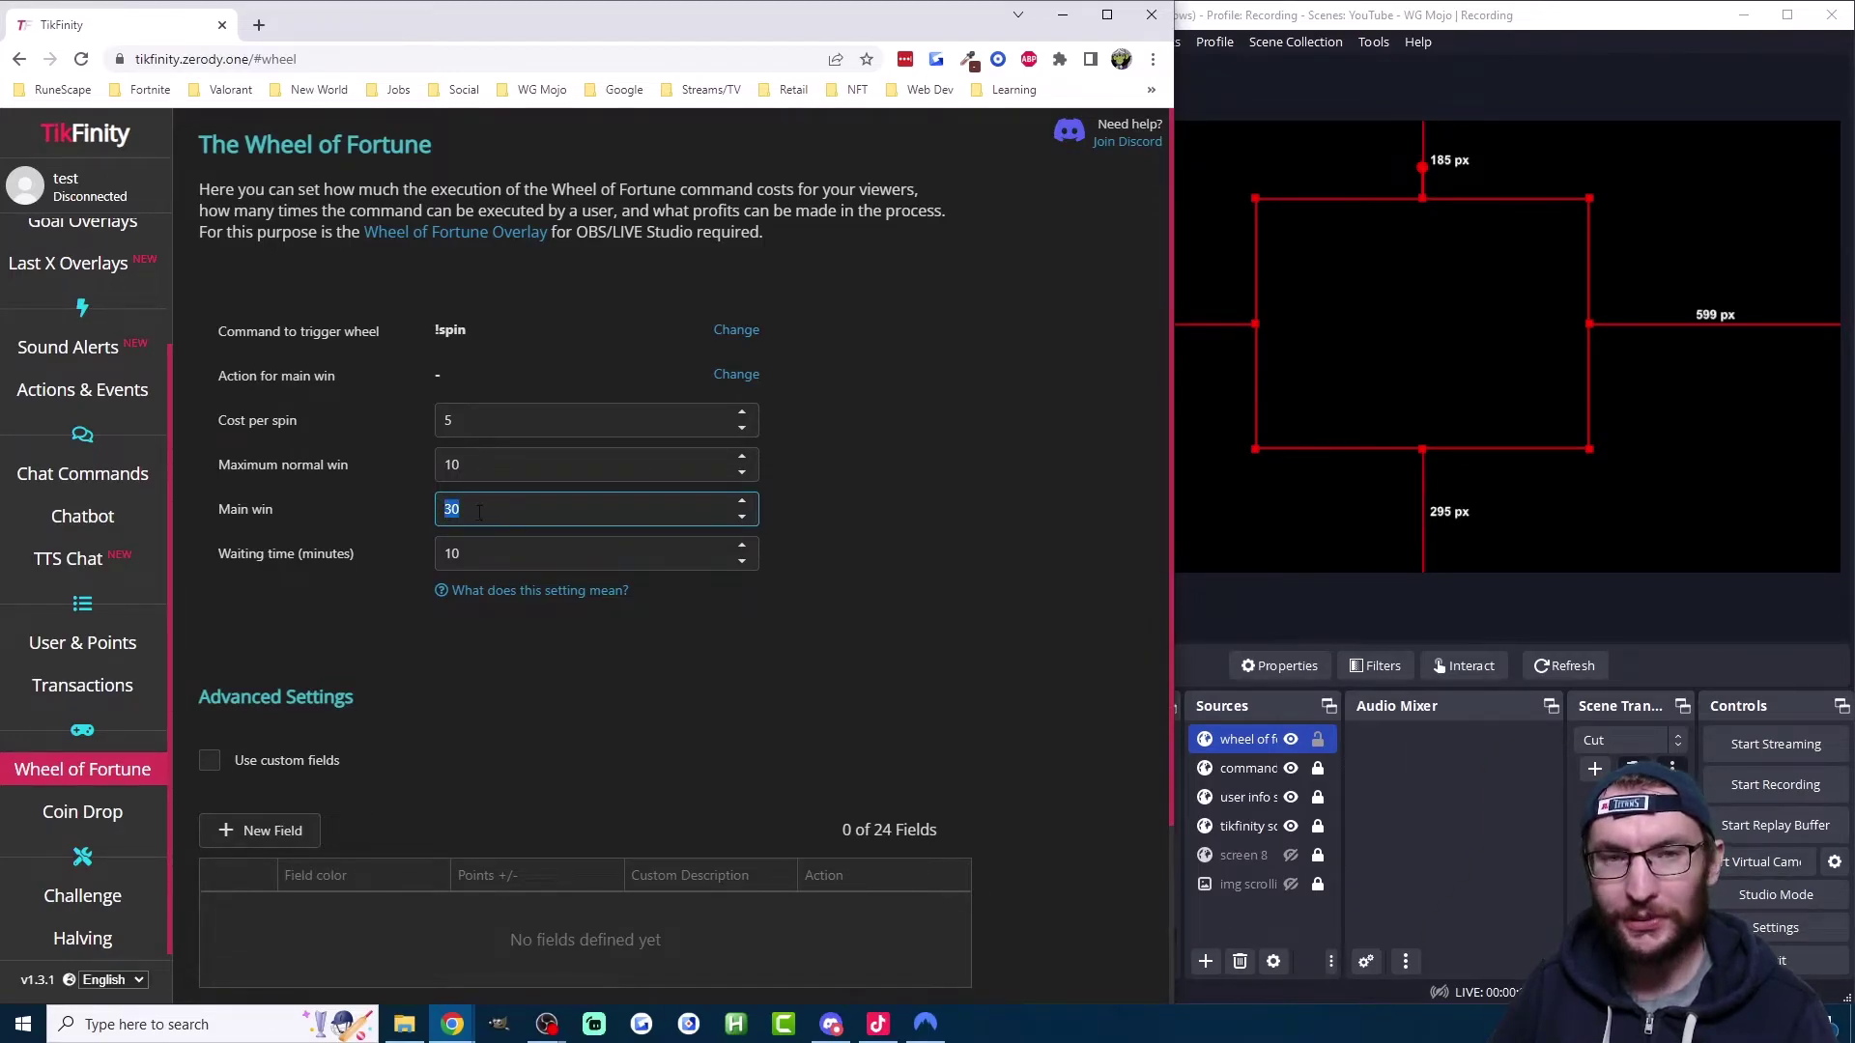
left_click(480, 512)
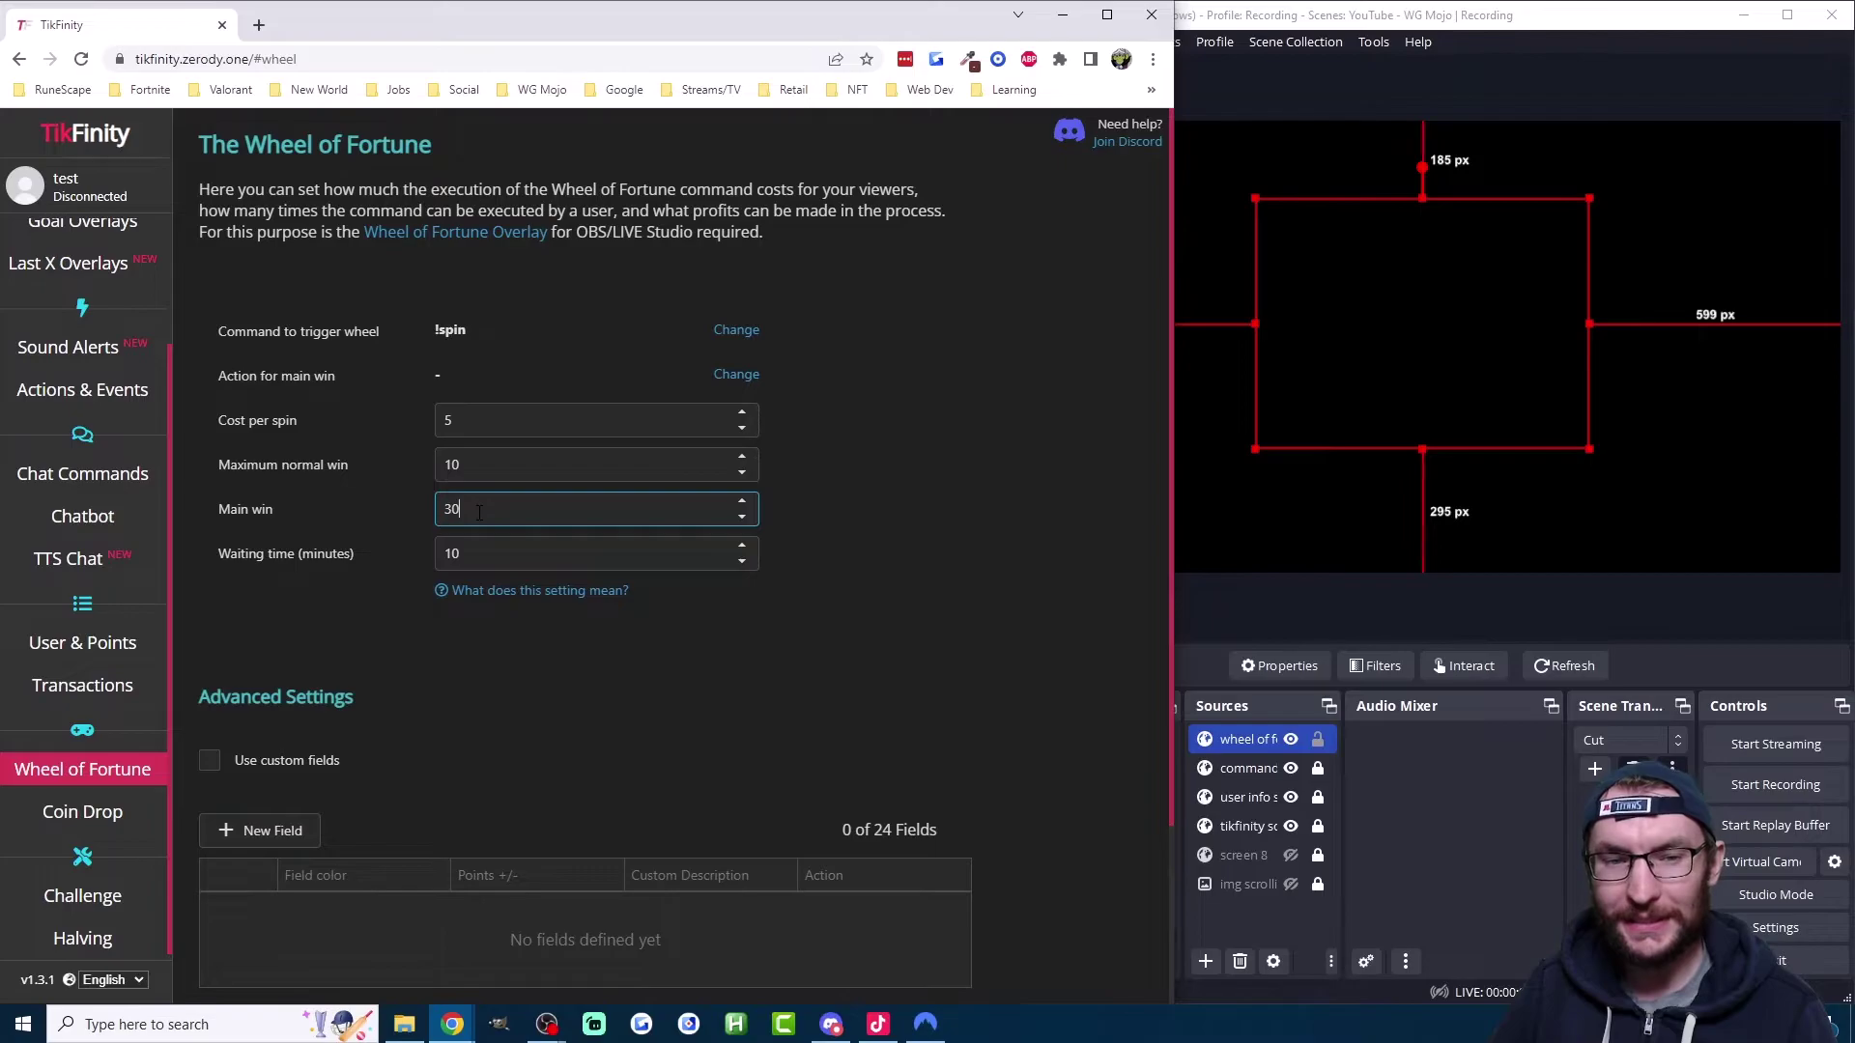
left_click_drag(476, 467, 426, 468)
left_click(484, 454)
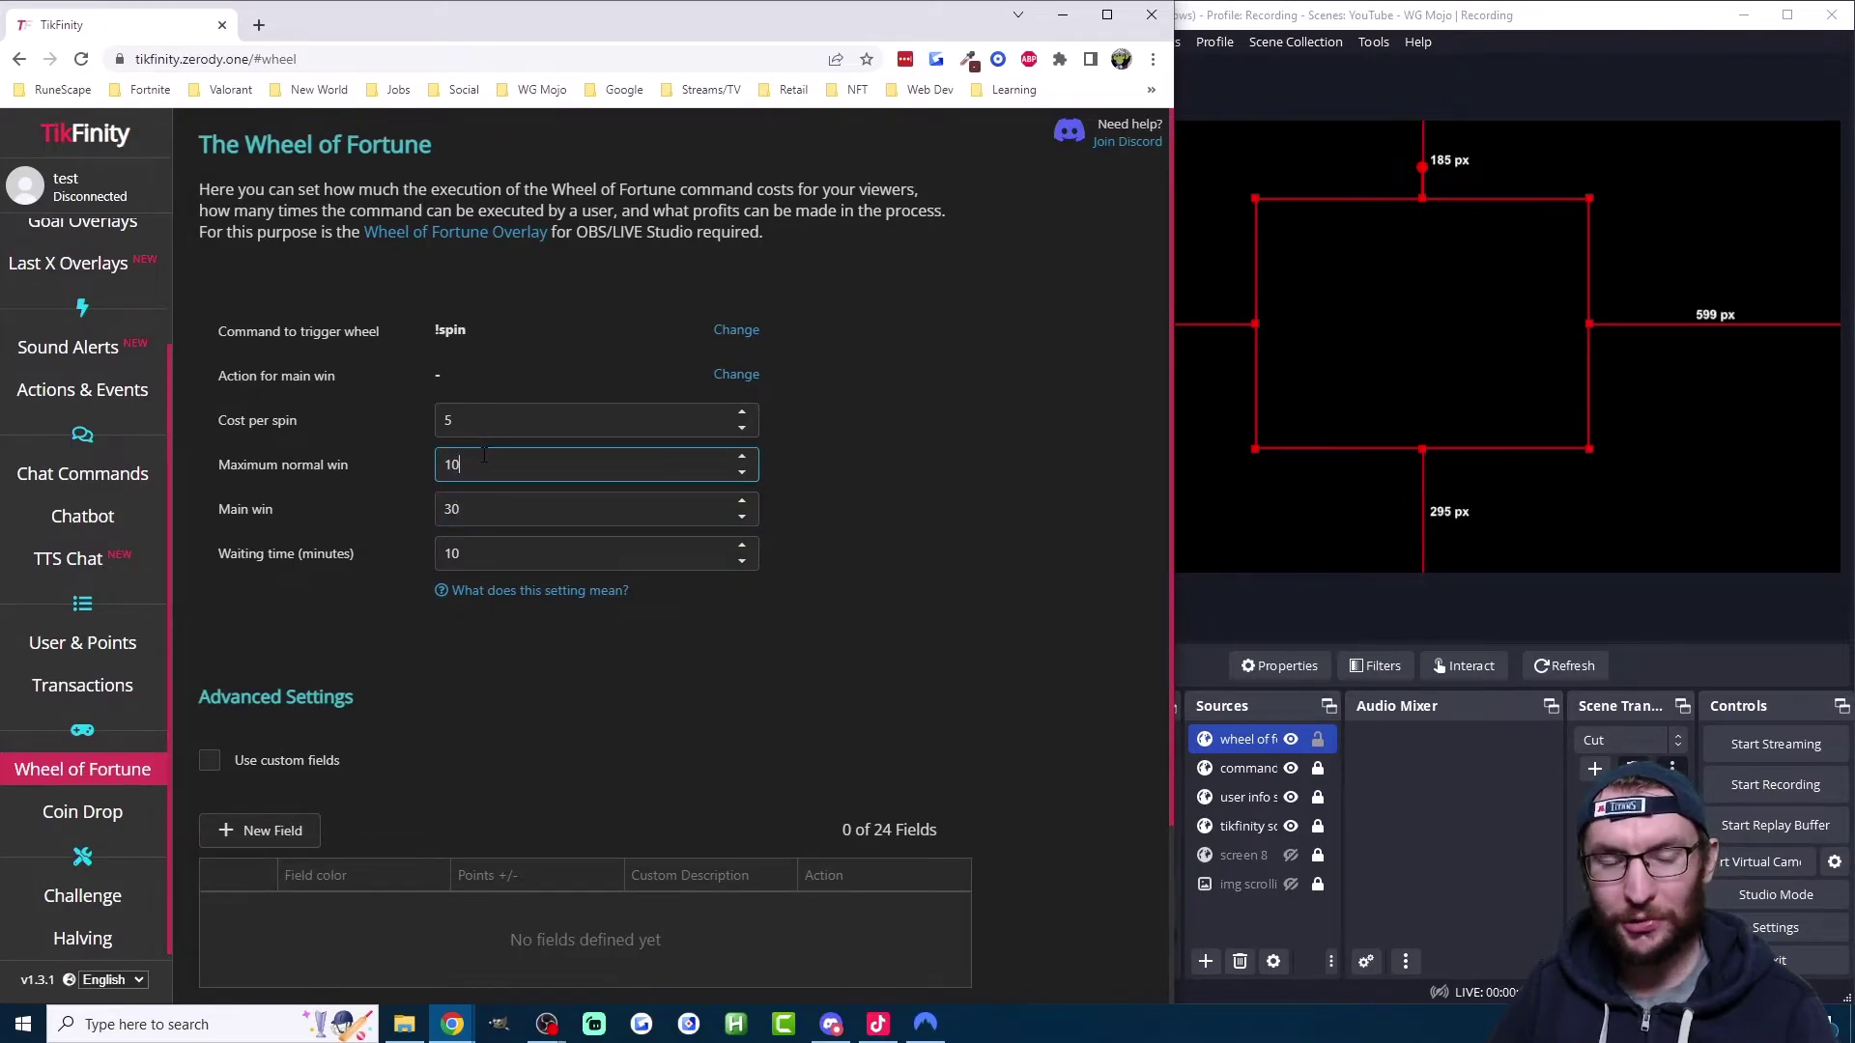
left_click(484, 466)
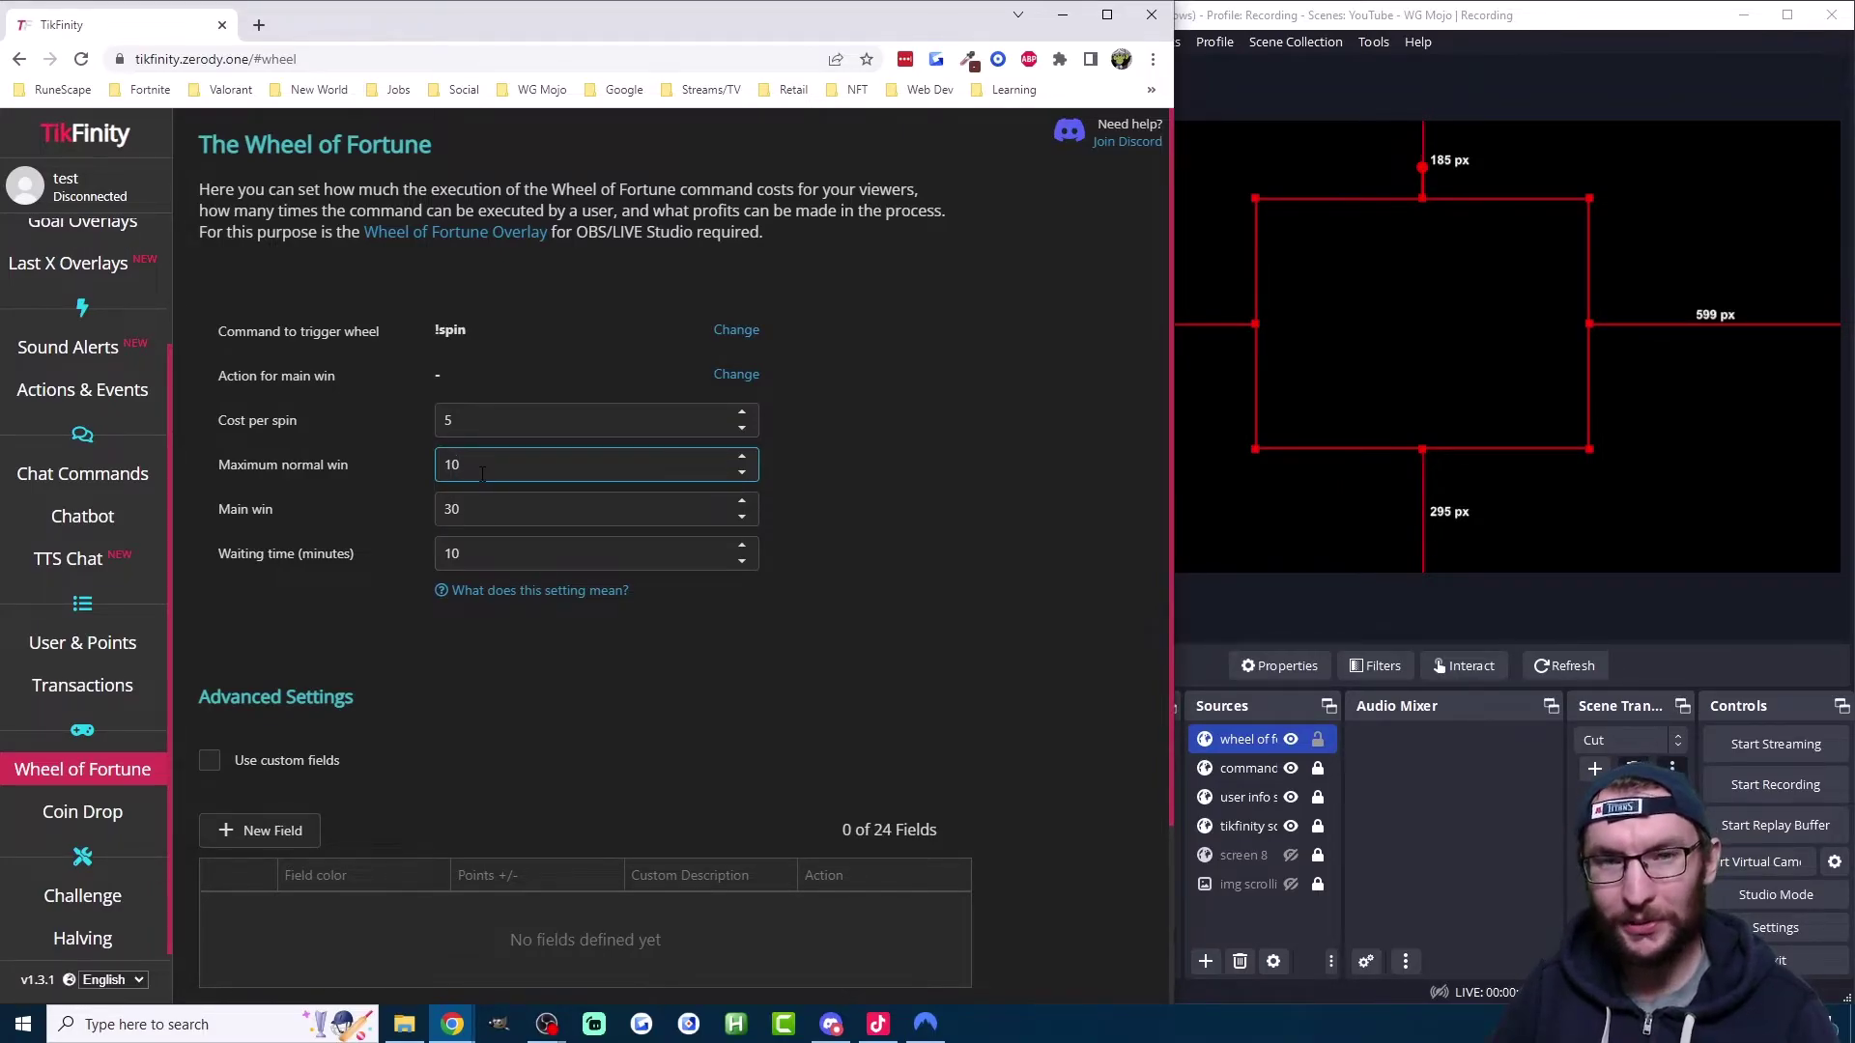
Step: Read the wheel settings explanation, close it, and pick the main-win action choice
left_click(556, 592)
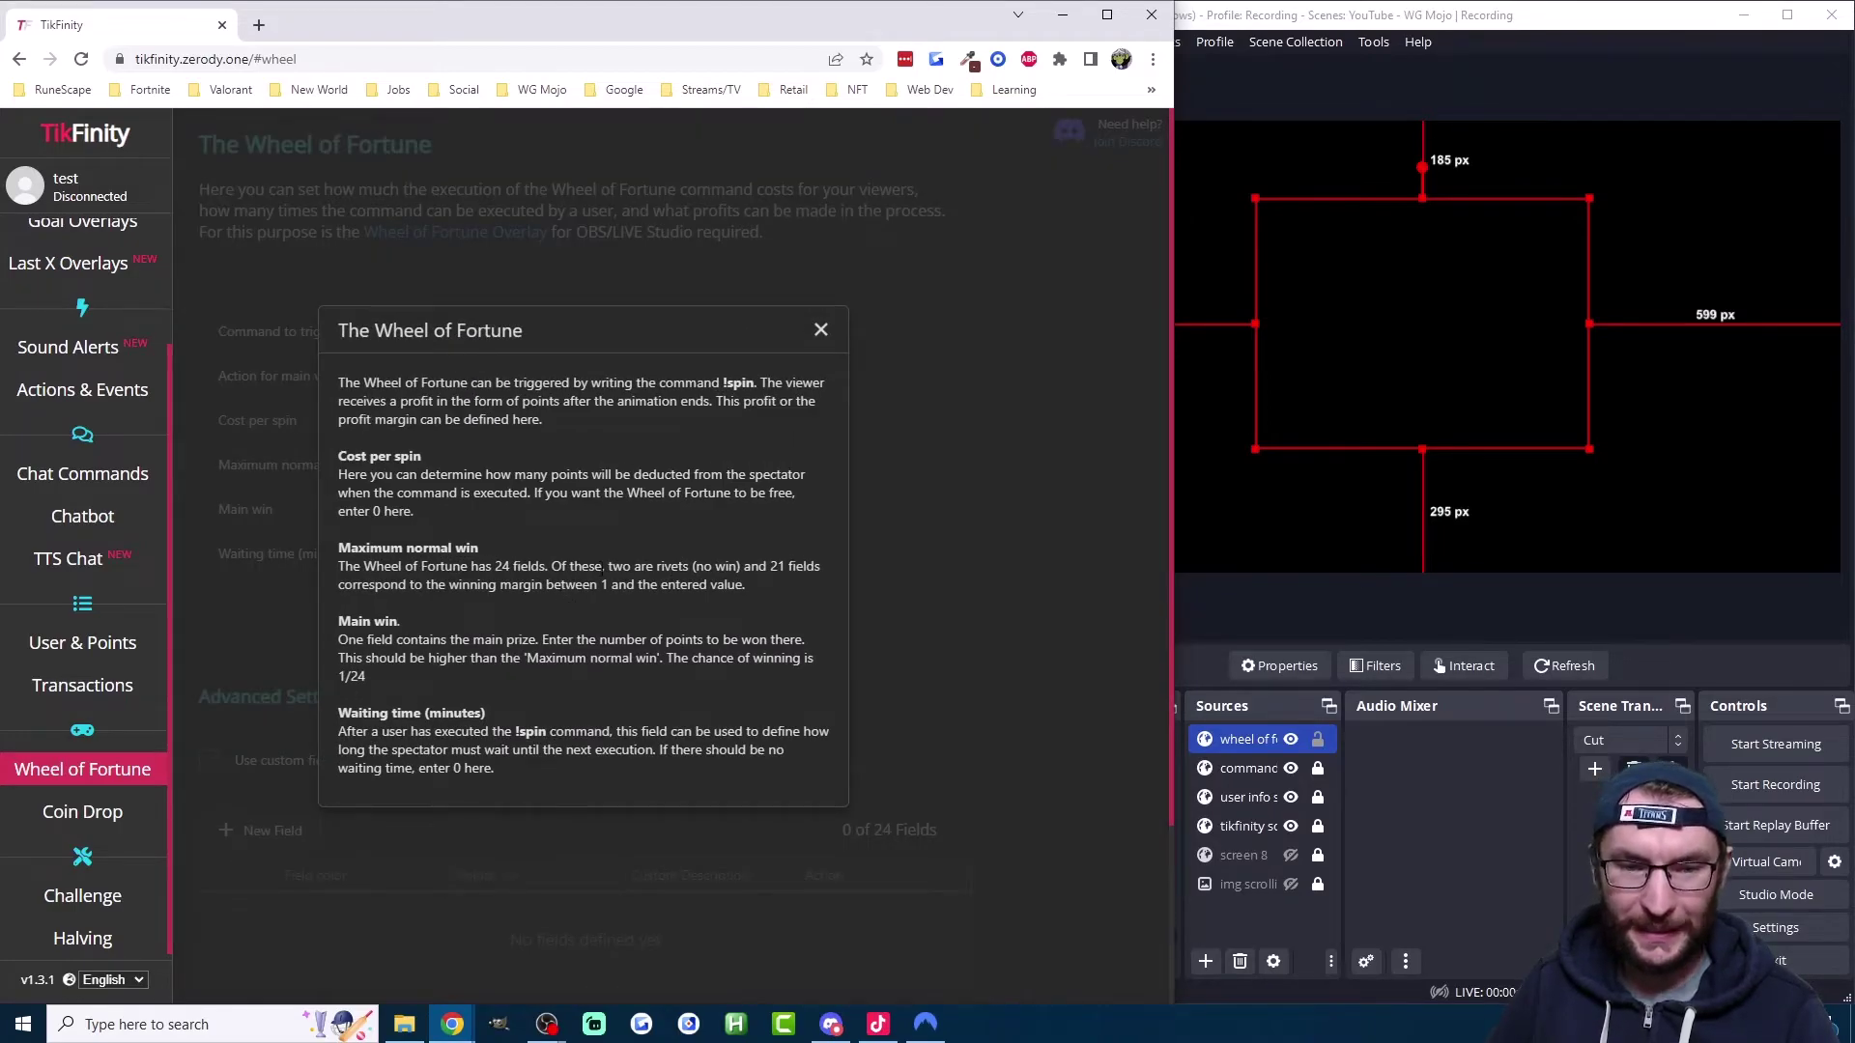
left_click_drag(610, 565, 739, 566)
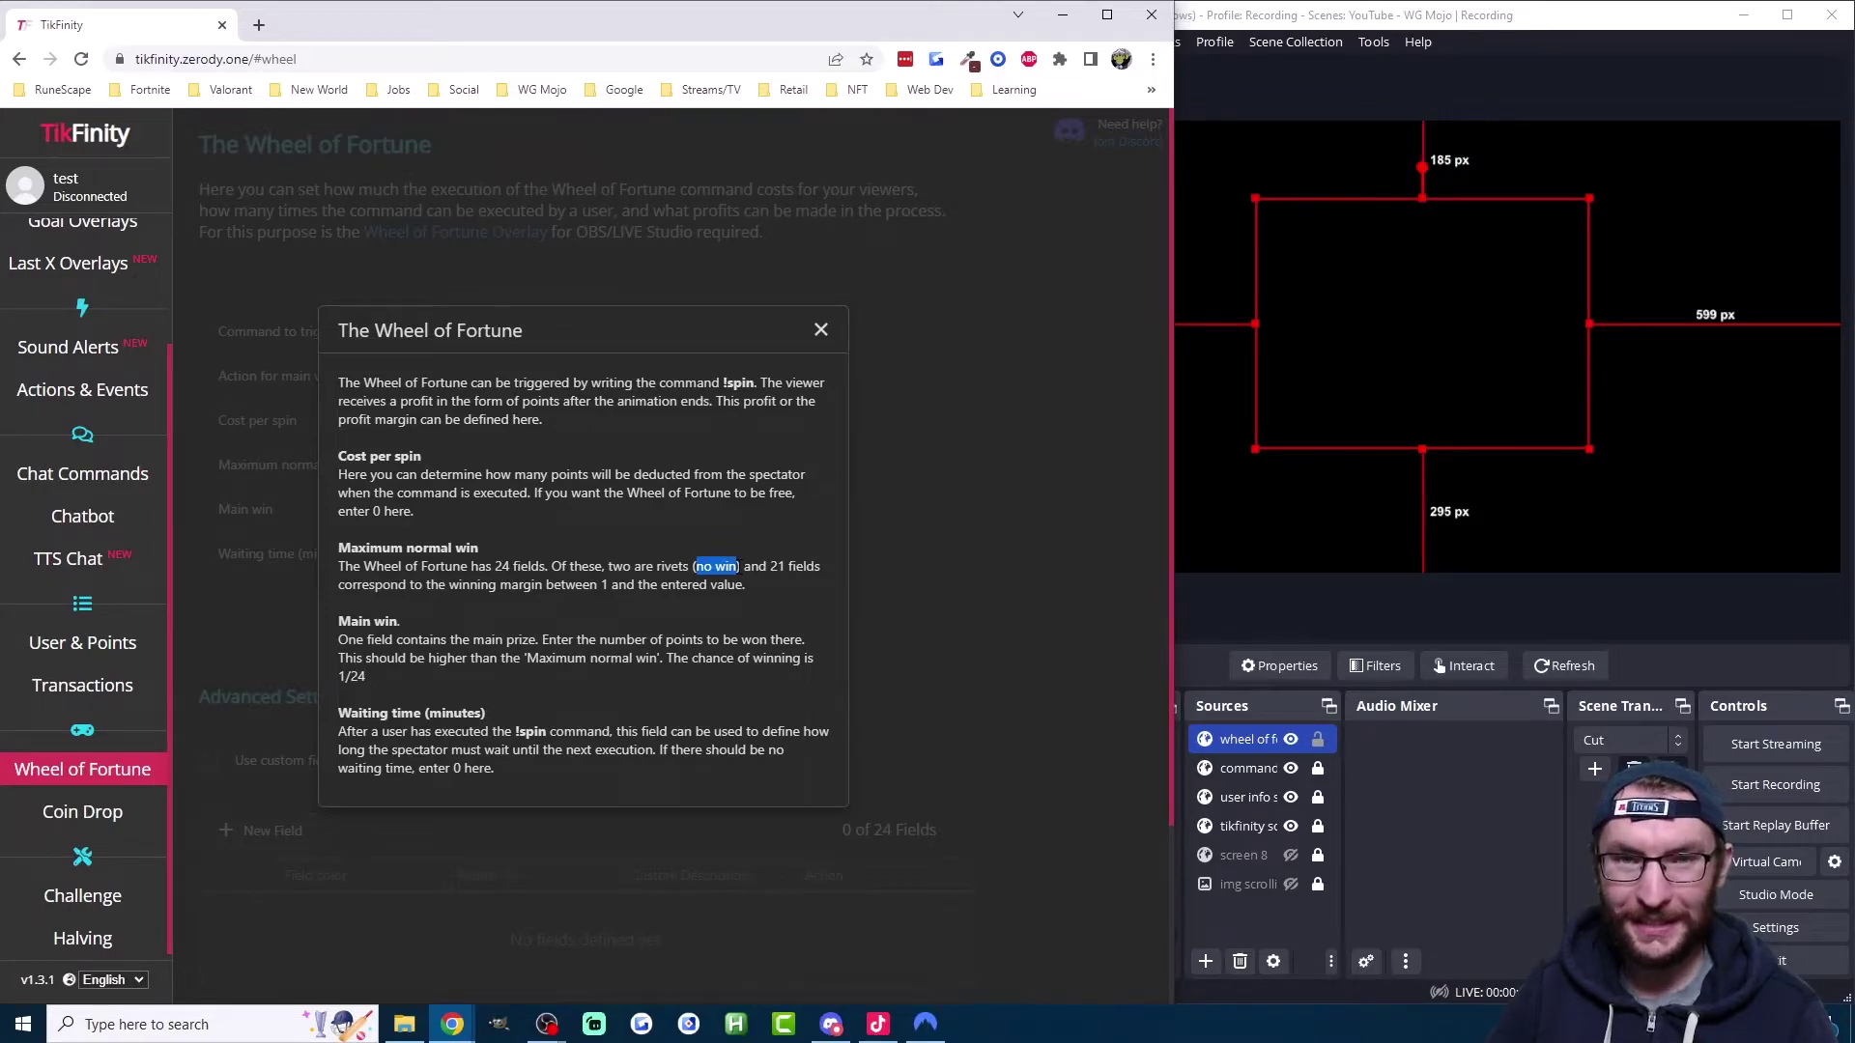
left_click(738, 566)
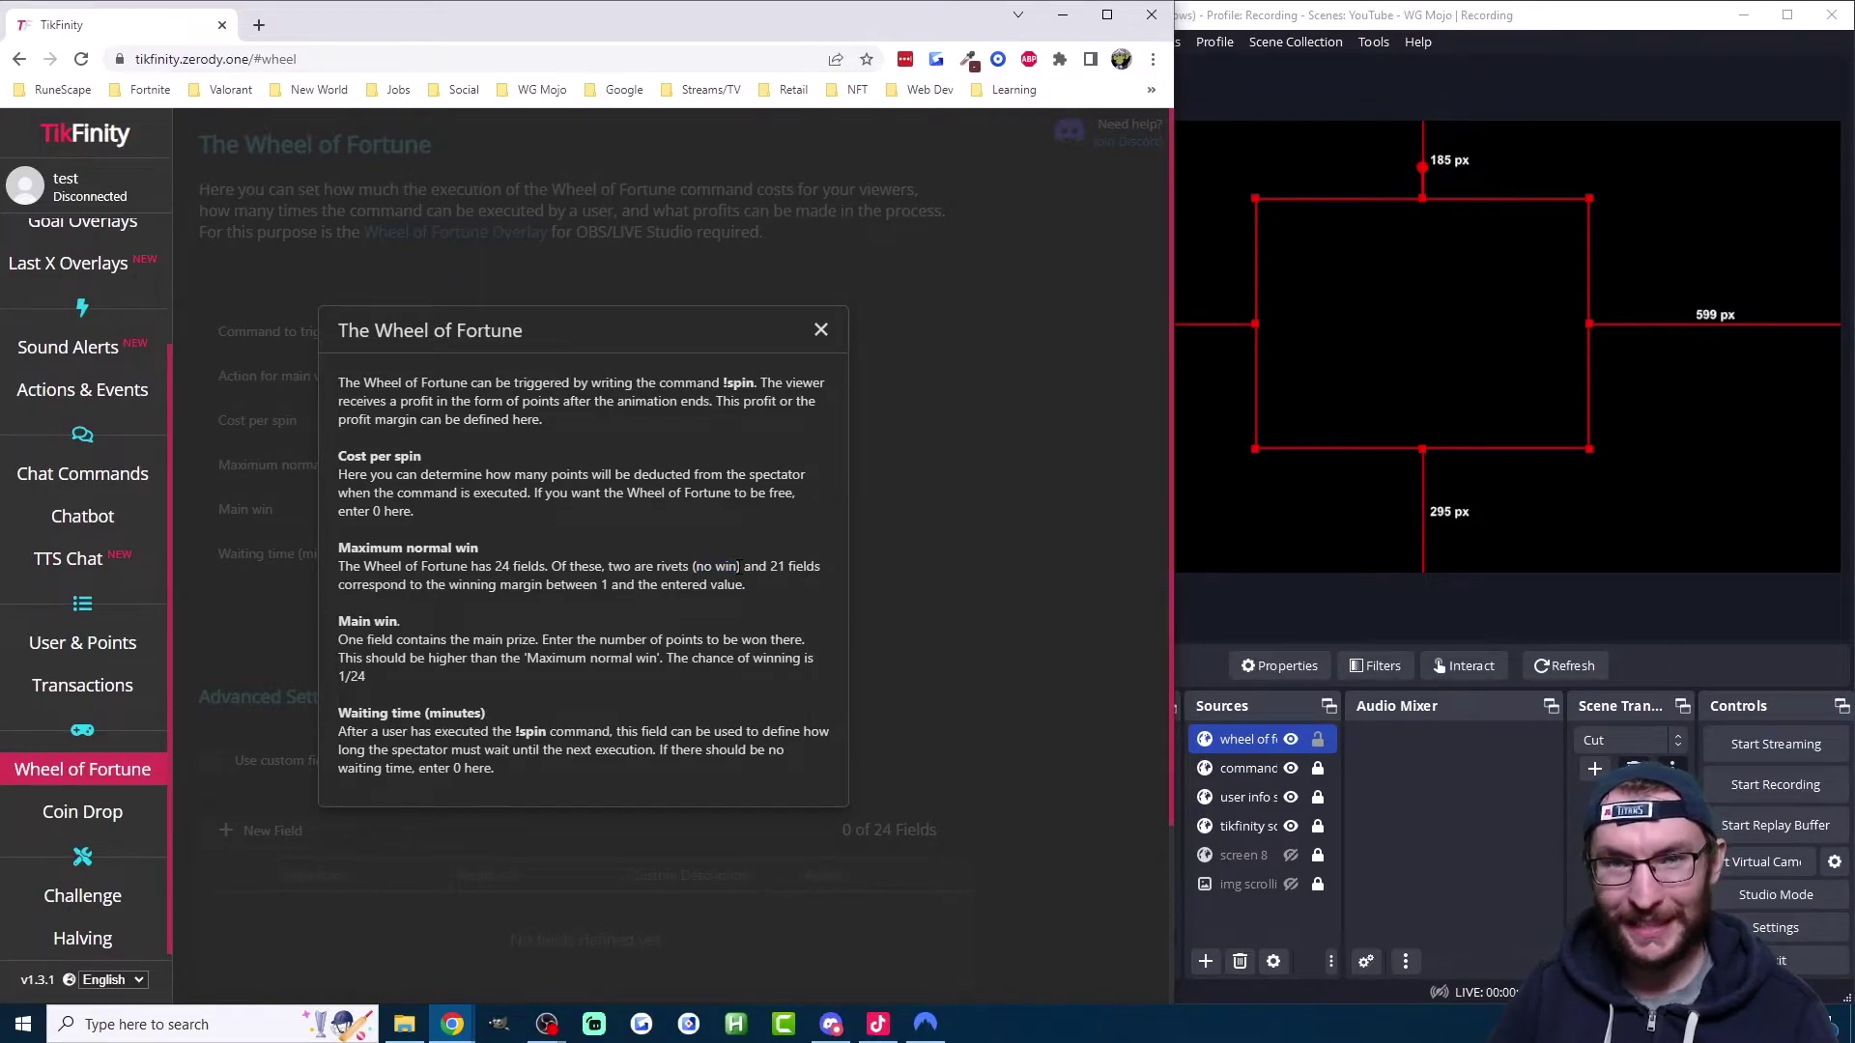
key("Escape")
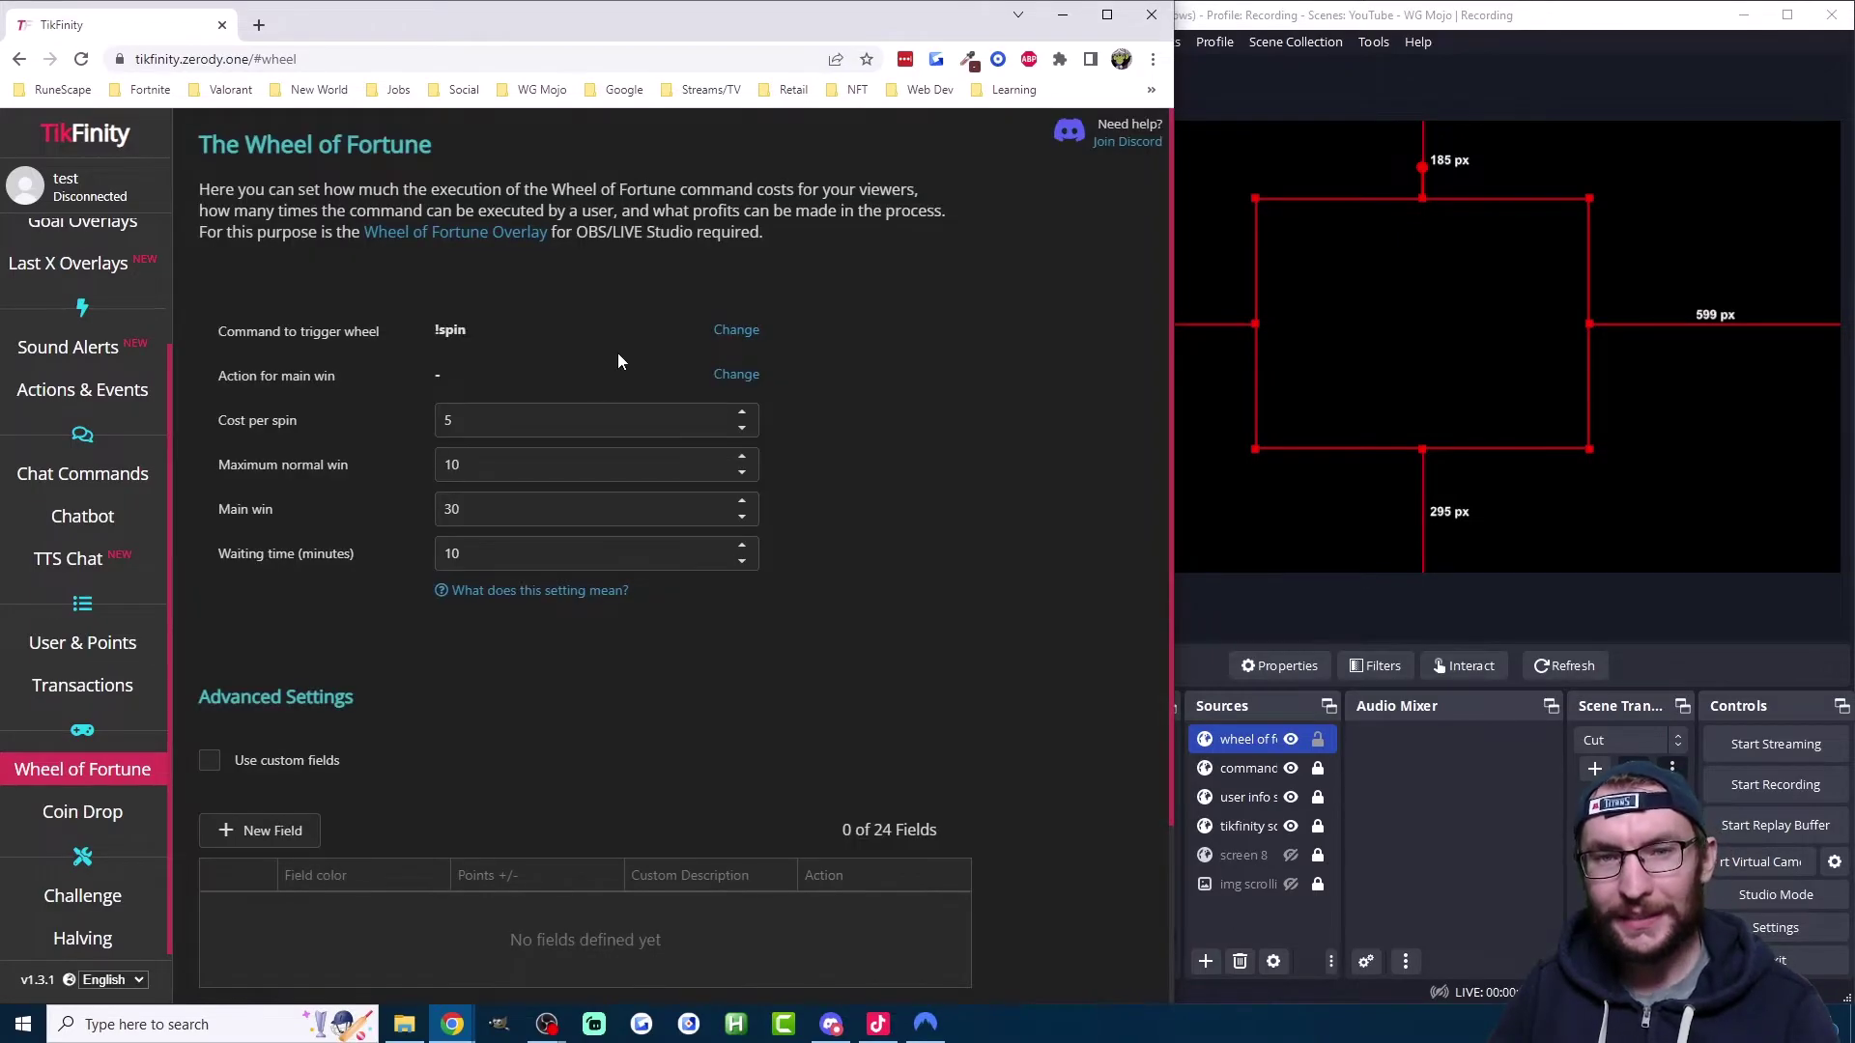
double_click(466, 507)
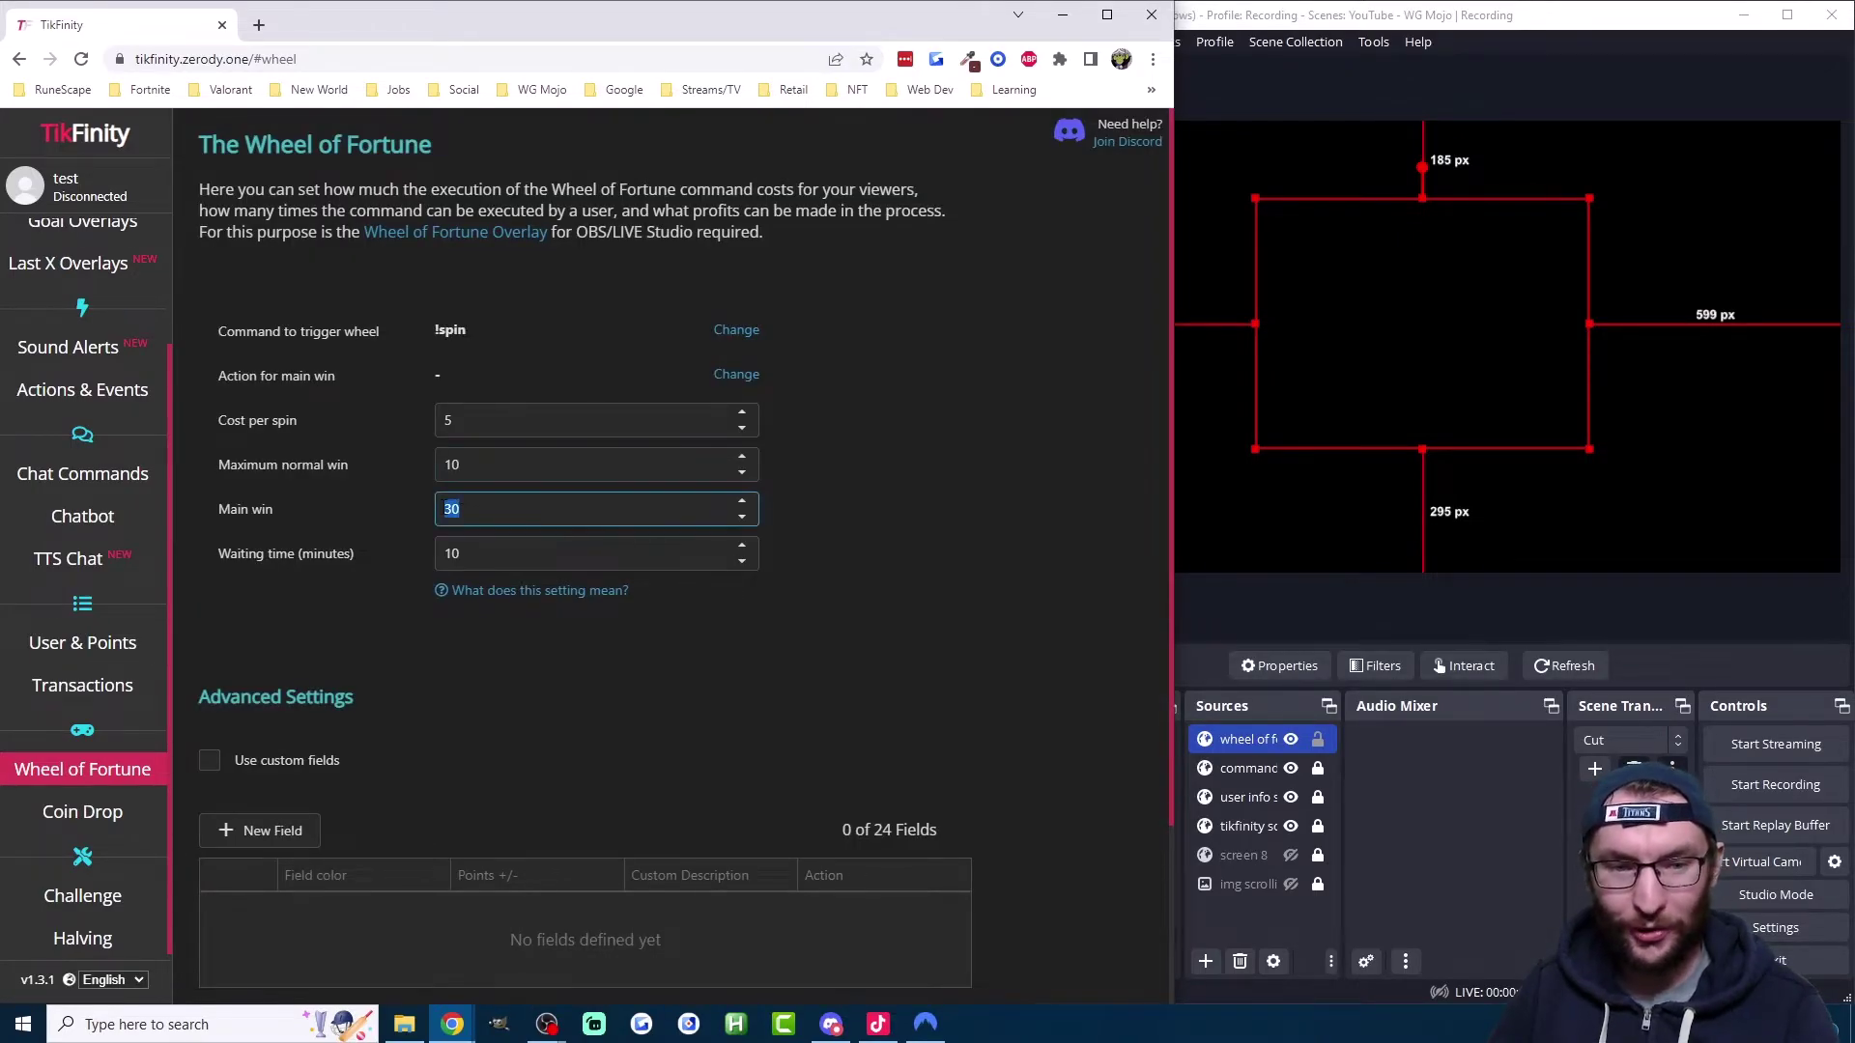
left_click(733, 377)
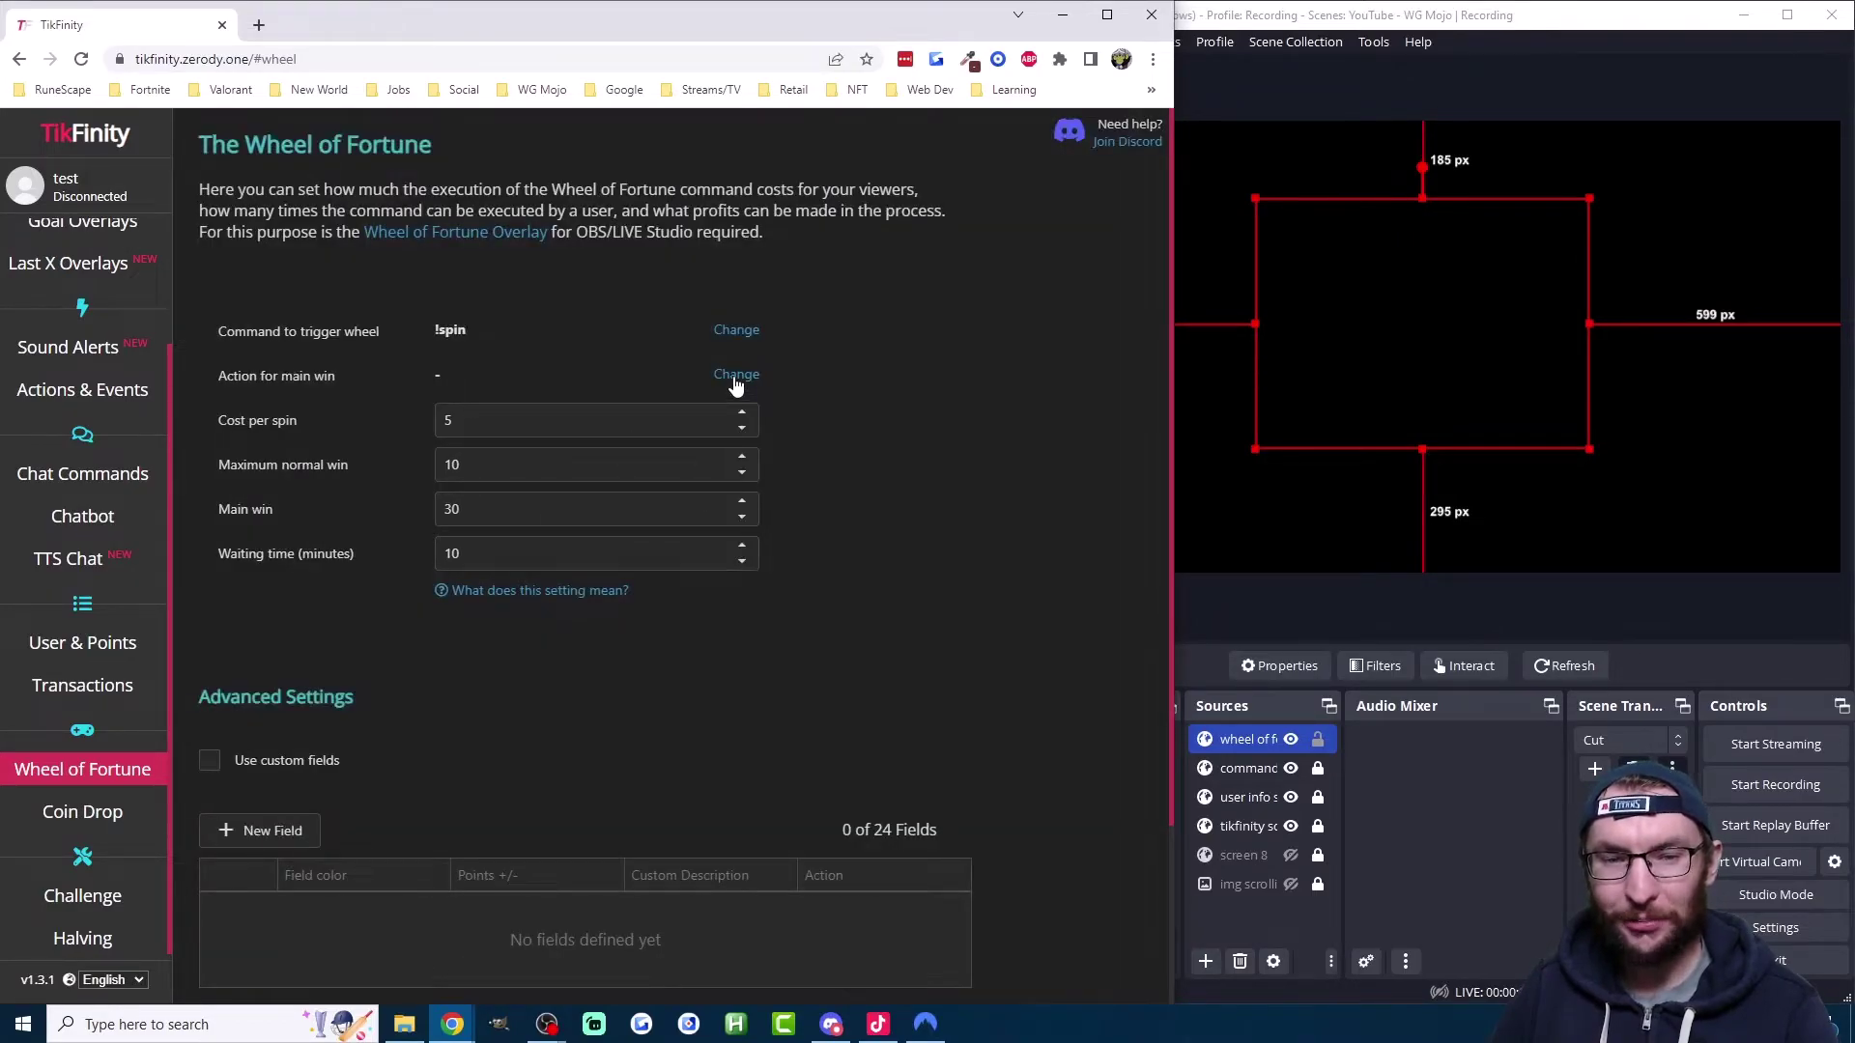
Step: Create a new action named 'Jackpot win' with Play Audio and Show Alert enabled
left_click(737, 380)
left_click(314, 340)
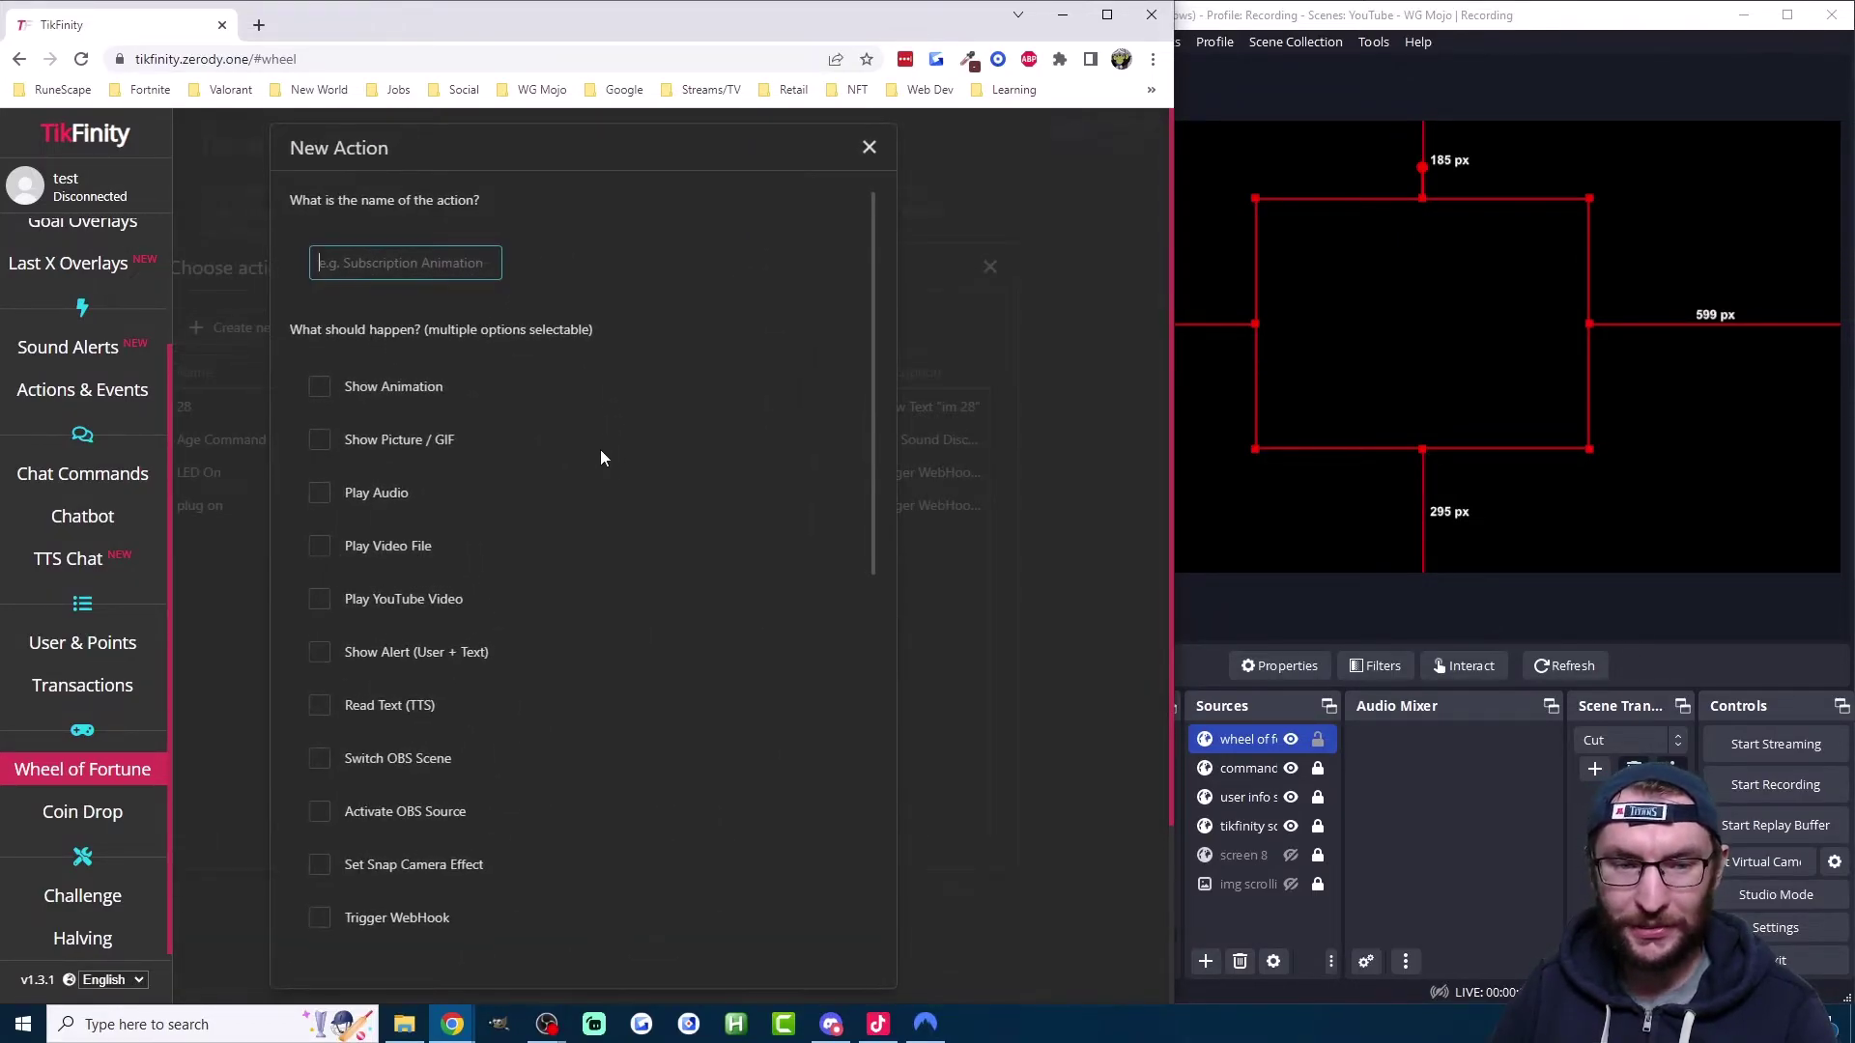
scroll(613, 445, "down", 2)
scroll(612, 445, "up", 1)
scroll(618, 448, "up", 1)
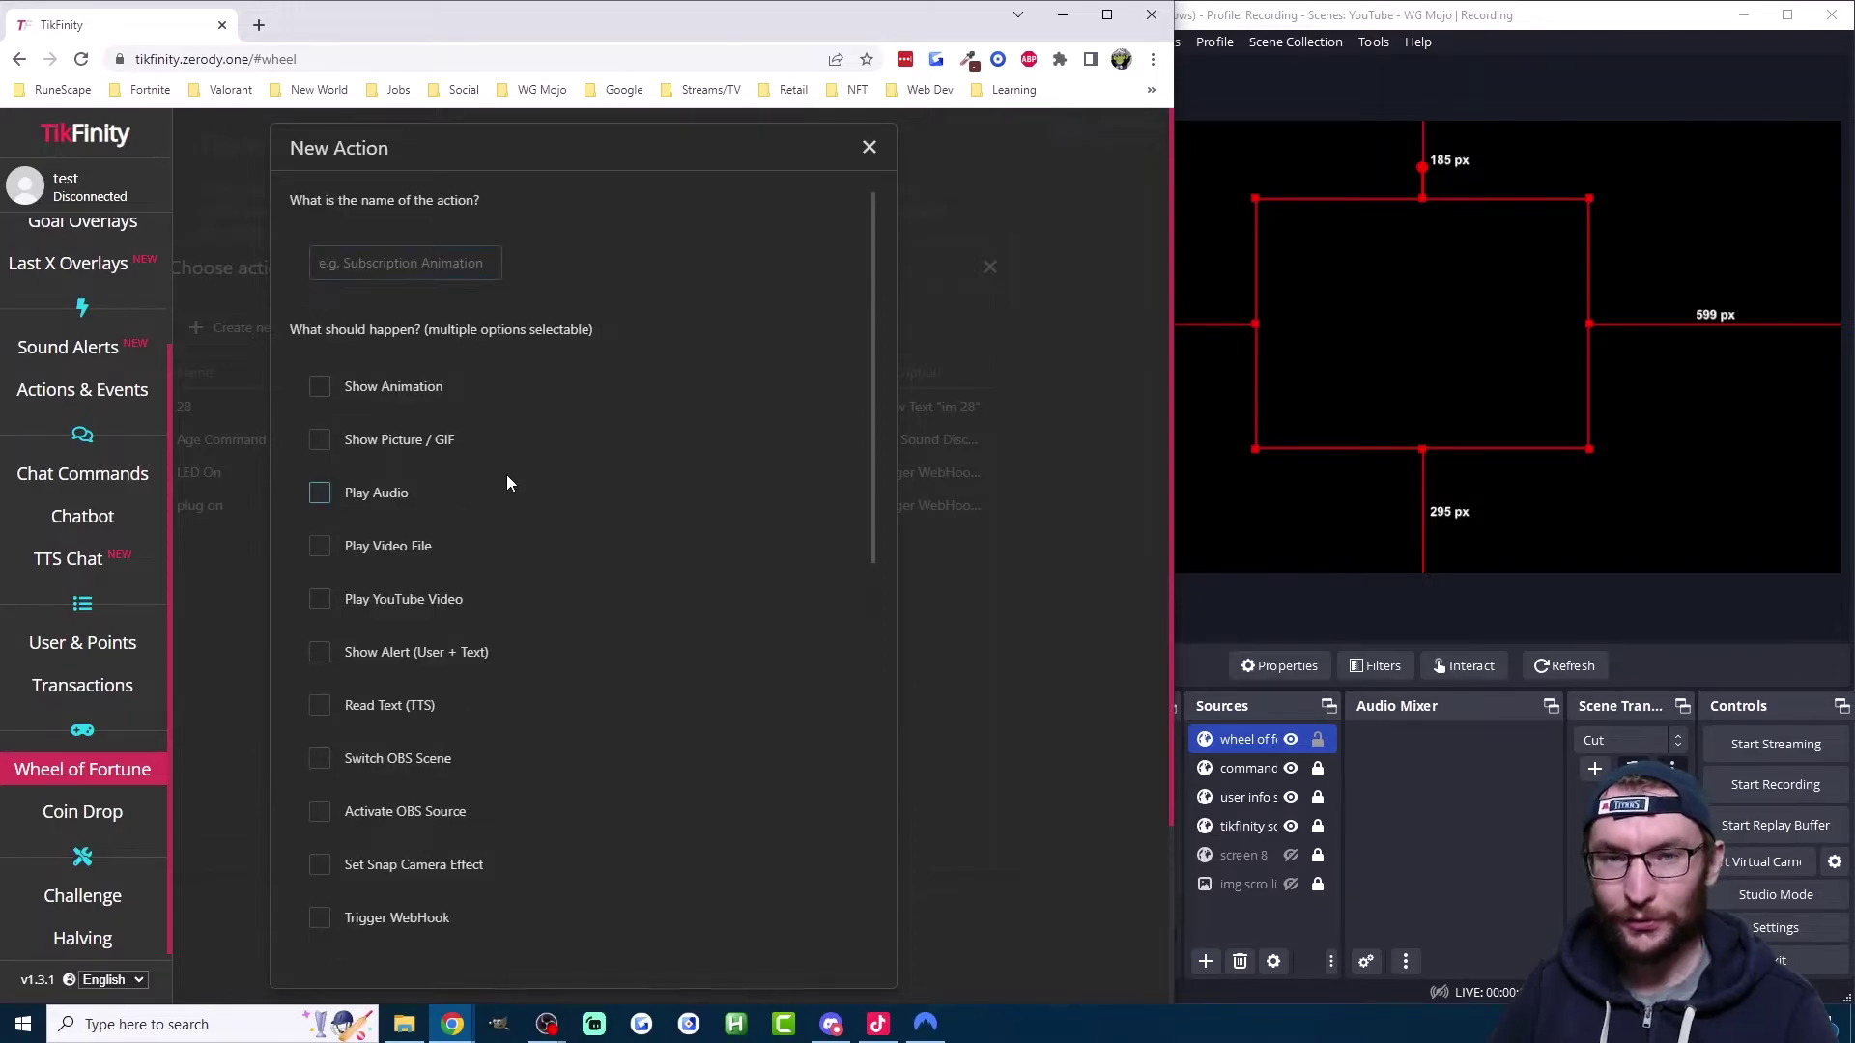
left_click(320, 497)
scroll(480, 497, "down", 1)
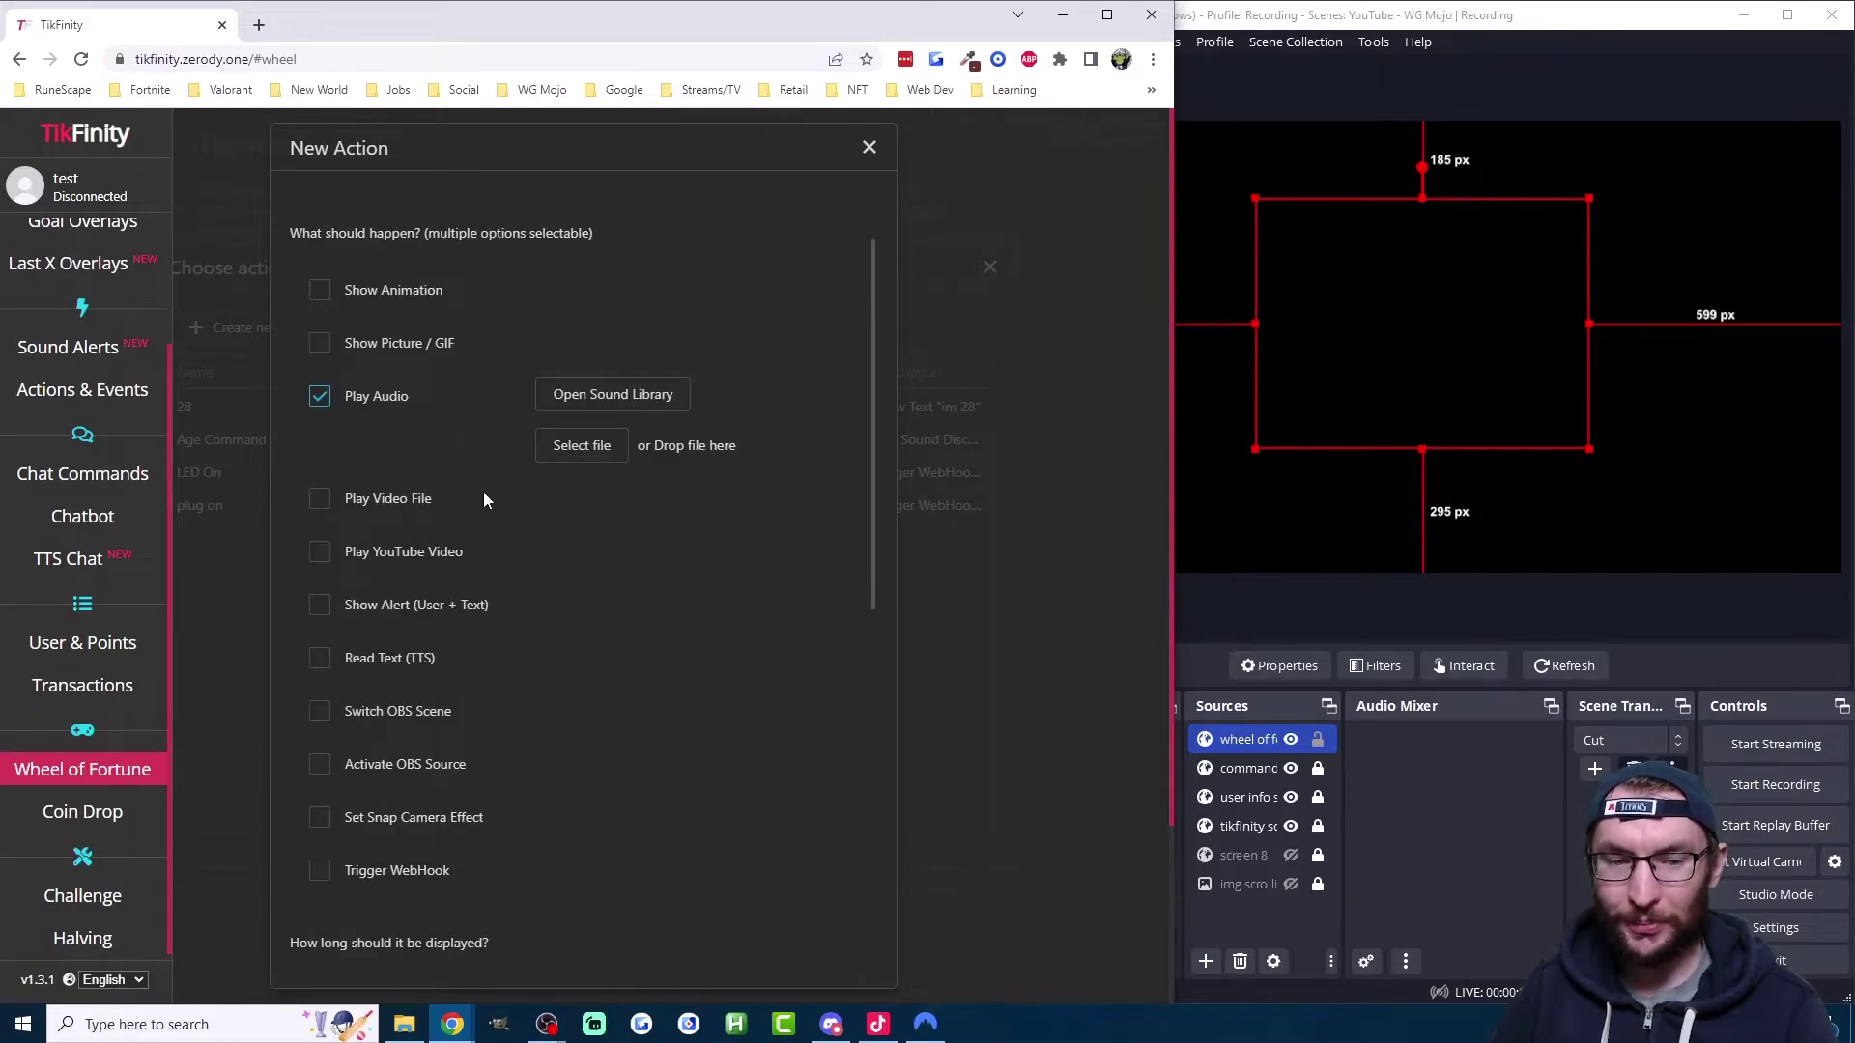
left_click(376, 612)
left_click(654, 595)
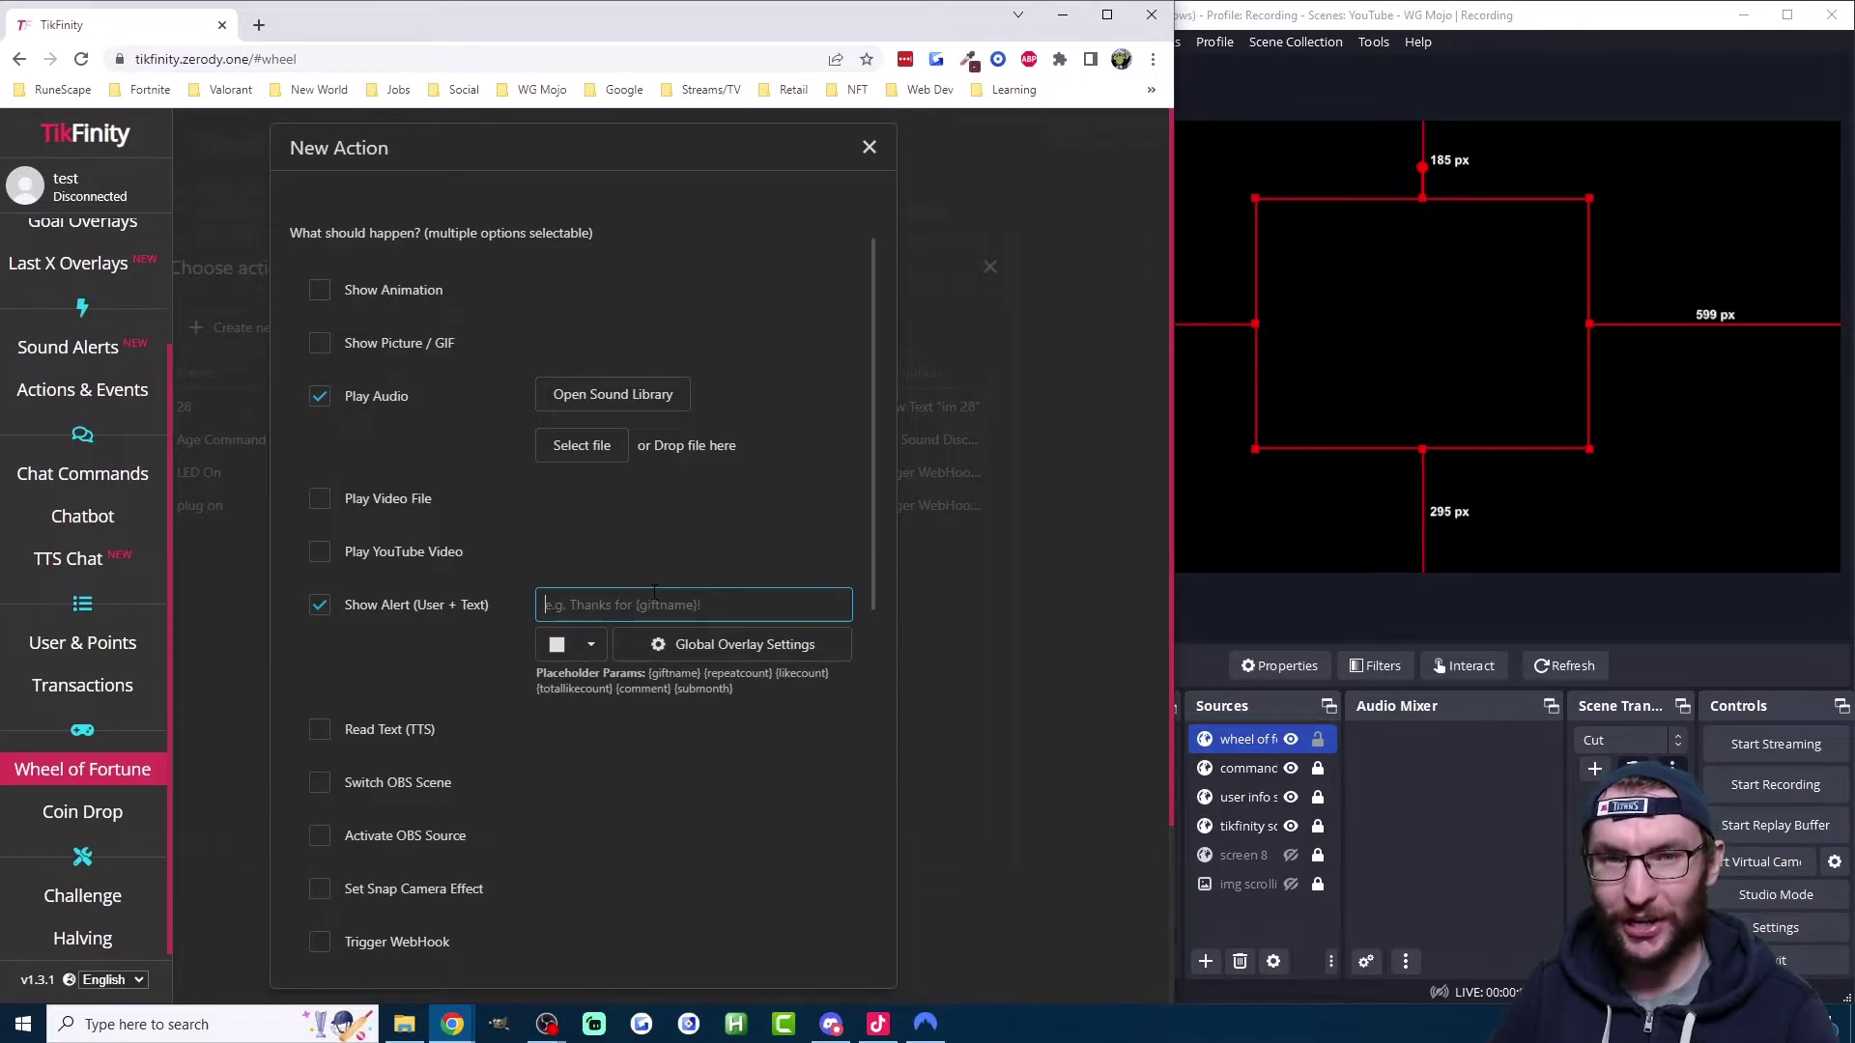
scroll(746, 362, "up", 1)
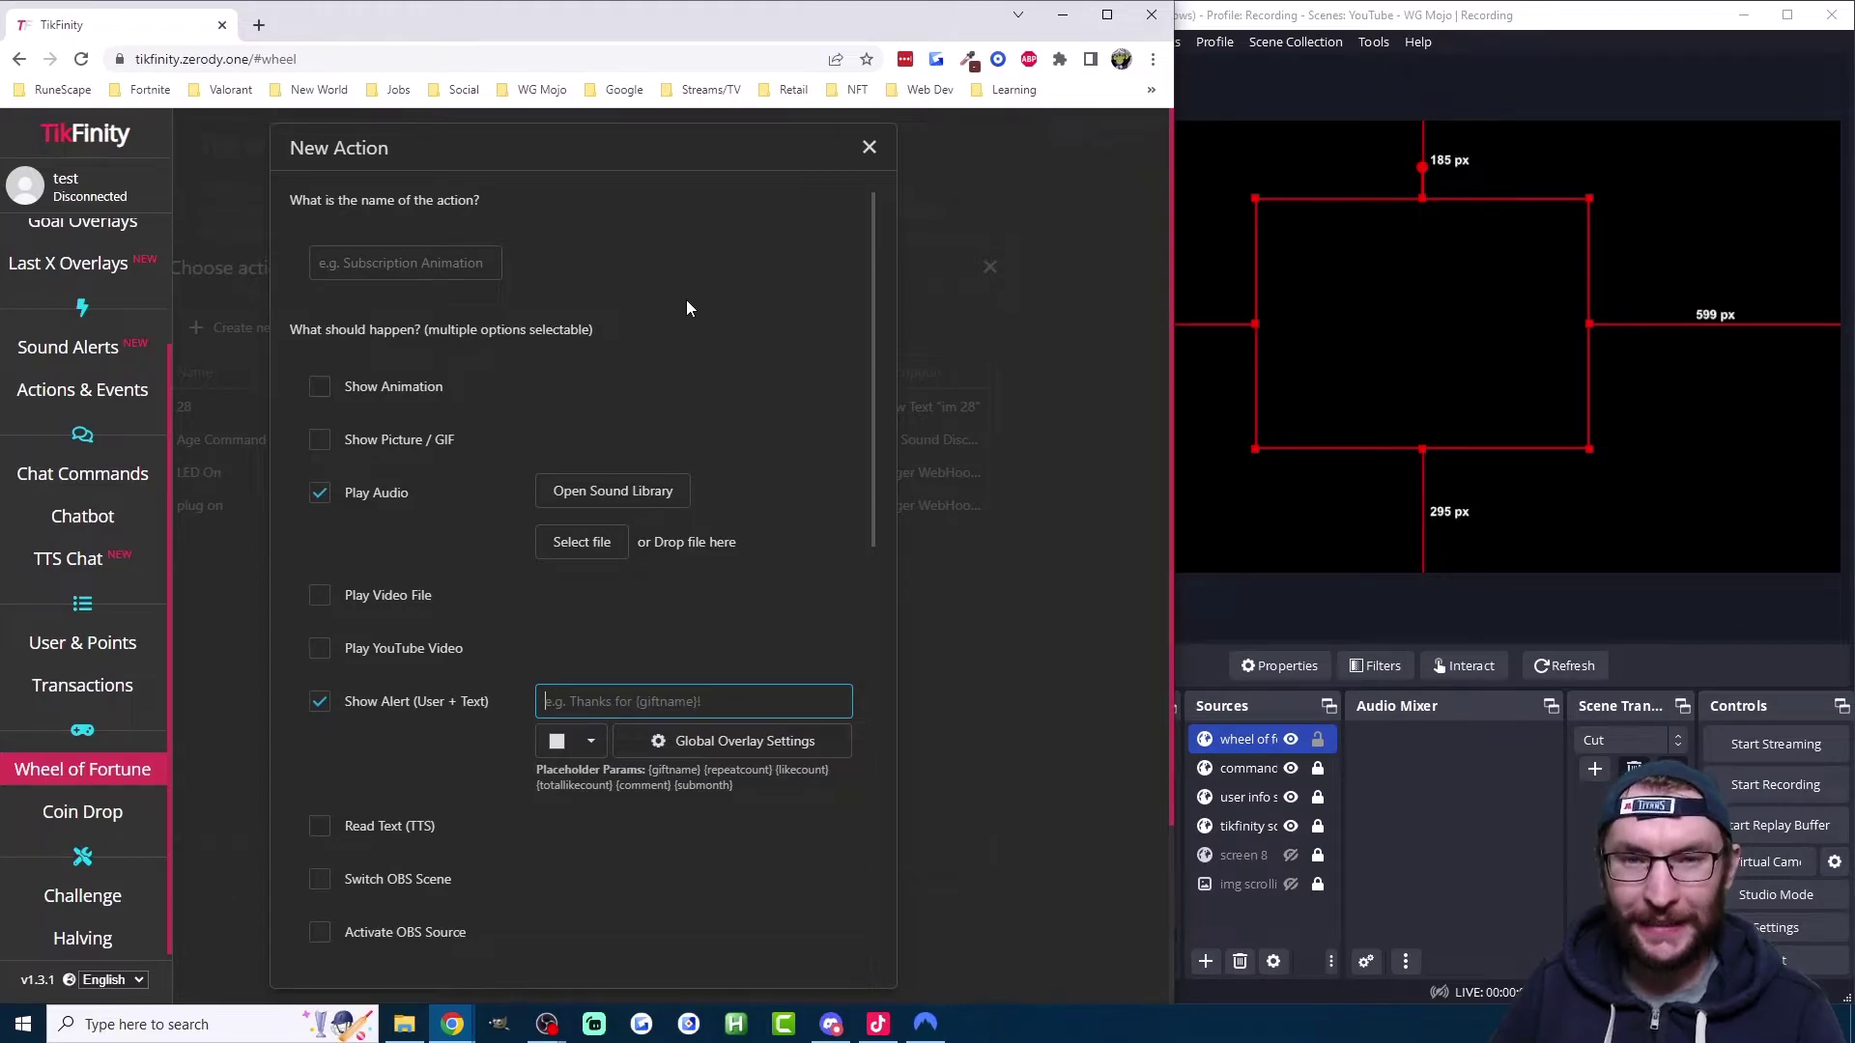
left_click(405, 260)
type("J")
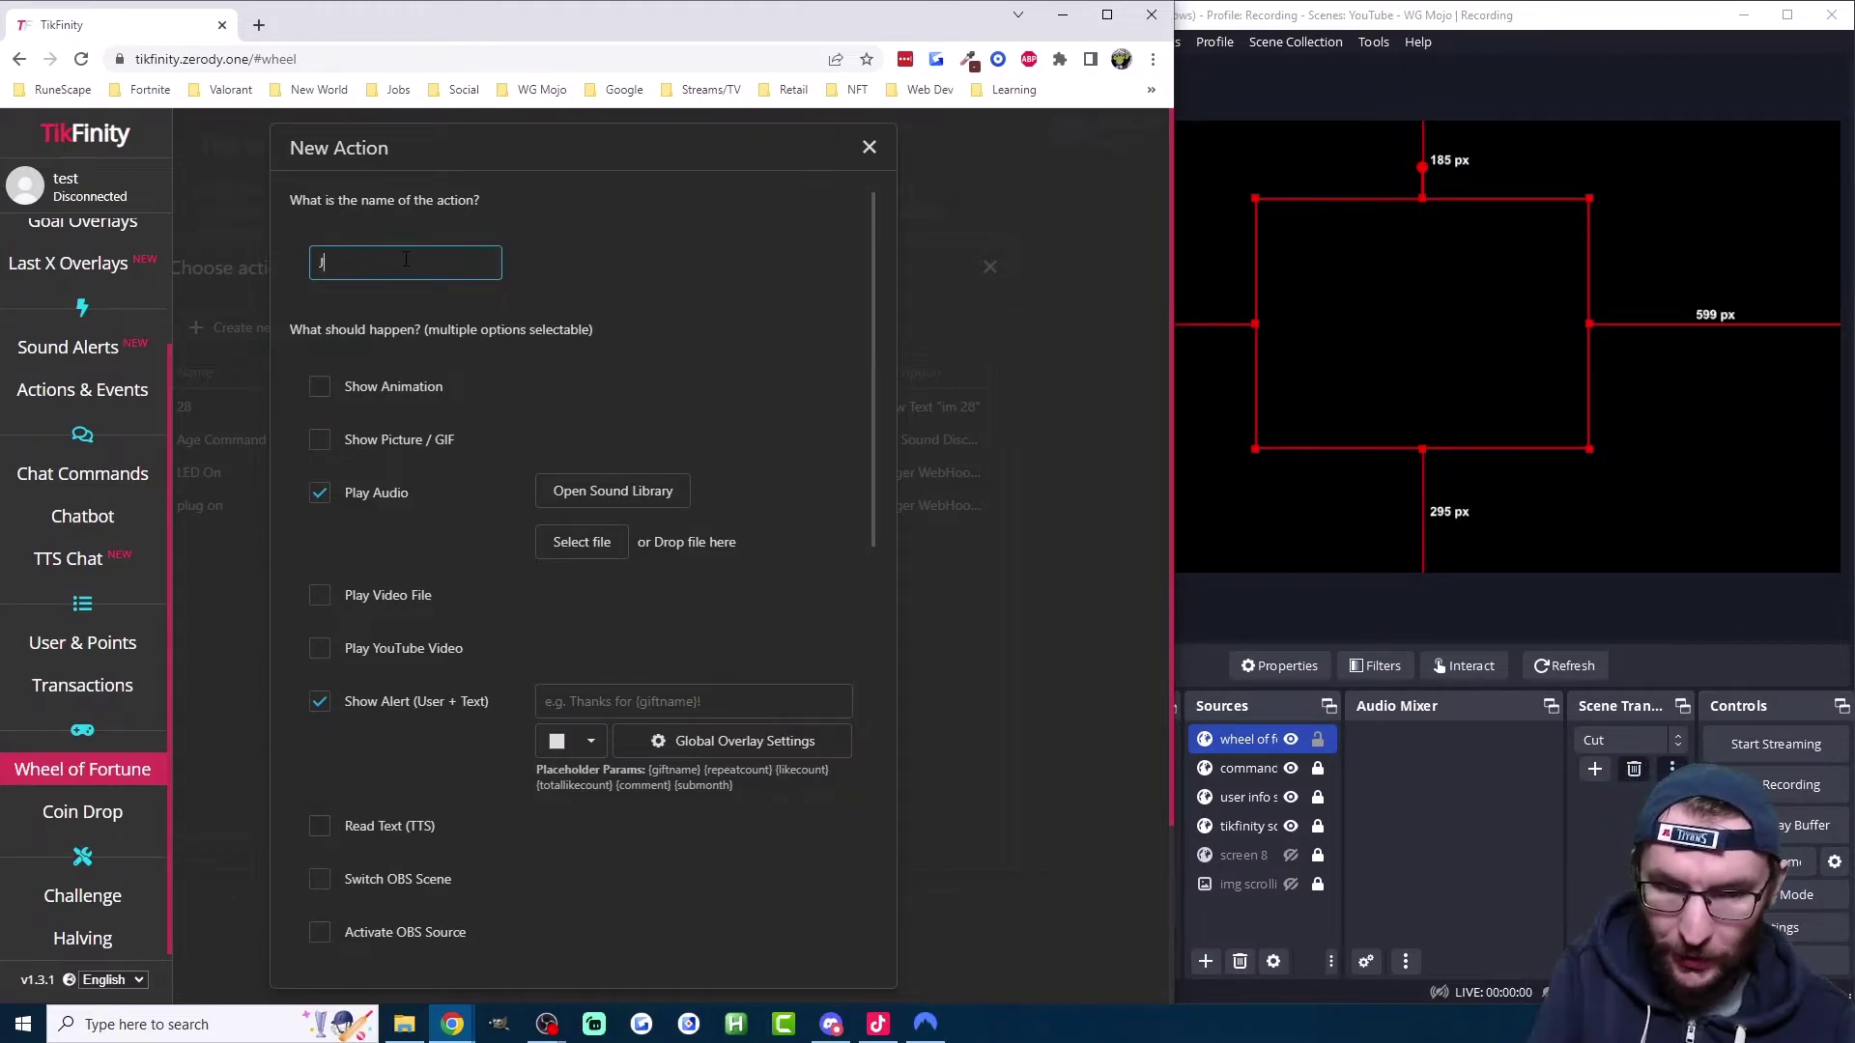
type("ackpot win")
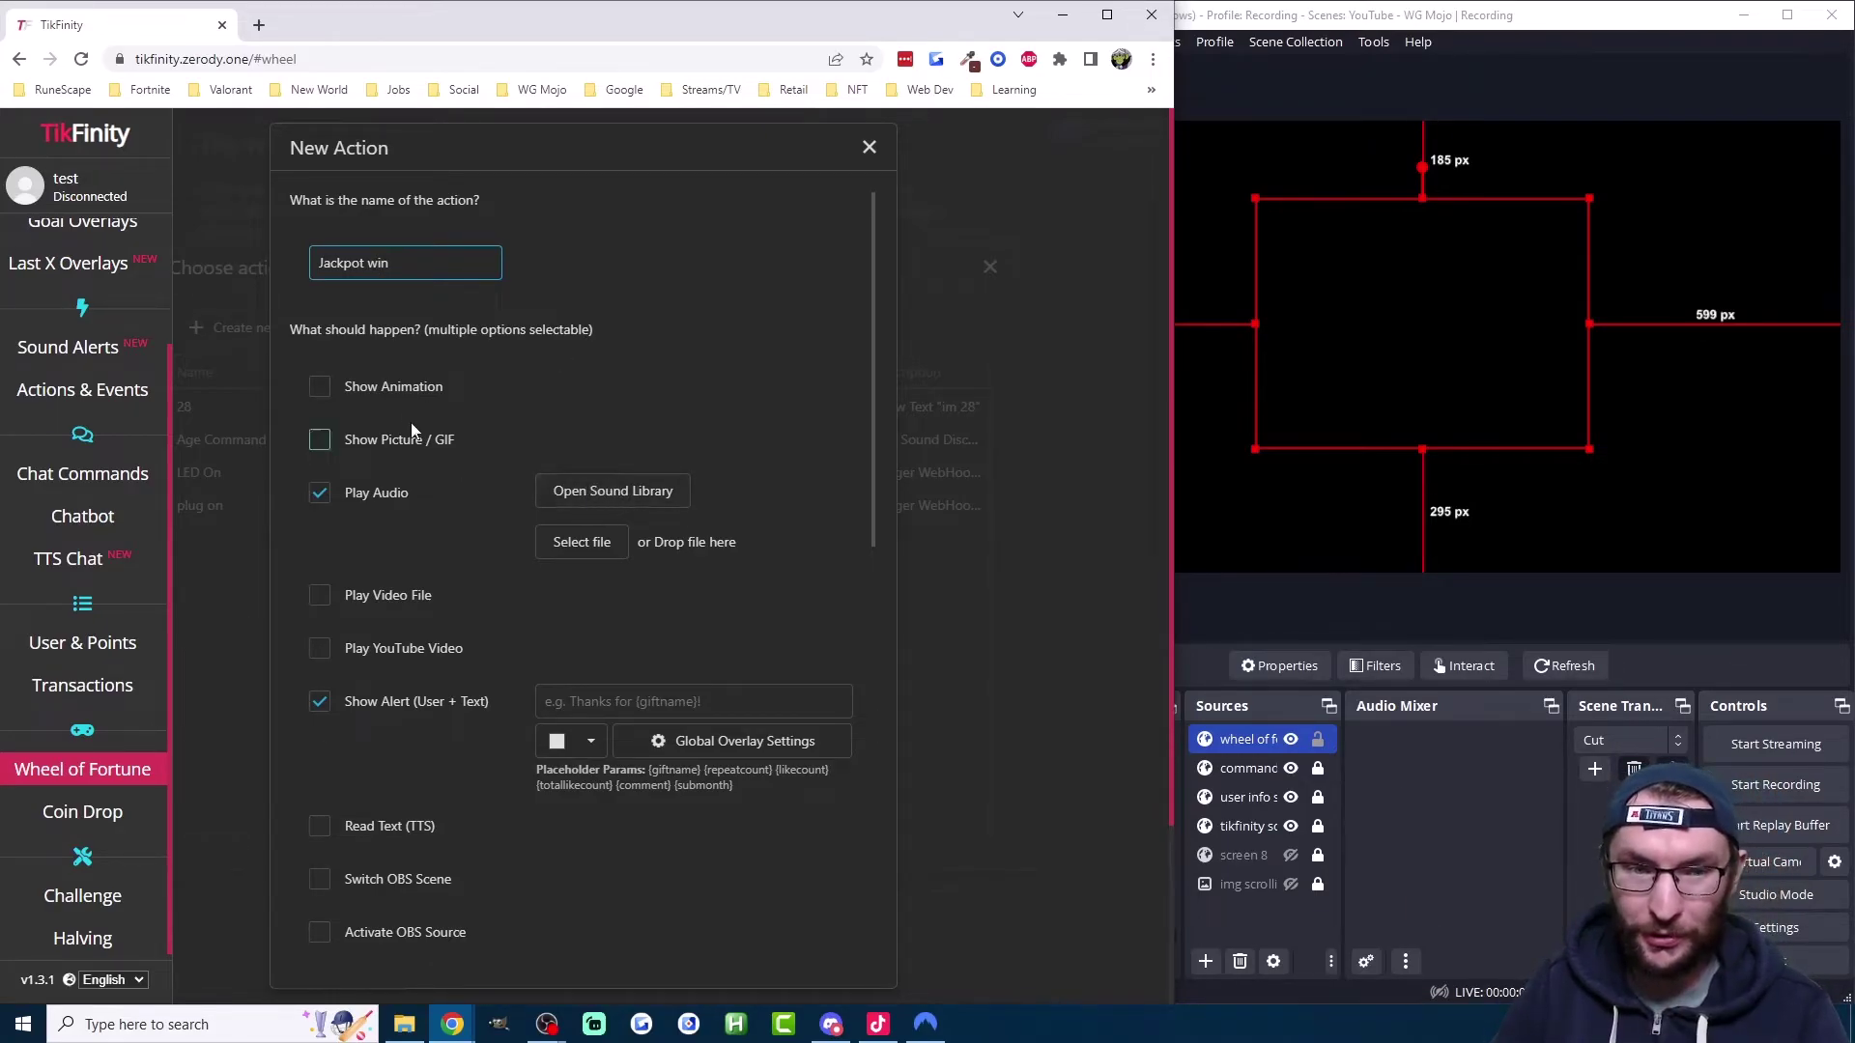
Step: Search the sound library for 'cheer' and apply the Kids Cheering sound
left_click(630, 492)
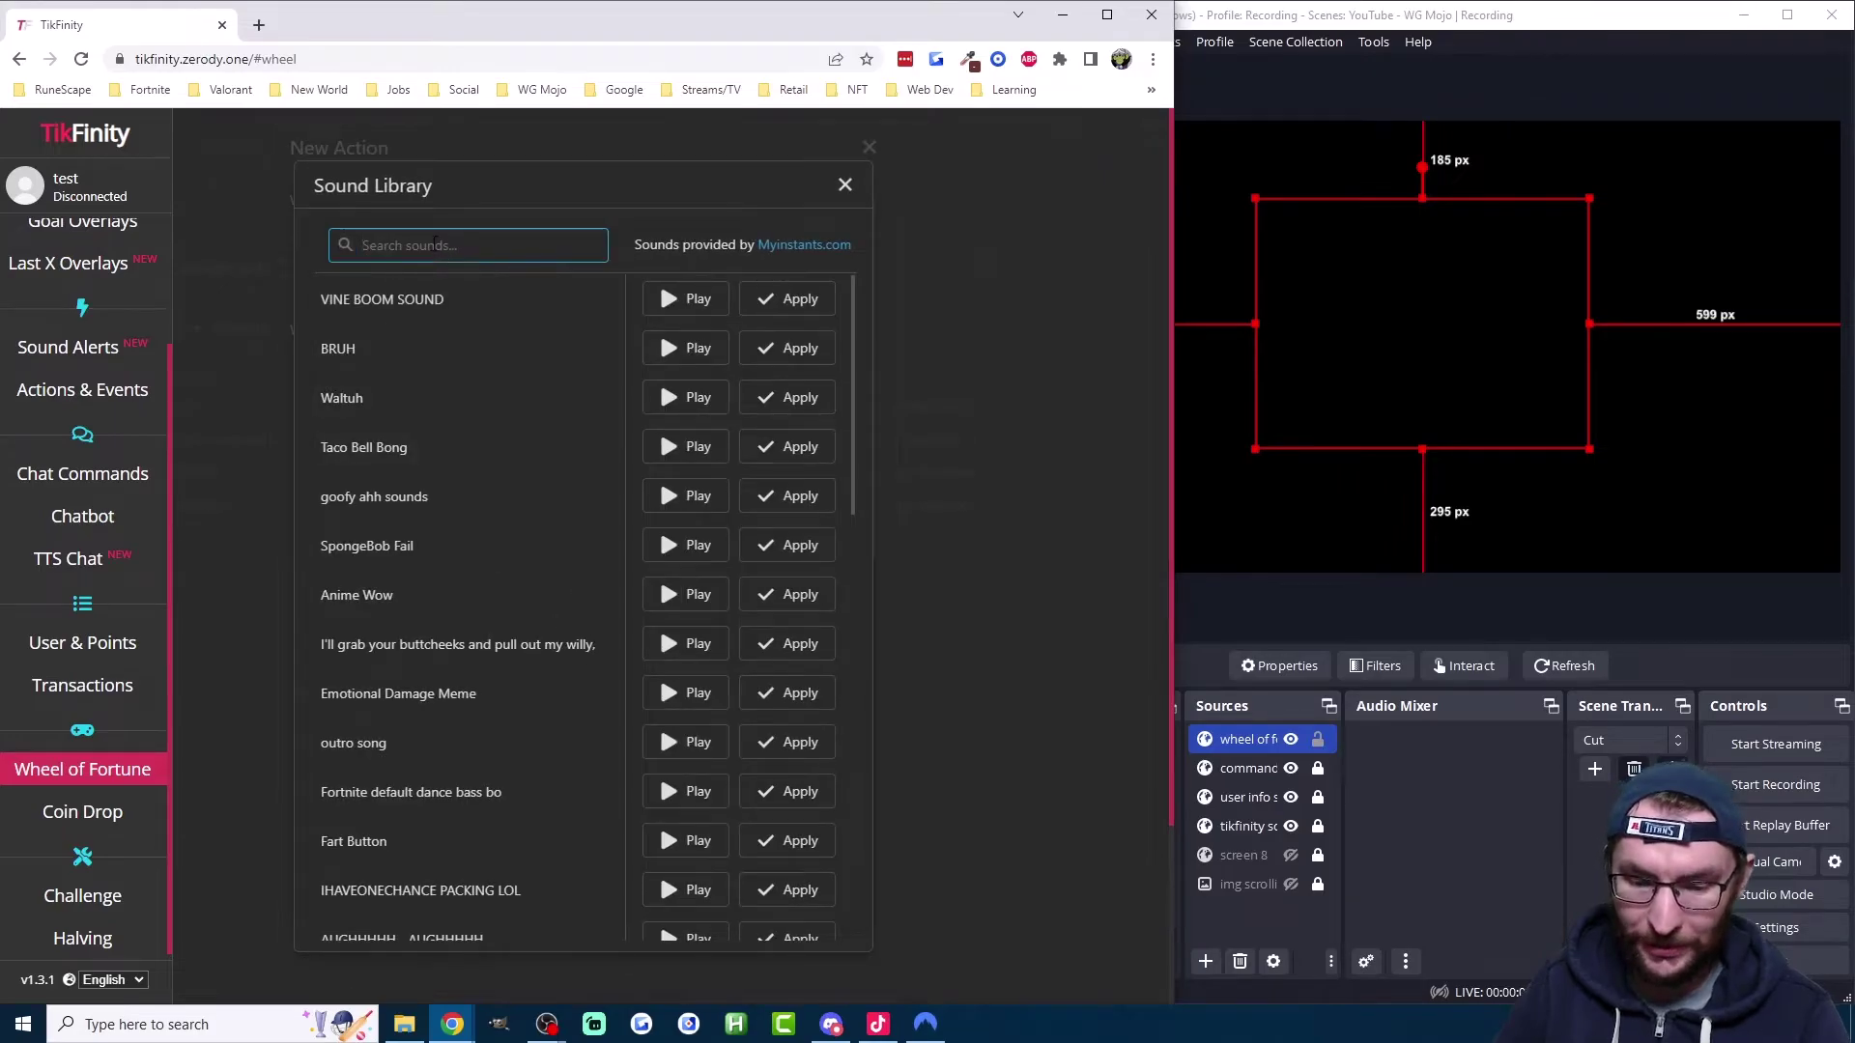
type("cheer")
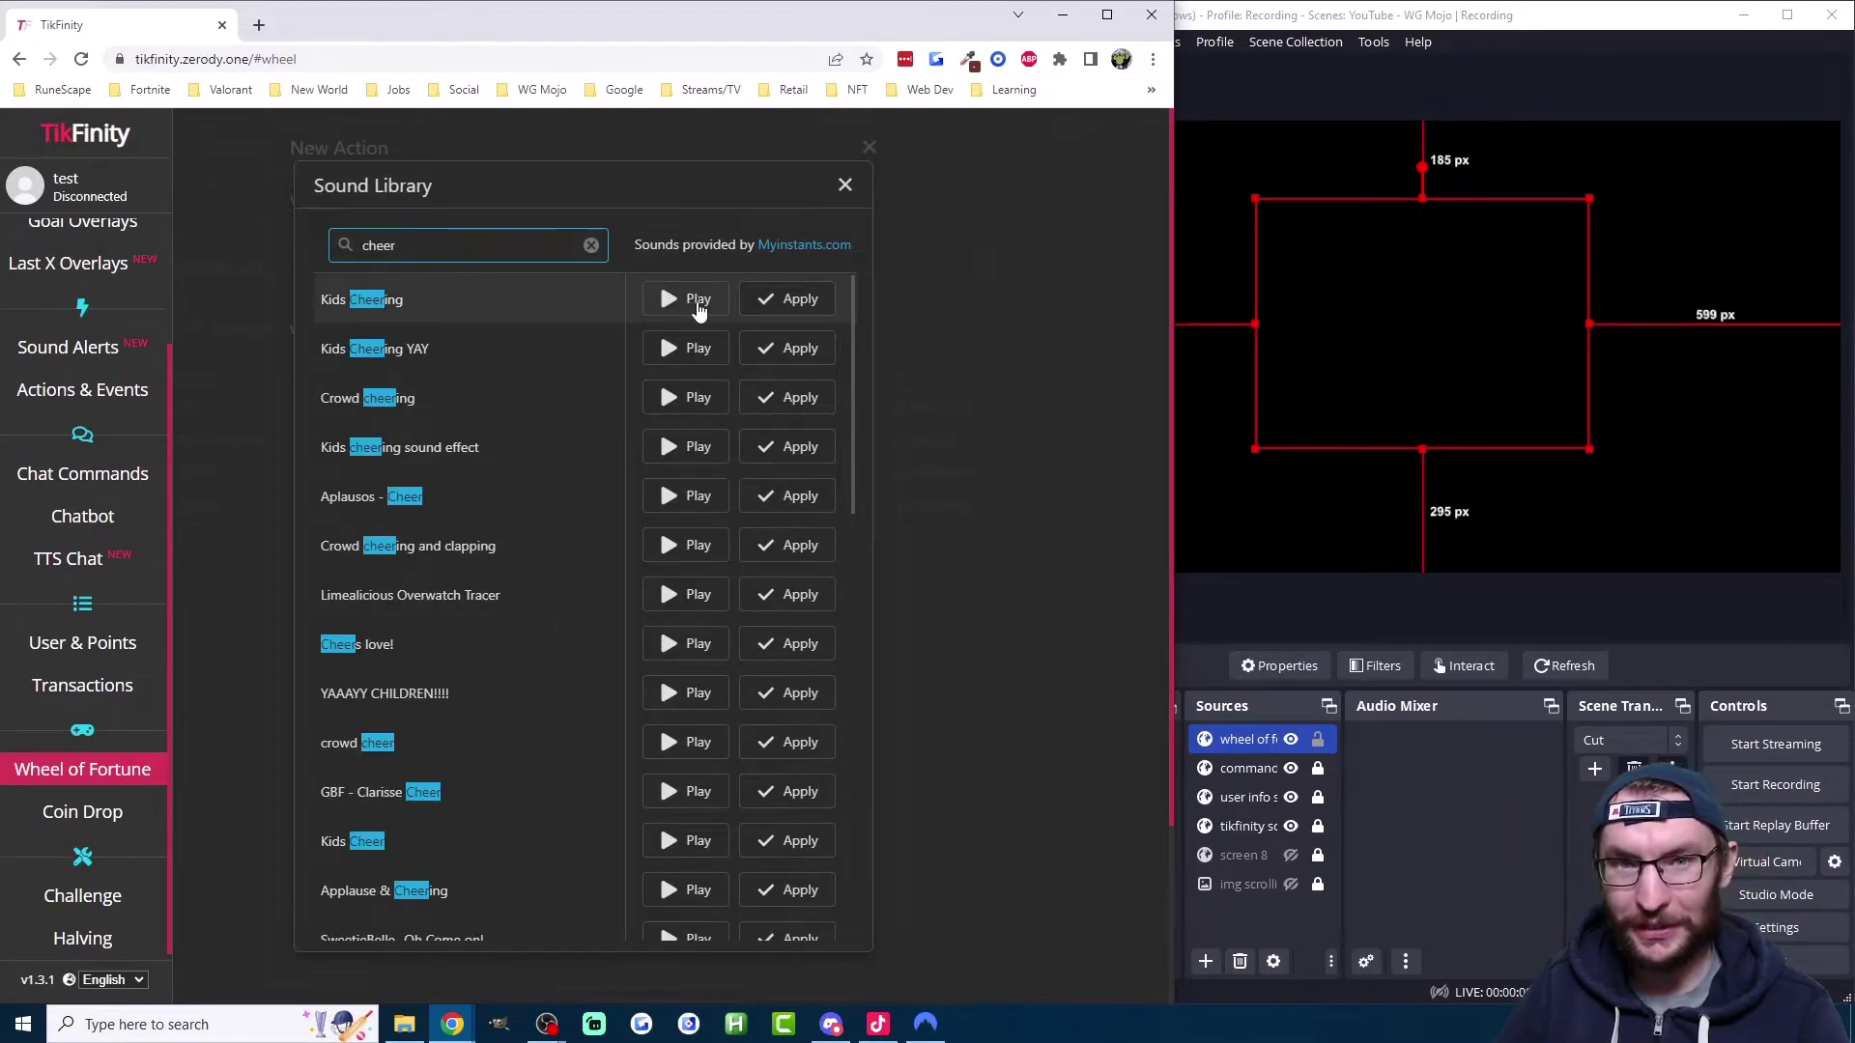
left_click(699, 305)
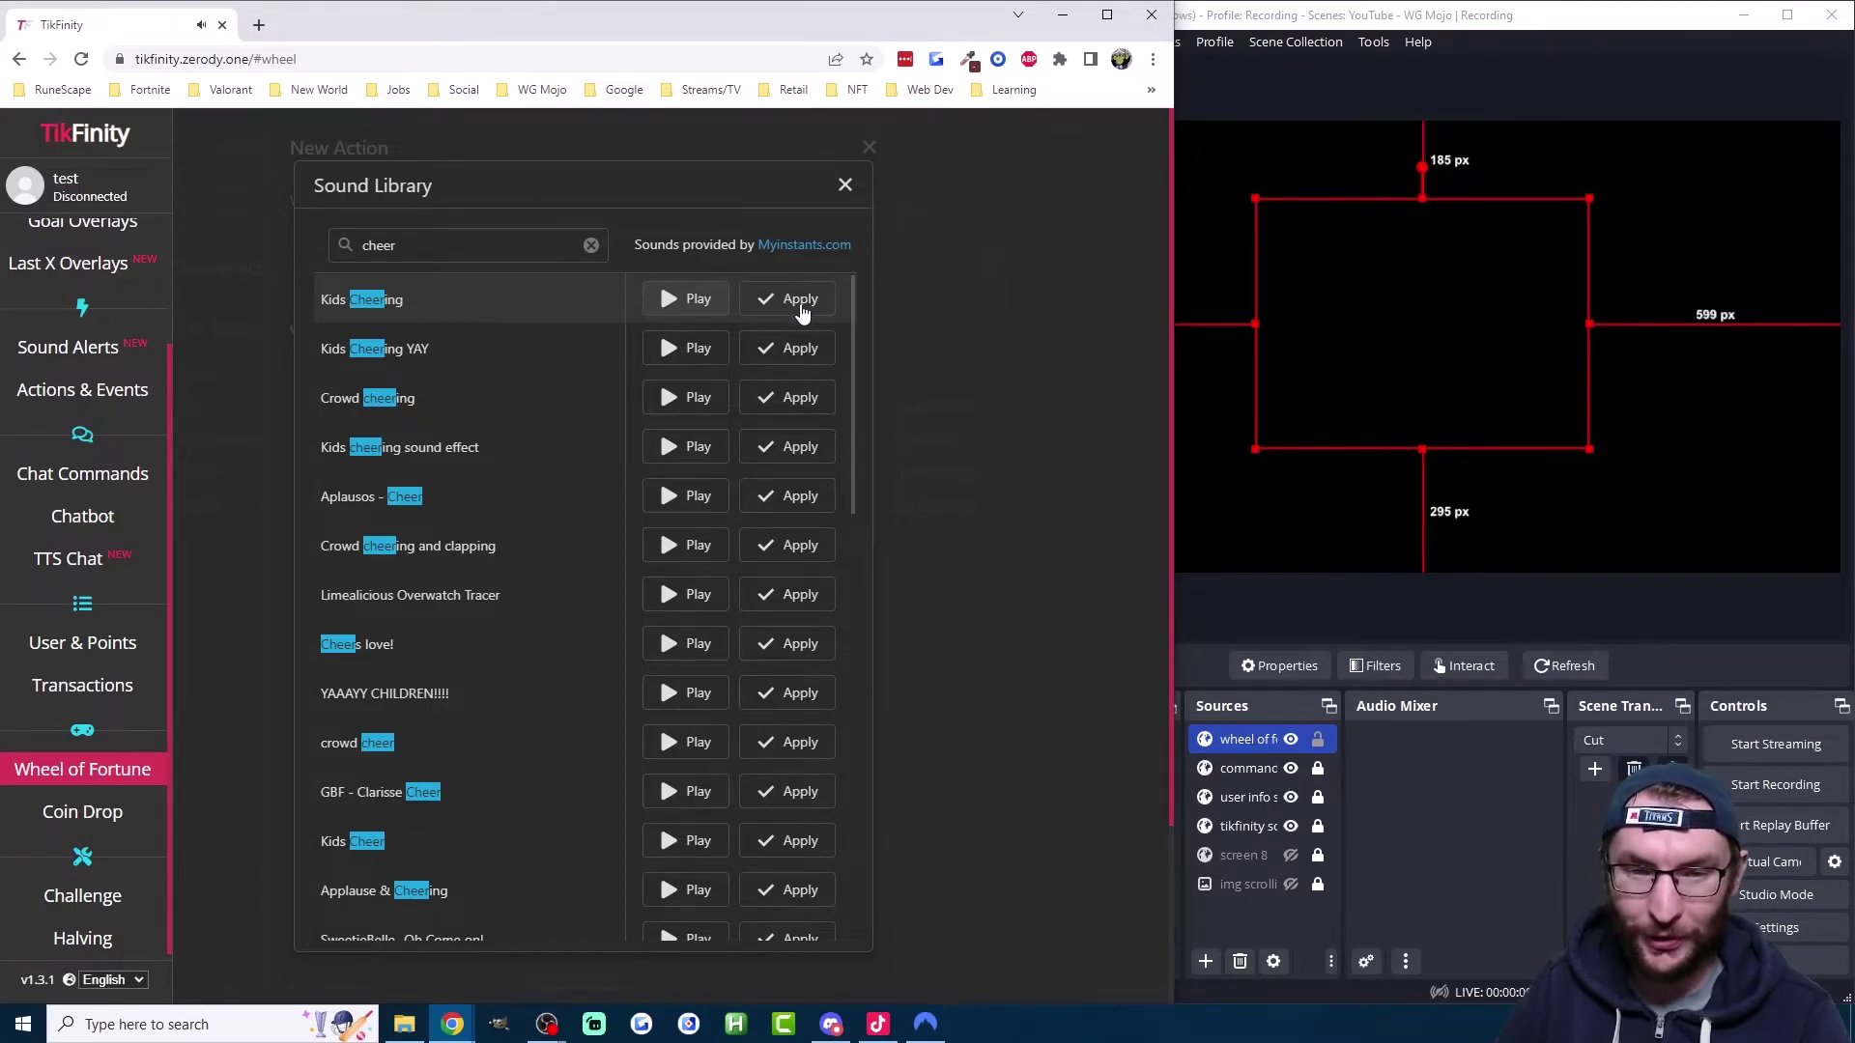
left_click(794, 302)
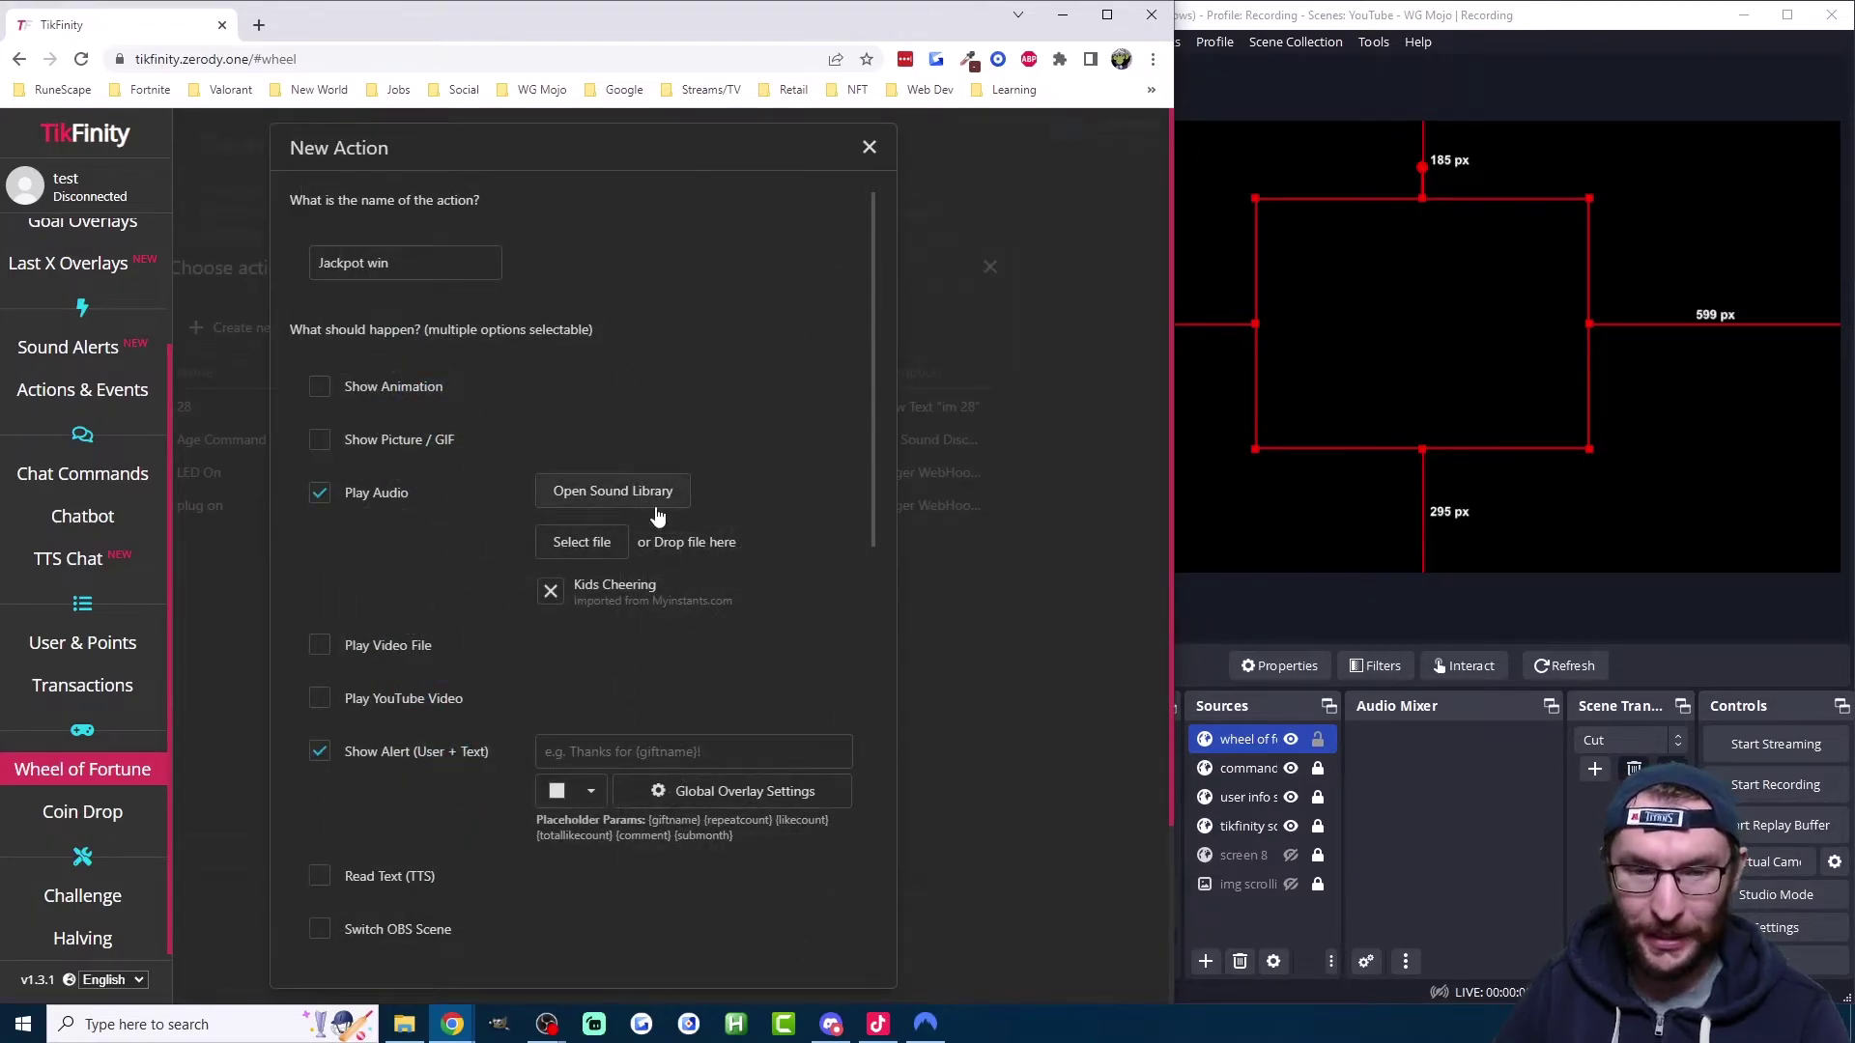
Step: Set the alert message to 'just hit the jackpot.' and review the alert overlay settings
scroll(623, 565, "down", 2)
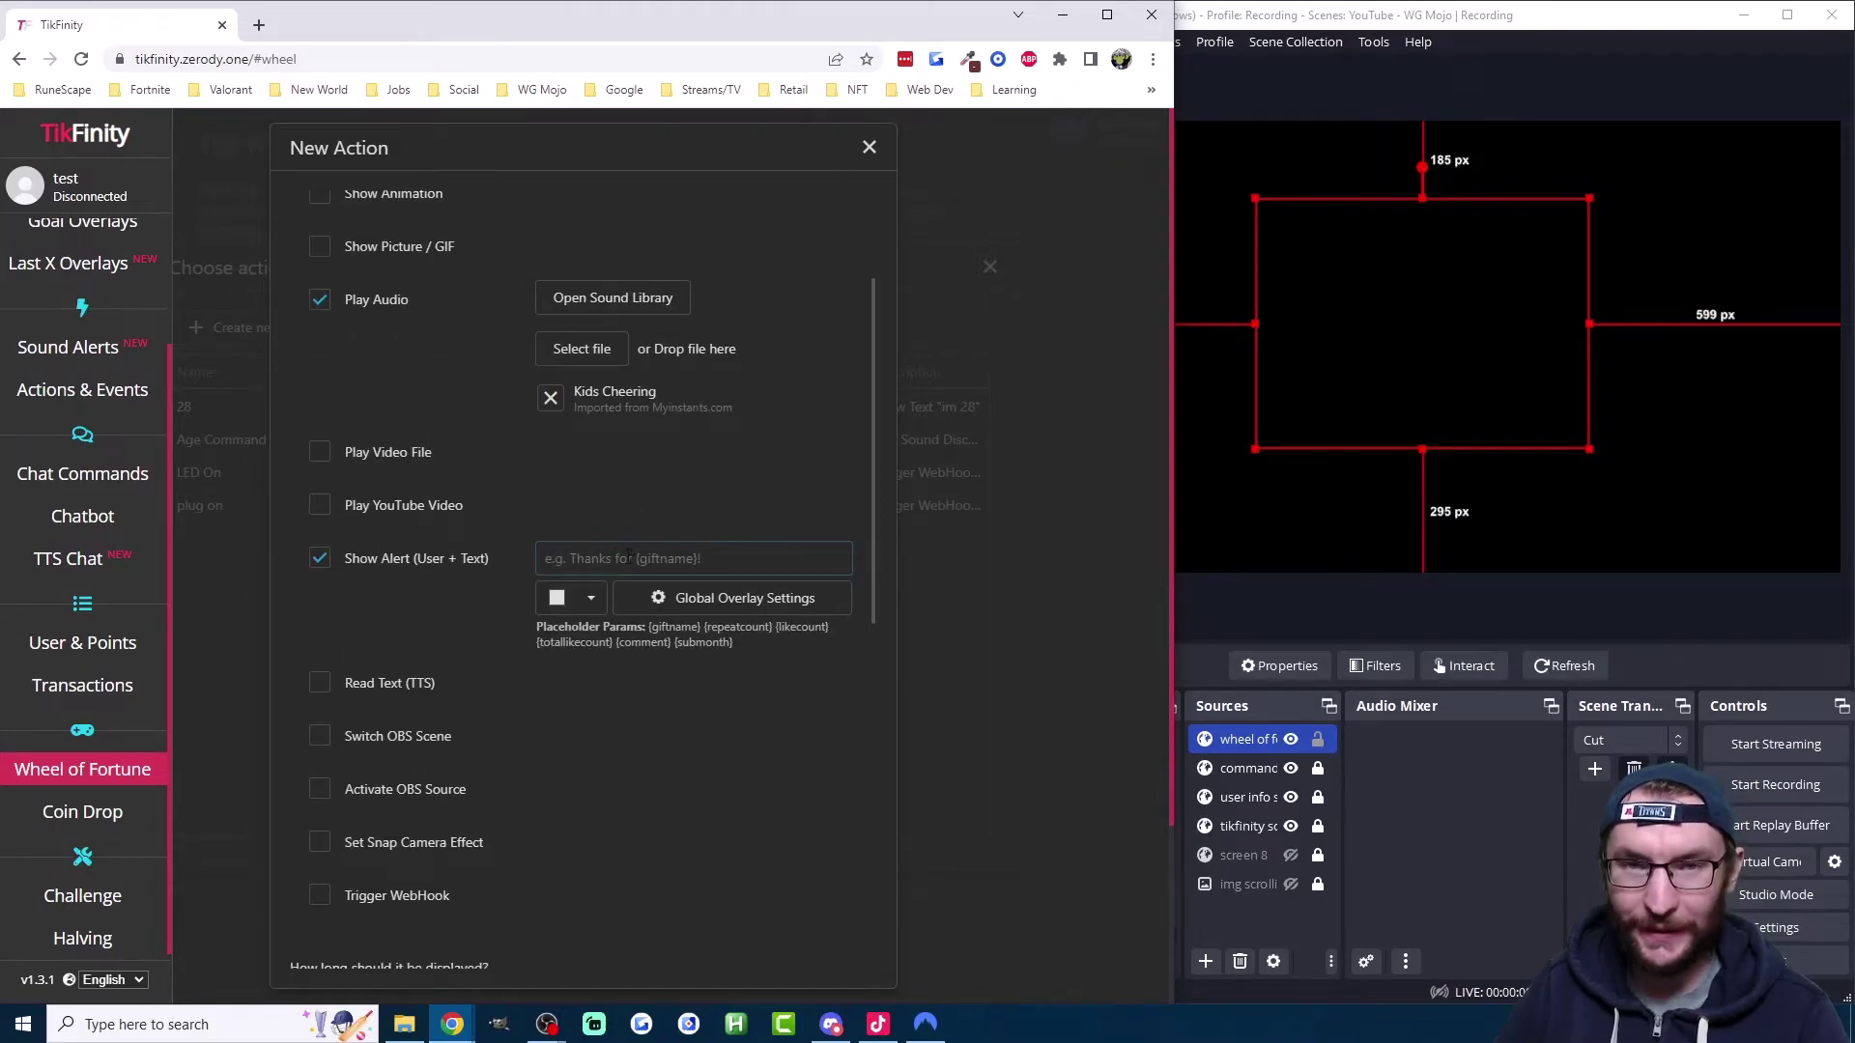
left_click(624, 554)
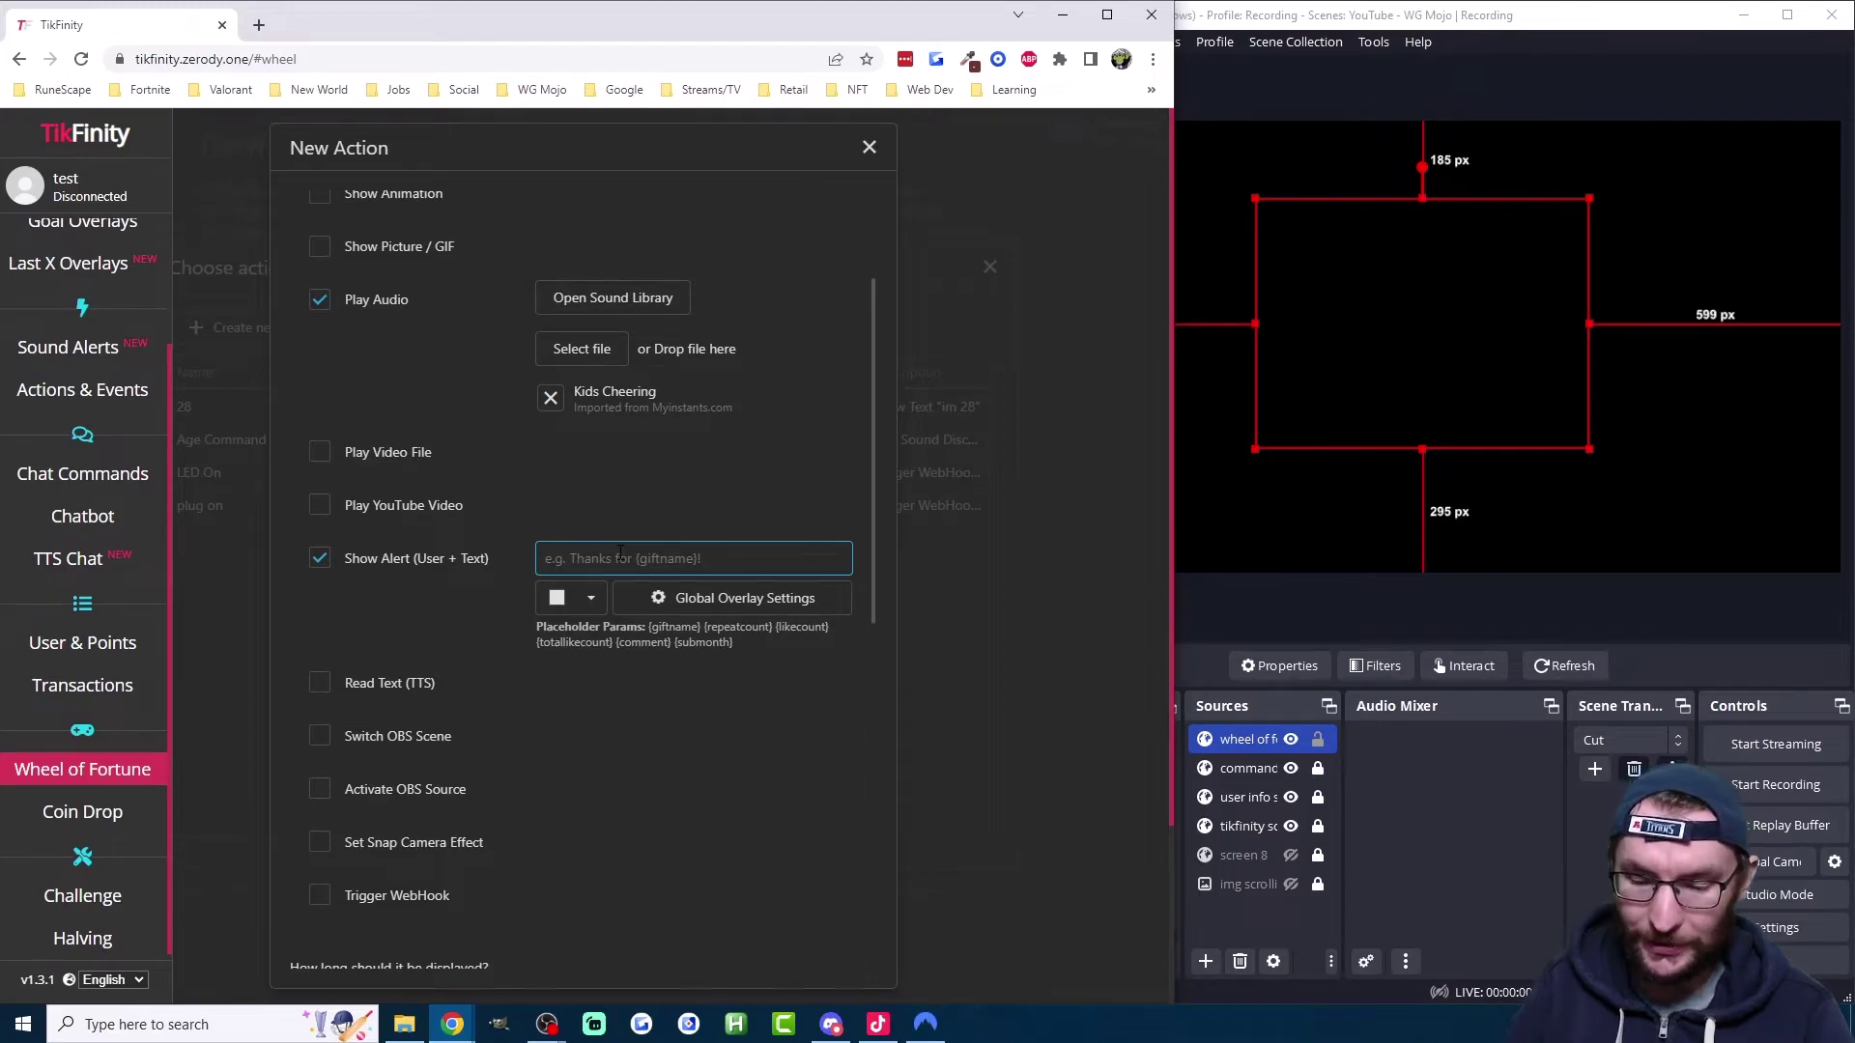
type("just hit ")
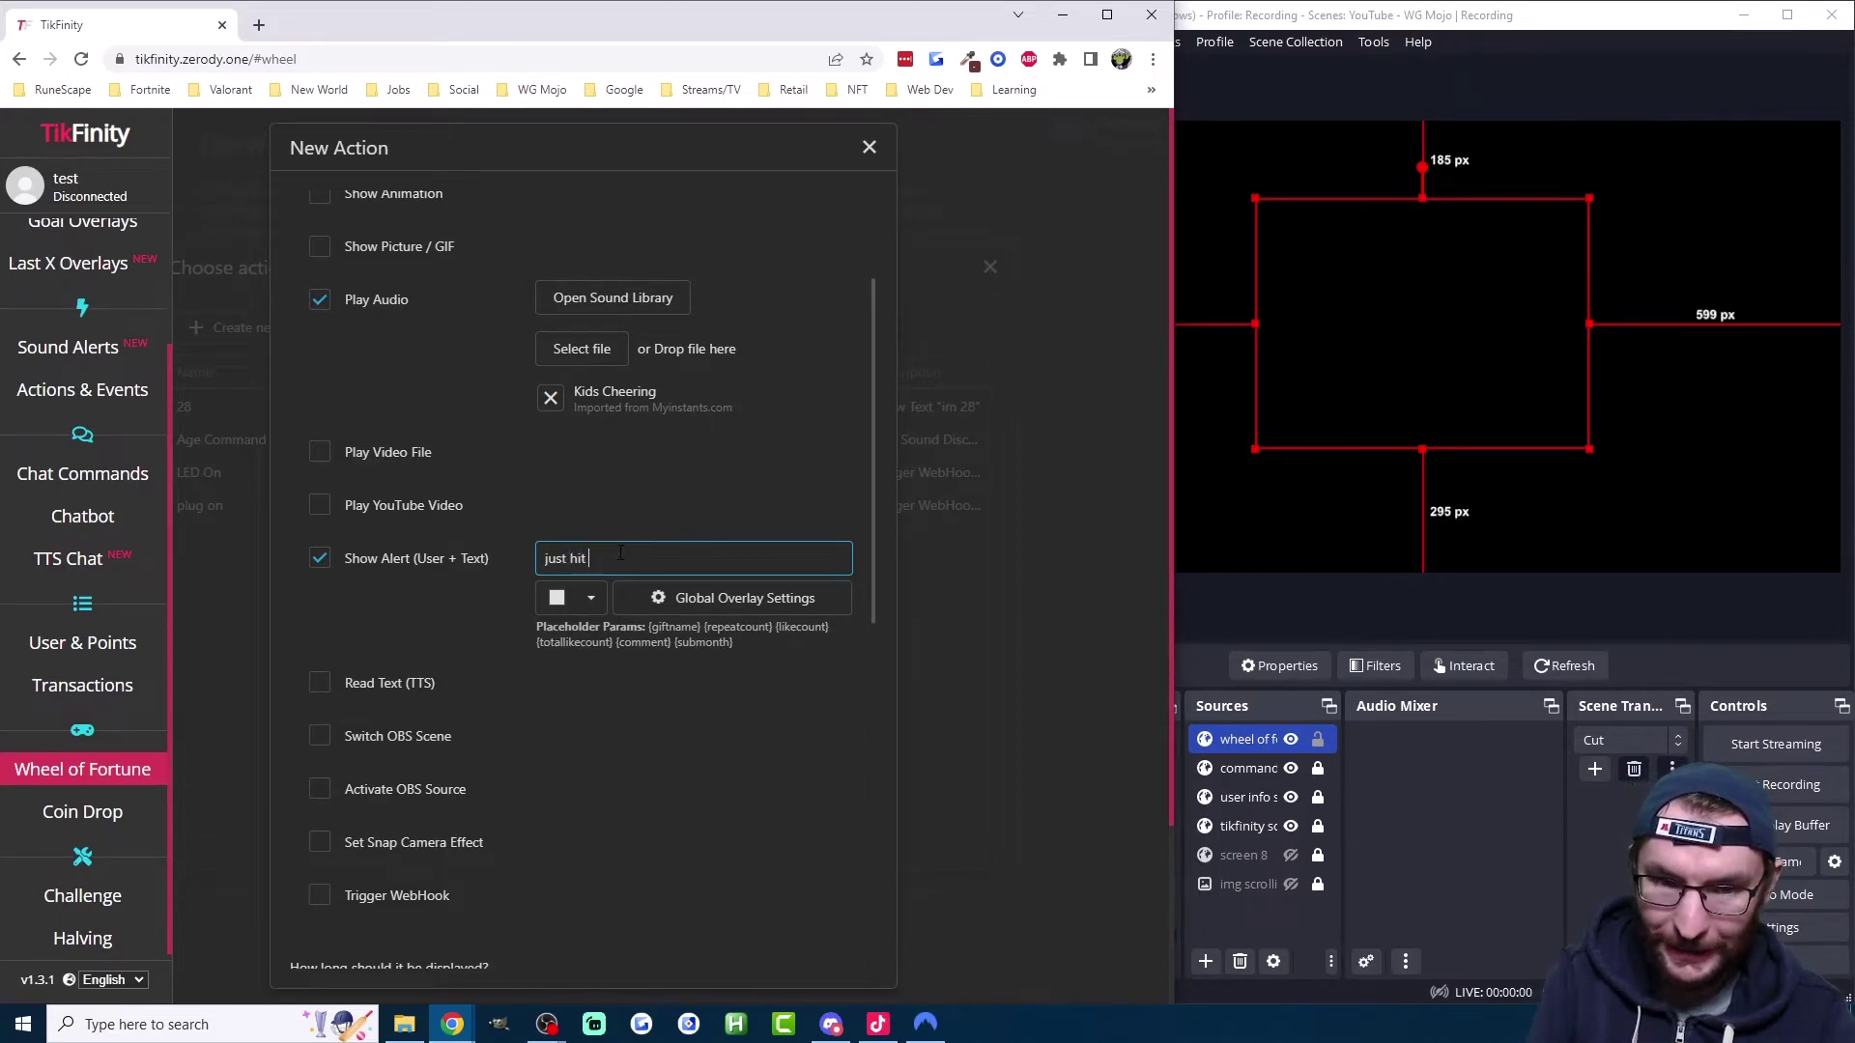
type("the jackpot.")
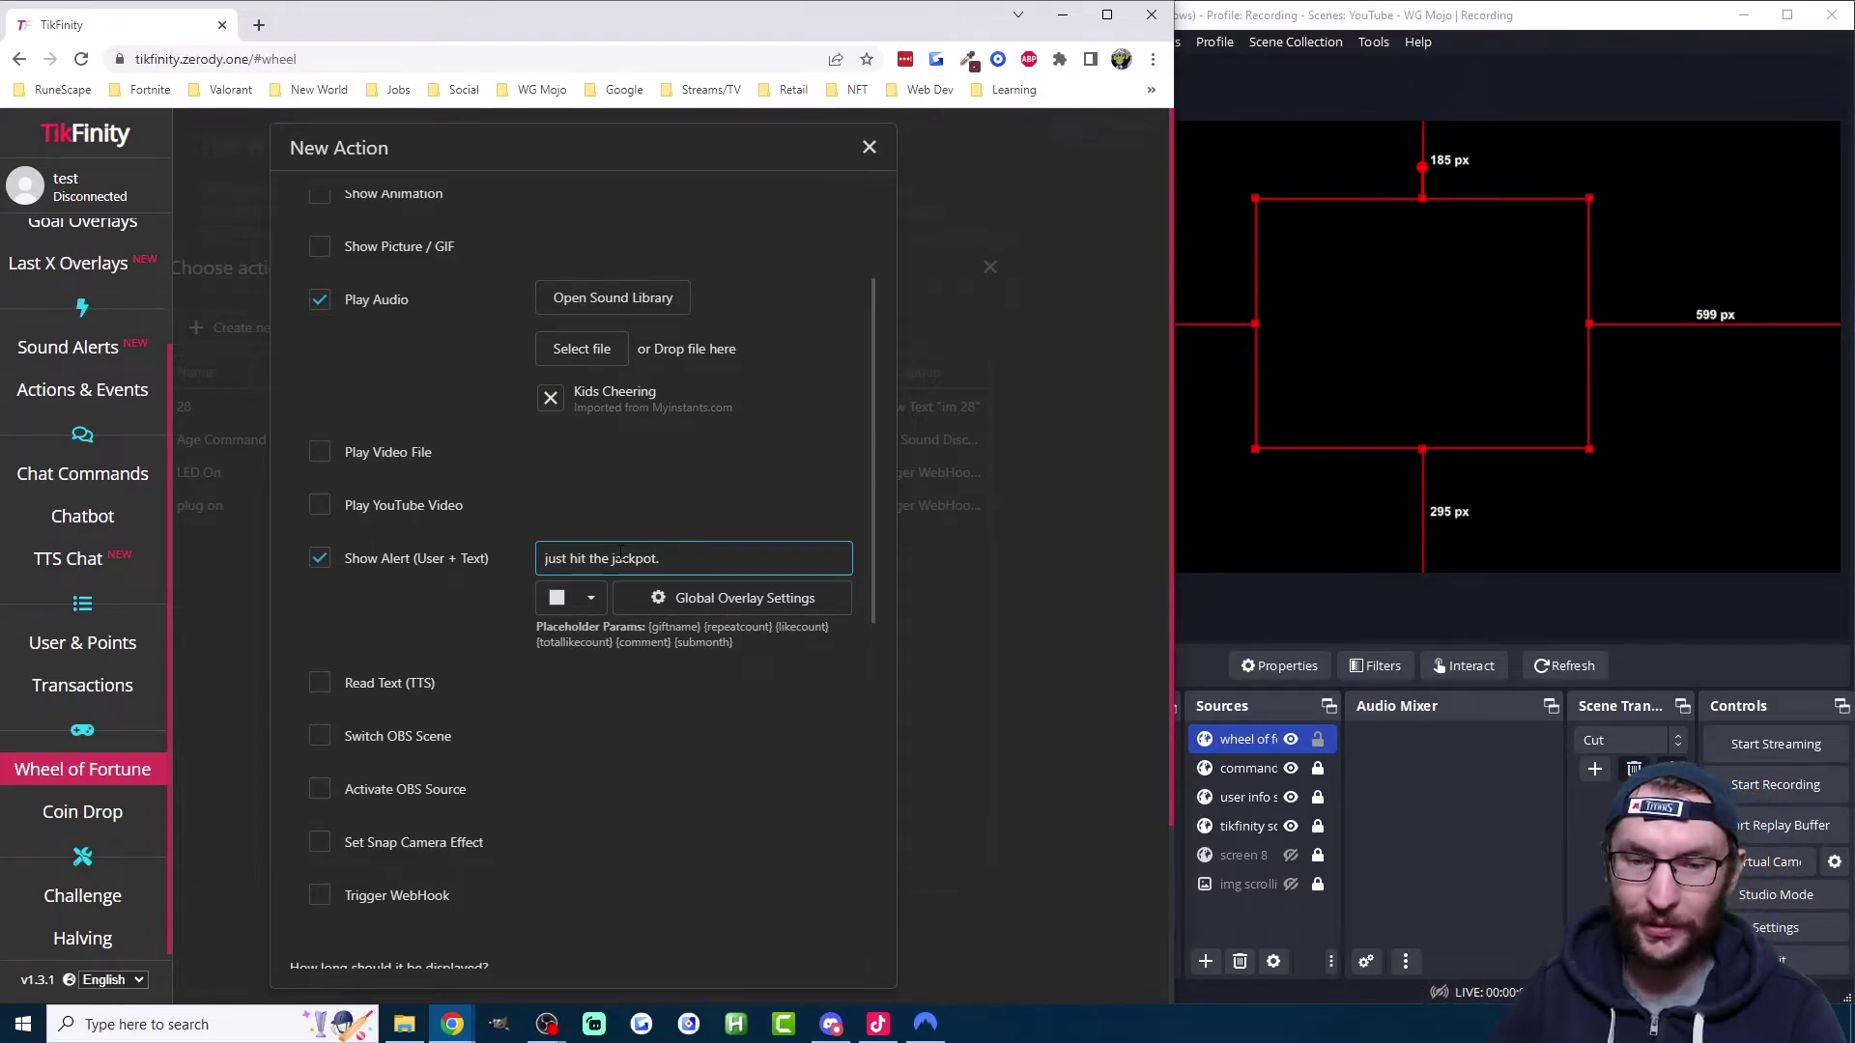
left_click(663, 598)
scroll(643, 504, "down", 3)
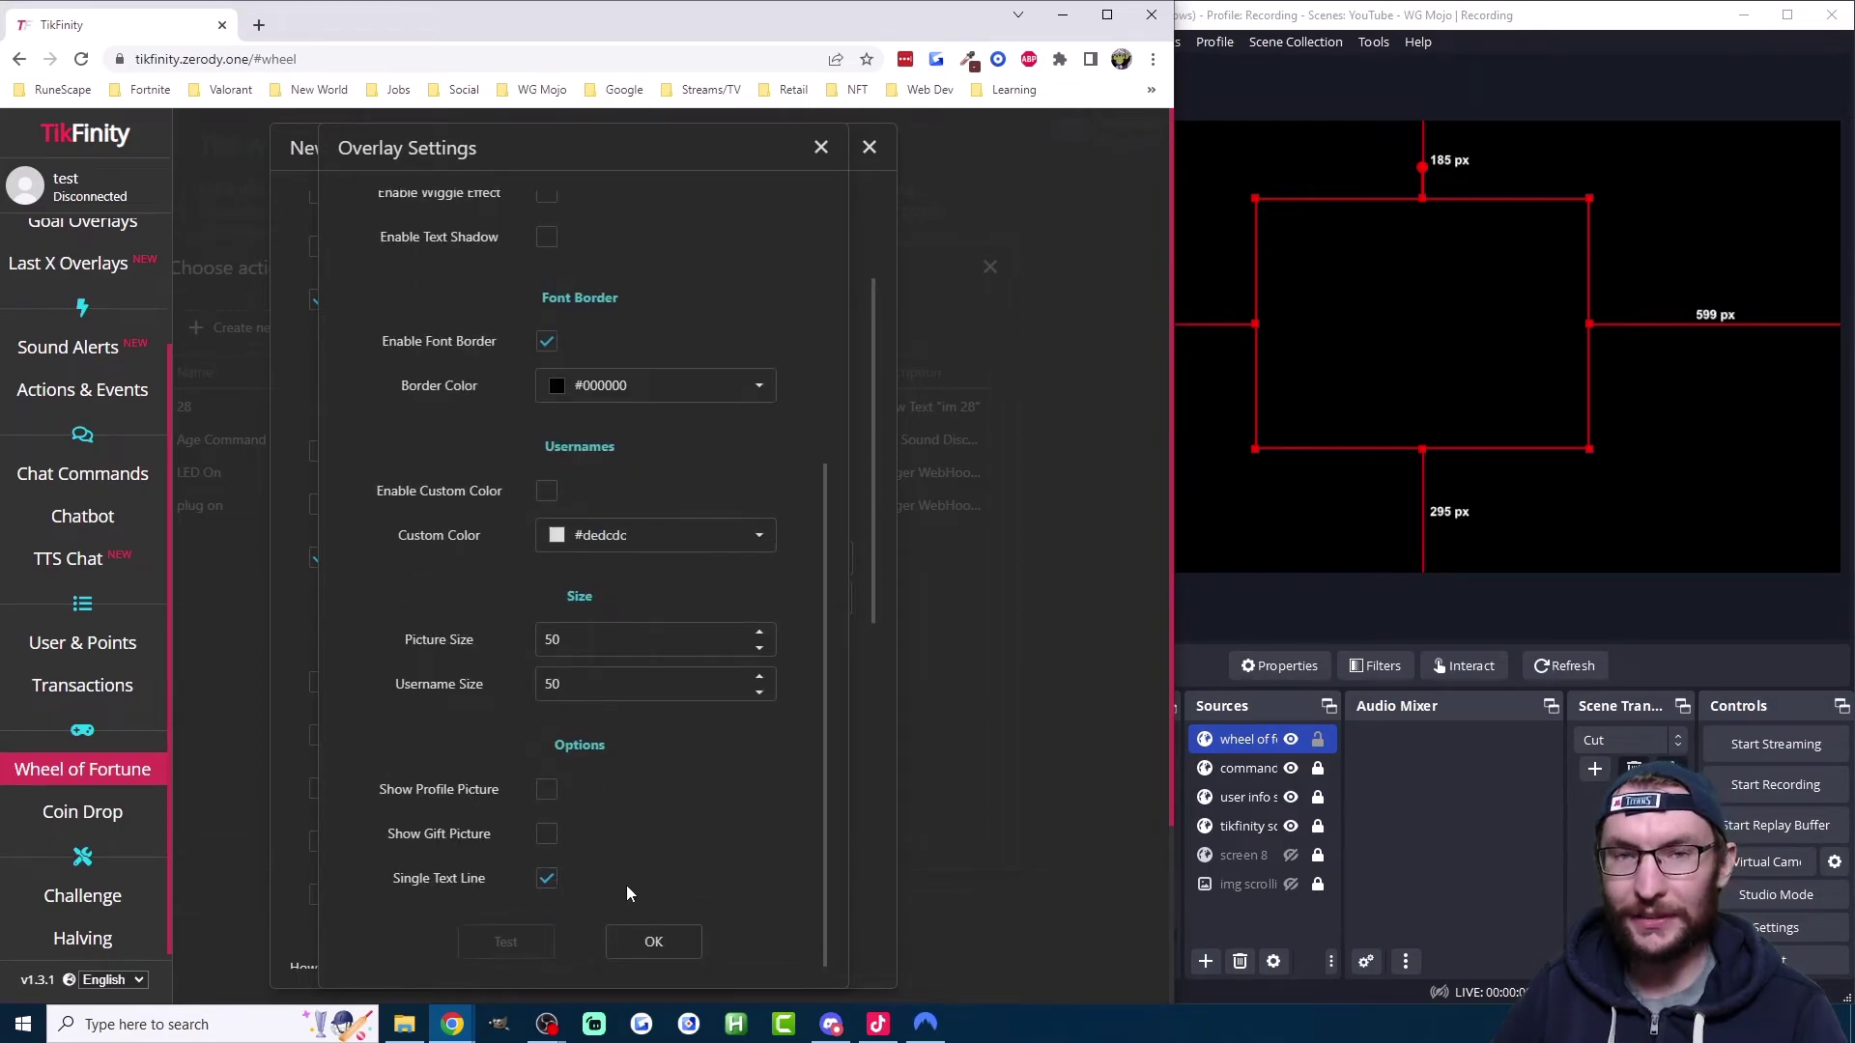
left_click(660, 942)
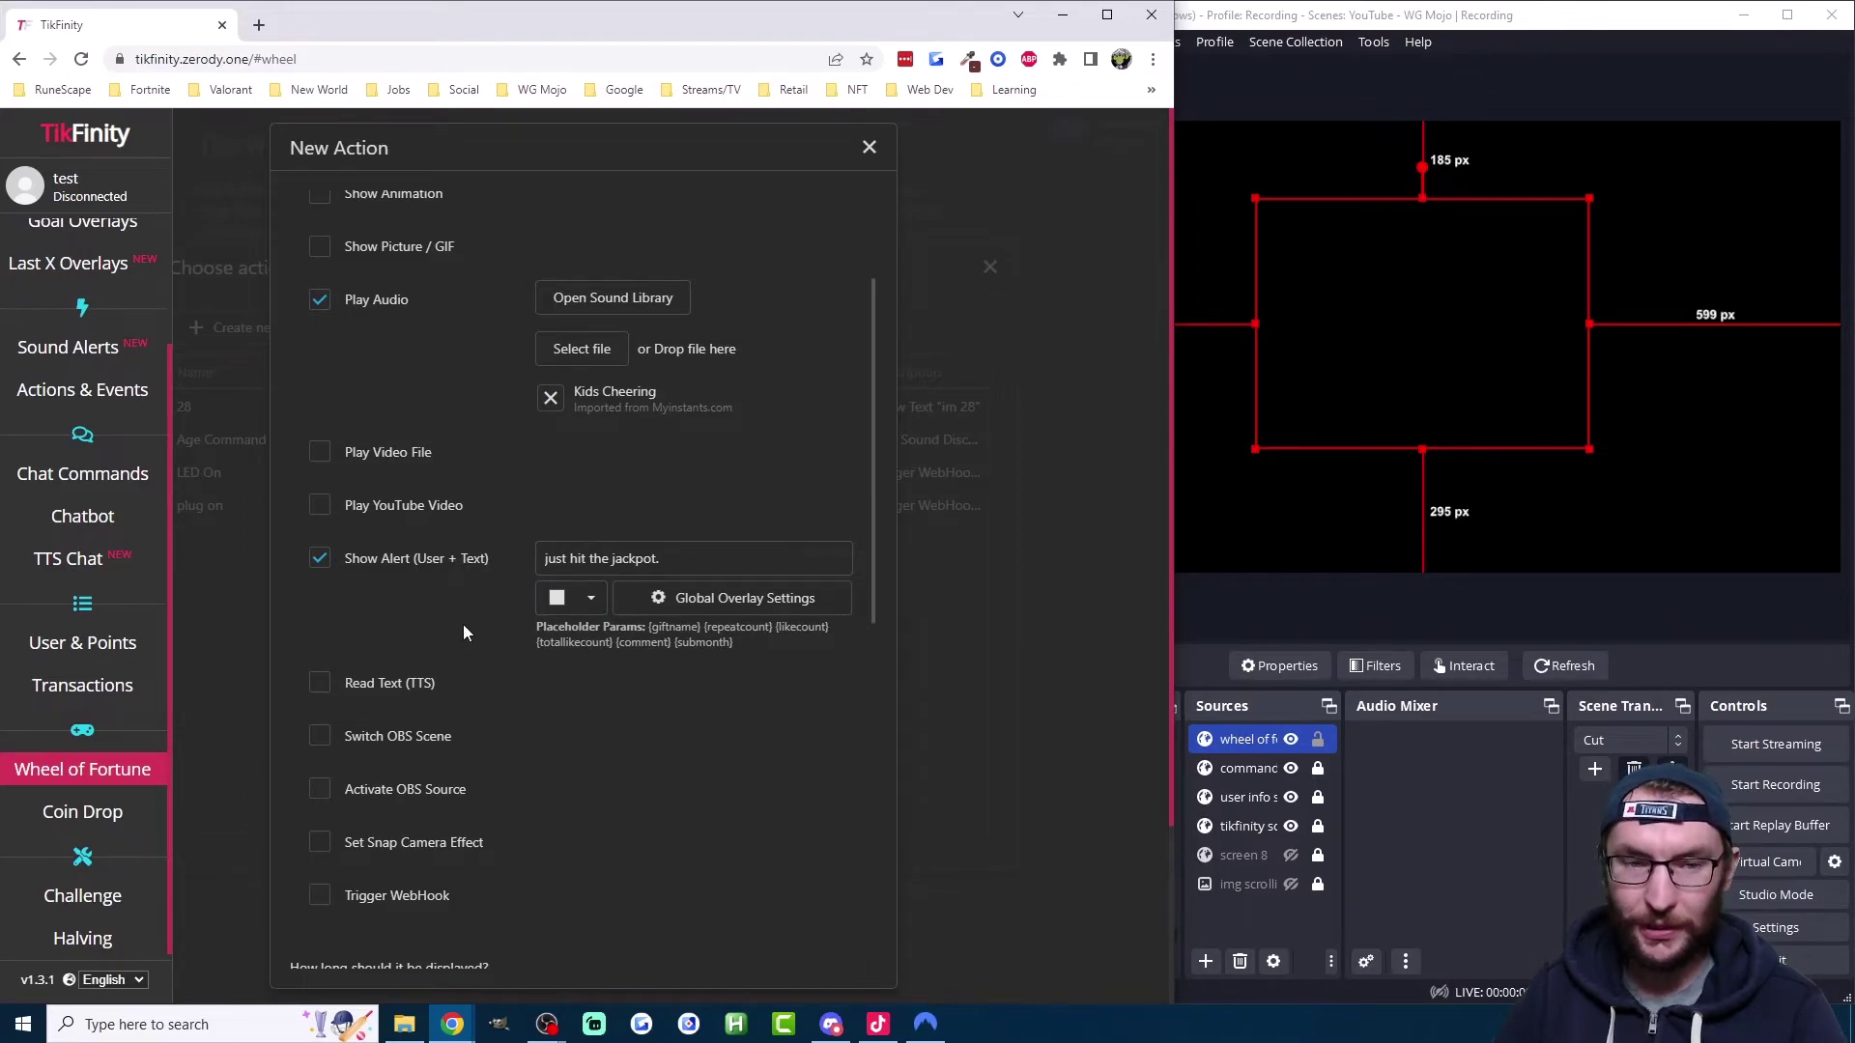
scroll(462, 624, "down", 6)
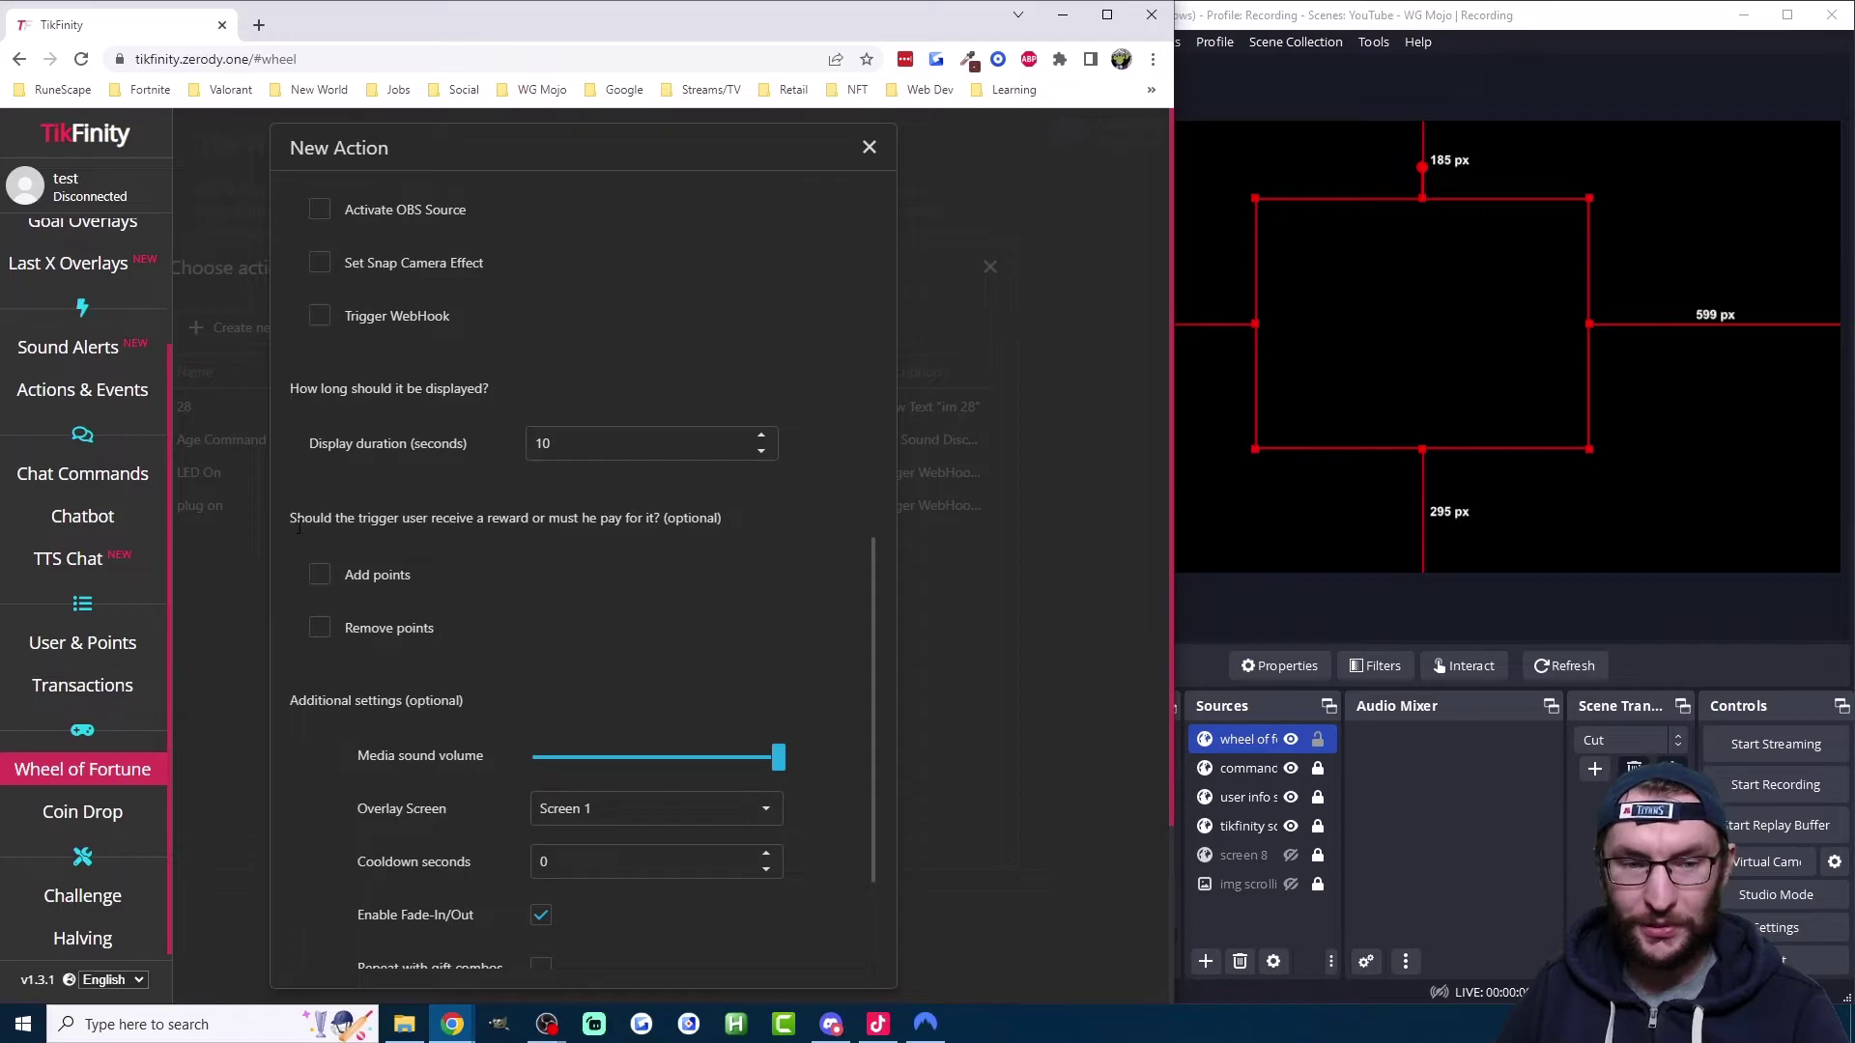
left_click_drag(297, 527, 512, 652)
left_click(496, 635)
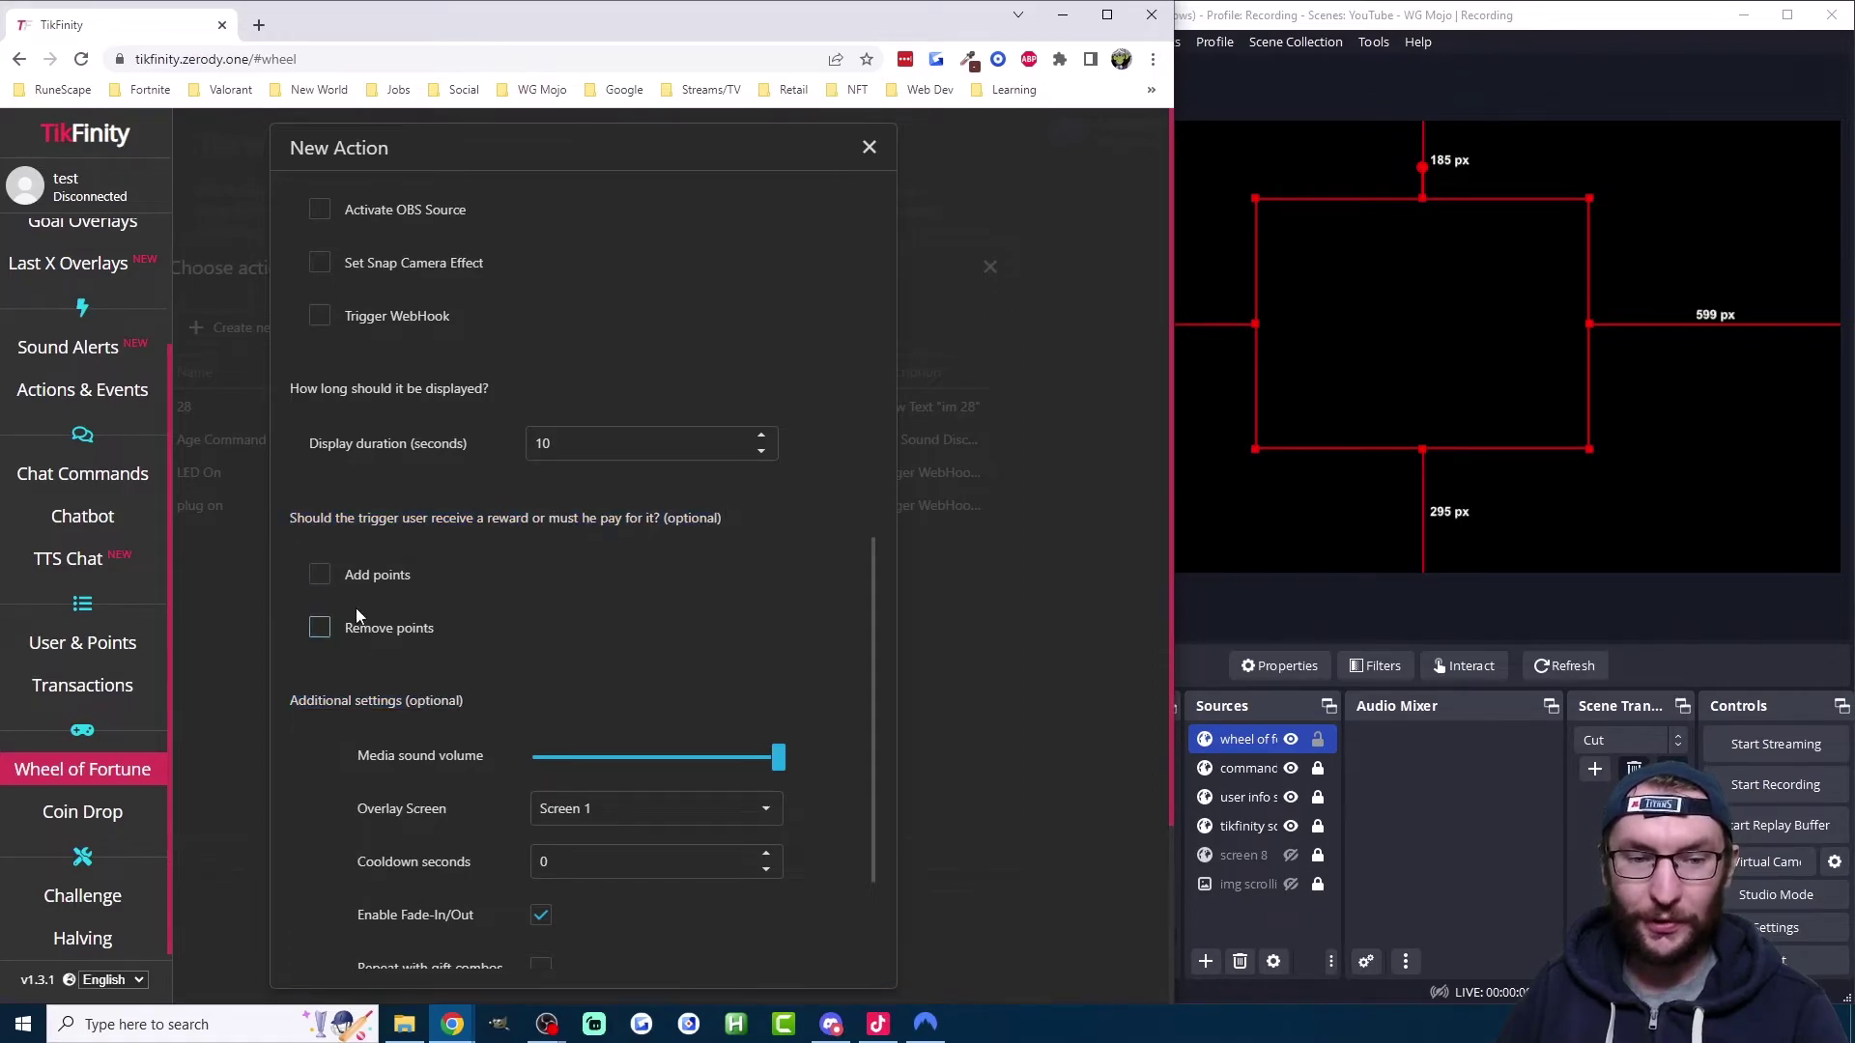
scroll(594, 583, "down", 2)
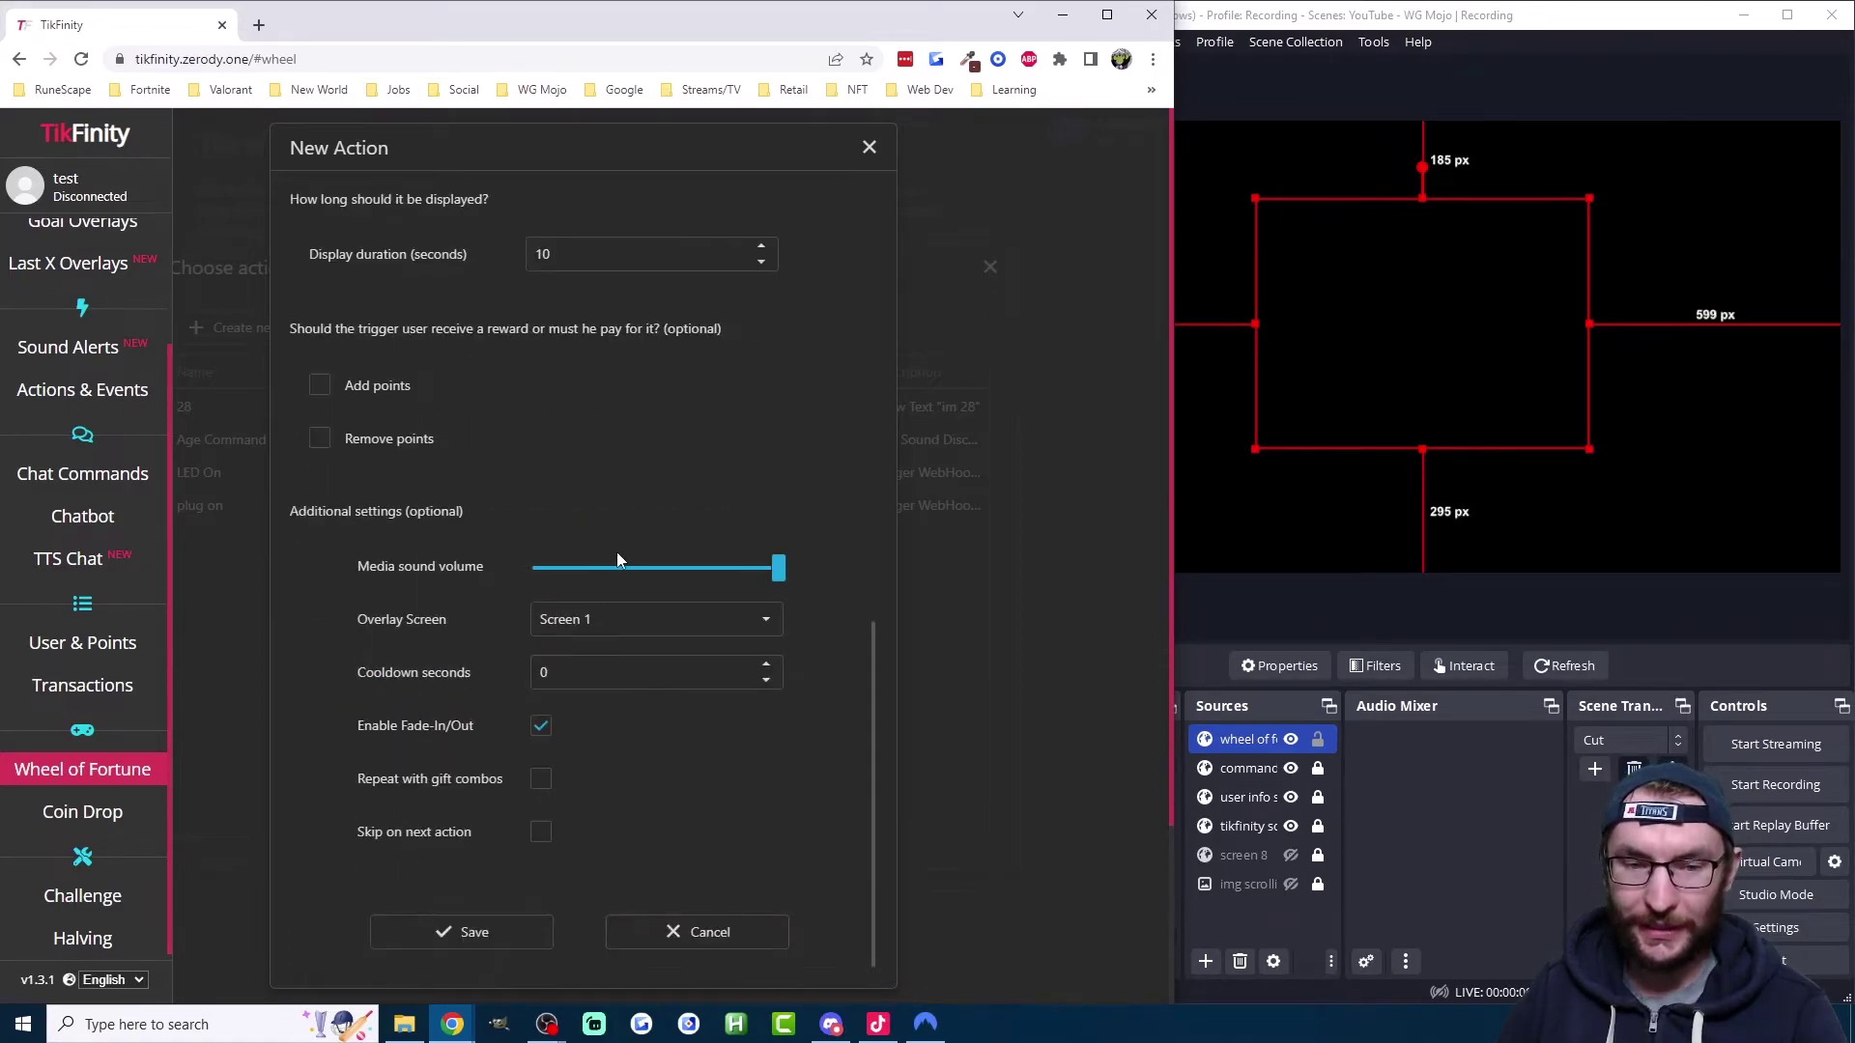
Step: Assign the action to overlay Screen 2, copy its overlay link, and save the action
left_click(601, 621)
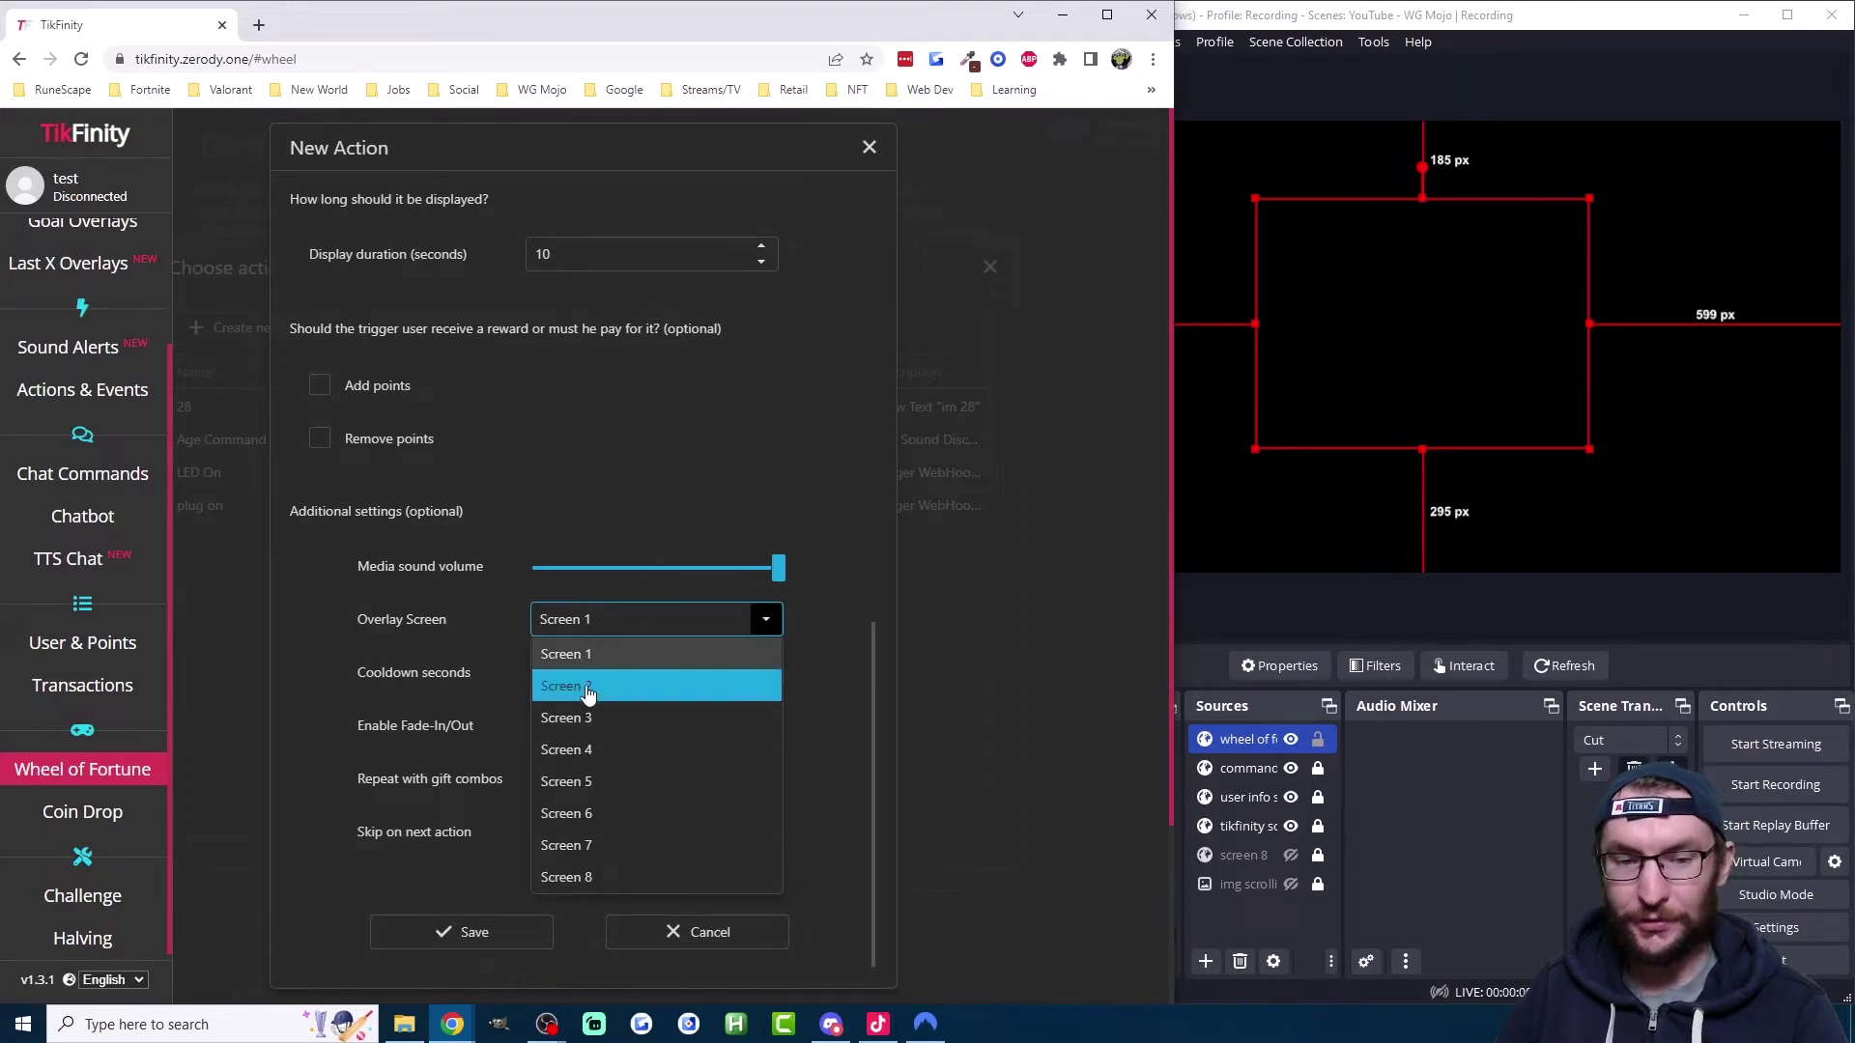
left_click(585, 688)
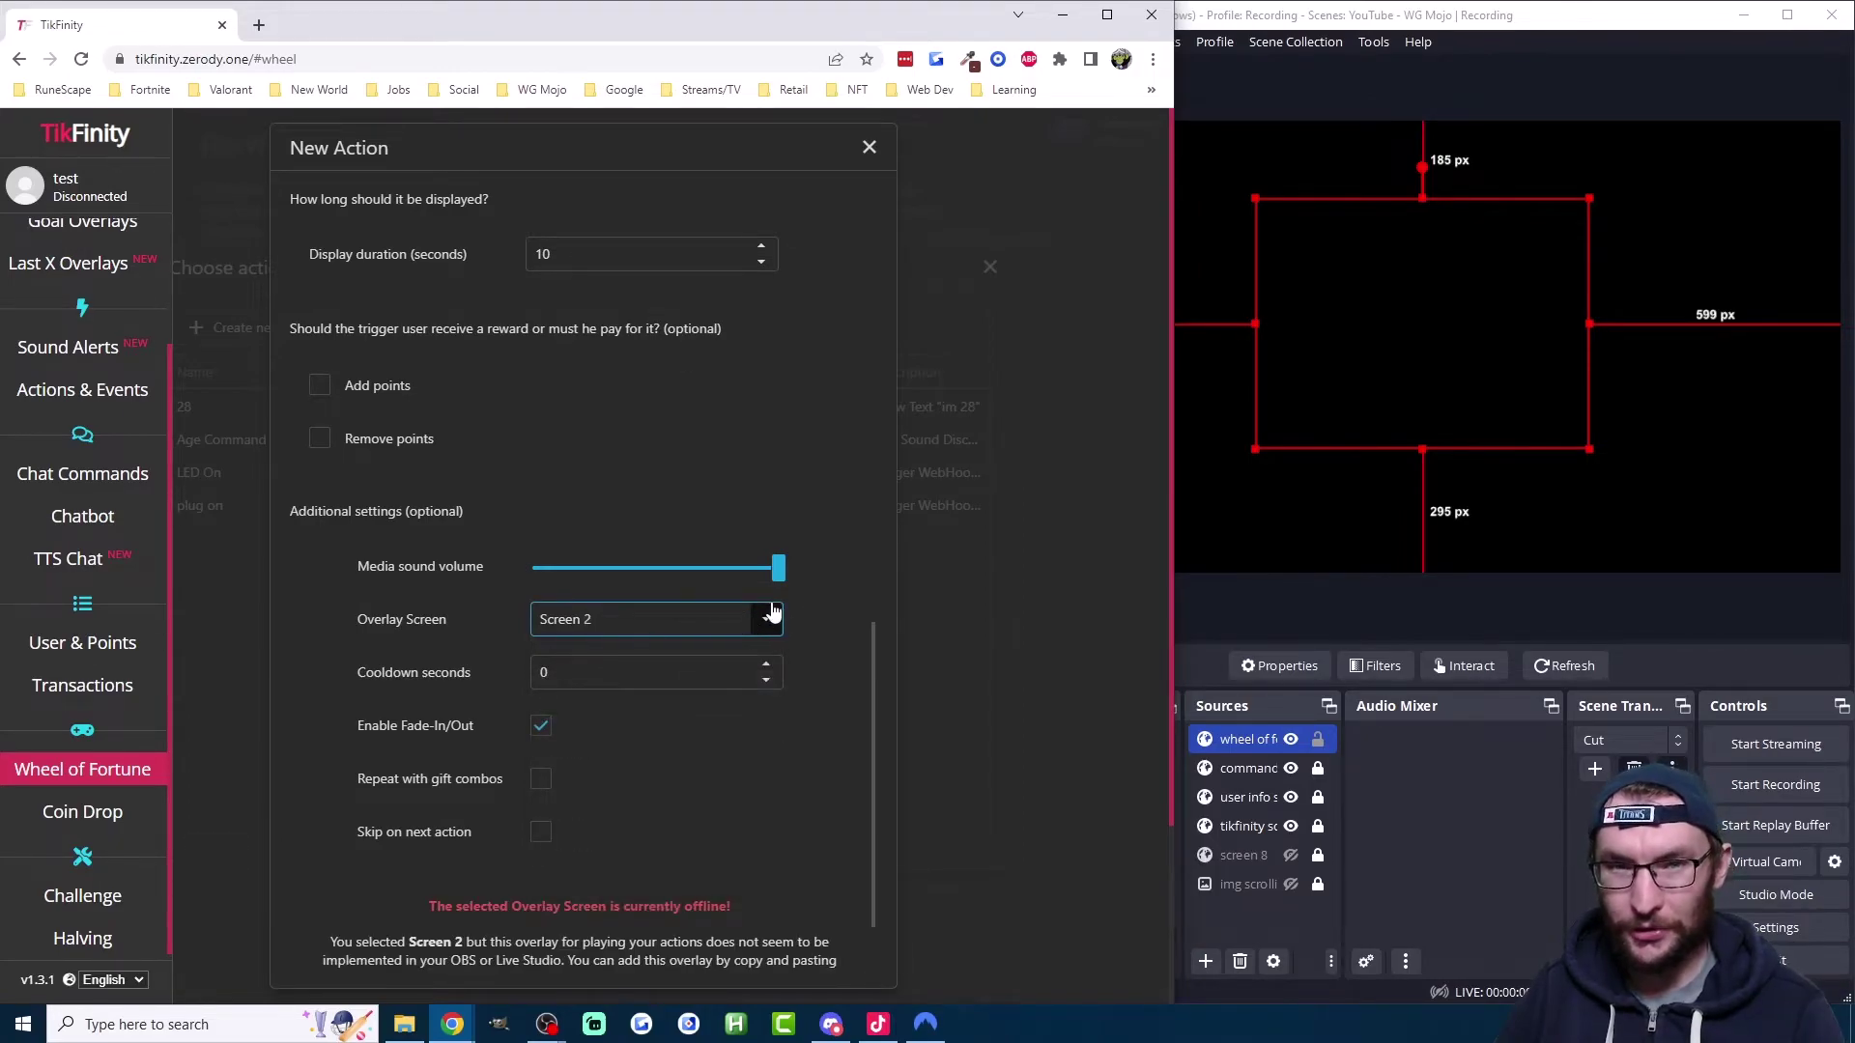
scroll(777, 613, "down", 2)
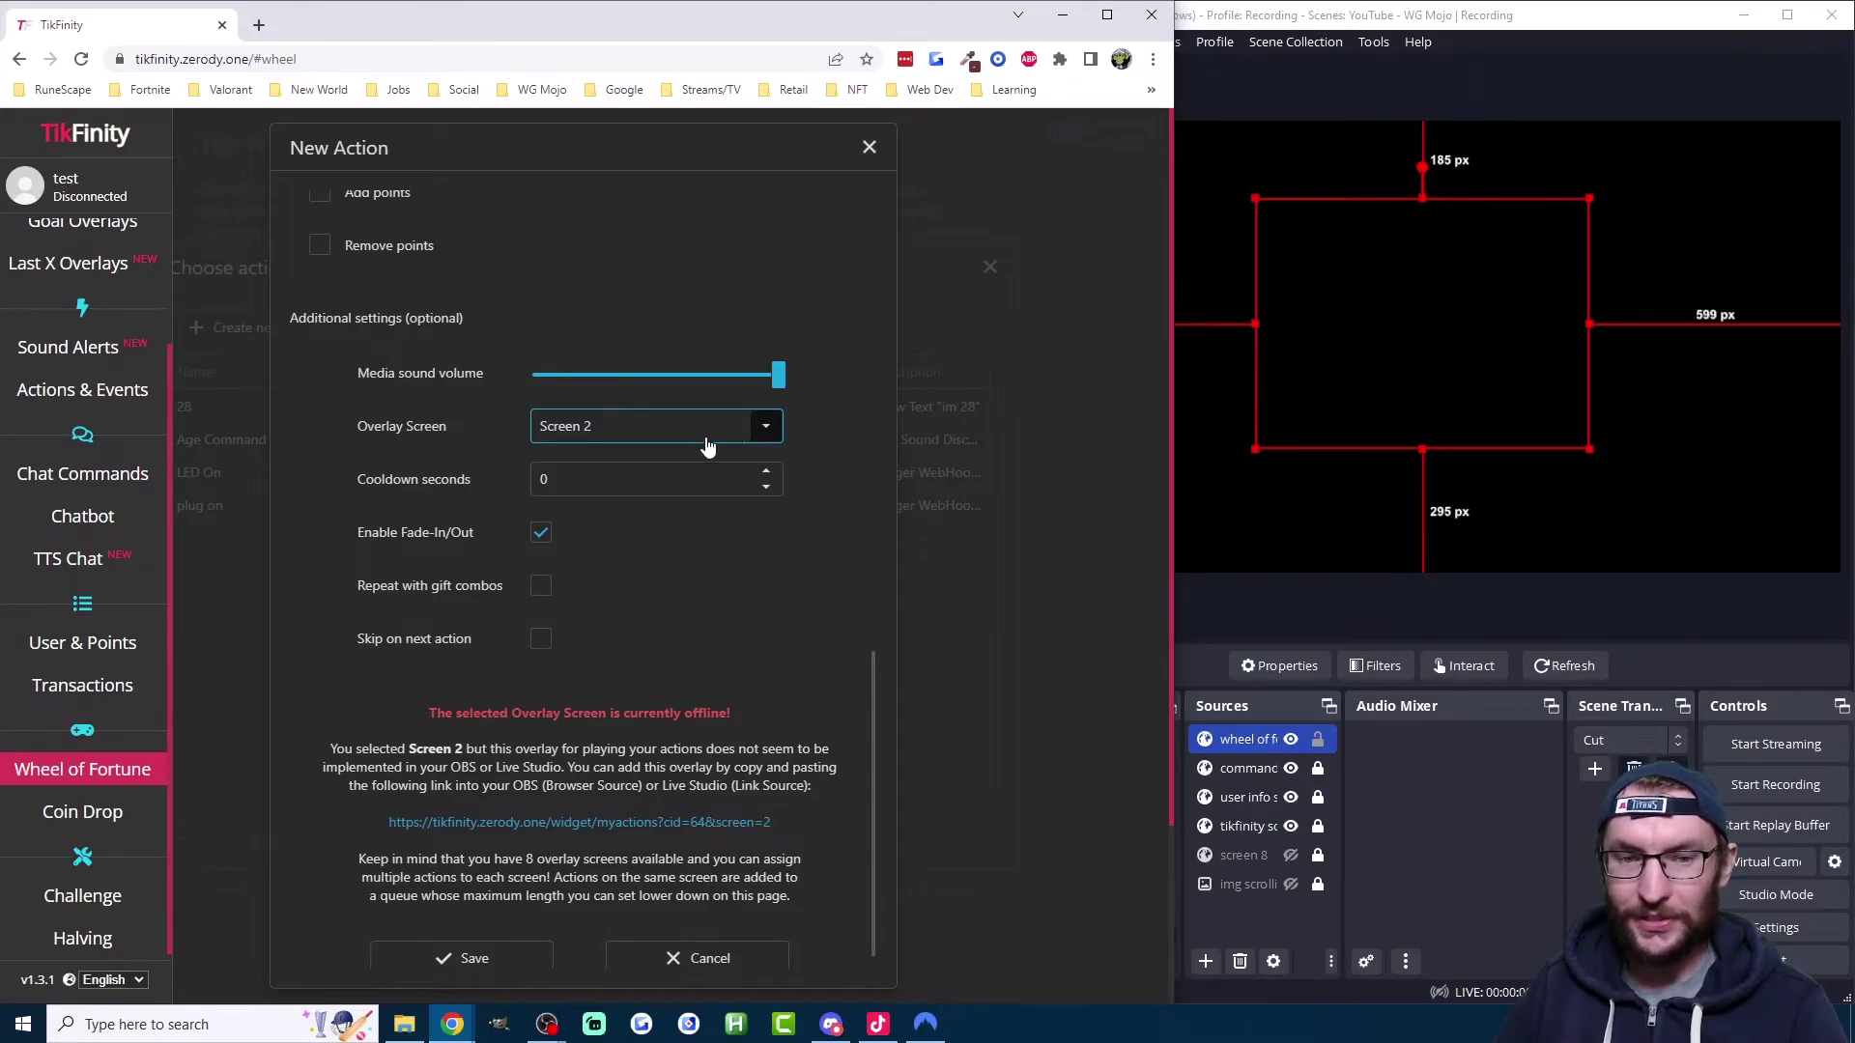
left_click(614, 823)
scroll(624, 809, "down", 1)
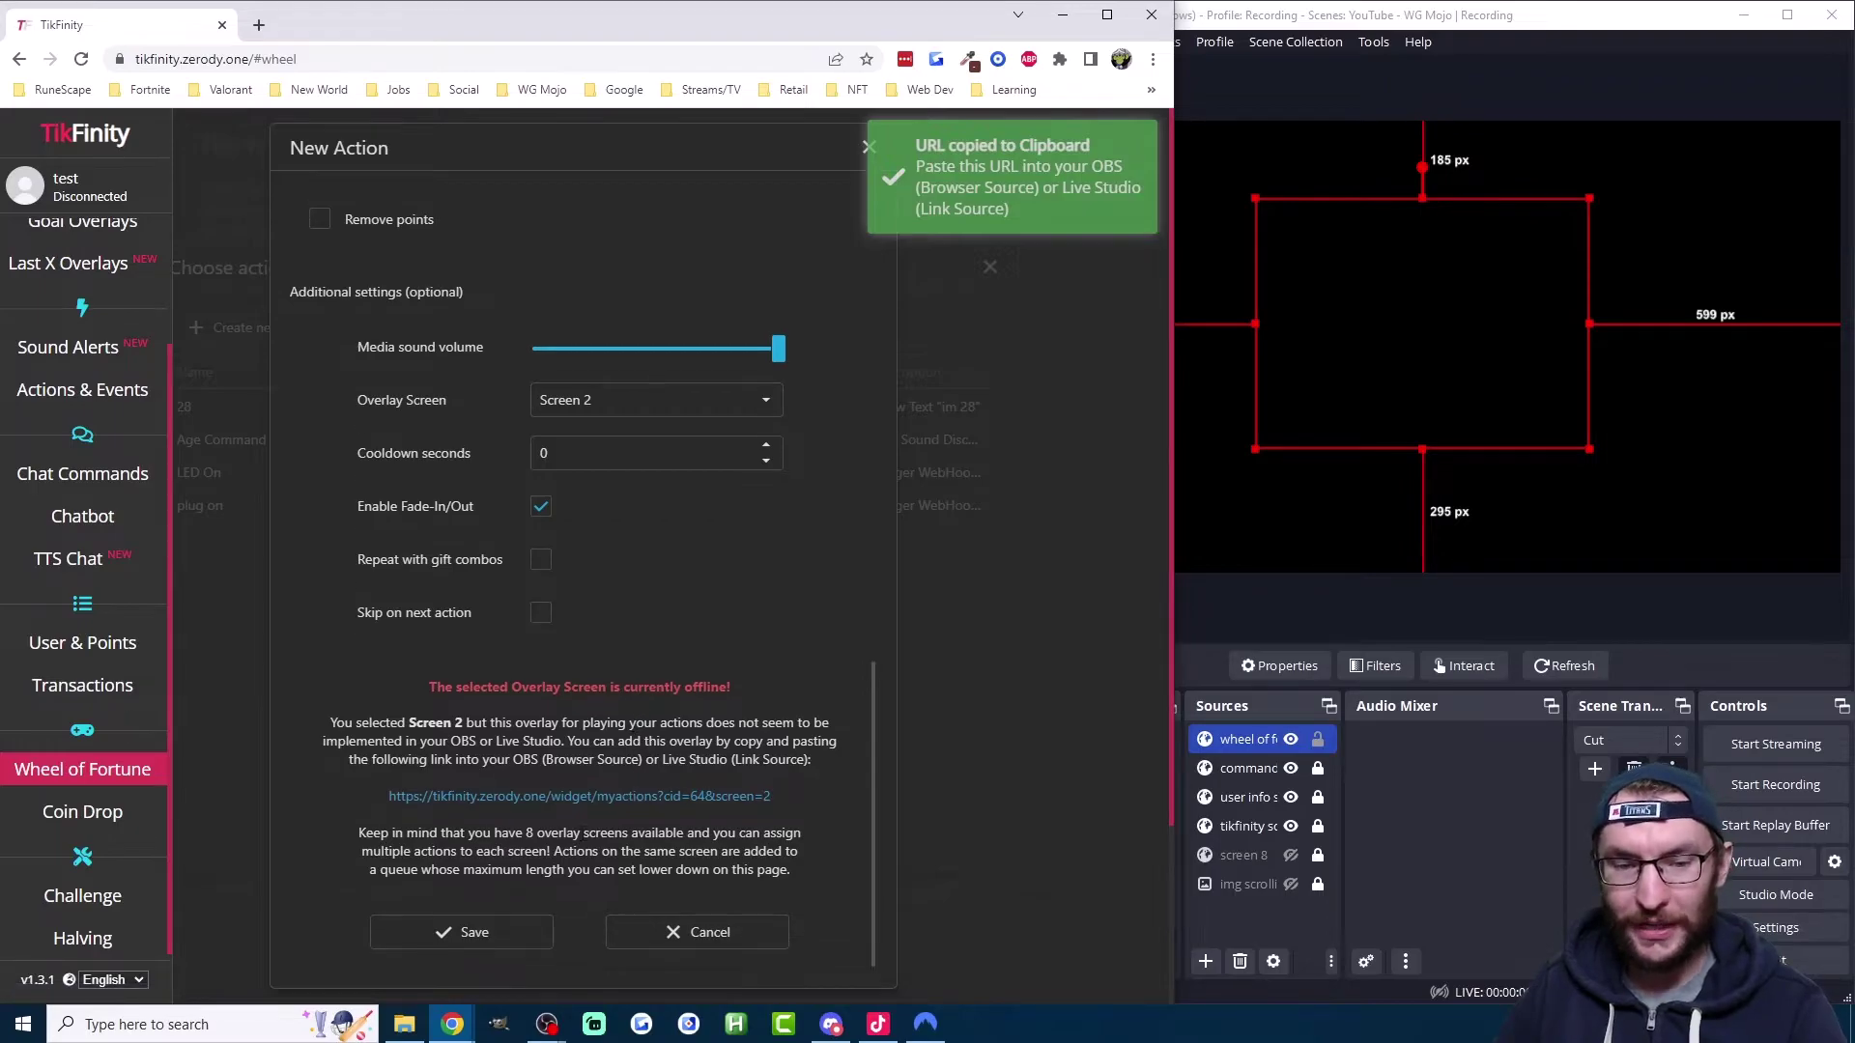
left_click(474, 932)
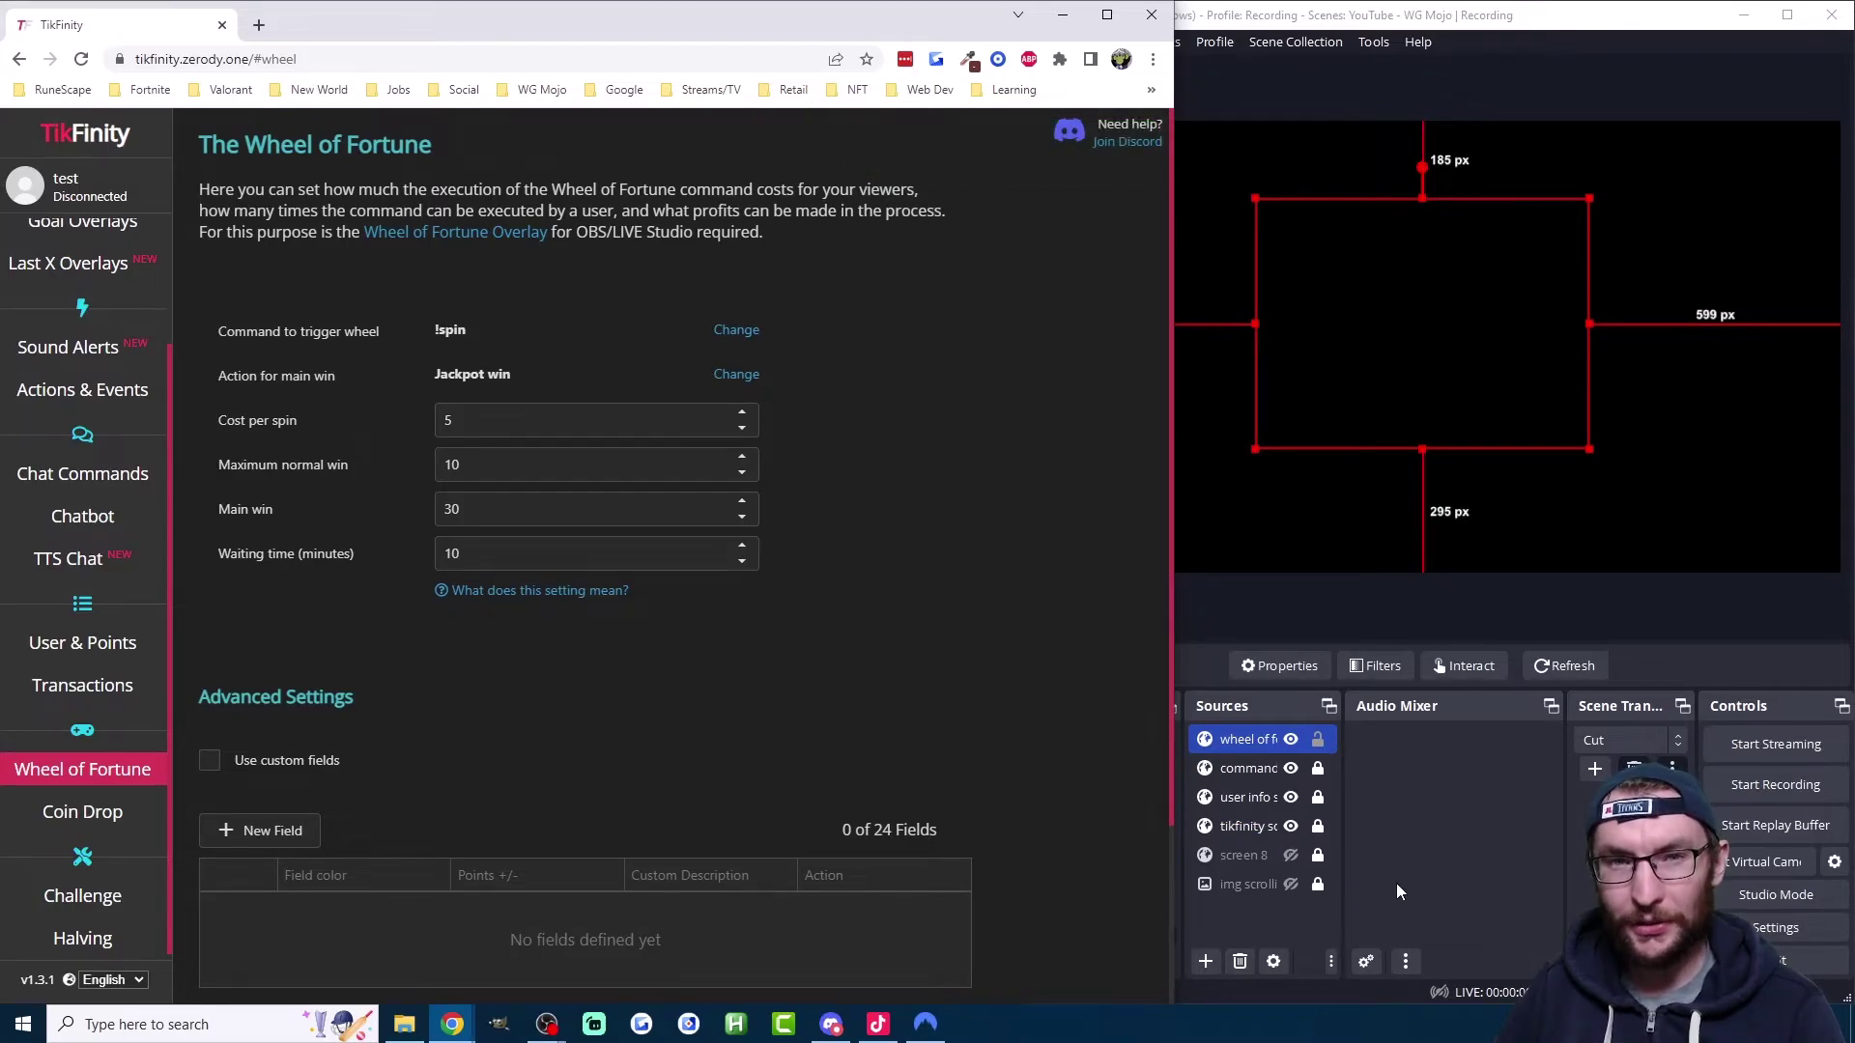
Step: Add browser source 'tikfinity screen 2' with the pasted Screen 2 URL, shutting down when hidden
left_click(1206, 961)
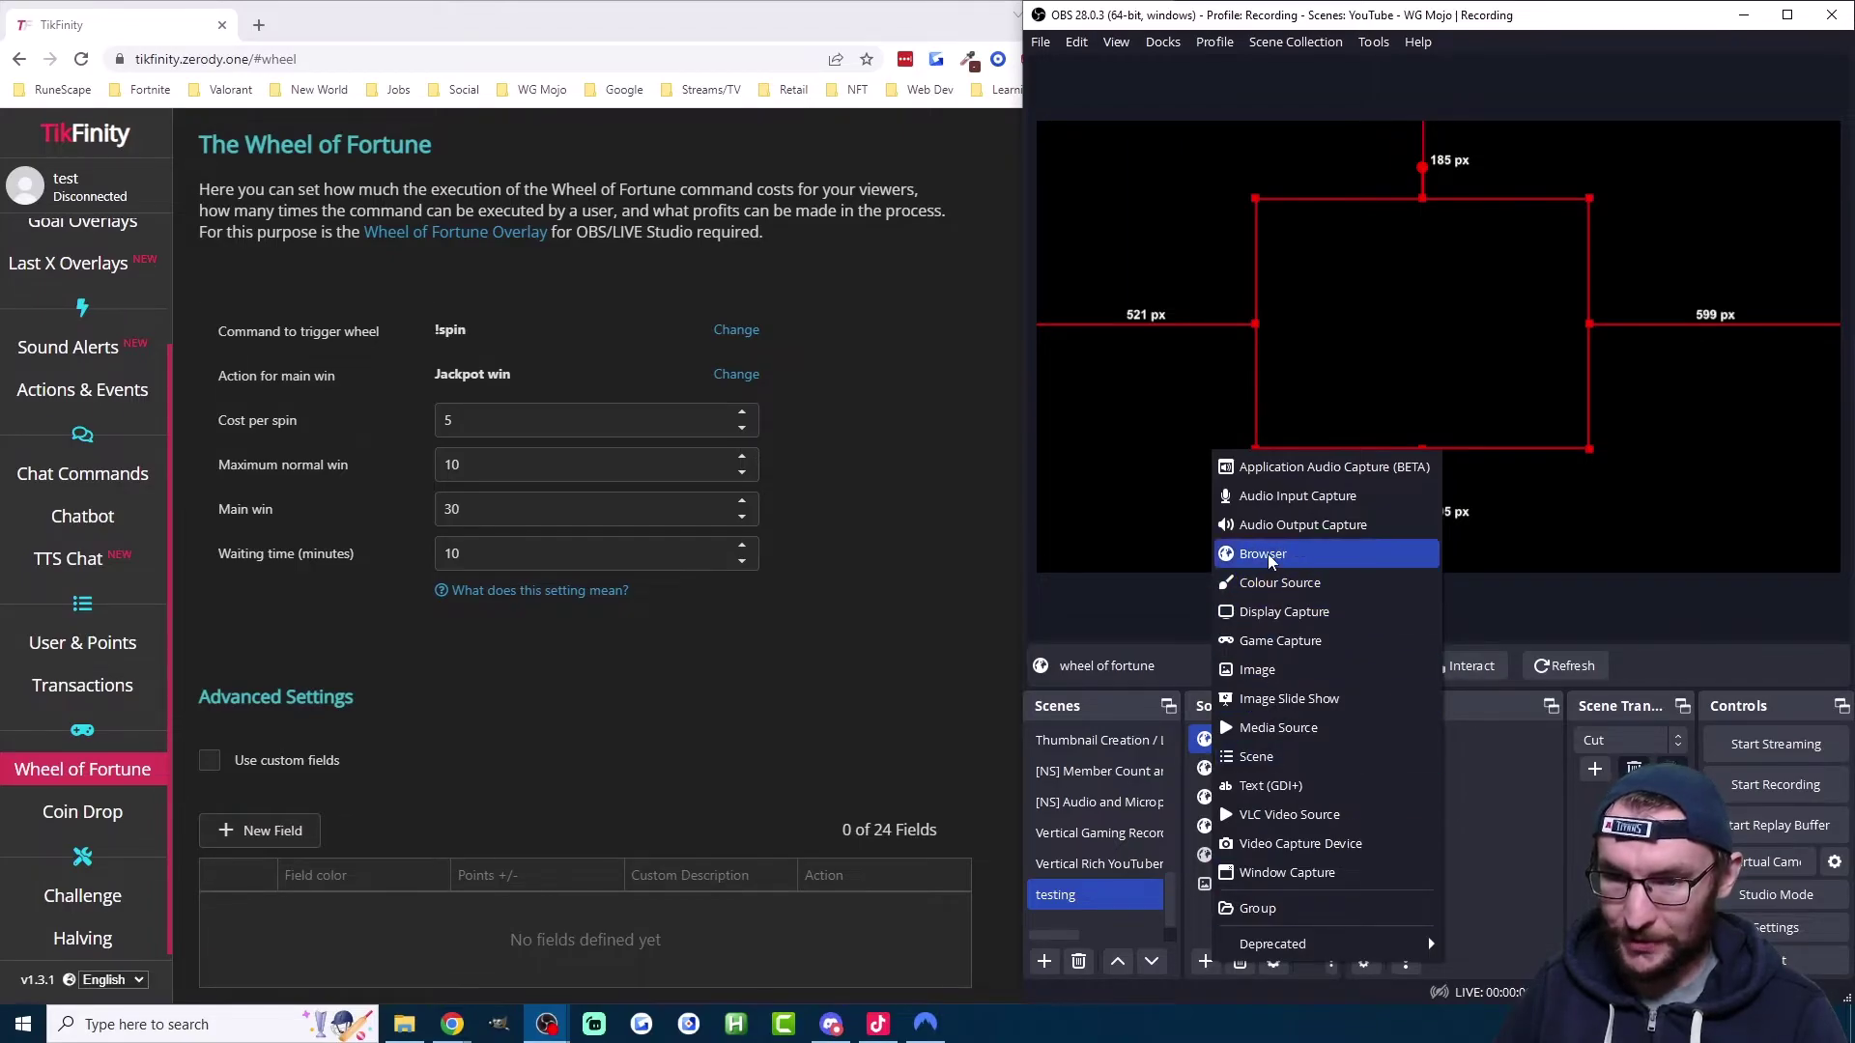
left_click(1267, 554)
type("tikfi")
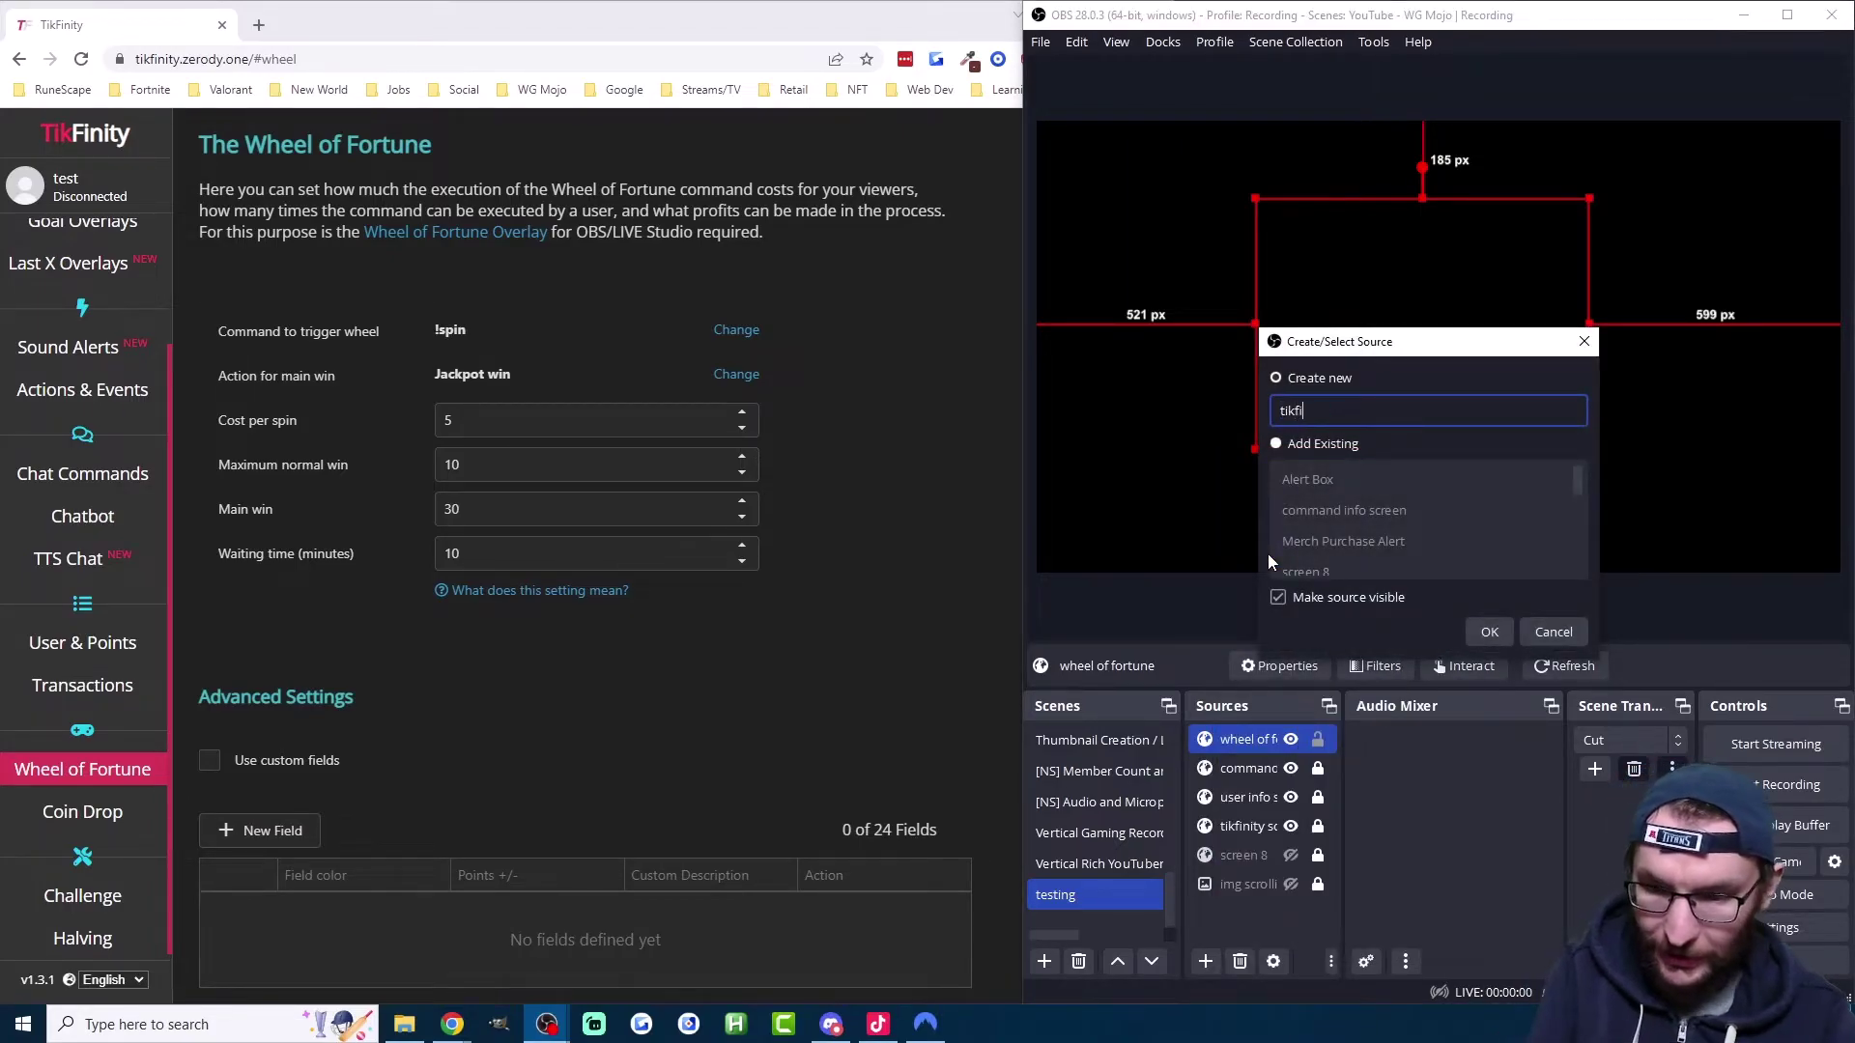
type("nity screen 2")
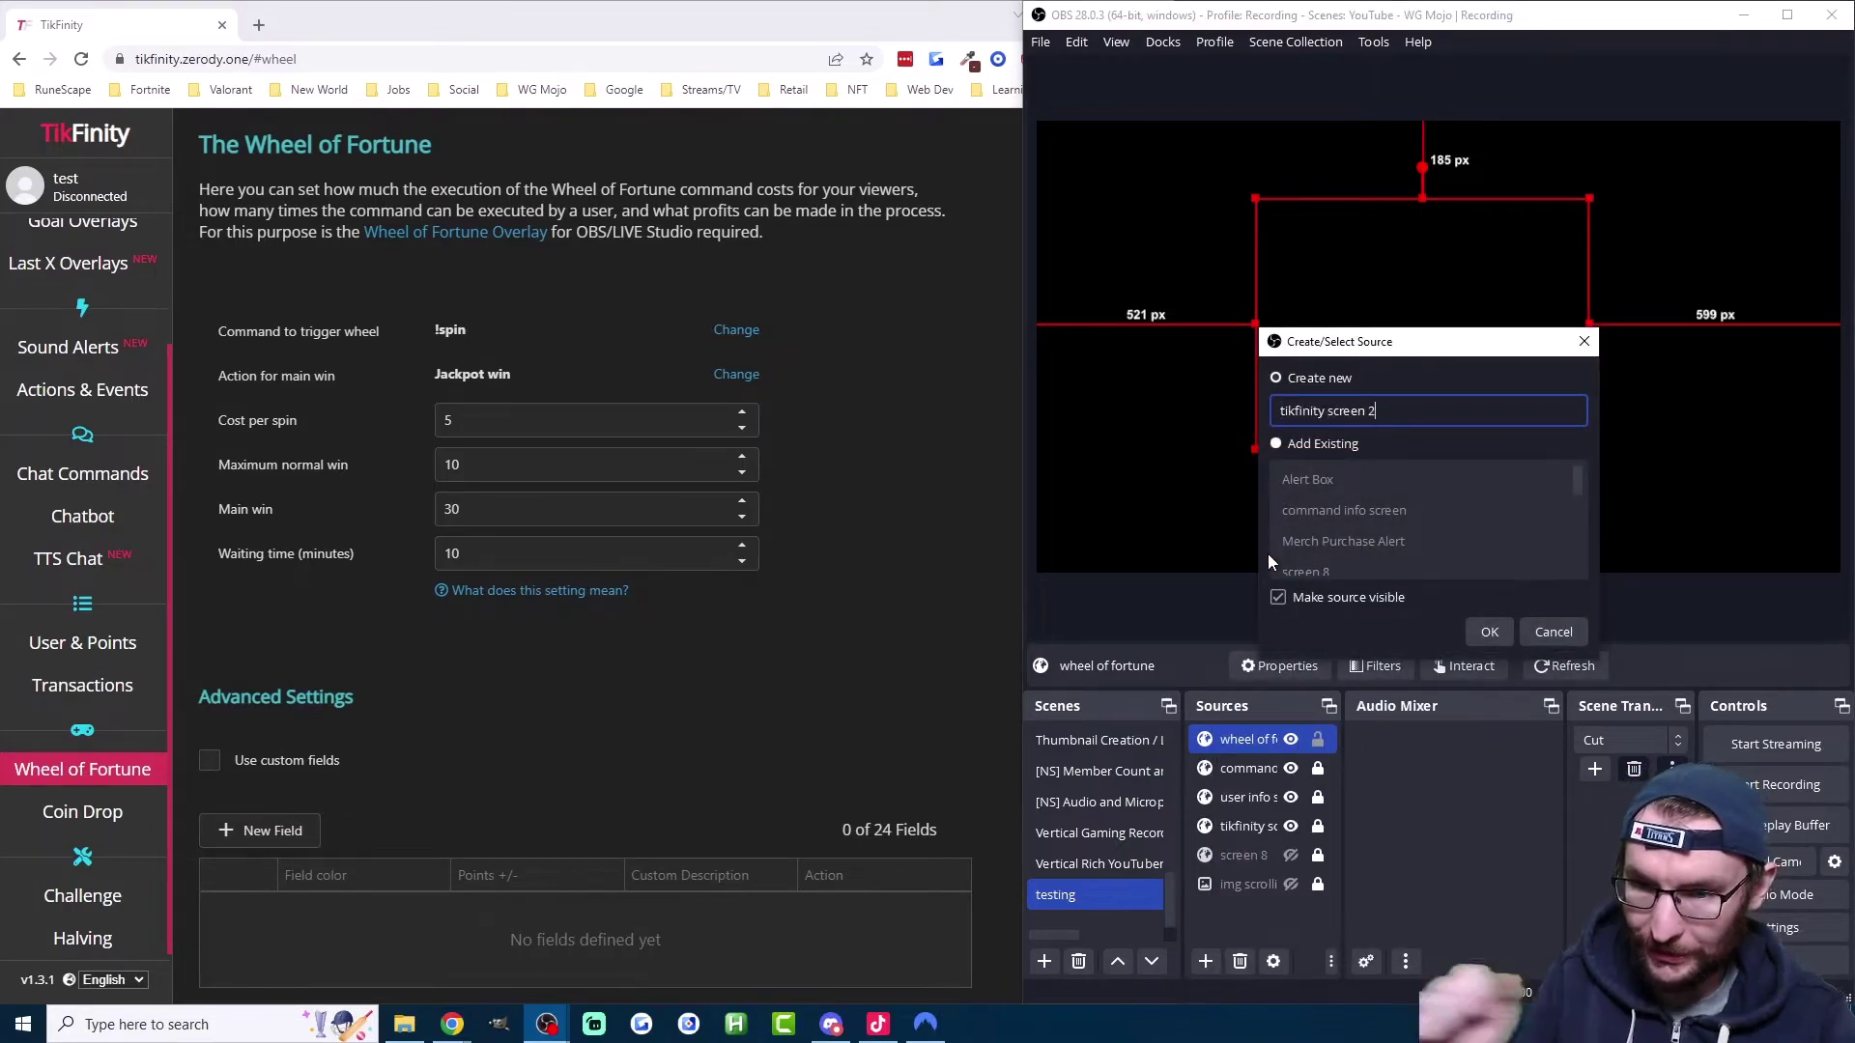
left_click(1488, 631)
triple_click(1285, 545)
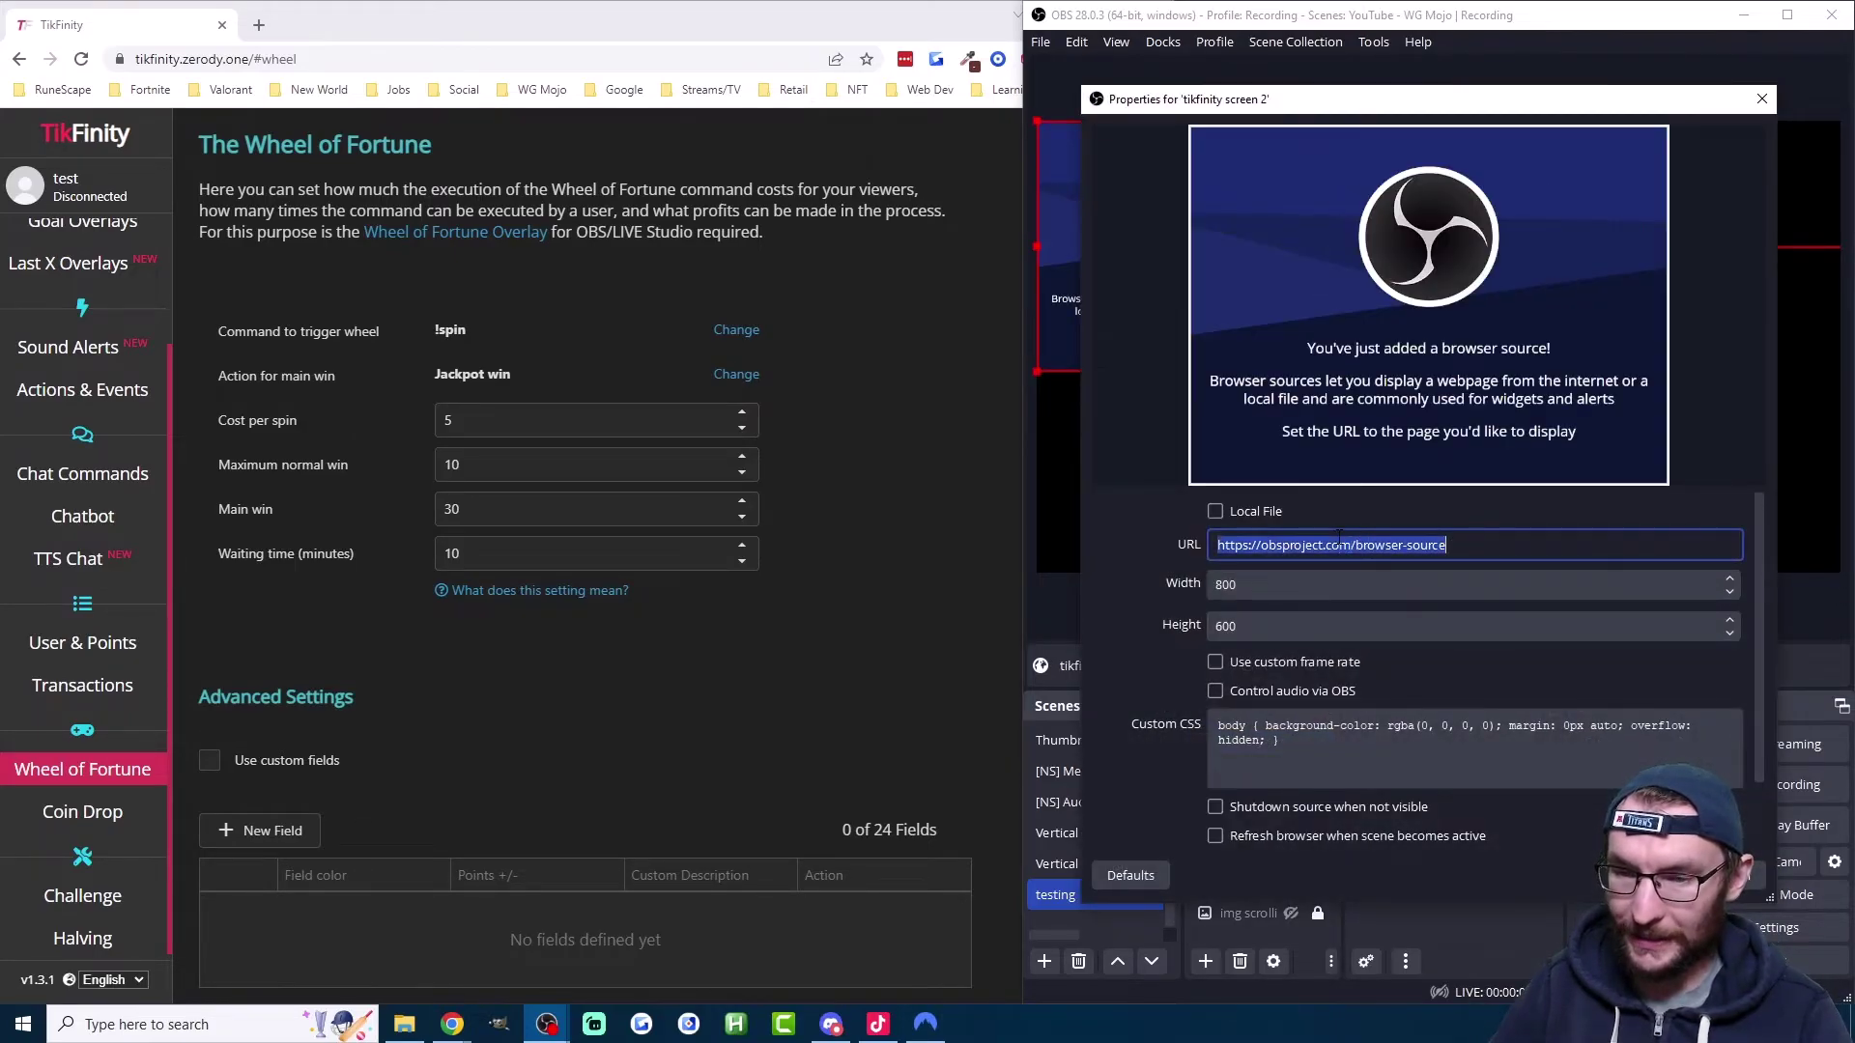
right_click(1340, 547)
left_click(1388, 674)
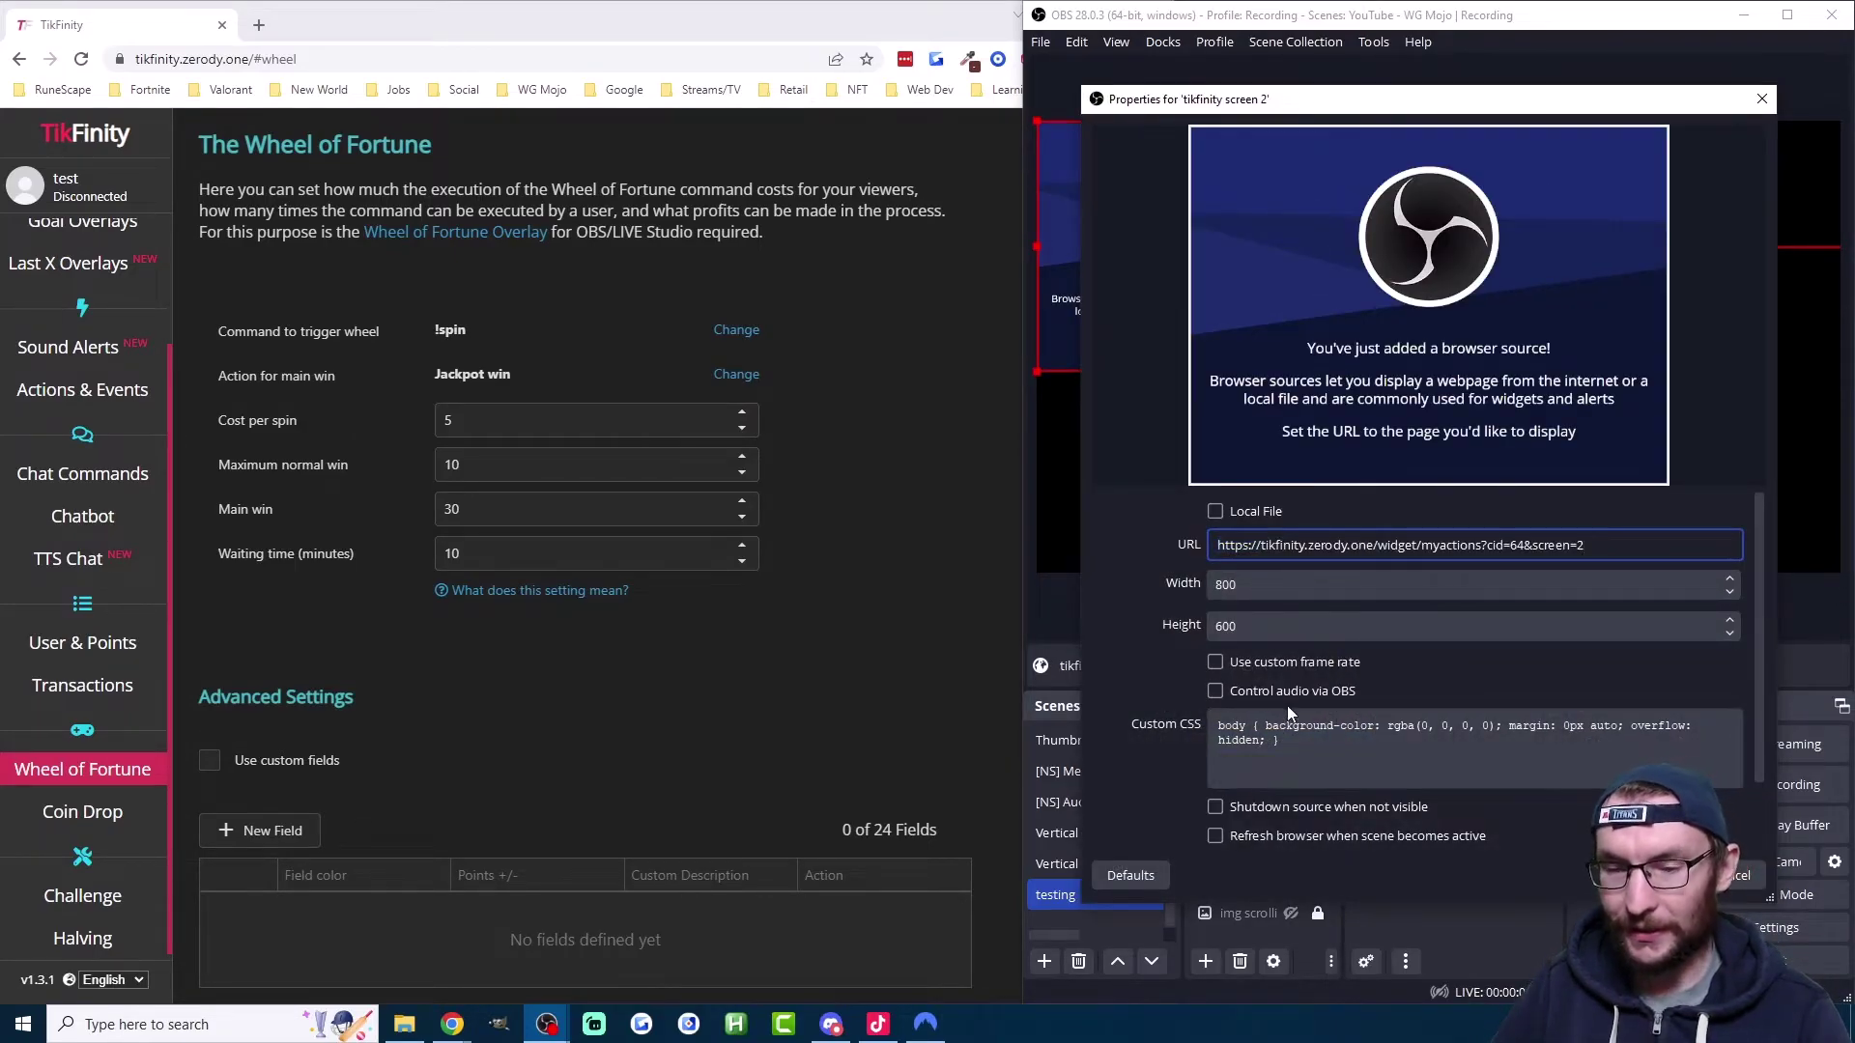
left_click(1245, 808)
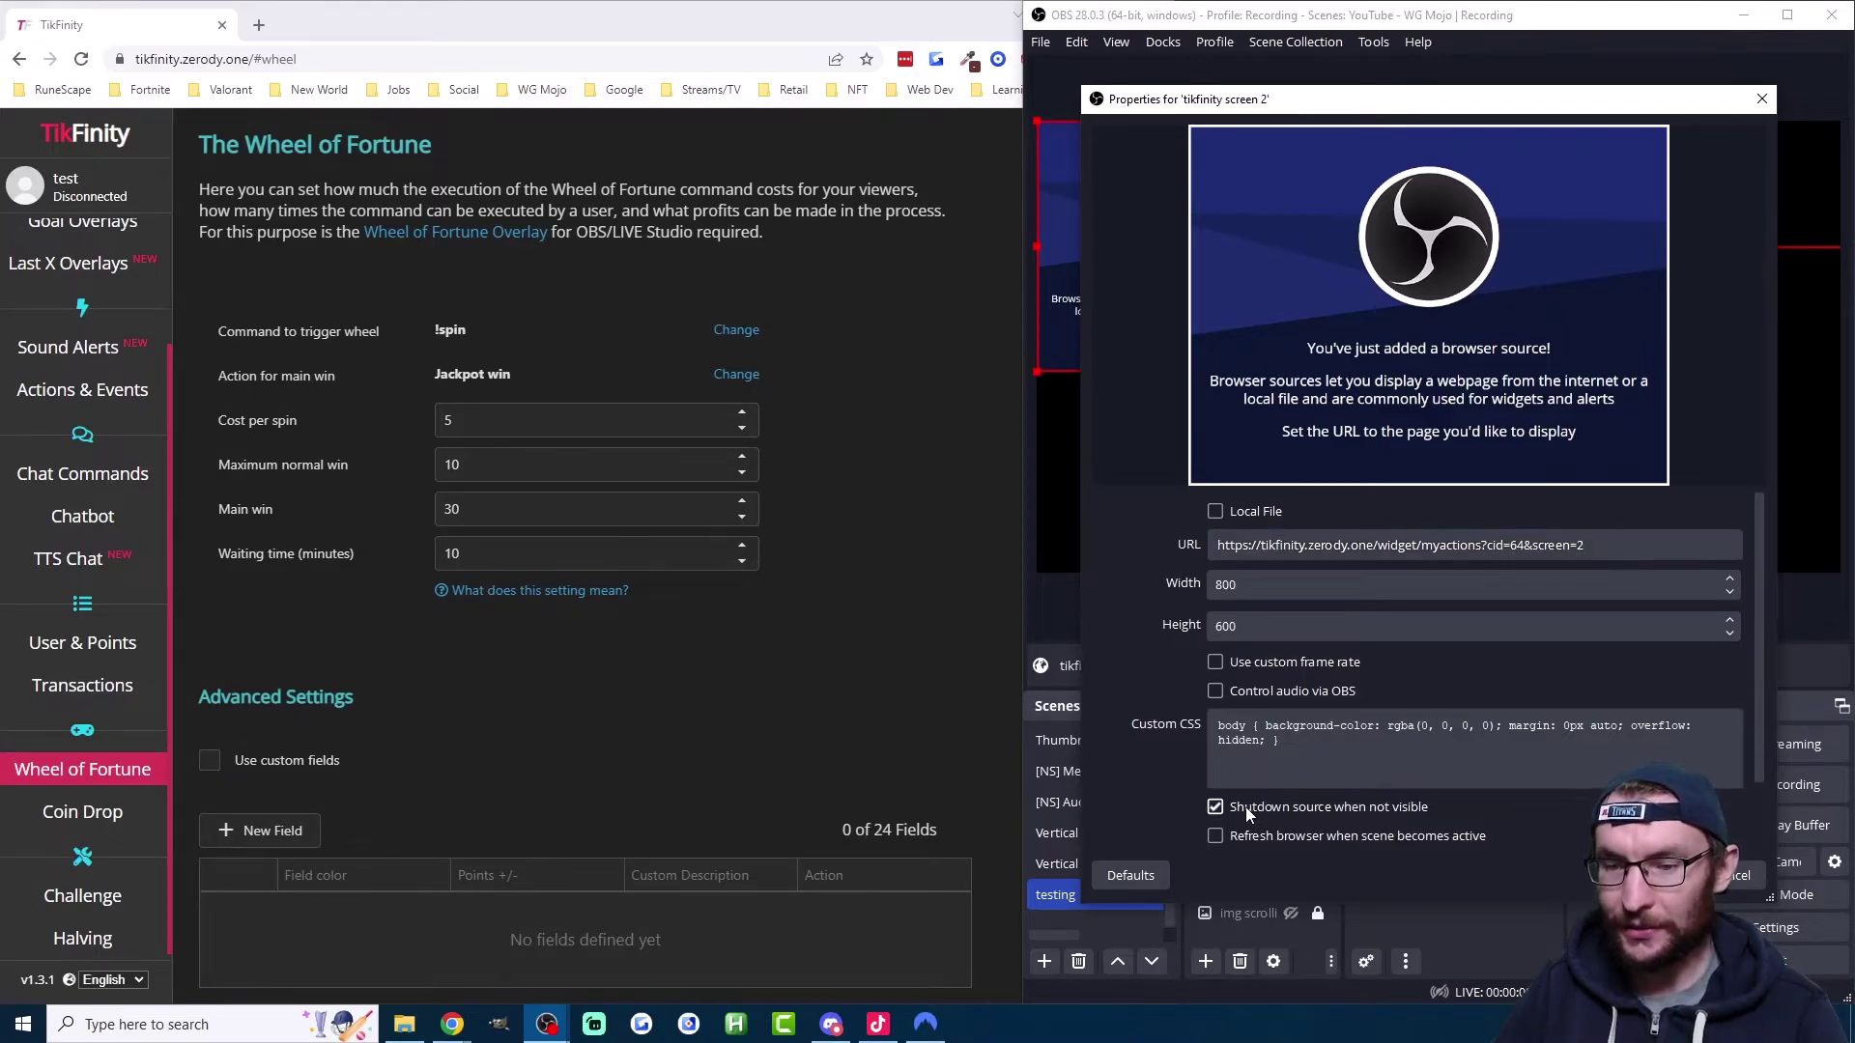
key("Return")
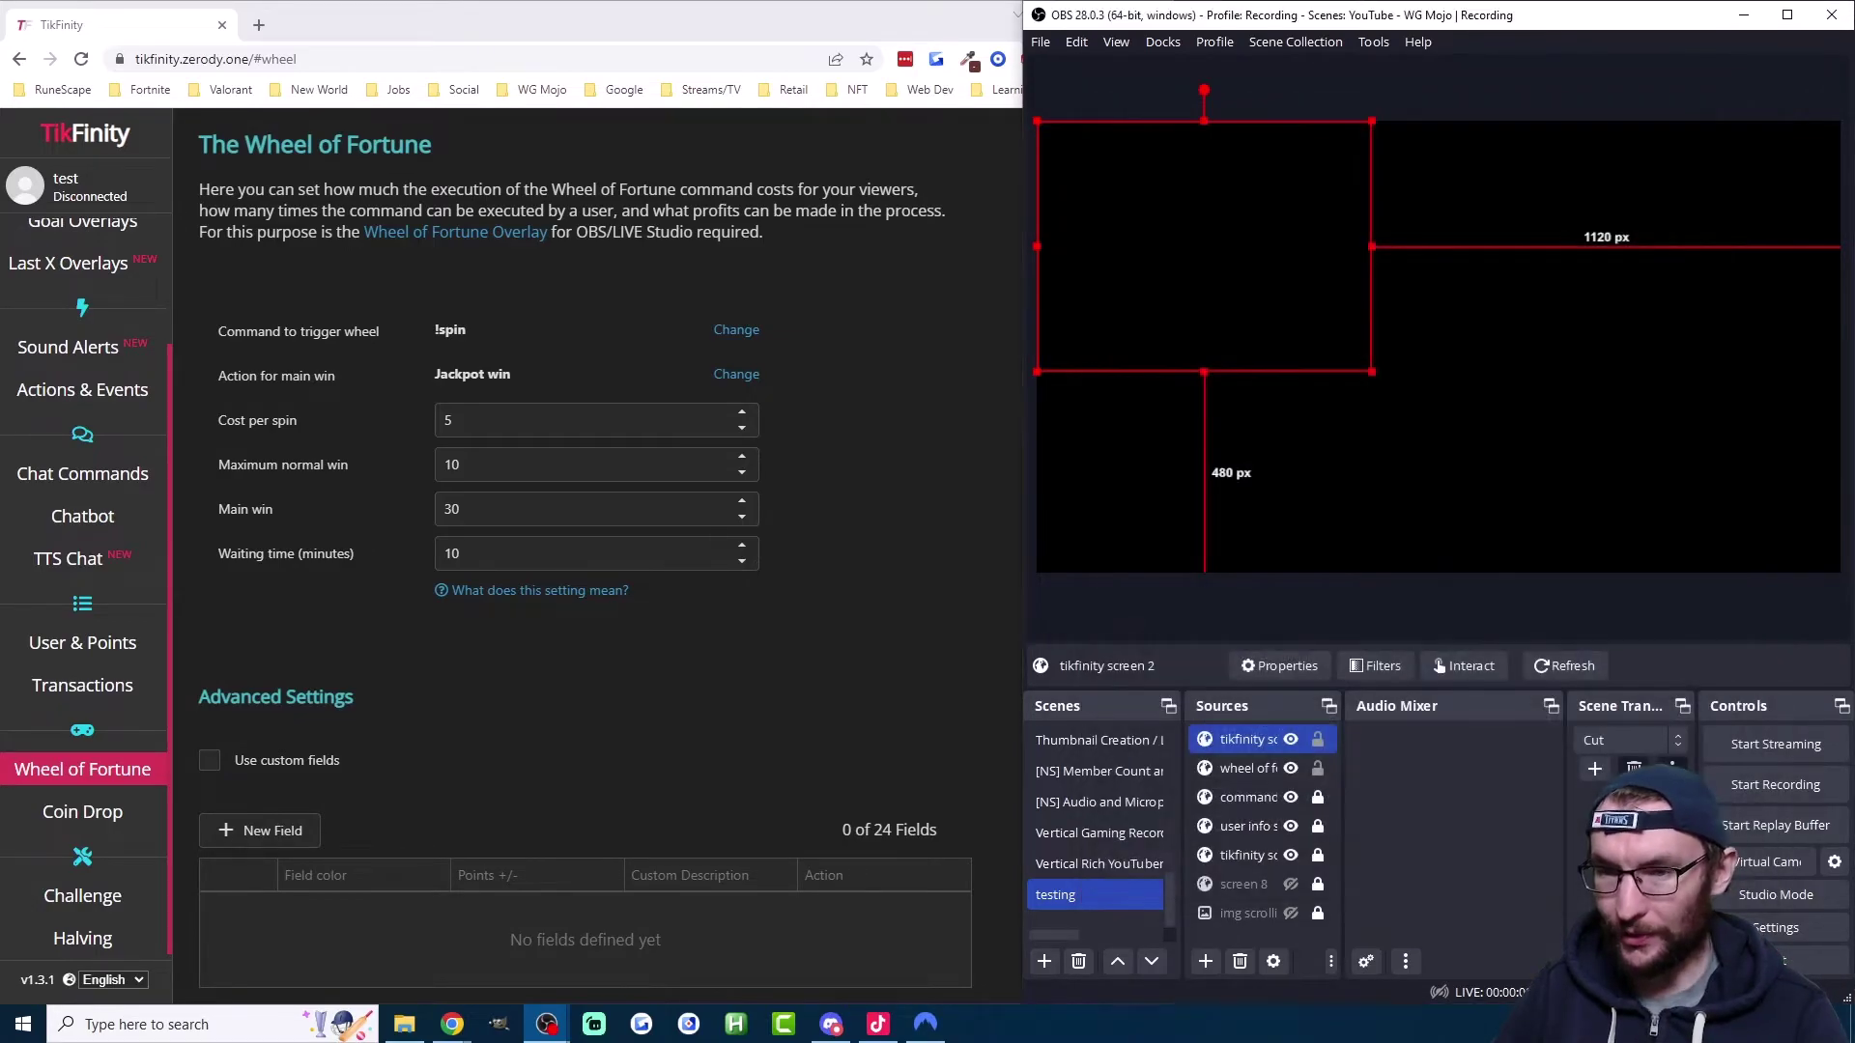
Step: Move the Screen 2 overlay box near the preview centre and return to TikFinity
left_click_drag(1185, 277, 1387, 319)
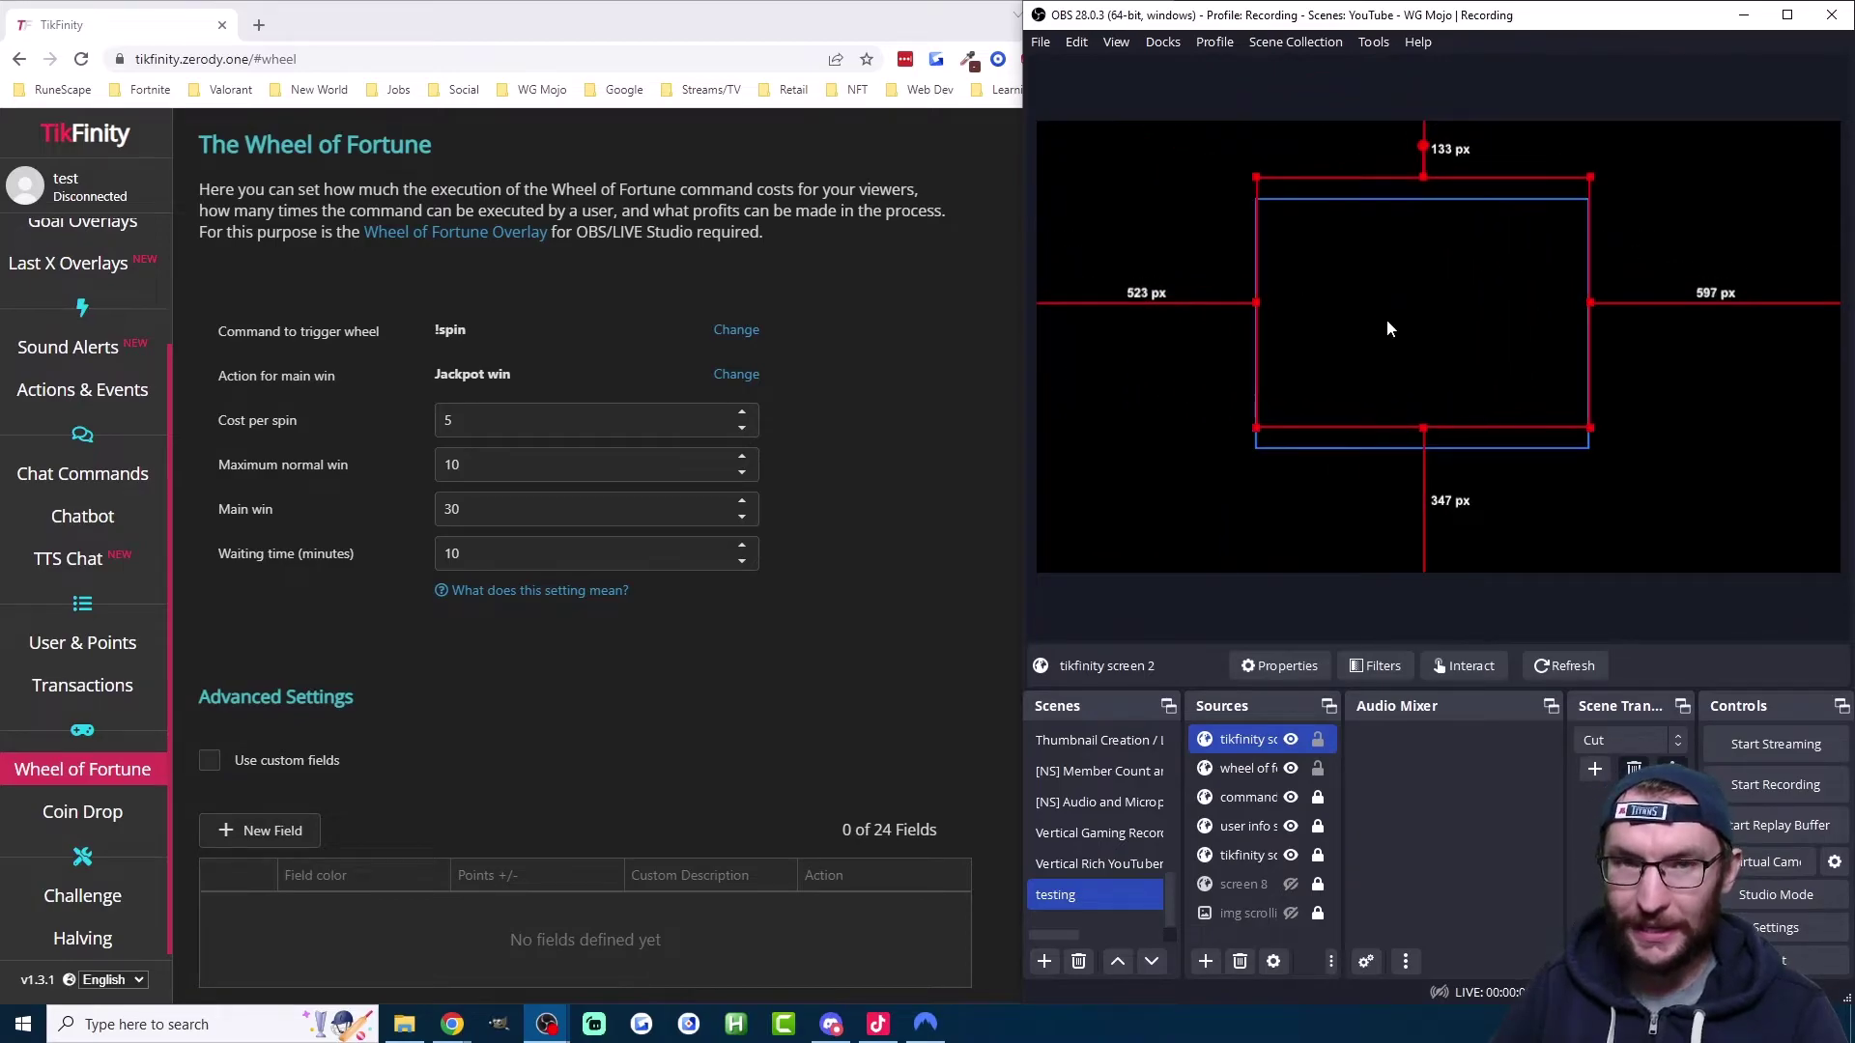
left_click(262, 371)
left_click_drag(226, 375, 512, 377)
left_click(514, 376)
Step: Test-play the Jackpot win action from the Actions & Events page
left_click(96, 362)
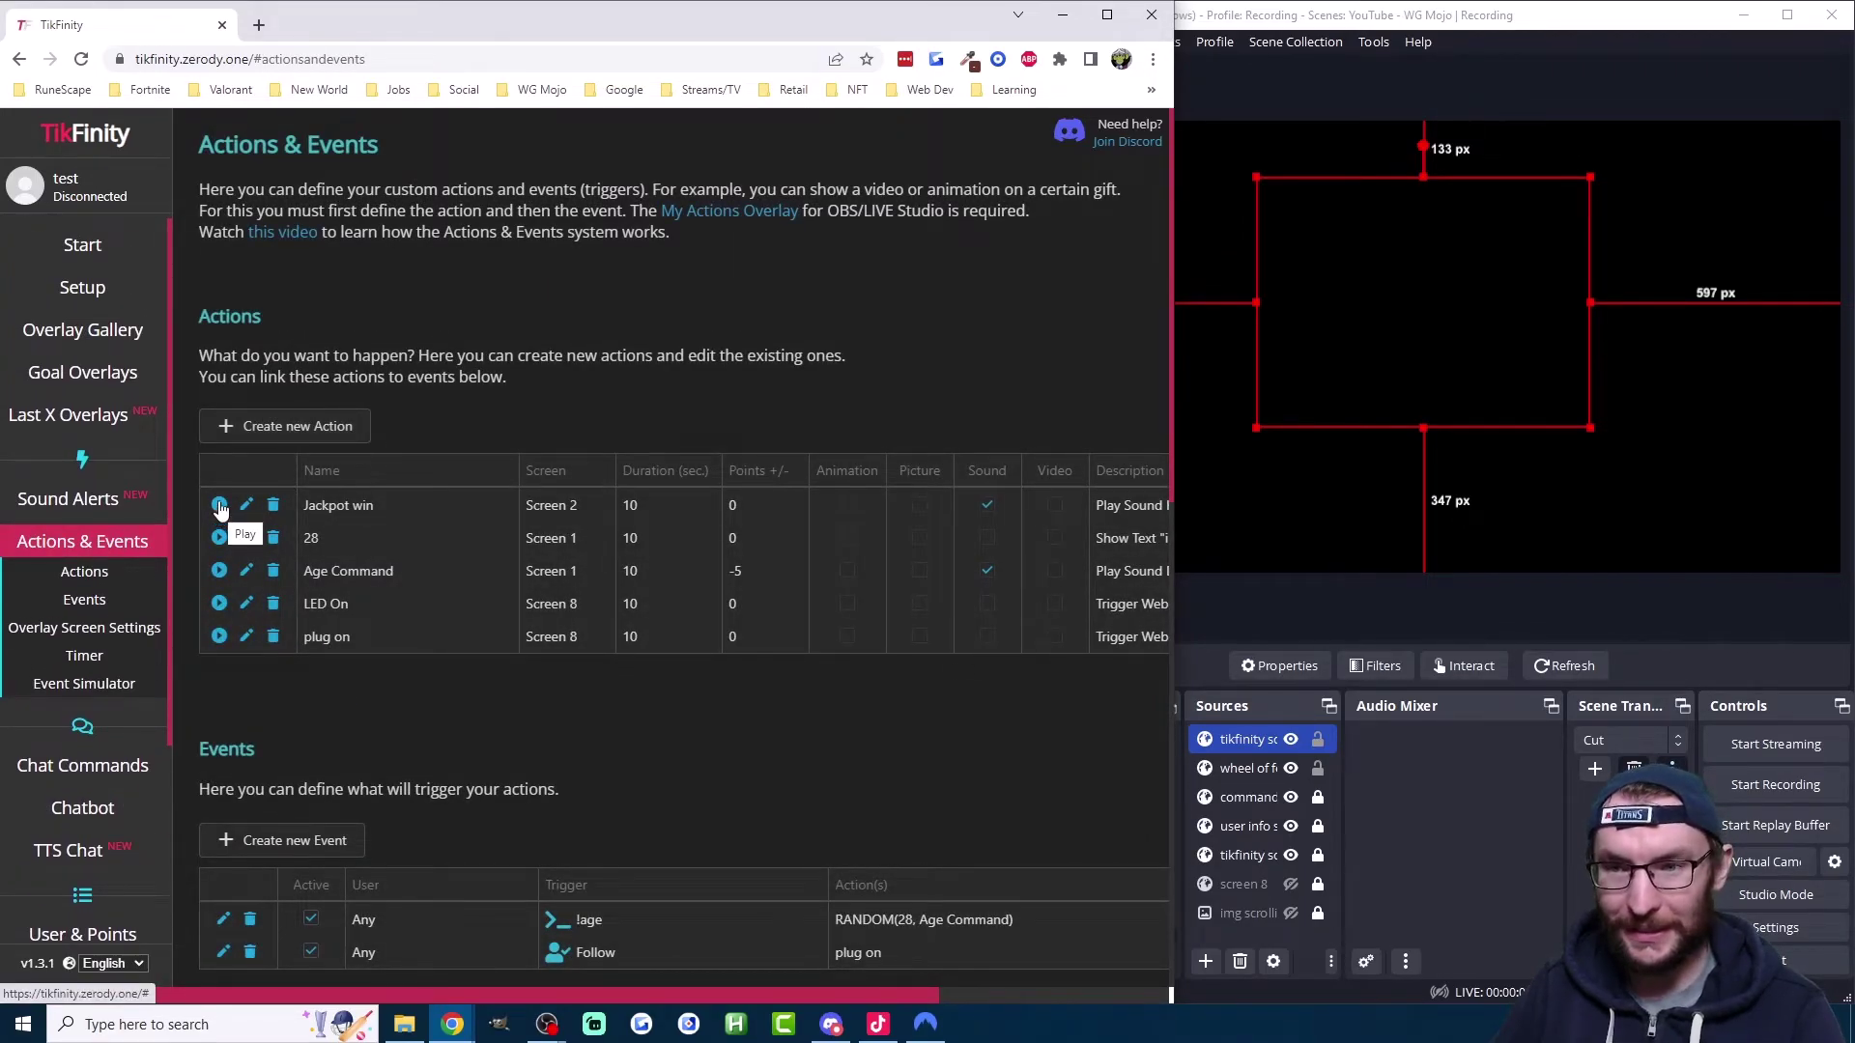
left_click(219, 506)
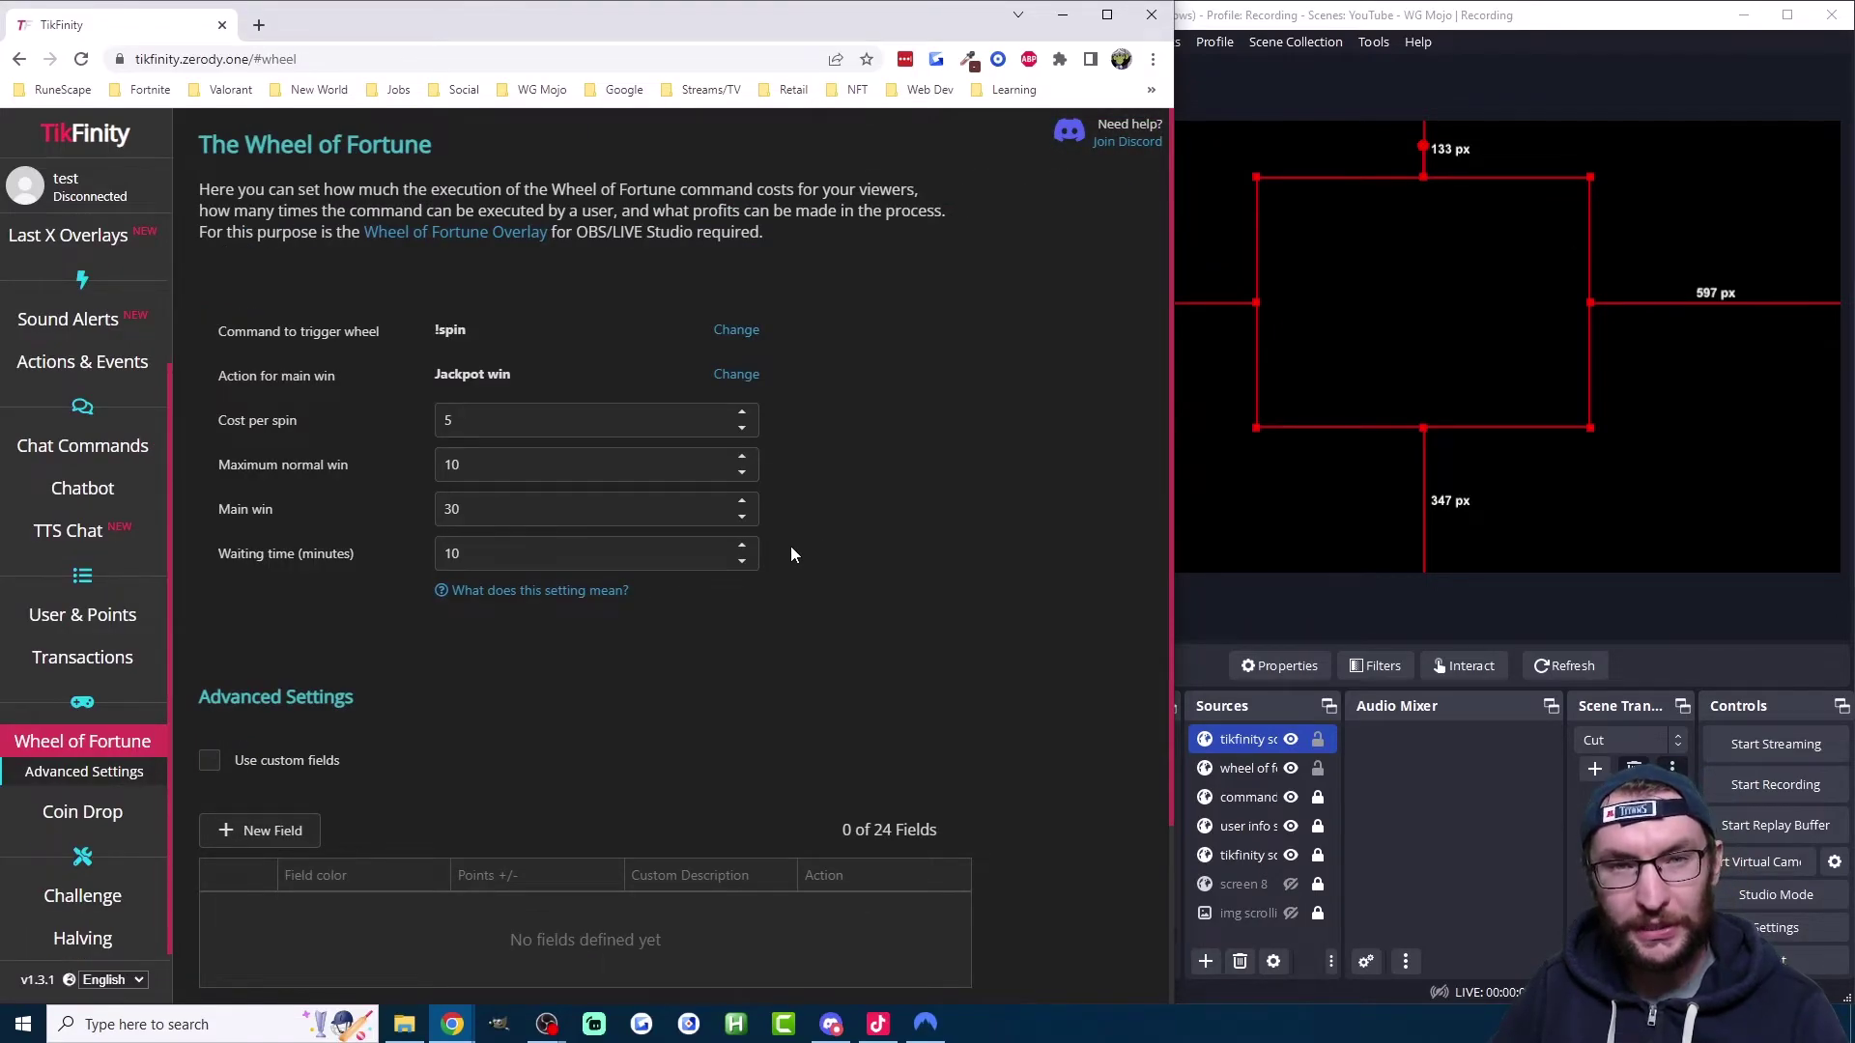
Step: Turn on custom fields for the wheel and add several new fields
scroll(790, 547, "down", 1)
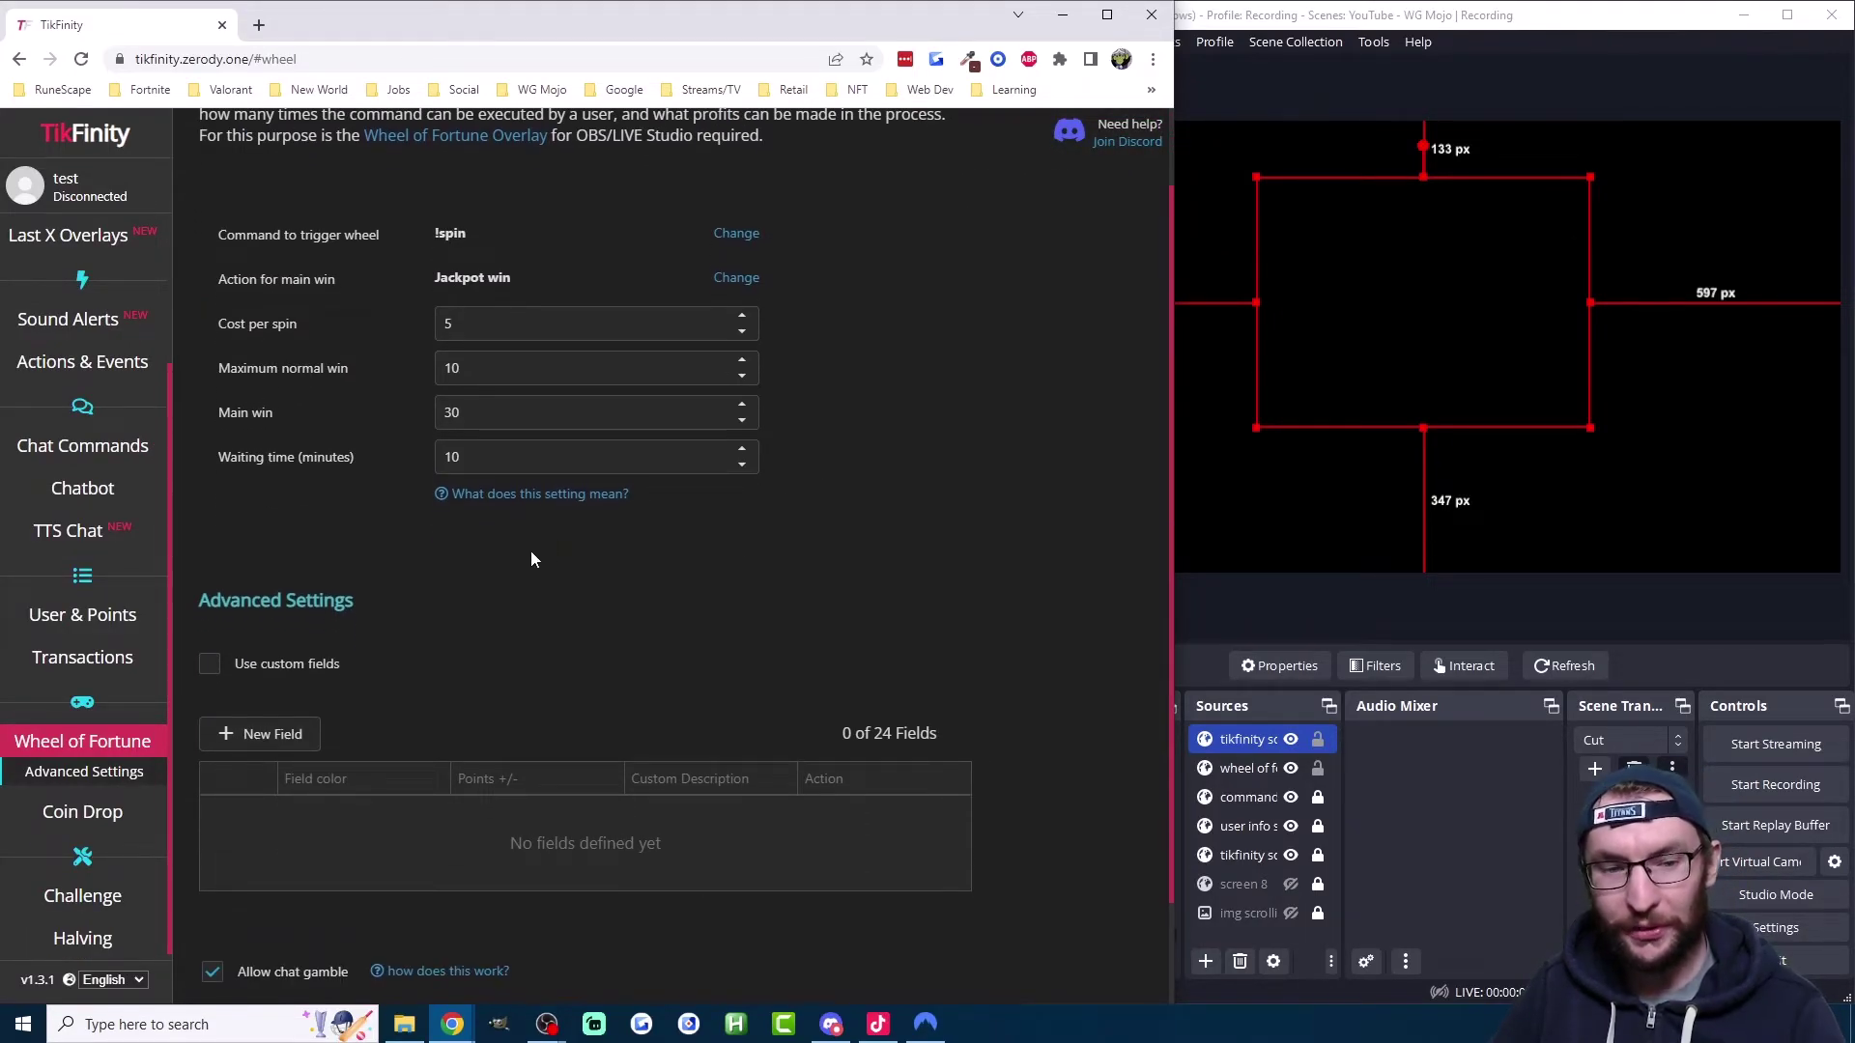
left_click(260, 667)
left_click(281, 733)
left_click(296, 736)
left_click(296, 736)
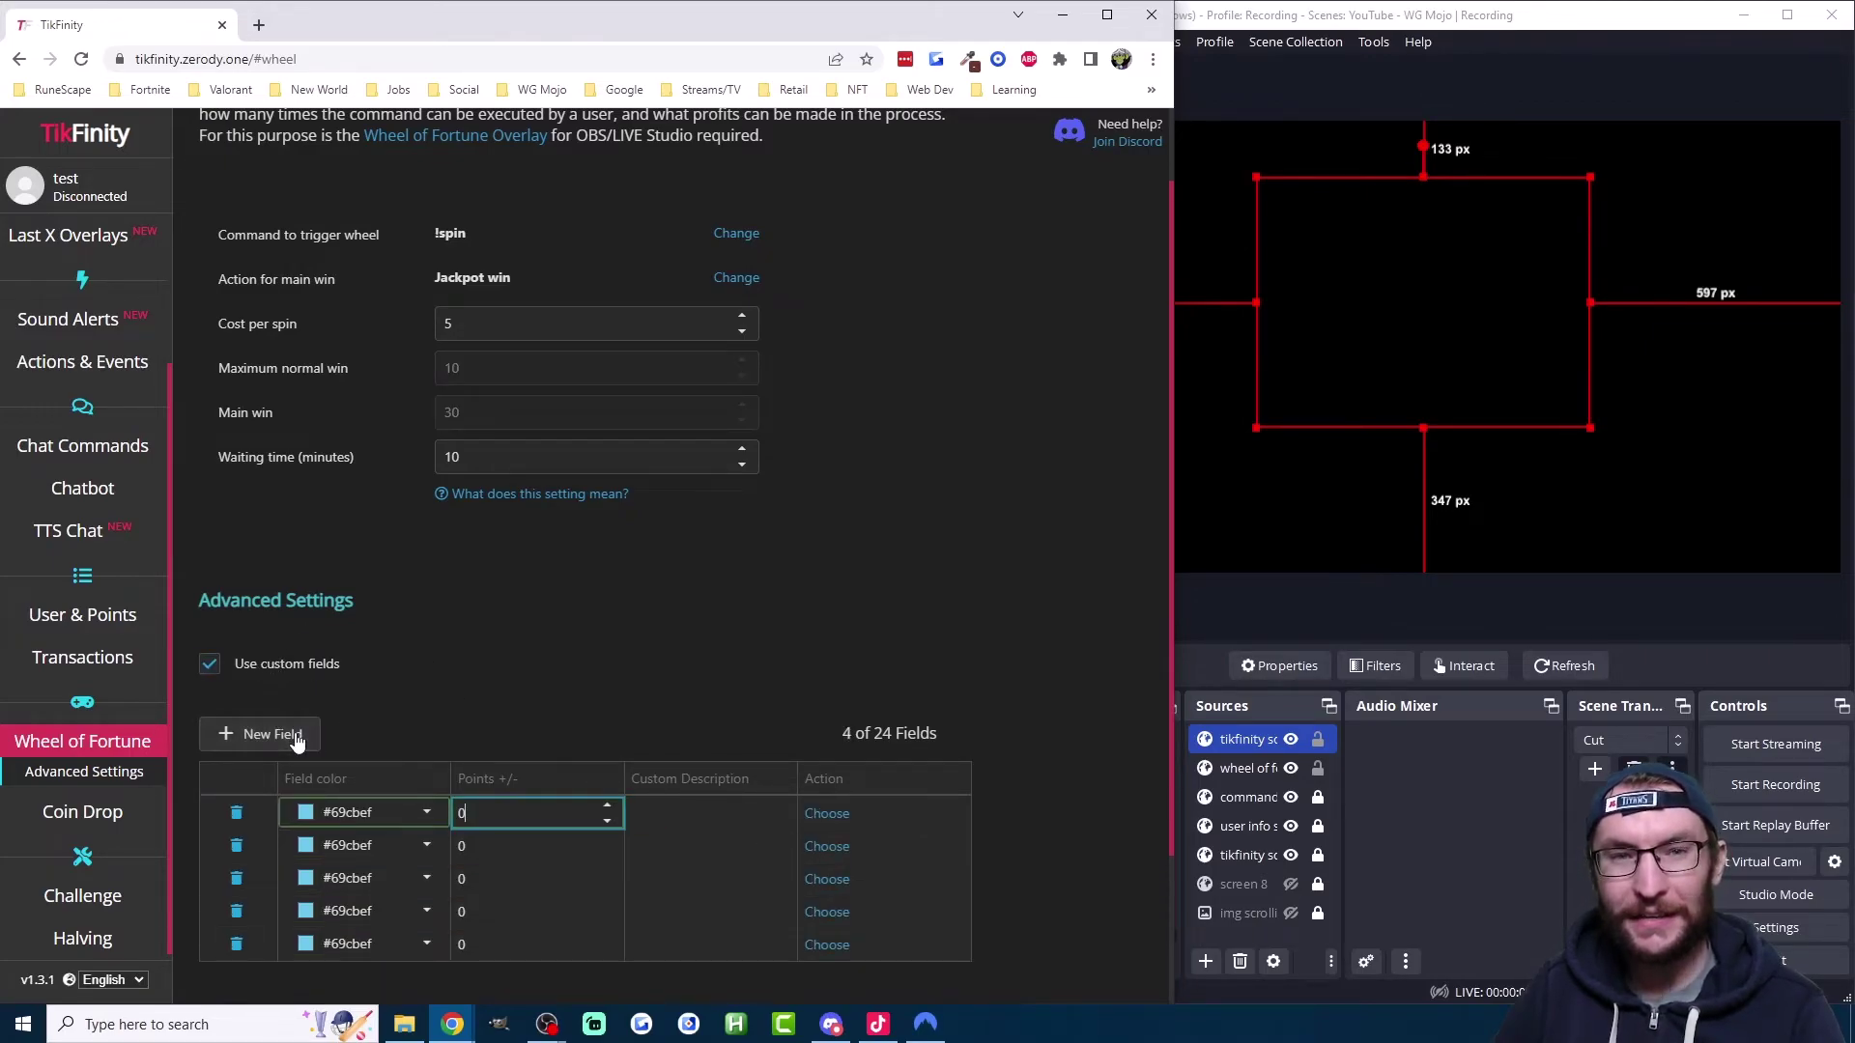
left_click(296, 736)
left_click(295, 737)
left_click(296, 737)
scroll(471, 454, "up", 1)
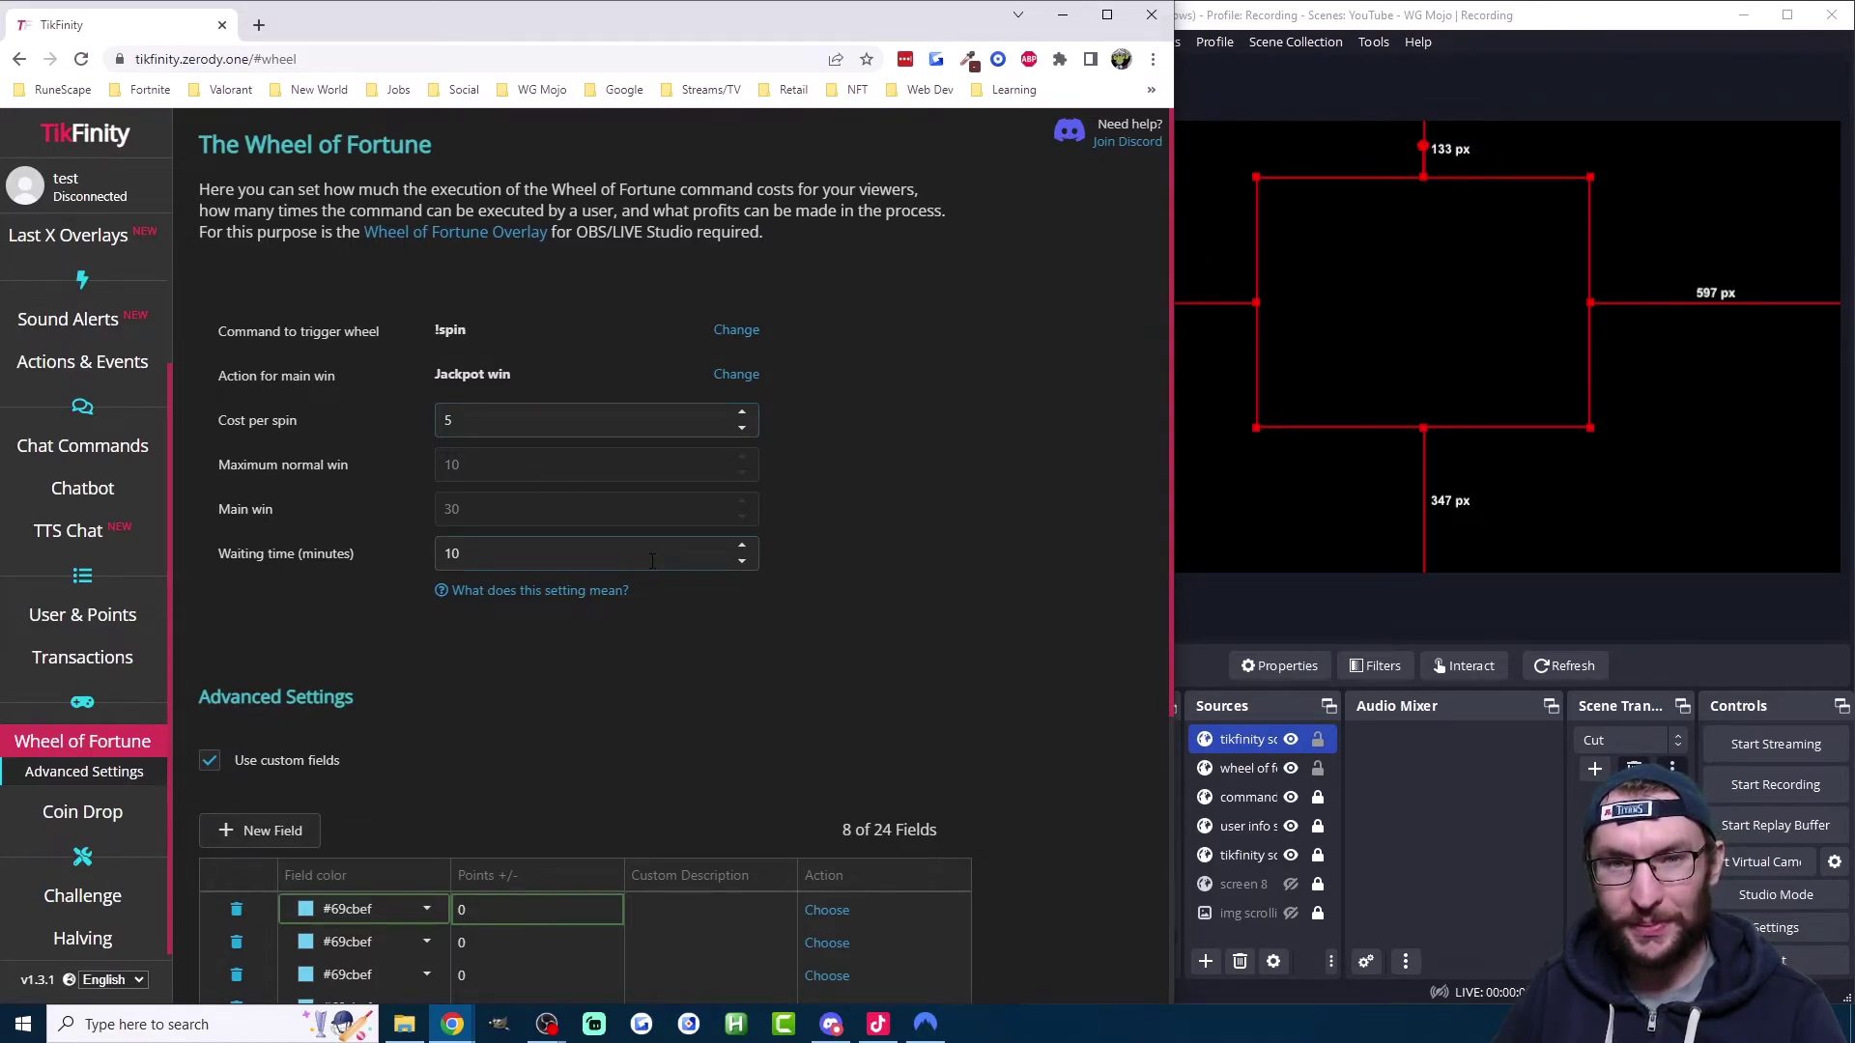
scroll(491, 600, "down", 2)
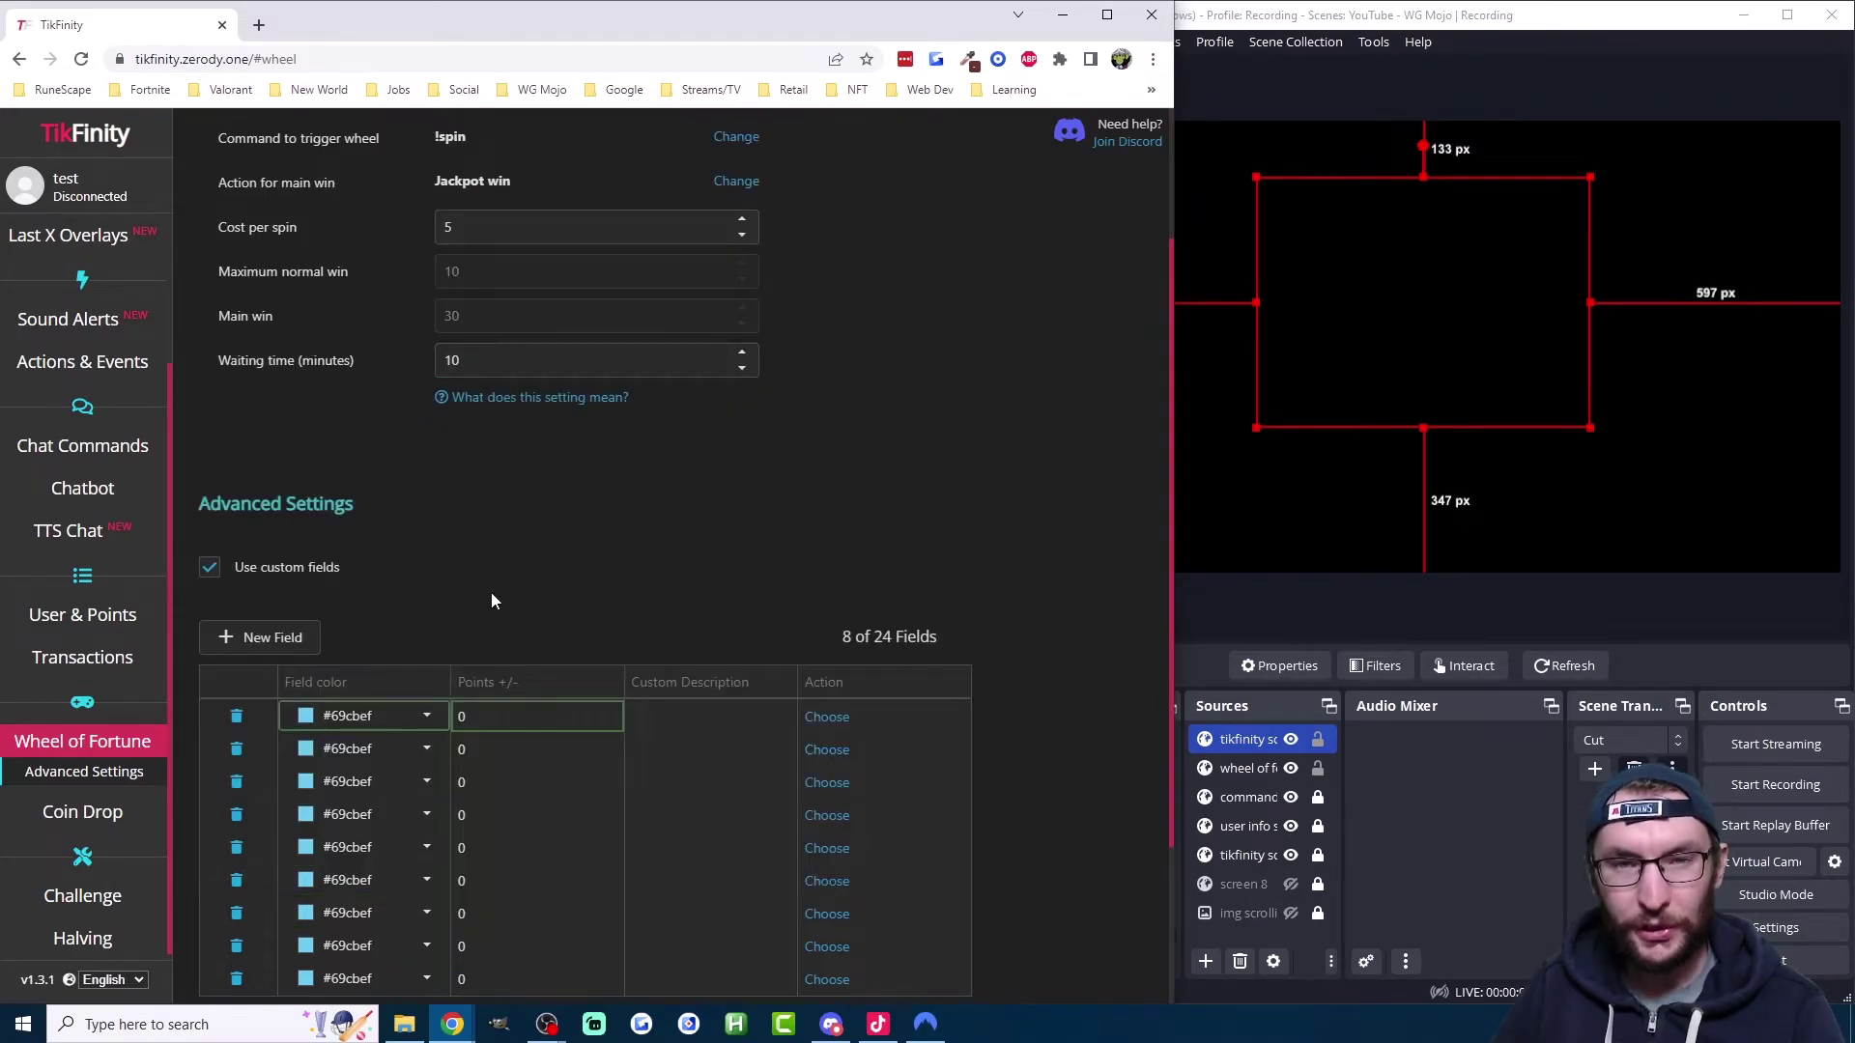
Step: Give the first field 6 points and the description 'rick roll', keeping its colour
left_click(426, 719)
left_click(610, 401)
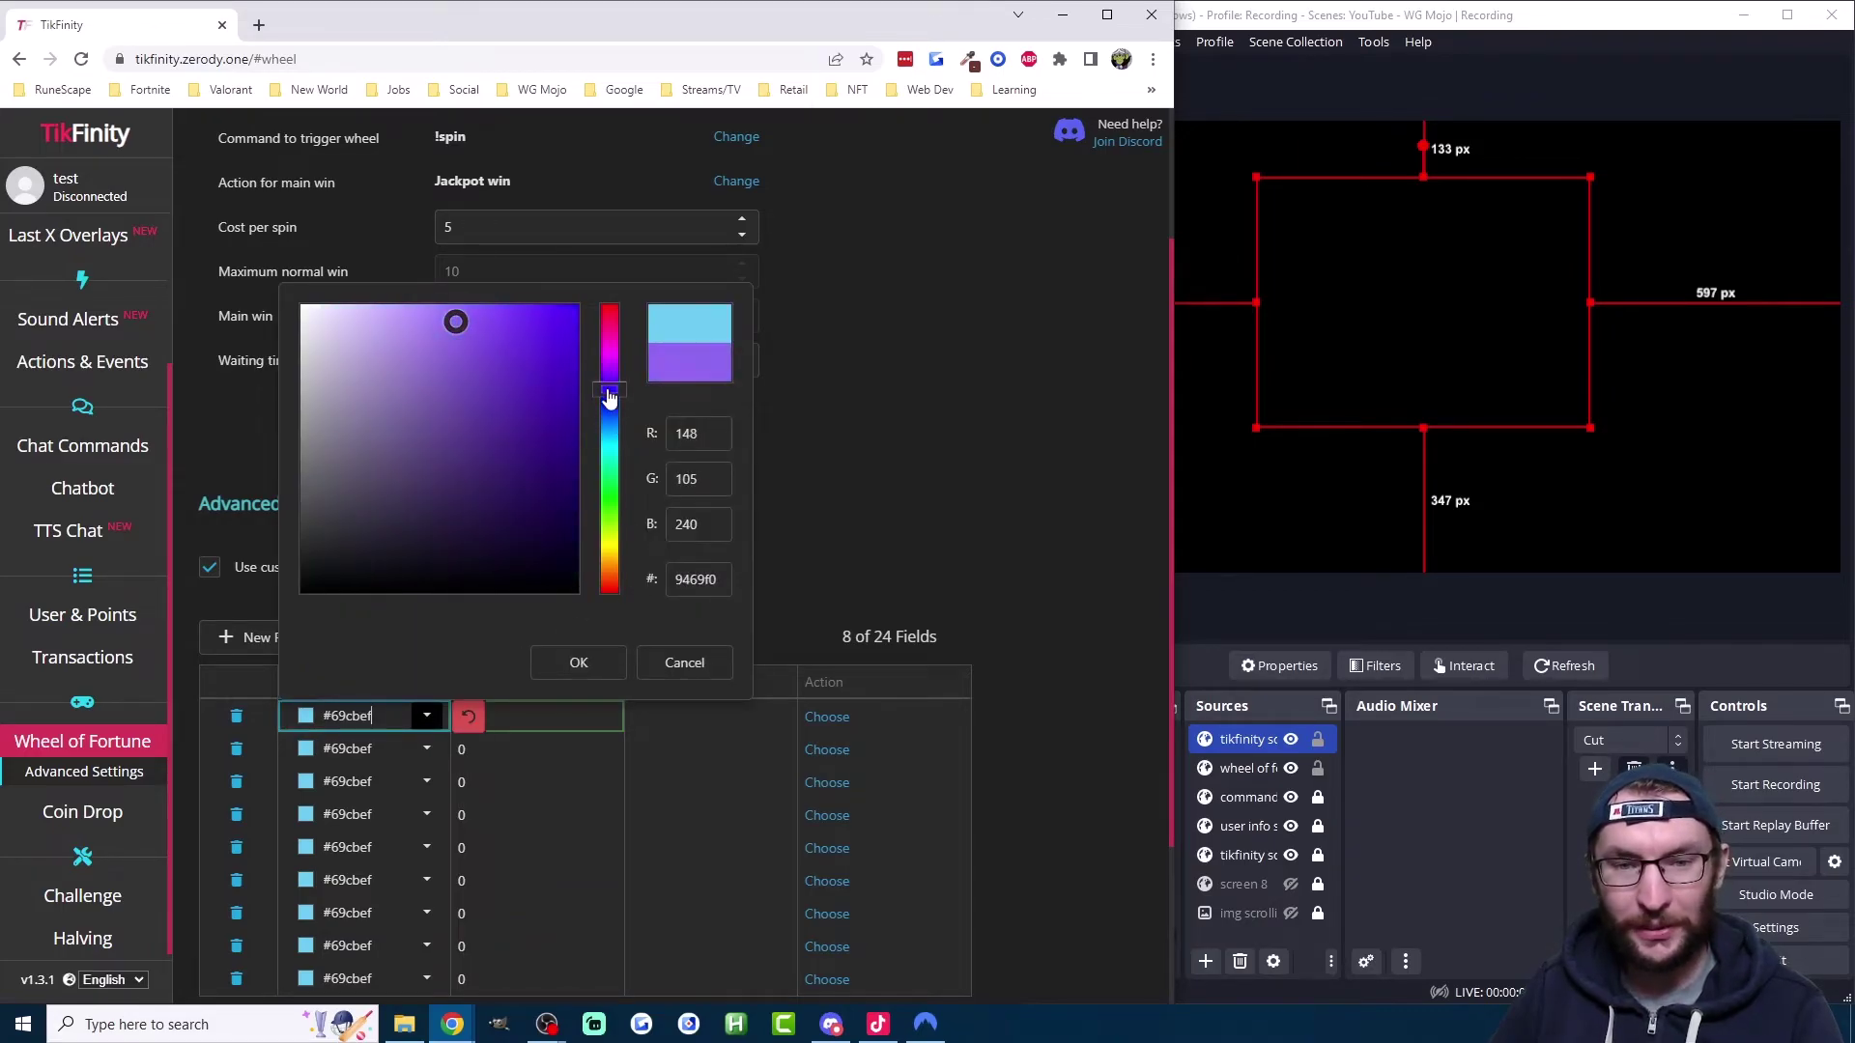
left_click(910, 418)
left_click(607, 728)
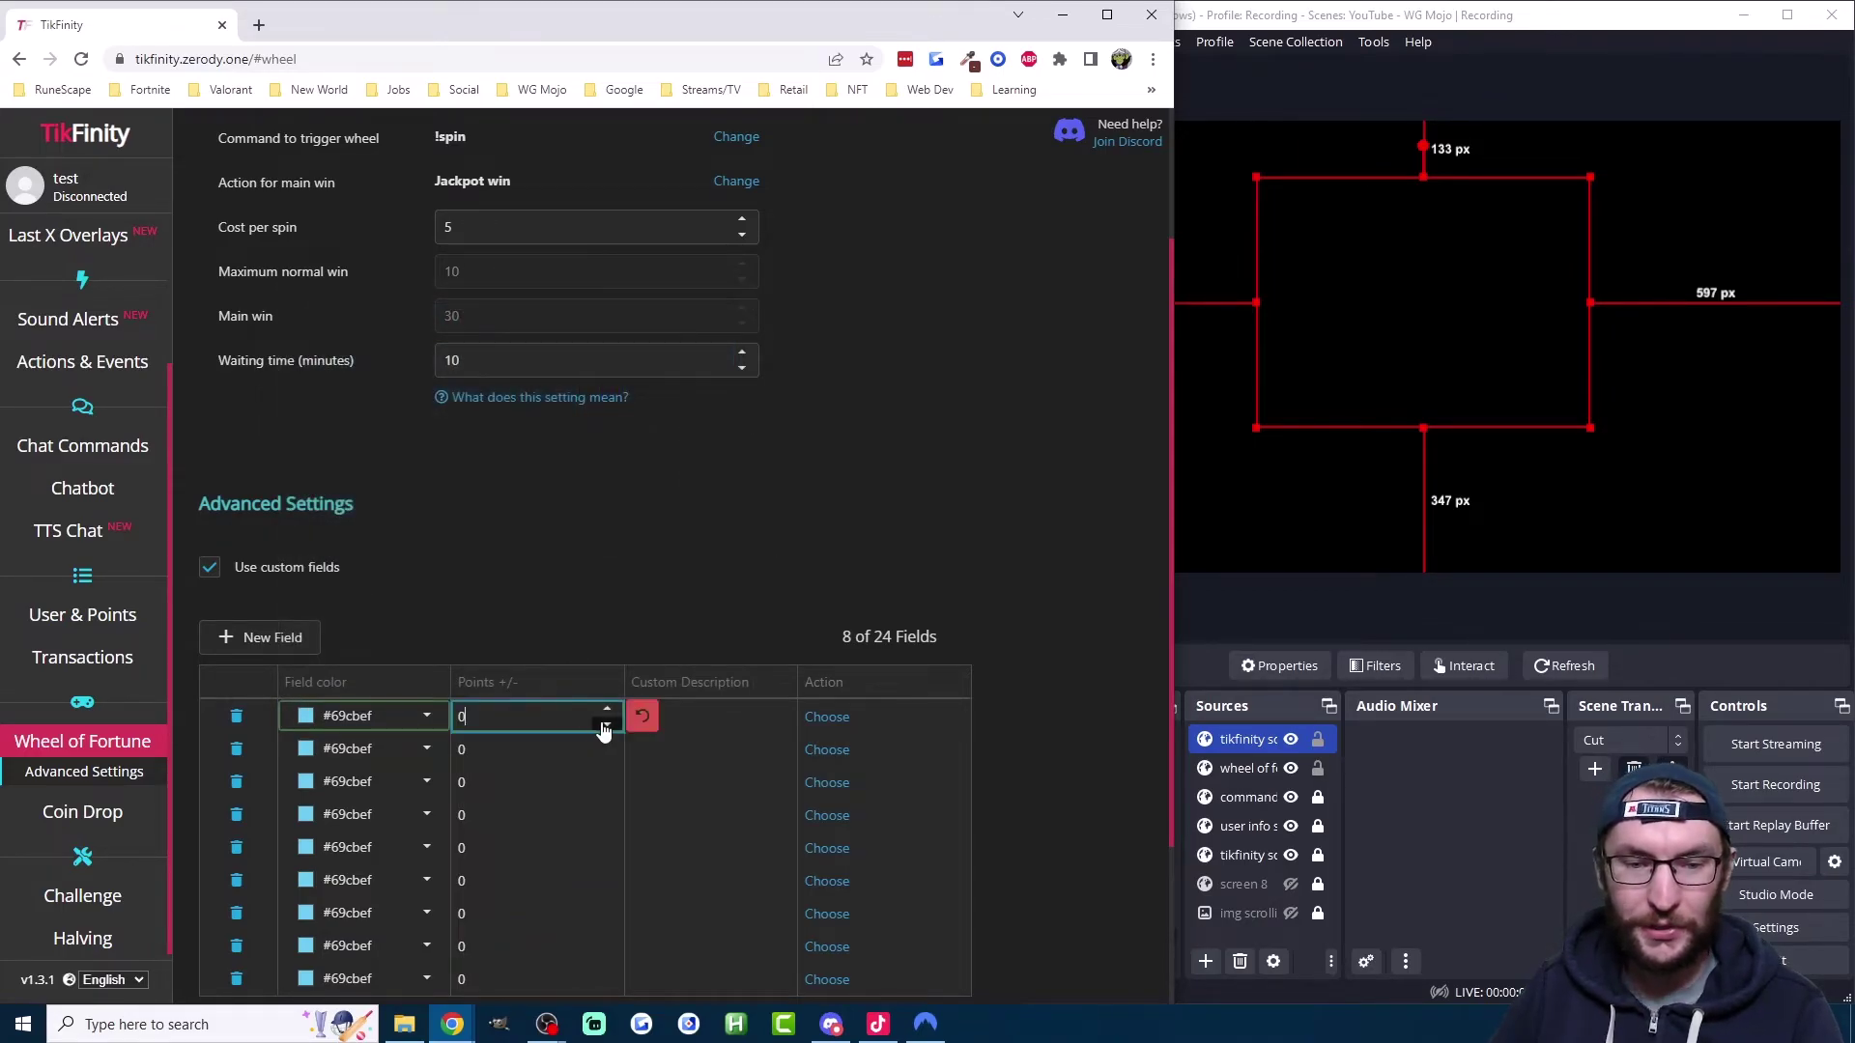
left_click(608, 729)
left_click(607, 729)
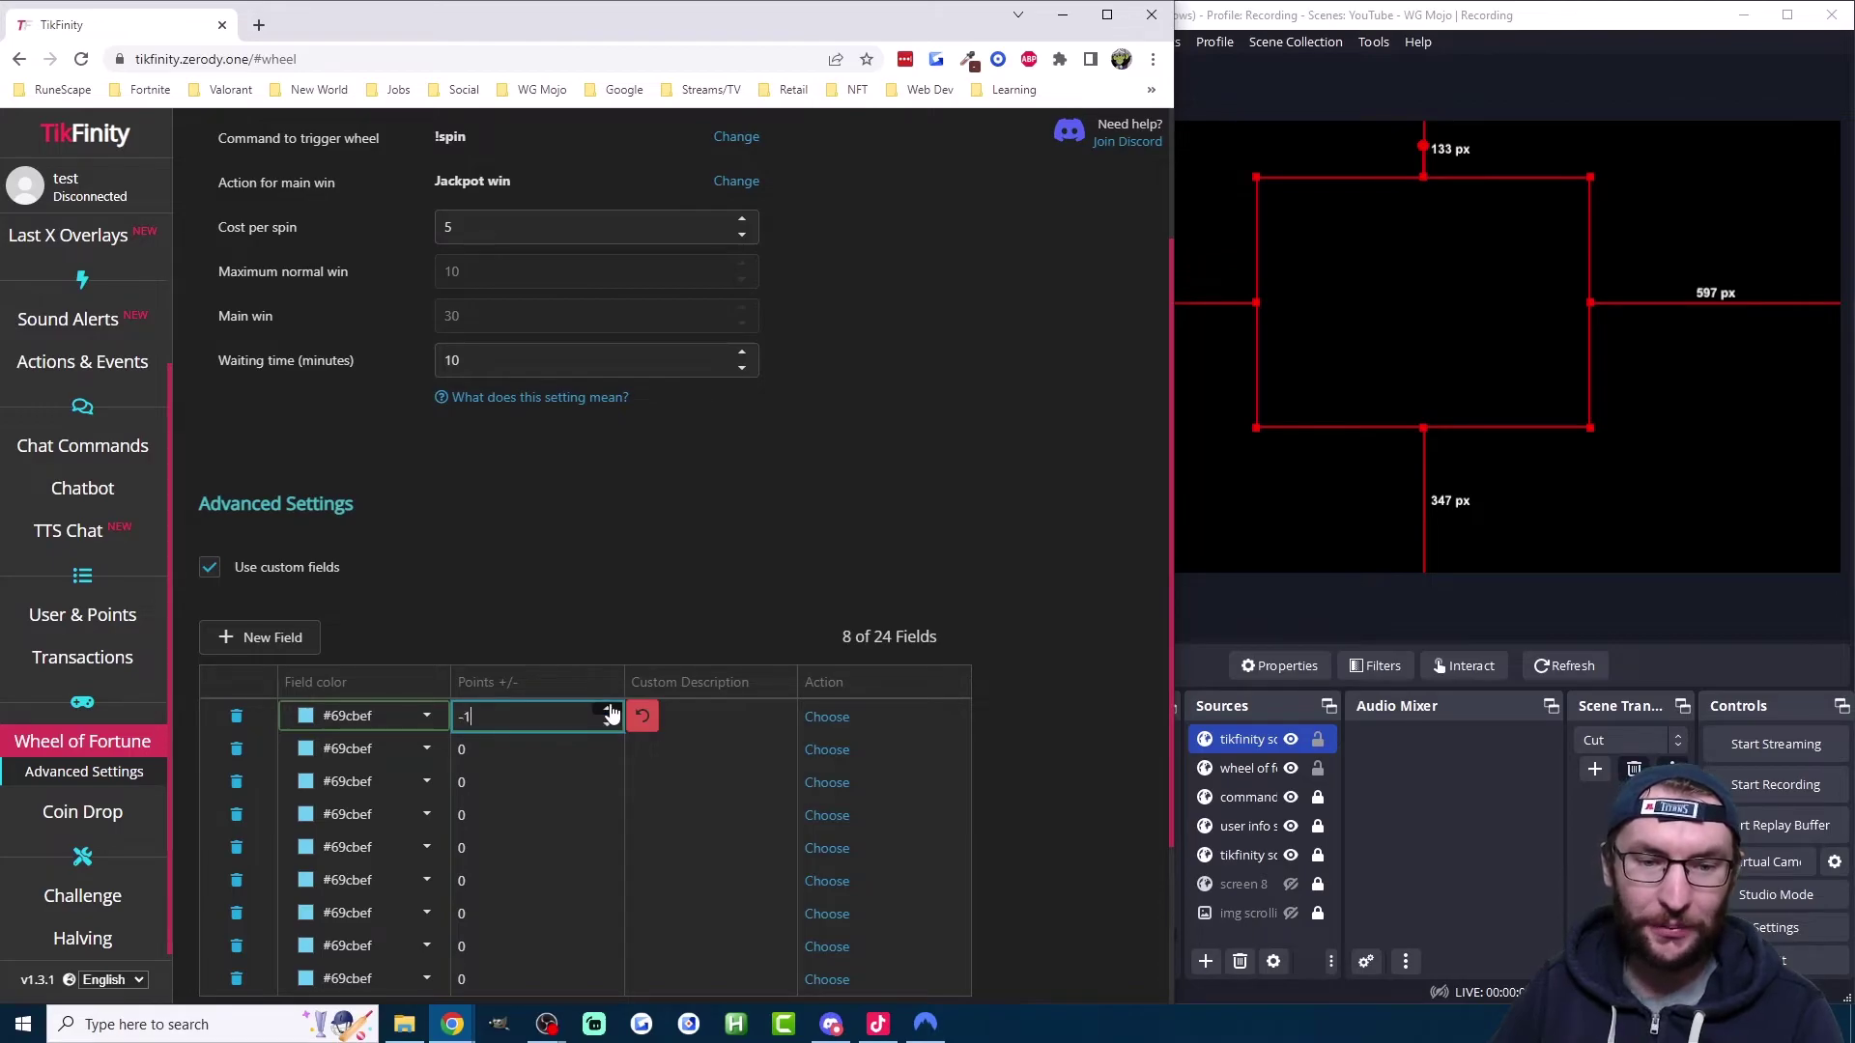
left_click(608, 710)
left_click(608, 710)
left_click(607, 710)
left_click(608, 710)
left_click(608, 710)
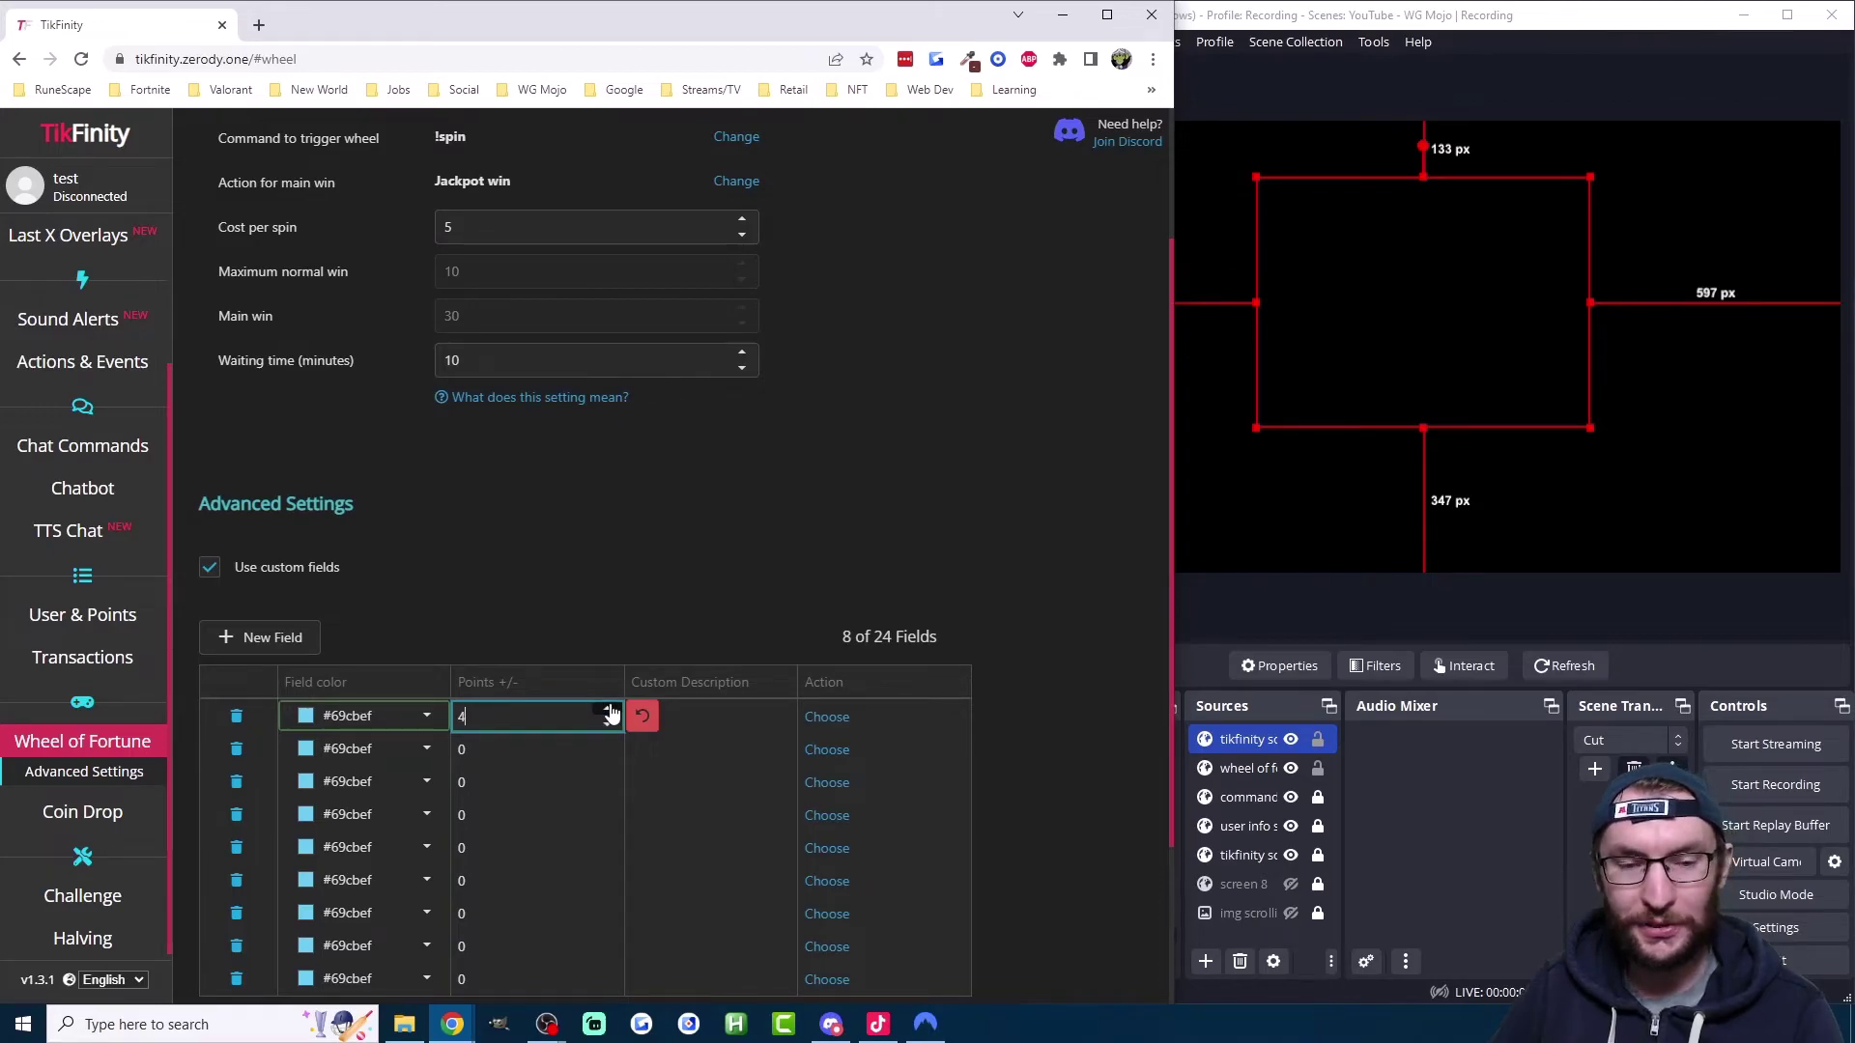
left_click(713, 713)
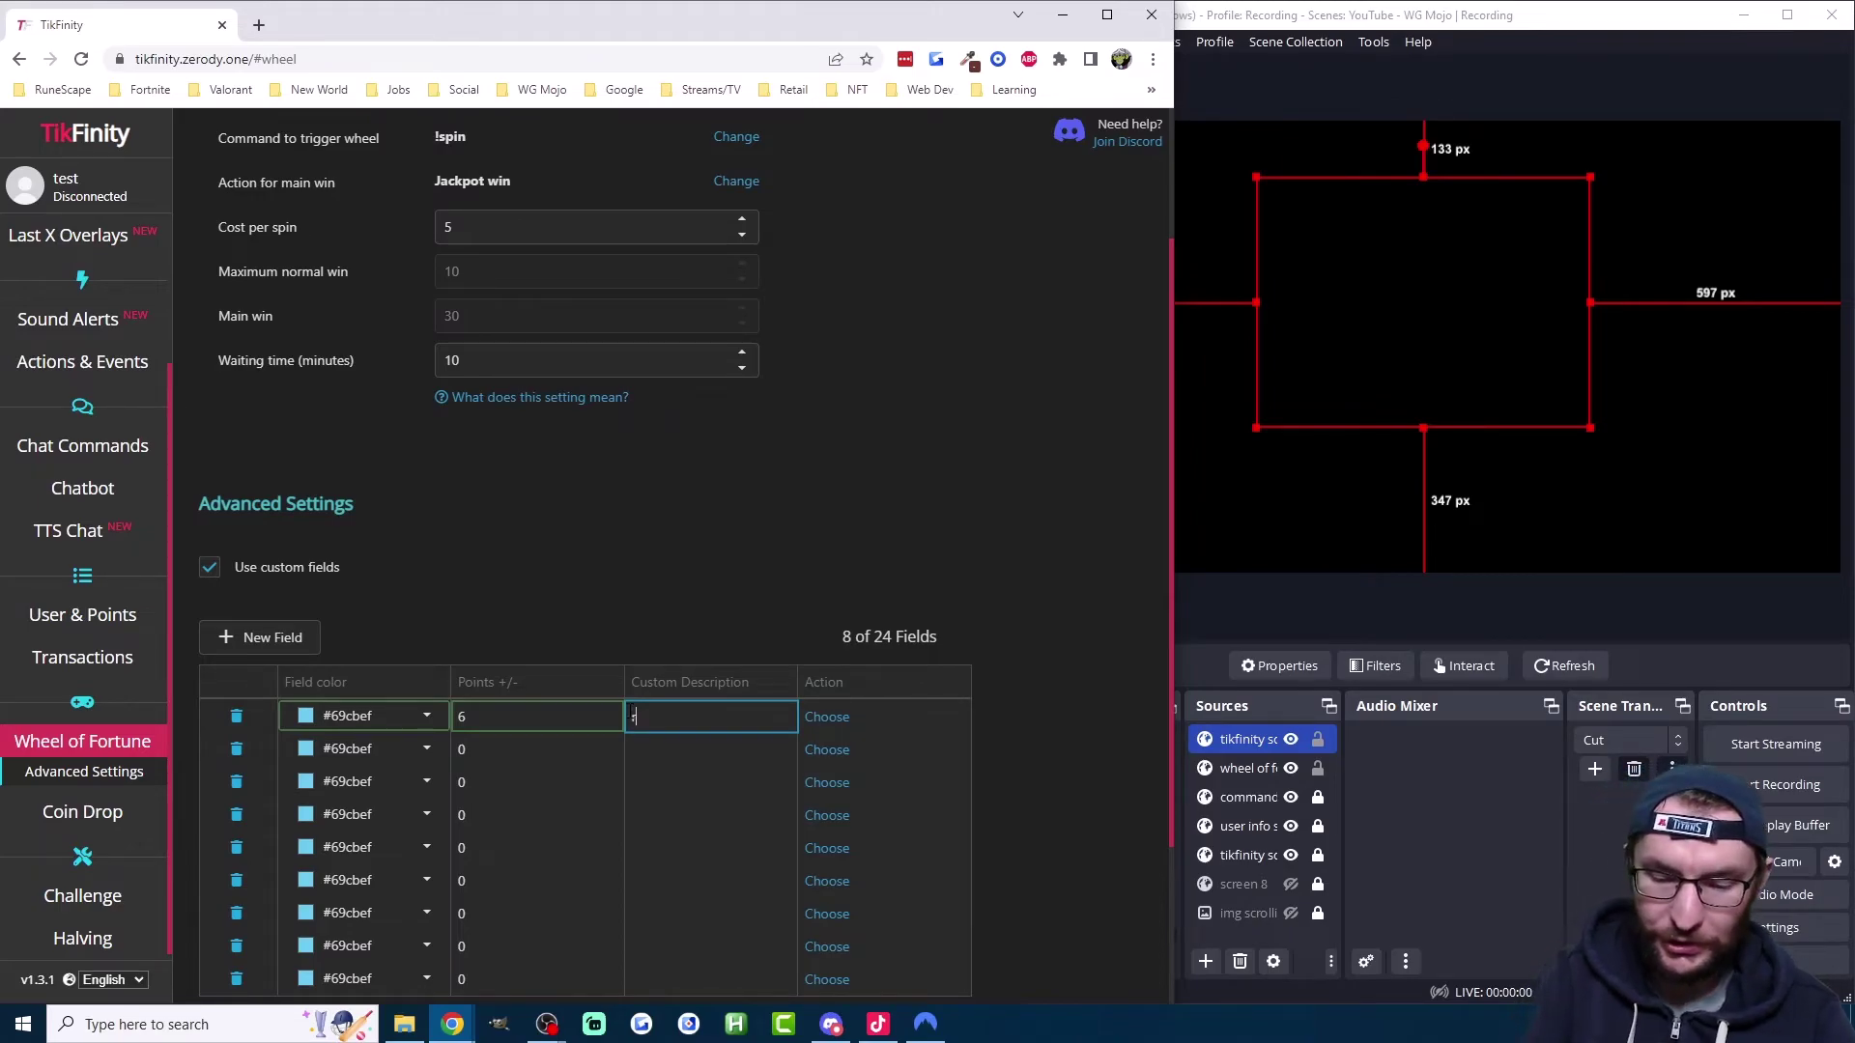
type("rick roll")
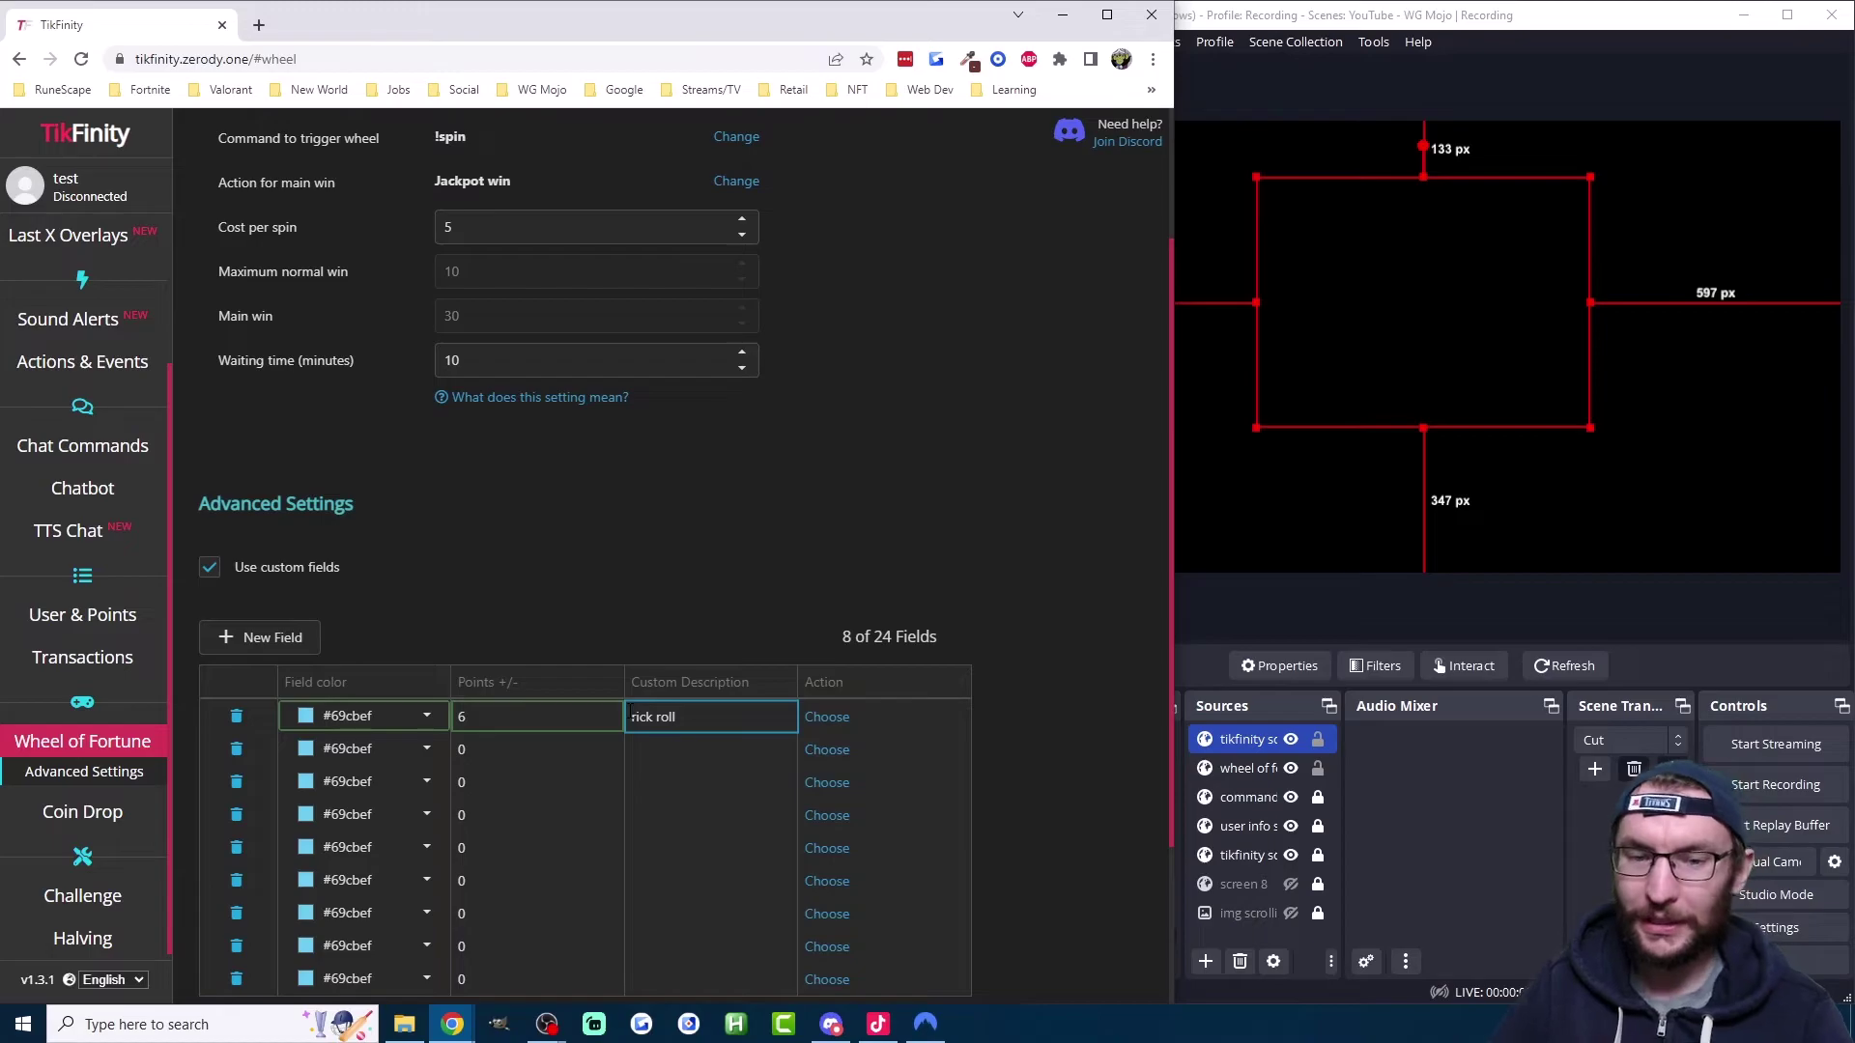
Step: Create a new 'rick ro' action for the first field that plays the Rick Rolled sound
left_click(828, 717)
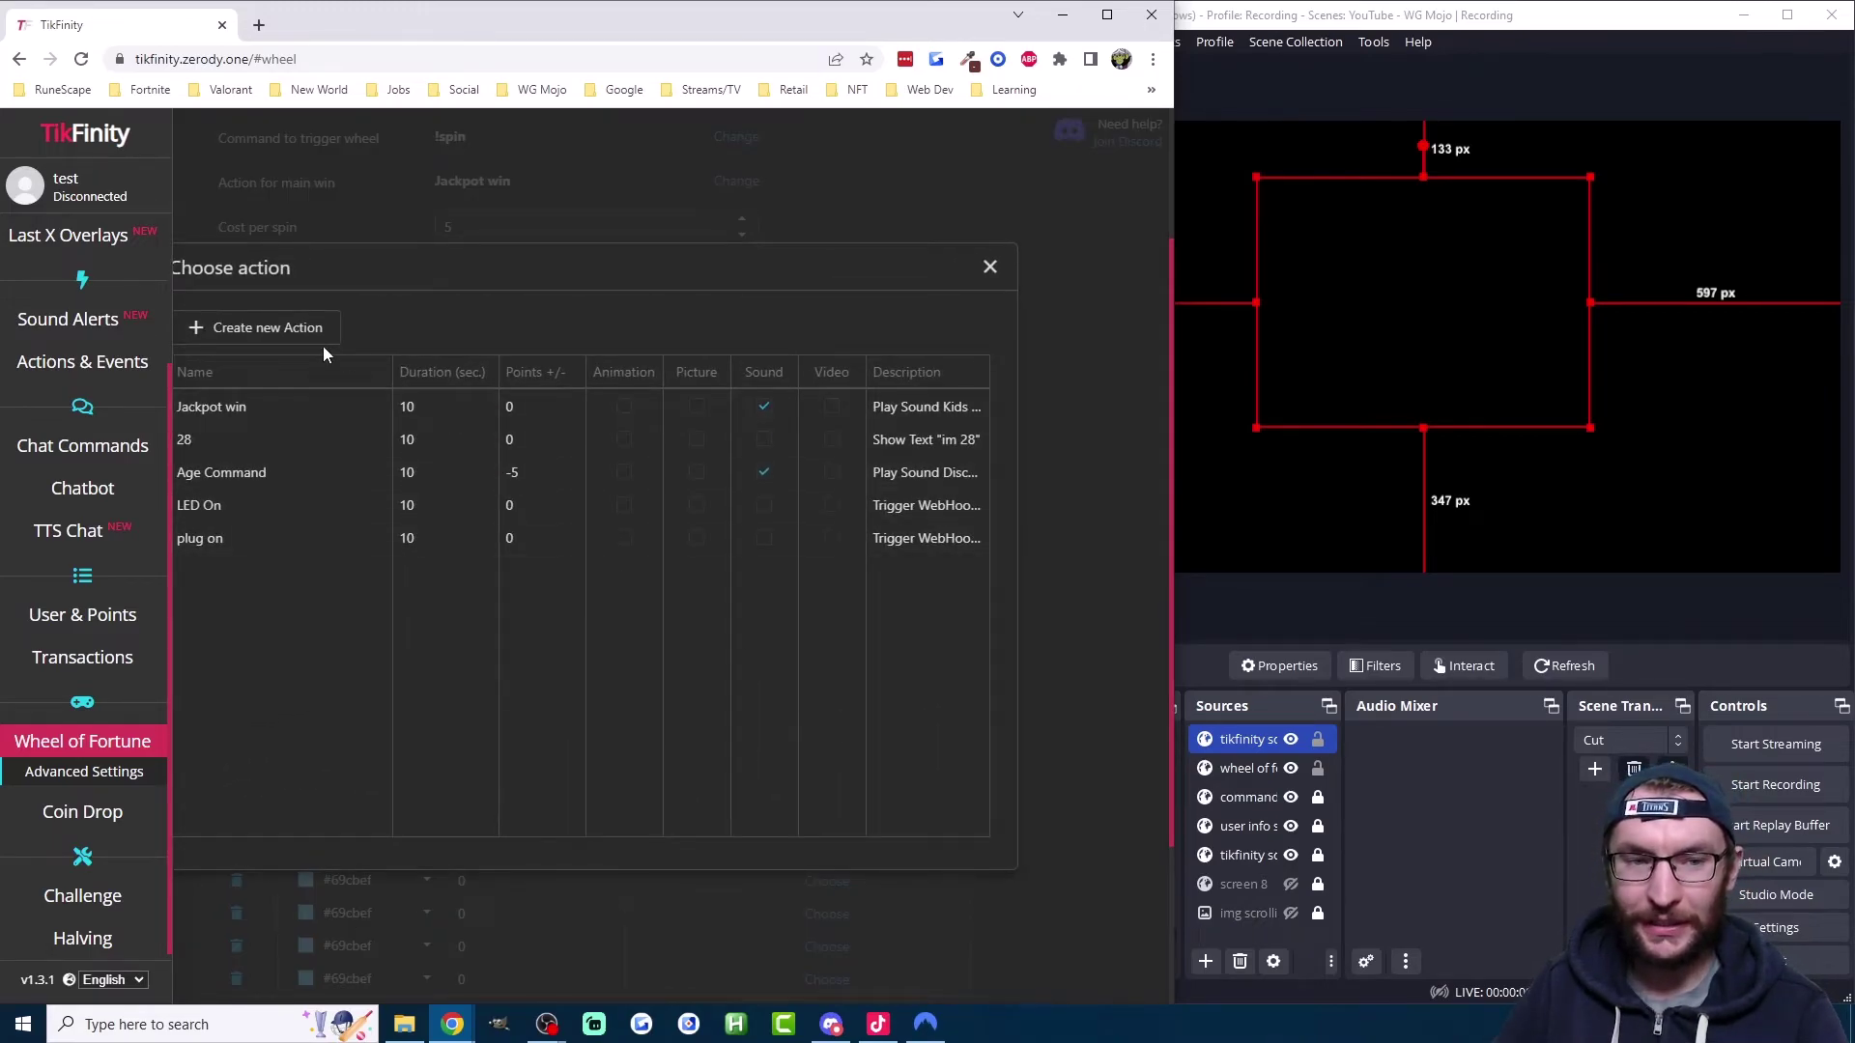
left_click(300, 330)
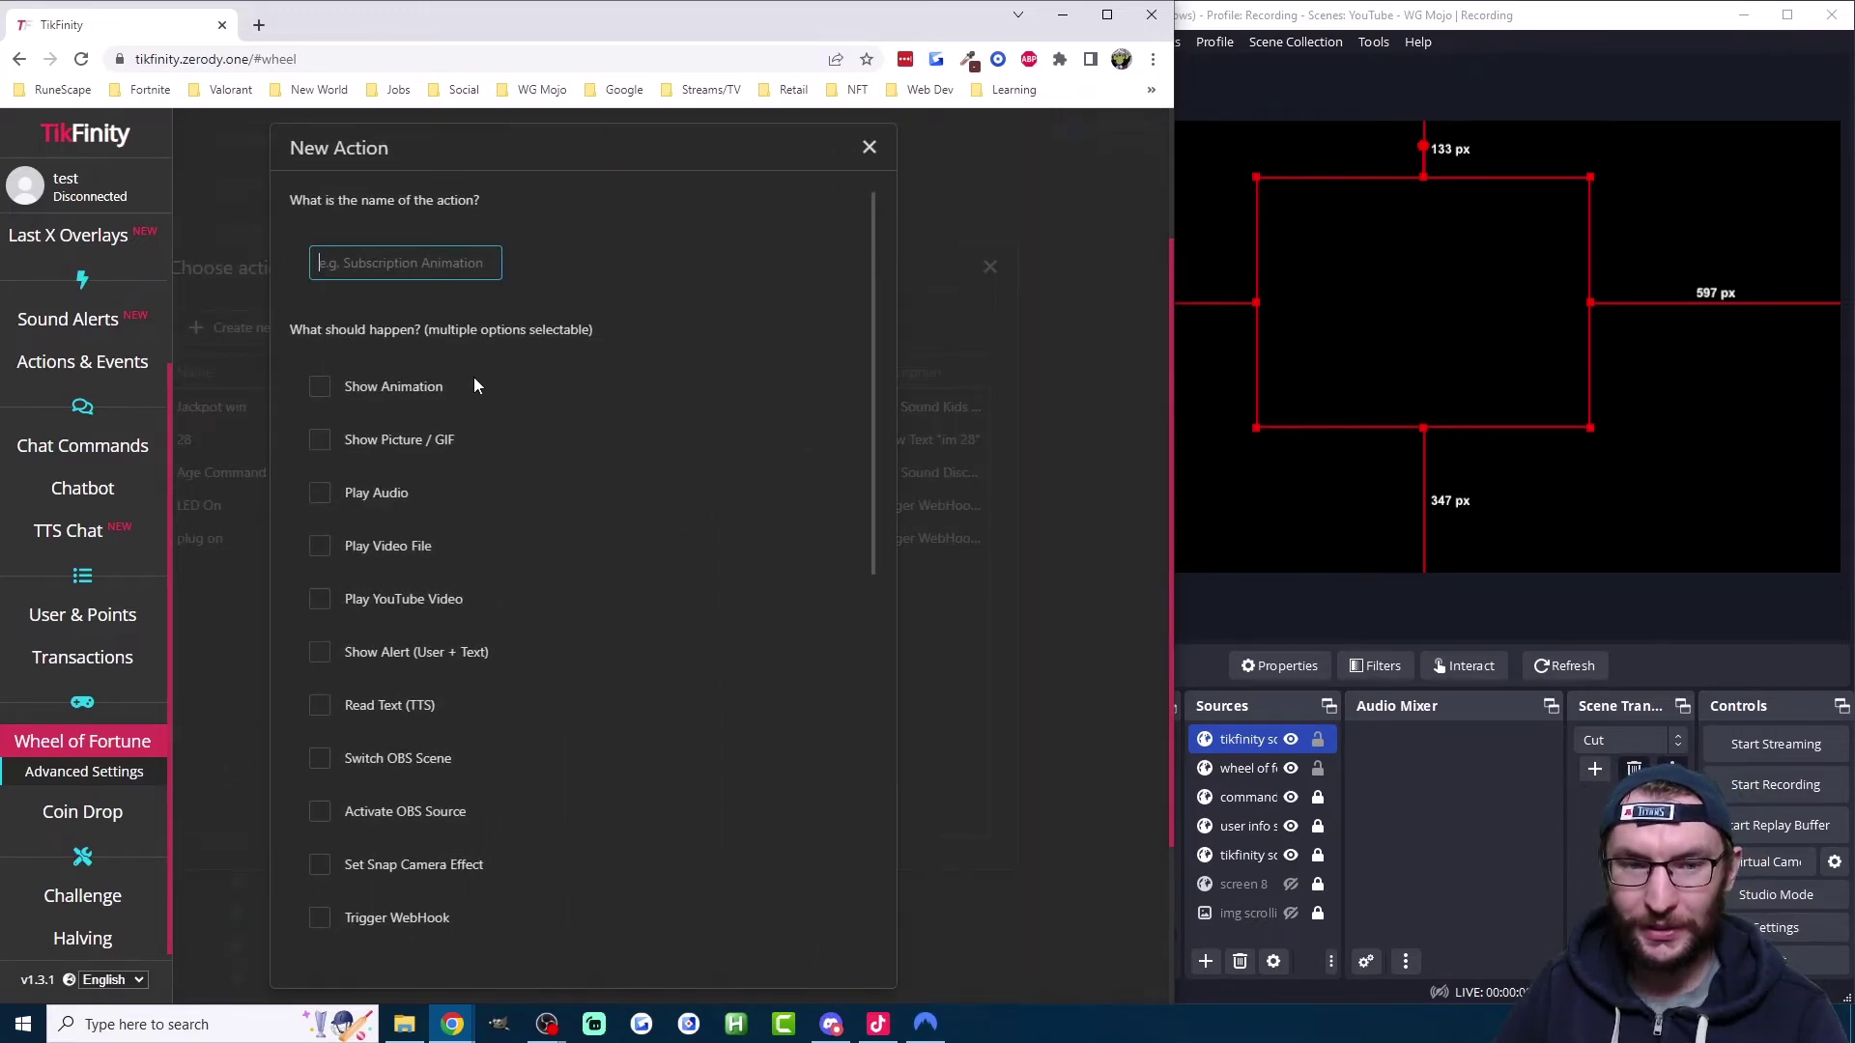
type("rick roll")
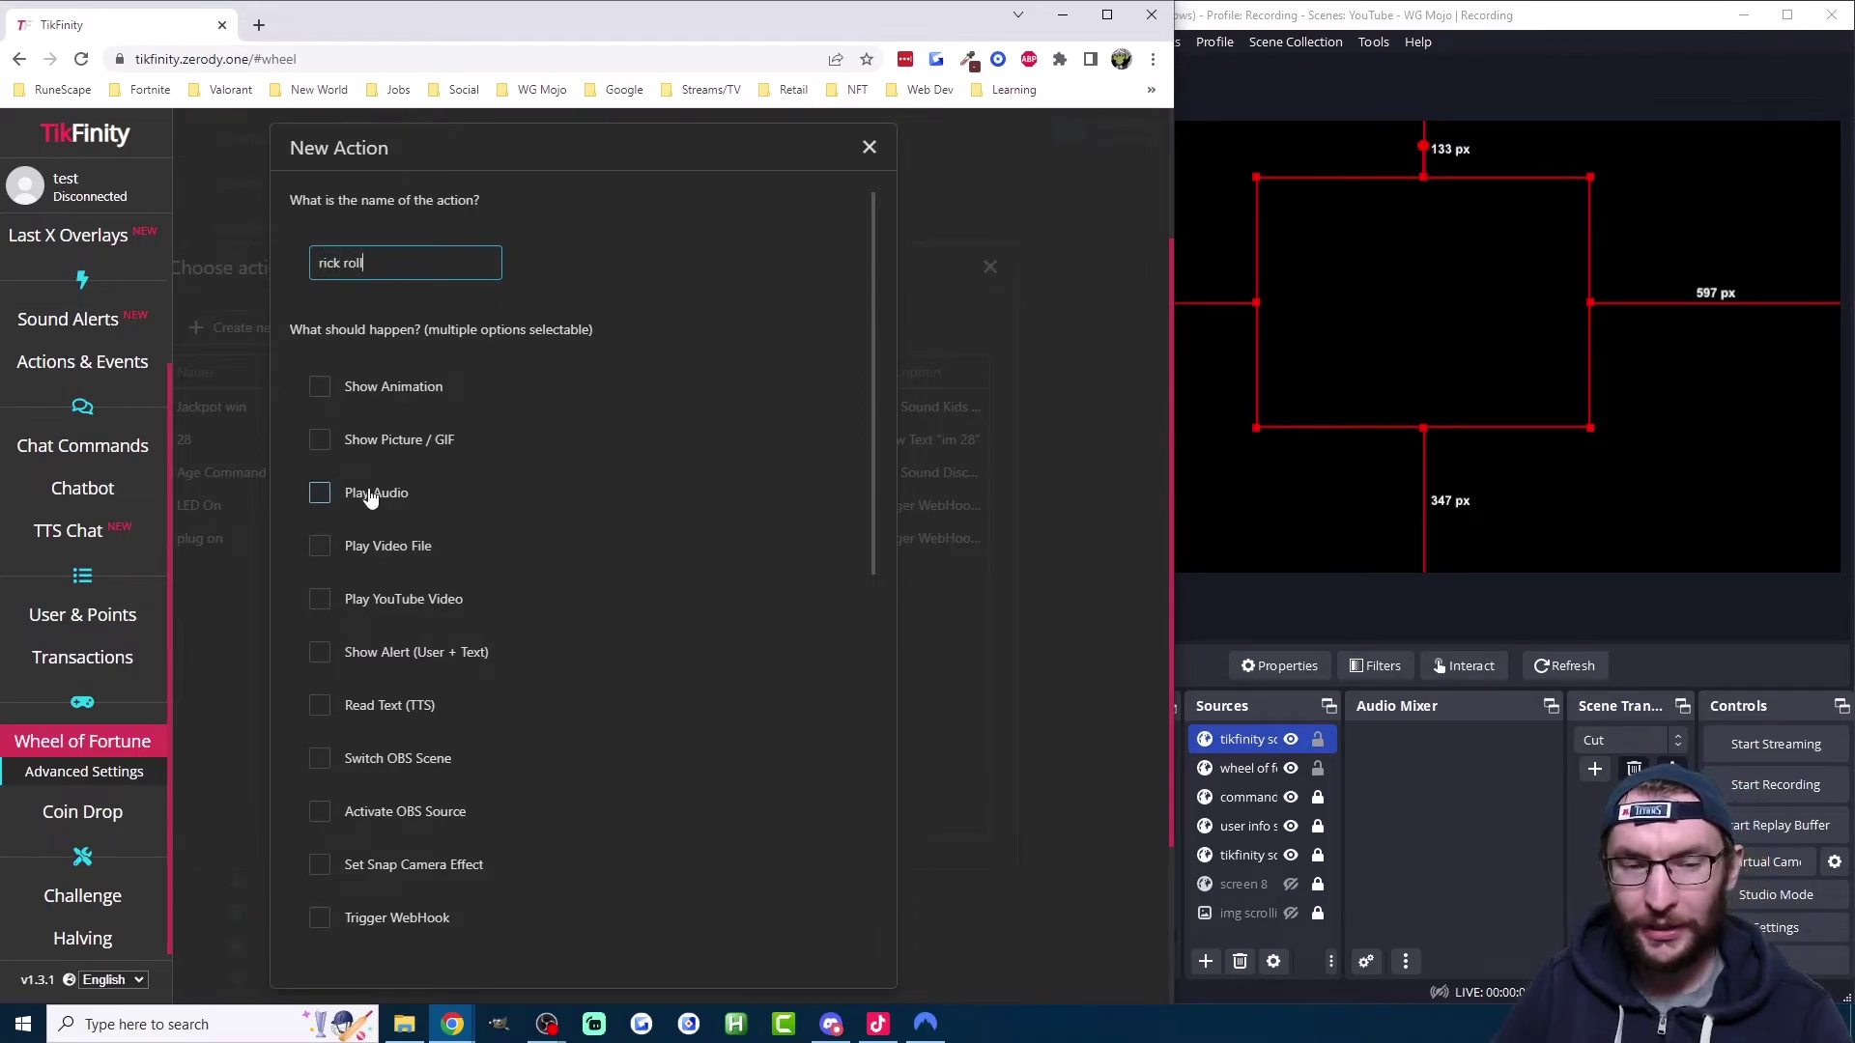
left_click(372, 493)
left_click(619, 497)
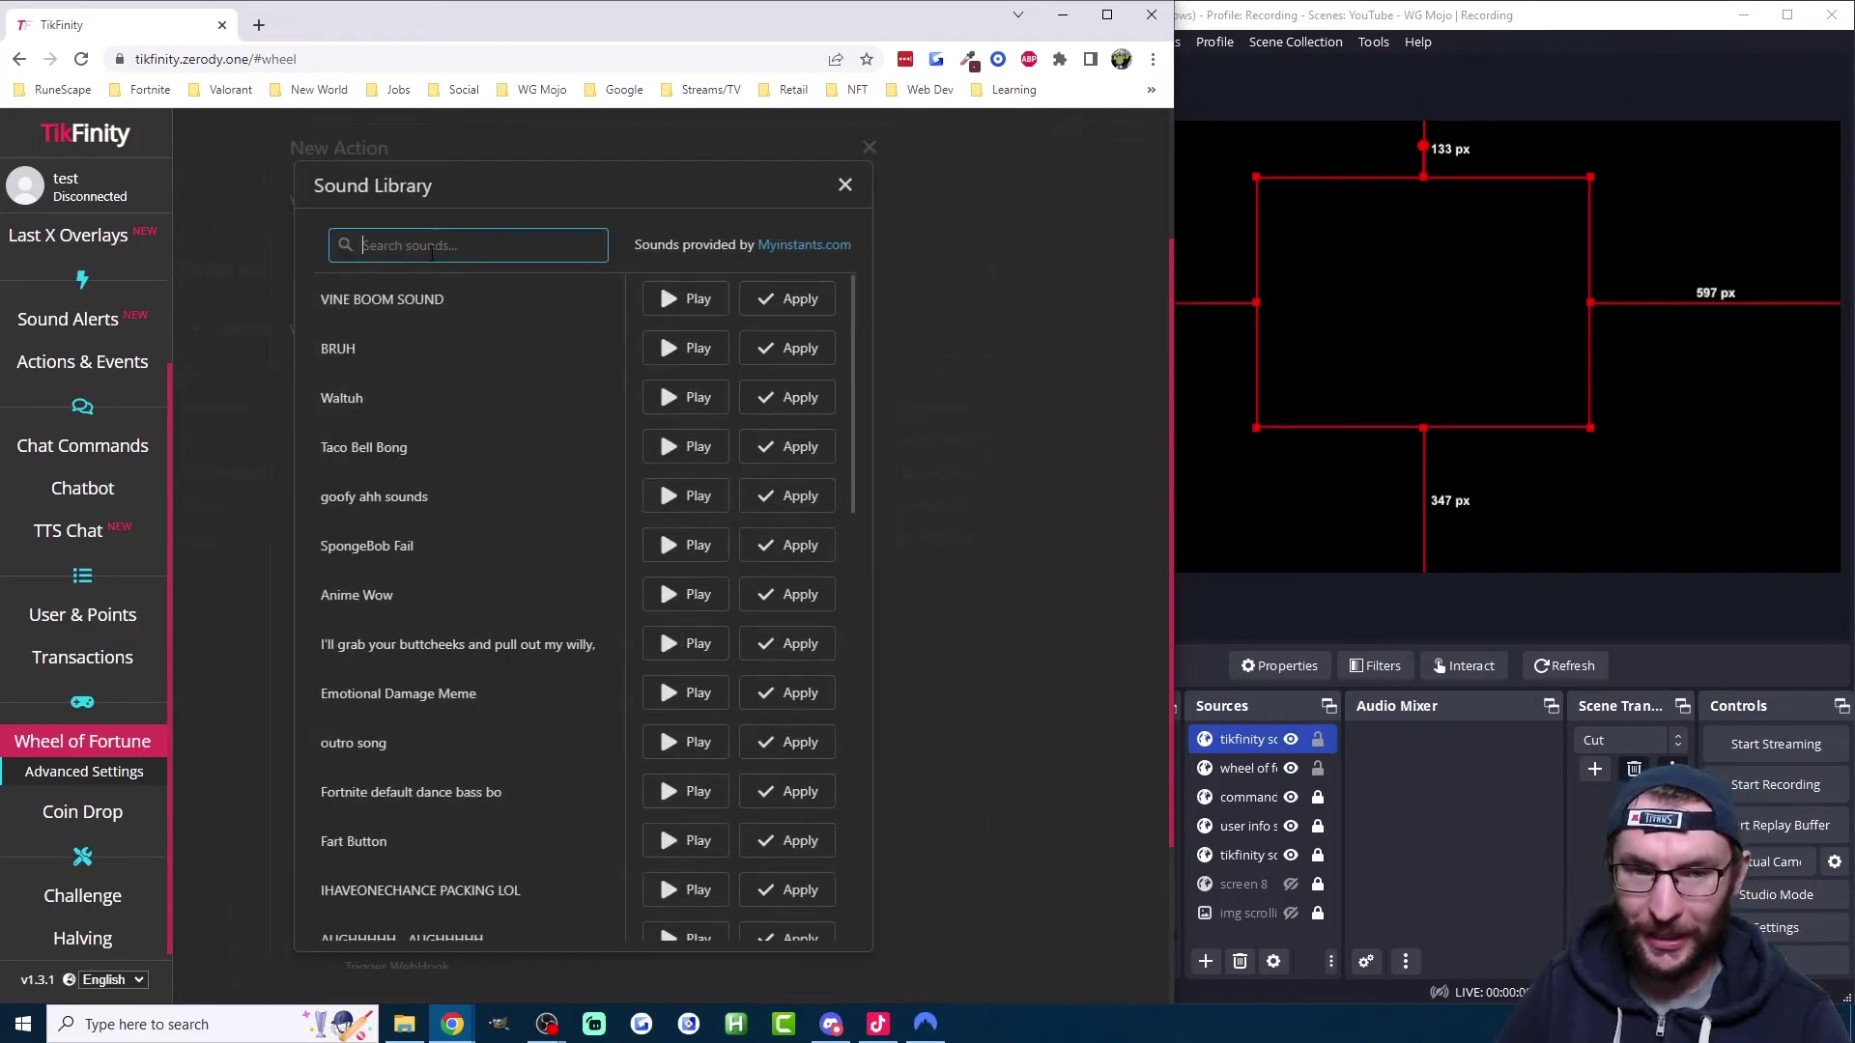
type("rick roll")
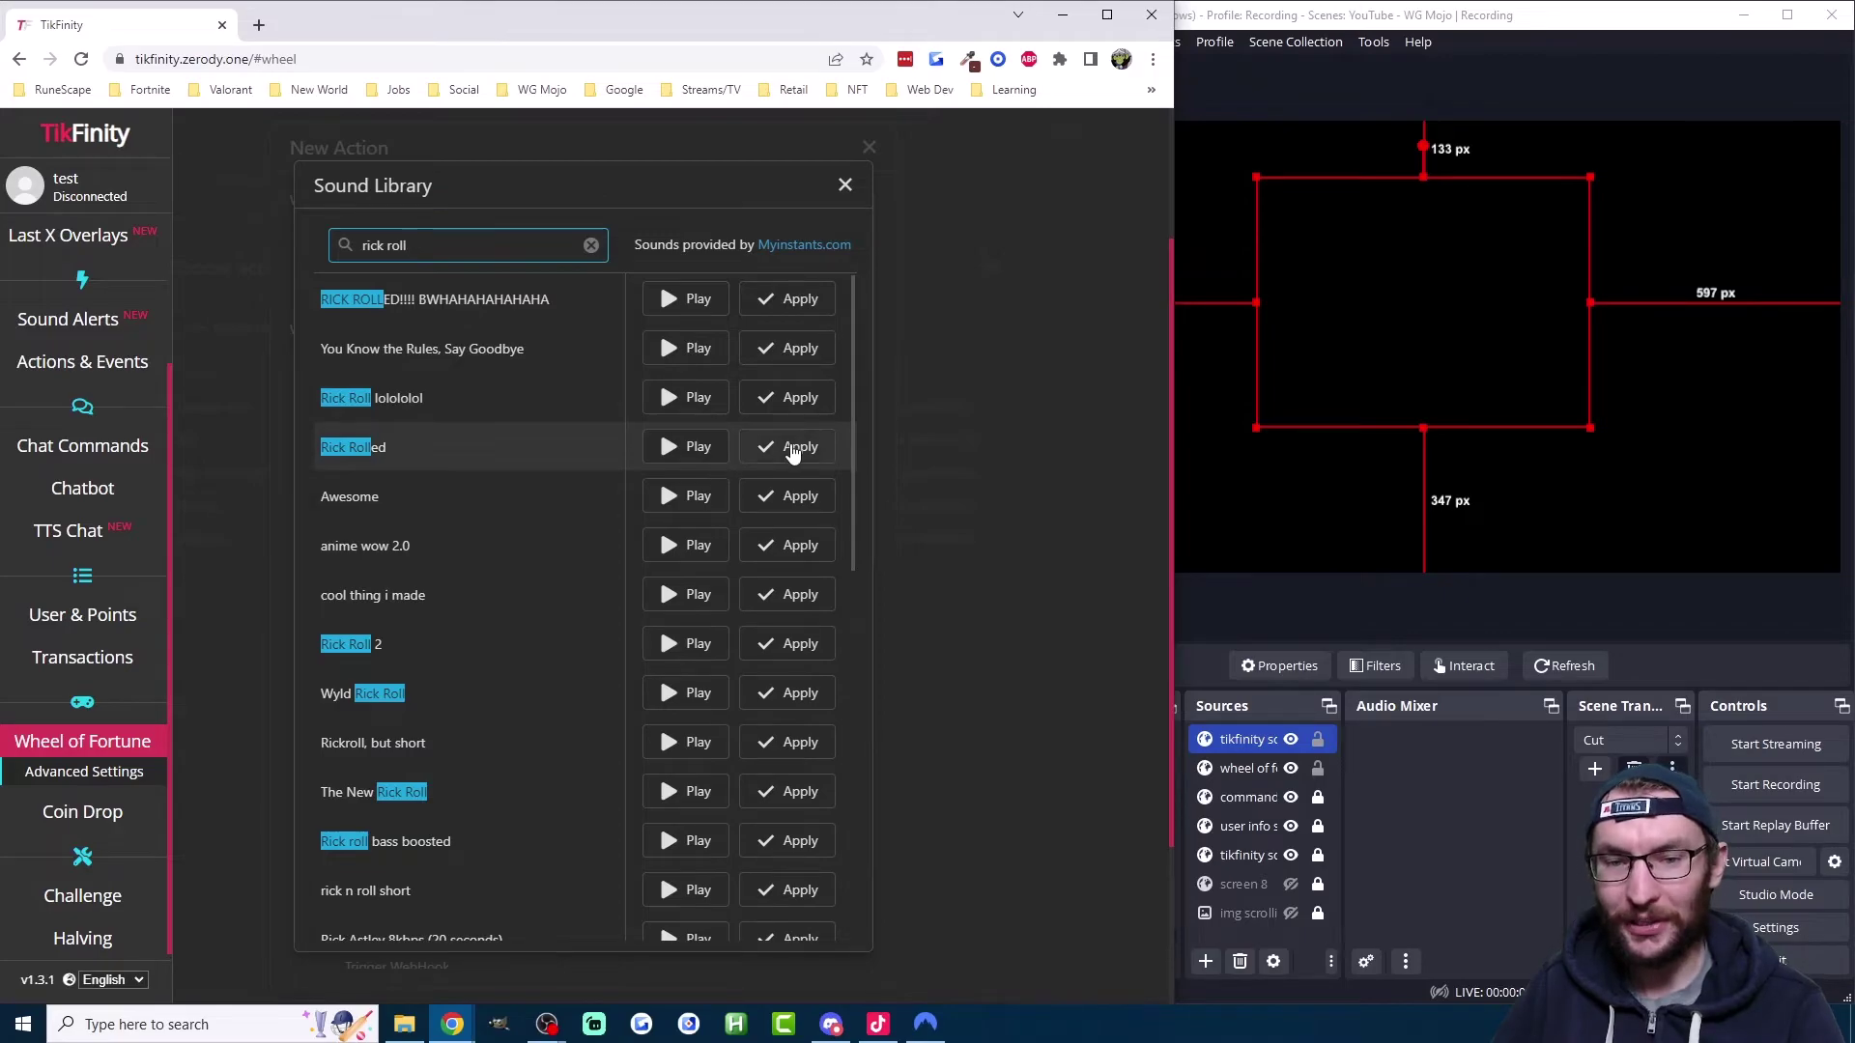
left_click(791, 446)
Step: Keep the action on overlay Screen 1 and save it
scroll(723, 506, "down", 6)
scroll(564, 578, "down", 3)
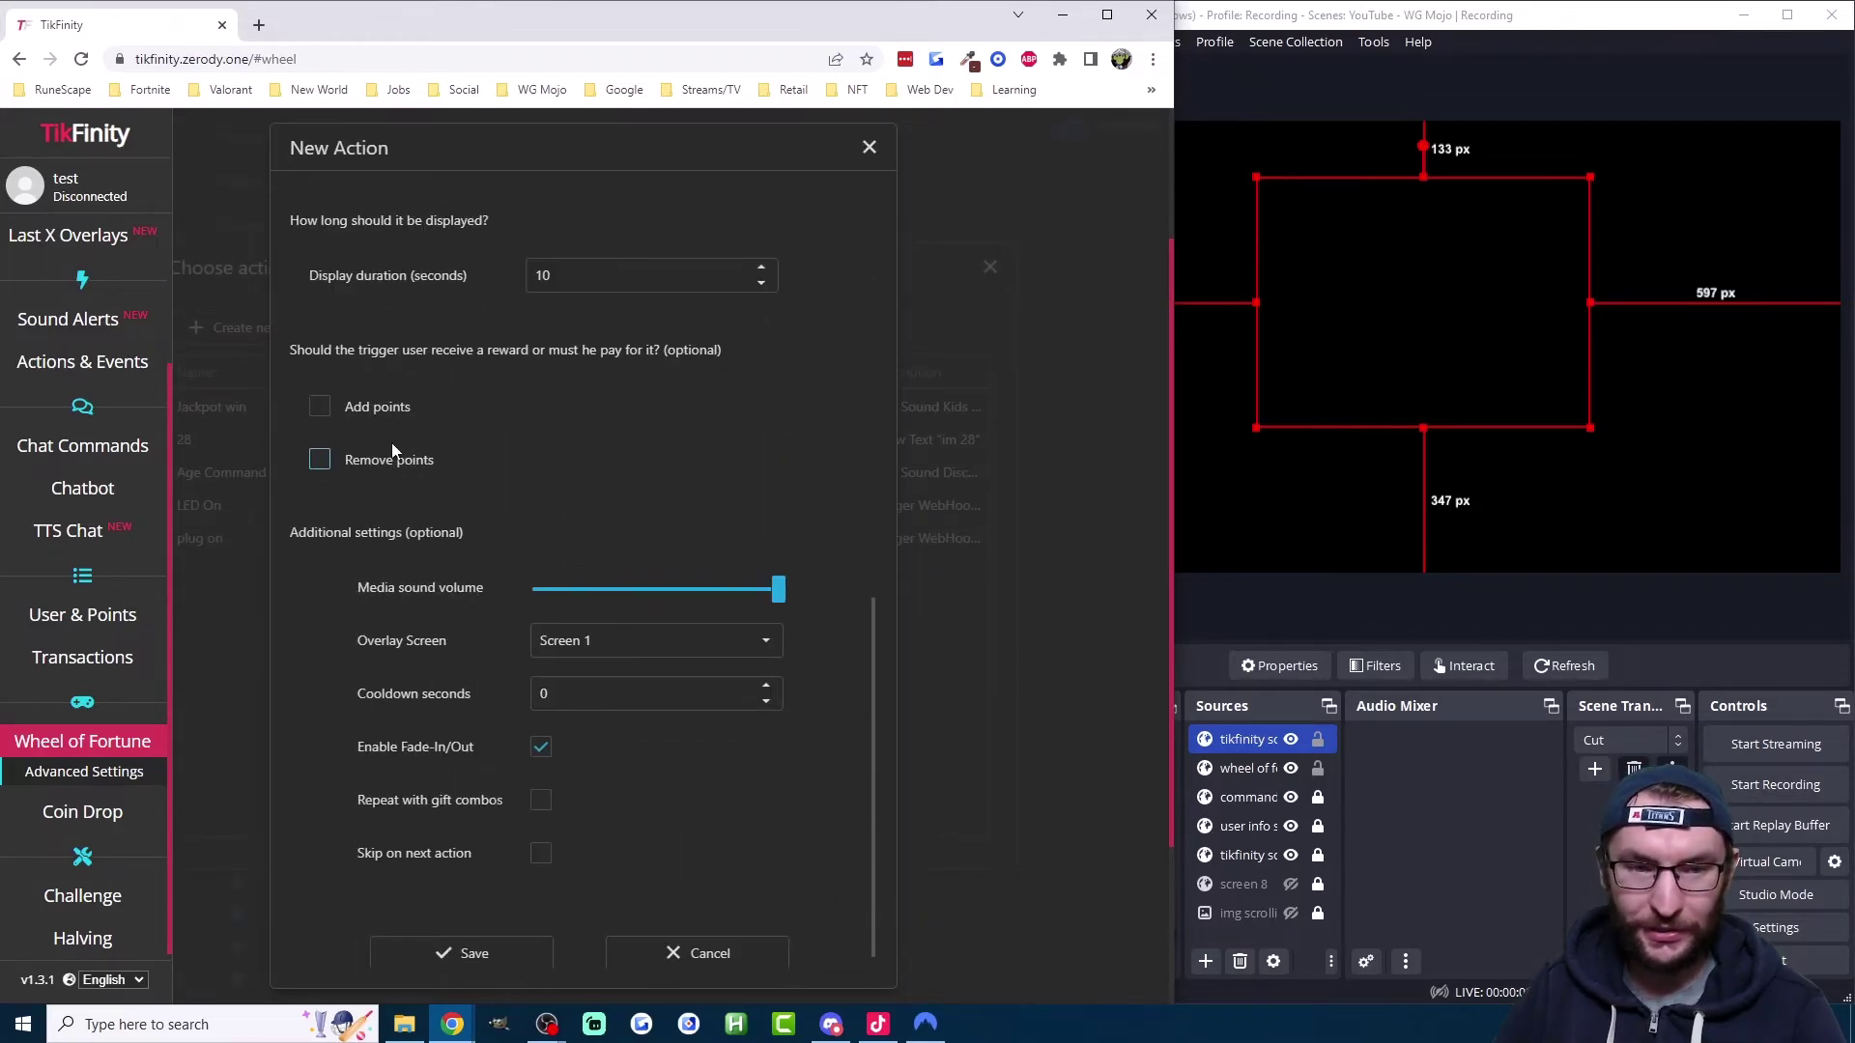
scroll(553, 413, "up", 1)
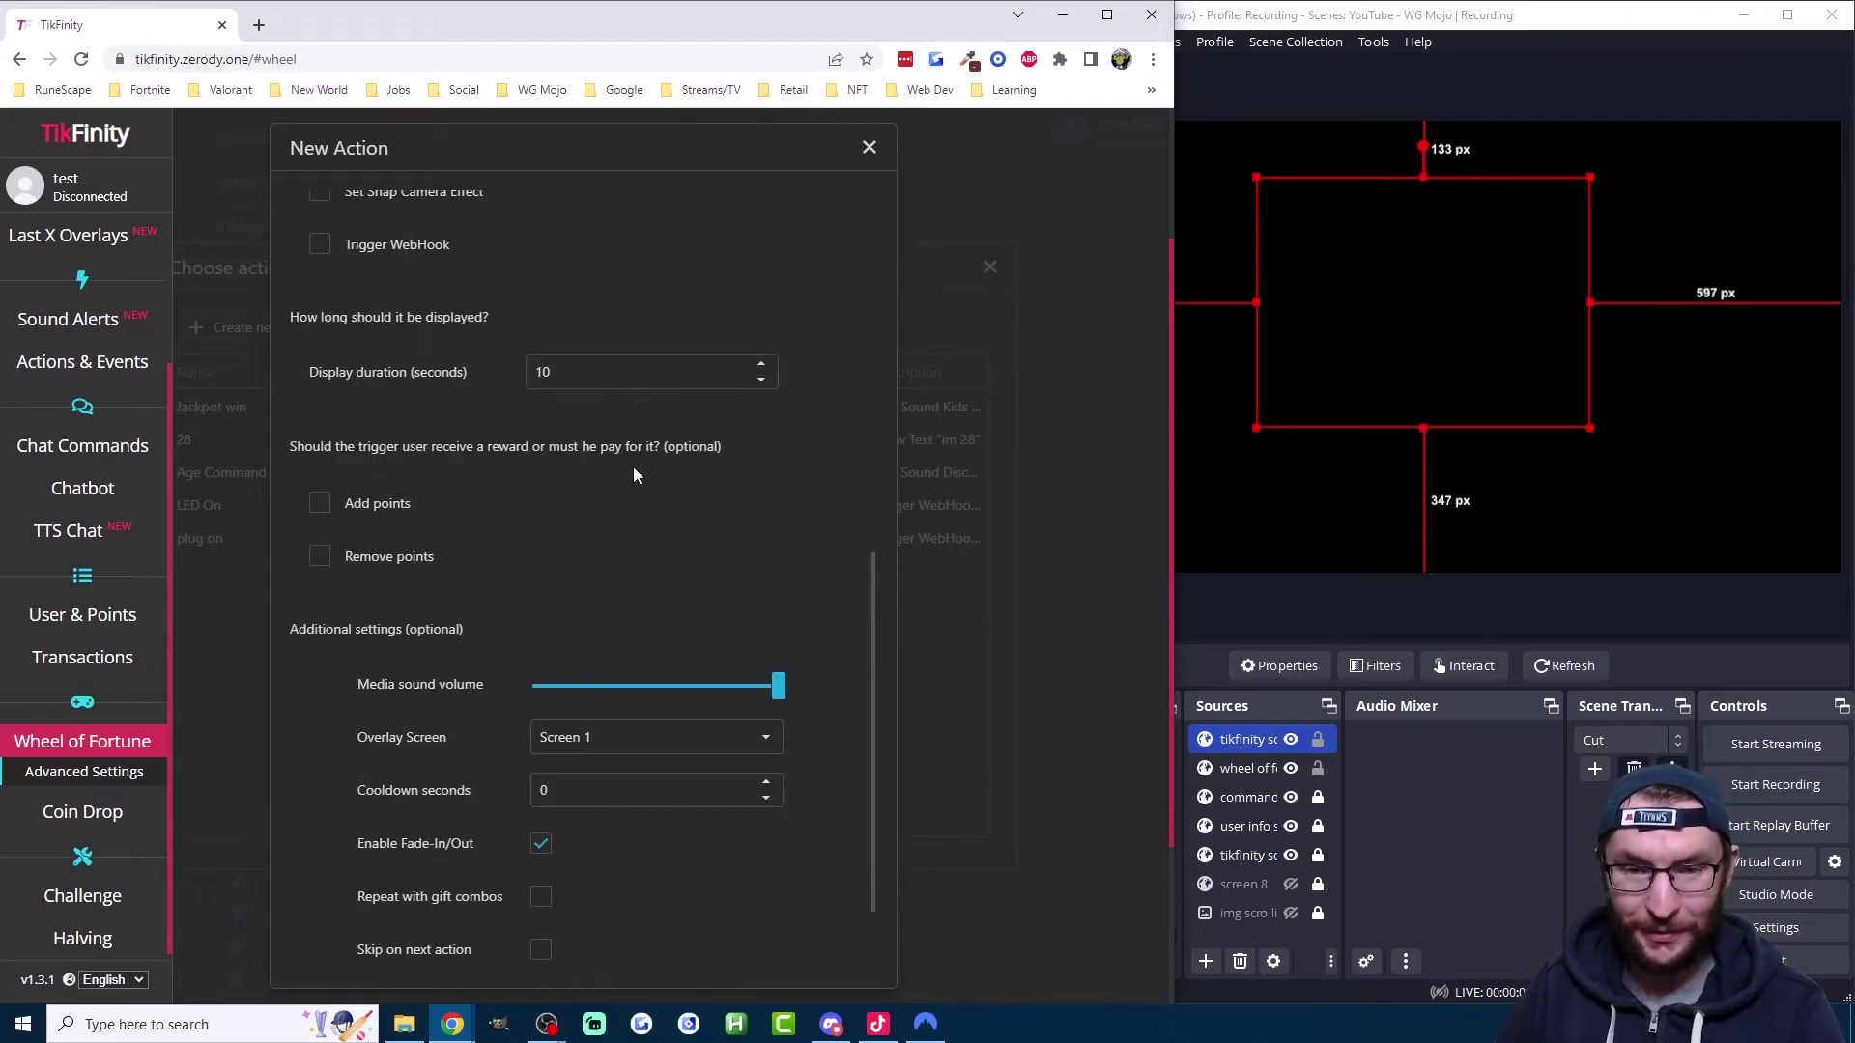
scroll(645, 475, "down", 1)
left_click(657, 624)
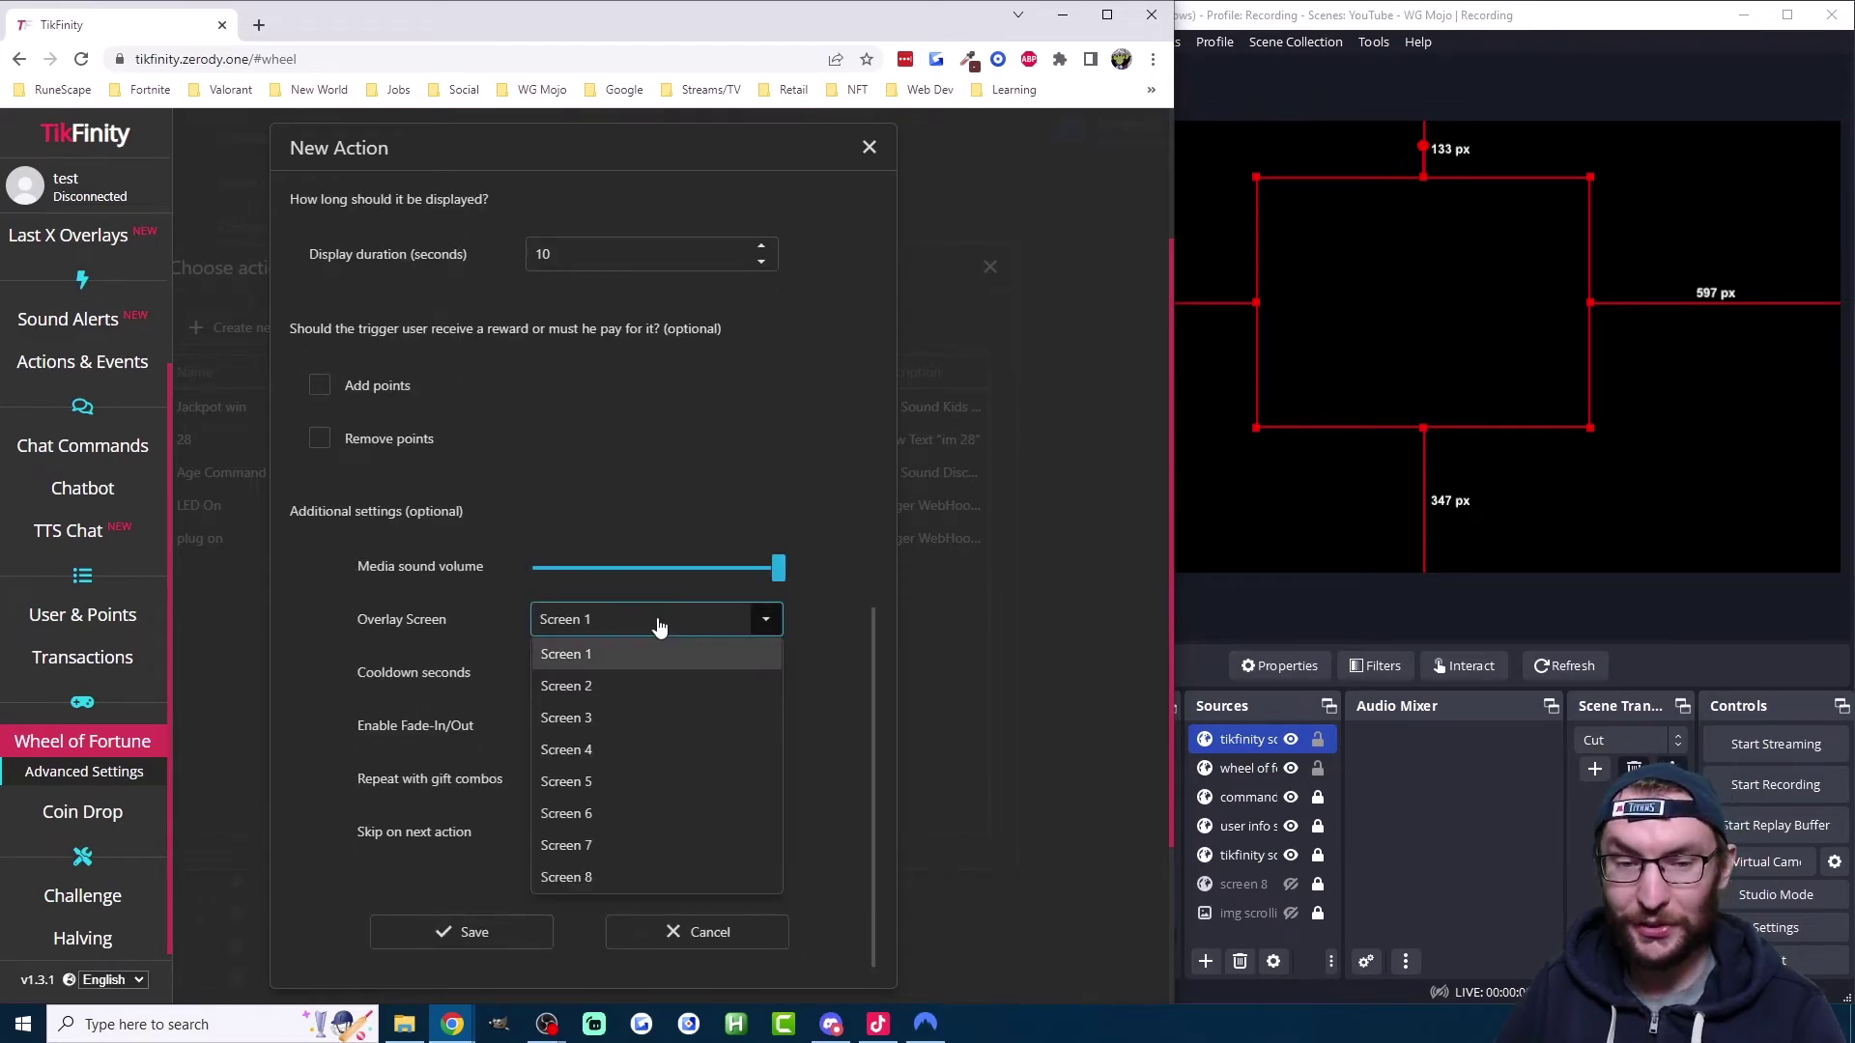
left_click(838, 641)
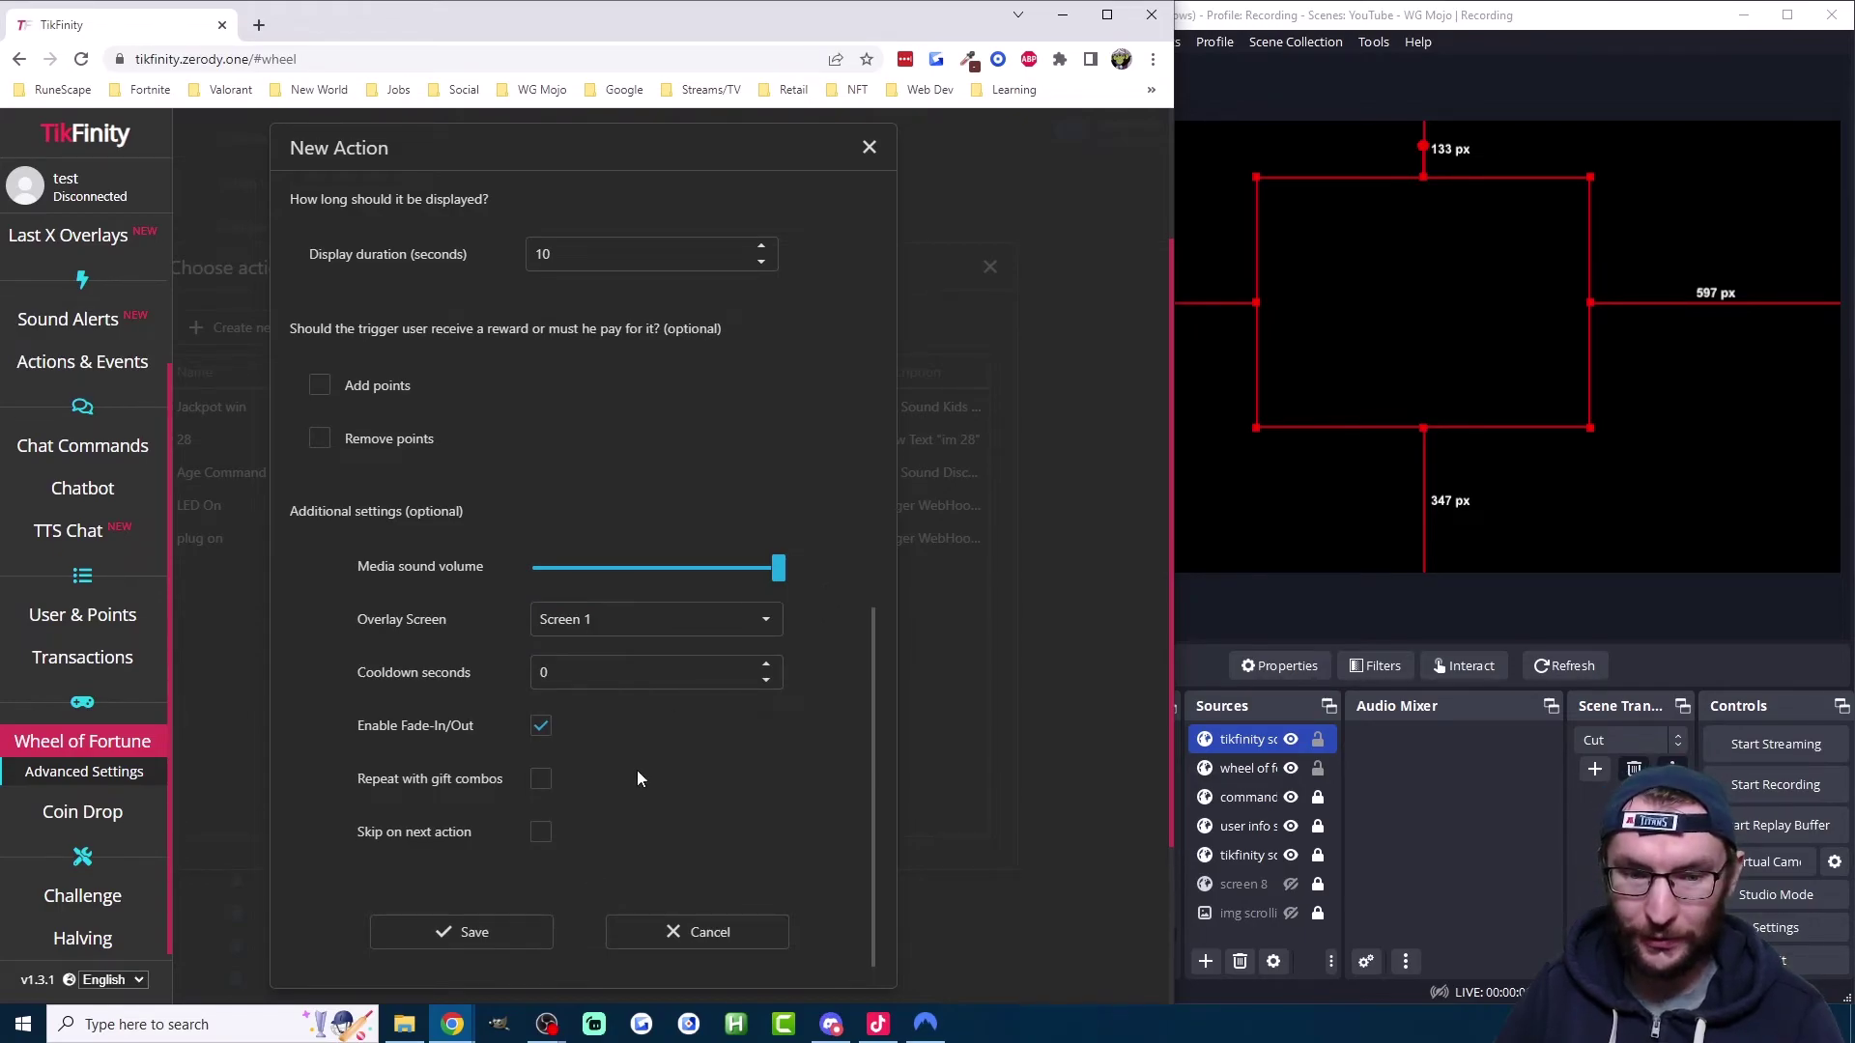
left_click(499, 929)
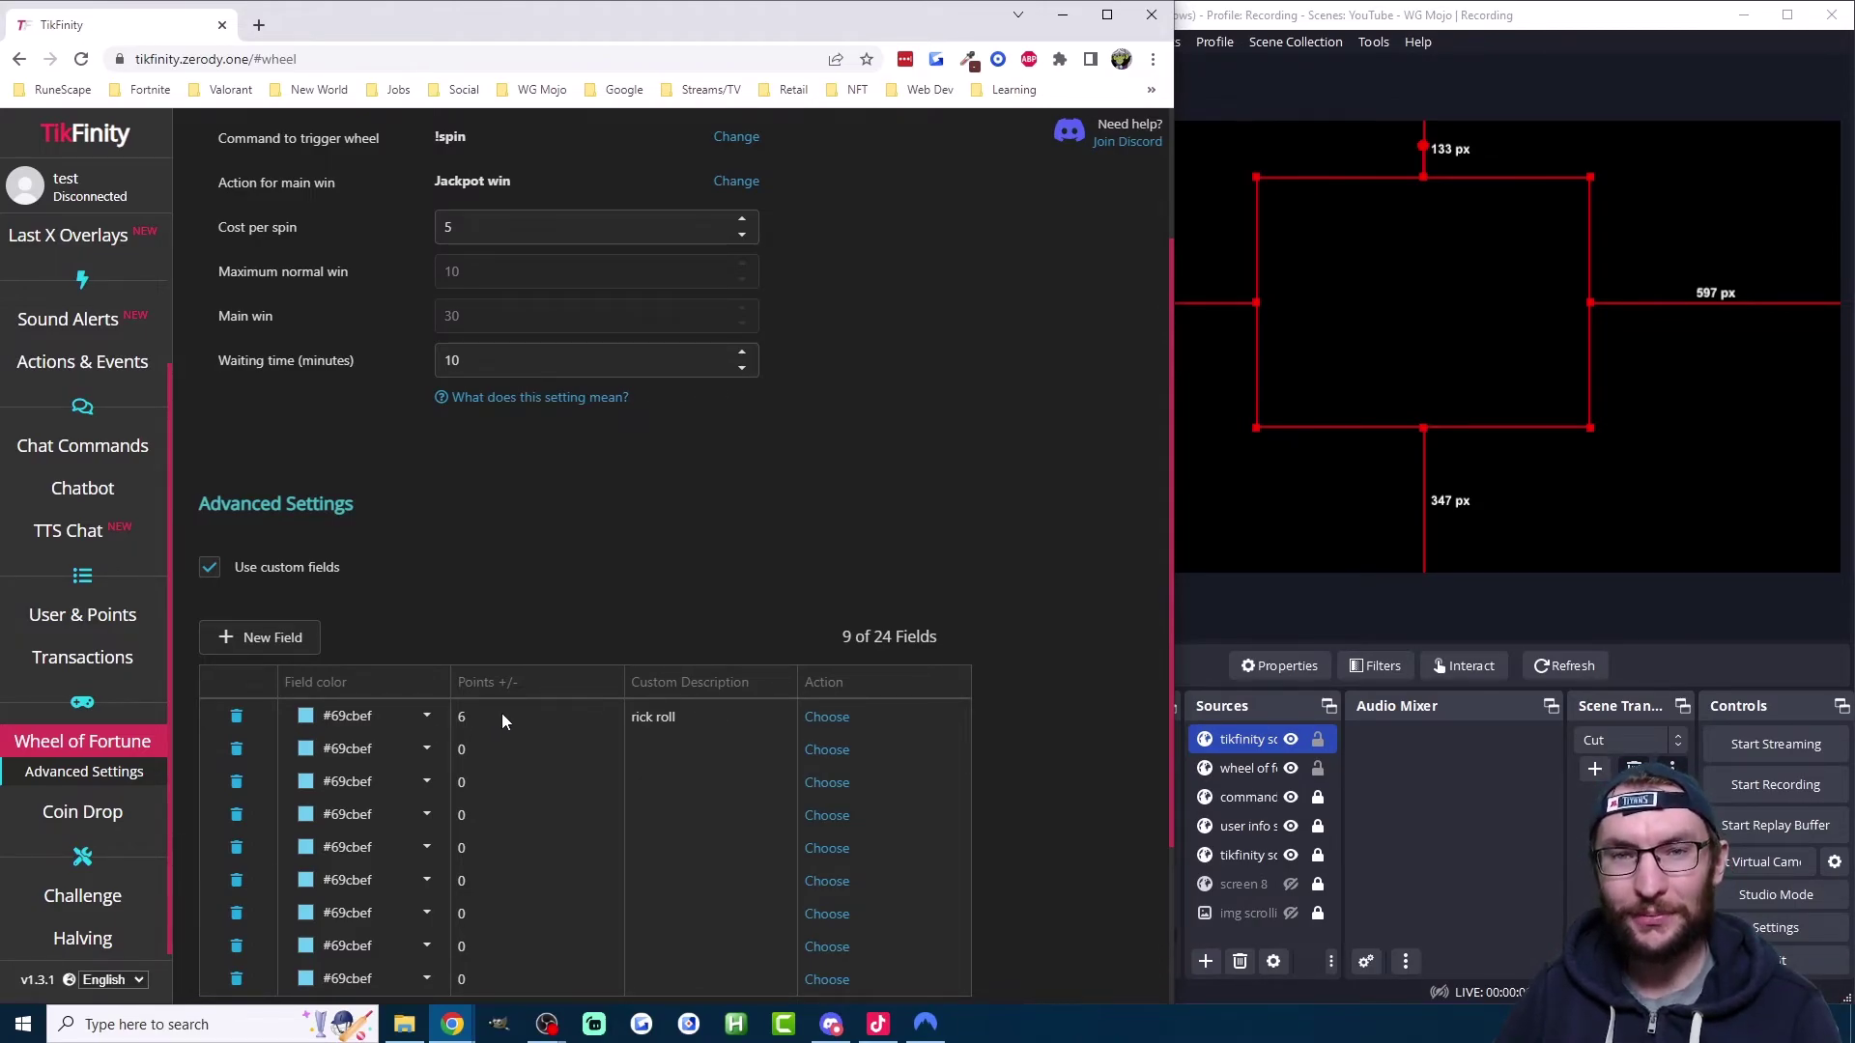
Step: Add four more custom fields, bringing the wheel to 13 fields
scroll(675, 434, "down", 2)
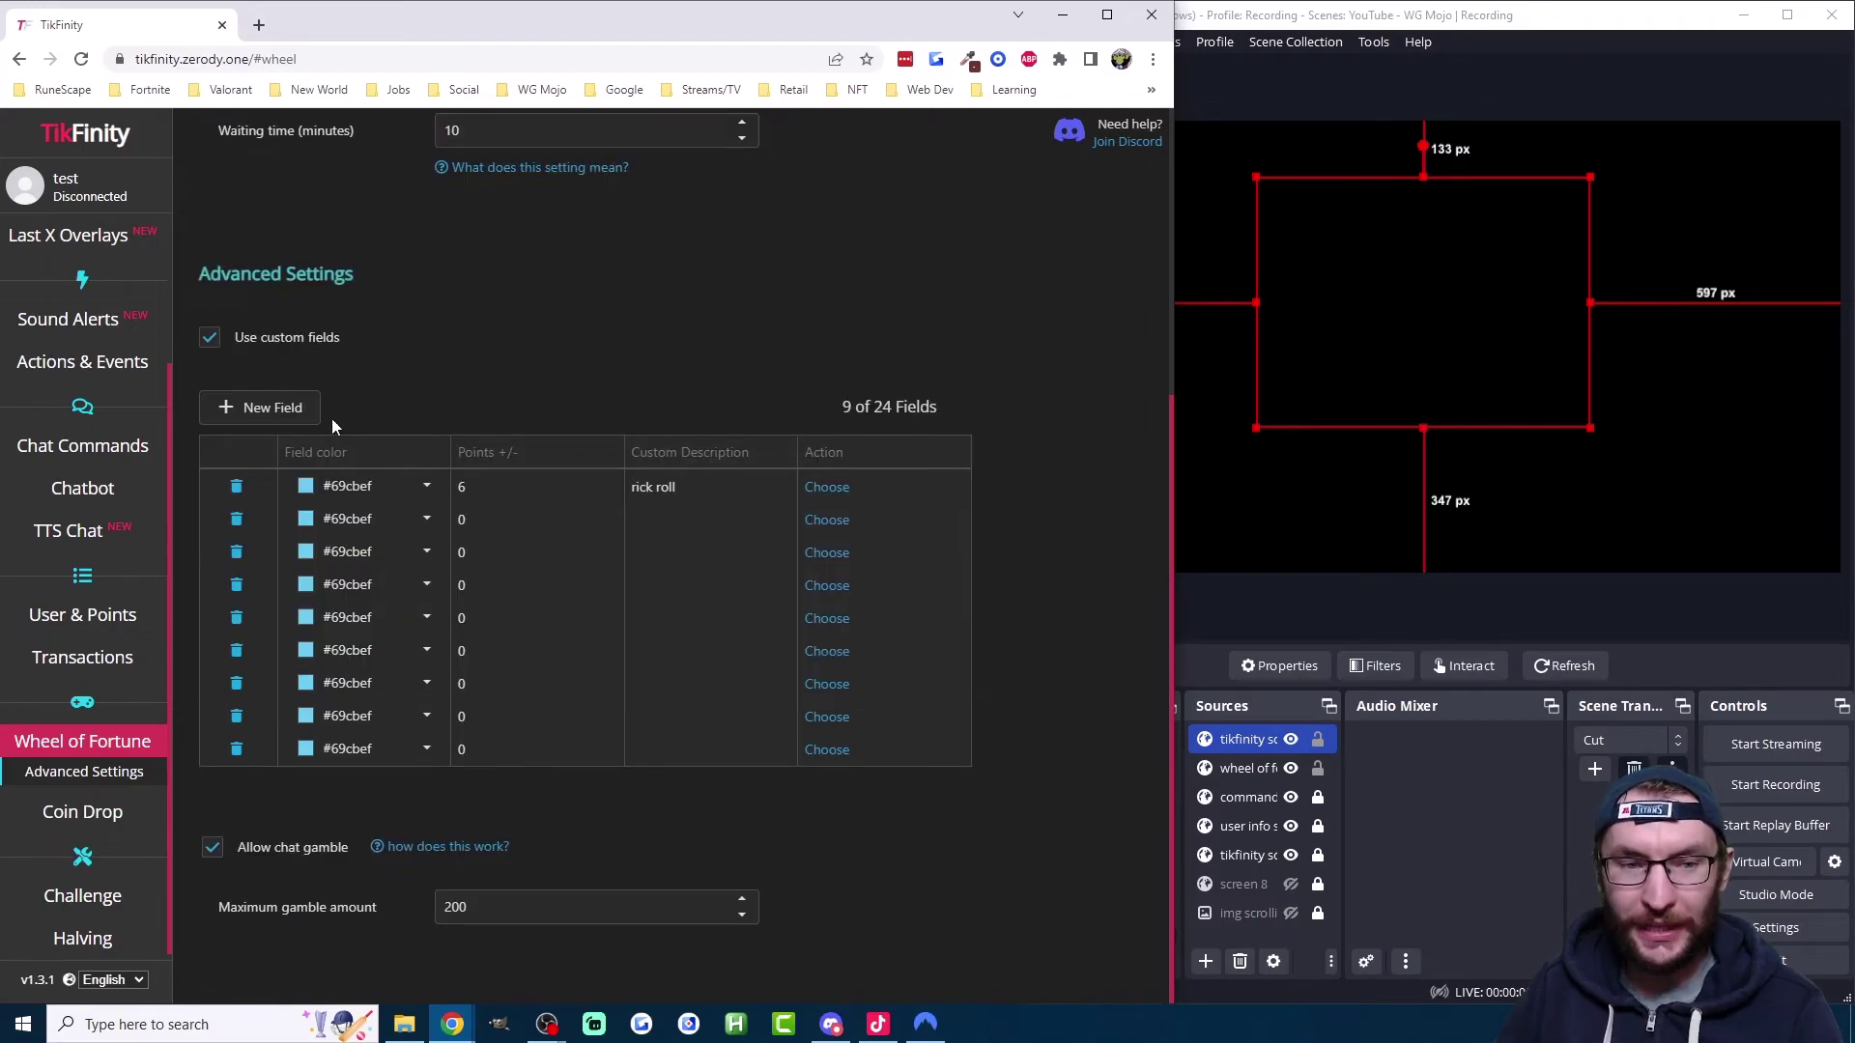
left_click(285, 410)
left_click(285, 410)
left_click(285, 409)
left_click(285, 410)
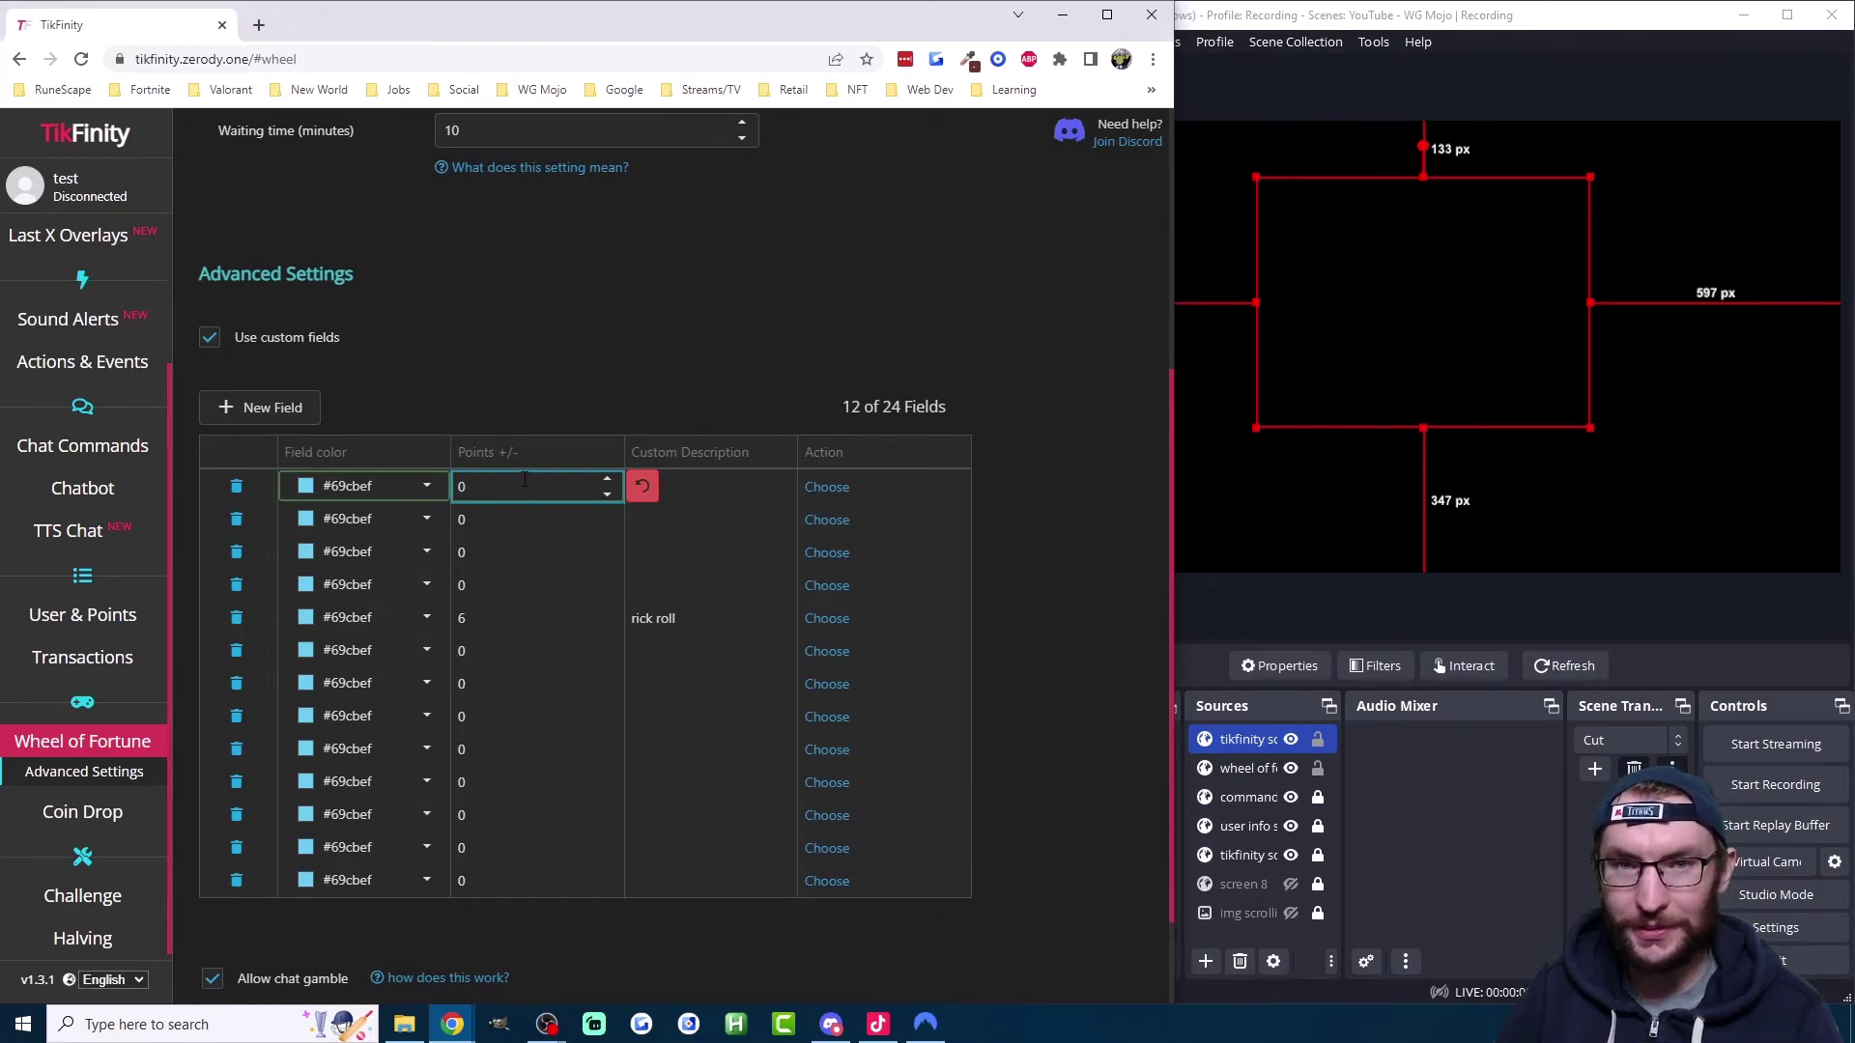
left_click(1030, 583)
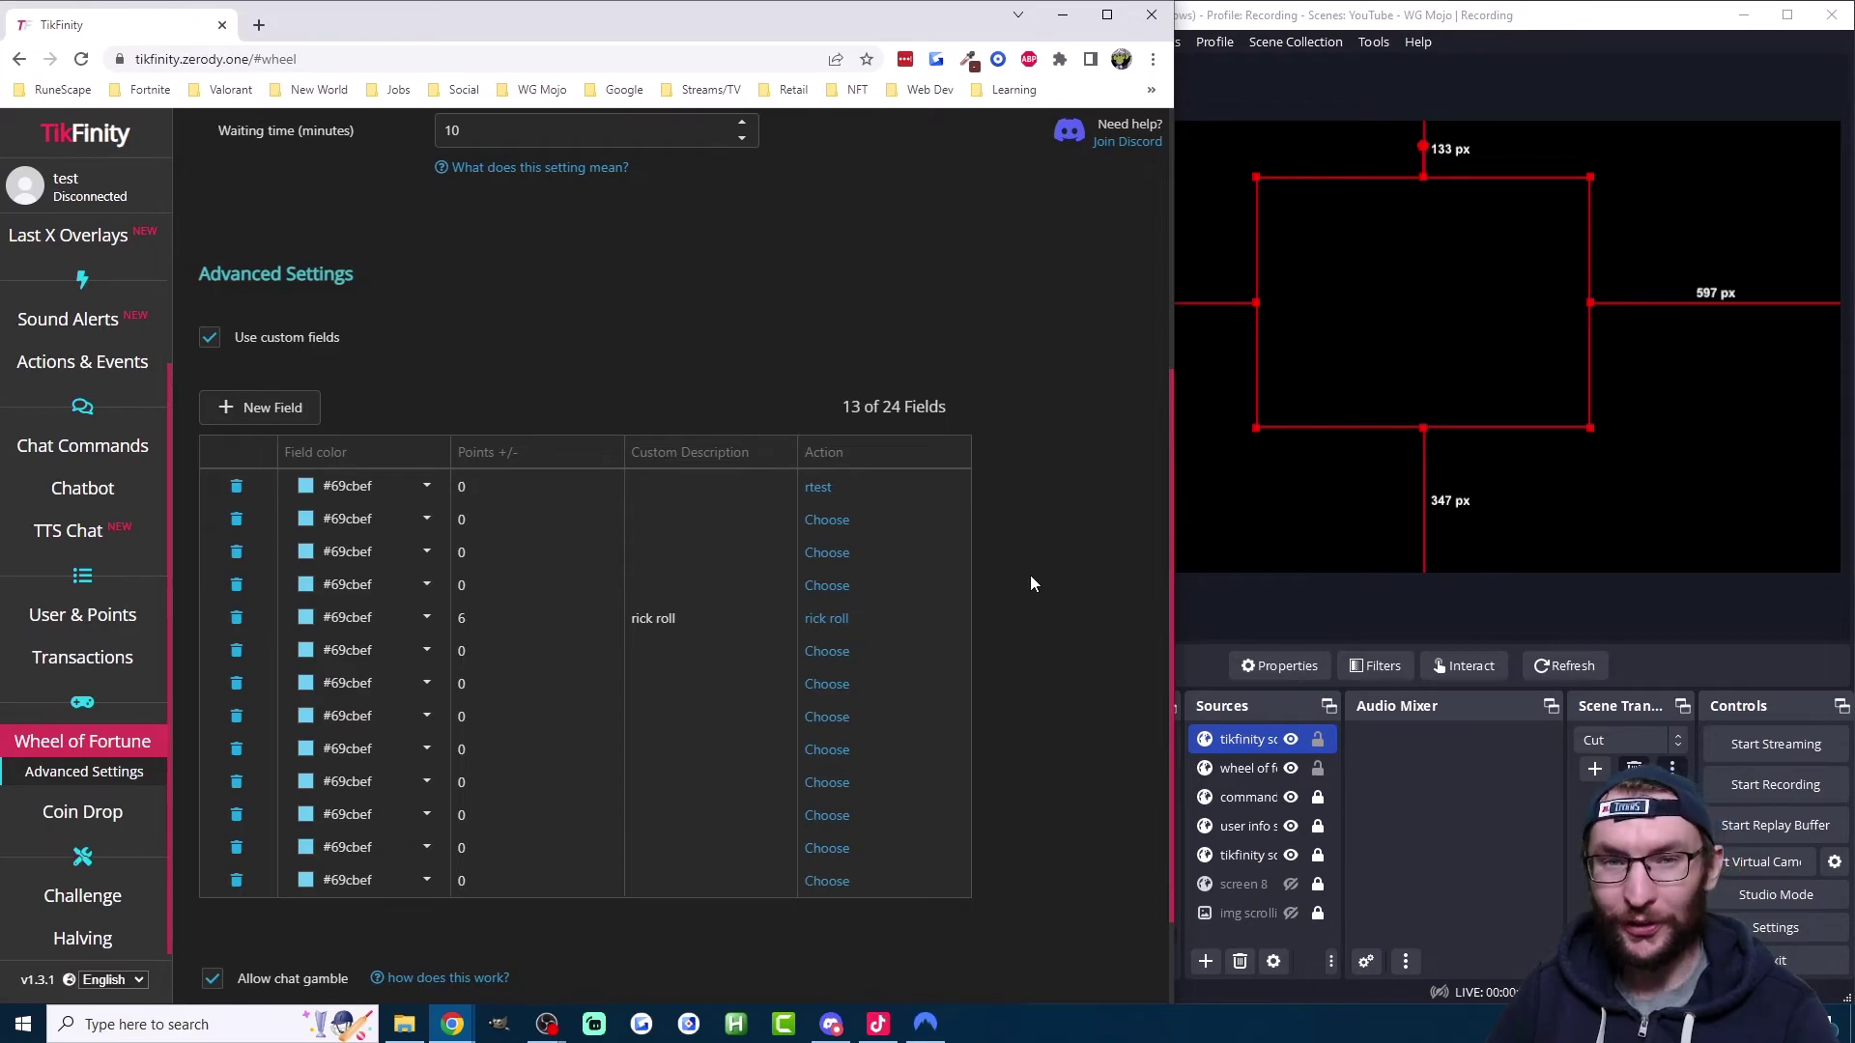
left_click(85, 812)
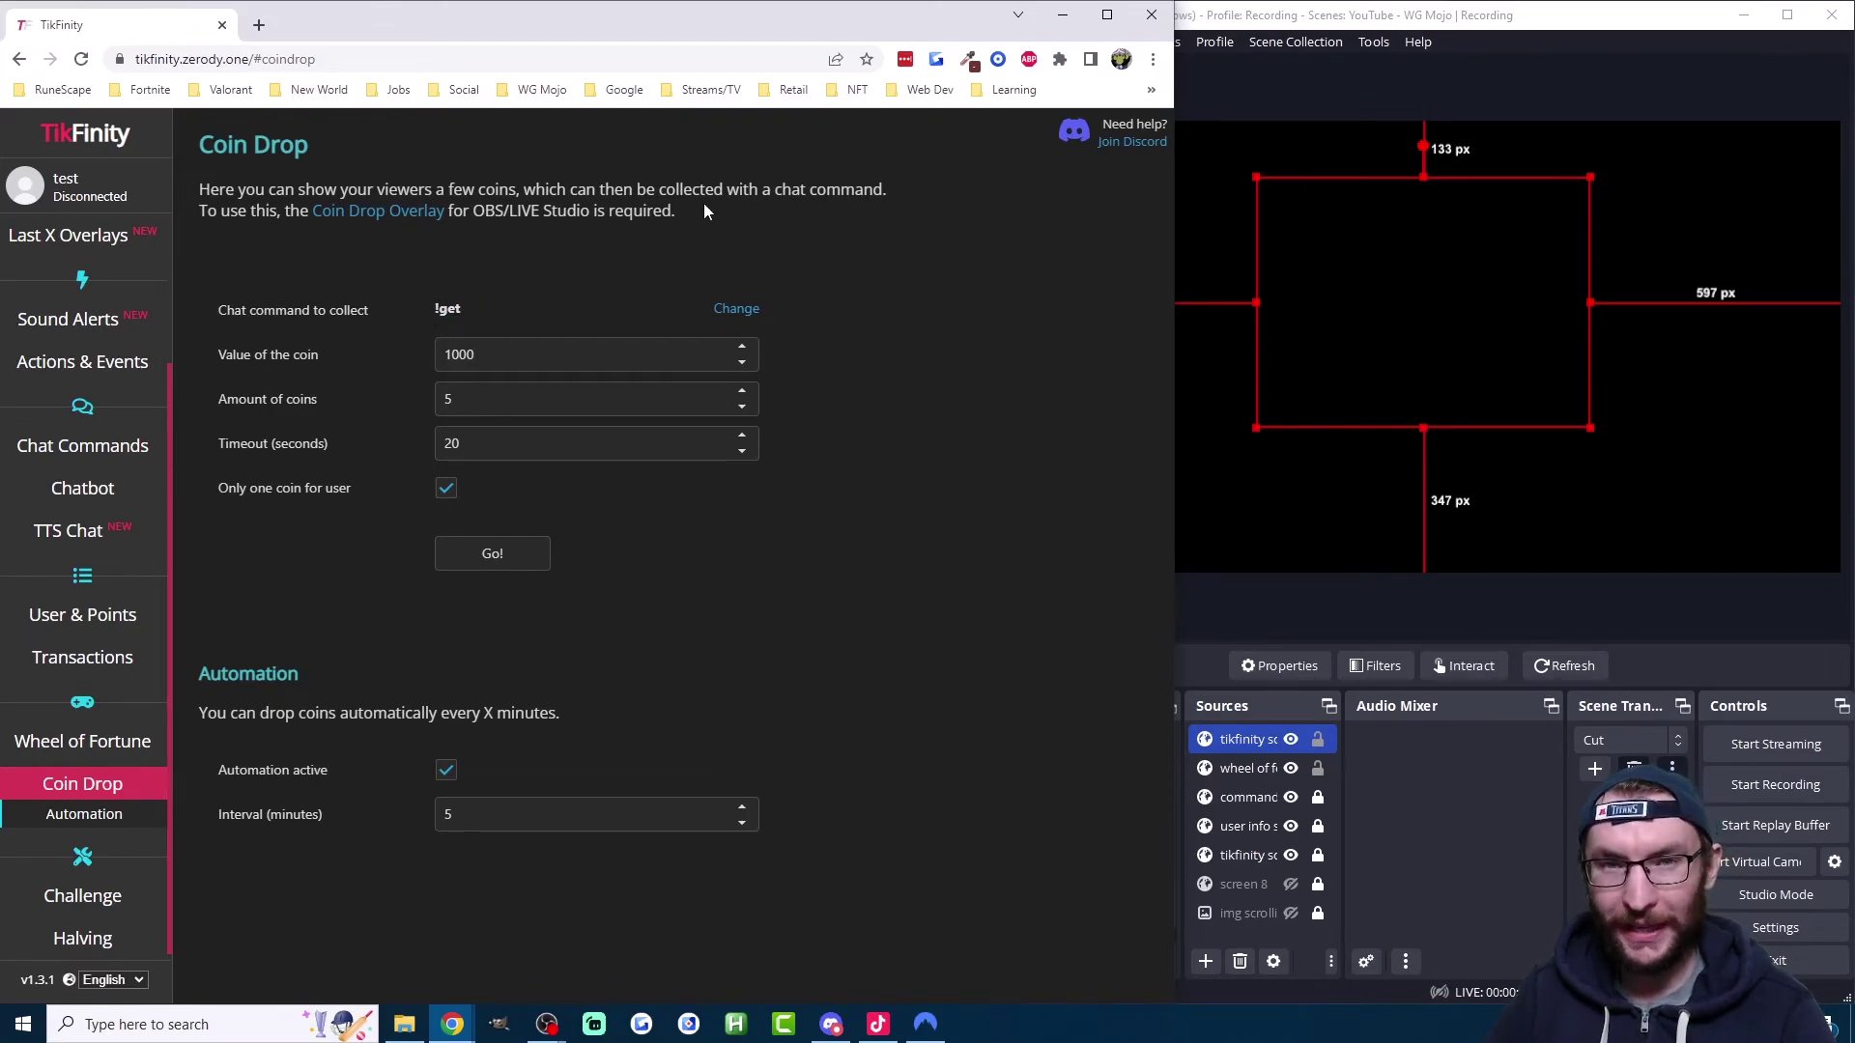
double_click(487, 357)
left_click(533, 355)
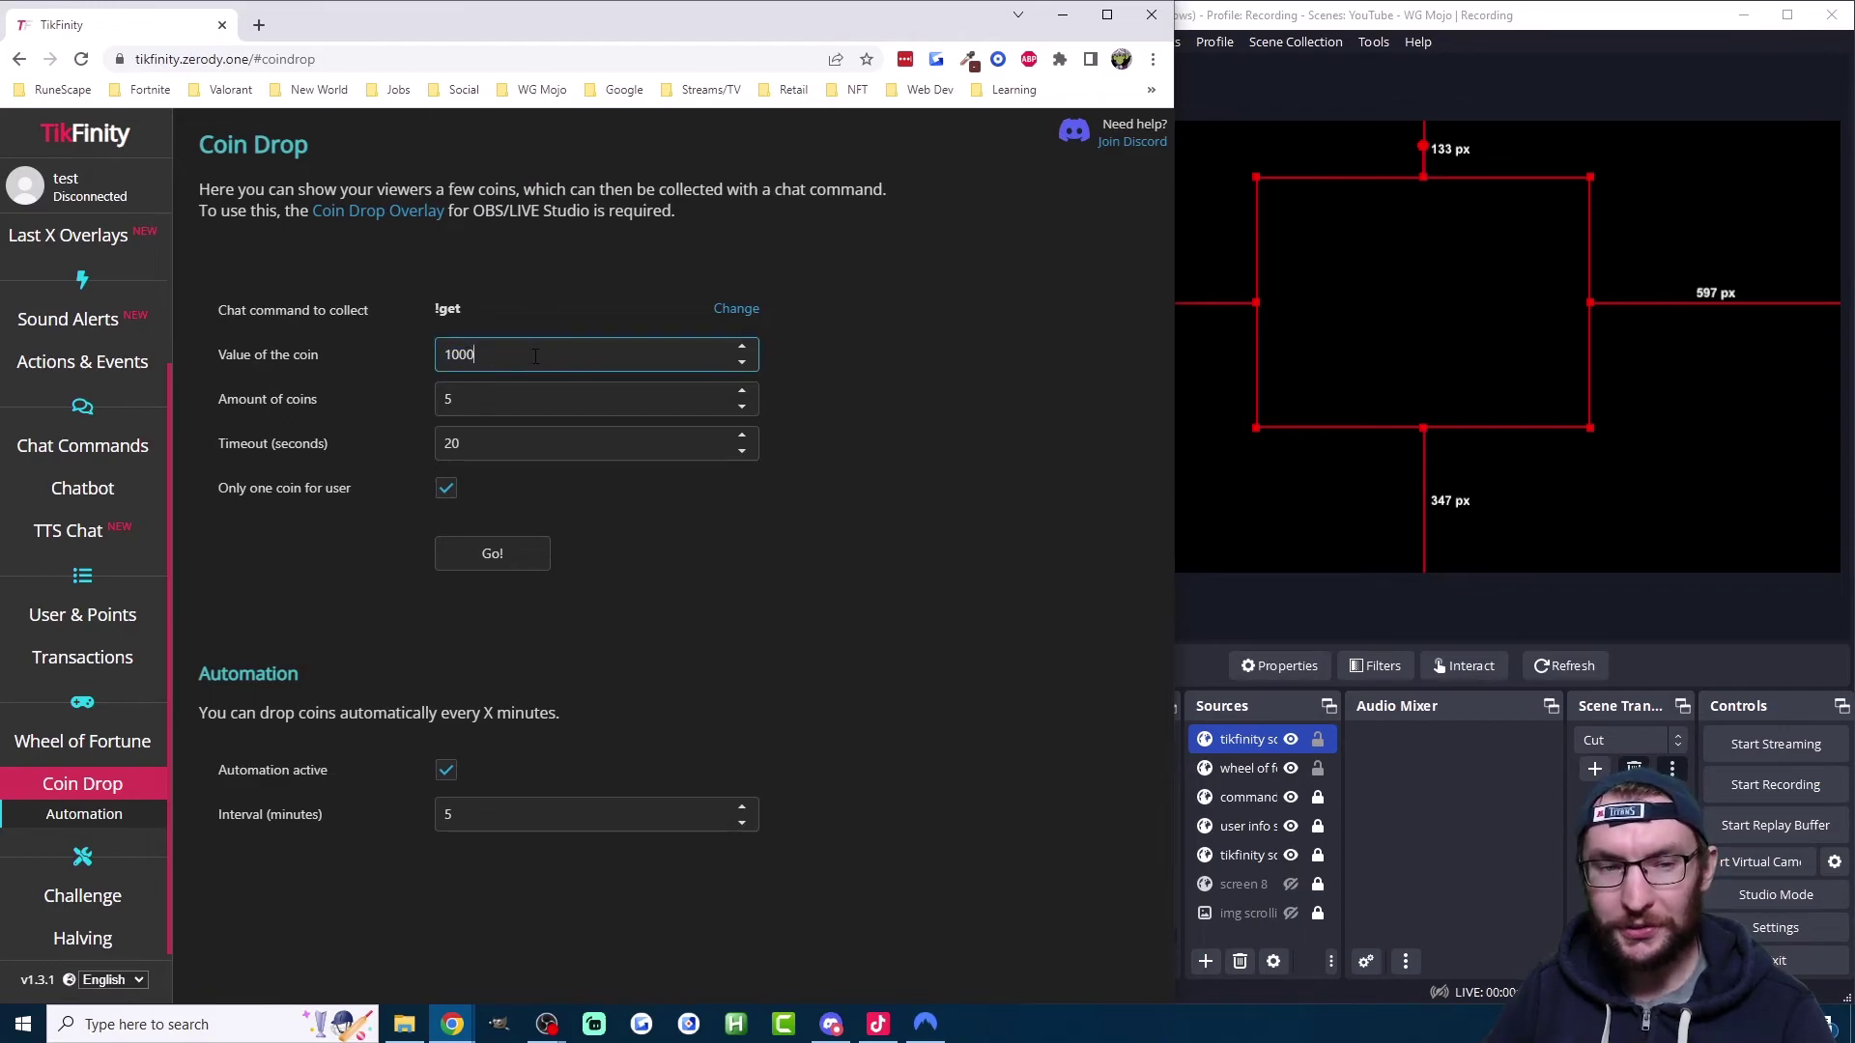
left_click(461, 407)
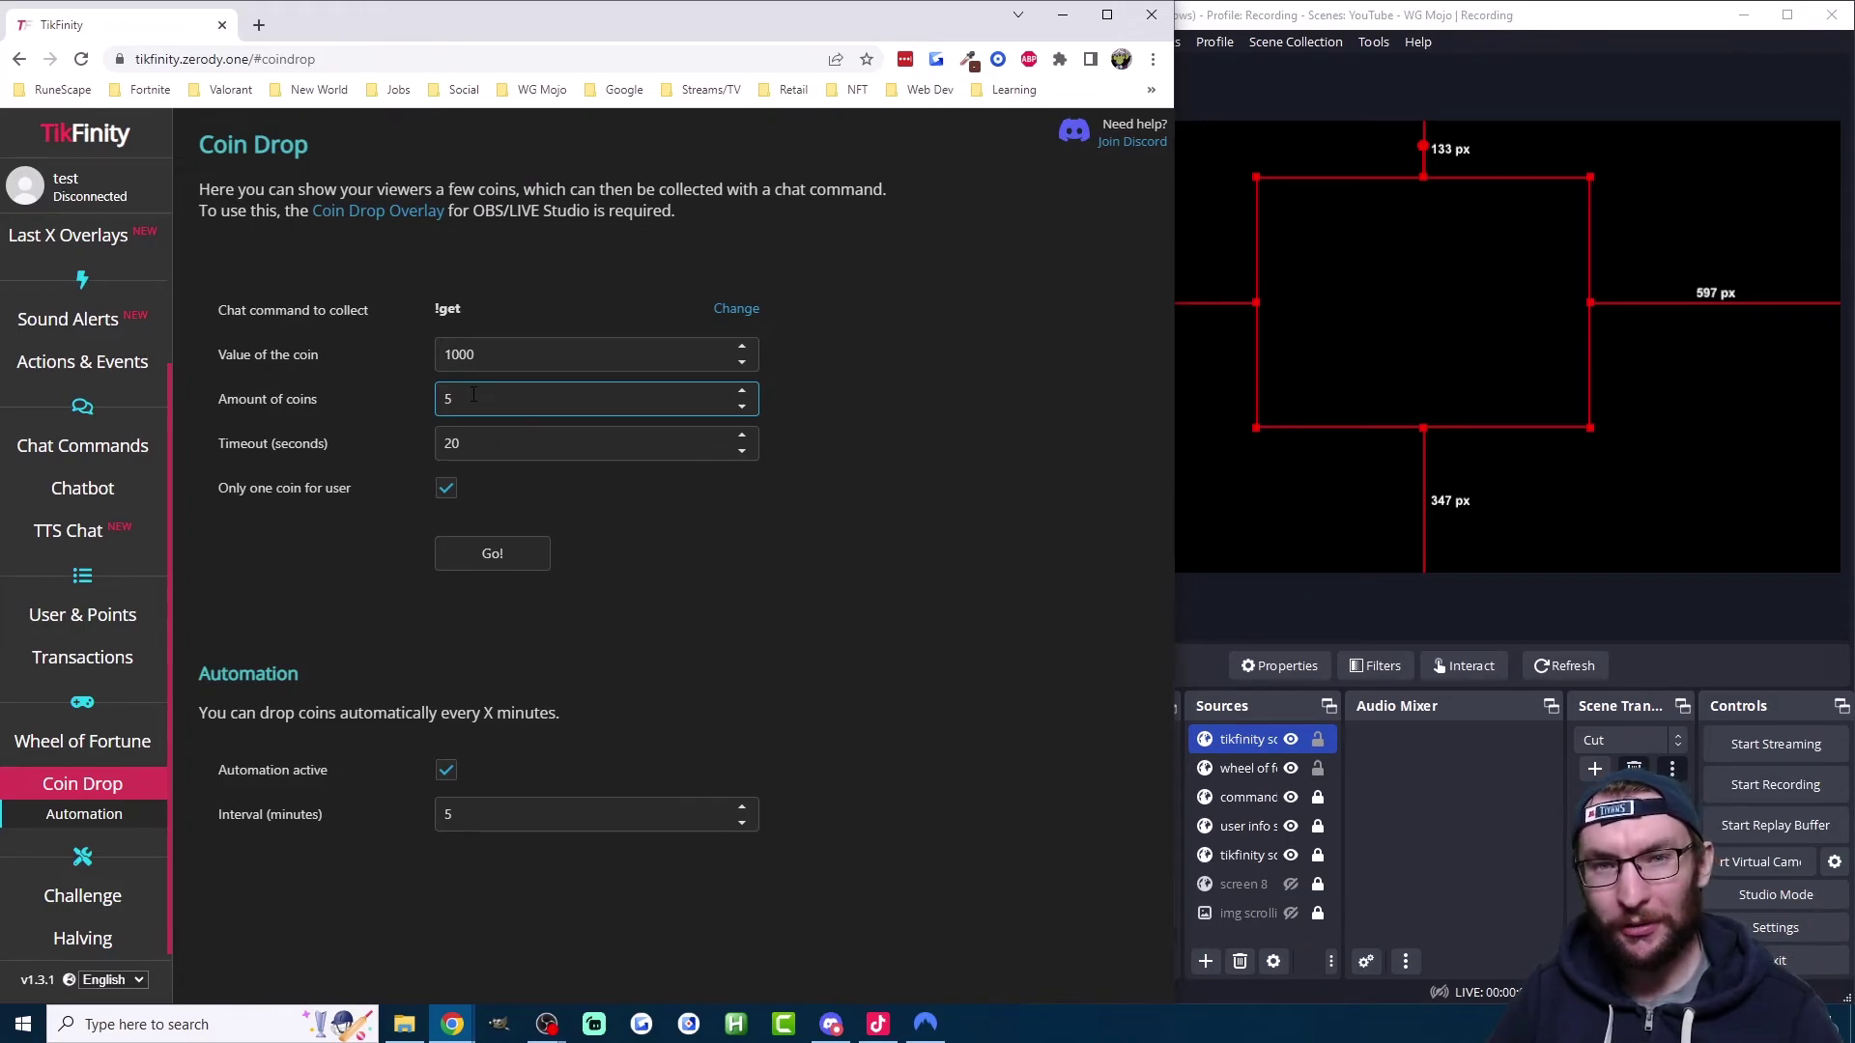
left_click(481, 446)
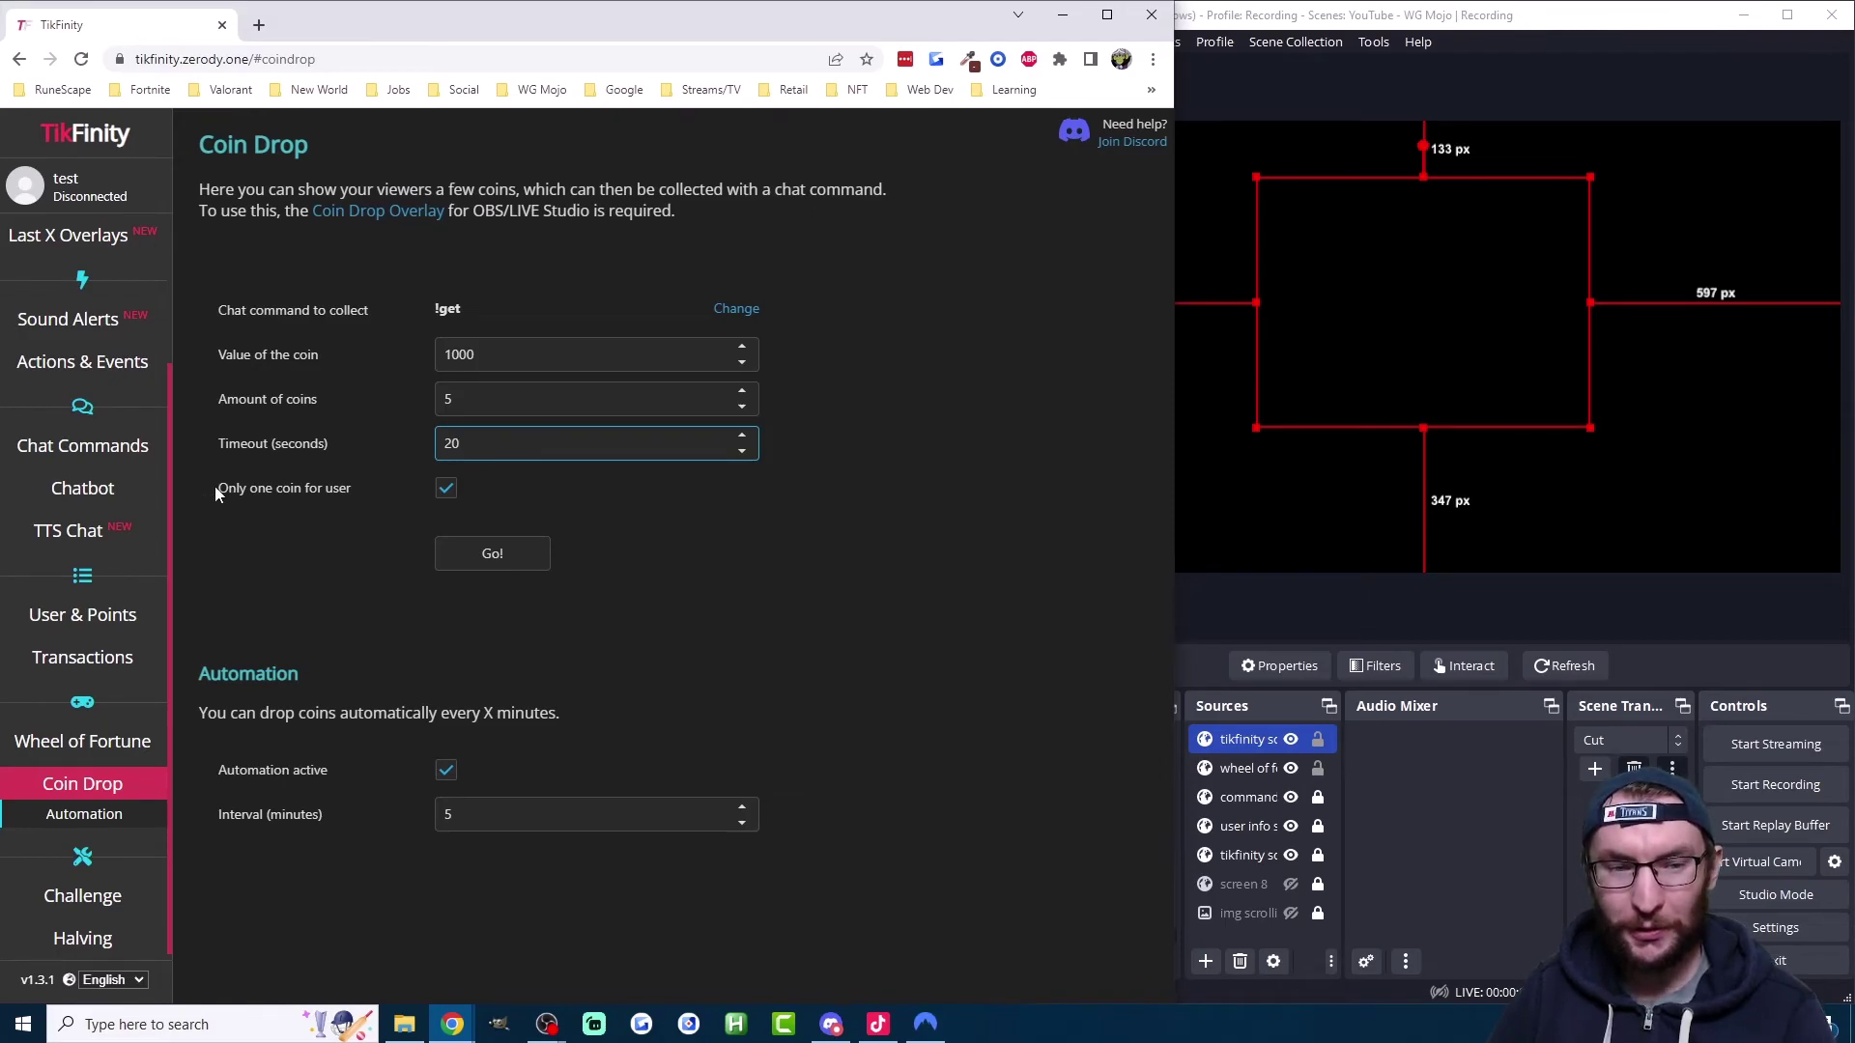
left_click_drag(215, 487, 294, 489)
left_click(346, 491)
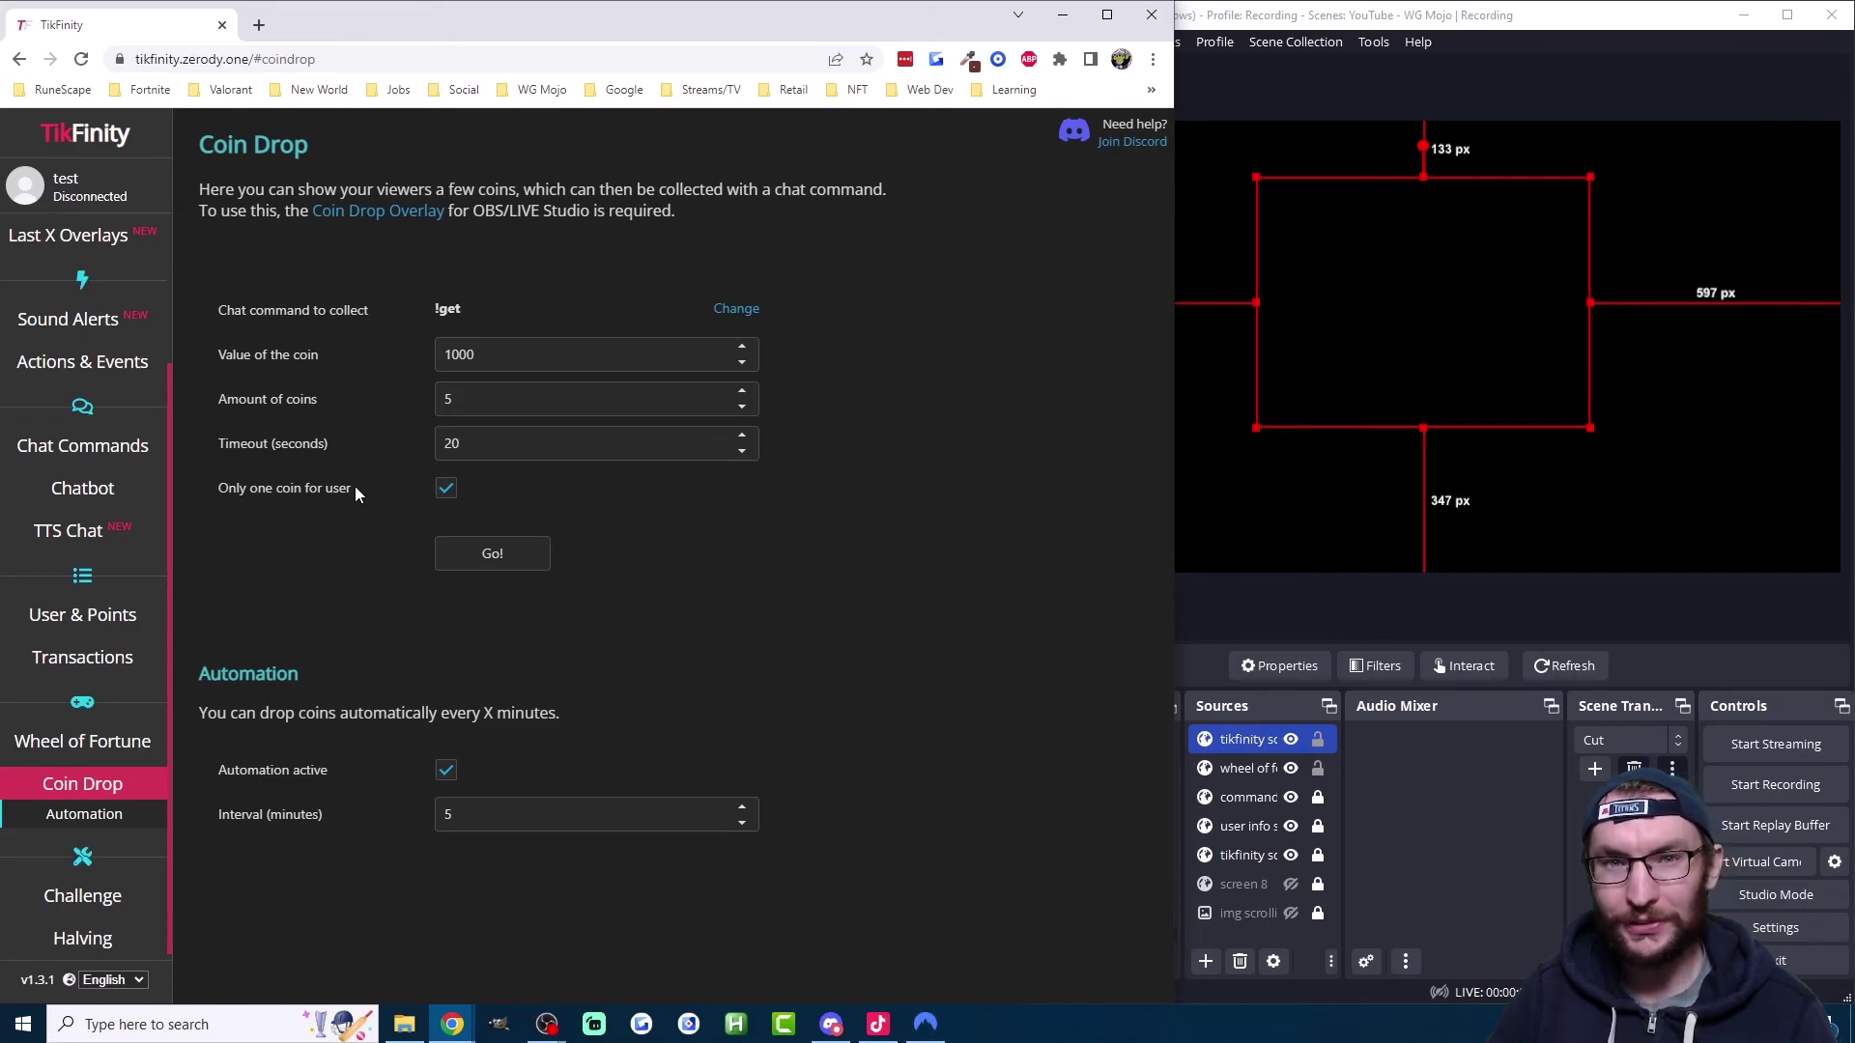
left_click_drag(196, 674, 914, 850)
left_click(902, 845)
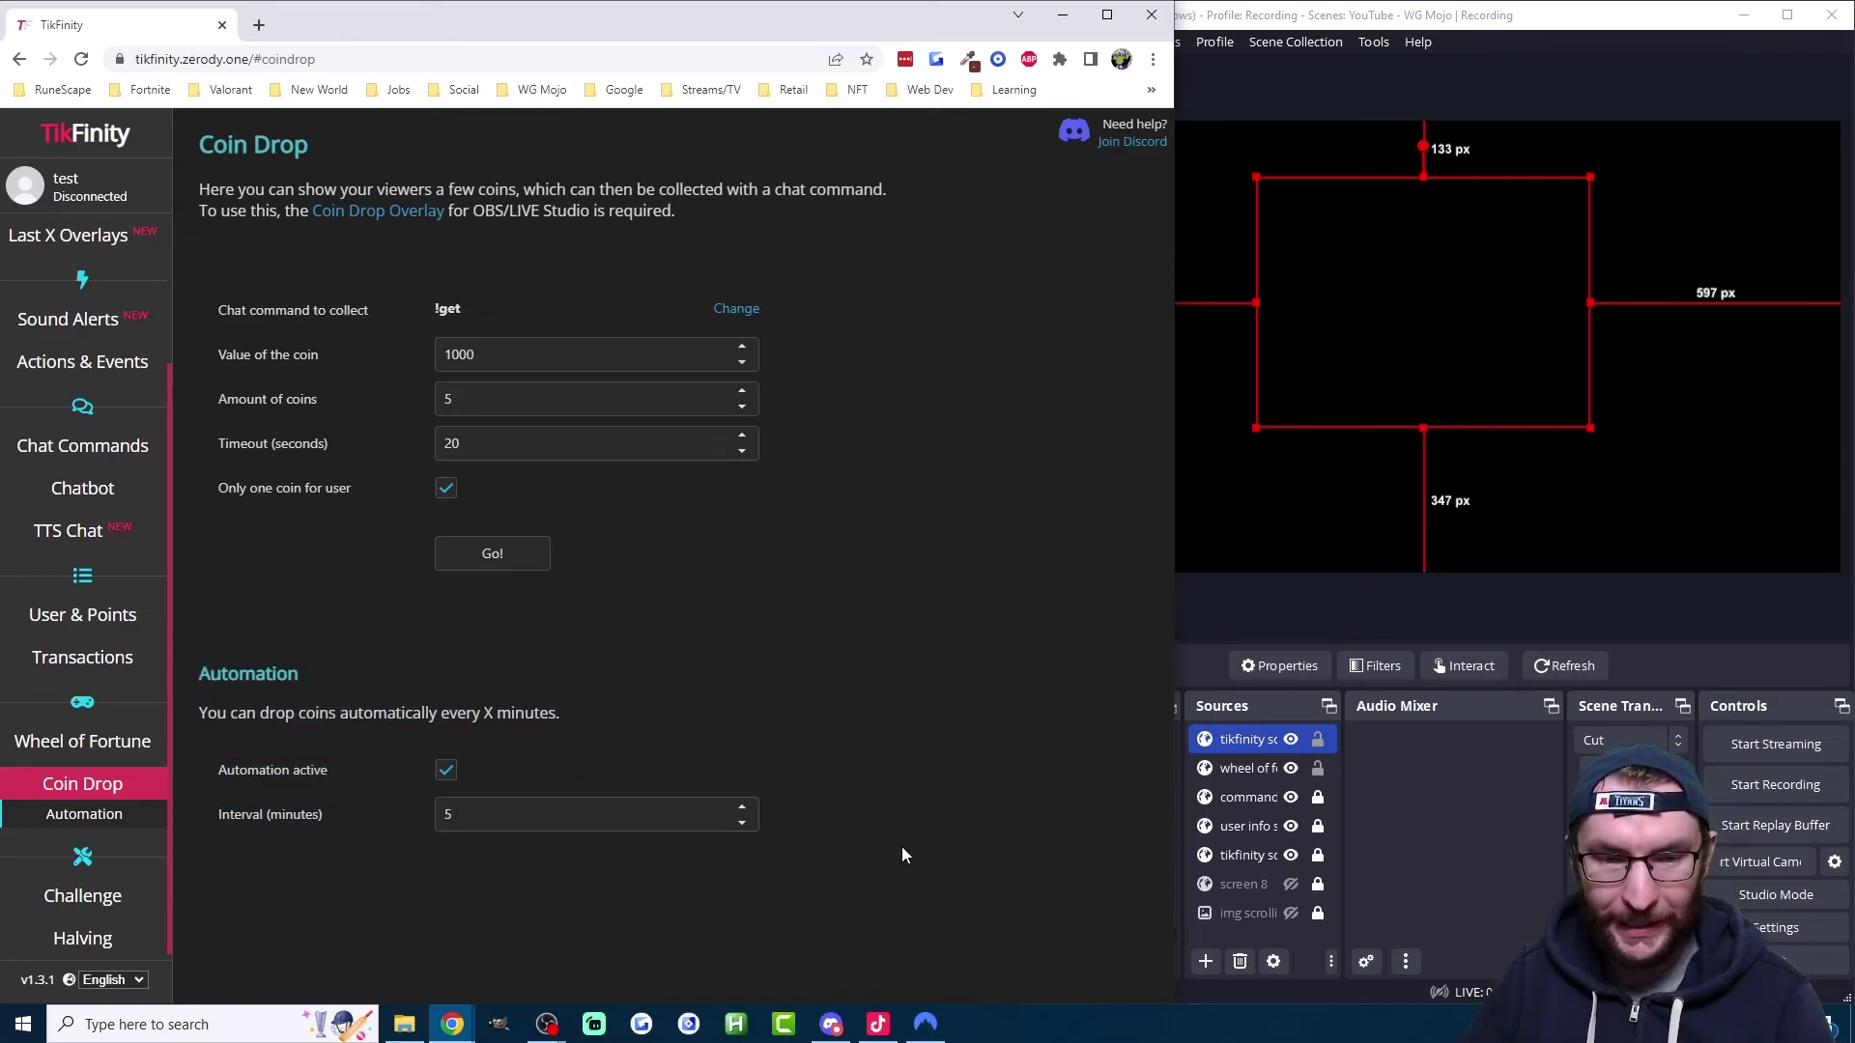
scroll(82, 538, "up", 2)
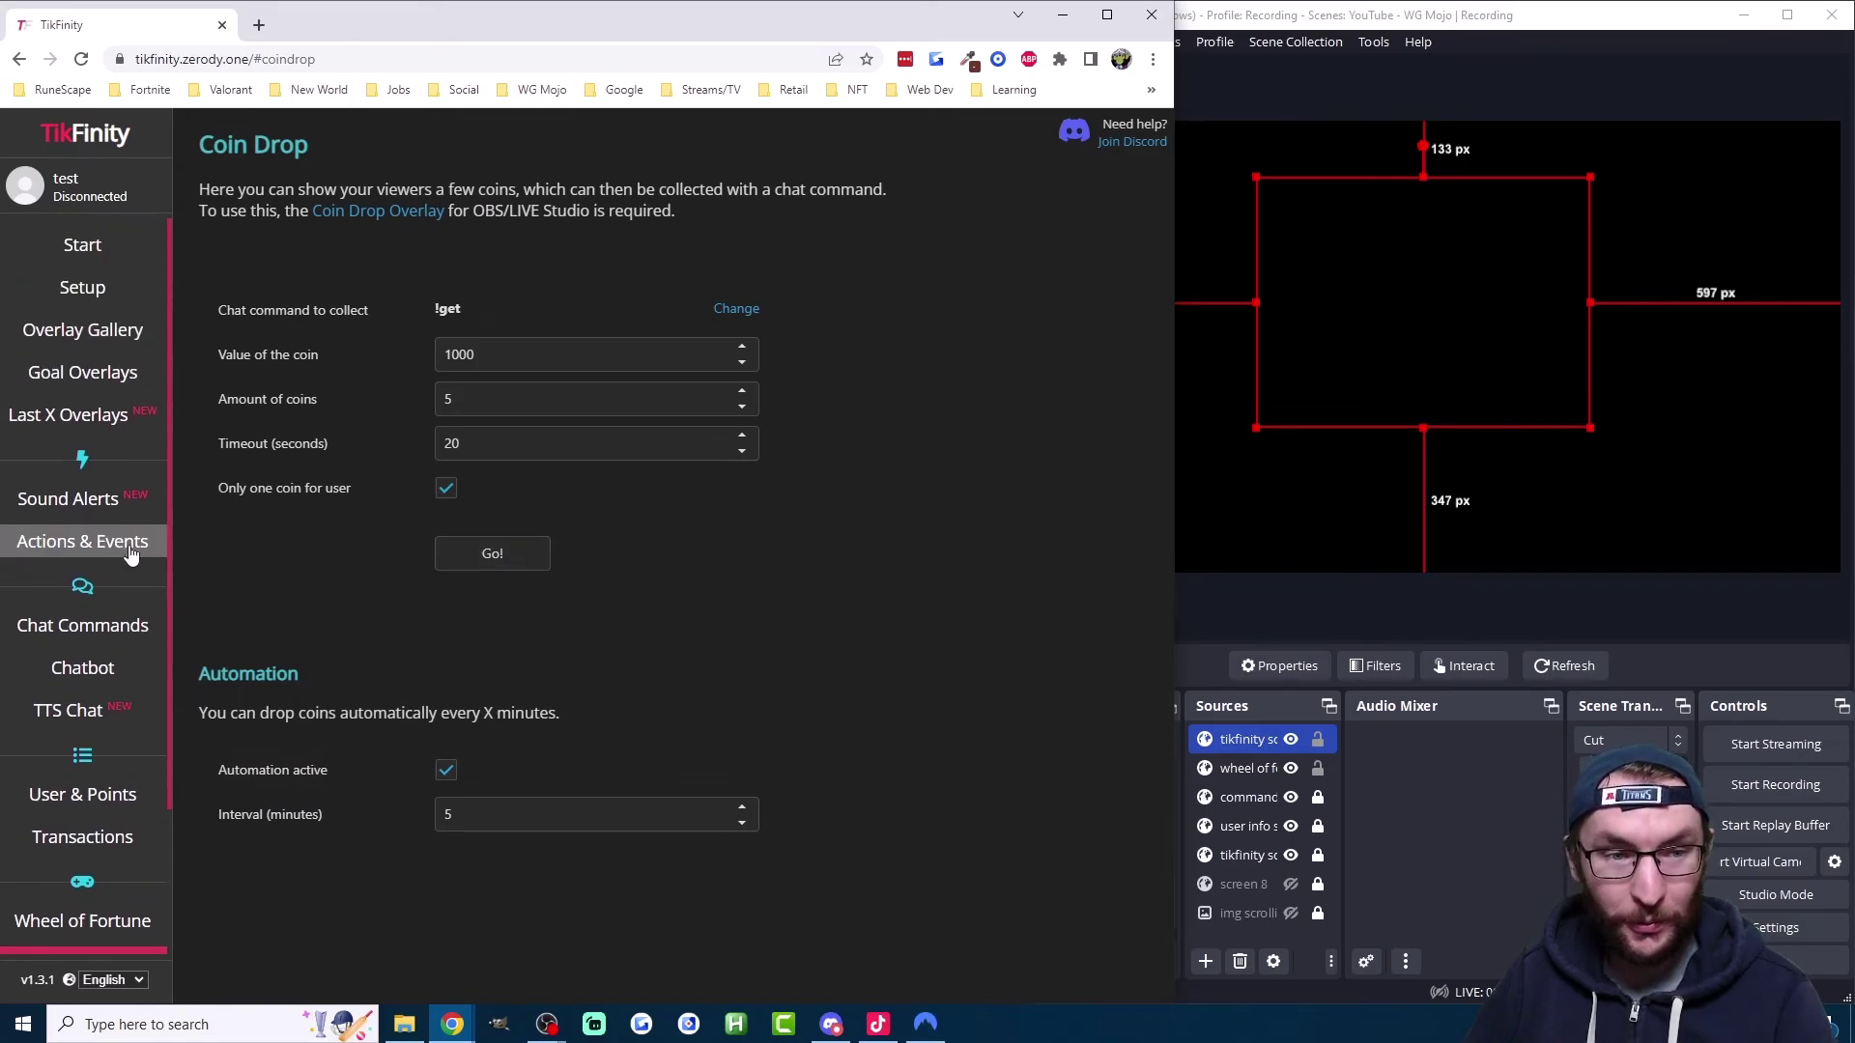
Step: Copy the Coin Drop overlay URL from the Overlay Gallery
left_click(95, 332)
left_click(84, 585)
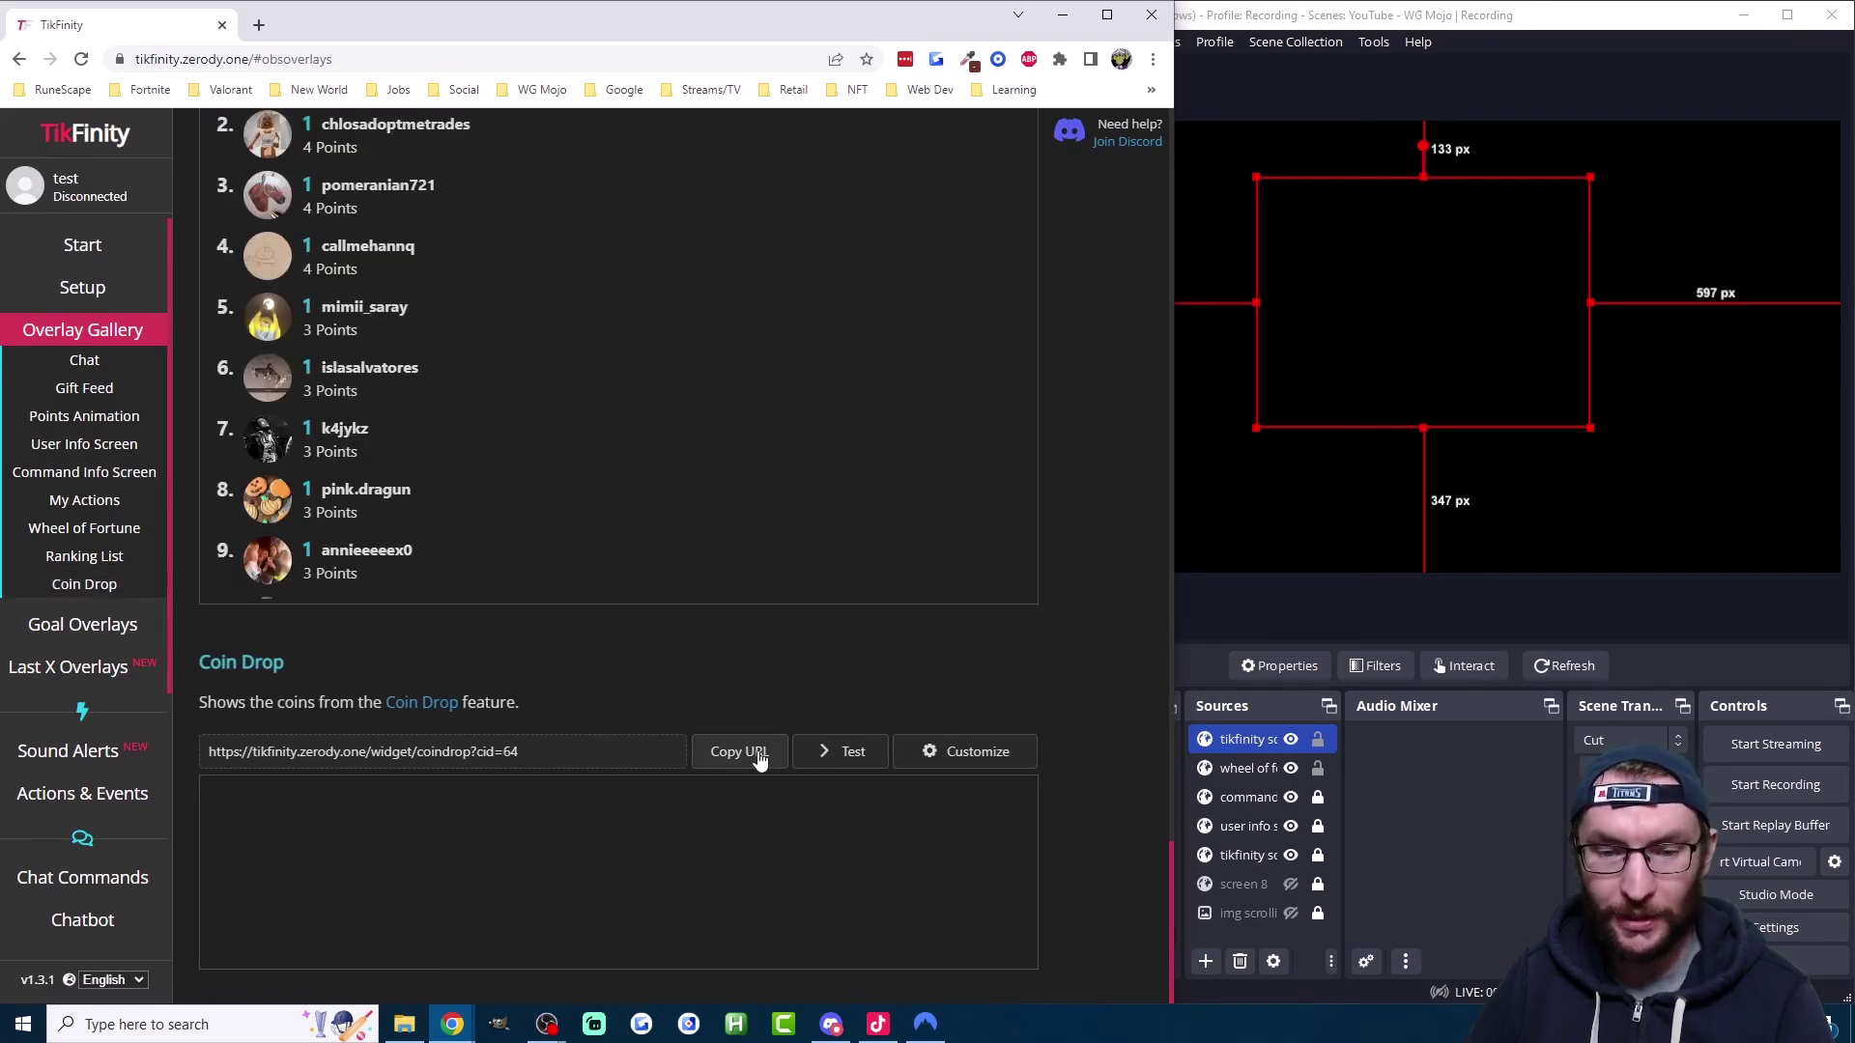
left_click(754, 750)
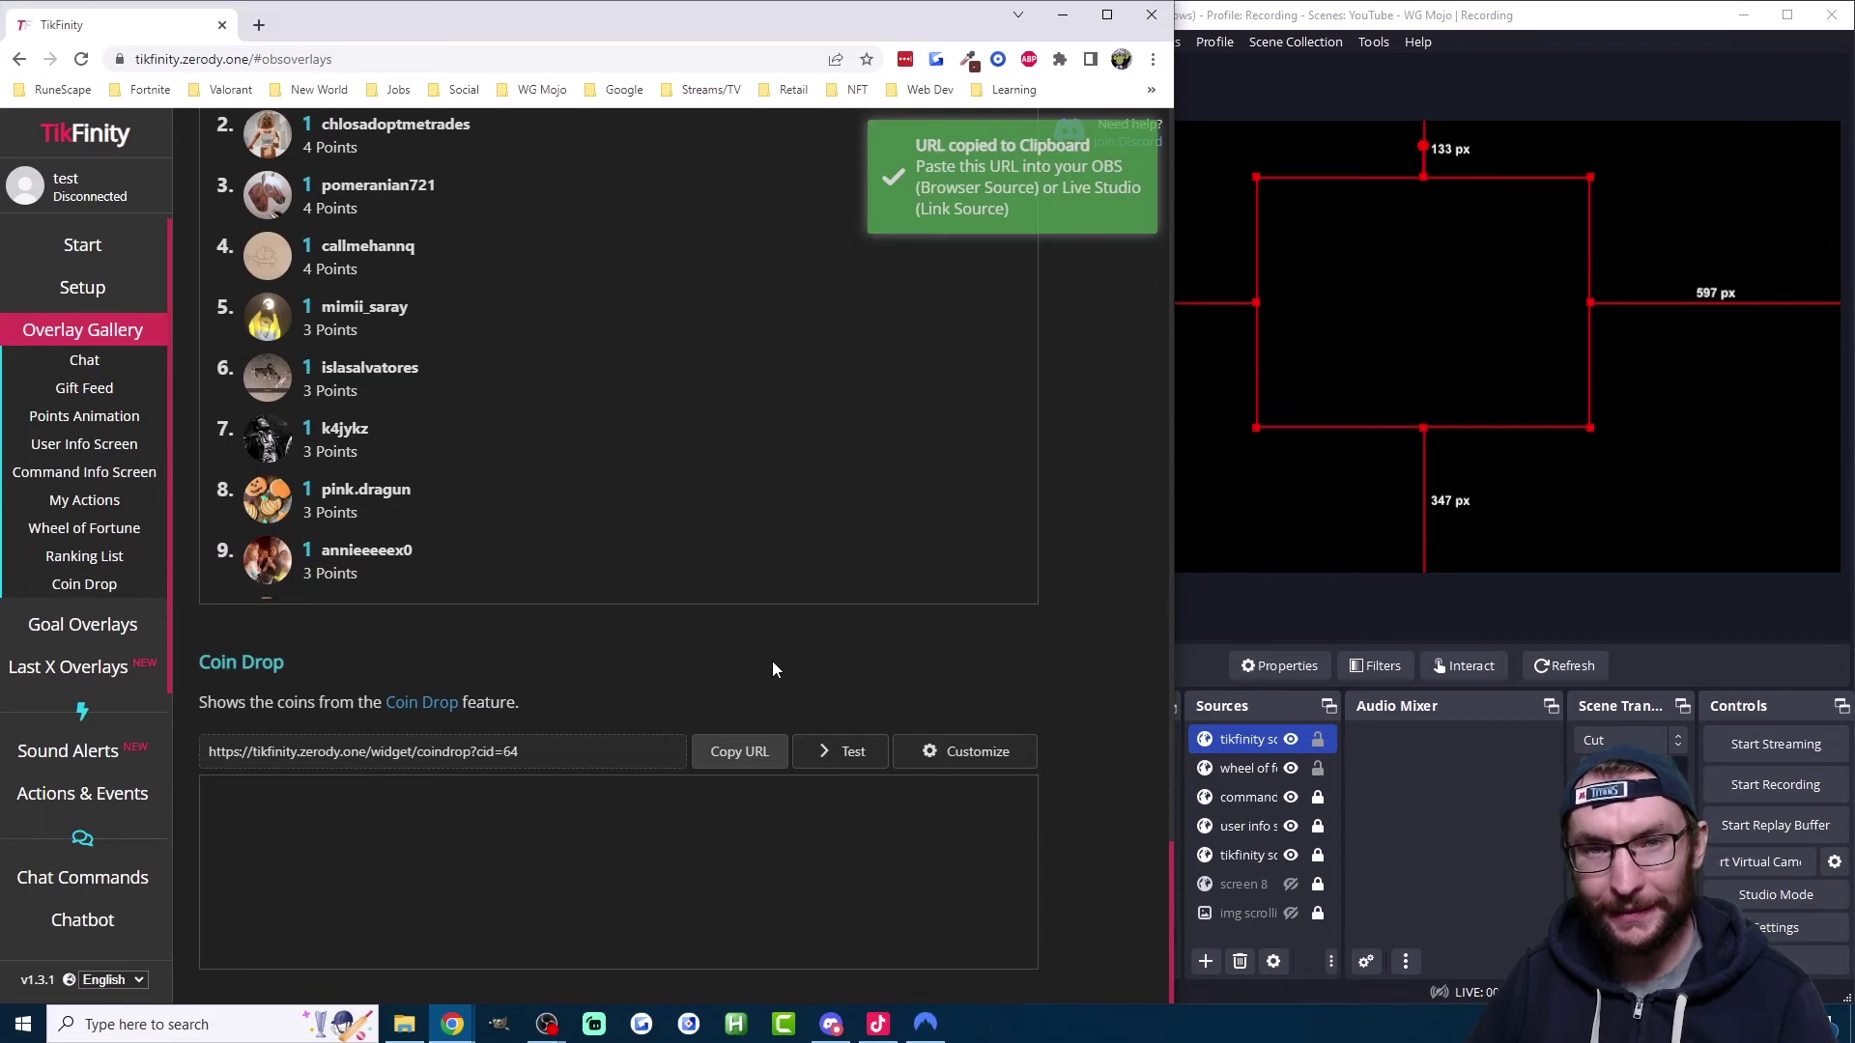
Step: Add a new Browser source named 'coin drop' to the OBS scene
left_click(1440, 902)
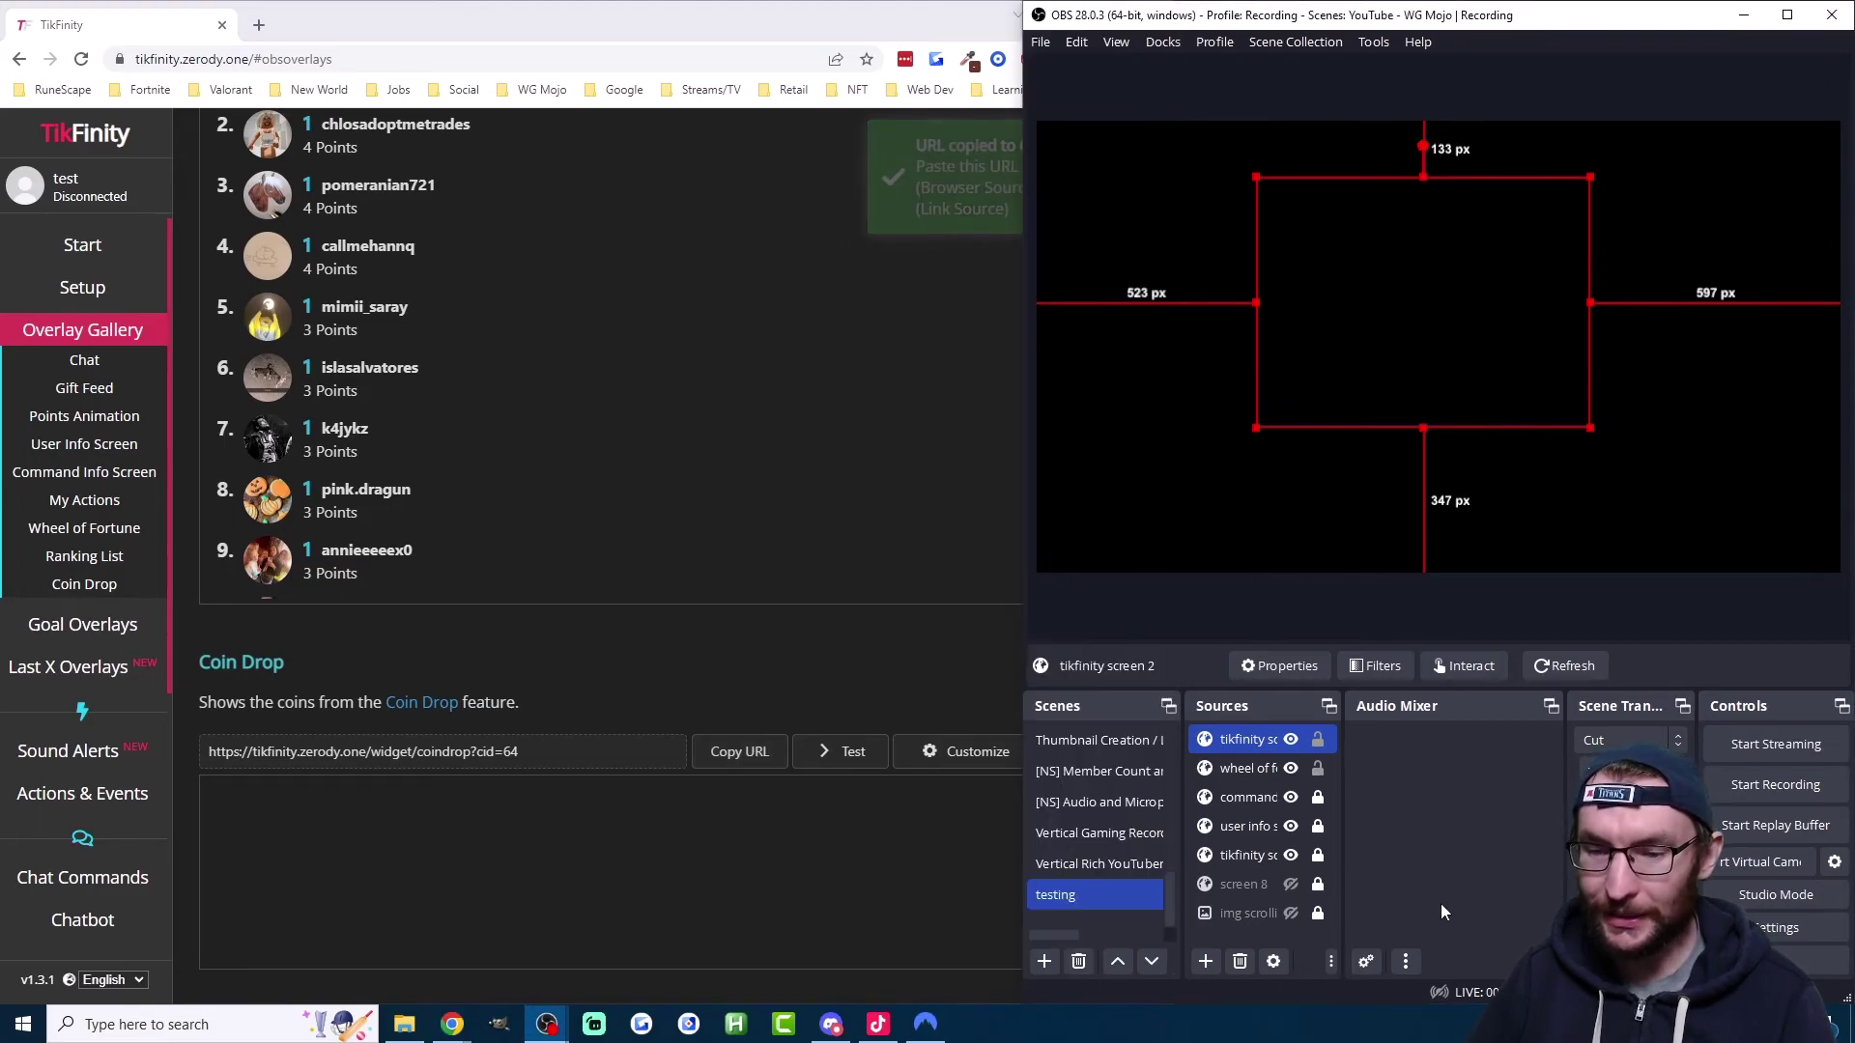
left_click(1205, 961)
left_click(1241, 557)
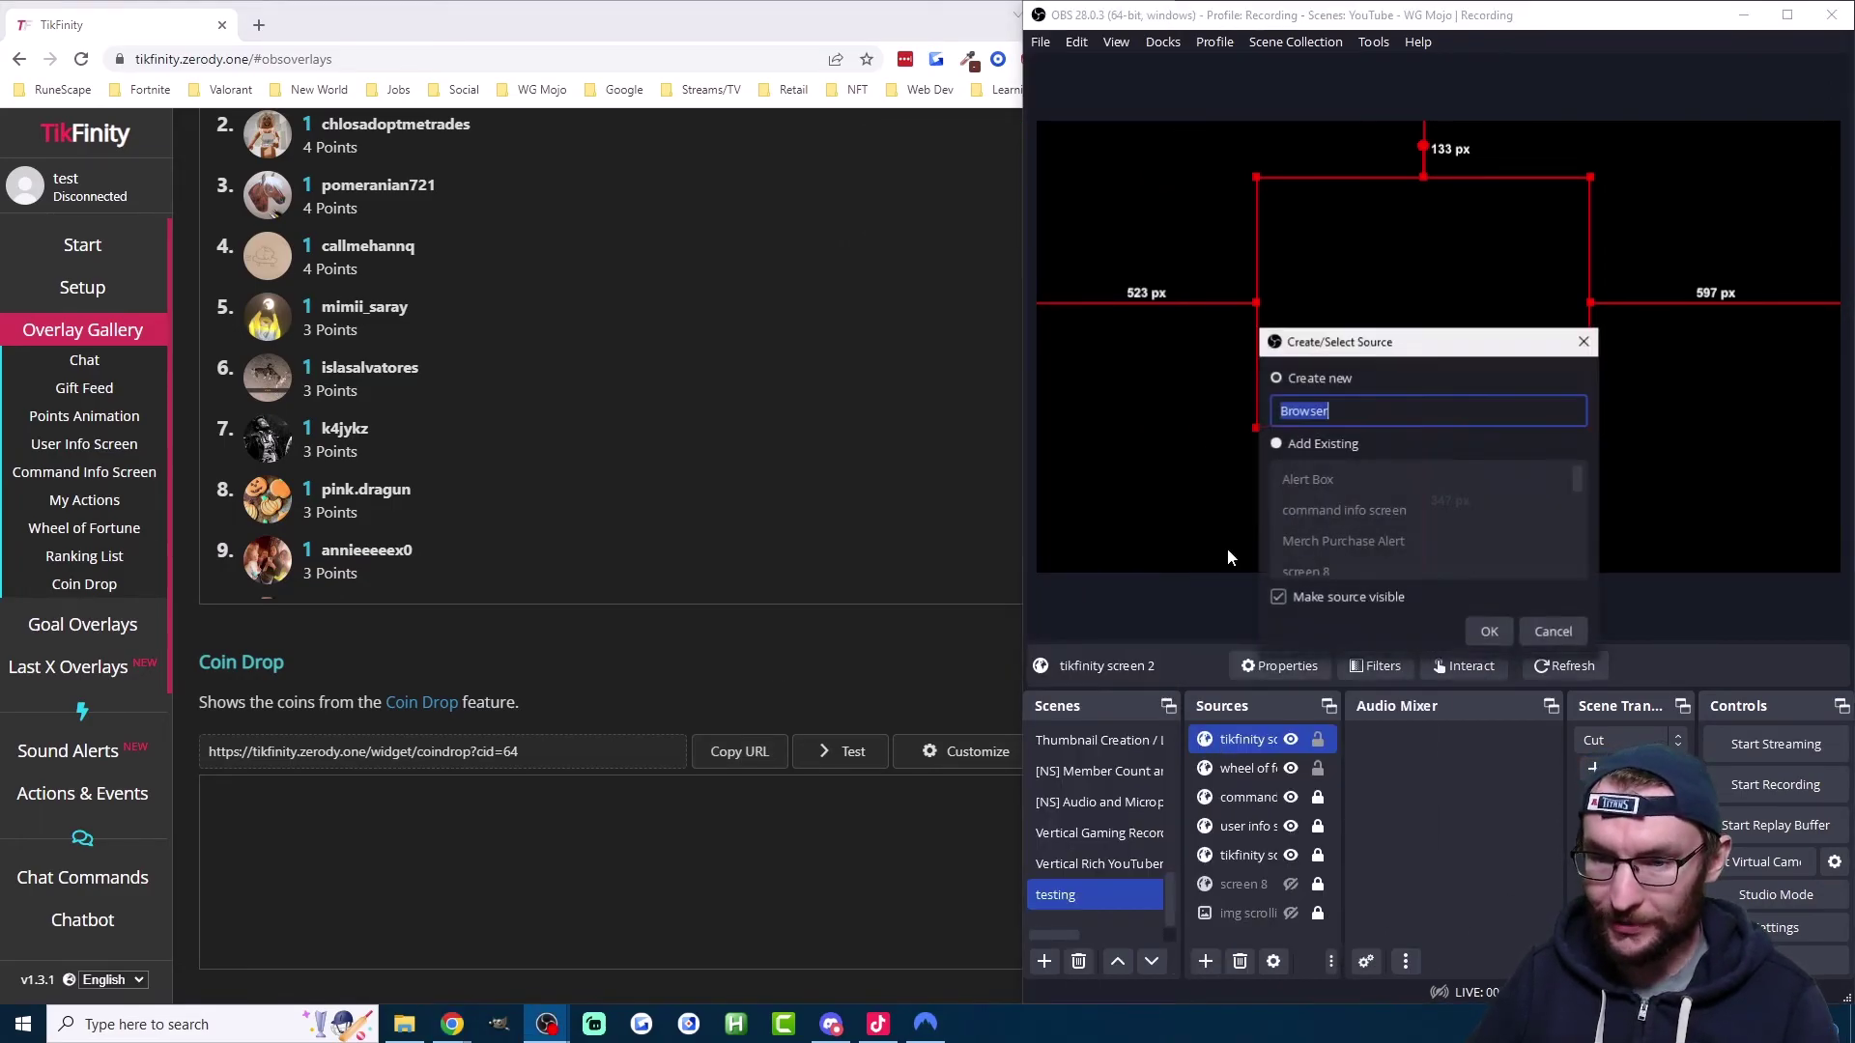
type("coin dr")
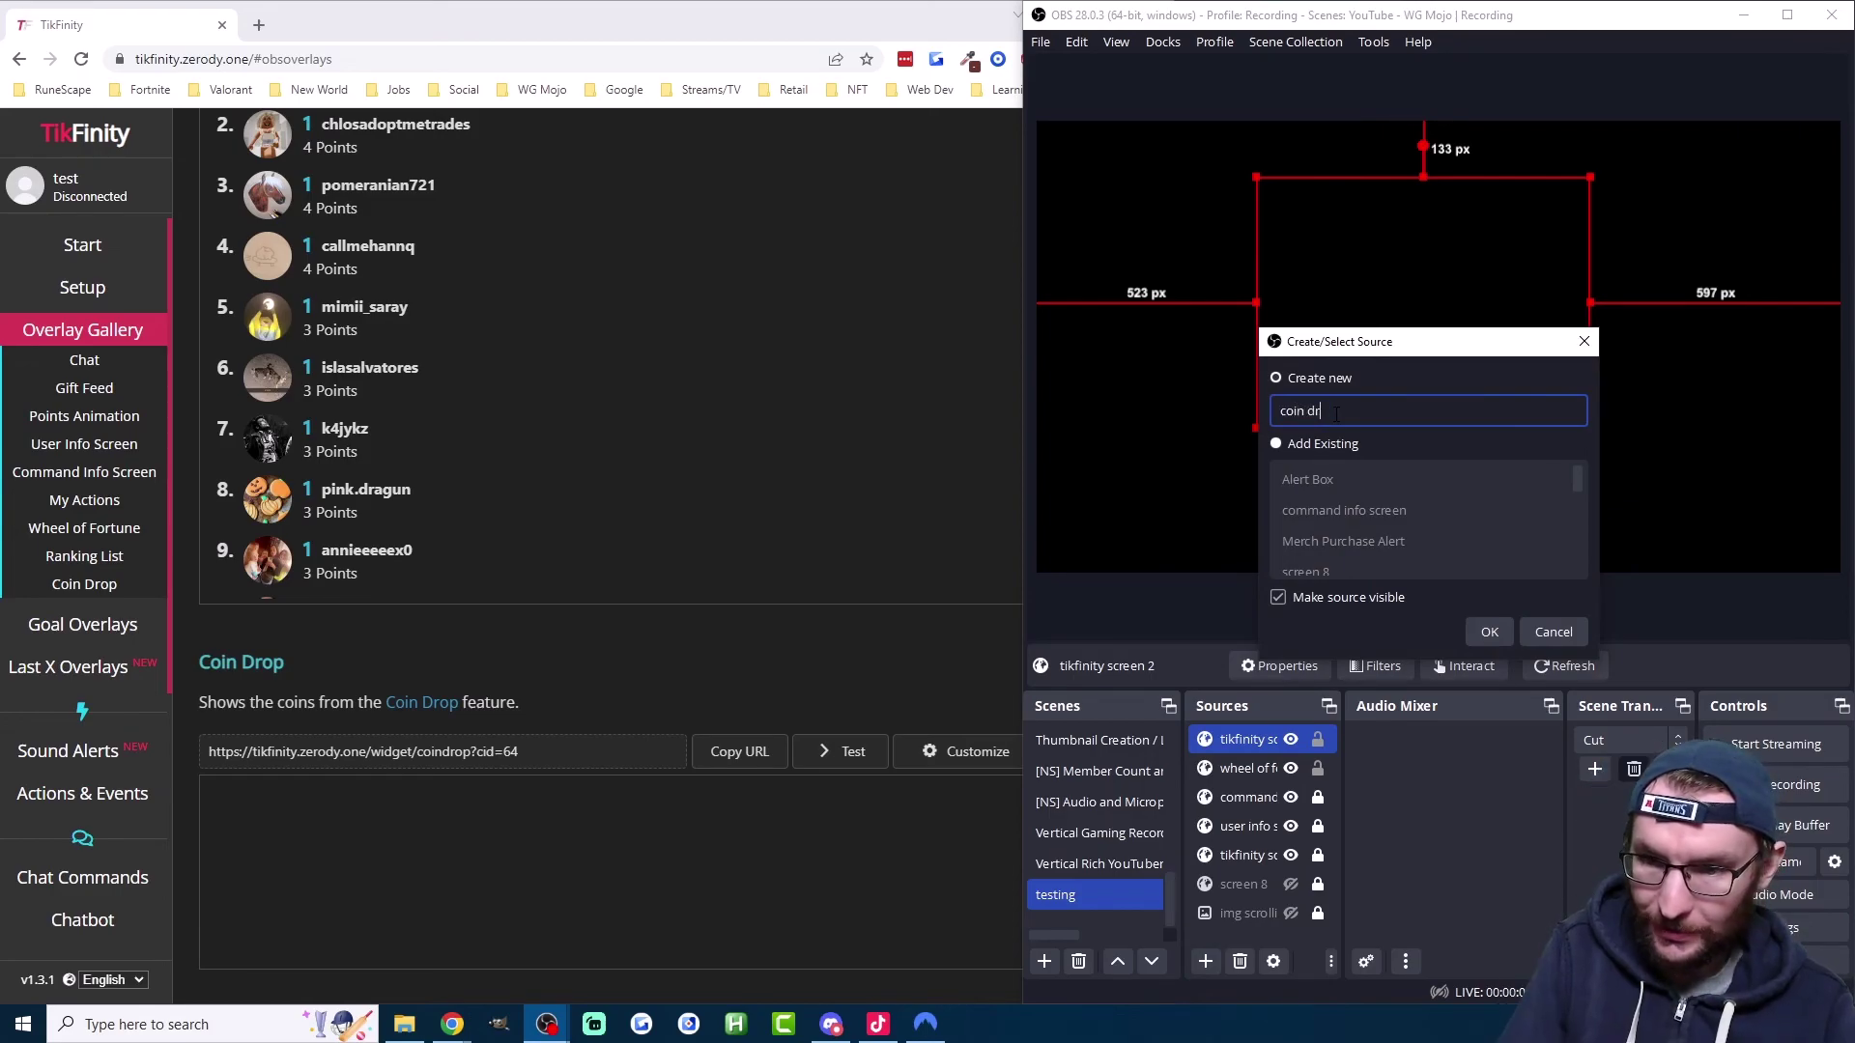
type("op")
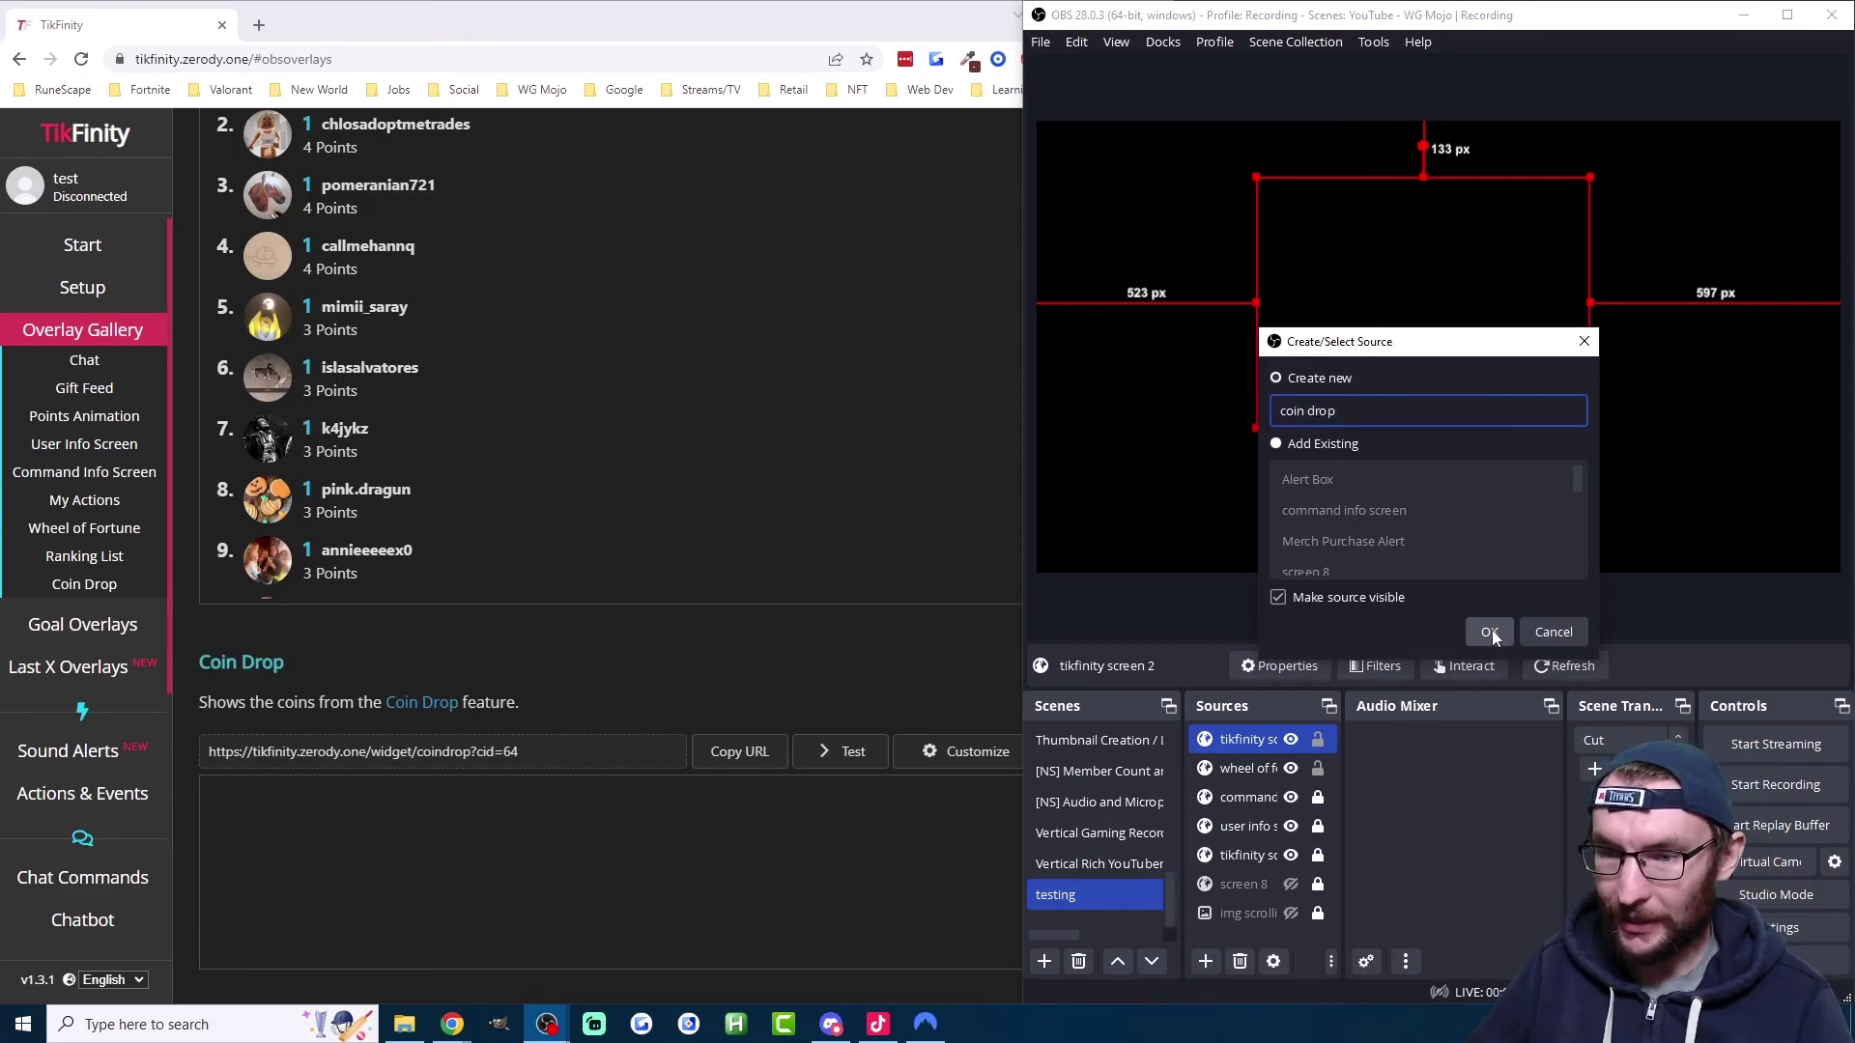
left_click(1489, 632)
Step: Paste the Coin Drop overlay URL and enable 'Shutdown source when not visible'
triple_click(1293, 545)
right_click(1293, 549)
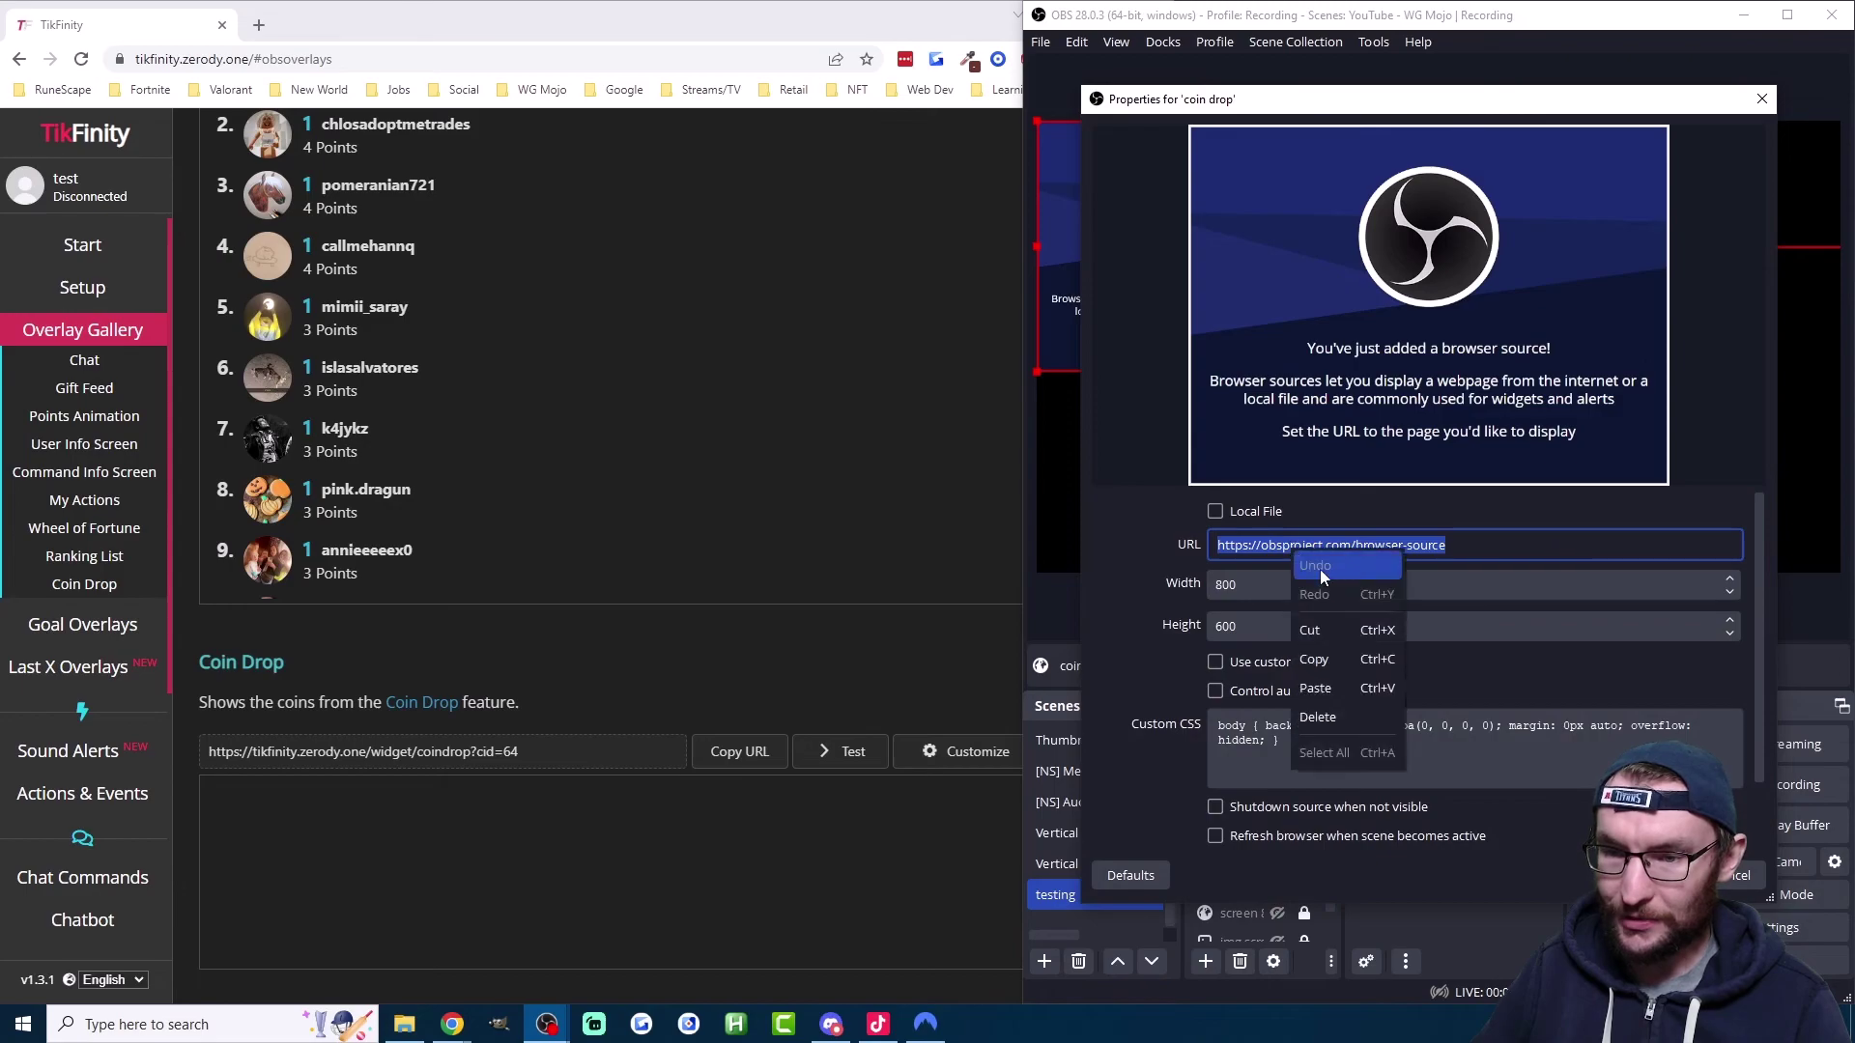
left_click(1314, 687)
scroll(1268, 732, "down", 2)
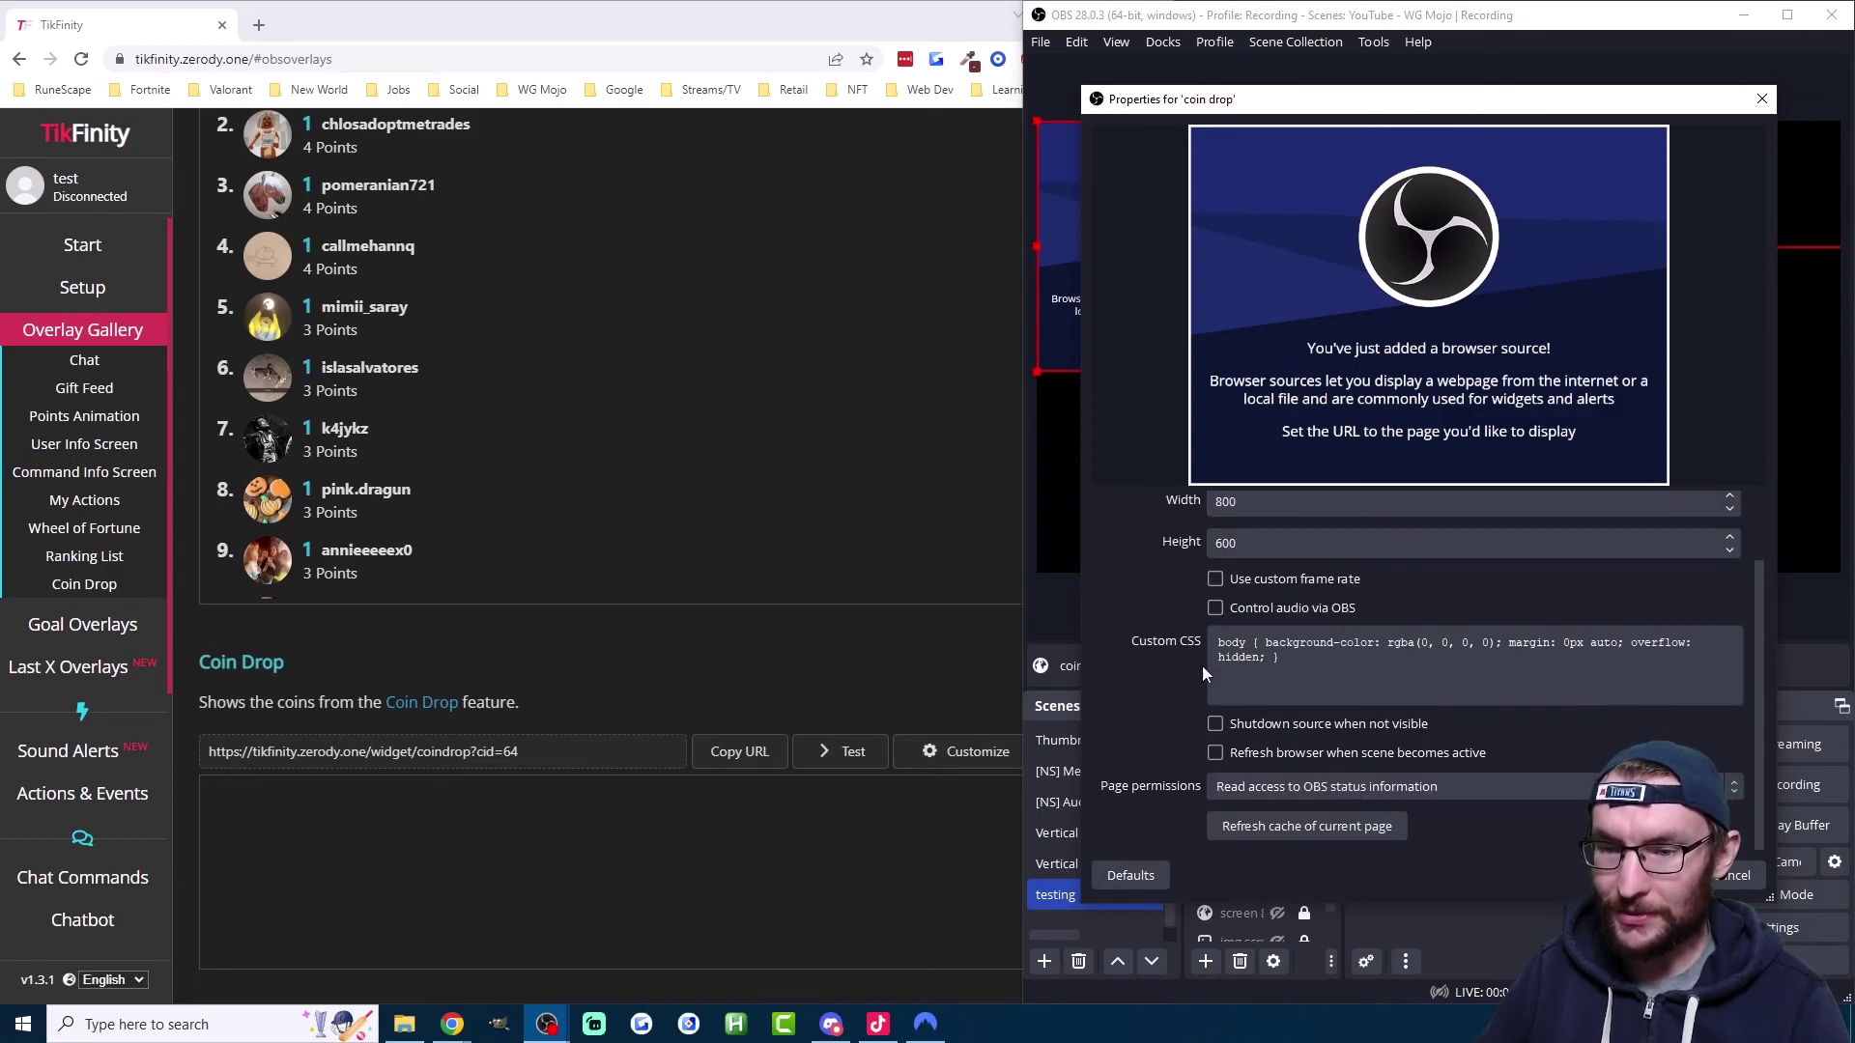
left_click(1215, 723)
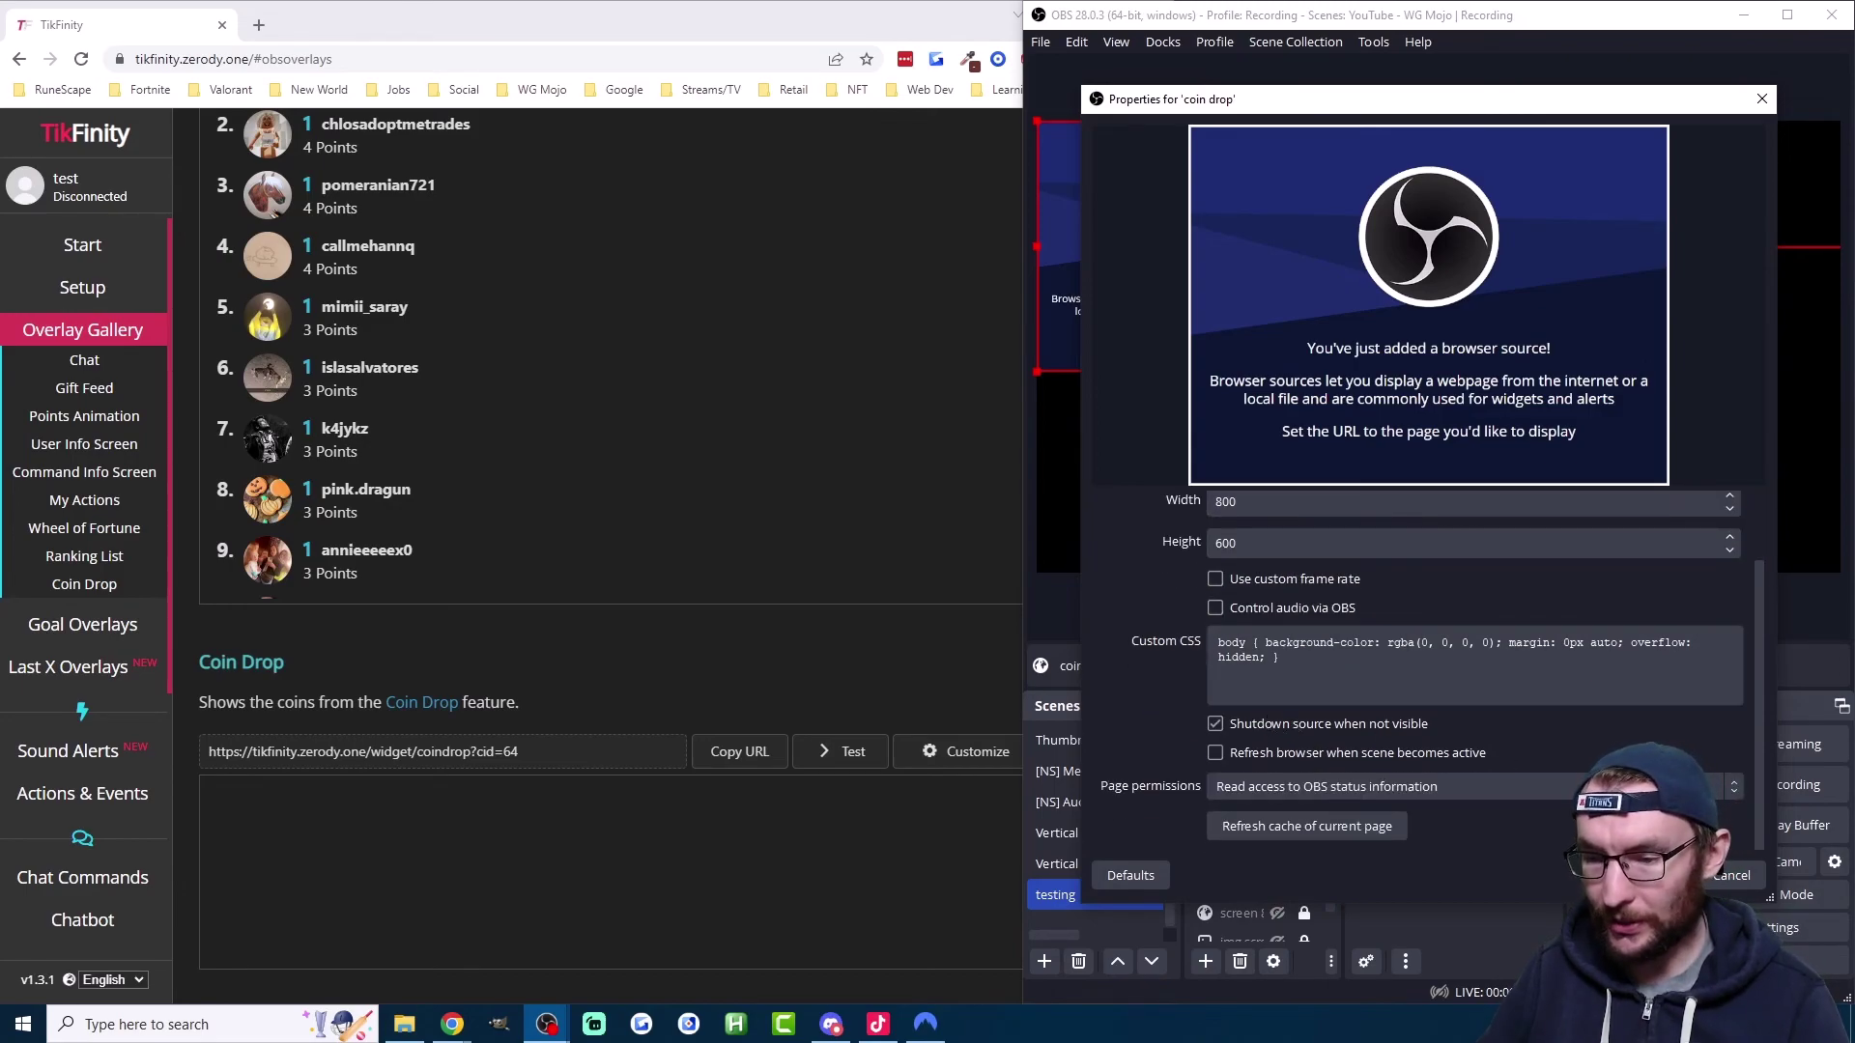
left_click(1650, 875)
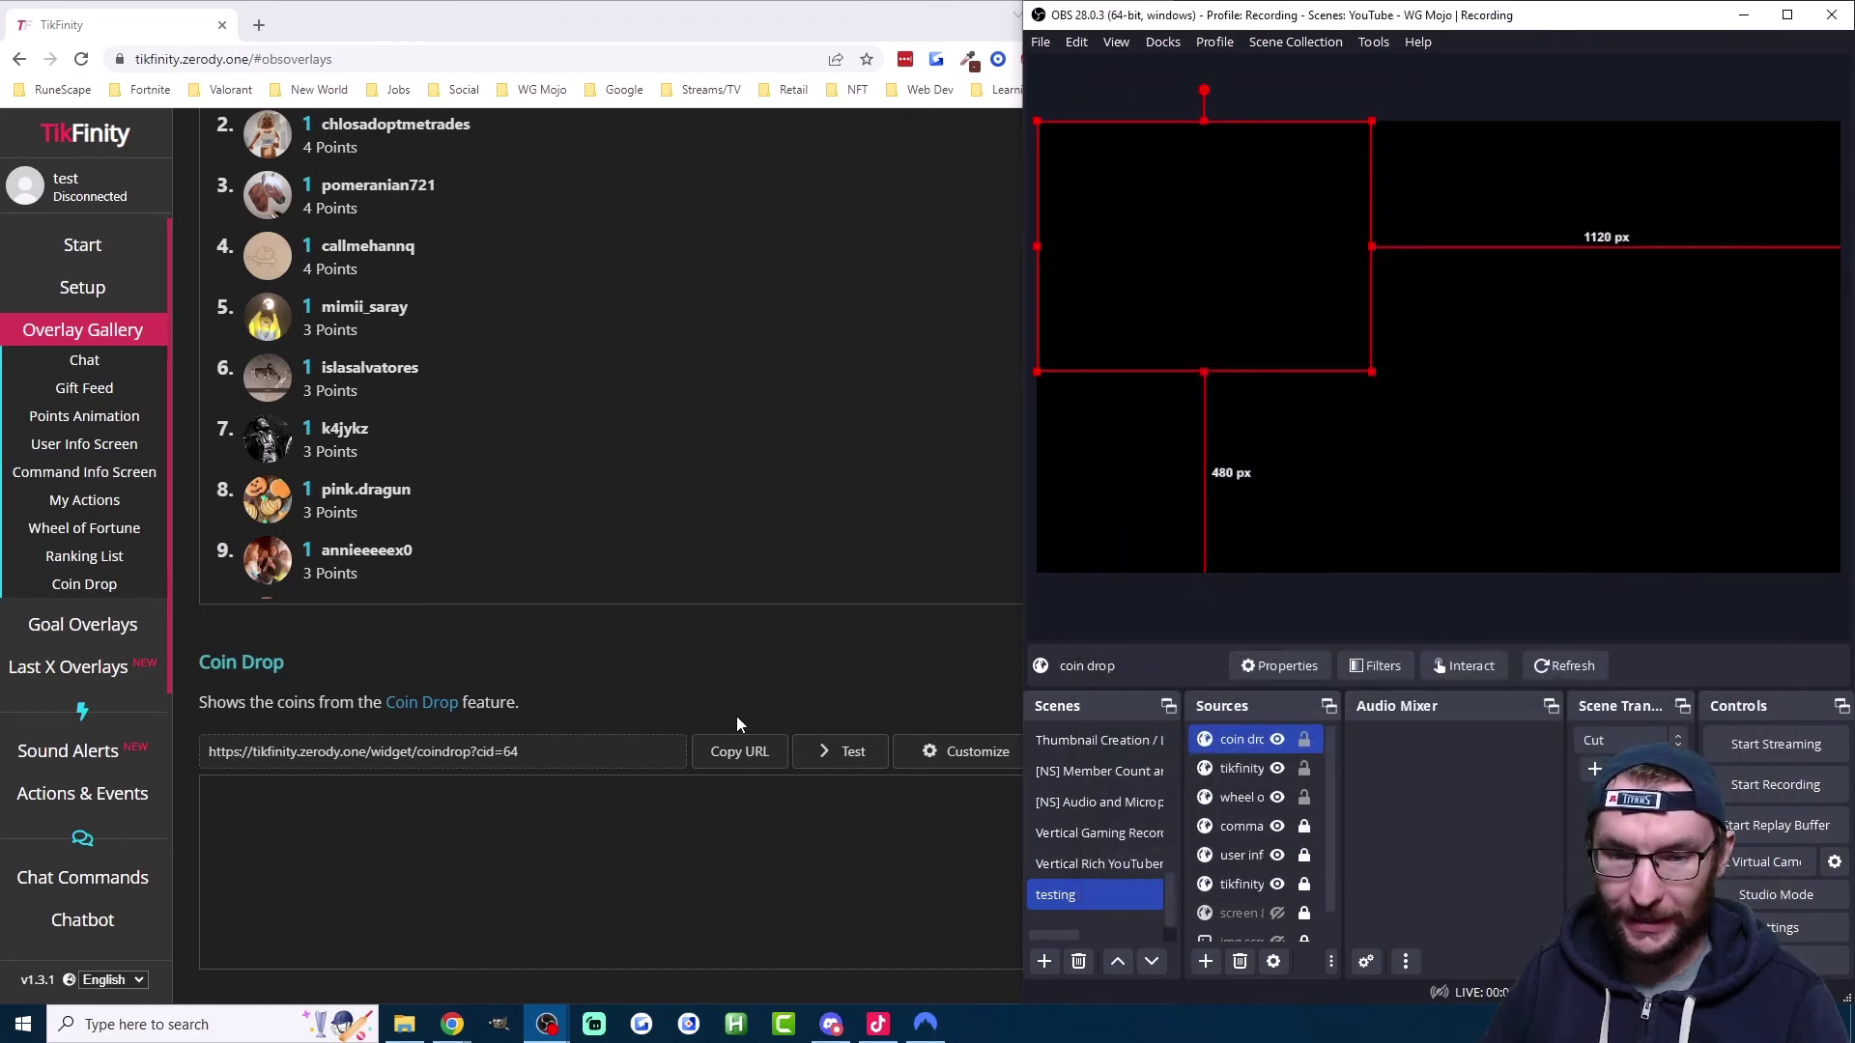
Step: Fire two test coin drops, moving the OBS coin drop source right and down in between
left_click(833, 763)
left_click_drag(1250, 279, 1460, 359)
left_click(849, 757)
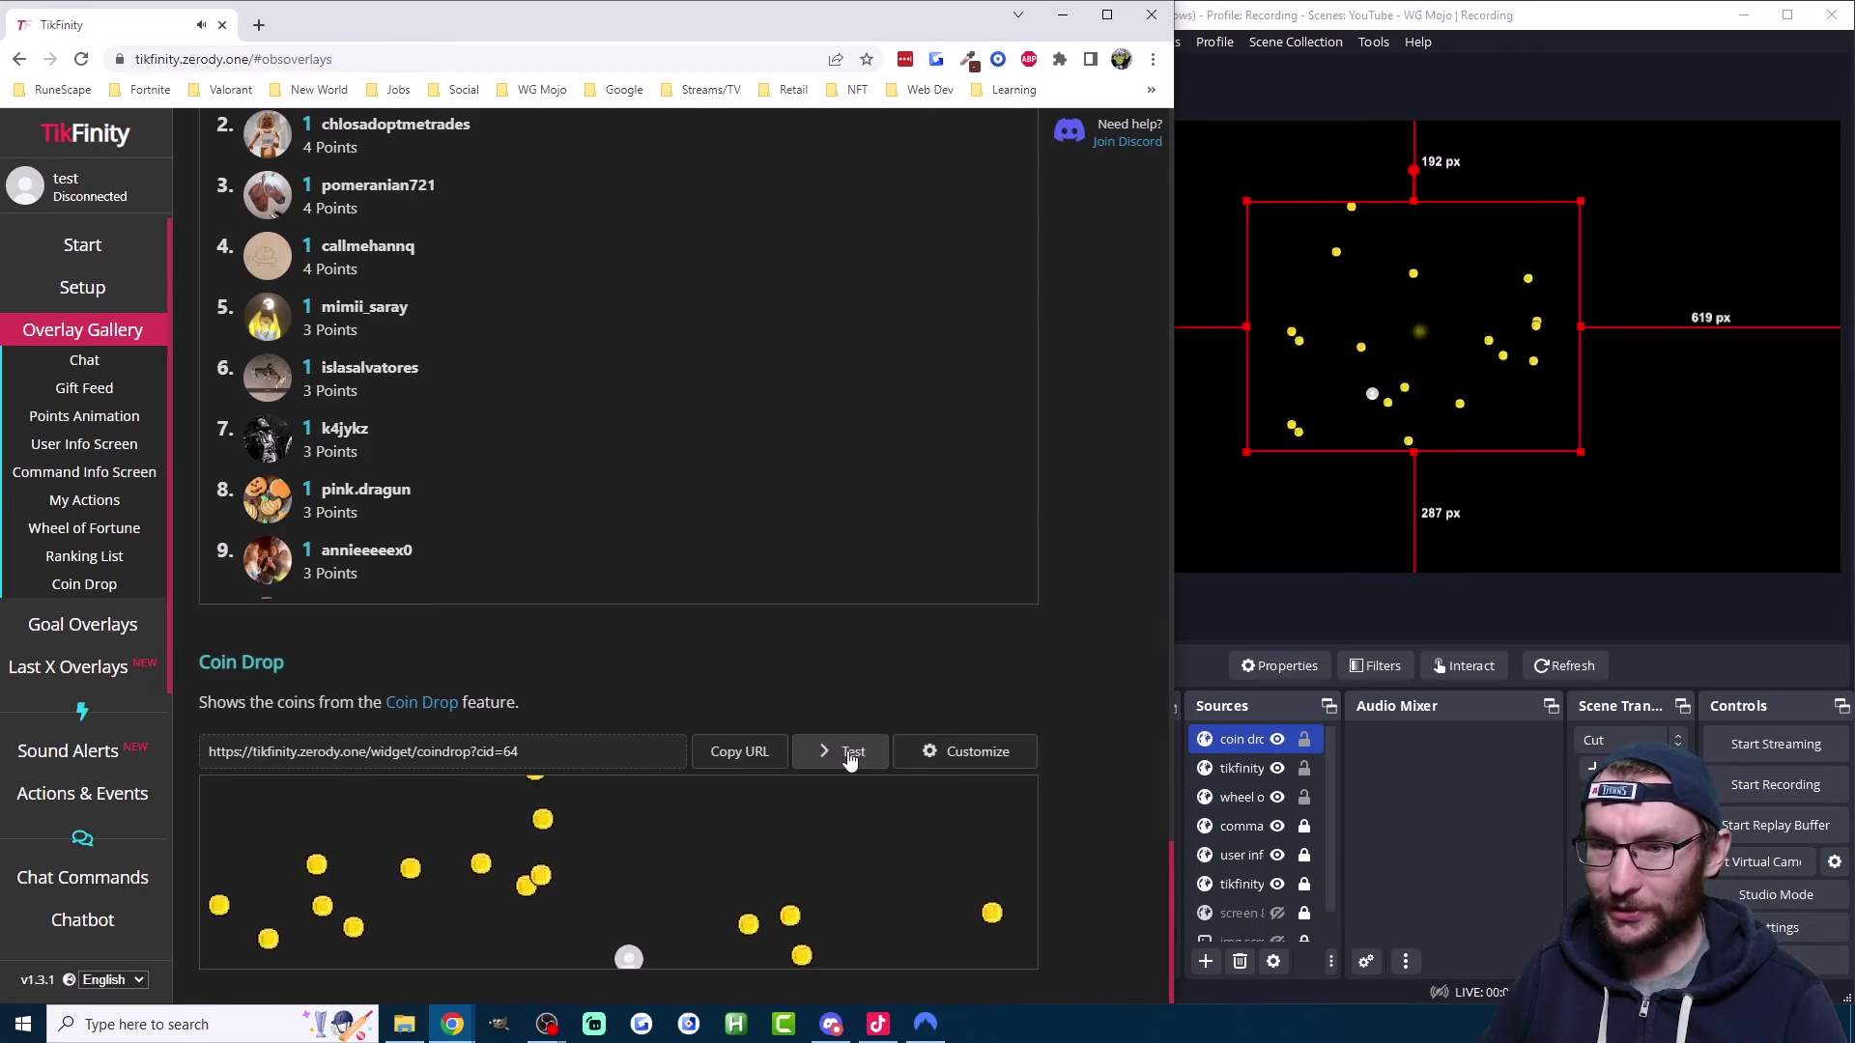